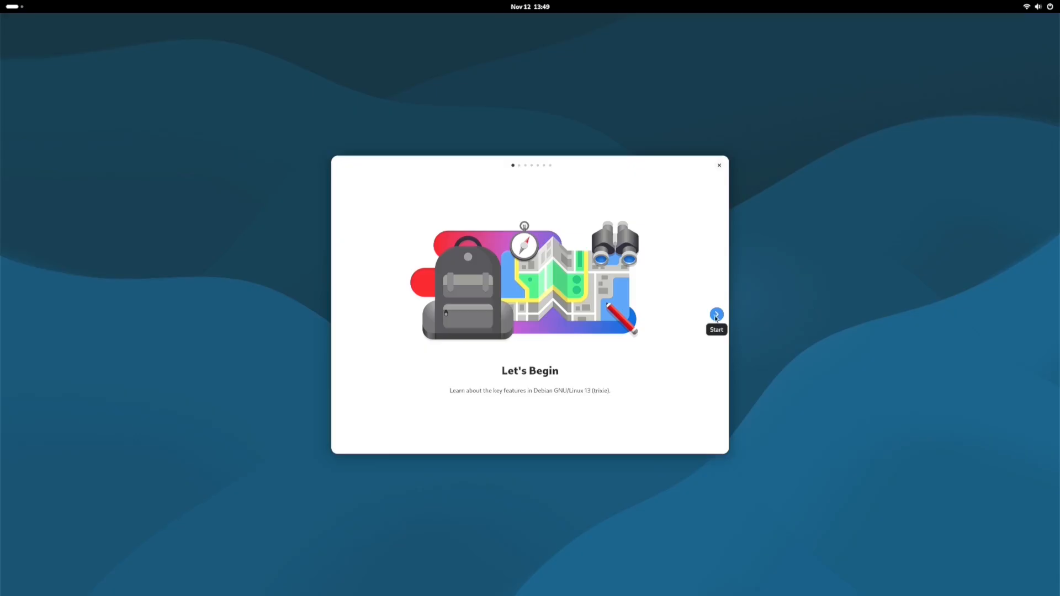
Page through the GNOME Tour from Start to 'That's It!', then close it
left_click(716, 315)
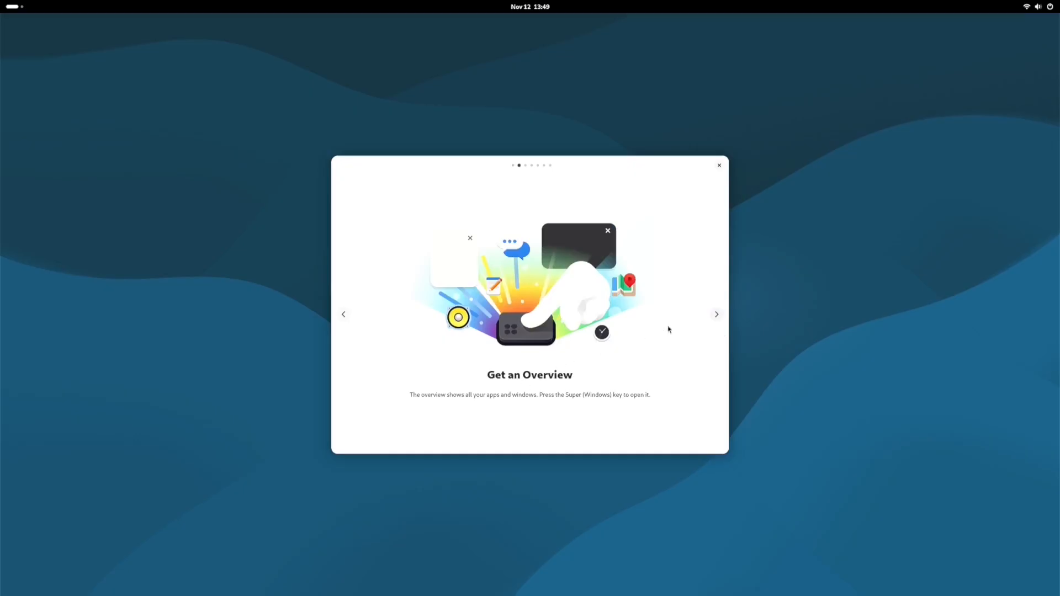
left_click(719, 316)
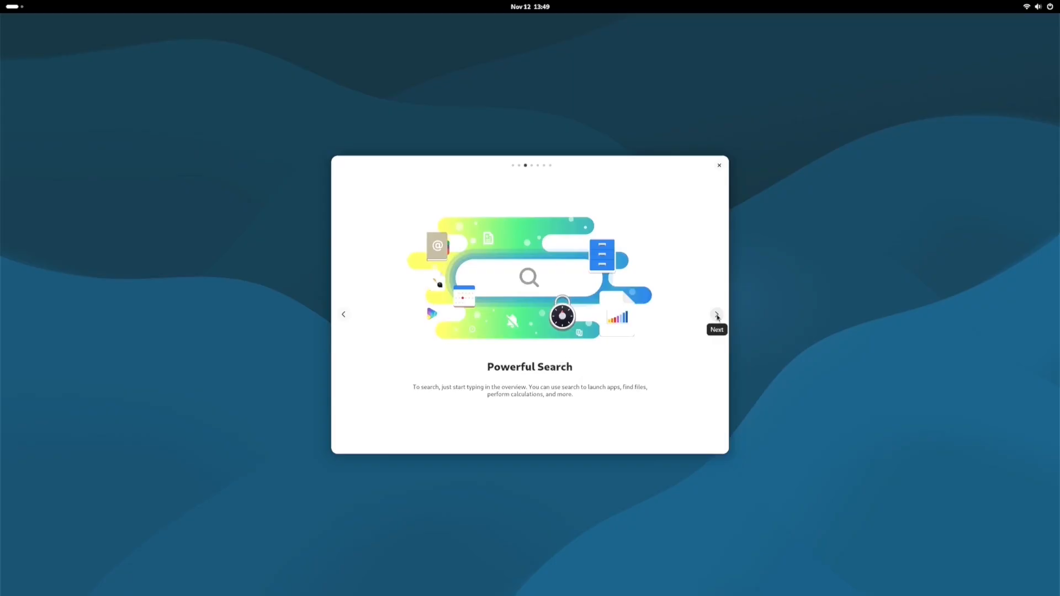
left_click(717, 315)
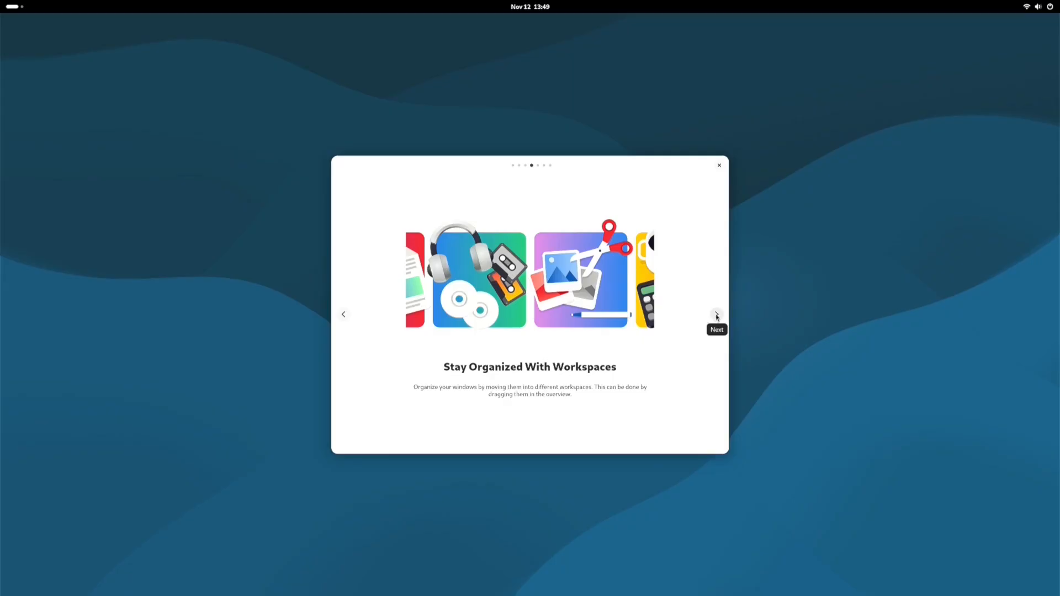
left_click(716, 315)
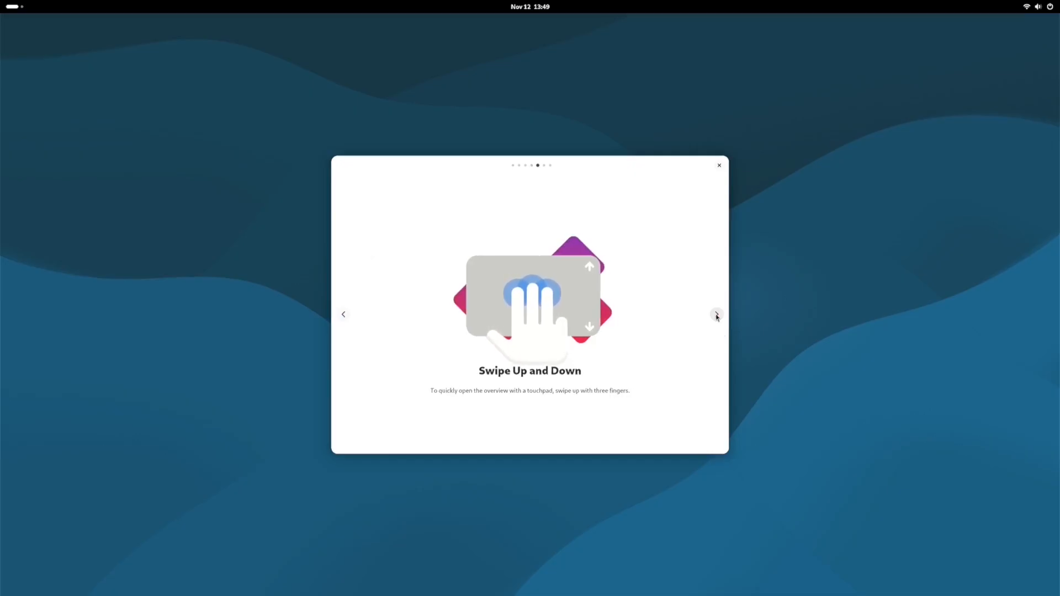
left_click(717, 315)
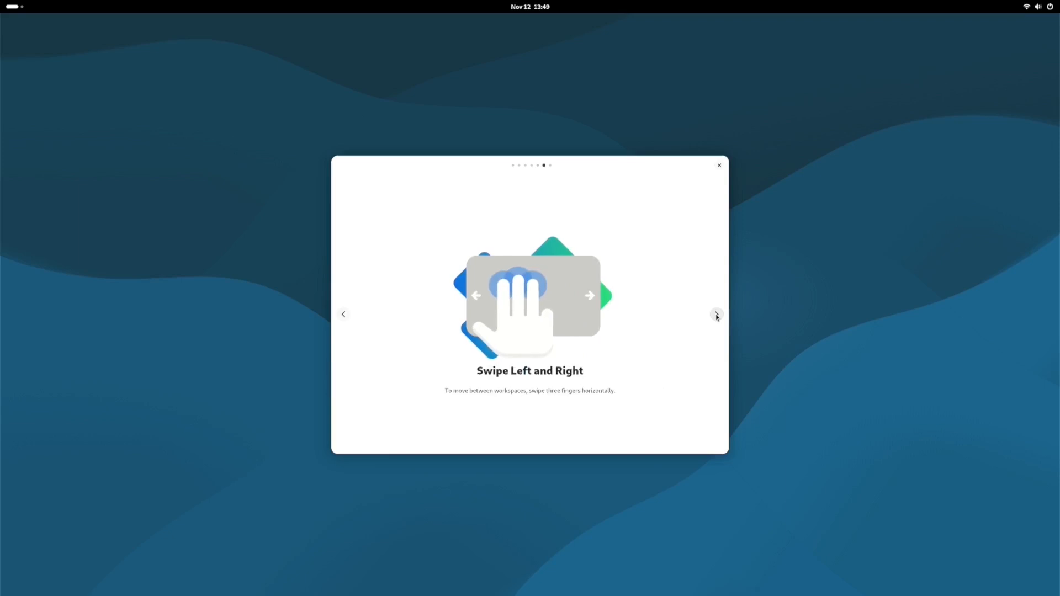
left_click(717, 316)
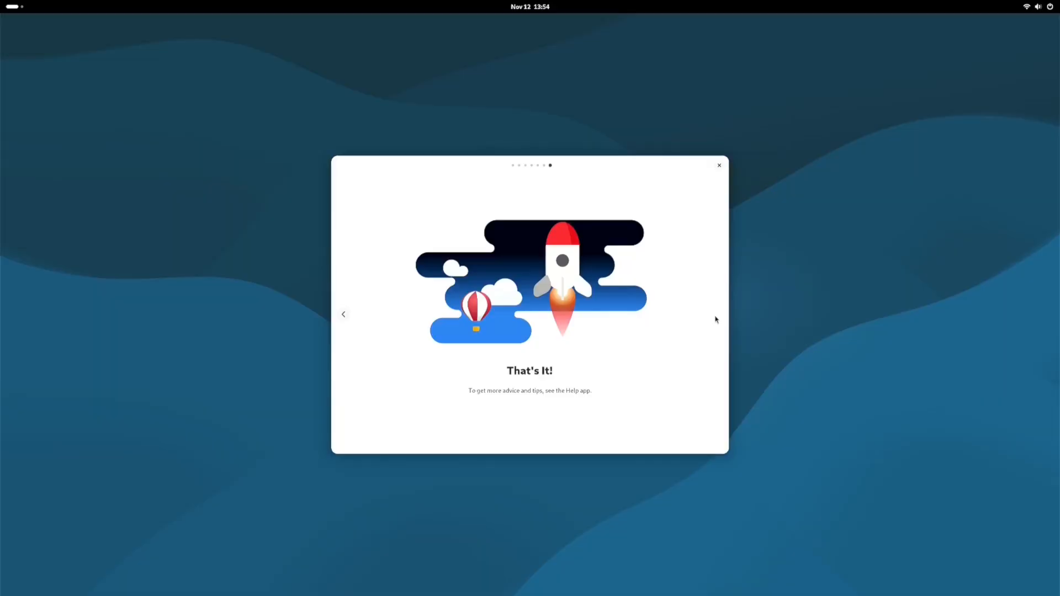
left_click(719, 166)
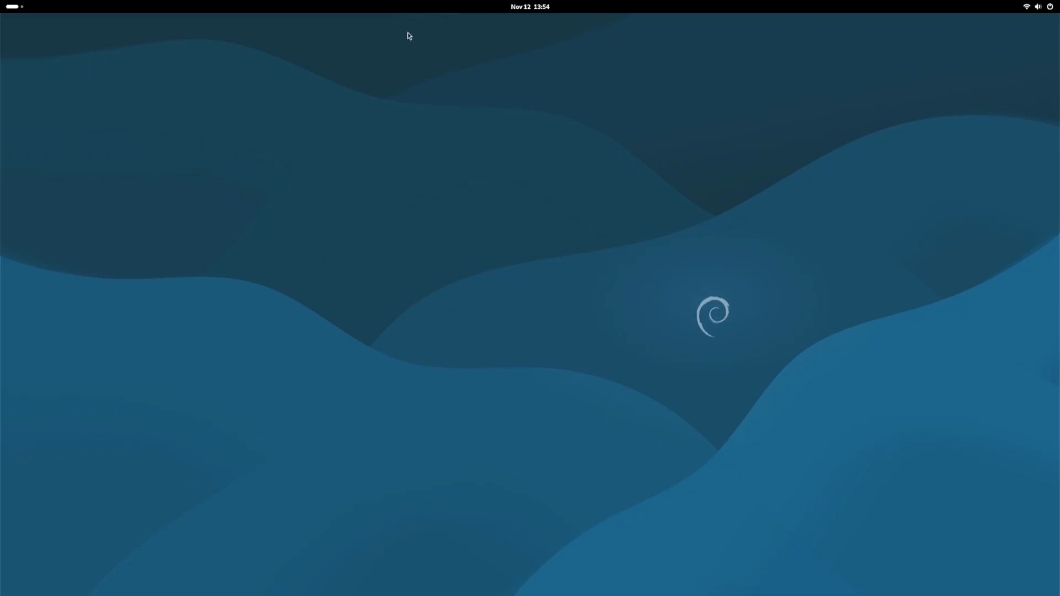
Explore the Activities overview, switching to the second workspace and back to the first
left_click(12, 6)
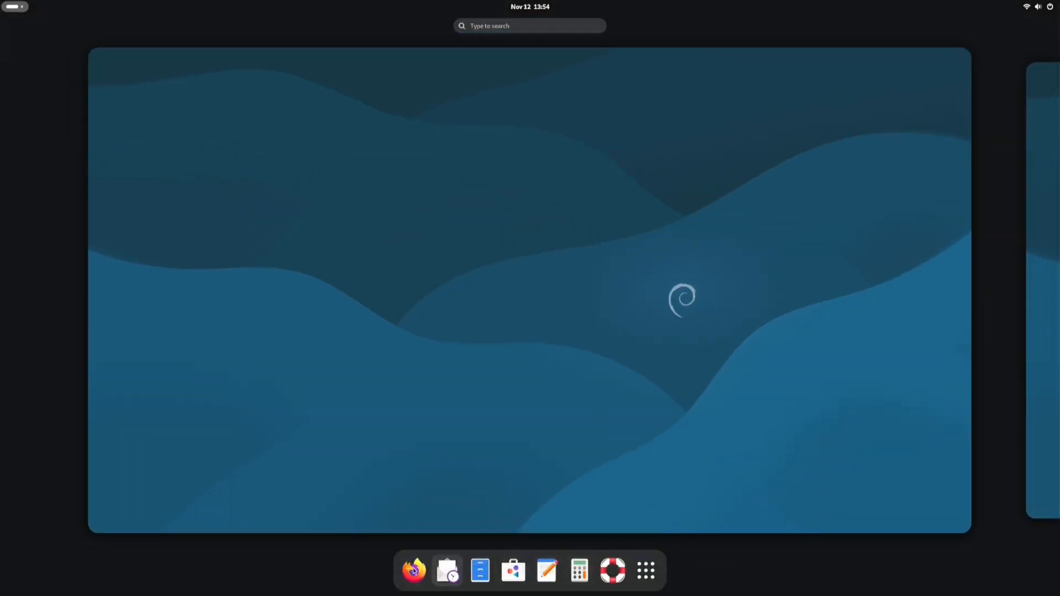
mouse_move(414, 570)
left_mouse_down()
mouse_move(441, 5)
mouse_move(431, 4)
mouse_move(639, 32)
mouse_move(649, 4)
mouse_move(352, 402)
mouse_move(413, 579)
left_mouse_up()
left_click(1035, 353)
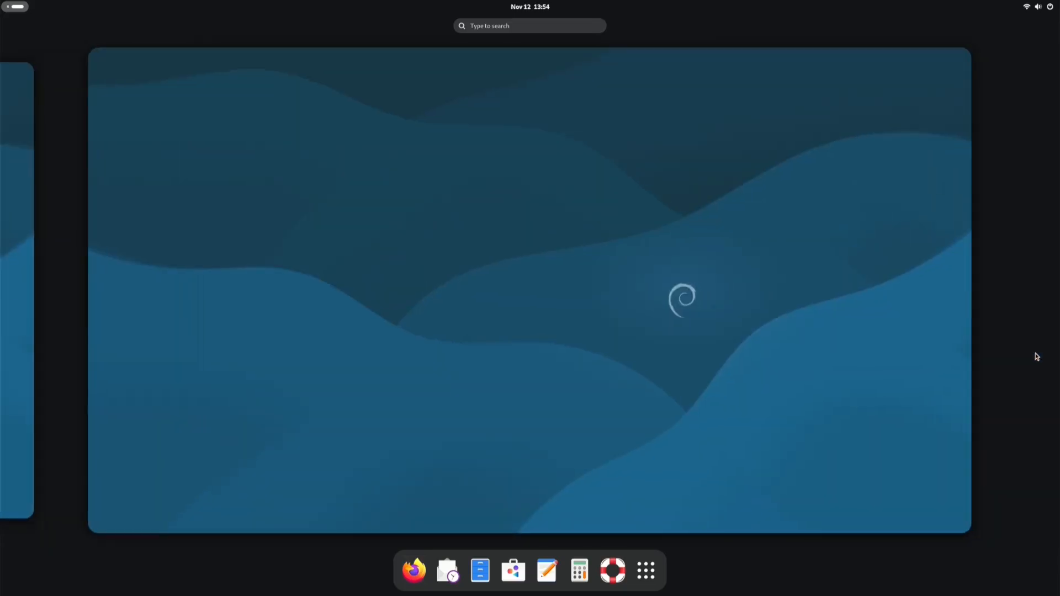
left_click(5, 301)
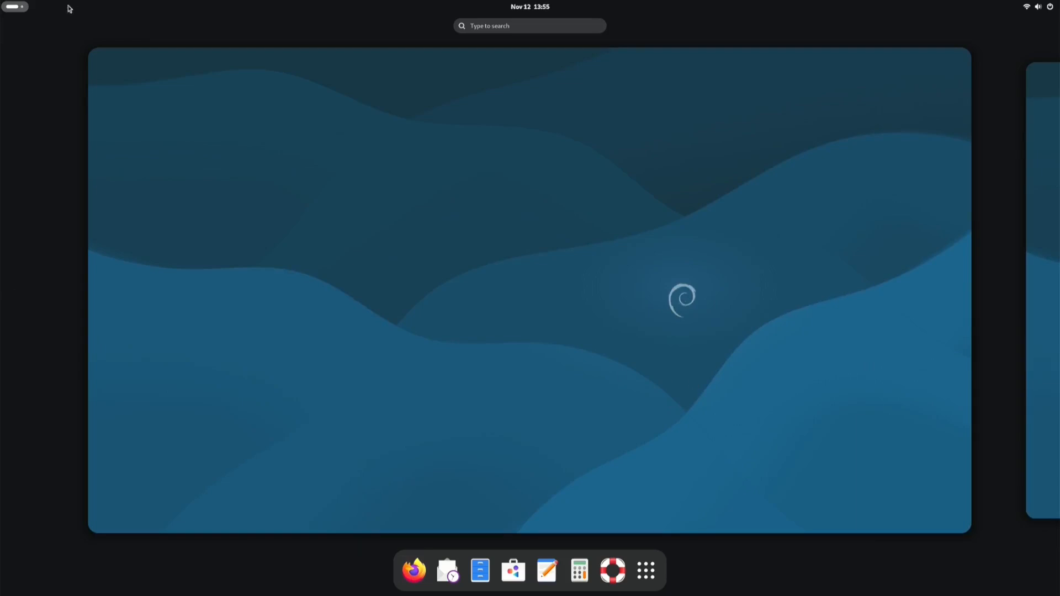
left_click(581, 394)
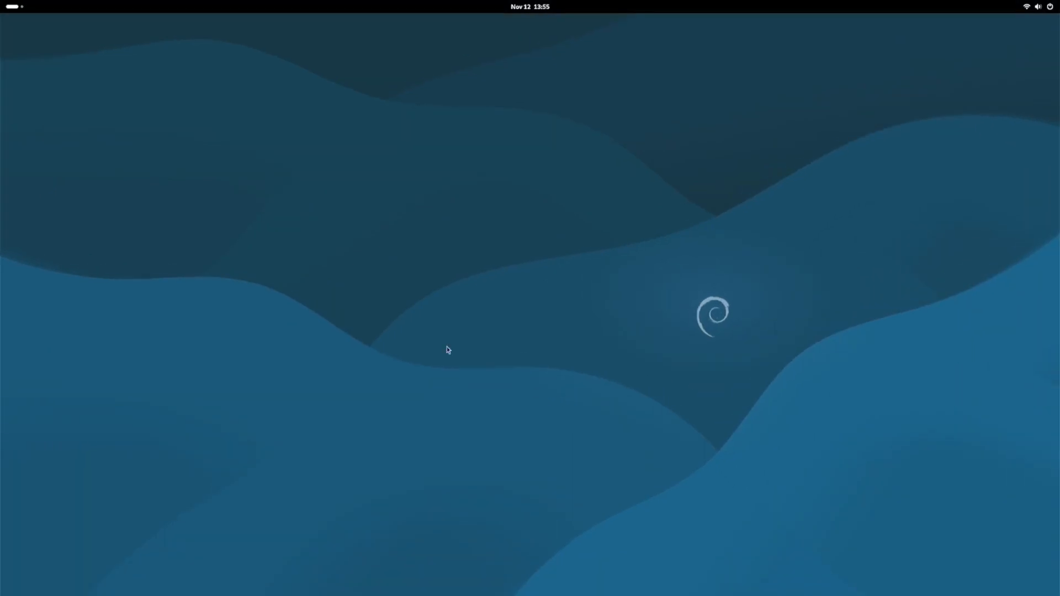
left_click(9, 10)
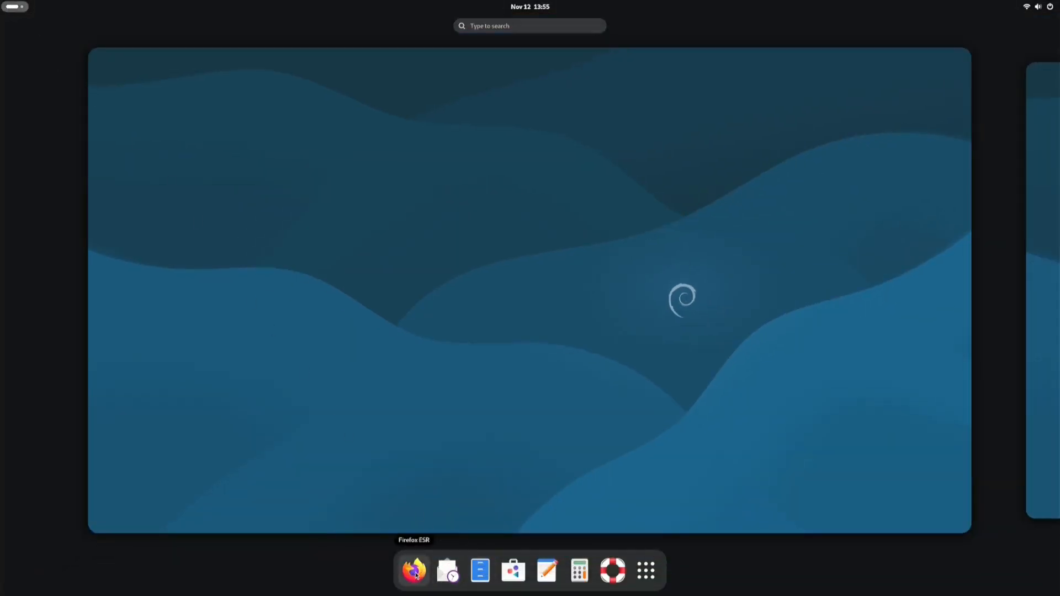
left_click(11, 10)
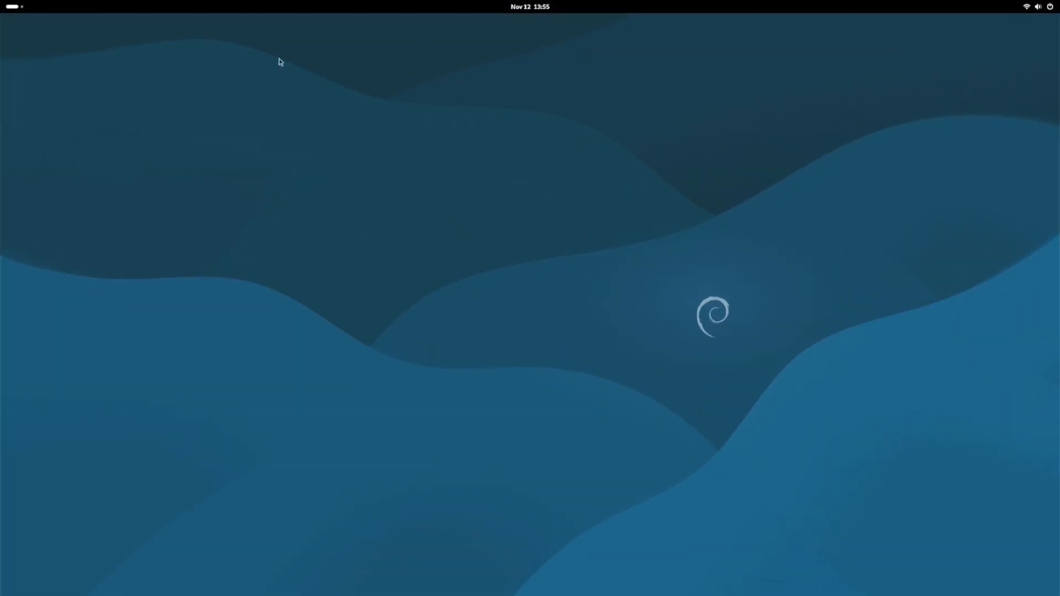
Open and close Files at the Home folder, then expand the power options in quick settings
left_click(16, 10)
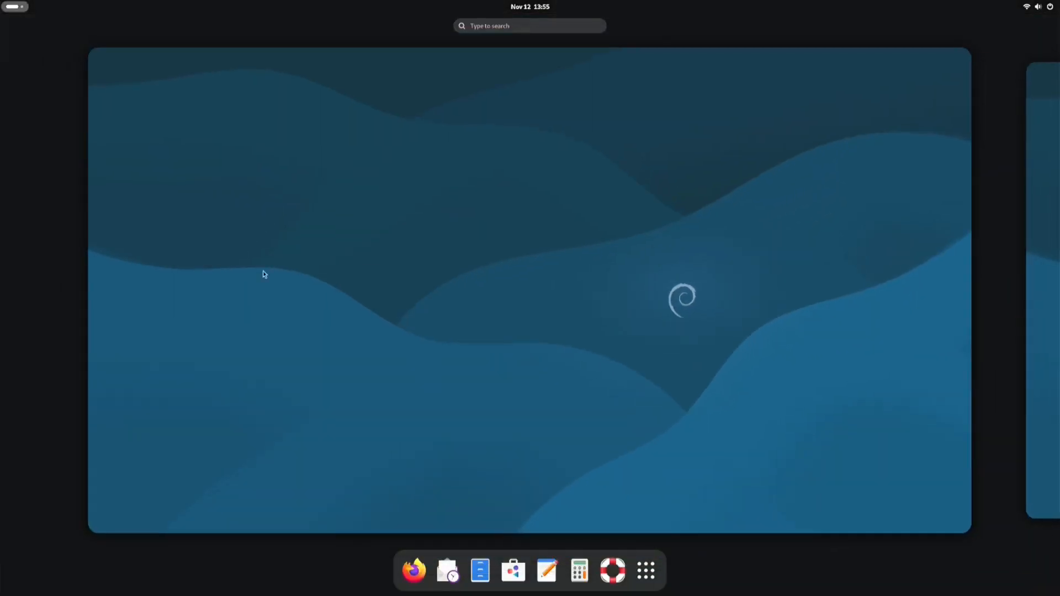
left_click(481, 570)
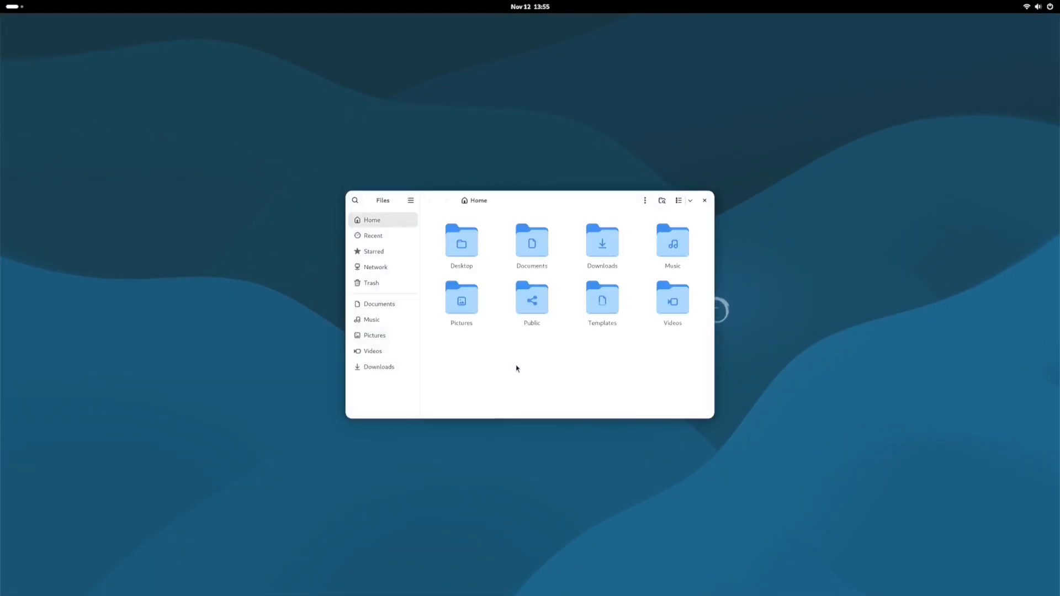
left_click(705, 200)
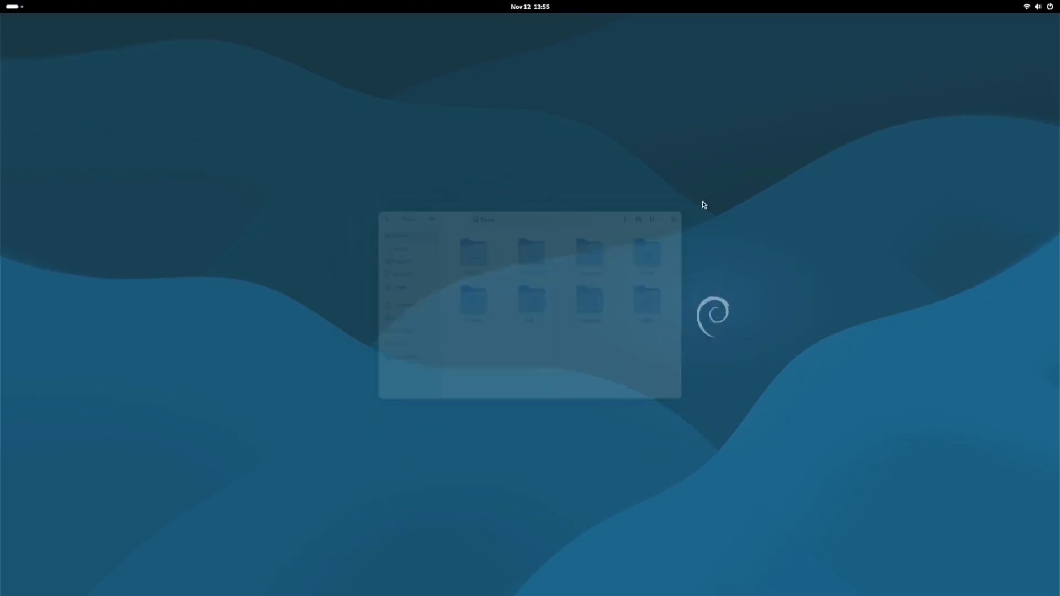
left_click(1054, 9)
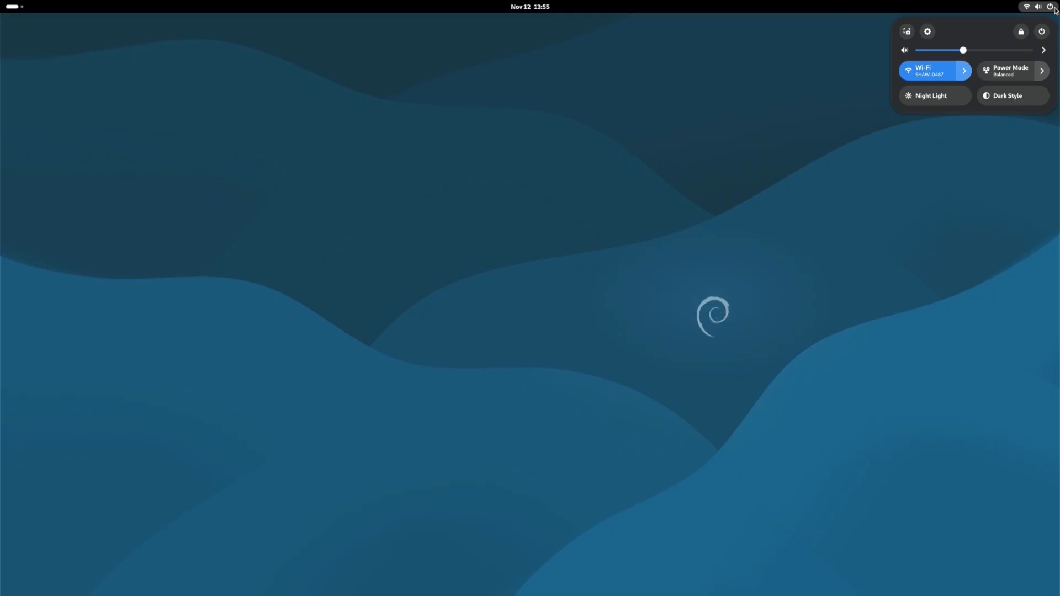
left_click(1043, 31)
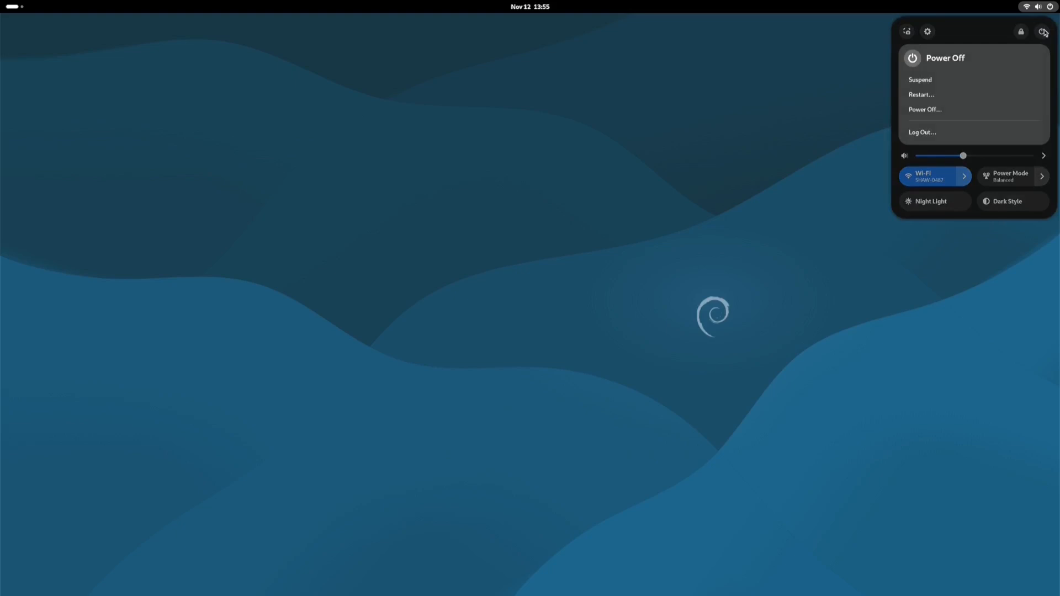
Log out of GNOME and sign back in with the LXDE session using the account password
left_click(923, 132)
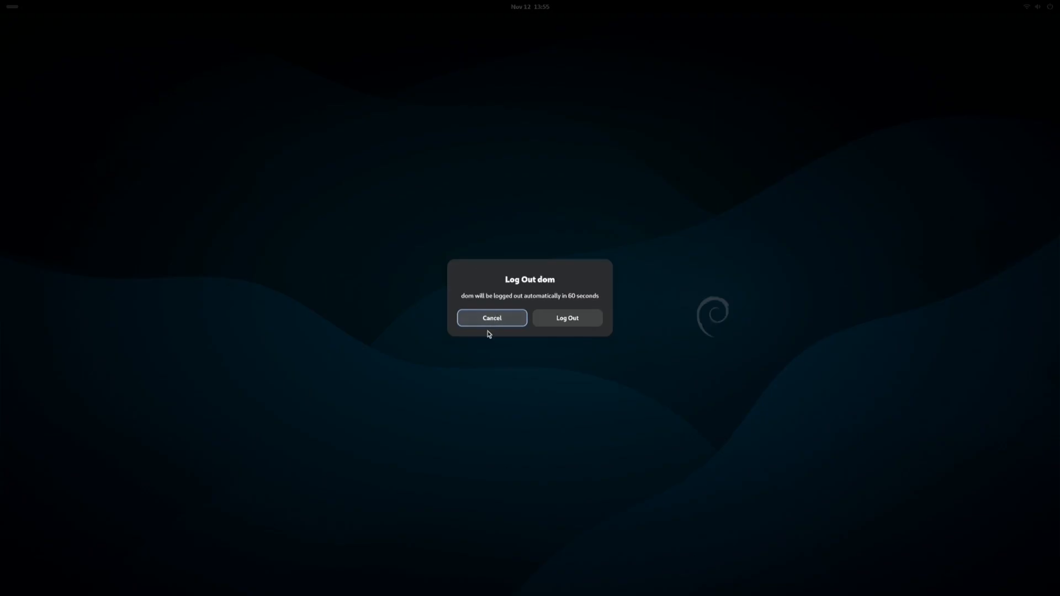
left_click(570, 323)
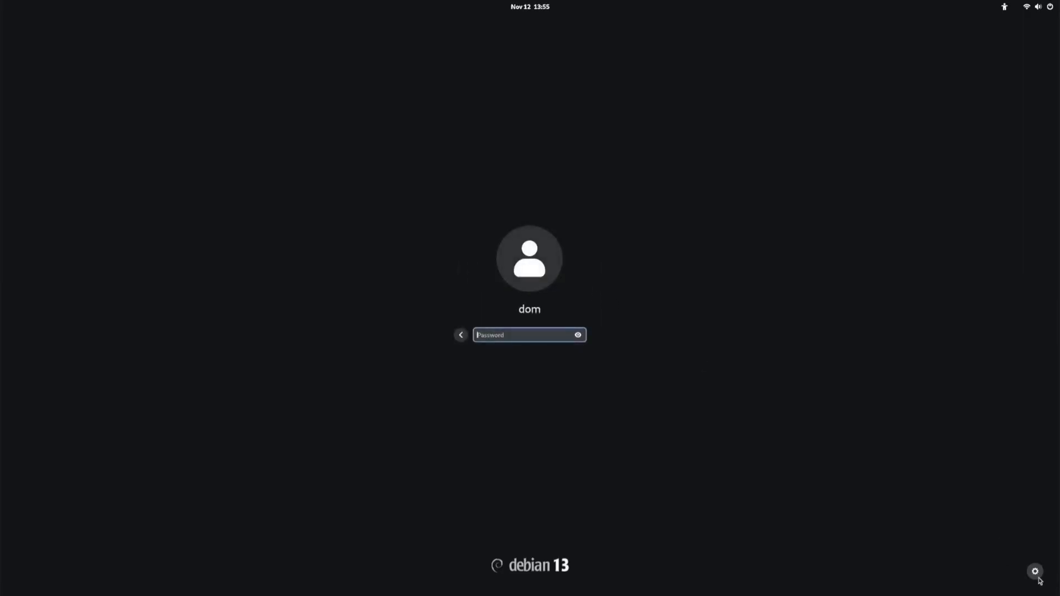
left_click(1035, 571)
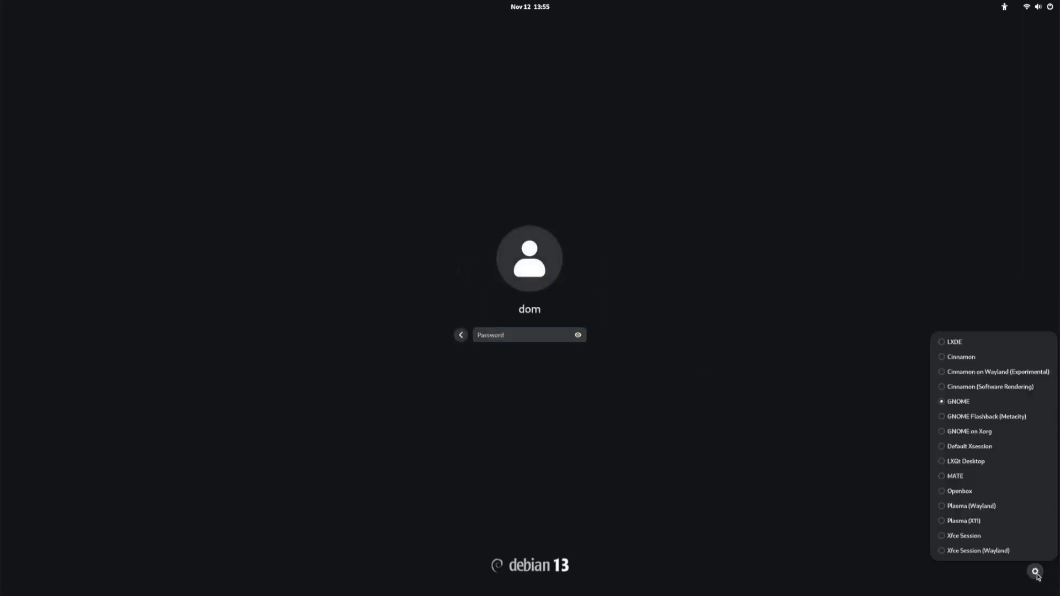
left_click(945, 342)
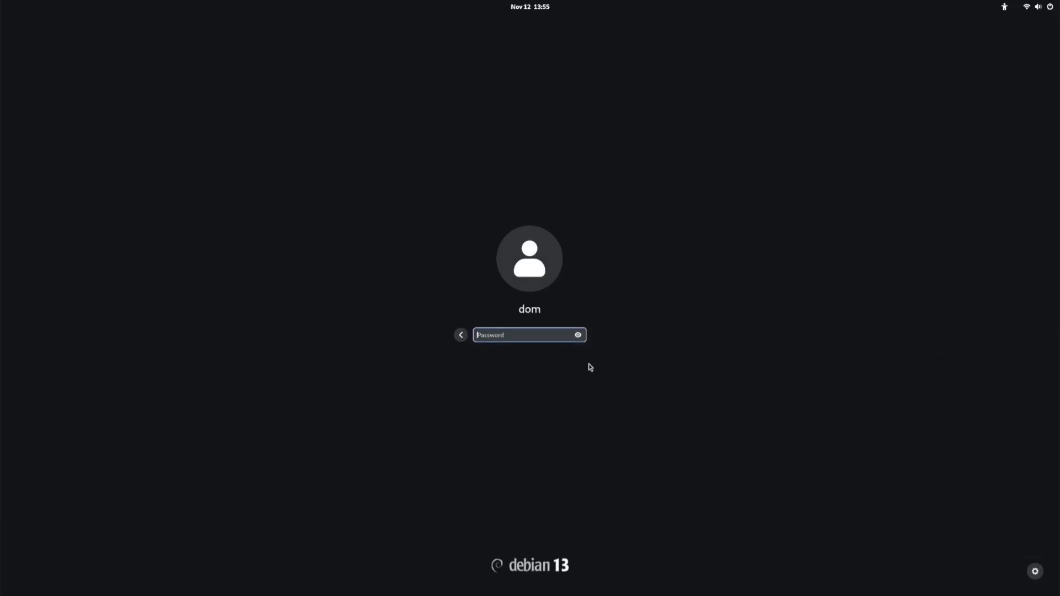
type("****")
key("Return")
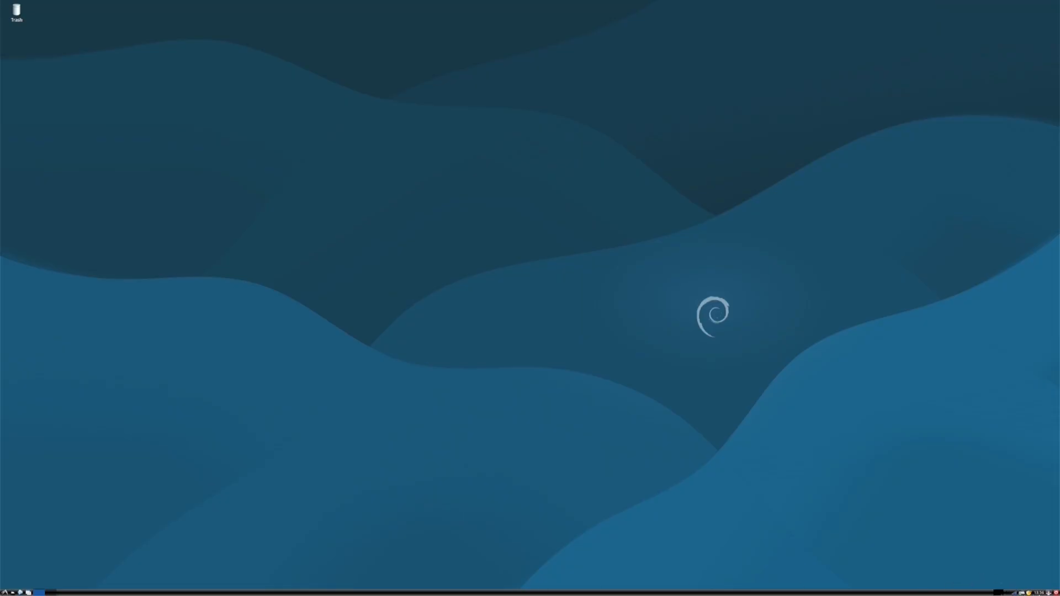
Glance at LXDE Desktop Preferences, then open the Logout dialog from the start menu
right_click(390, 278)
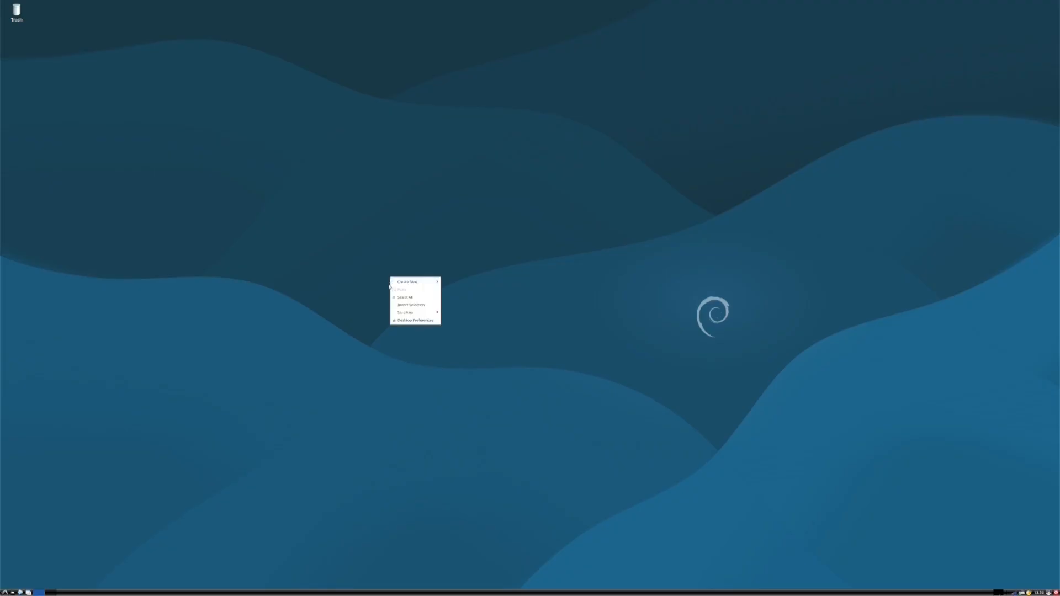
left_click(407, 321)
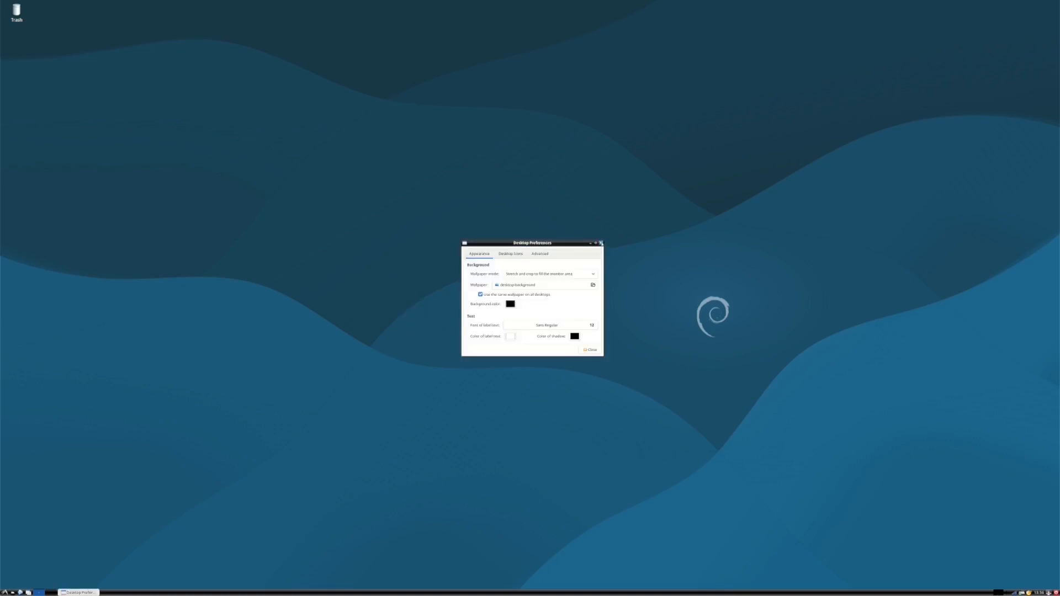
left_click(601, 243)
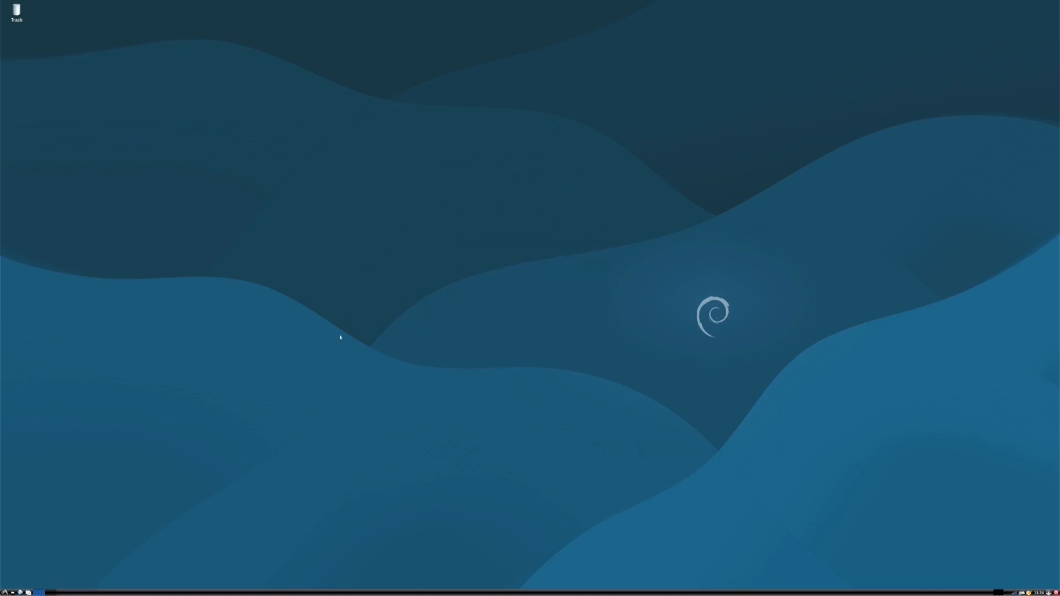
left_click(5, 592)
left_click(13, 586)
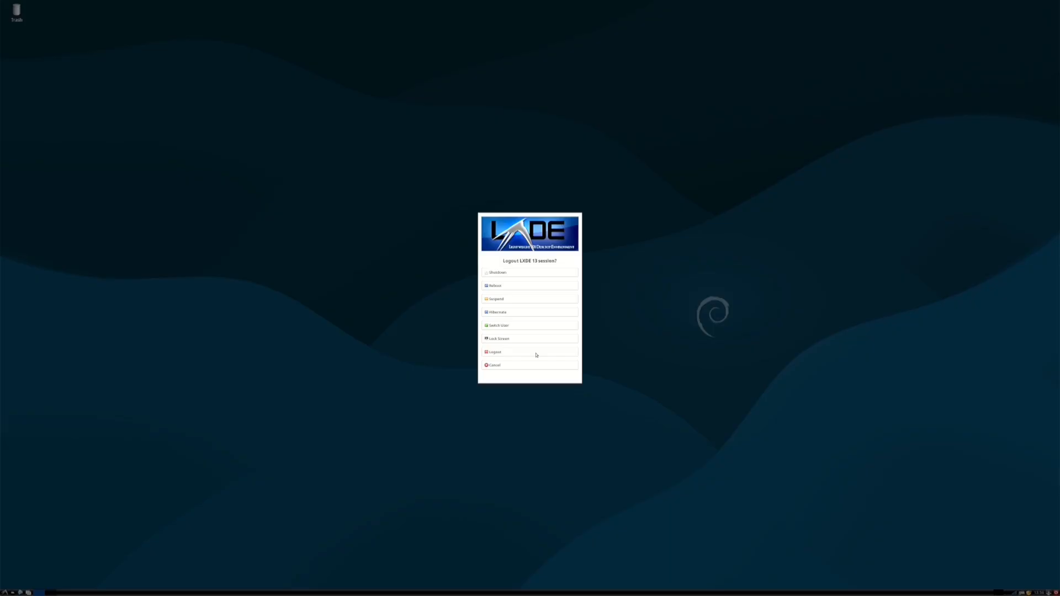
Log out of LXDE and sign in with the Cinnamon session
left_click(537, 355)
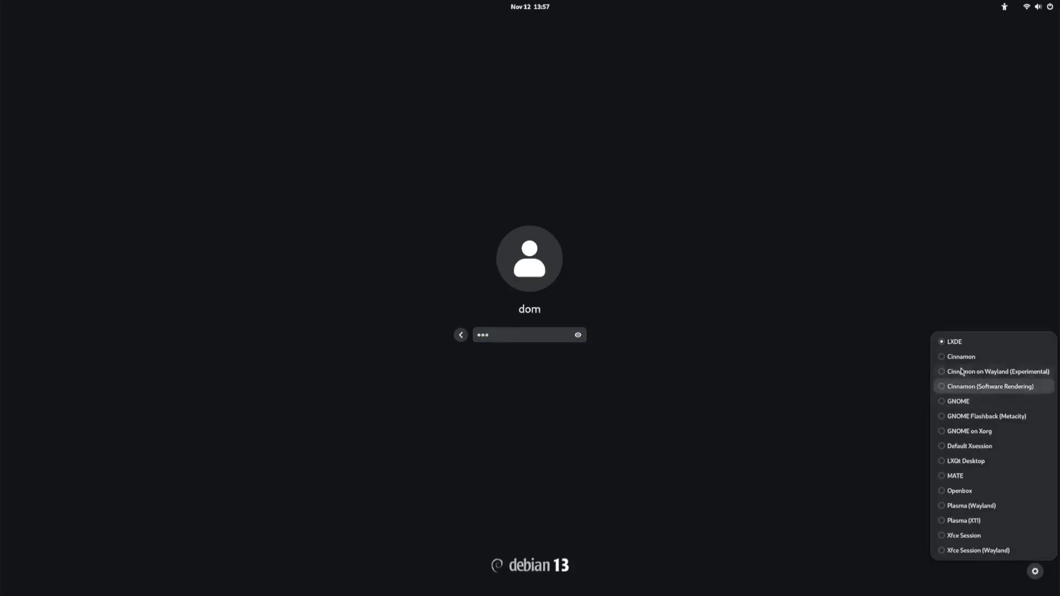
left_click(944, 359)
key("Return")
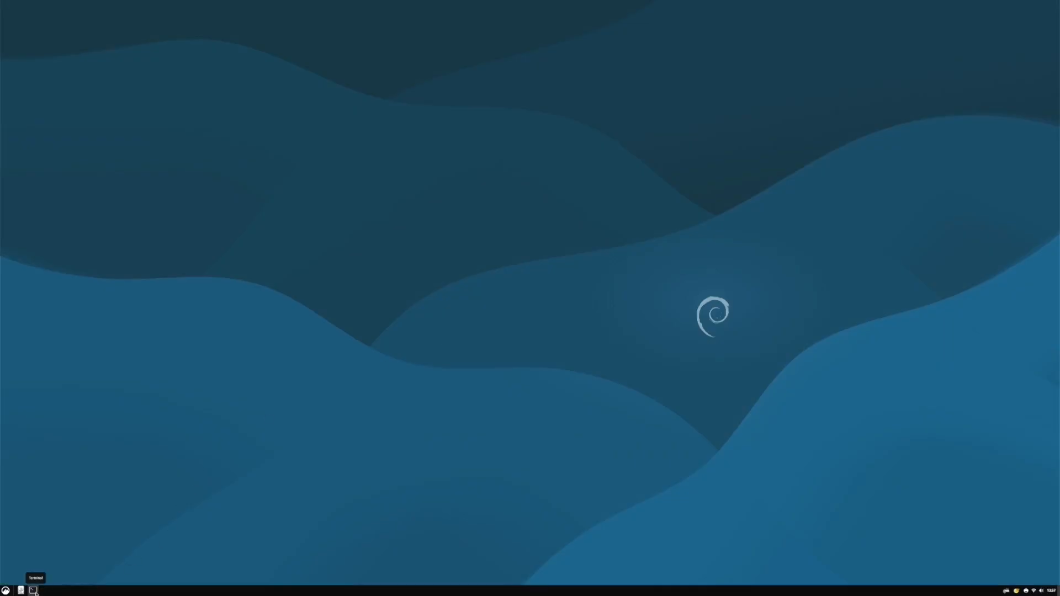
Set the Cinnamon display resolution to 1920 × 1080, keep it, and close Display settings
right_click(331, 382)
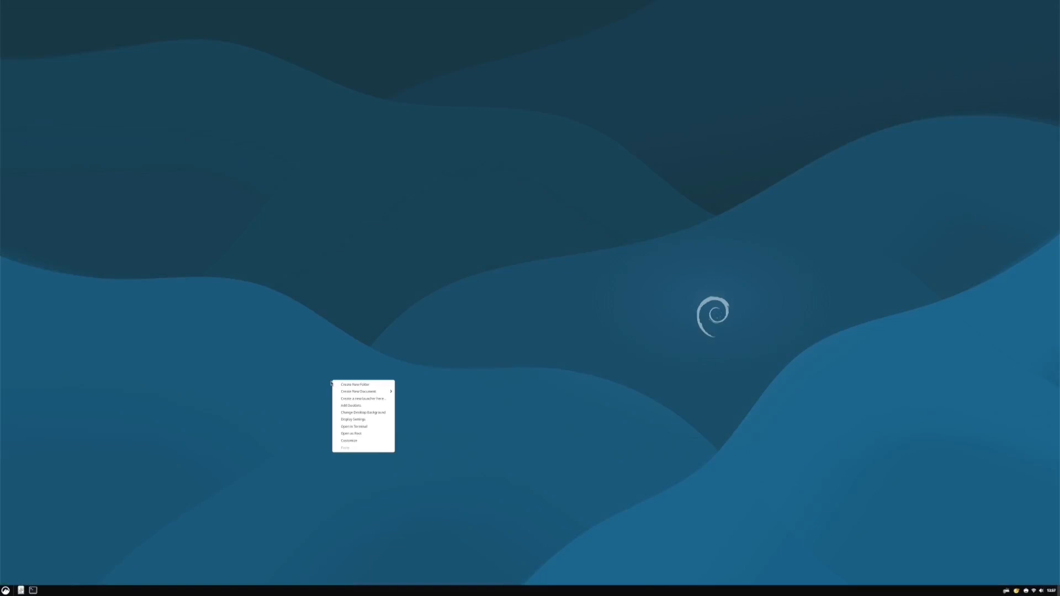
right_click(540, 277)
right_click(539, 277)
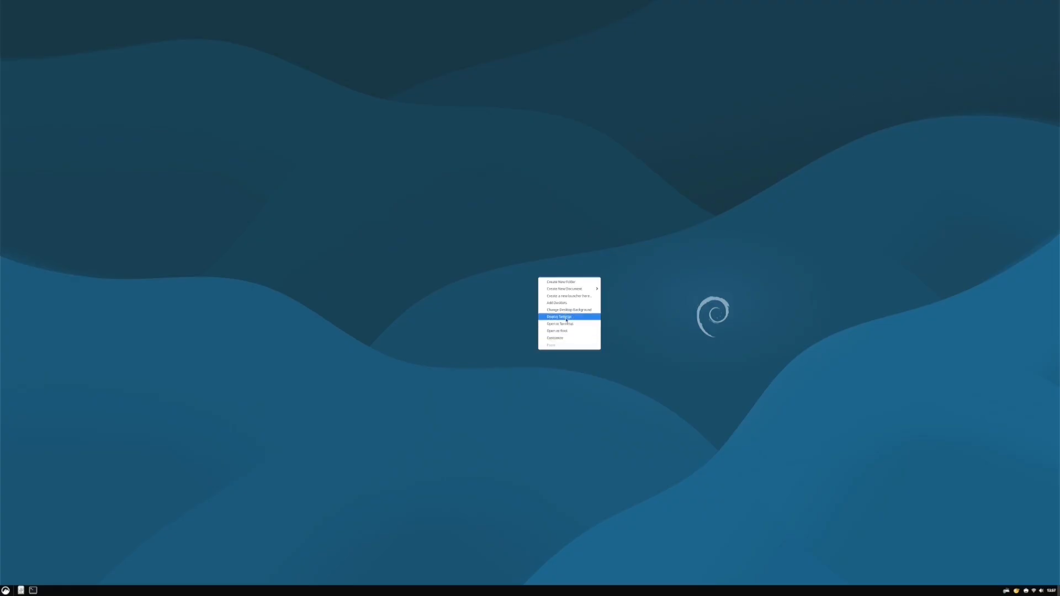
left_click(565, 316)
left_click(600, 299)
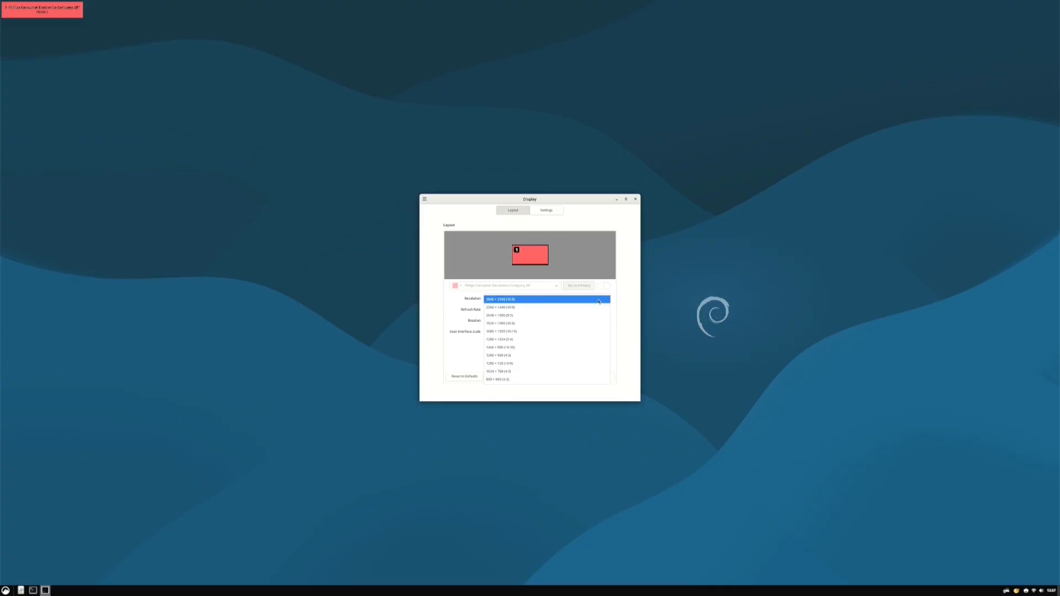
left_click(506, 324)
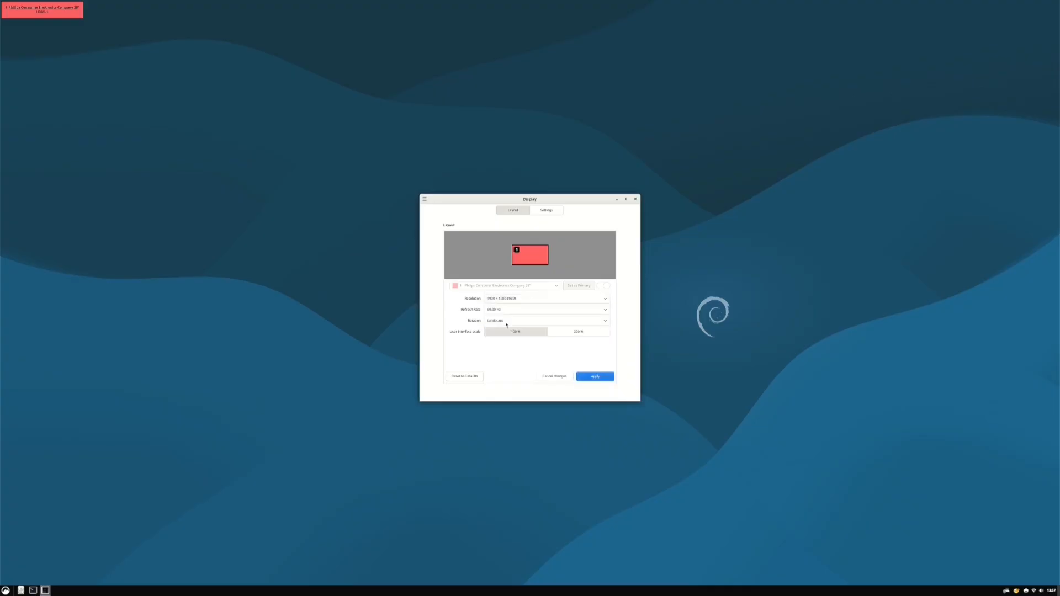
left_click(589, 377)
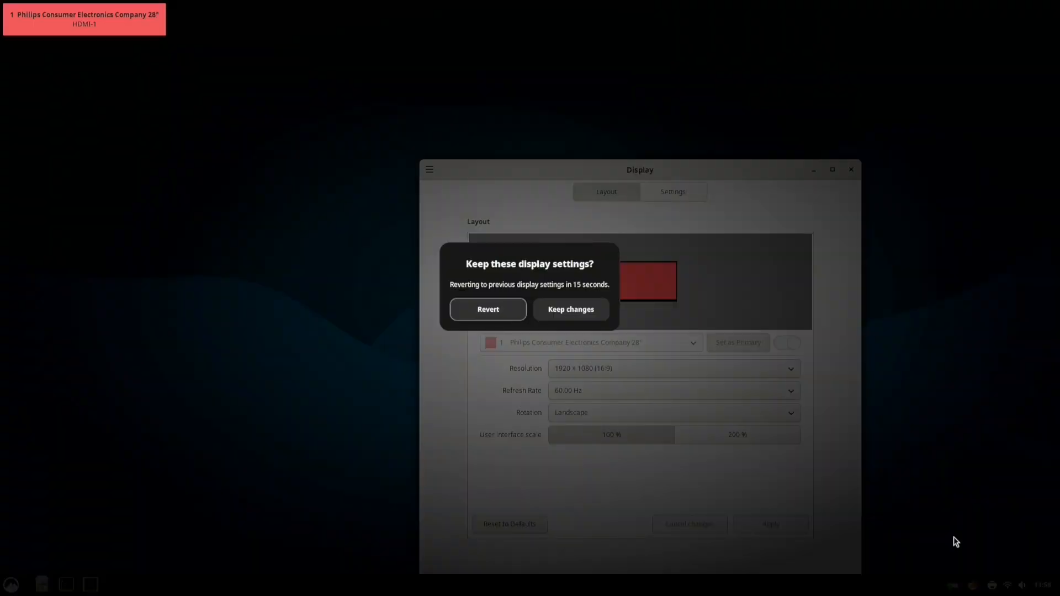
left_click(555, 313)
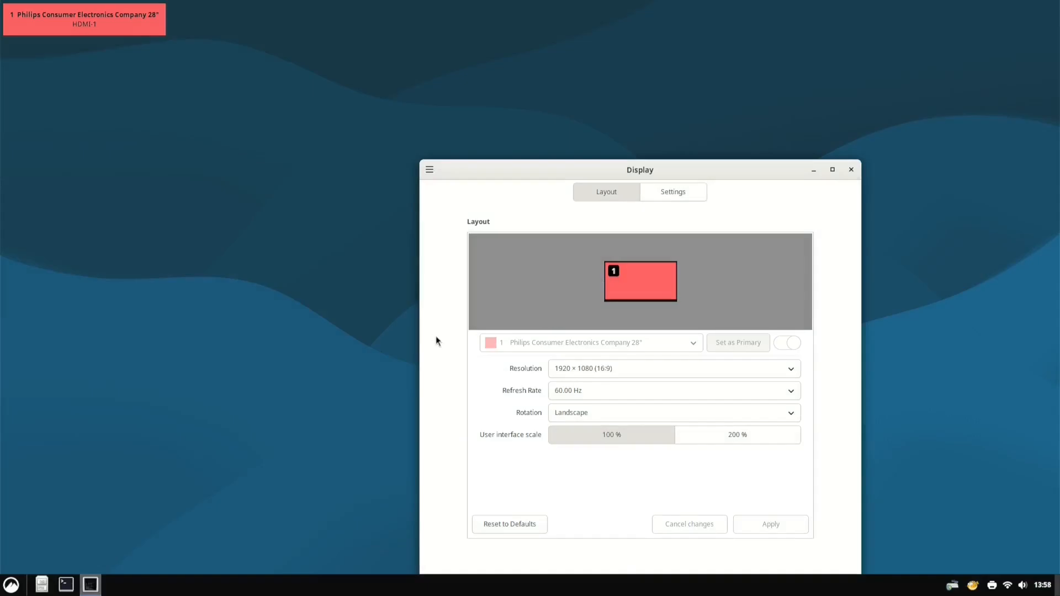
left_click(851, 170)
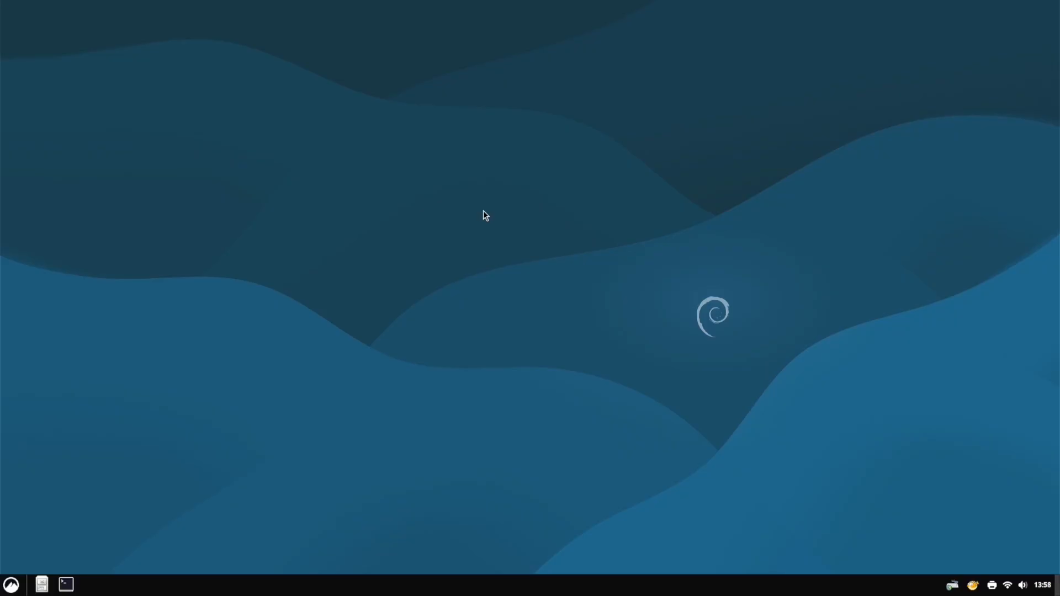
Switch the display resolution to 3840 × 2160 and keep the change
right_click(479, 211)
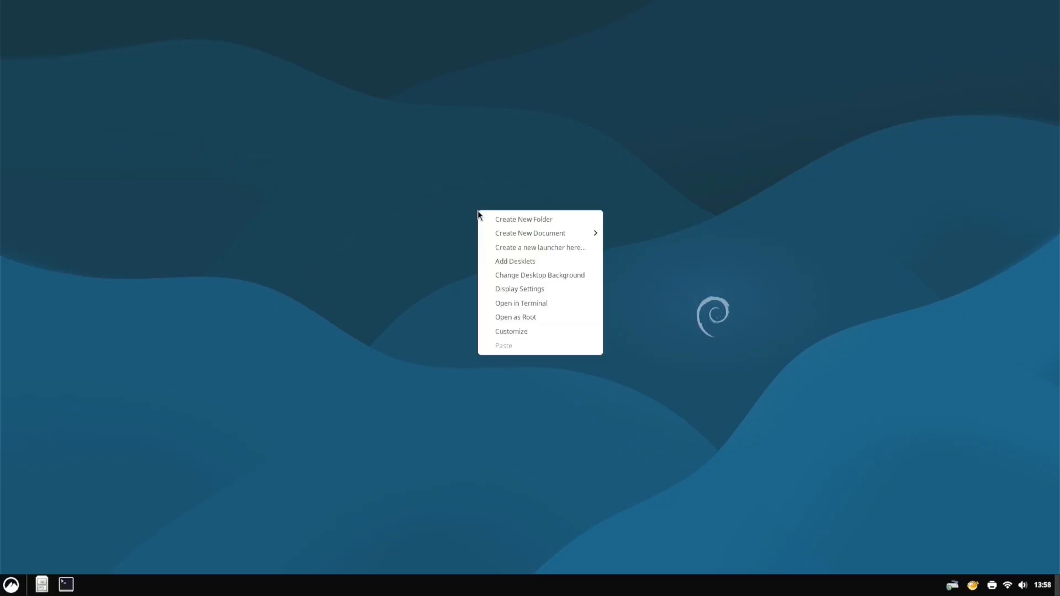
left_click(523, 288)
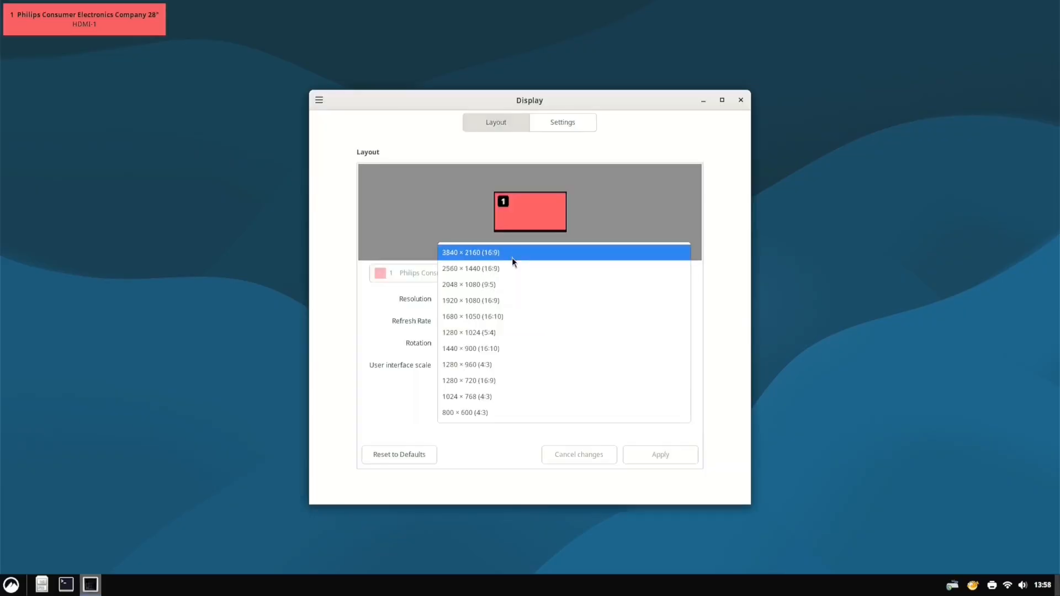
left_click(512, 256)
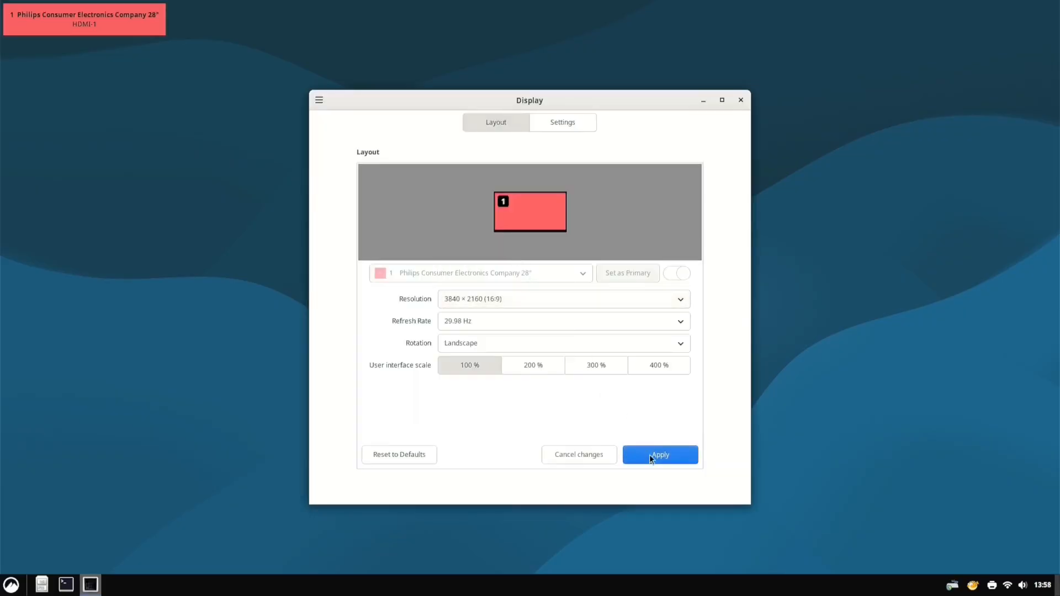
left_click(649, 455)
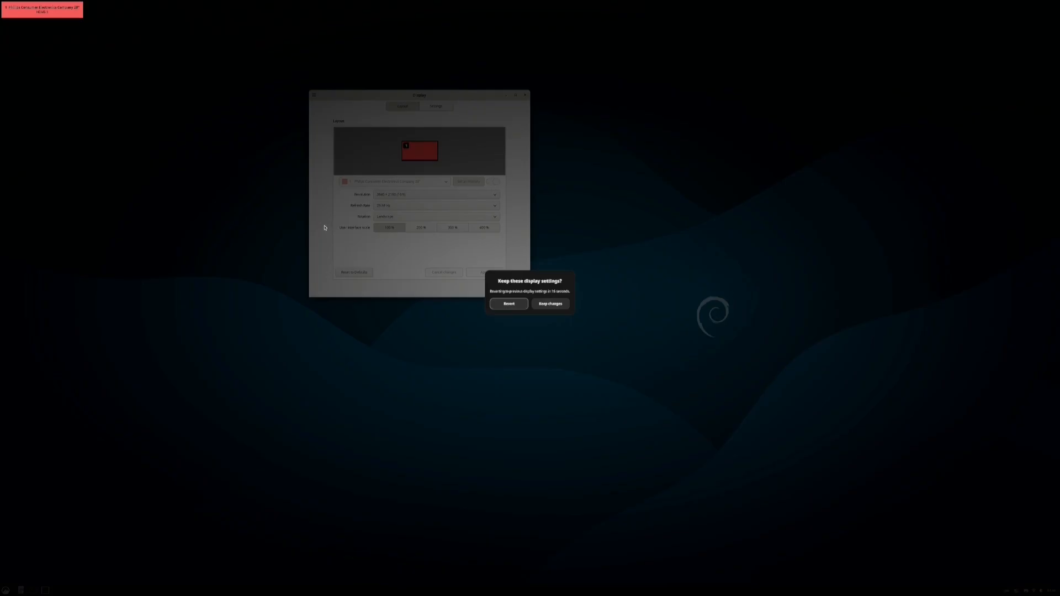
left_click(534, 303)
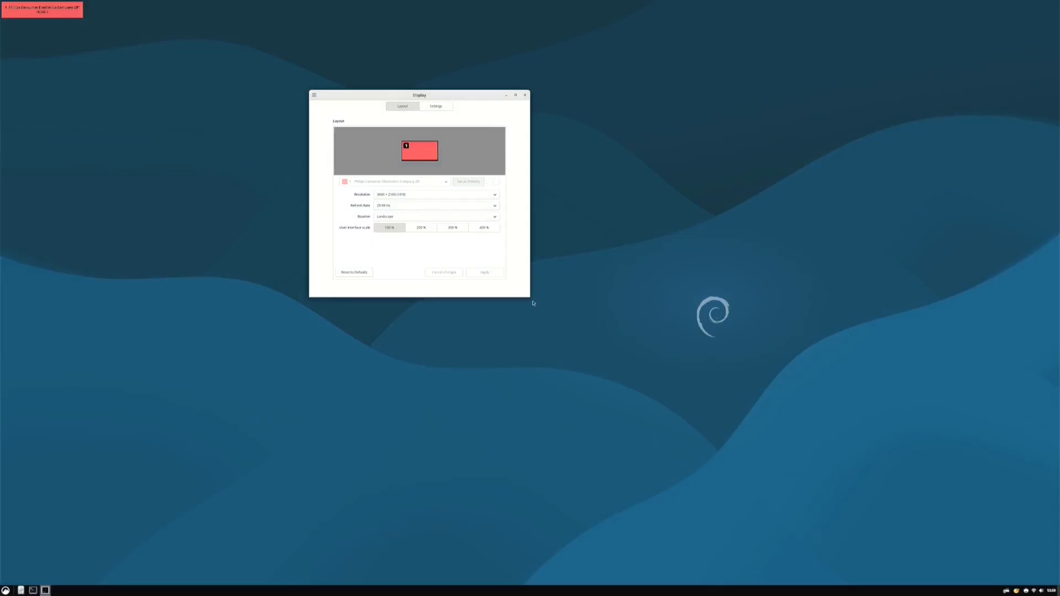
Set the user interface scale to 200%, keep it, and close Display settings
left_click(420, 229)
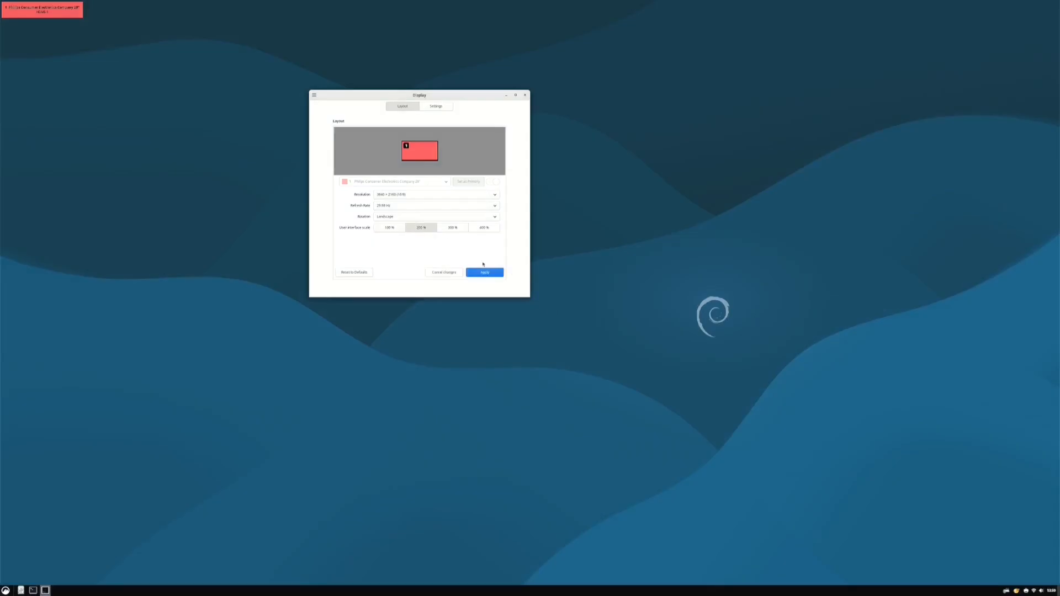
left_click(490, 275)
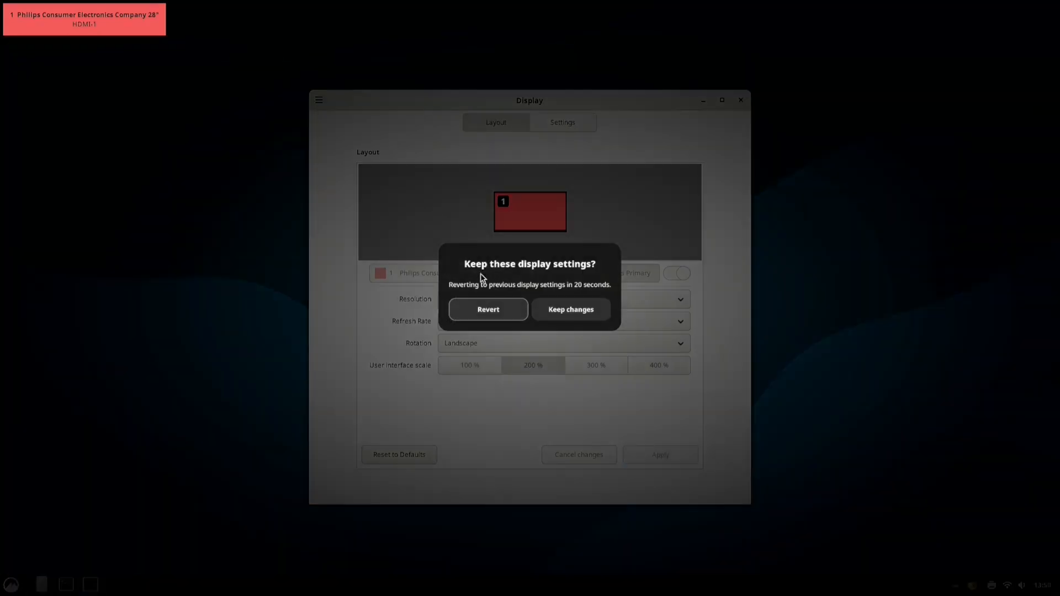
left_click(556, 311)
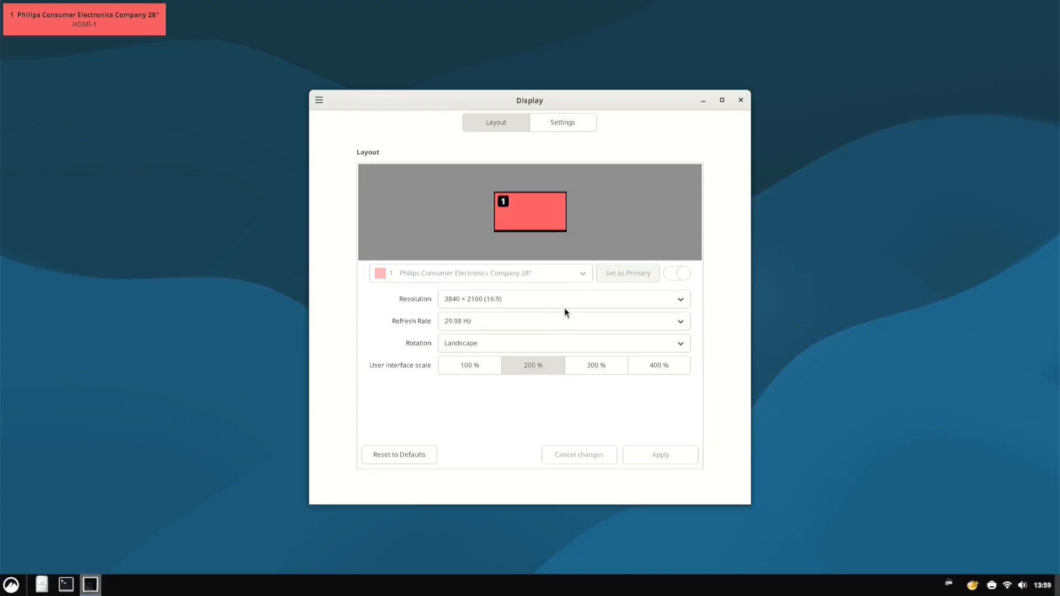
left_click(742, 101)
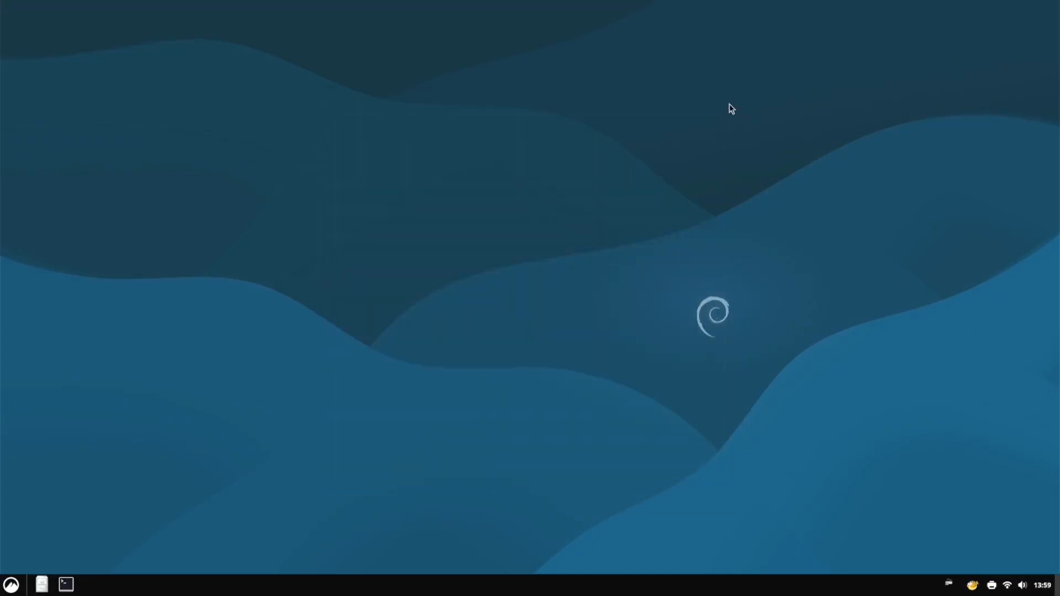
left_click(992, 586)
Open and close a terminal from the taskbar, then show the All Applications menu
left_click(67, 587)
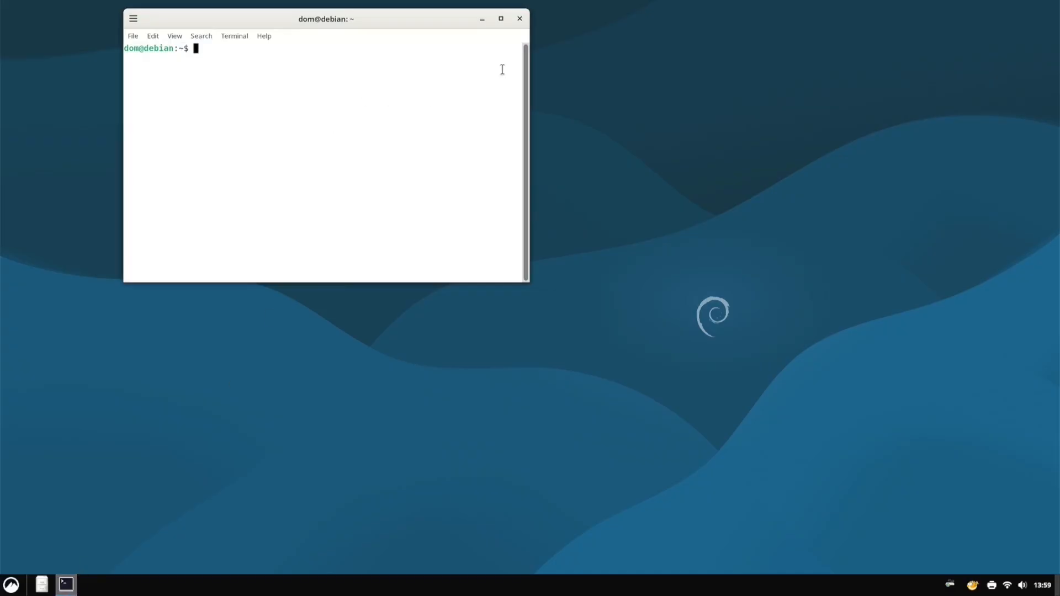
left_click(519, 19)
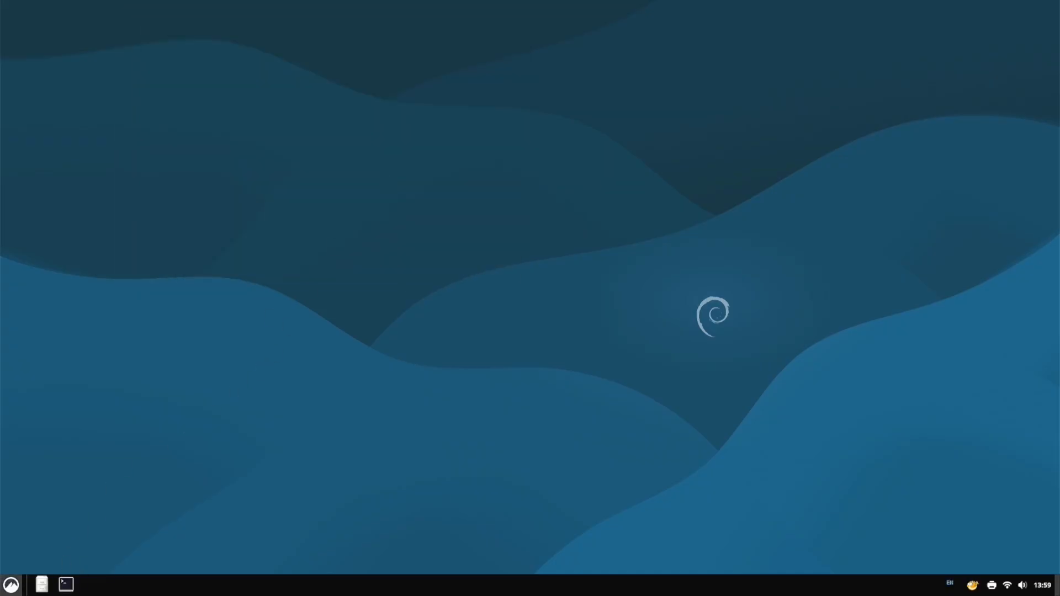
left_click(11, 584)
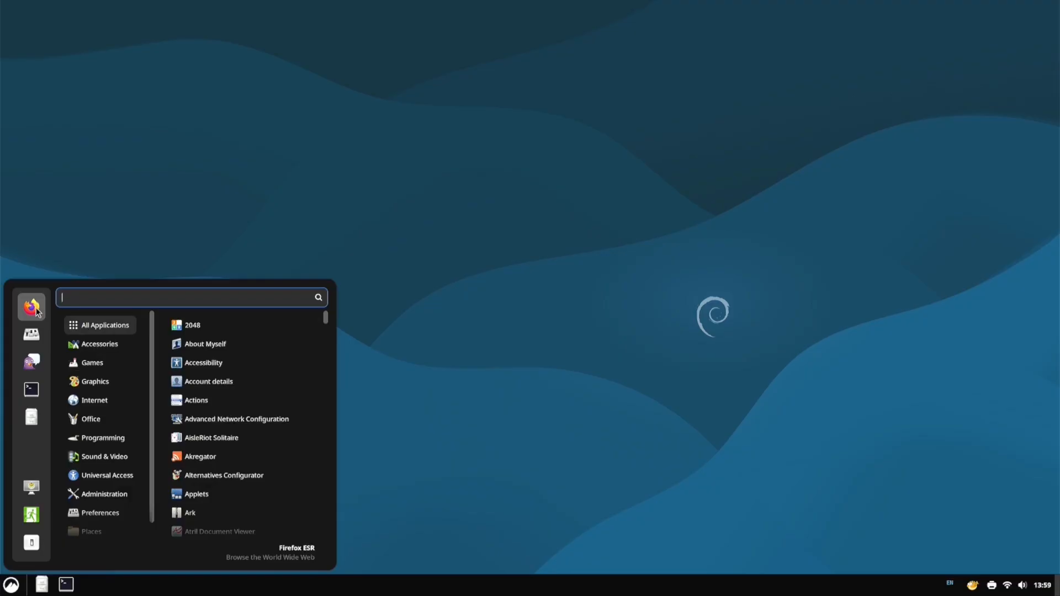
Launch Firefox, go to 'goutu.be', open the YouTube channel result, then close Firefox
left_click(36, 311)
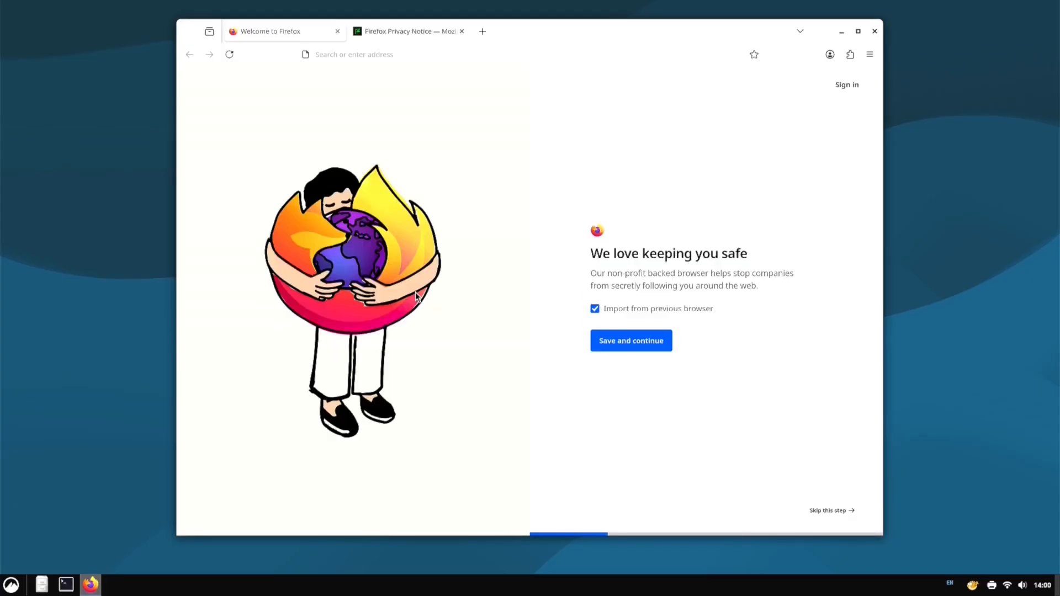
left_click(430, 51)
type("g")
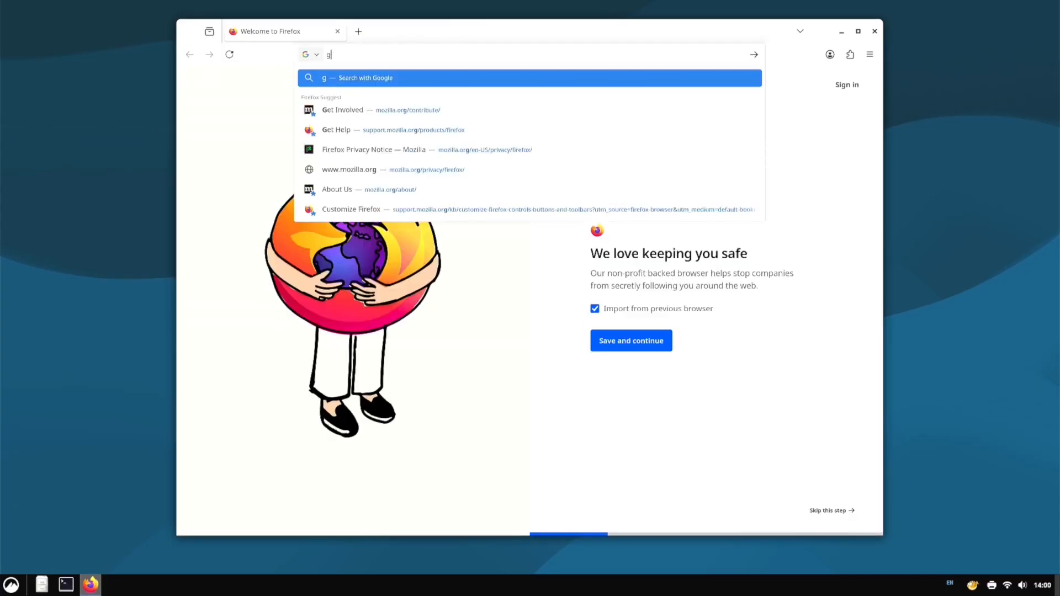
type("outu")
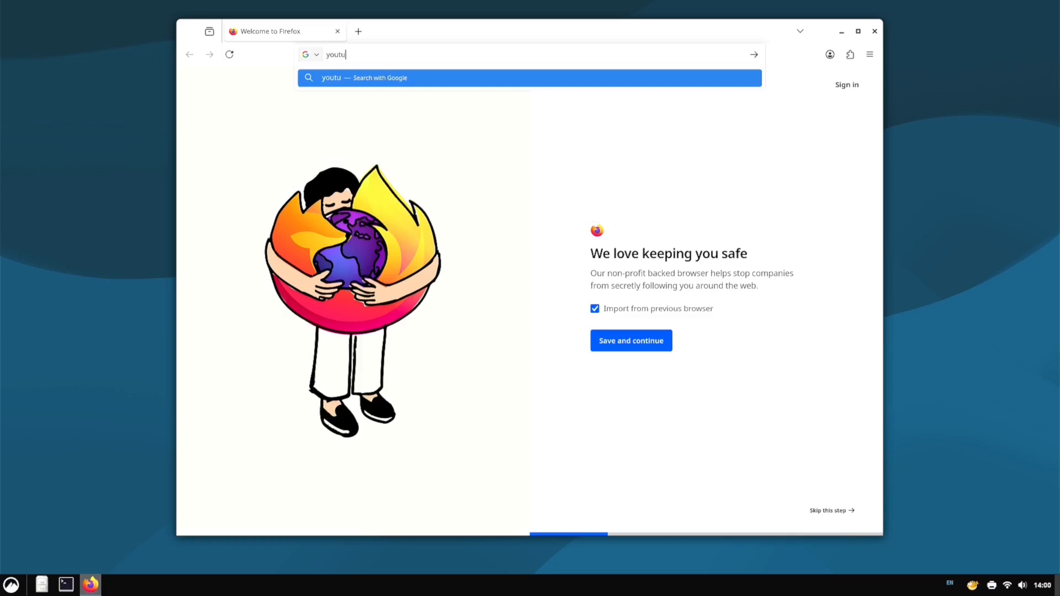
type(".be")
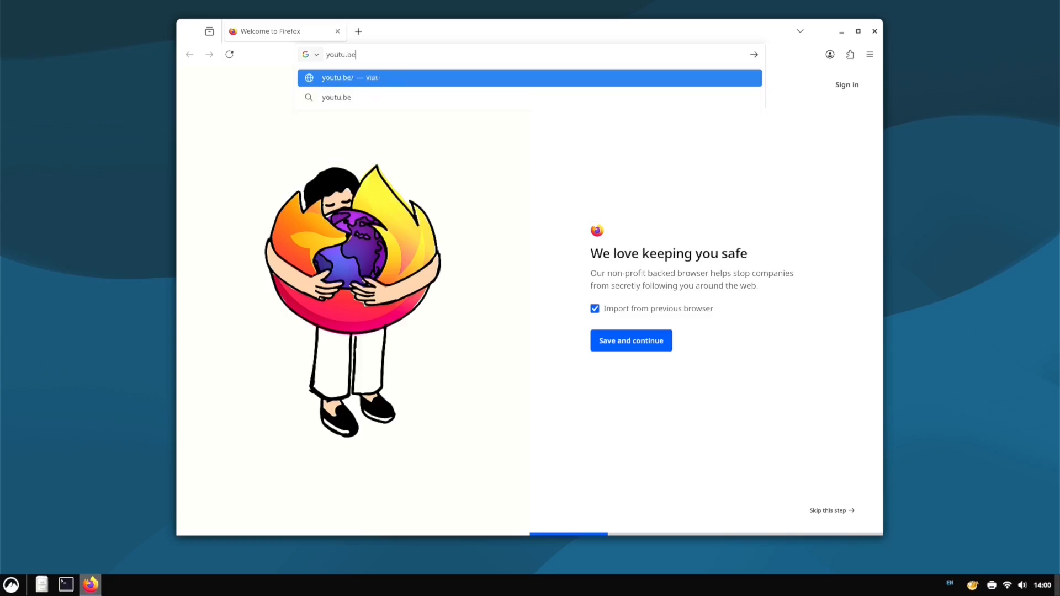
key("Return")
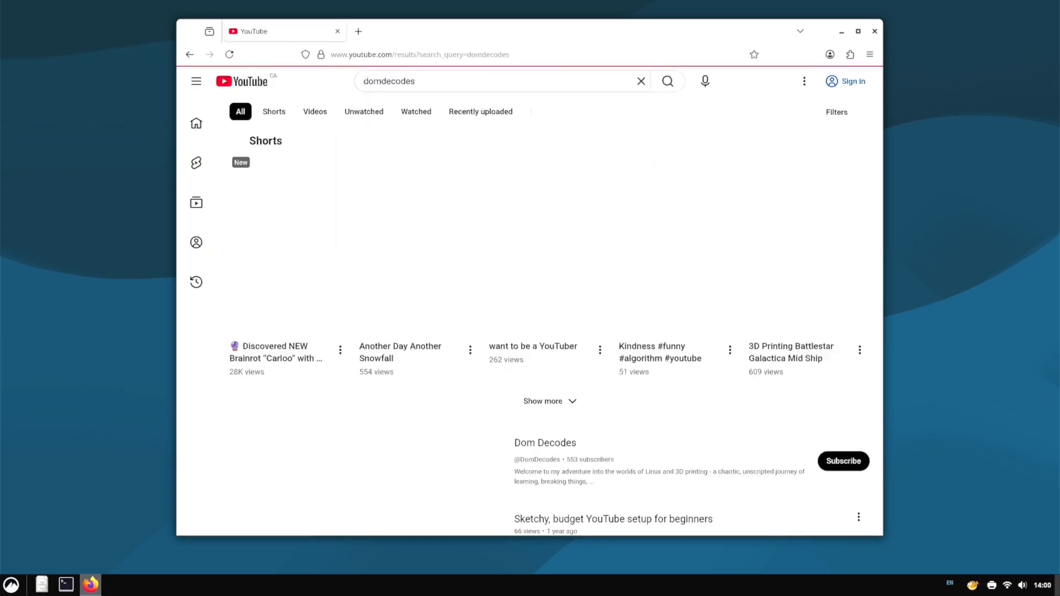
left_click(402, 444)
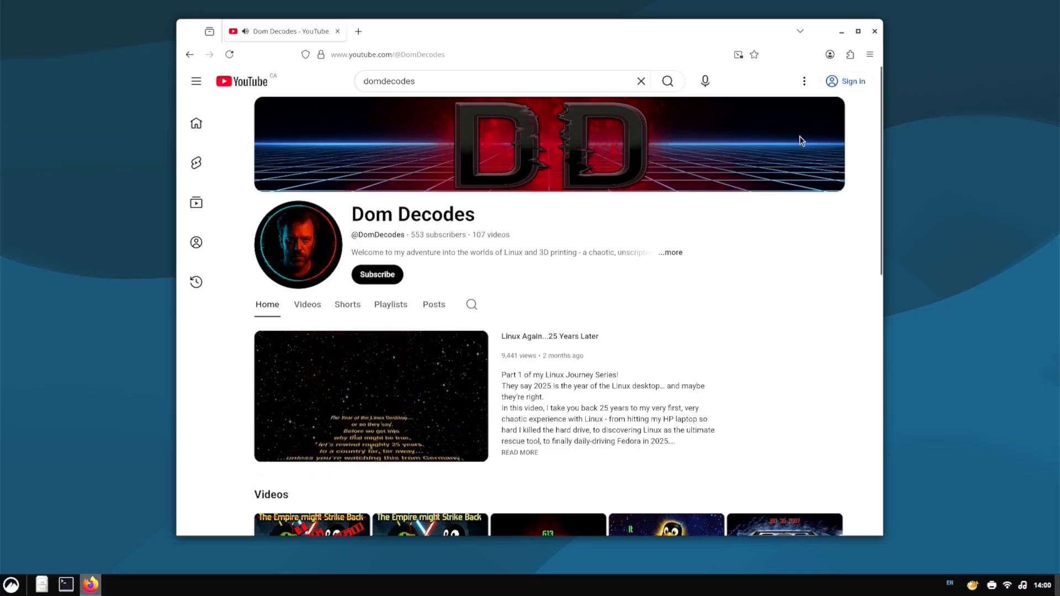
left_click(873, 33)
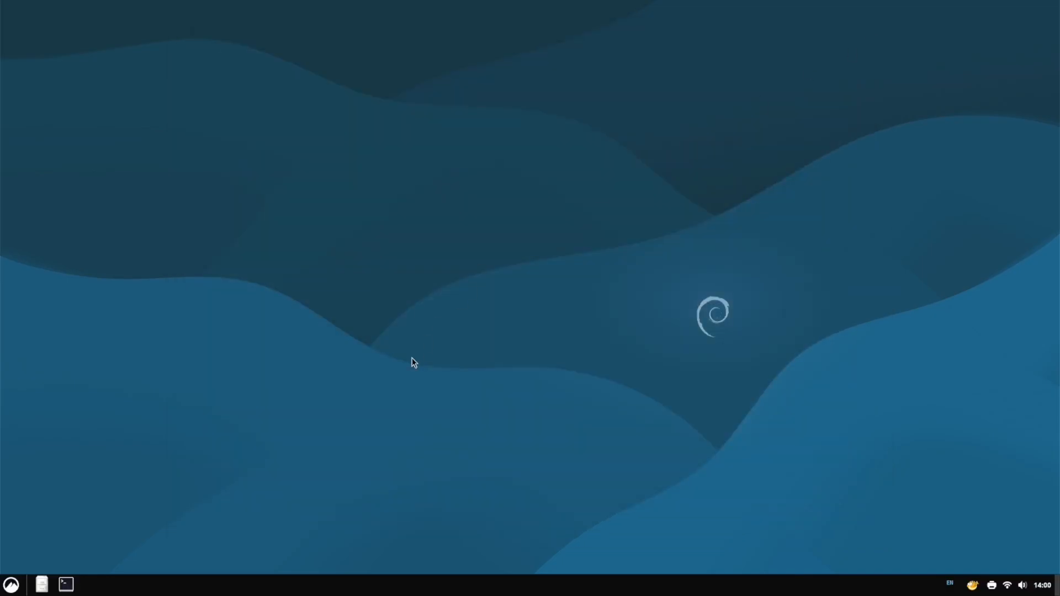
right_click(319, 370)
mouse_move(362, 392)
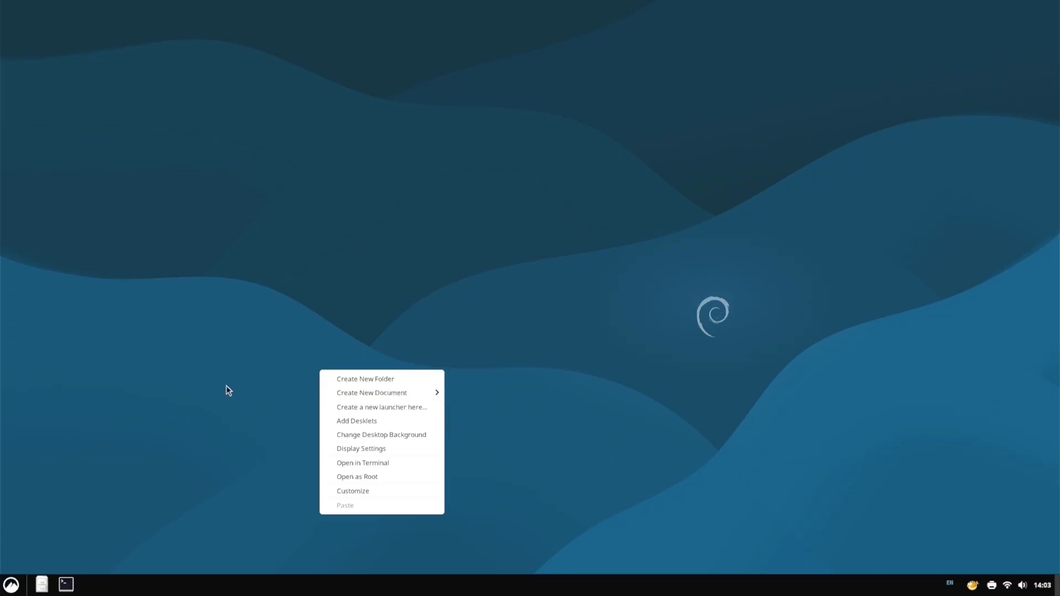
left_click(12, 586)
mouse_move(97, 422)
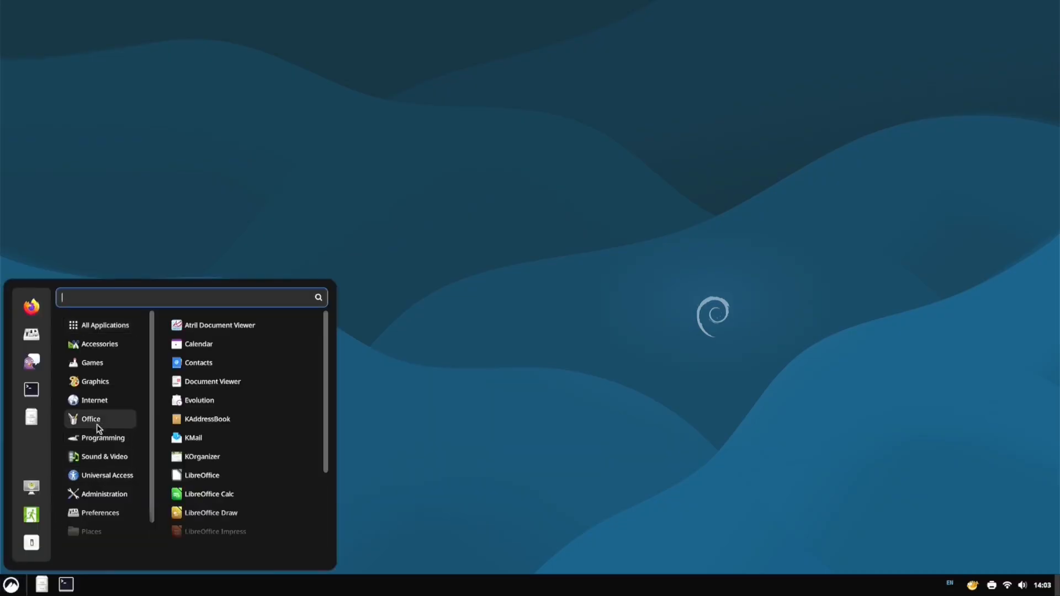
scroll(217, 476, "down", 4)
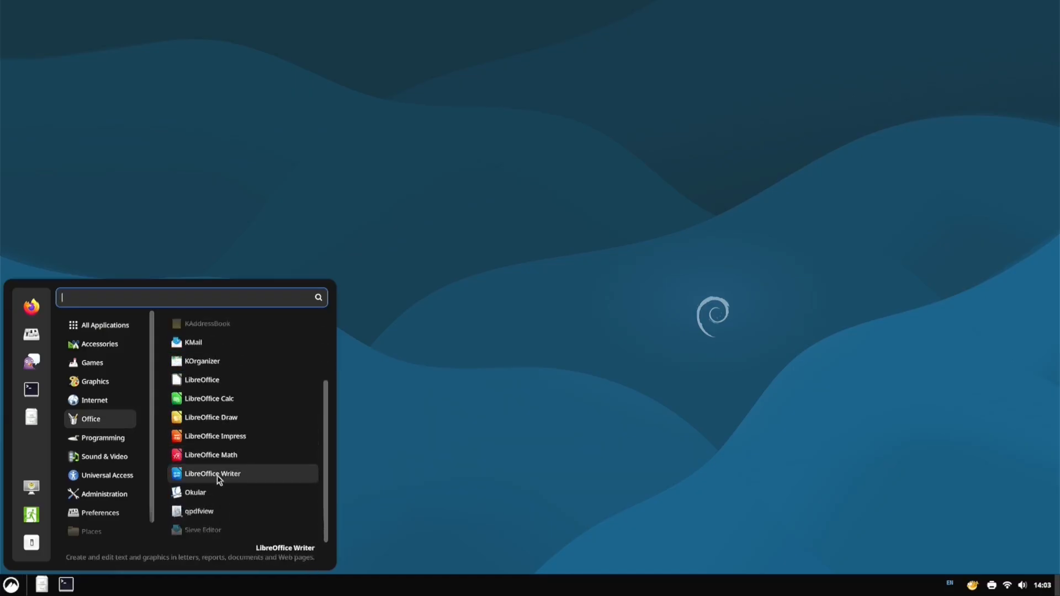
left_click(527, 288)
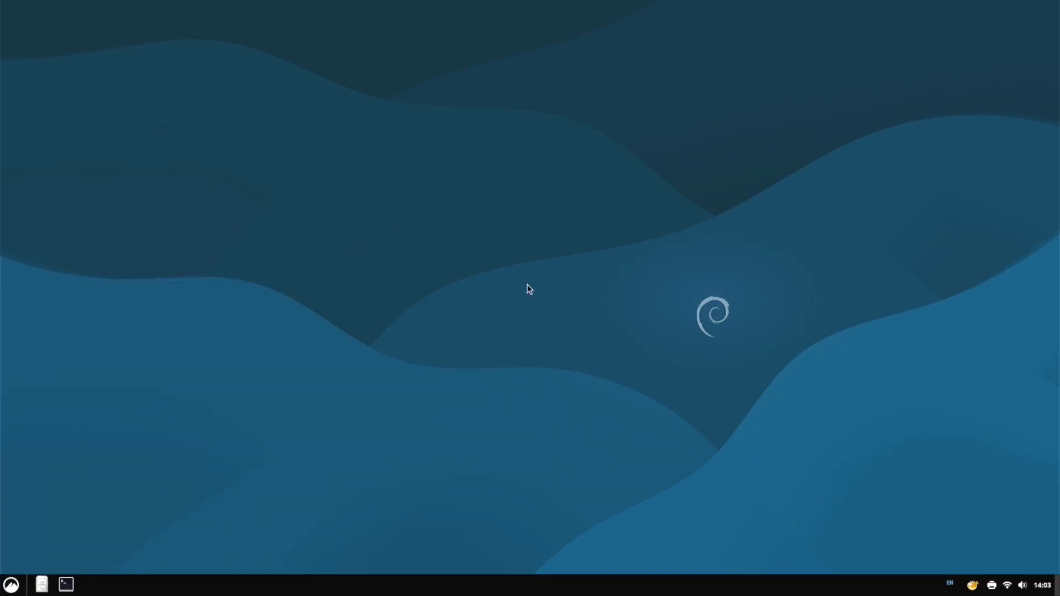
right_click(528, 288)
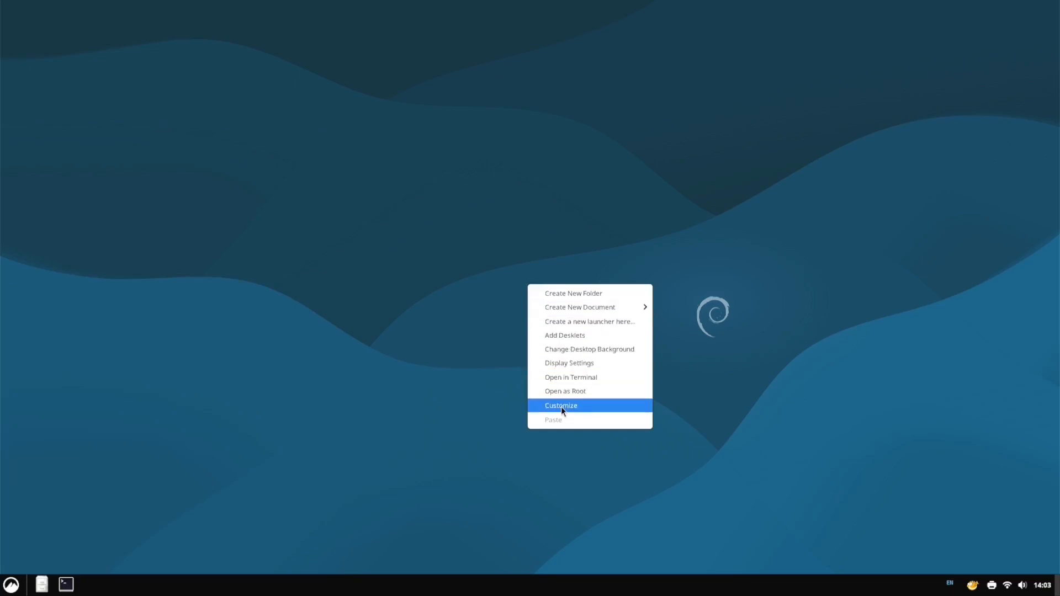
mouse_move(566, 309)
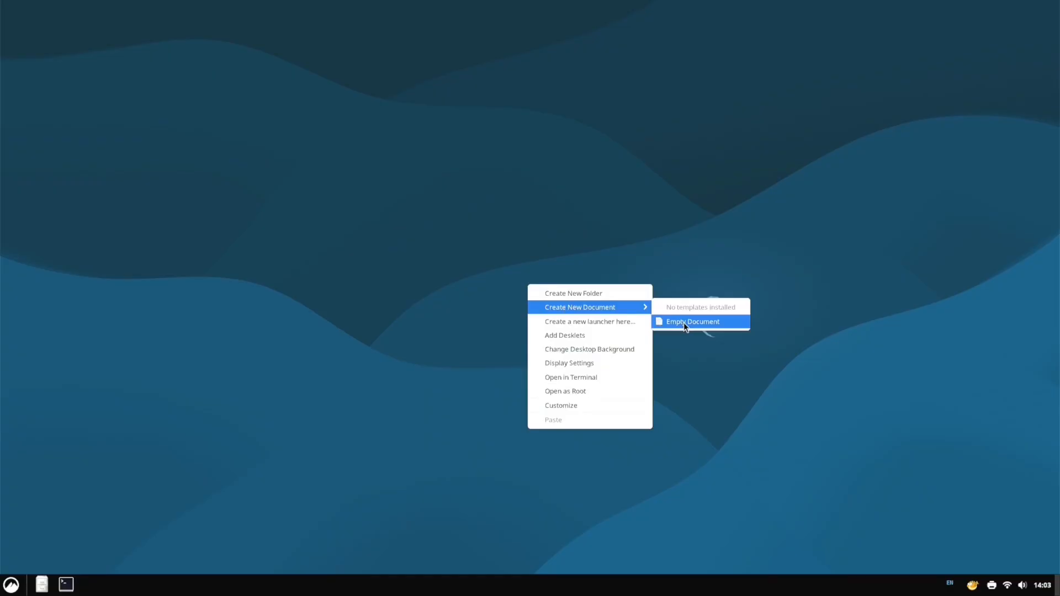
left_click(679, 276)
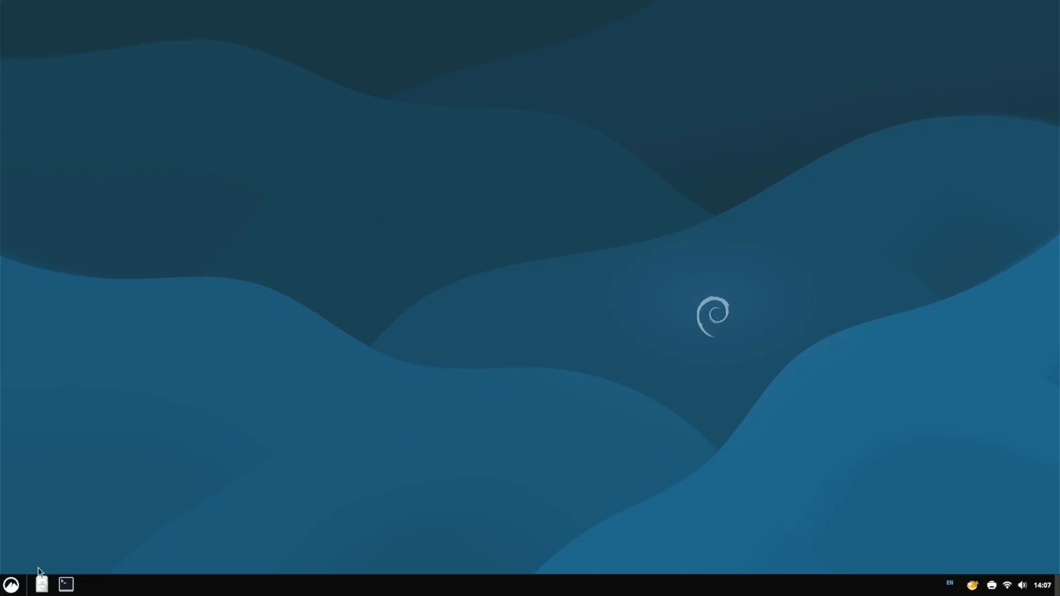
left_click(11, 585)
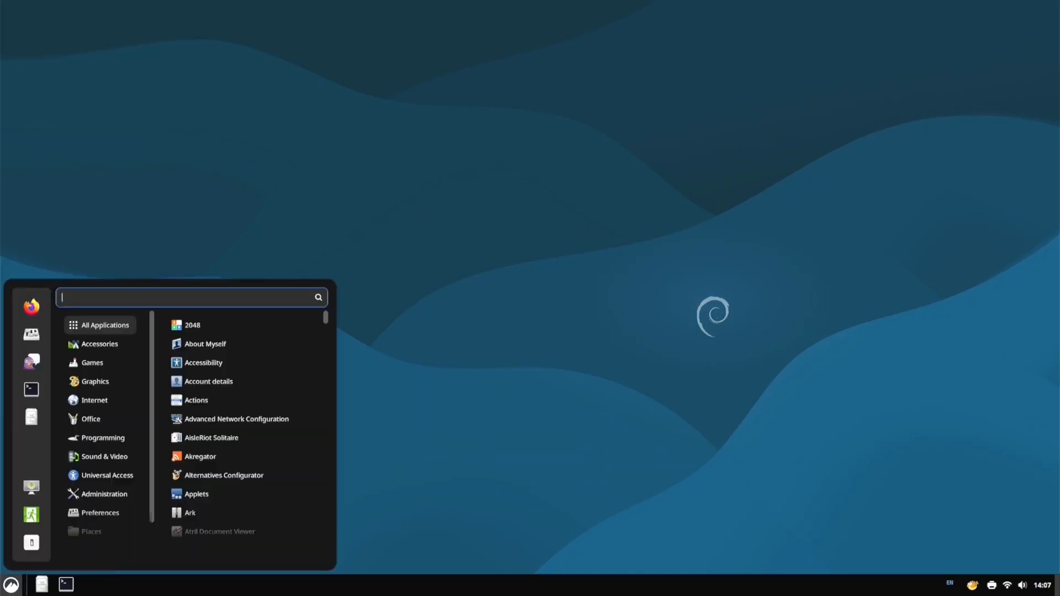
left_click(32, 543)
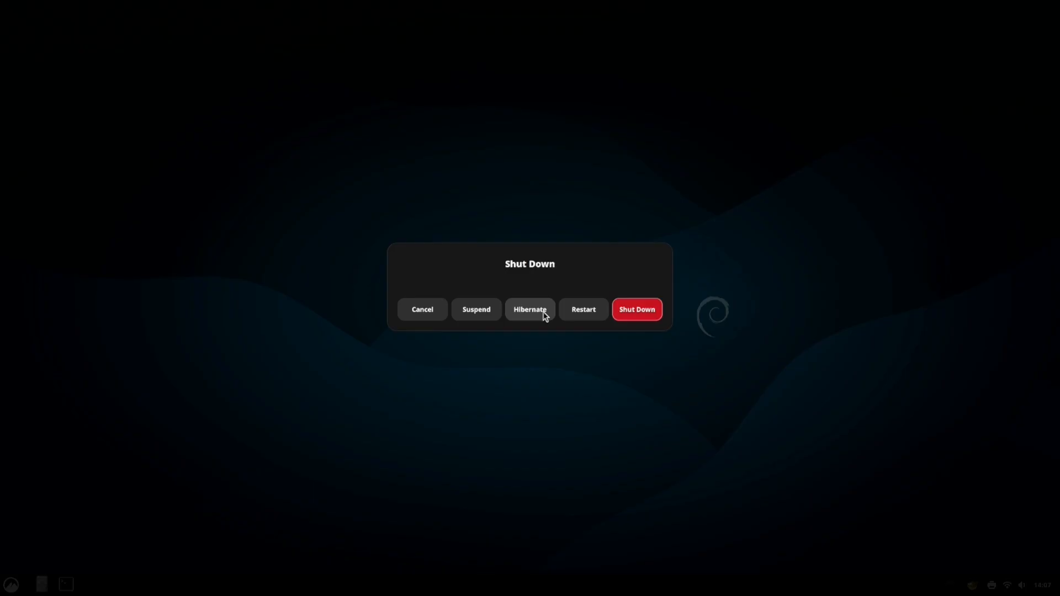
left_click(492, 310)
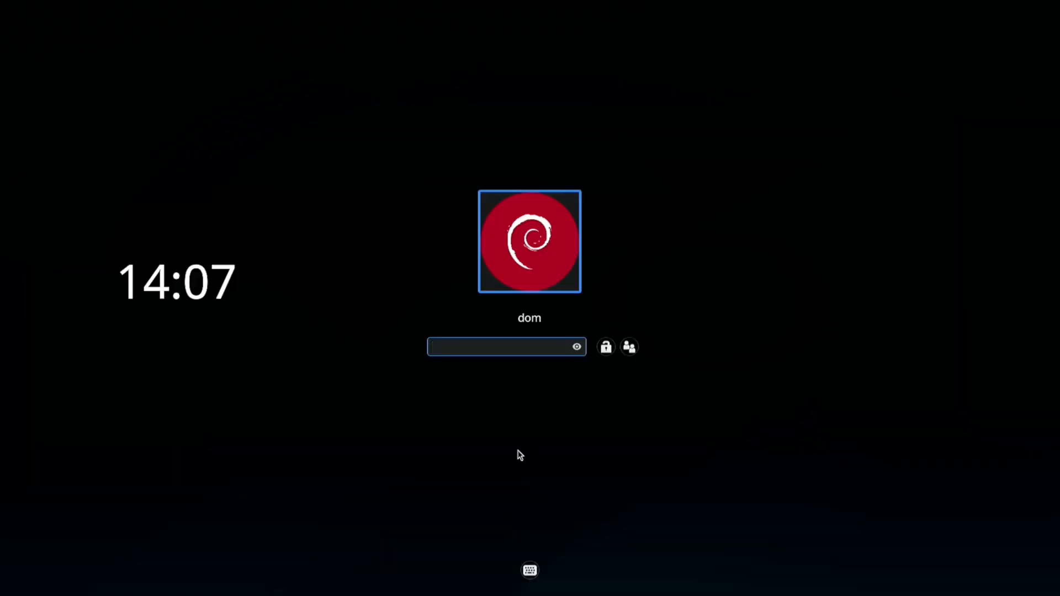
left_click(628, 349)
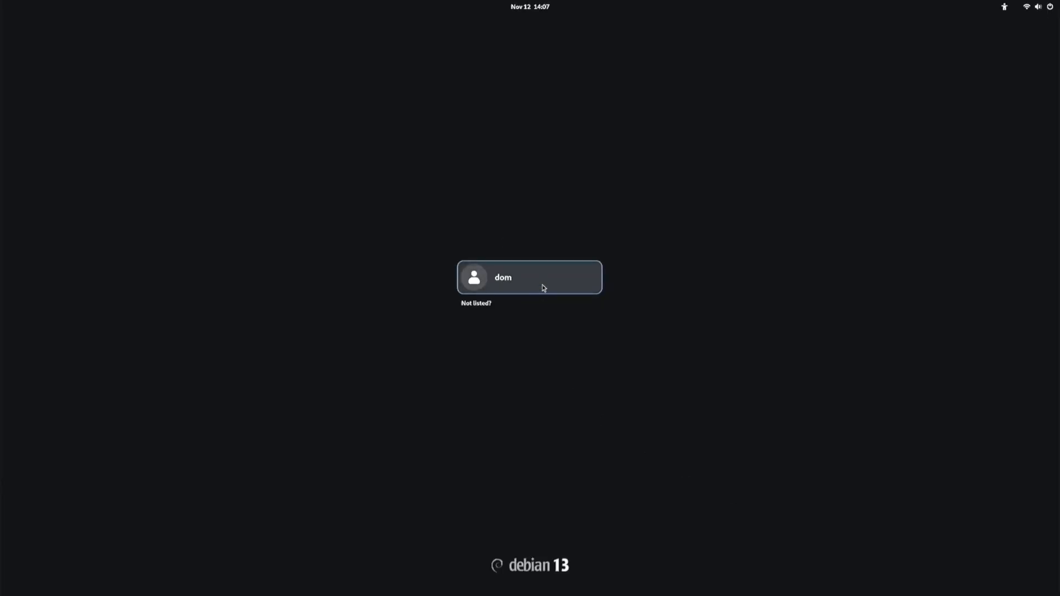
left_click(544, 288)
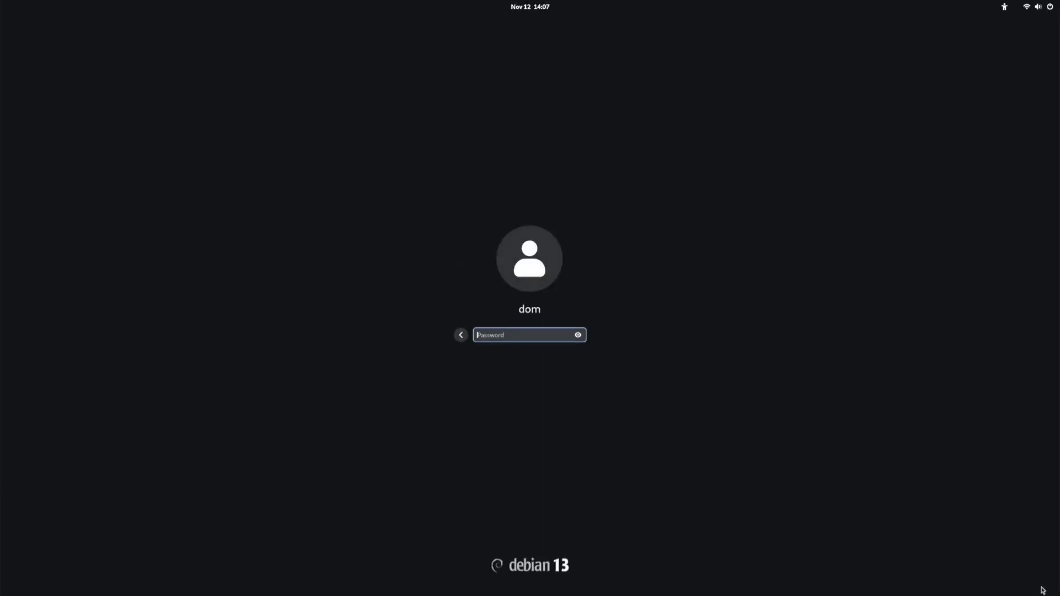
left_click(1051, 8)
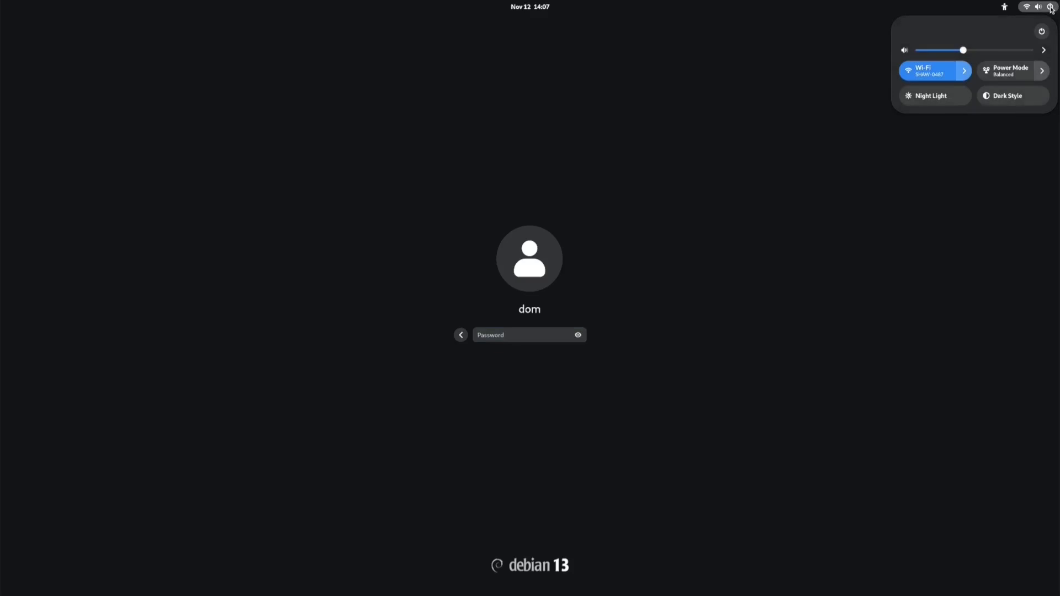
left_click(1041, 31)
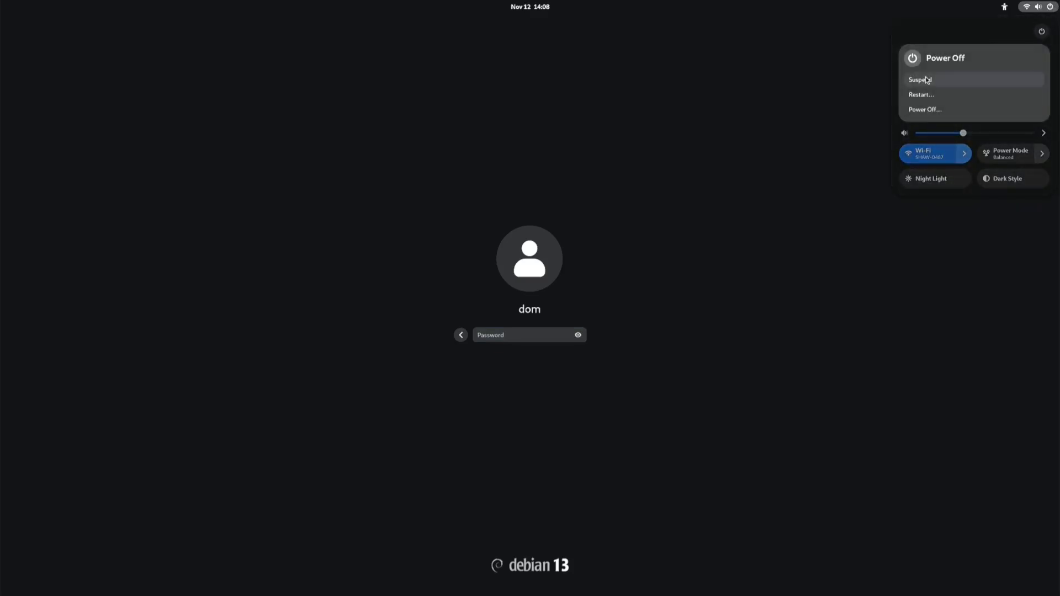
key("Escape")
left_click(529, 332)
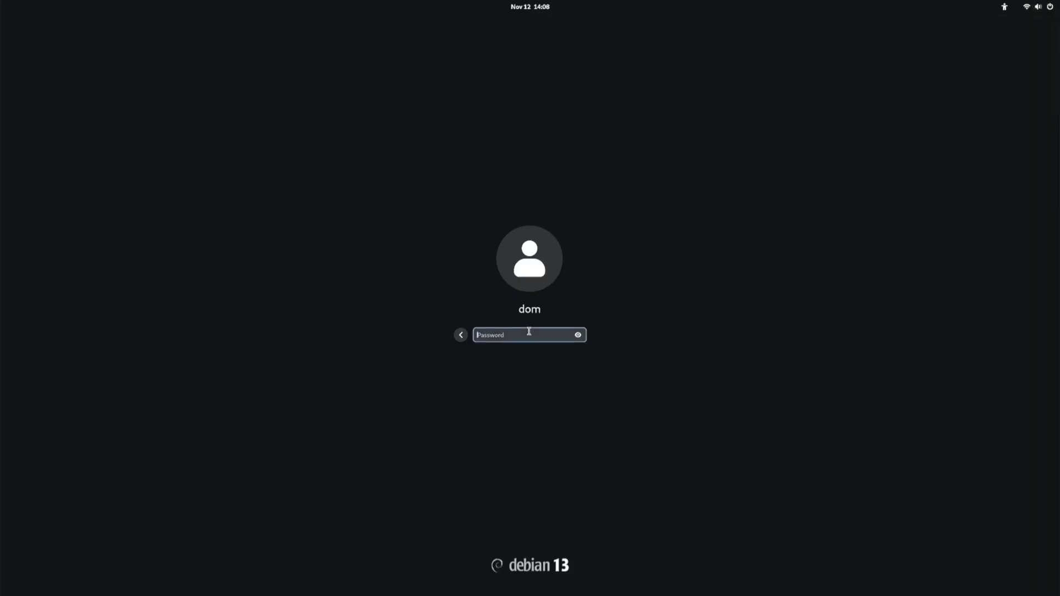
type("password")
key("Return")
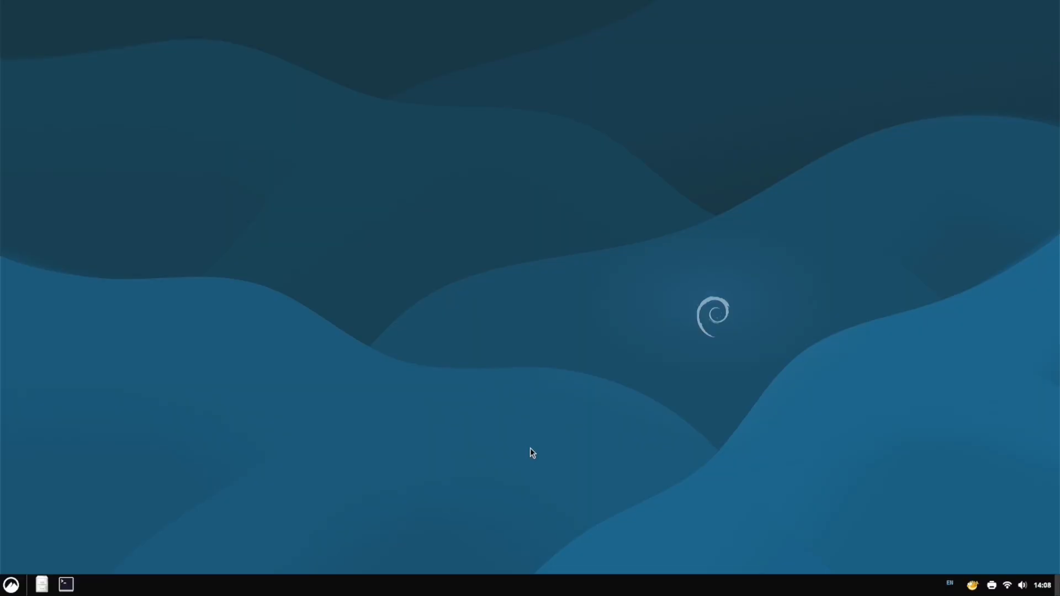
Log out of Cinnamon, select the user at GDM, and open the session list
left_click(12, 587)
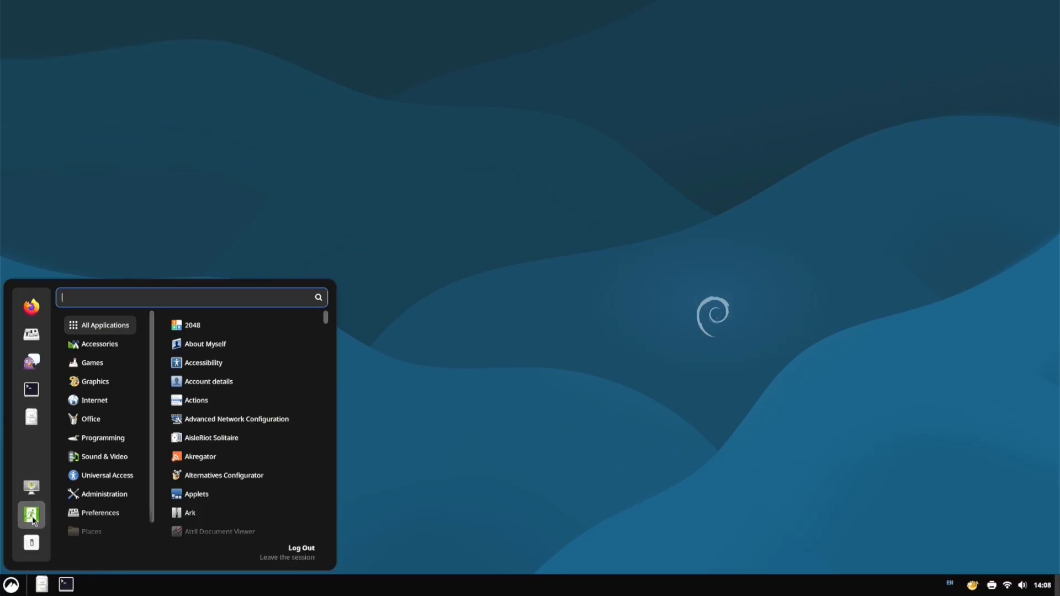
left_click(32, 516)
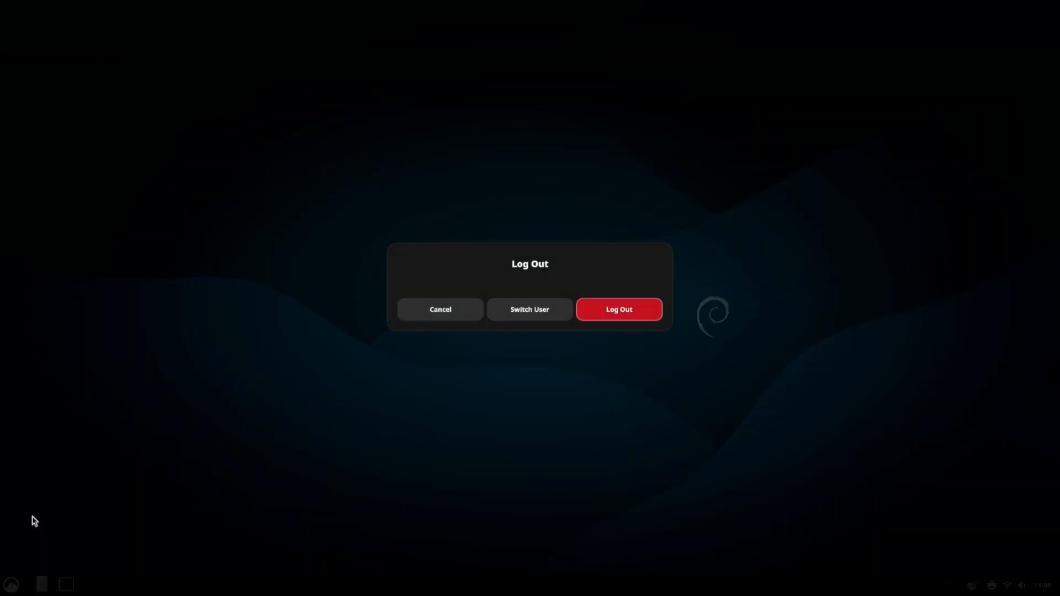
left_click(616, 311)
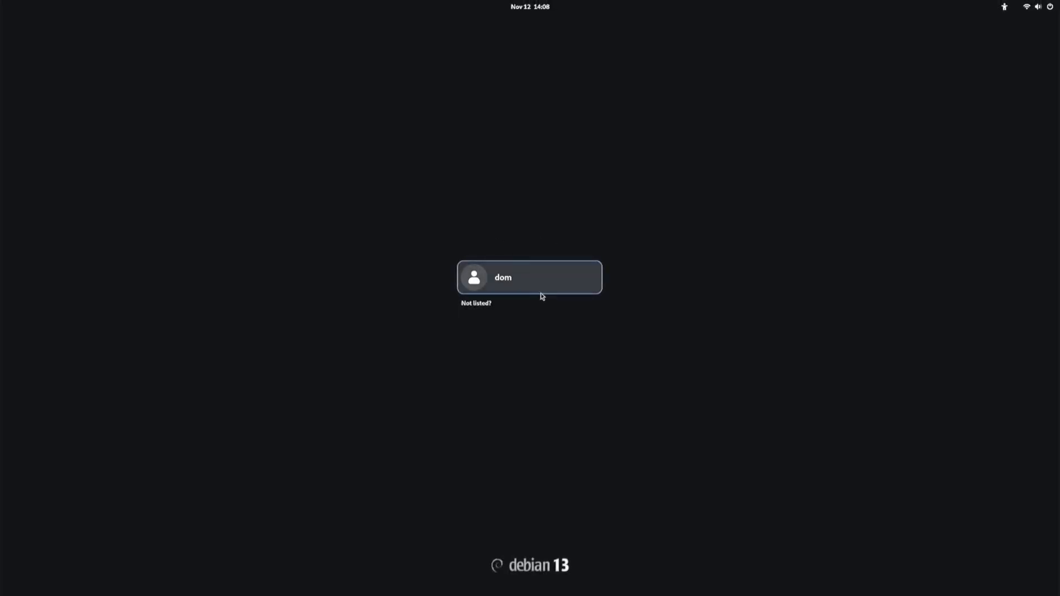
left_click(541, 293)
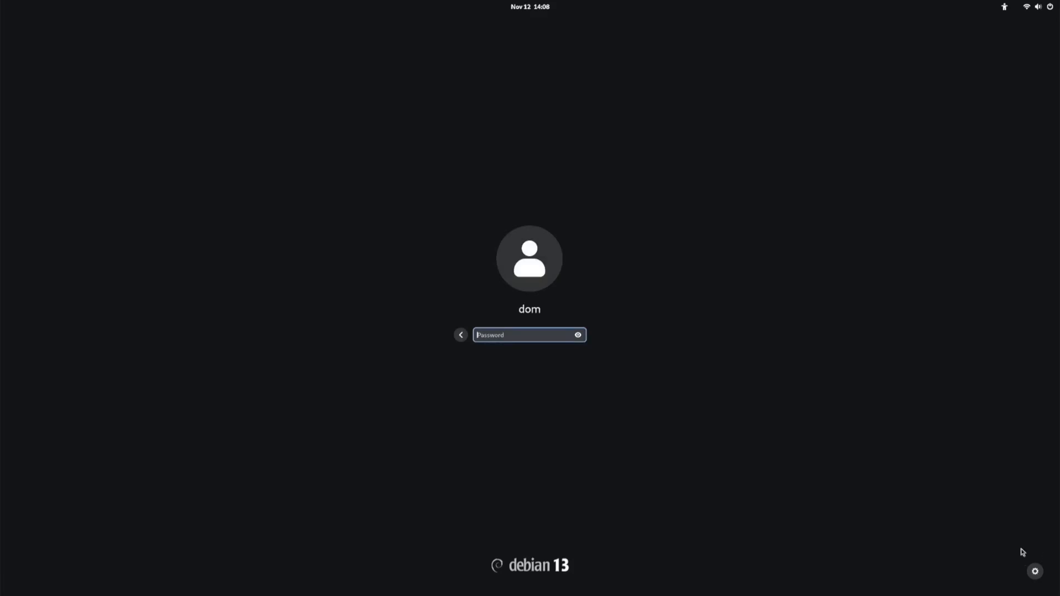
left_click(1037, 572)
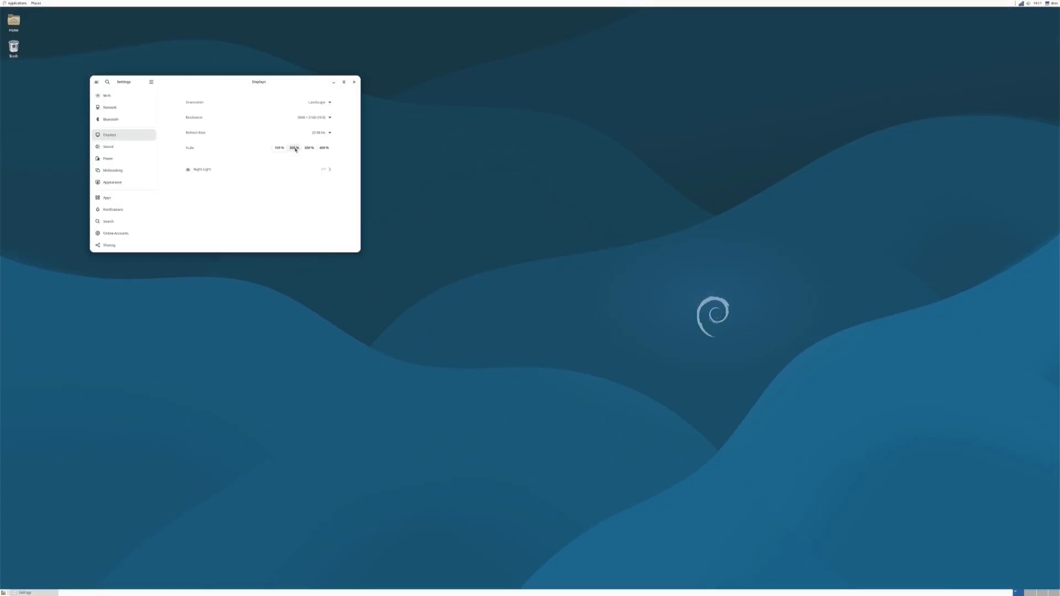
Apply the 200% scale several times, reverting once and keeping once, until the keep-changes prompt appears again
left_click(294, 148)
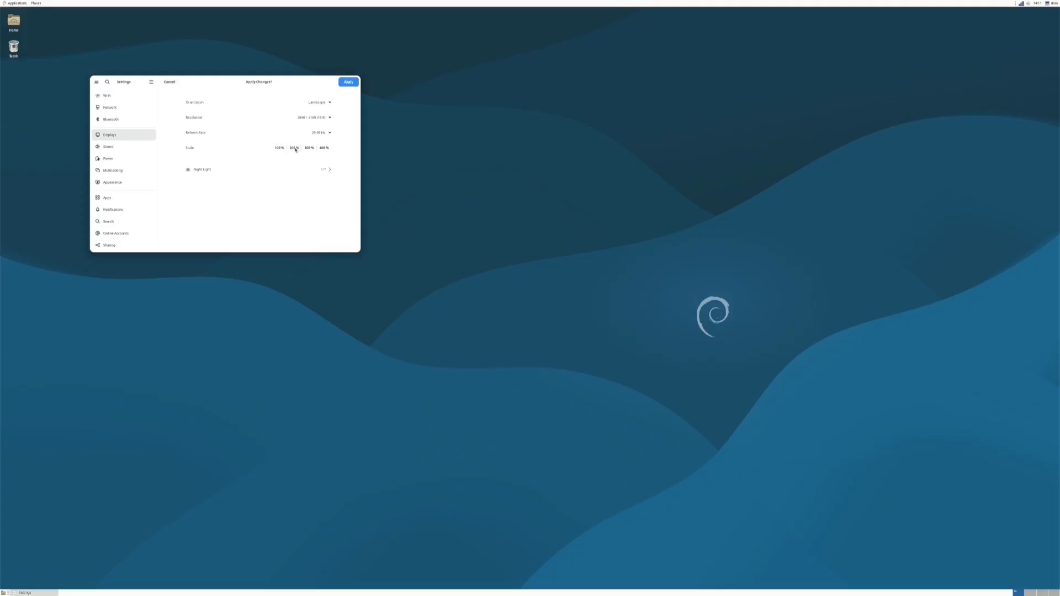
left_click(347, 83)
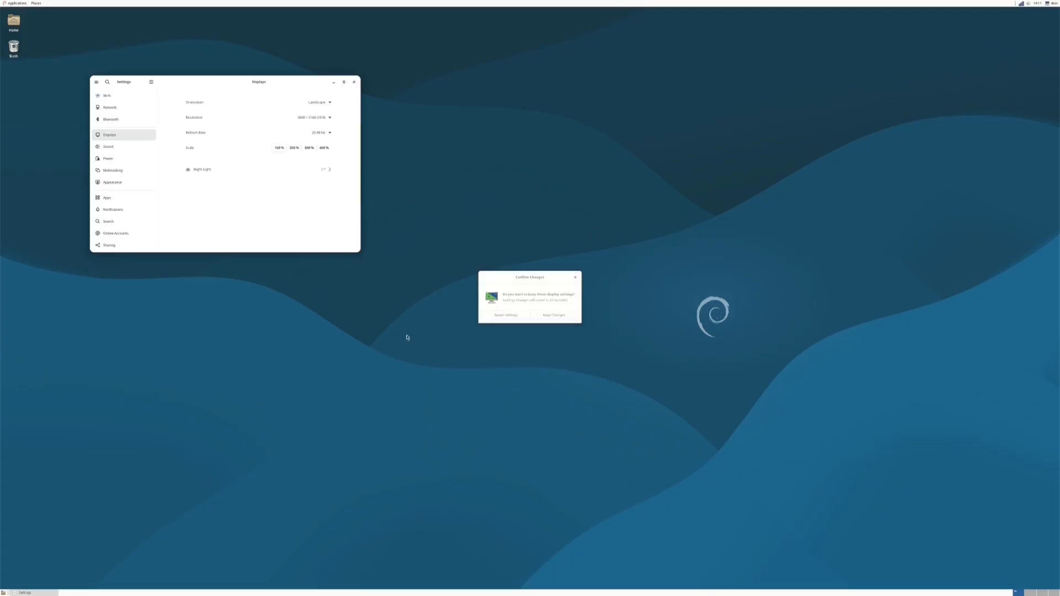
left_click(507, 317)
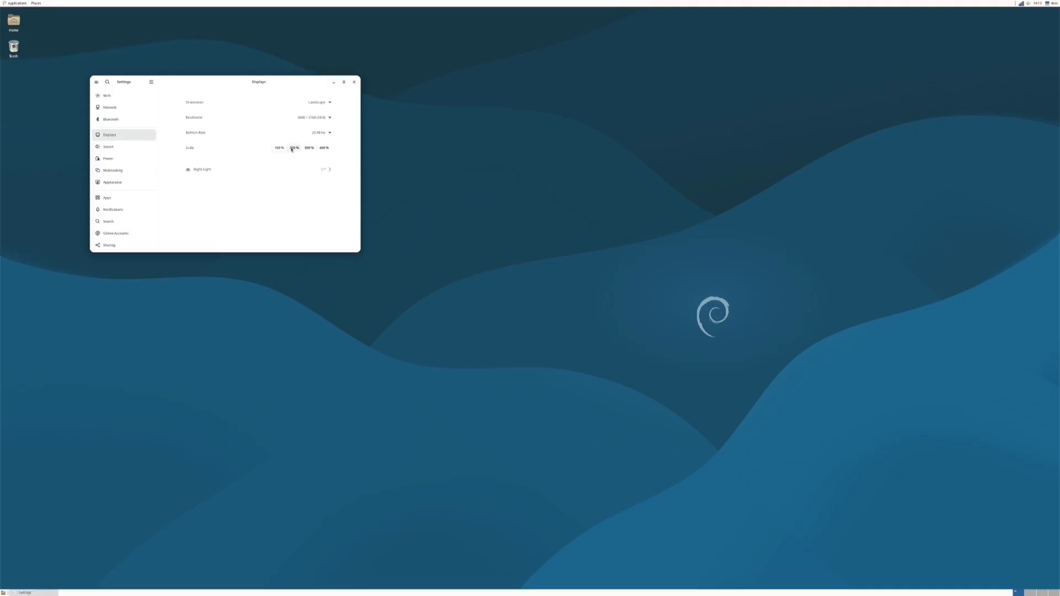
left_click(294, 148)
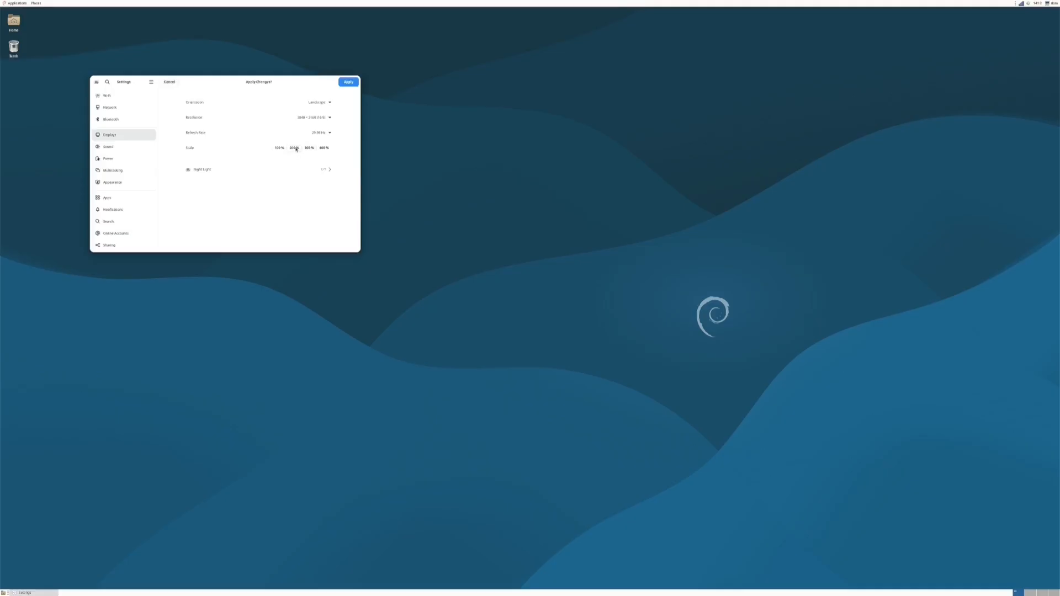
left_click(347, 83)
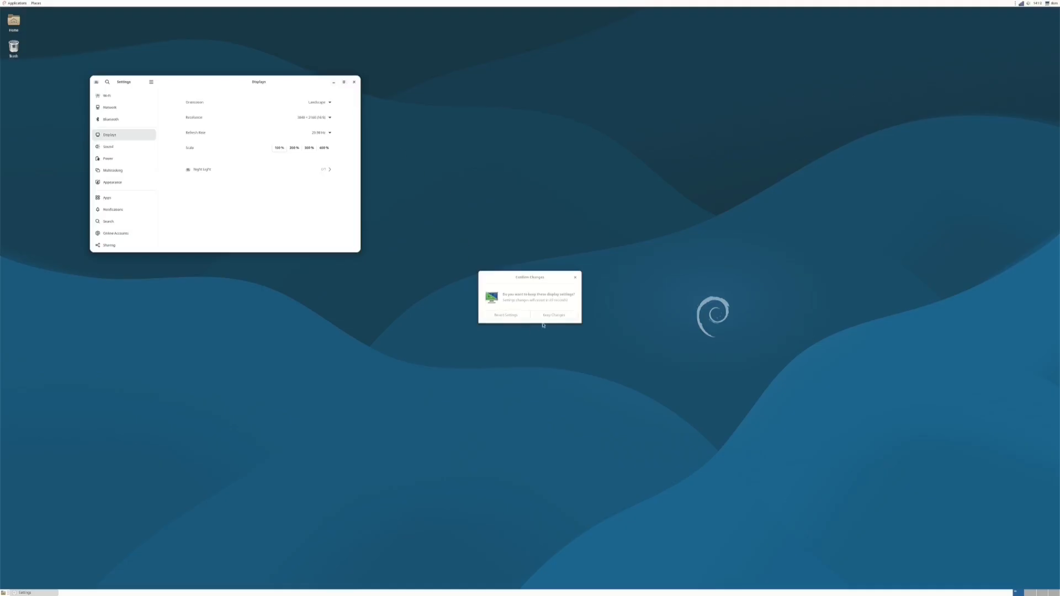
left_click(550, 317)
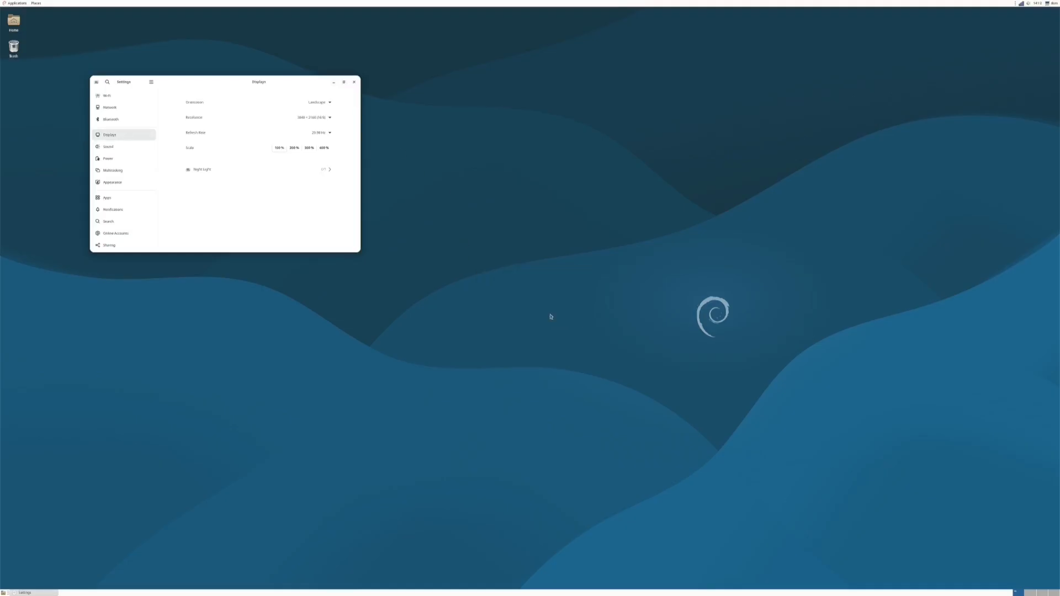
left_click(292, 148)
left_click(345, 82)
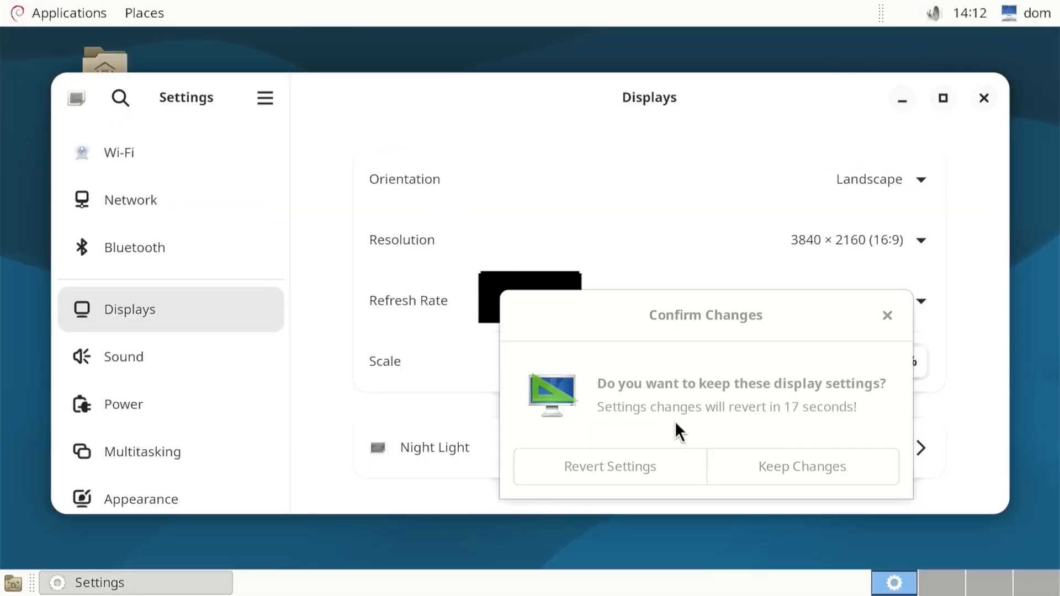
Revert the scale change, then toggle between 100% and 200% and apply 100%
left_click(671, 458)
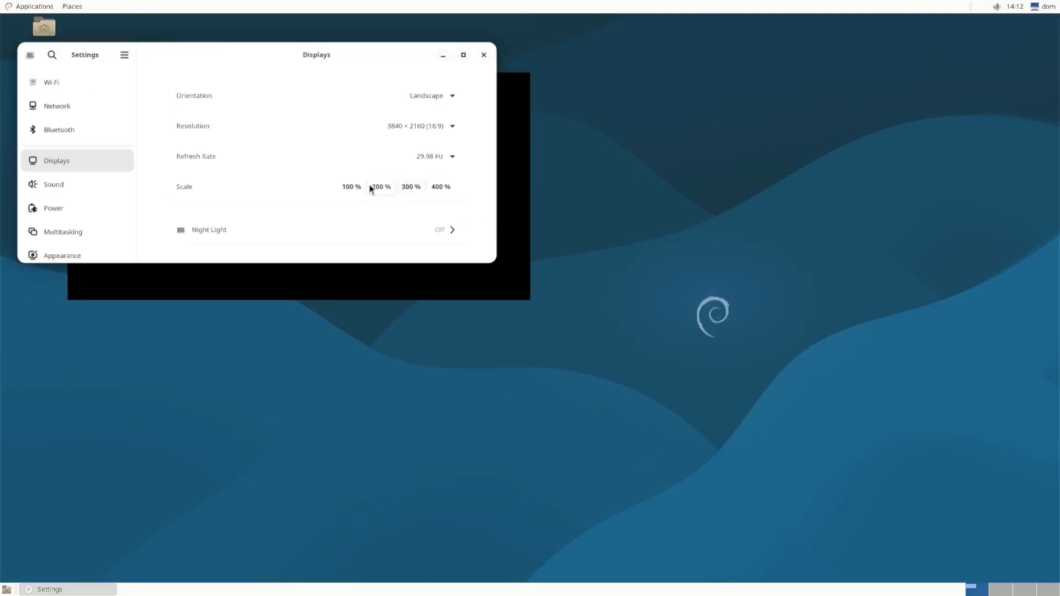
left_click(355, 188)
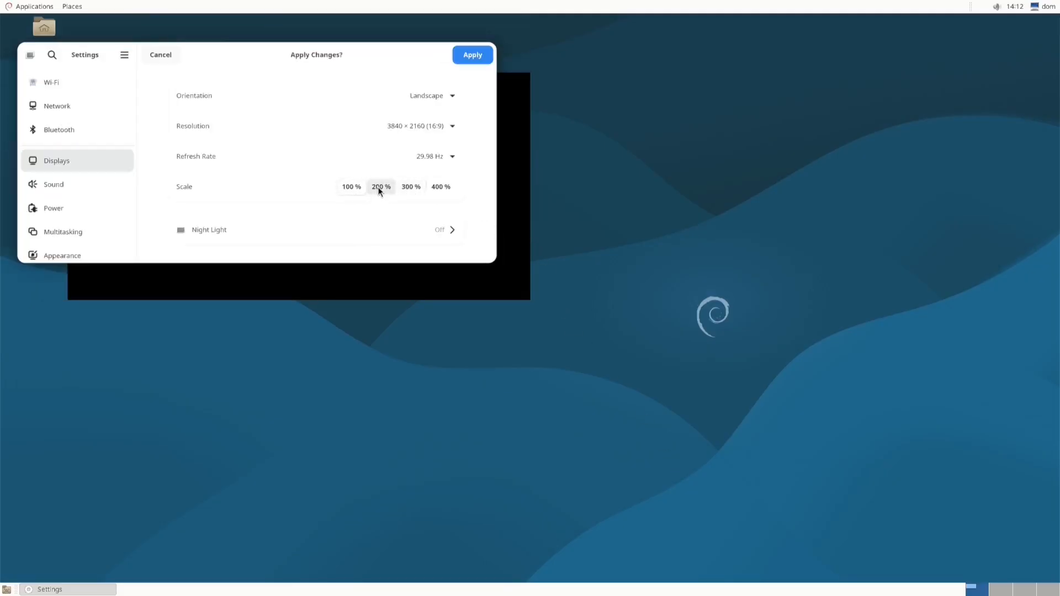
left_click(379, 189)
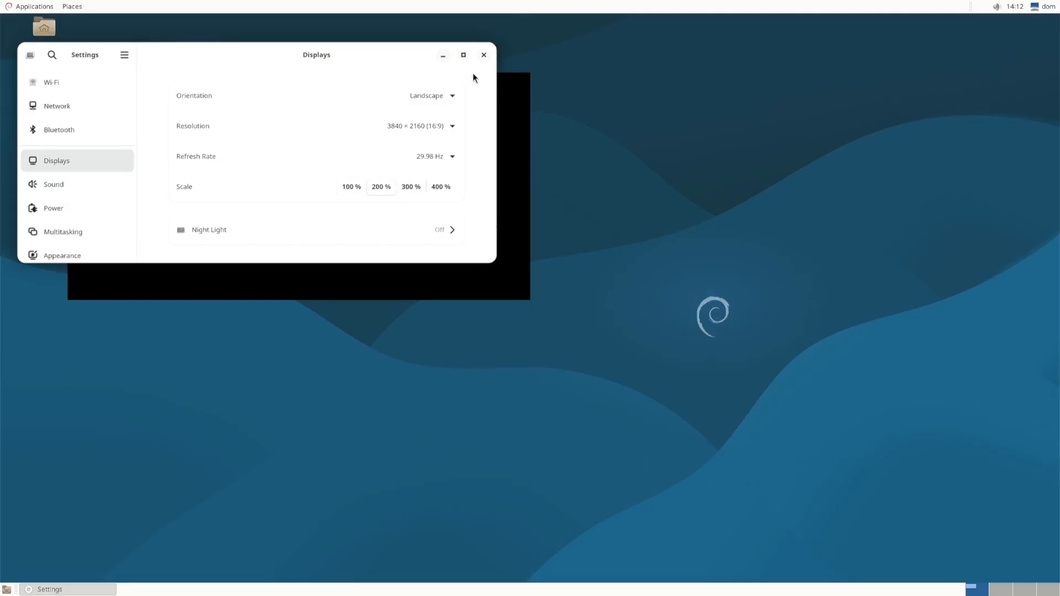
left_click(352, 187)
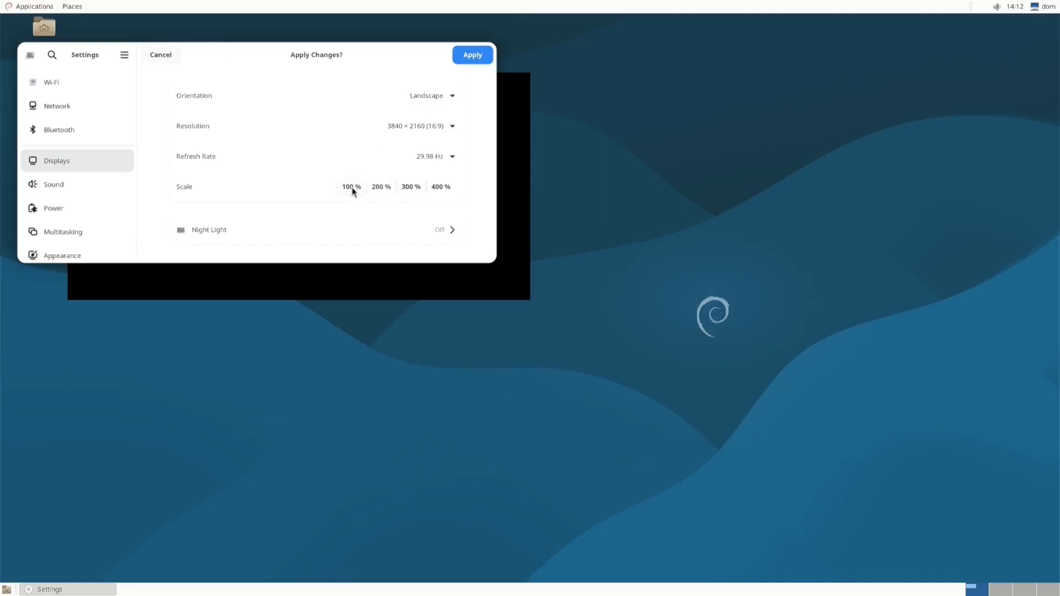
left_click(479, 57)
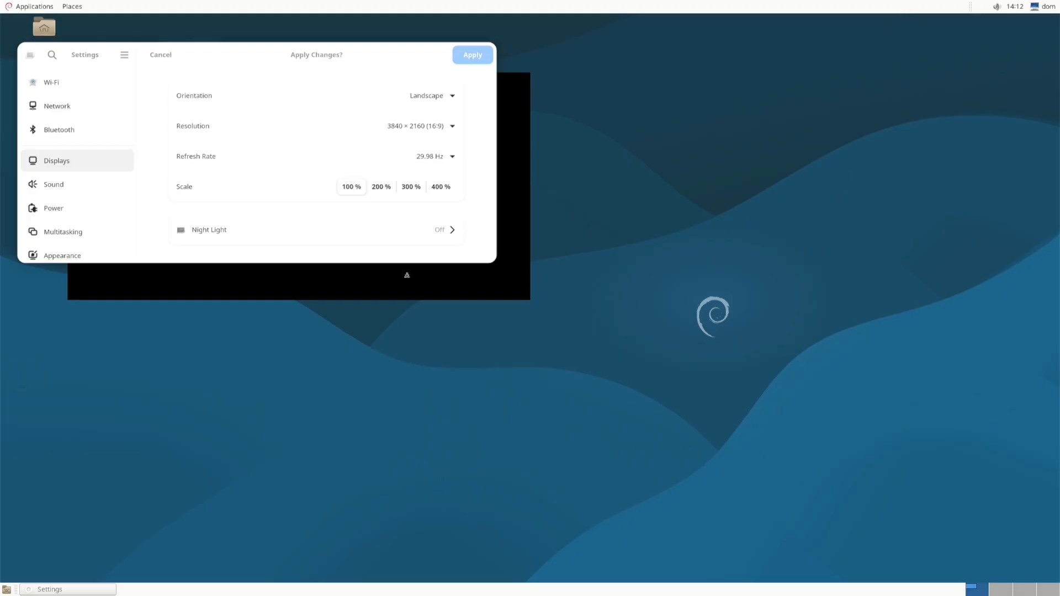
Apply the 200% scale again and open the top-panel session menu
left_click(382, 187)
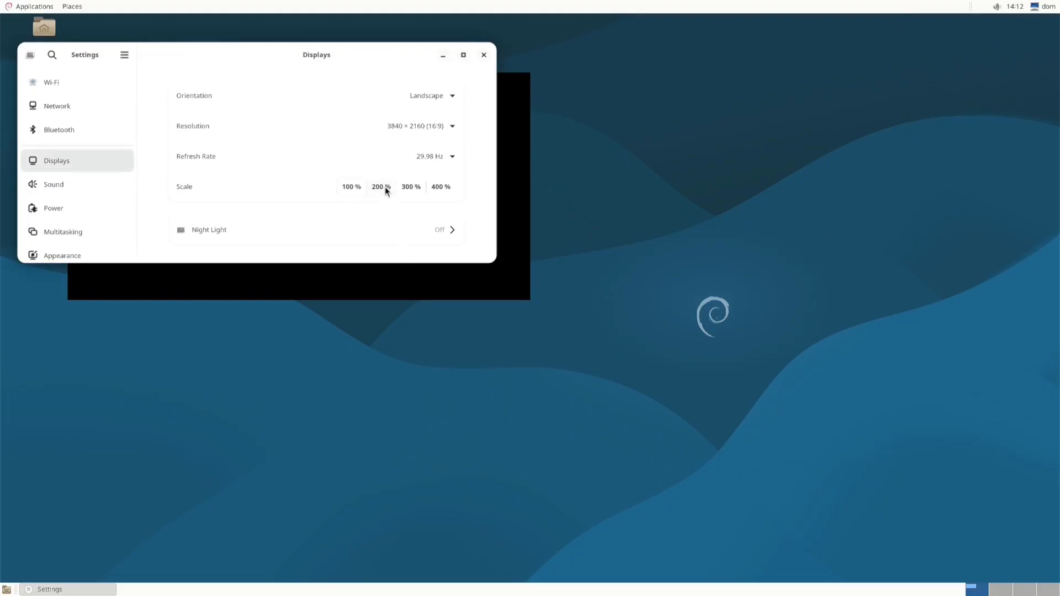
left_click(486, 55)
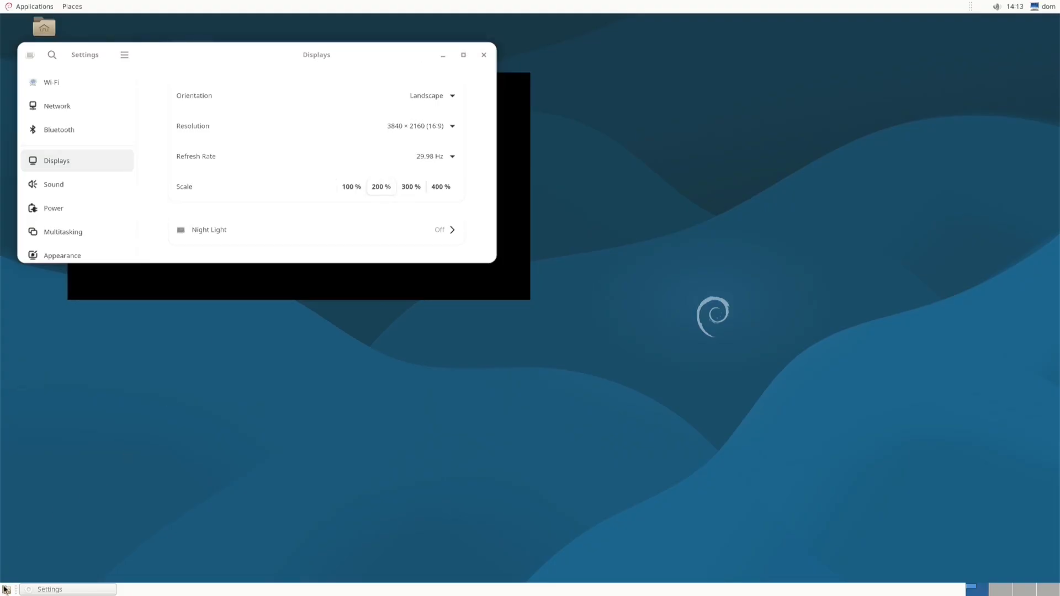
left_click(1053, 13)
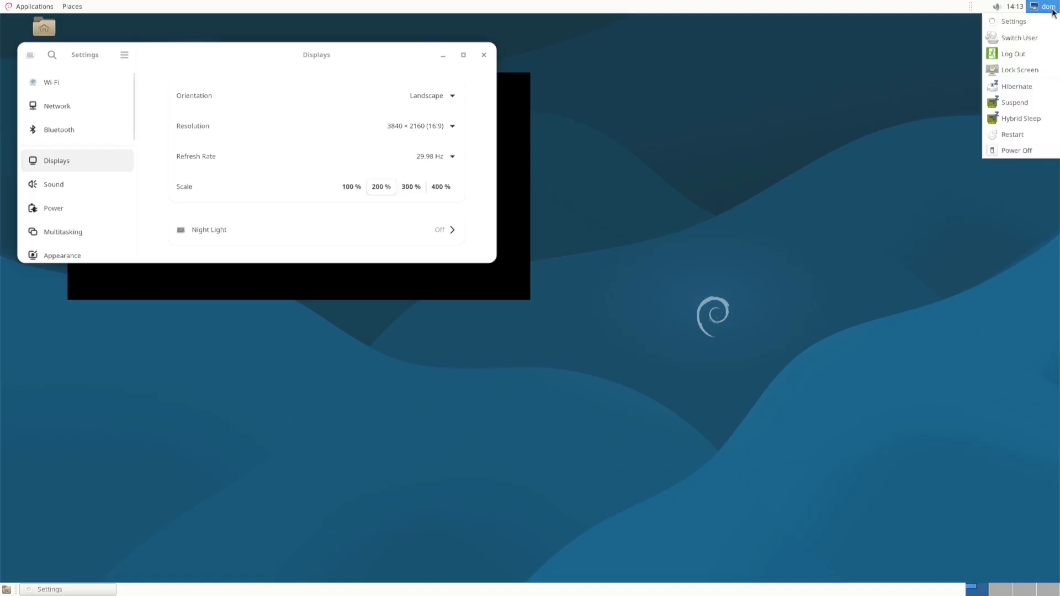
Log out of GNOME Flashback and sign back in using the GNOME on Xorg session
left_click(1021, 55)
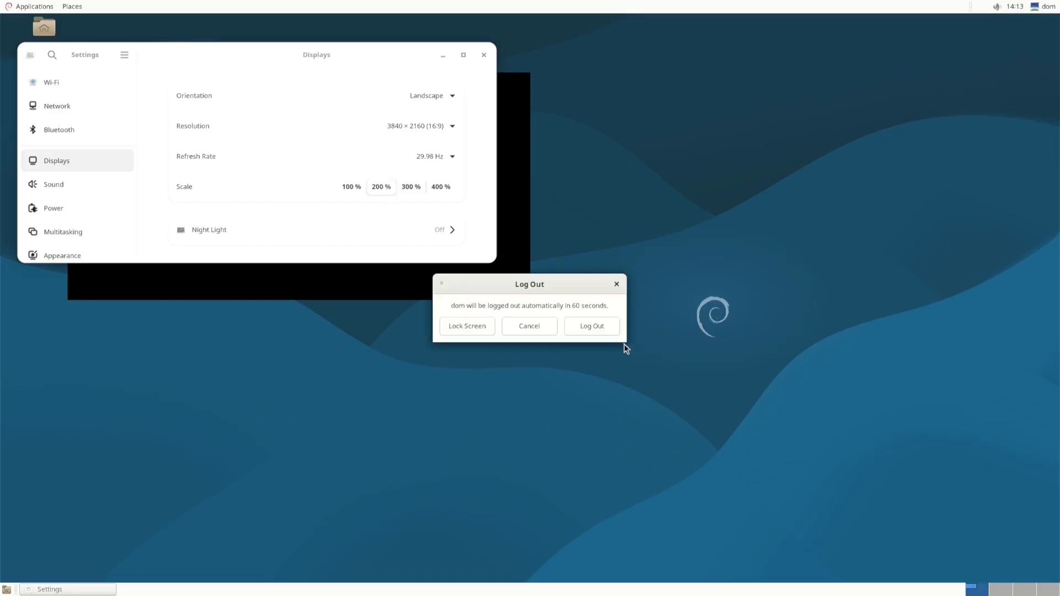
left_click(586, 327)
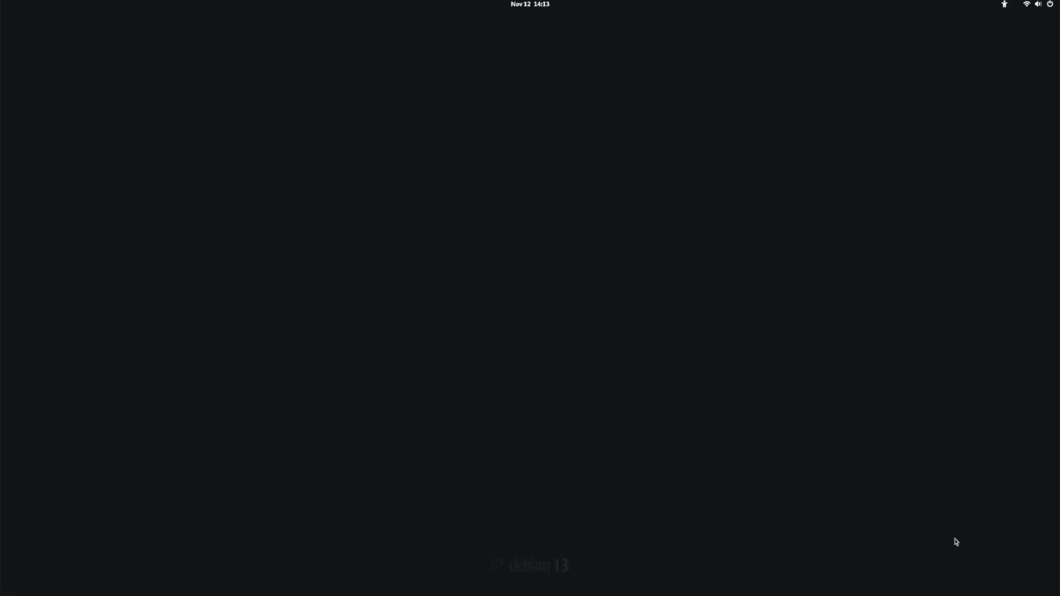
key("Return")
left_click(1035, 571)
left_click(947, 436)
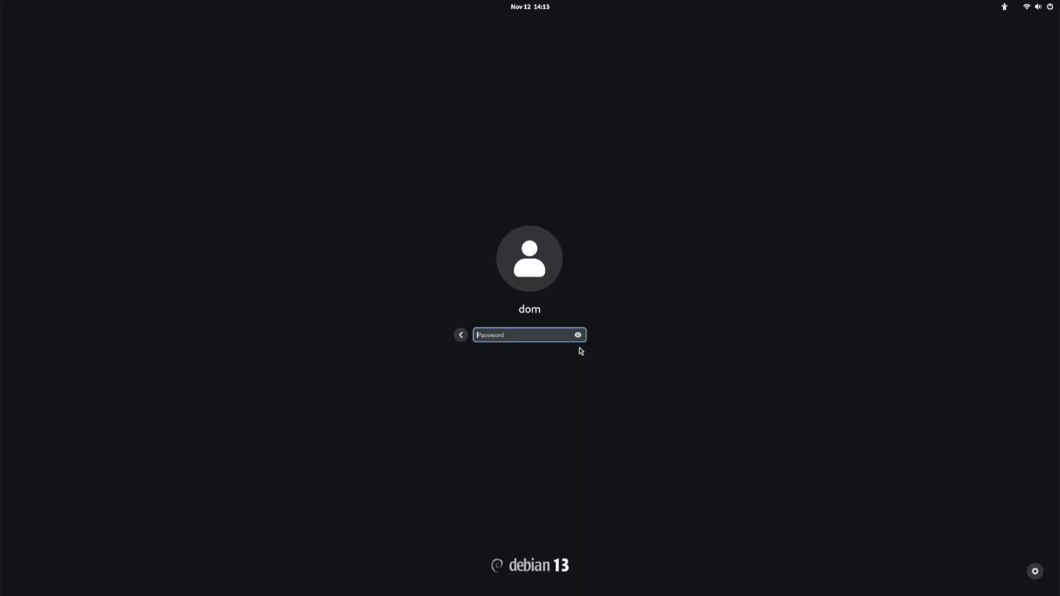
type("****")
key("Return")
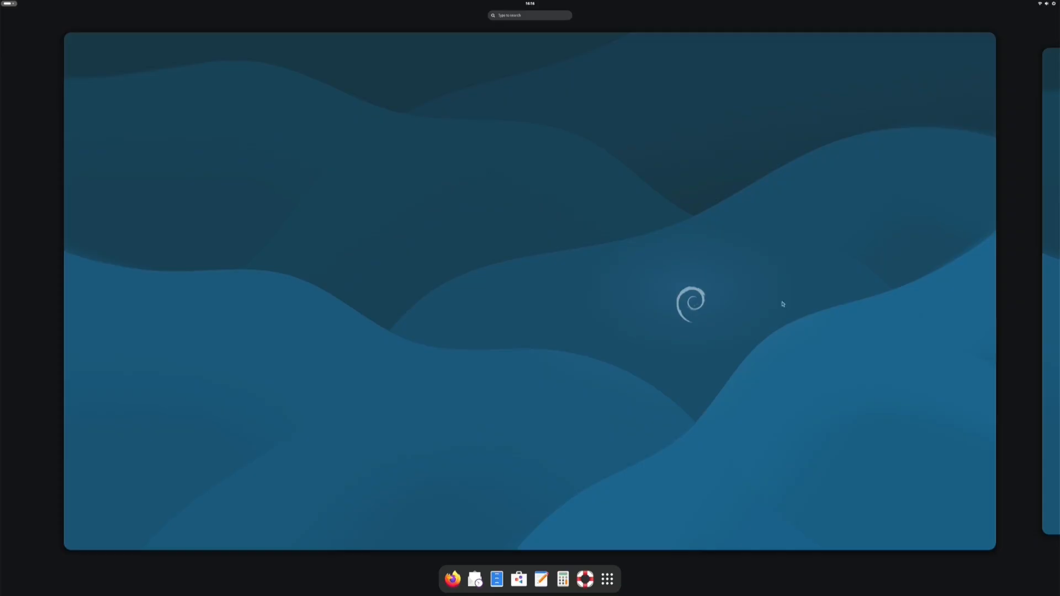
From the desktop's Display Settings, apply and keep 200% scale, then apply 300%
left_click(496, 320)
right_click(501, 308)
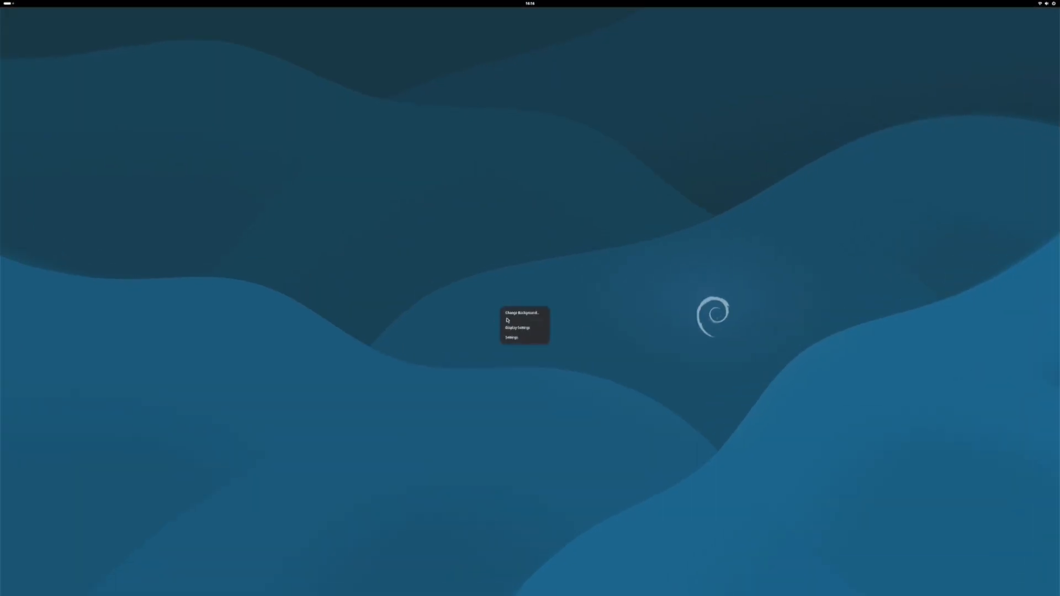
left_click(517, 328)
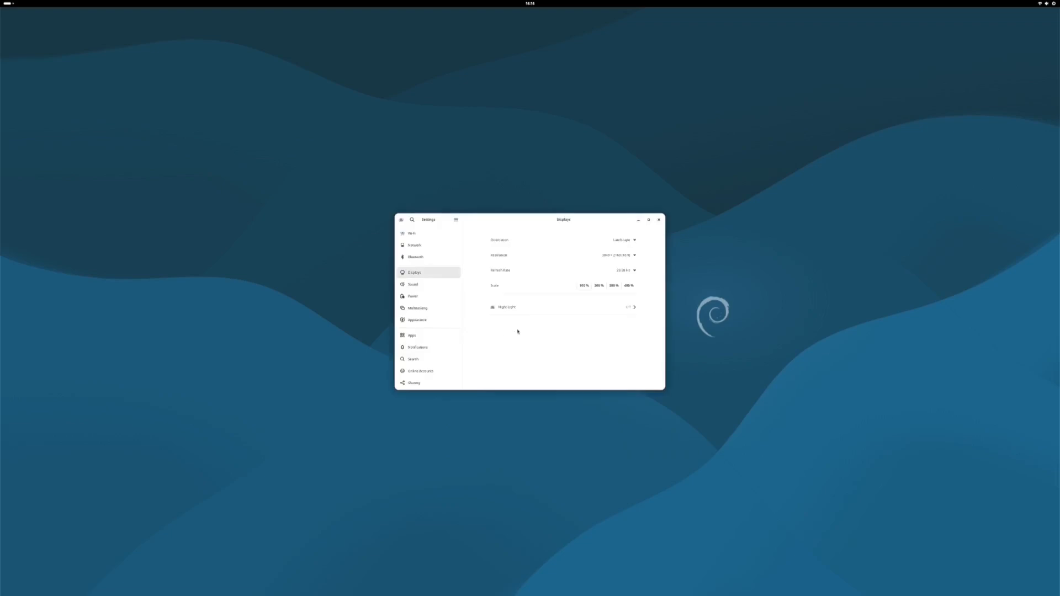
left_click(600, 286)
left_click(652, 220)
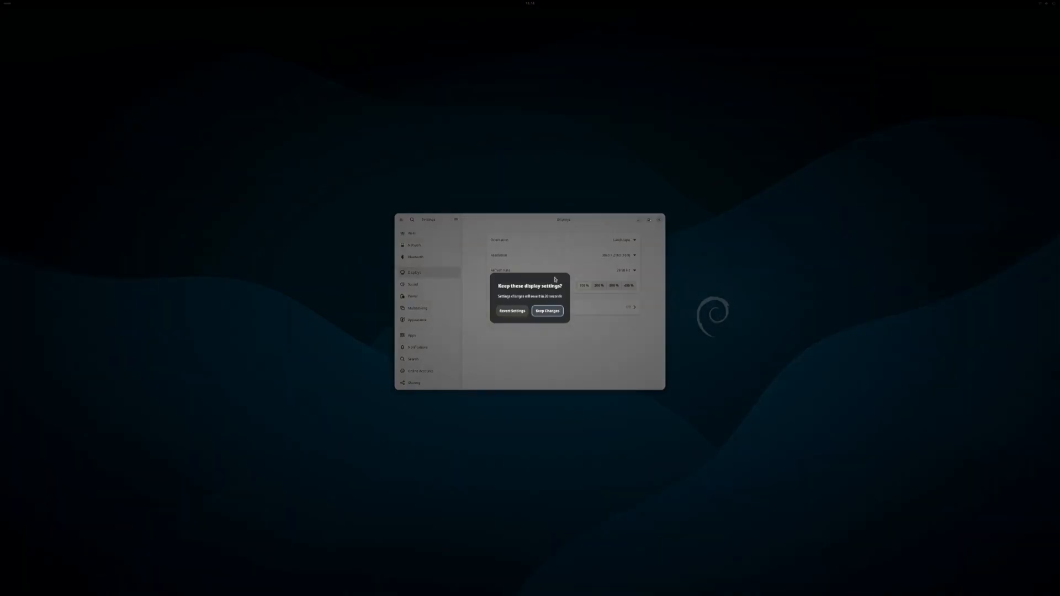
left_click(545, 312)
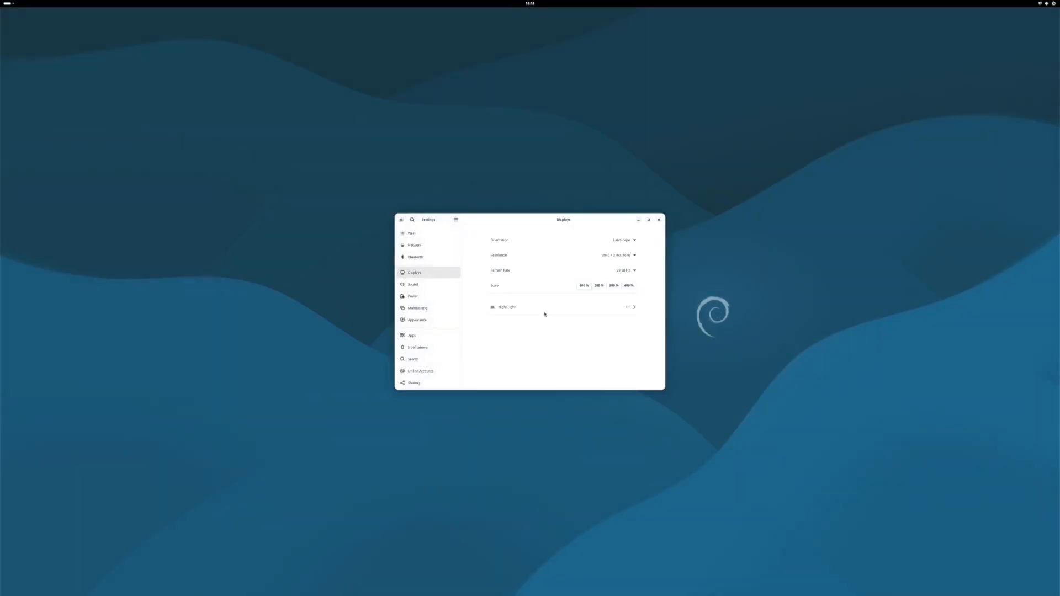
left_click(612, 286)
left_click(662, 223)
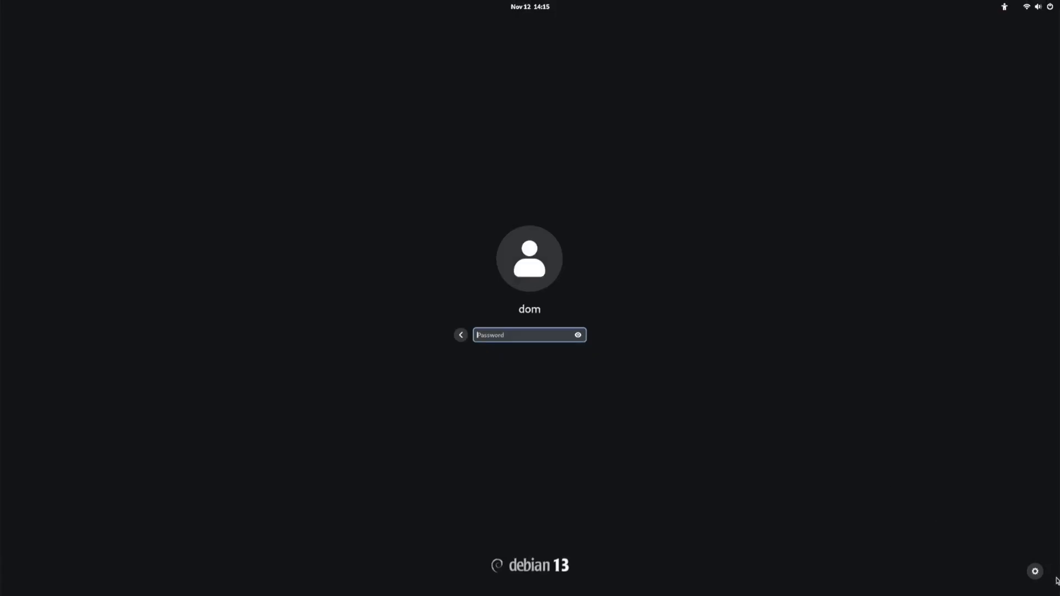
At GDM, choose the Default Xsession session and log in with the password
left_click(1036, 572)
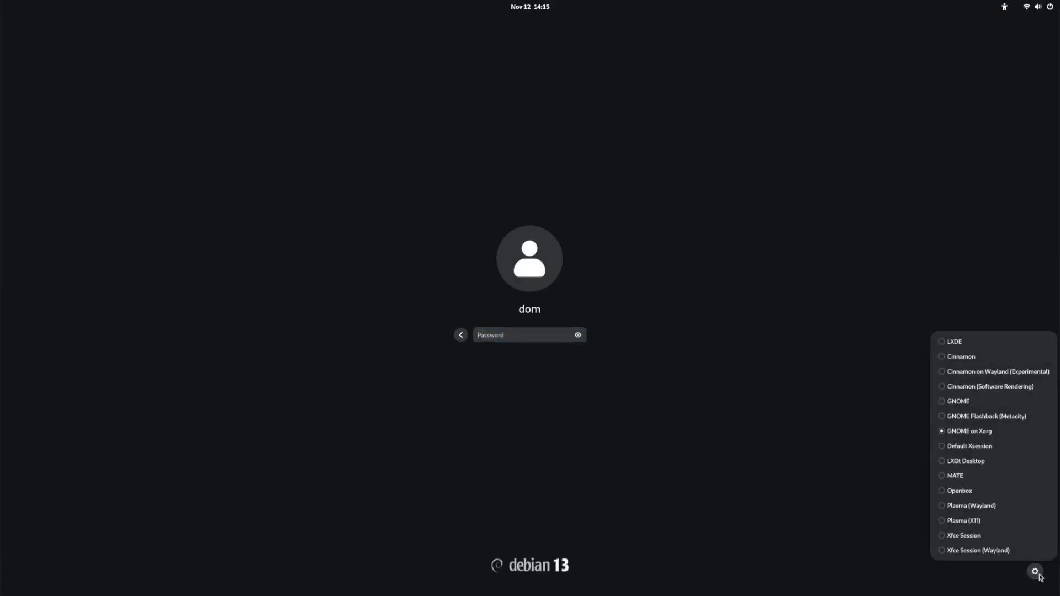
left_click(939, 446)
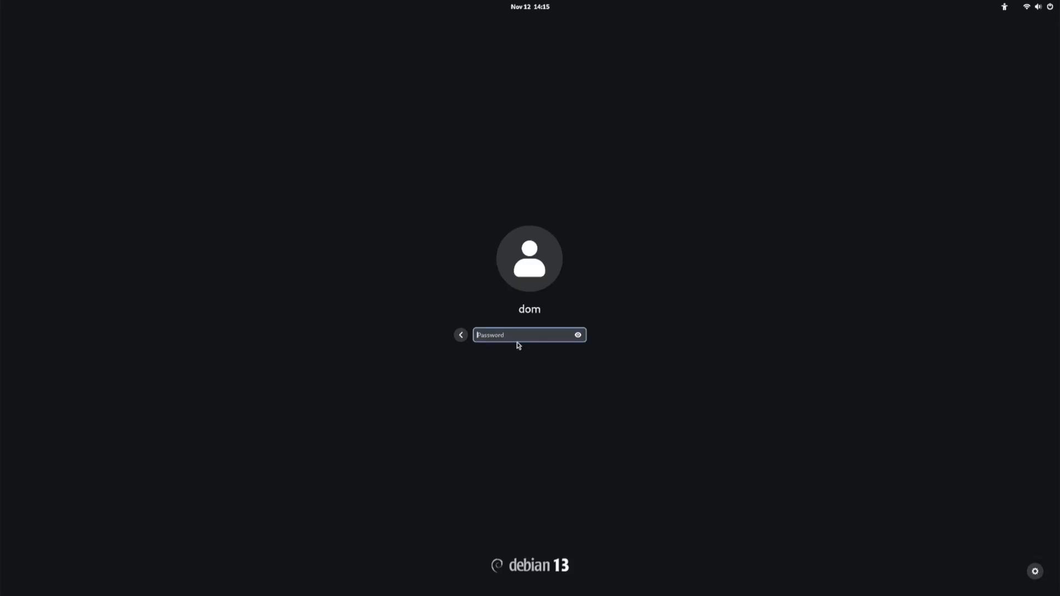
type("•••")
key("Return")
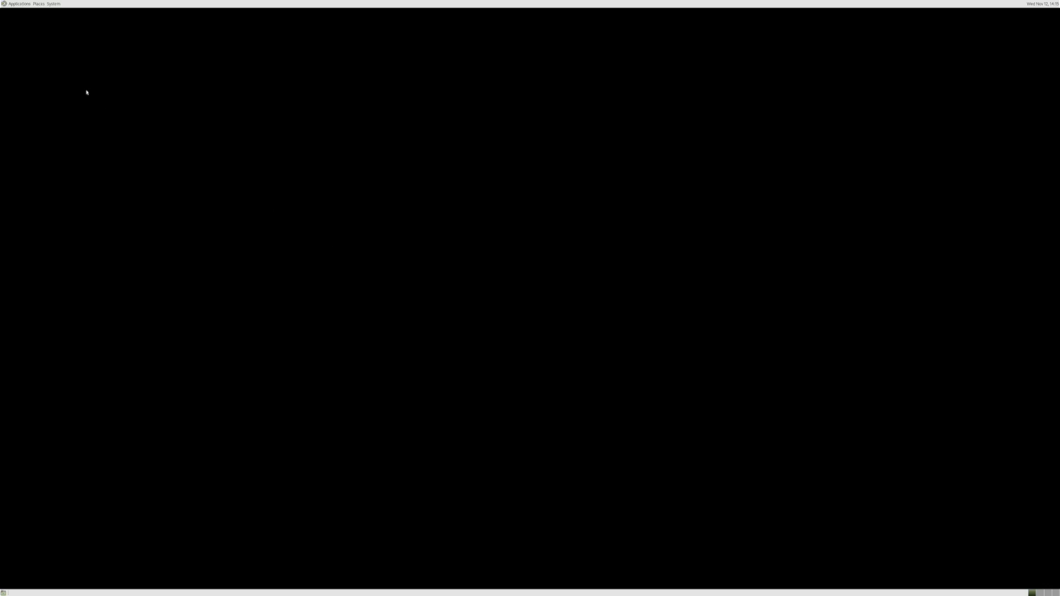
Browse the Places and System menus, the clock's month calendar, and the network connections list
left_click(39, 4)
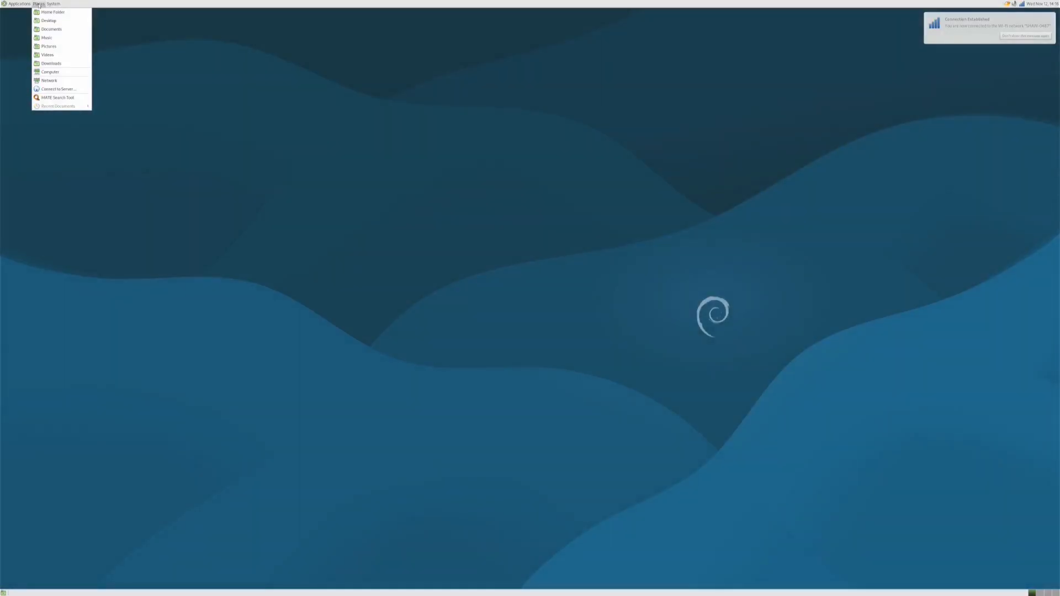
mouse_move(53, 4)
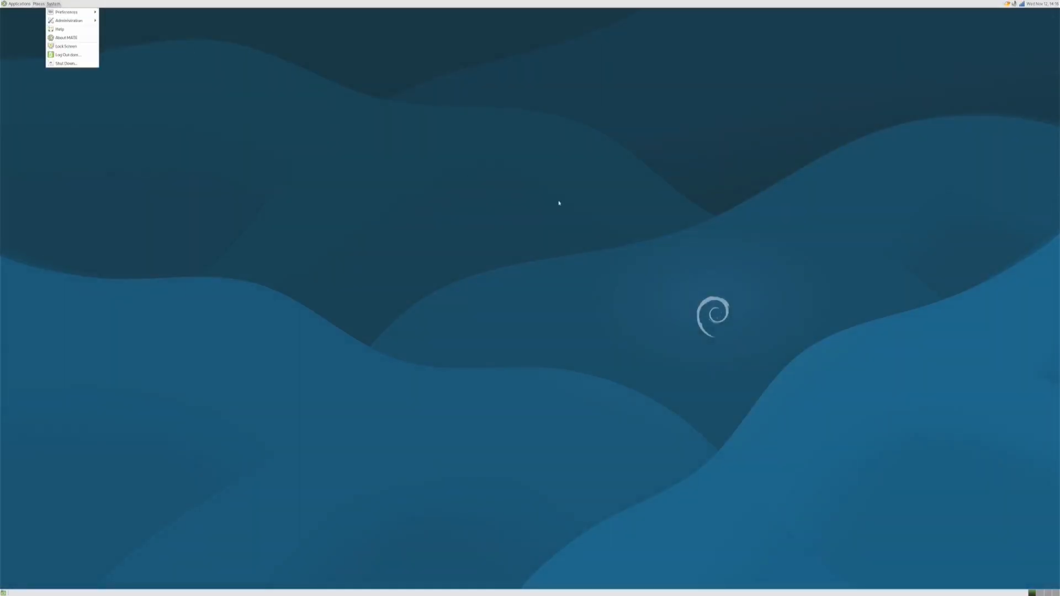
left_click(539, 175)
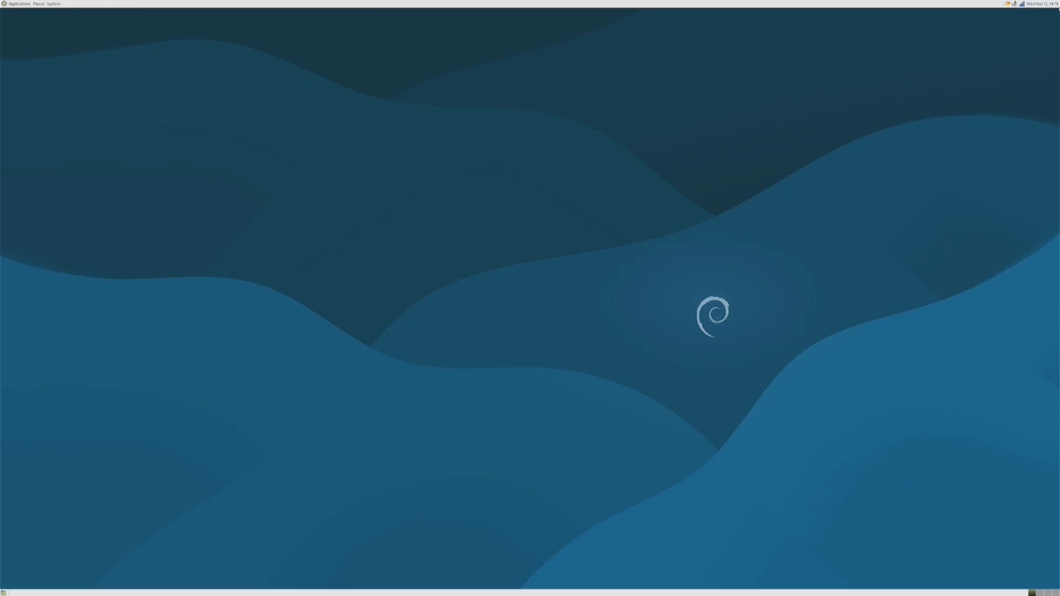
left_click(1045, 5)
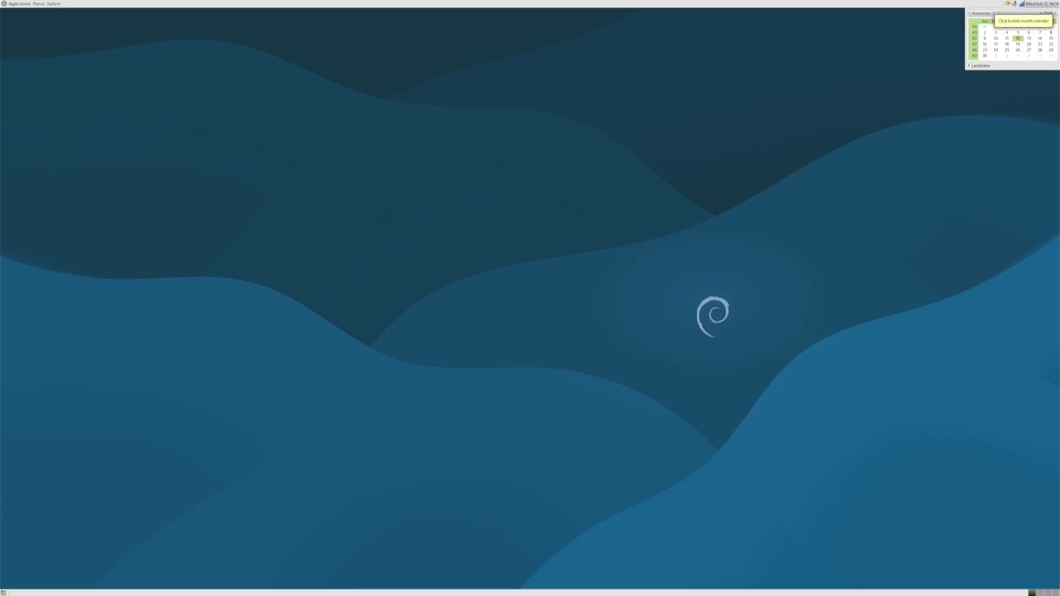
left_click(1021, 4)
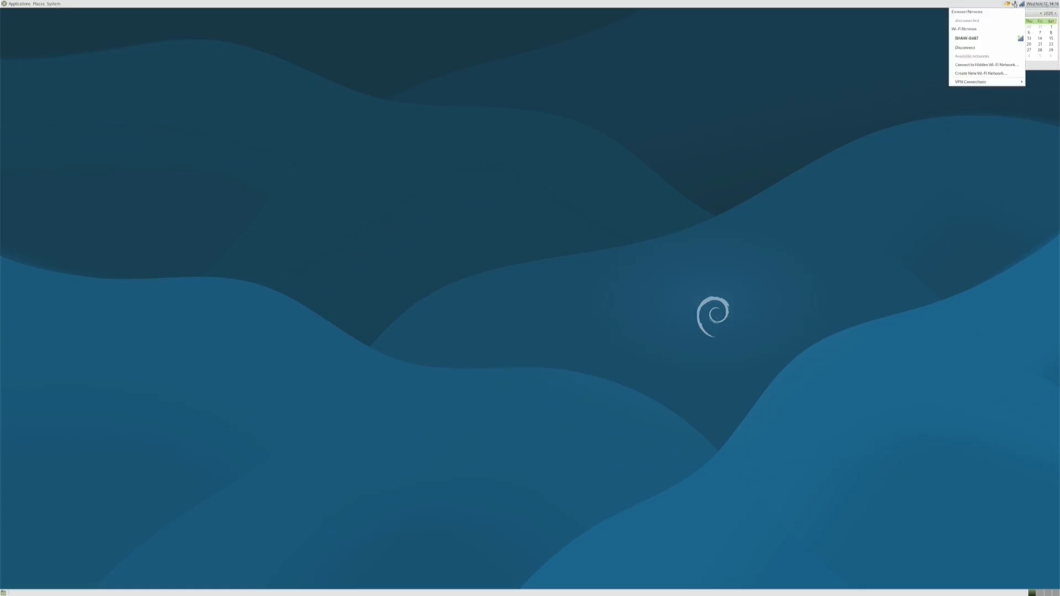
left_click(1014, 4)
Quit the clipboard applet from its tray icon and view world locations in the calendar
left_click(1007, 5)
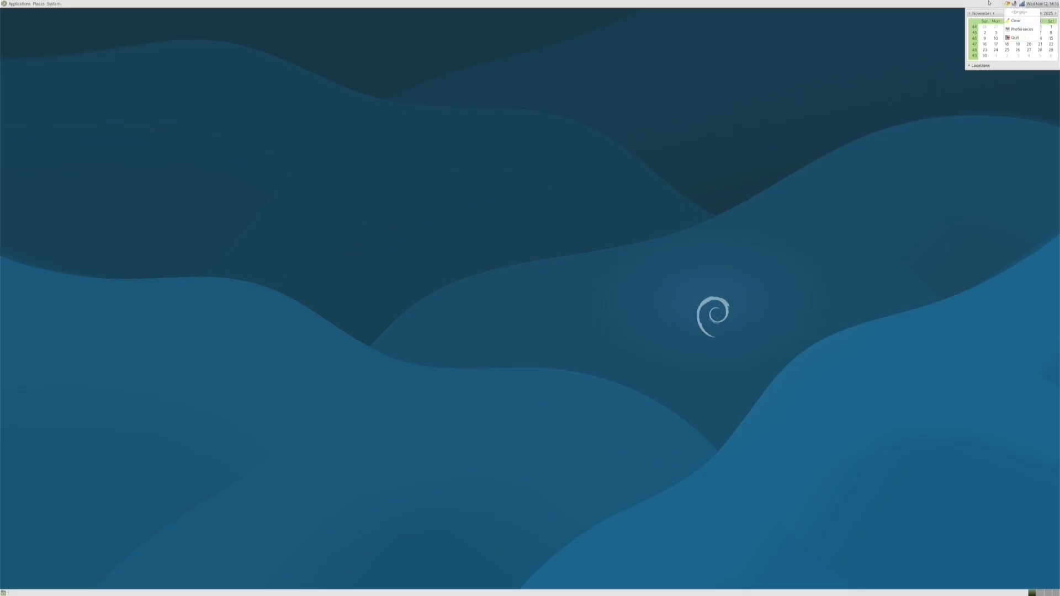
left_click(1018, 40)
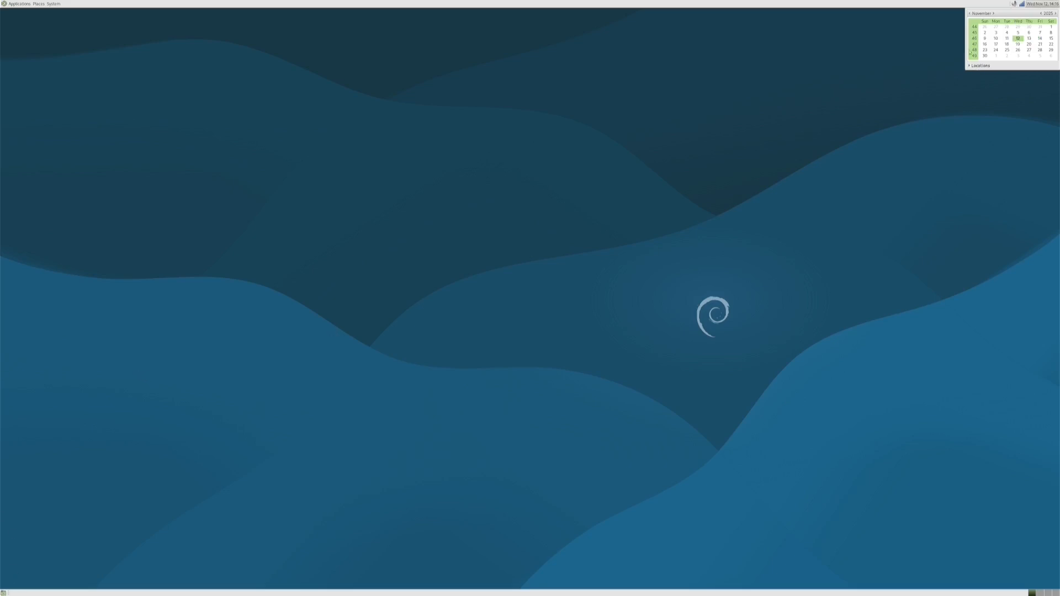
left_click(971, 67)
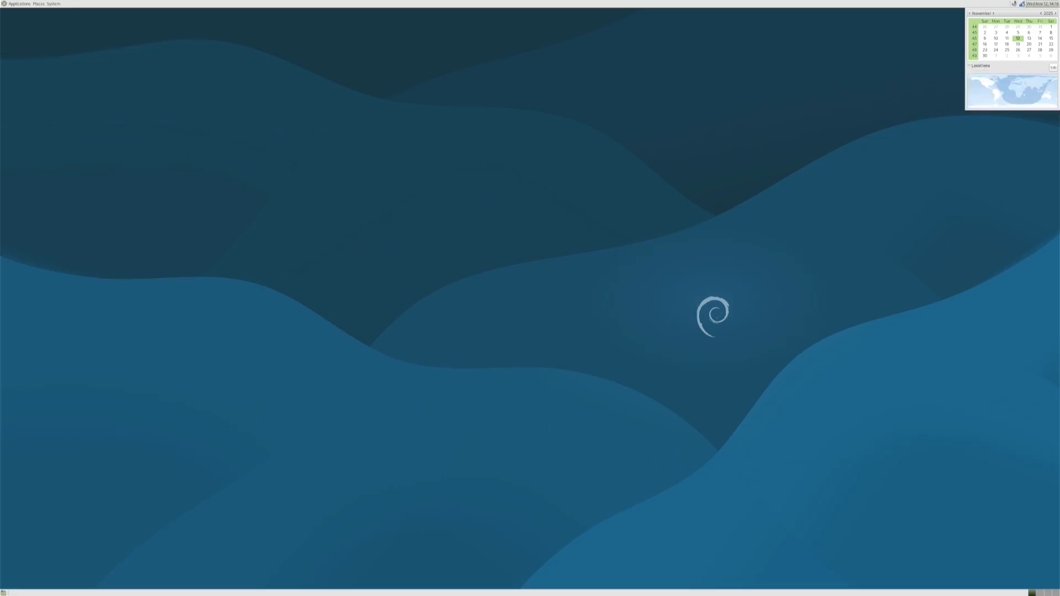
left_click(1031, 4)
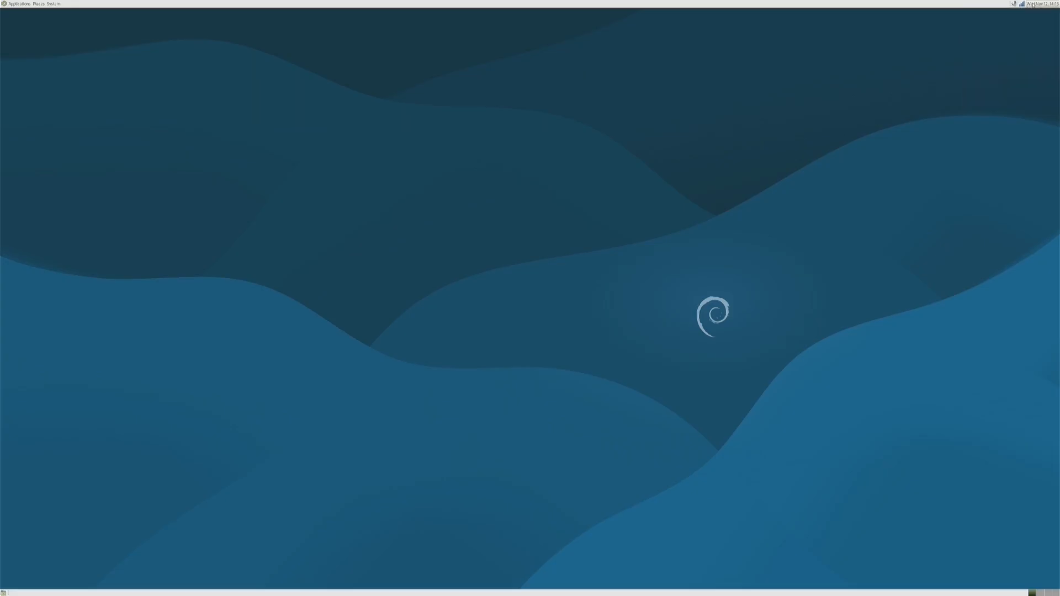
Browse the Applications categories menu, then bring up the System menu
left_click(4, 5)
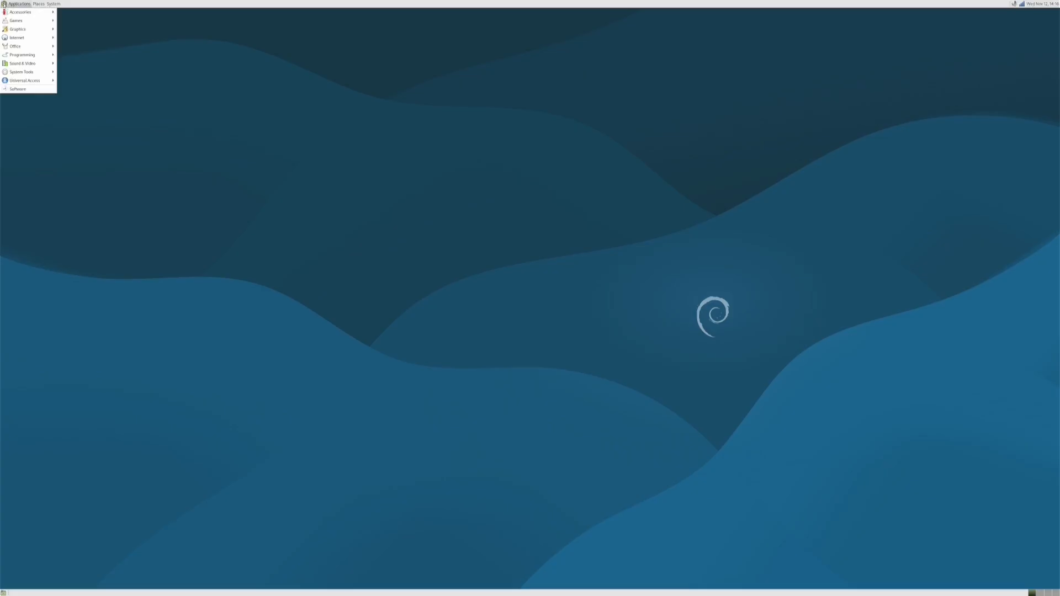
mouse_move(26, 74)
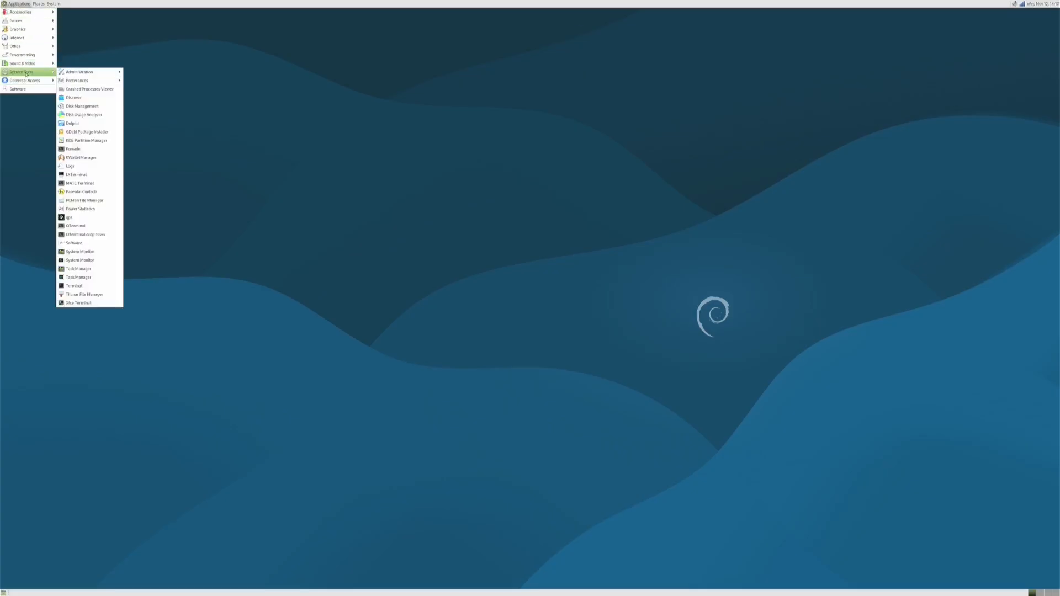
left_click(129, 382)
left_click(57, 6)
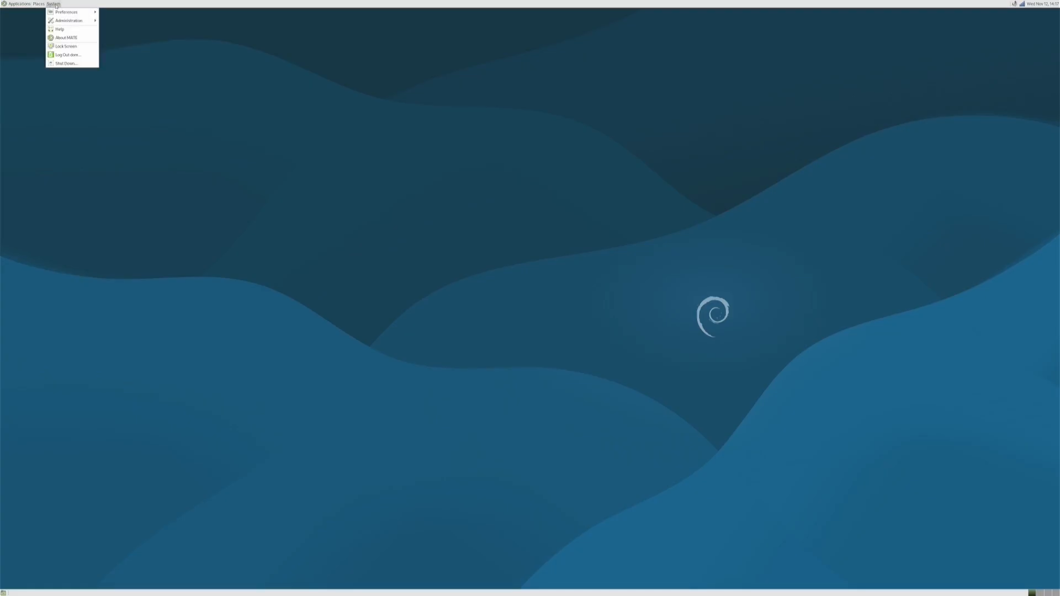
Log out of MATE, sign in to LXQt at GDM, and accept the default window manager
left_click(67, 54)
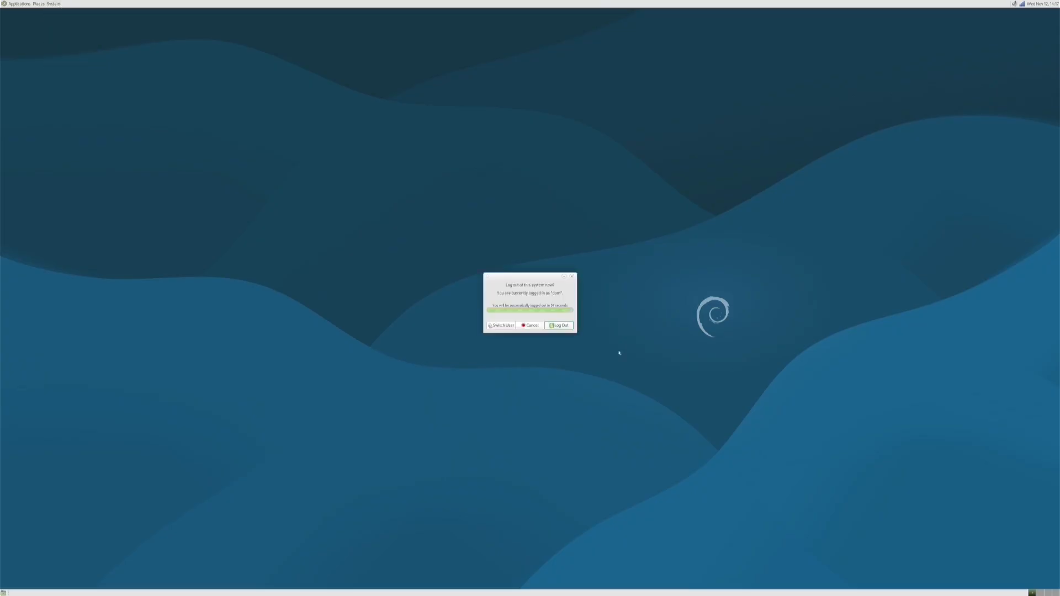
left_click(566, 327)
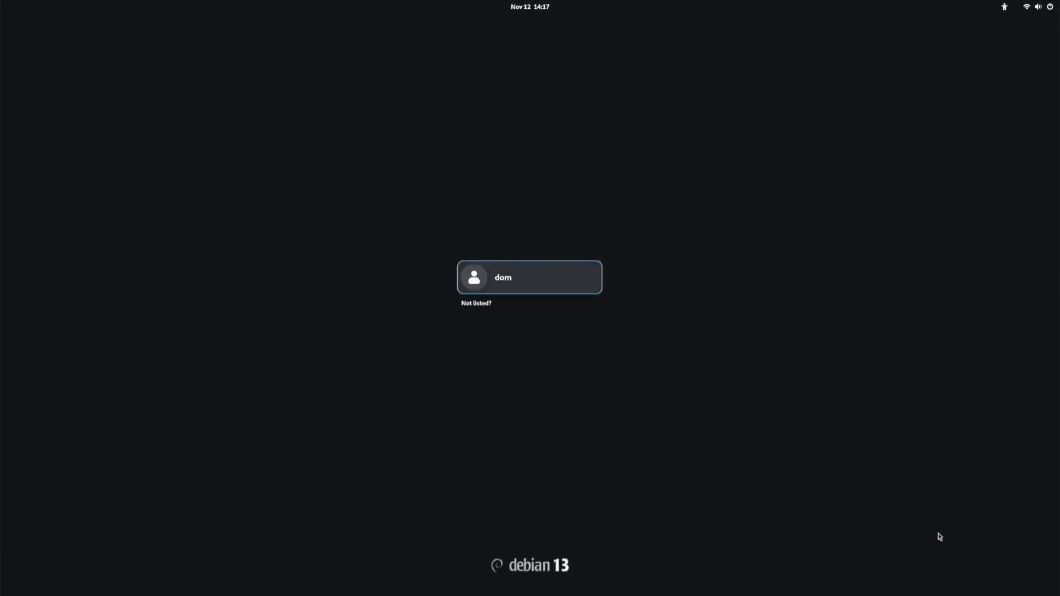
left_click(939, 462)
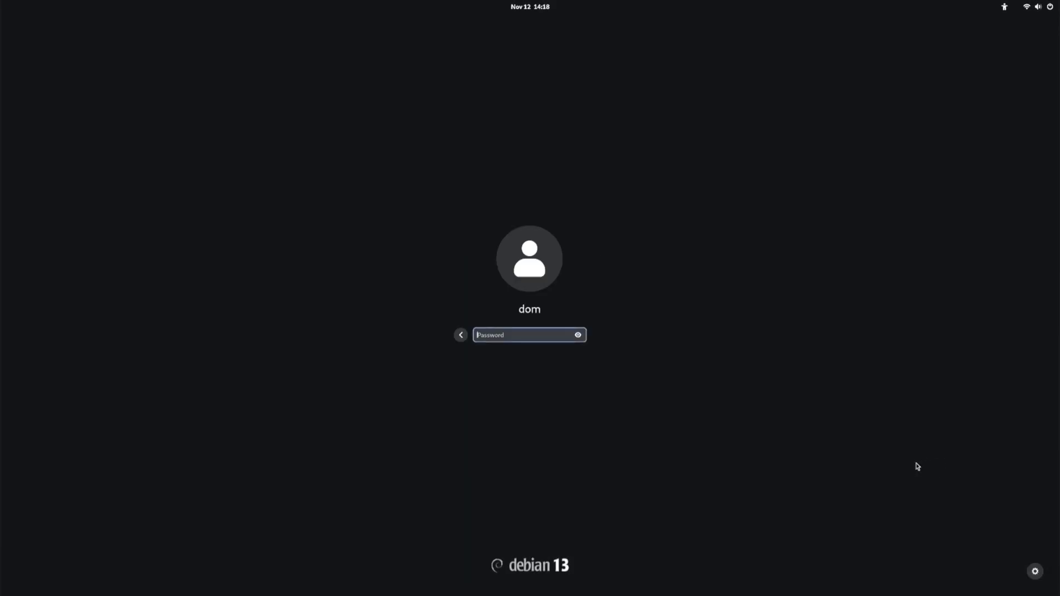
type("****")
key("Return")
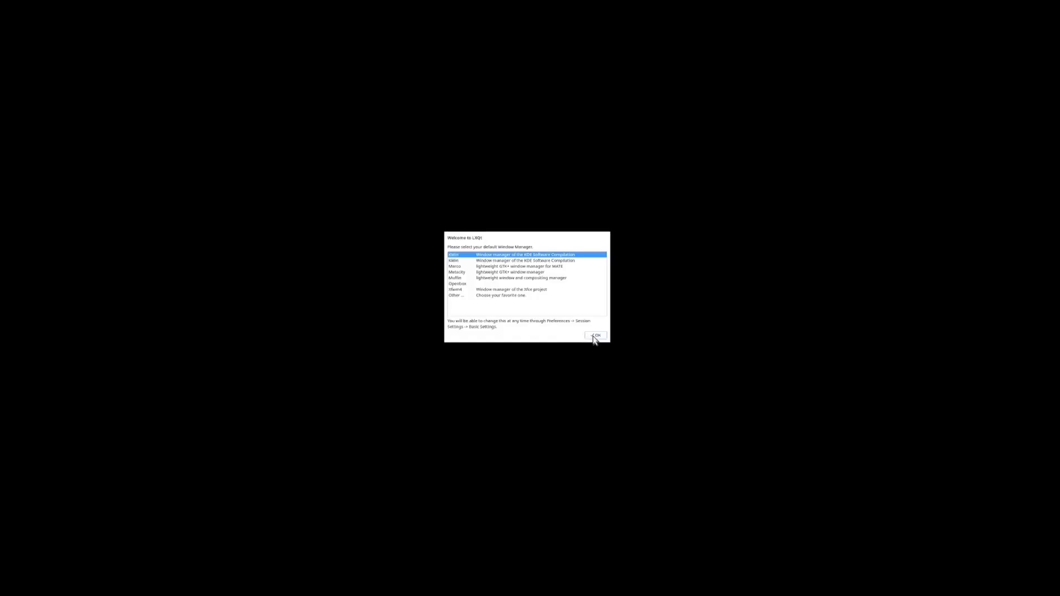
left_click(594, 335)
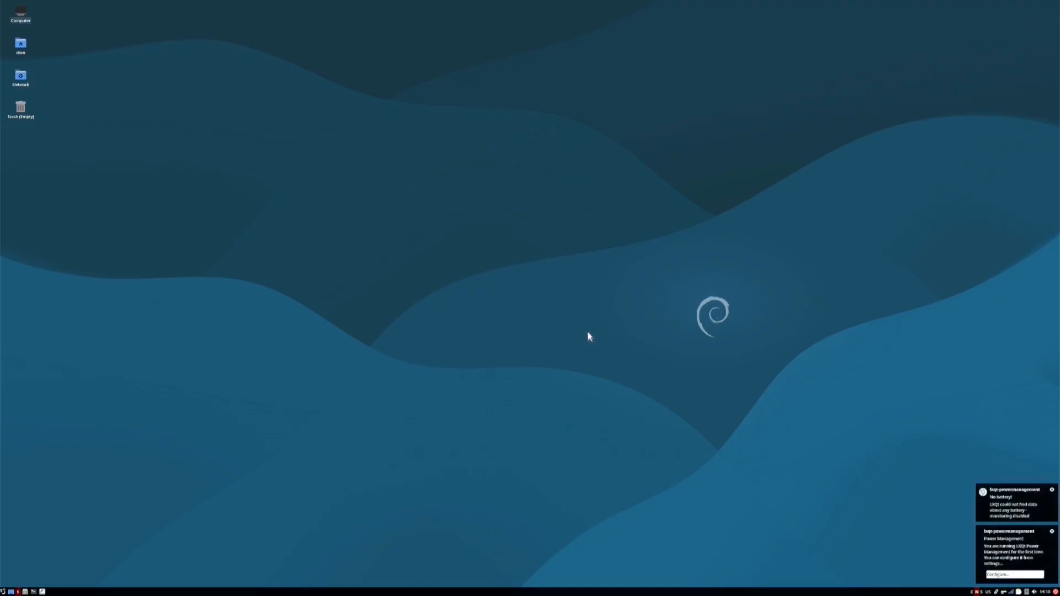
Open Desktop Preferences from the desktop menu and cancel without changing anything
right_click(564, 307)
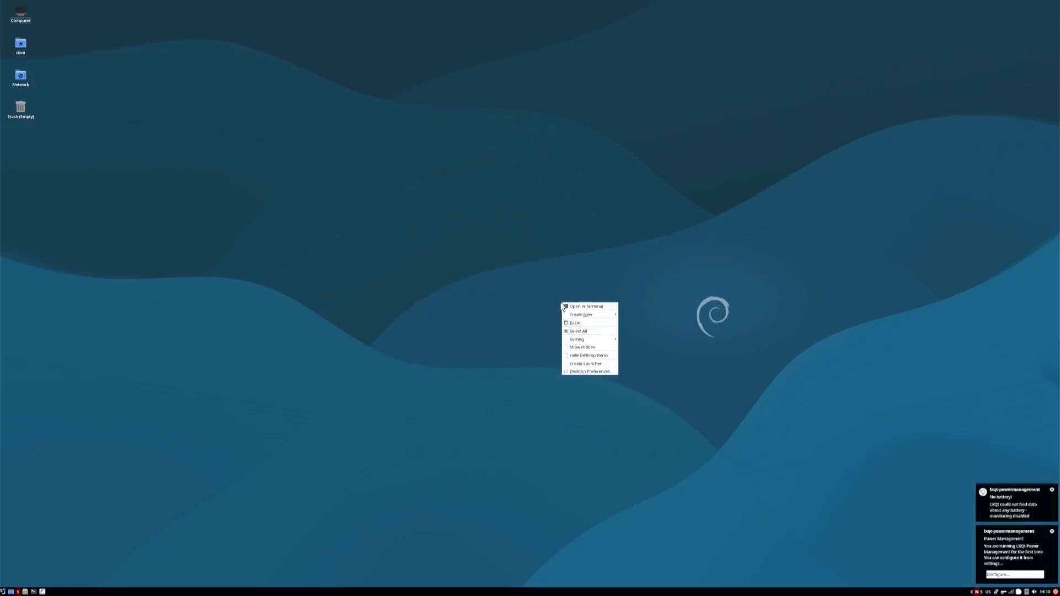
left_click(581, 372)
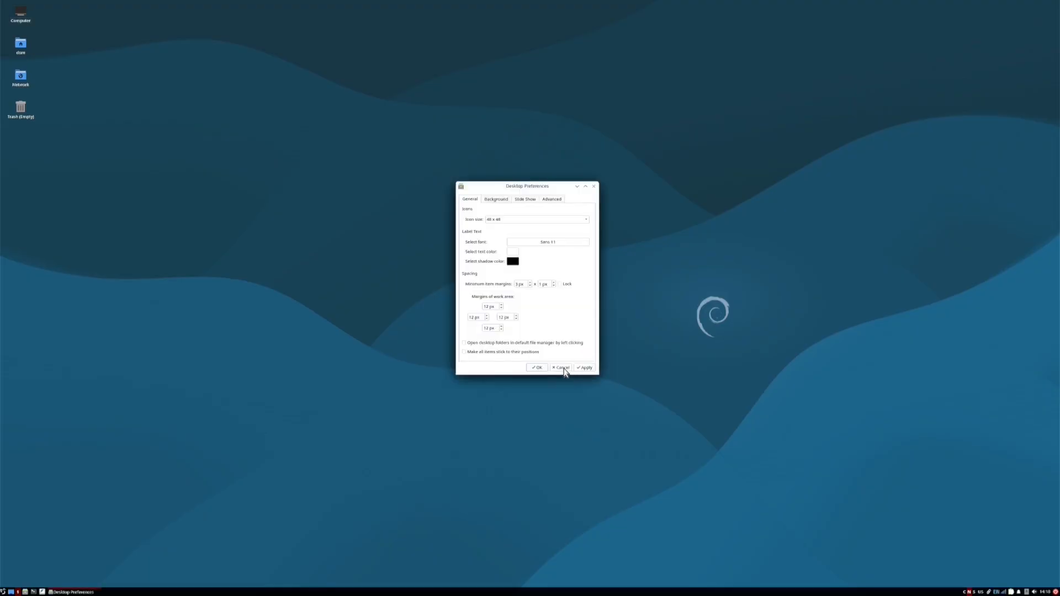
left_click(561, 367)
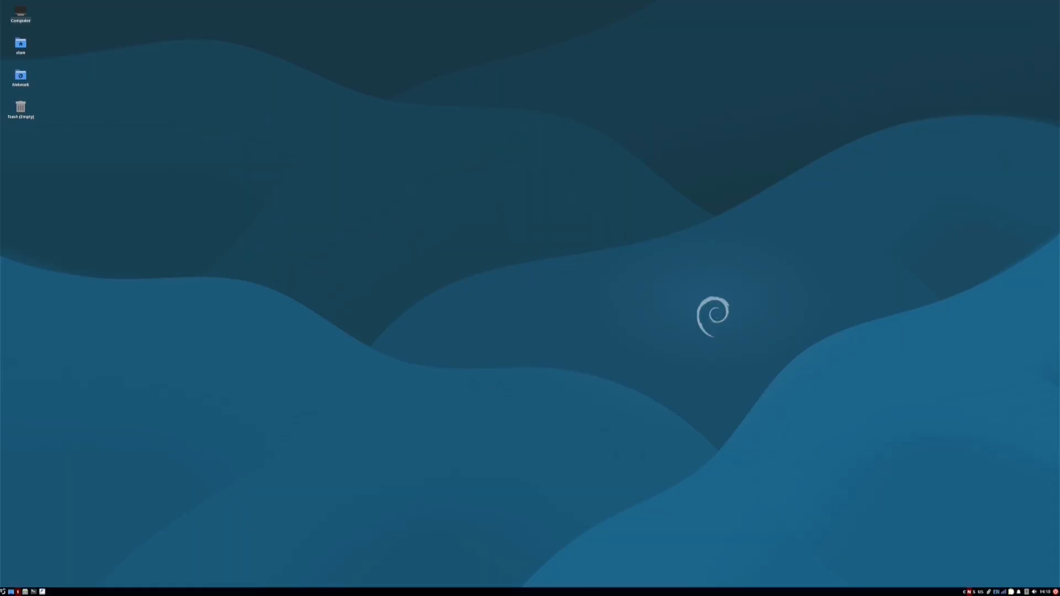
Log out of LXQt through the application menu's Leave > Logout, confirming with Yes
left_click(3, 592)
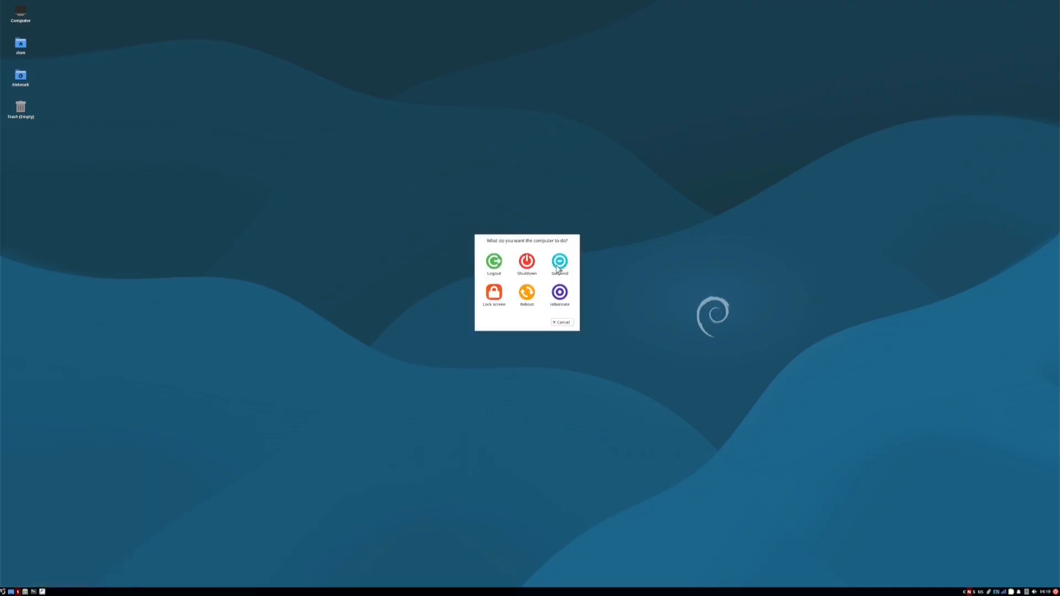
left_click(501, 265)
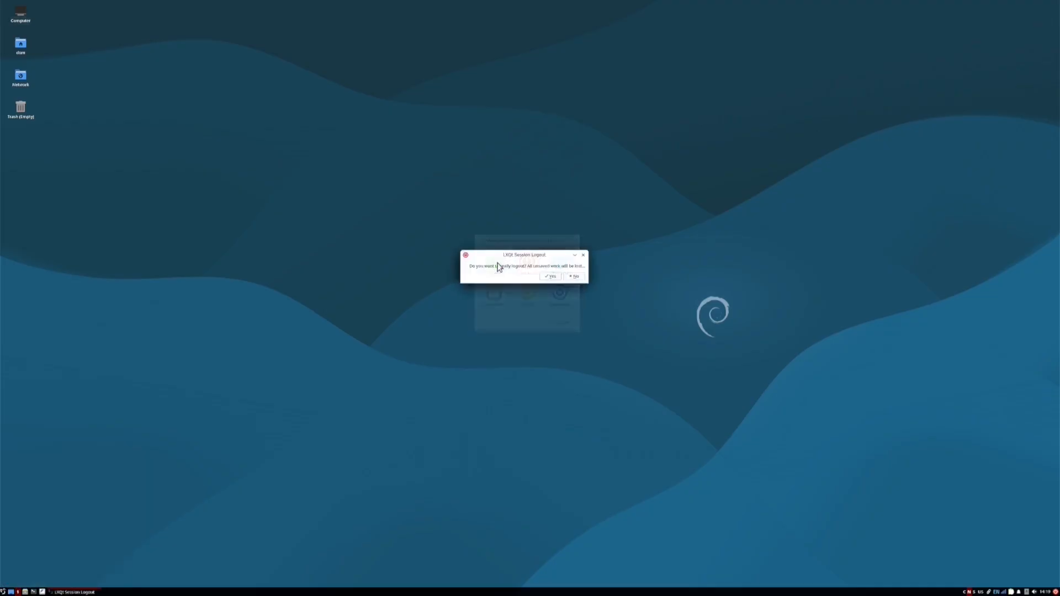
left_click(552, 278)
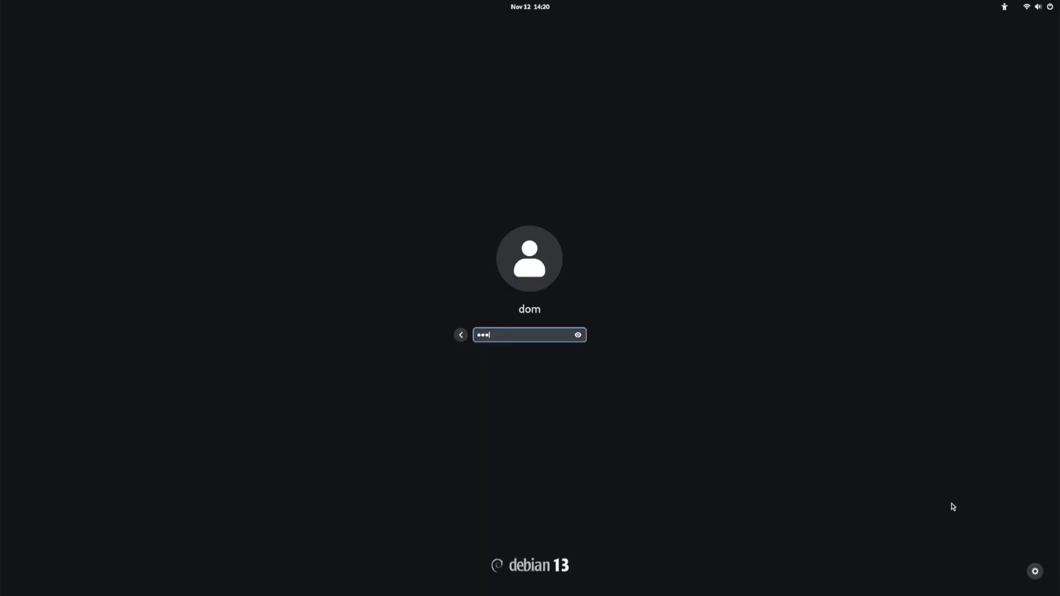
Submit the password at GDM to start the MATE session
key("Return")
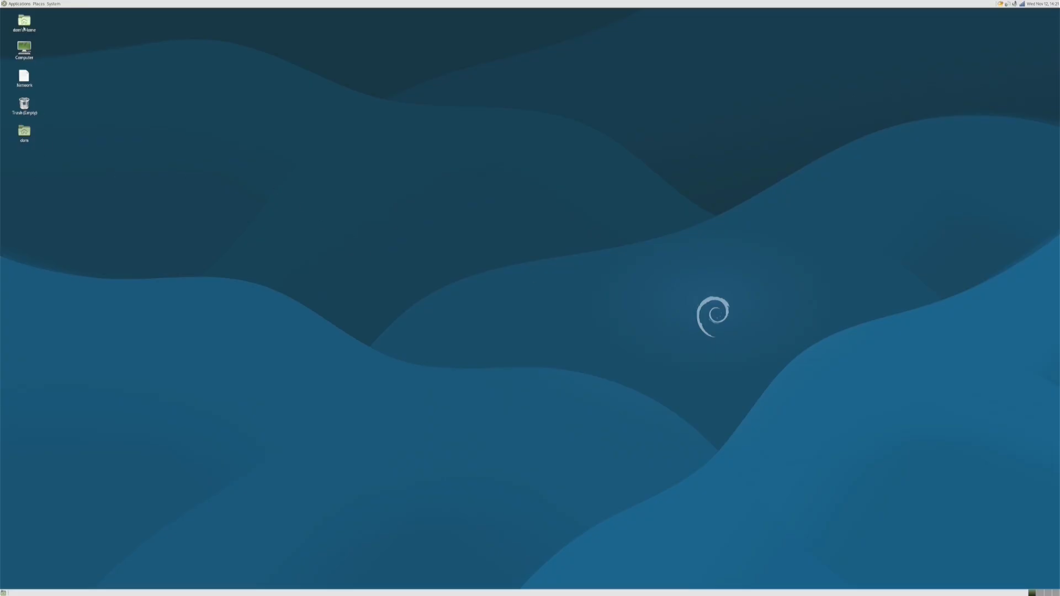
Dismiss the desktop context menu and launch LibreOffice Writer from Applications > Office
right_click(466, 199)
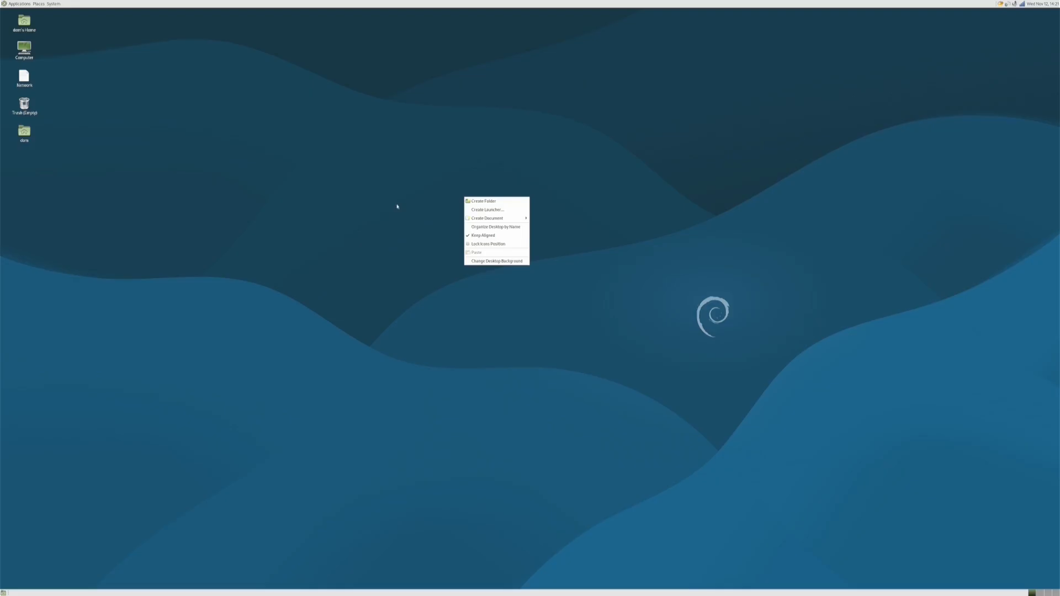
mouse_move(491, 222)
left_click(122, 427)
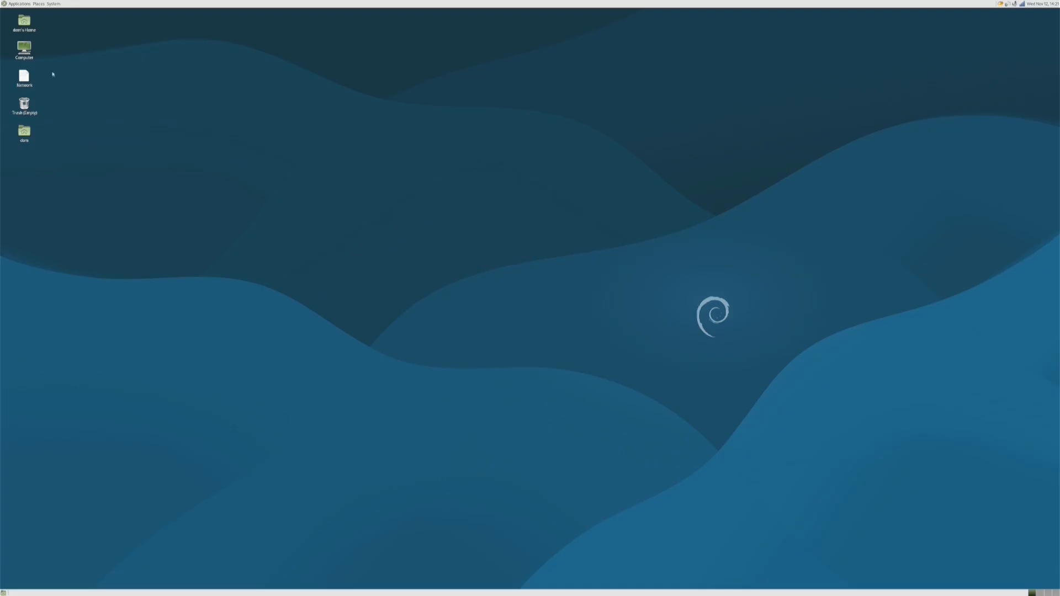
left_click(21, 5)
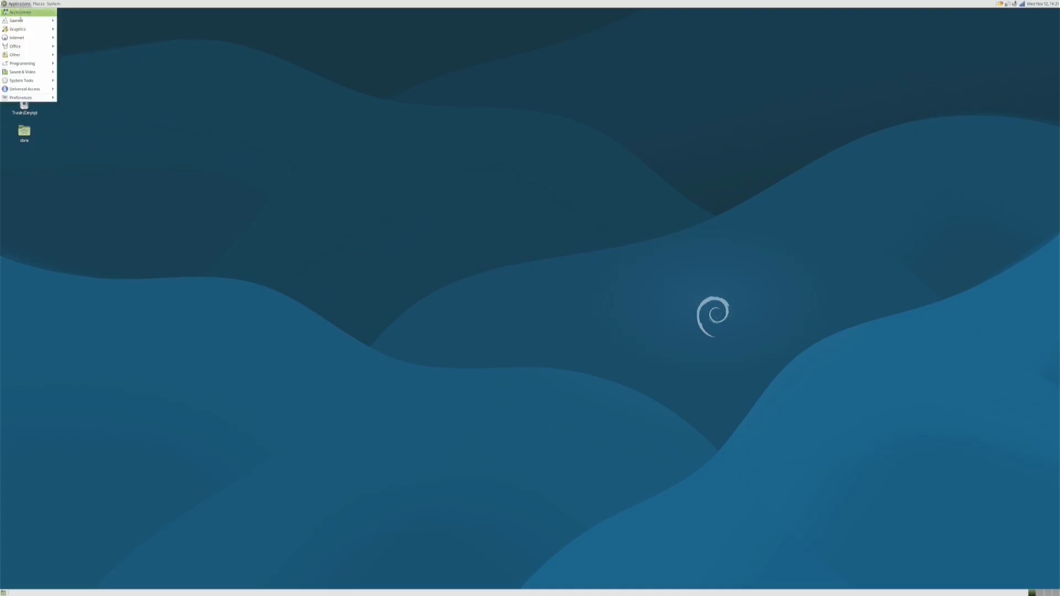
mouse_move(24, 48)
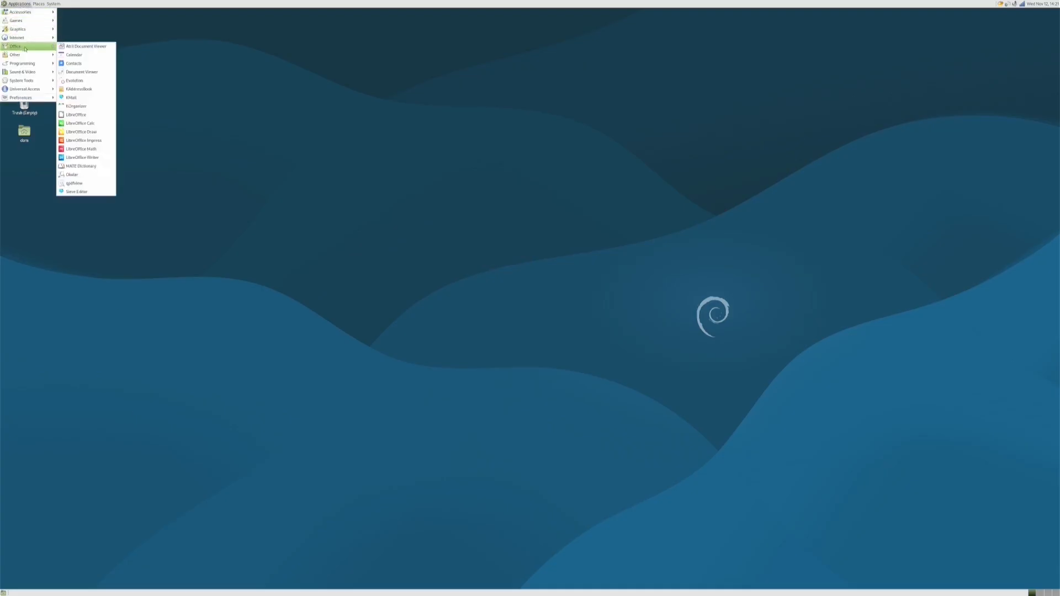
left_click(95, 158)
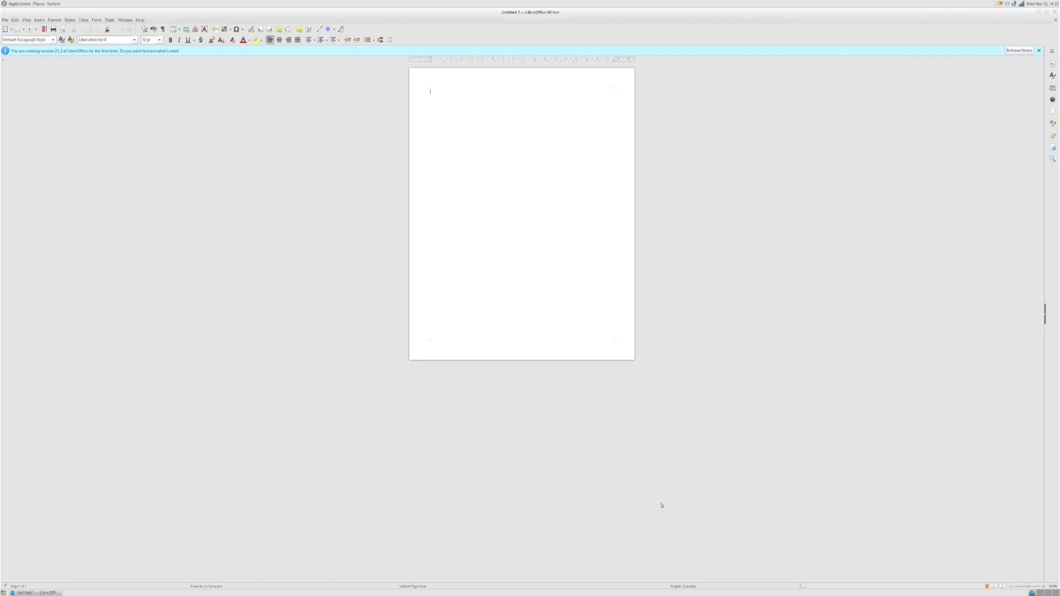
Type the test text 'sdlkfnasjvnsd' in Writer and zoom in on the page four times
type("sdlkfnasjvnsd")
left_click(1044, 589)
left_click(1044, 588)
left_click(1044, 589)
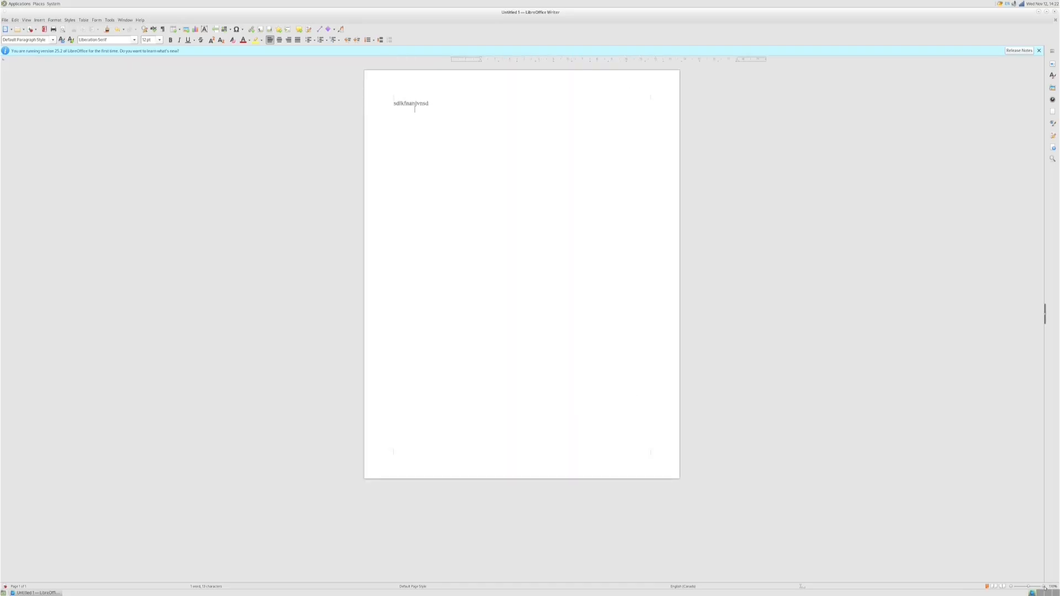
left_click(1044, 589)
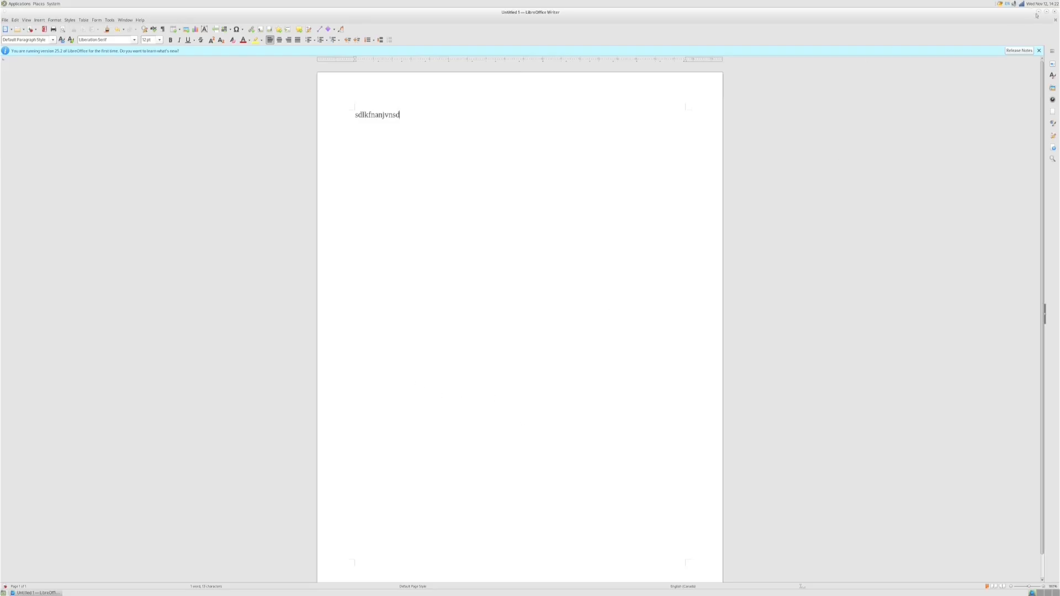
Close Writer with Don't Save, then open the home folder from its desktop icon
left_click(1055, 12)
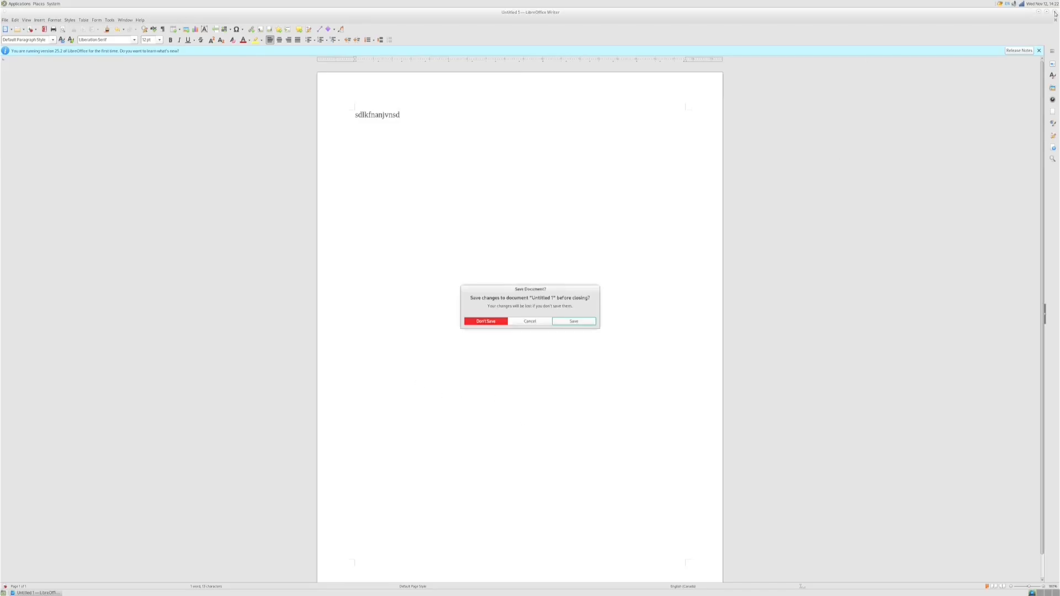
left_click(495, 321)
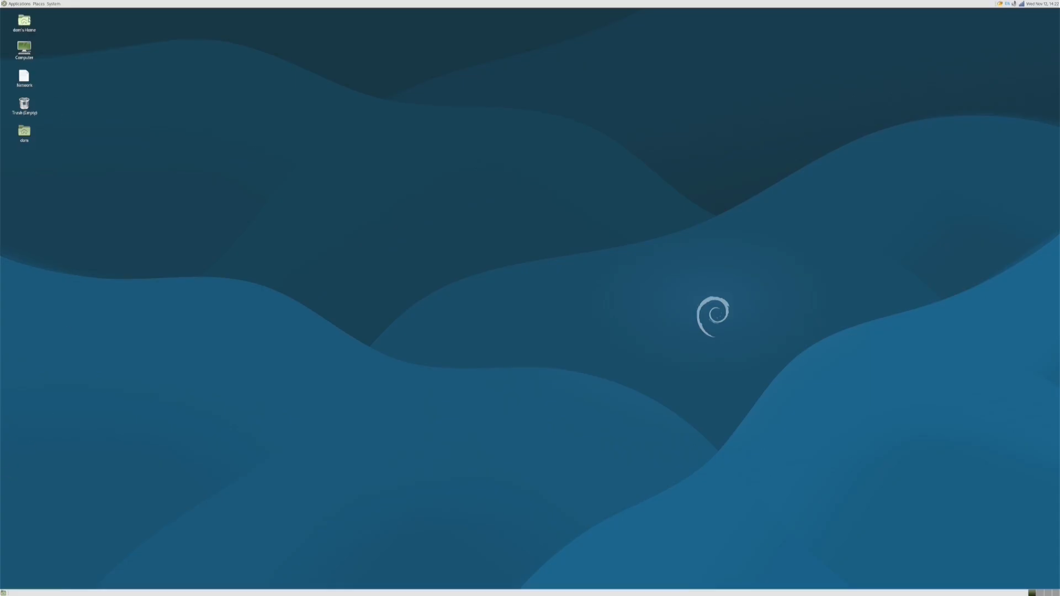
double_click(24, 133)
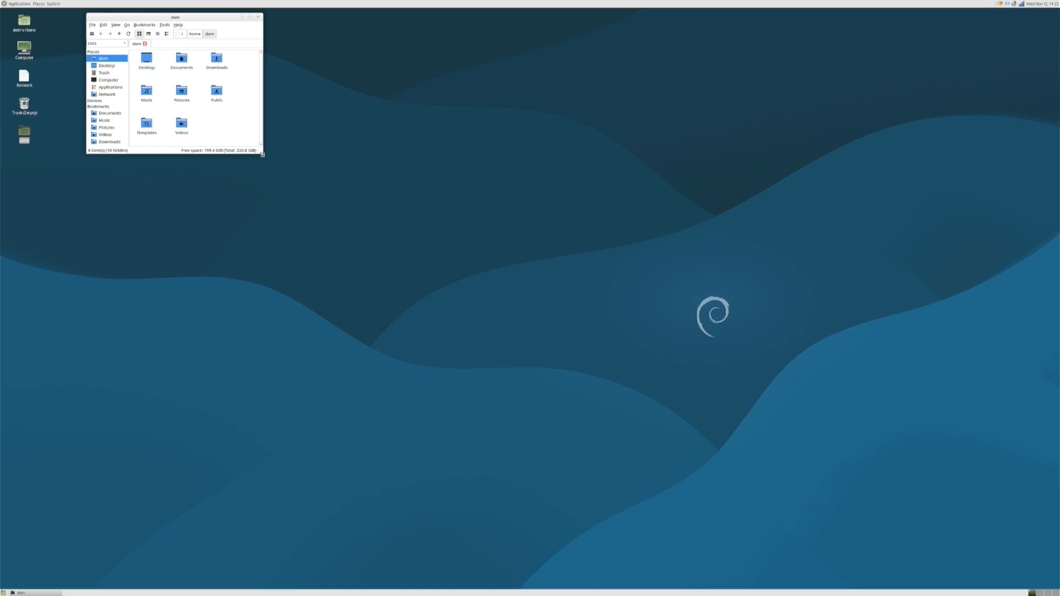
Enlarge and close the Caja home window, then log out of MATE via System > Log Out
left_click_drag(263, 154, 521, 429)
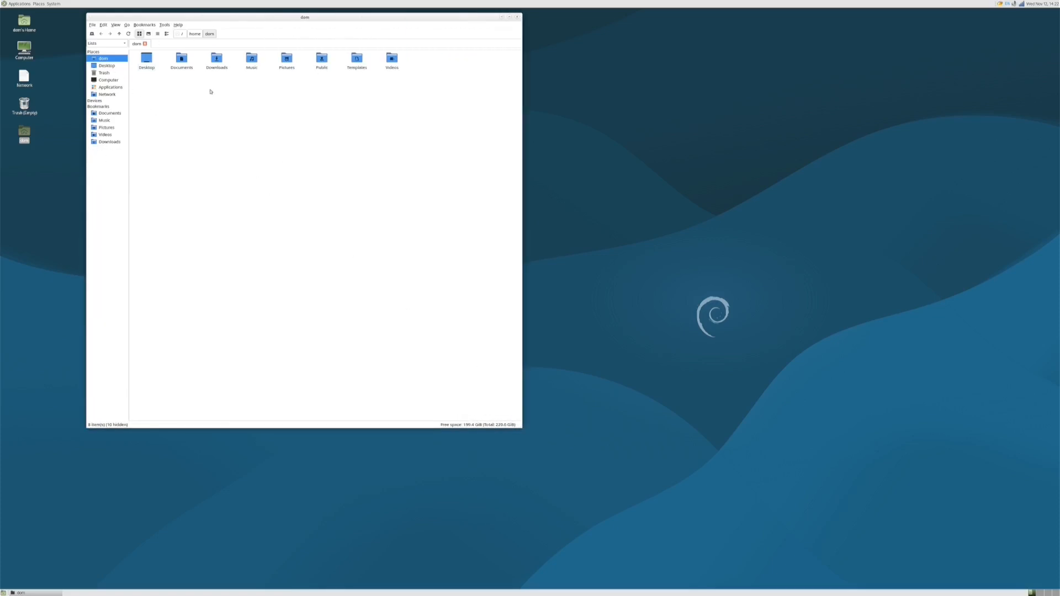
left_click(518, 17)
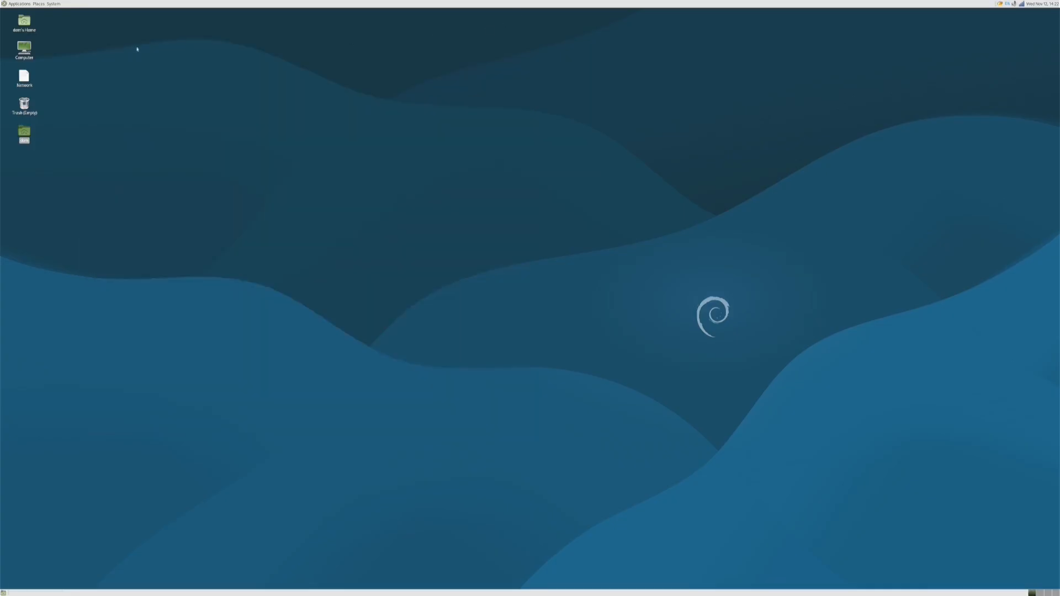
left_click(56, 4)
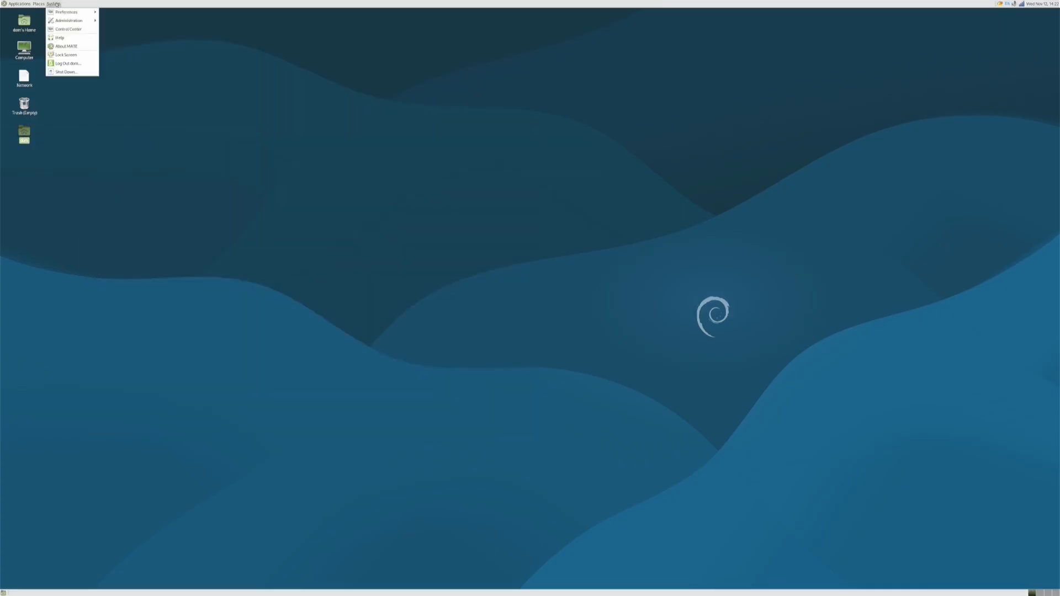
left_click(66, 64)
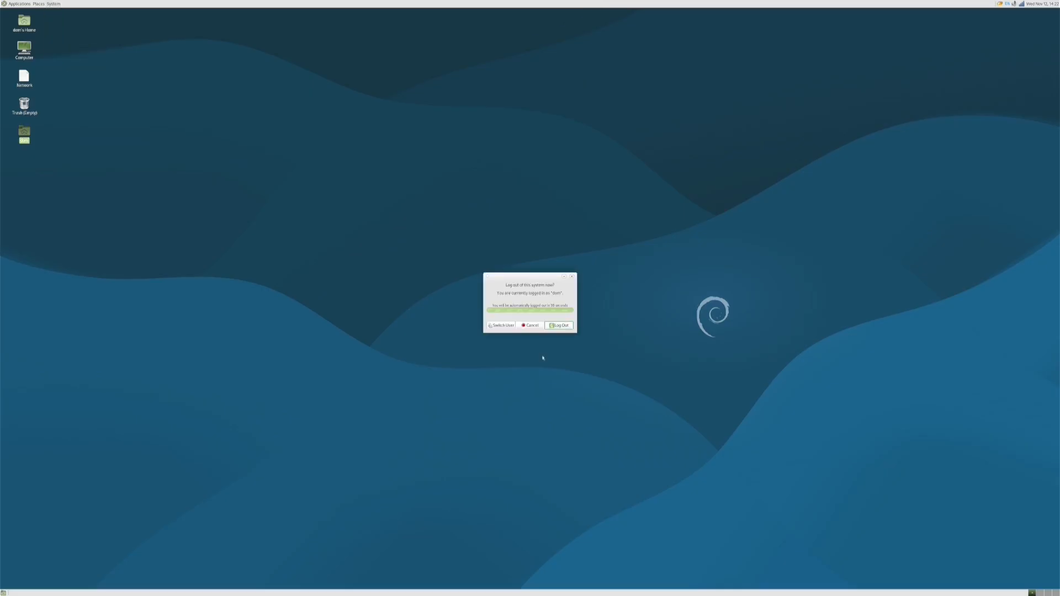
left_click(560, 325)
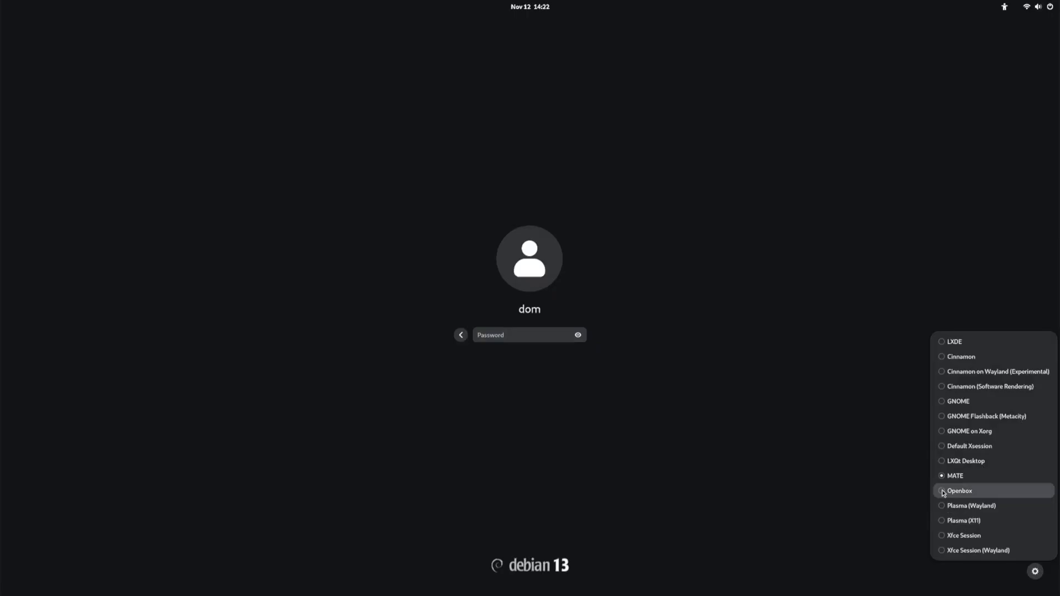
Sign in to an Openbox session with the account password and dismiss the polkit agent error
left_click(944, 490)
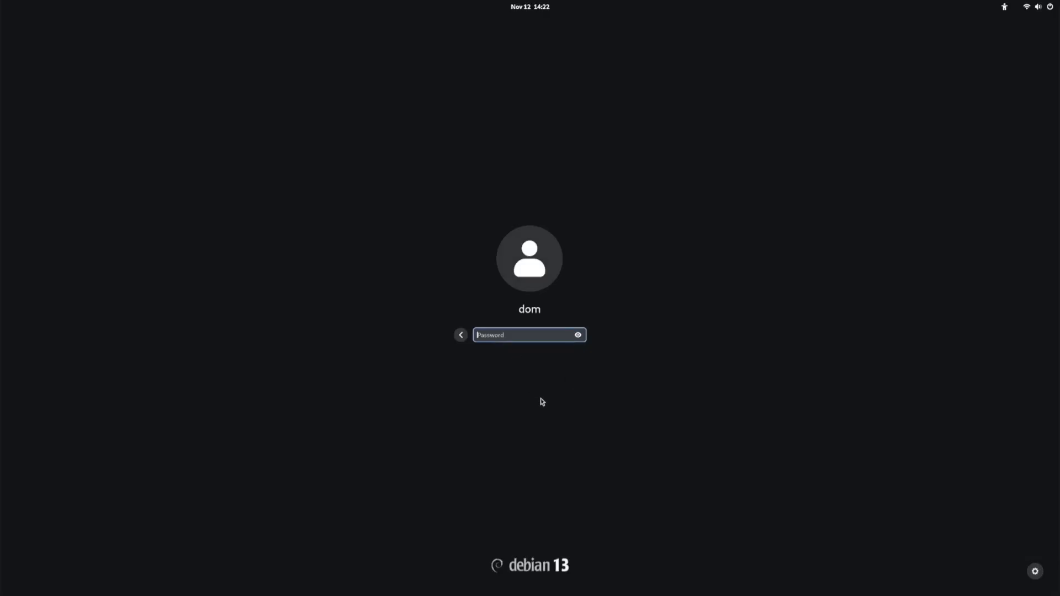
type("***")
key("Return")
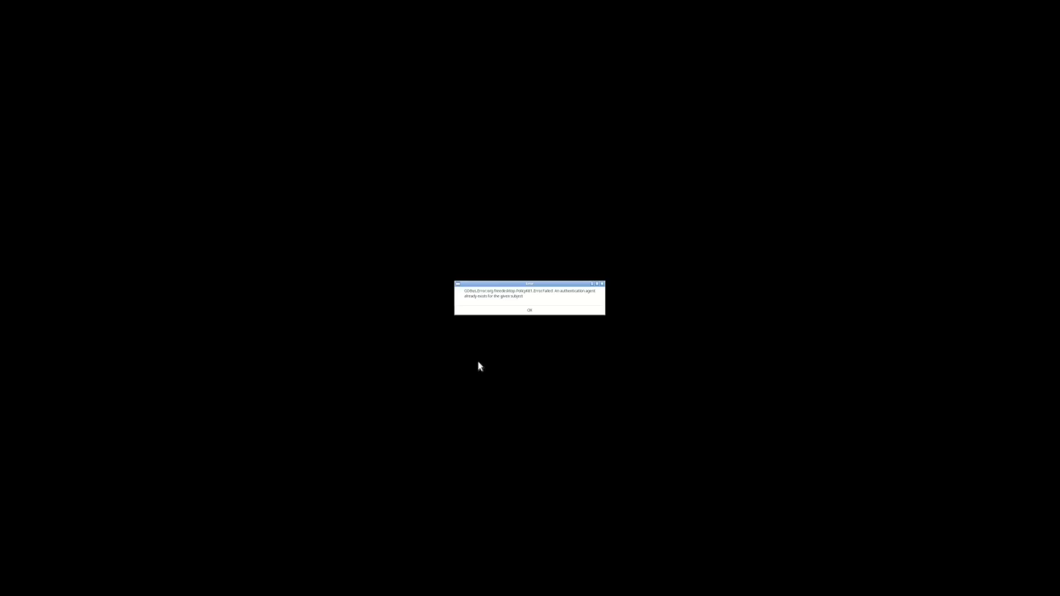
left_click(531, 311)
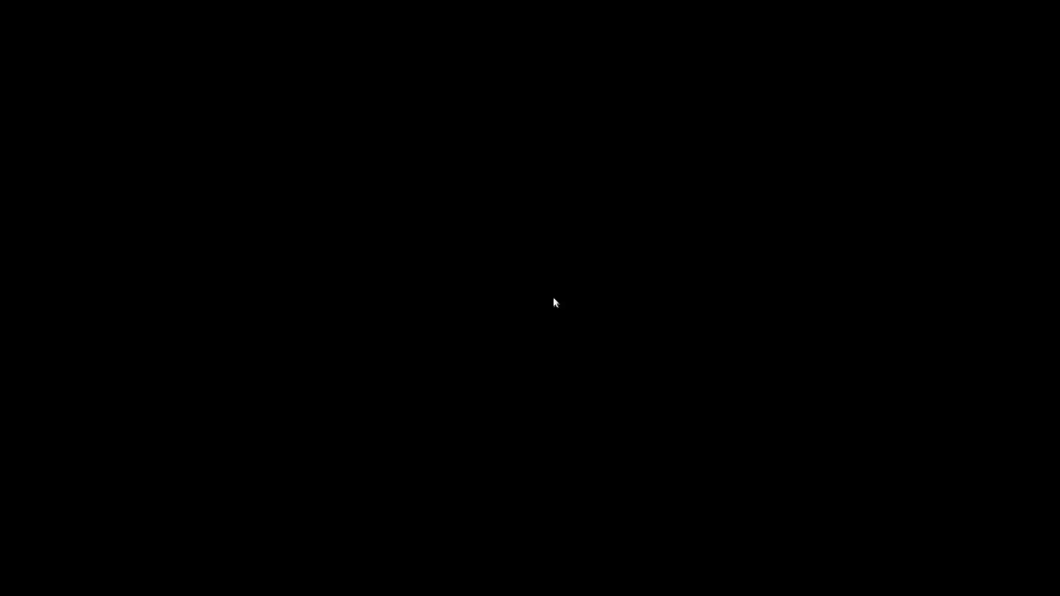
Switch to tty3 with Ctrl+Alt+F3, log in, and run su - to become root
key("ctrl+alt+F3")
key("Return")
key("Return")
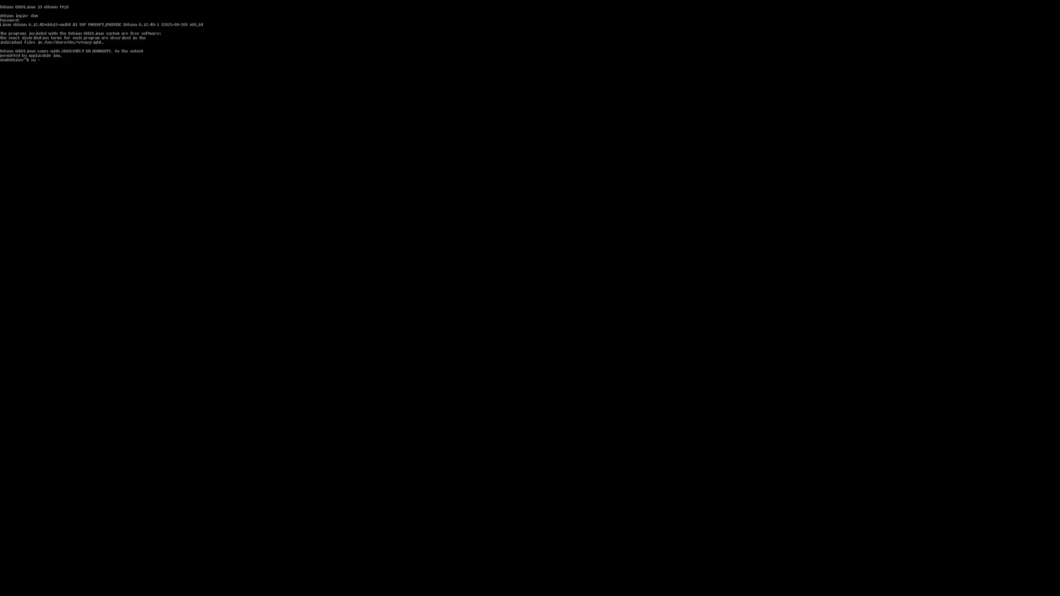
key("Return")
key("Return")
key("Return")
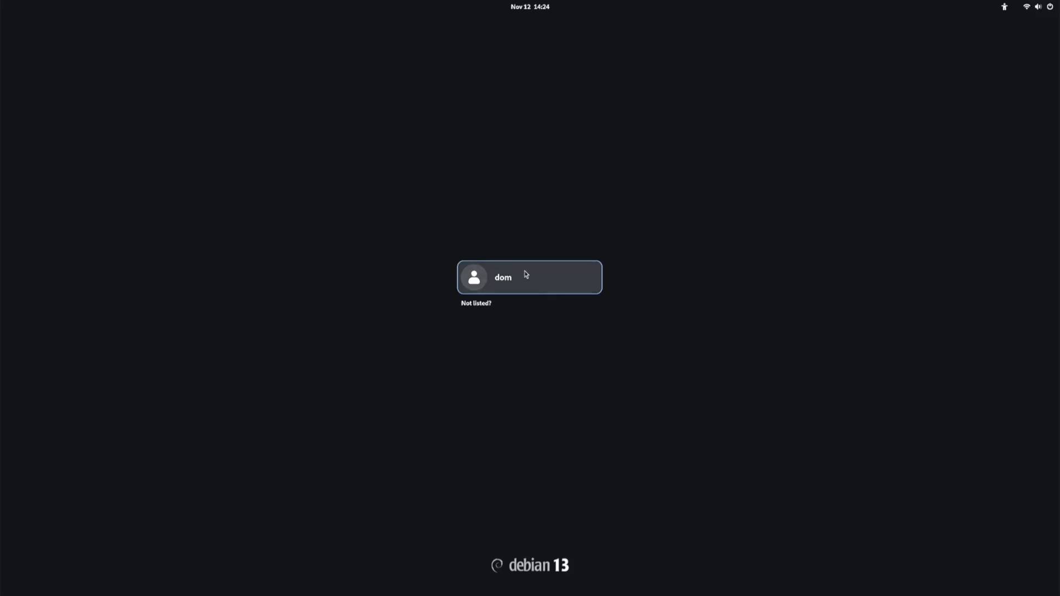
Sign in through GDM to a Plasma (Wayland) session with the account password
left_click(545, 279)
left_click(1035, 571)
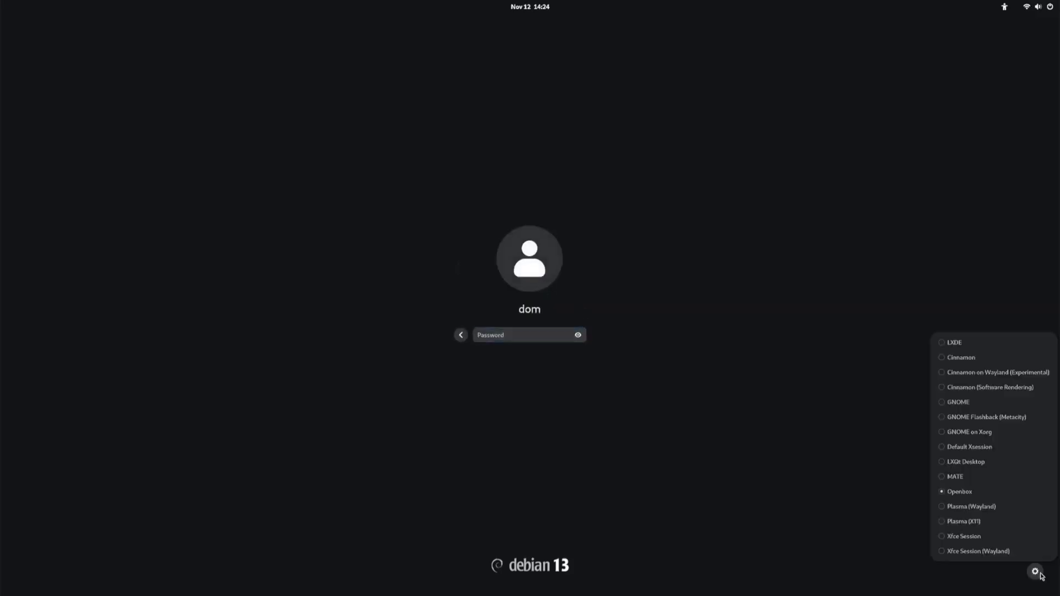
left_click(943, 505)
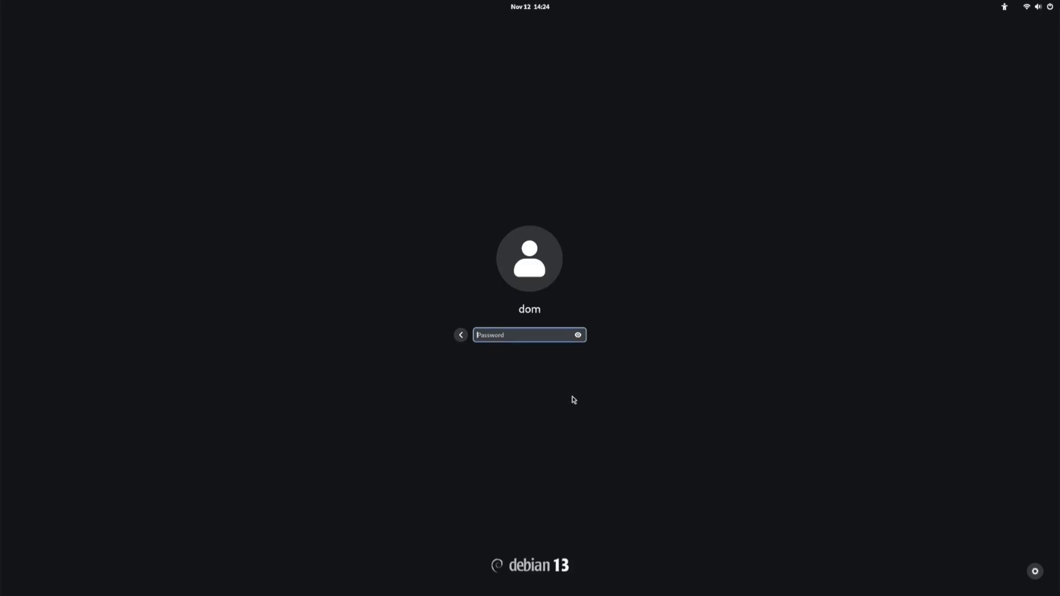
type("•••")
key("Return")
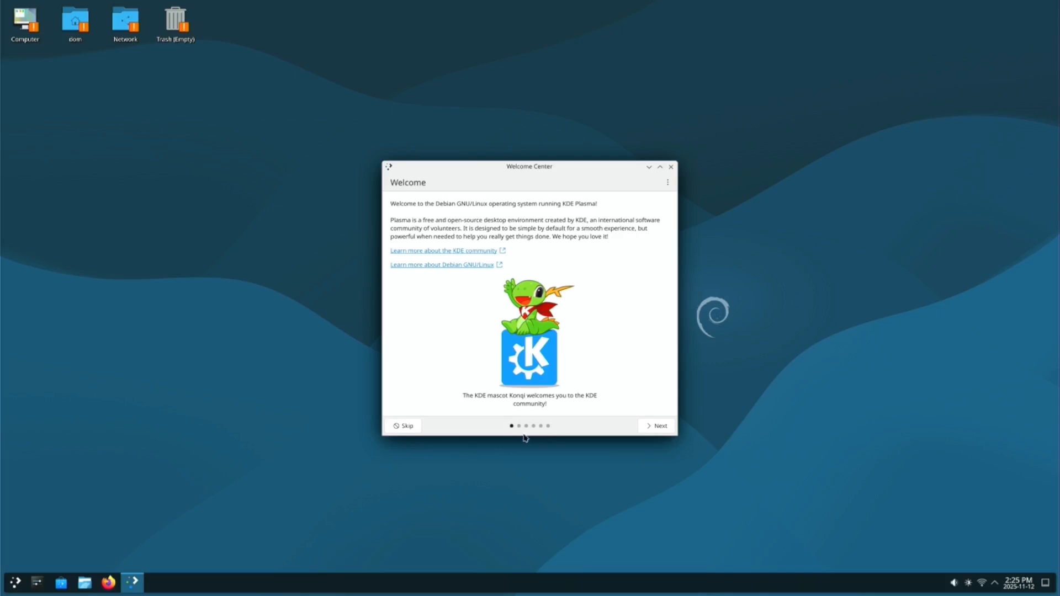
Page through the Welcome Center to its last page and close it
left_click(659, 426)
left_click(659, 426)
left_click(659, 426)
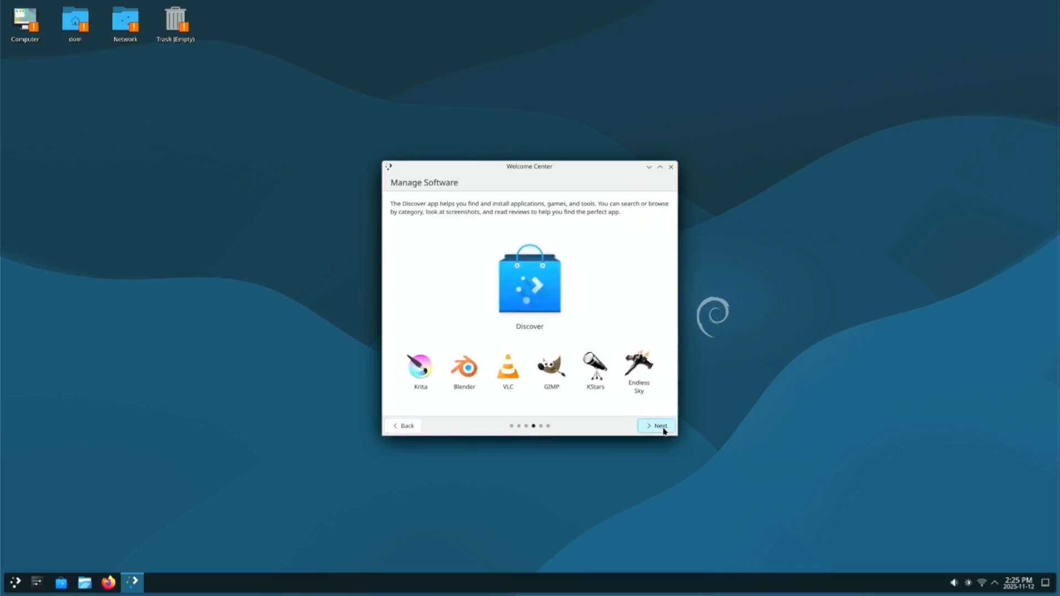
left_click(662, 427)
left_click(662, 428)
left_click(657, 425)
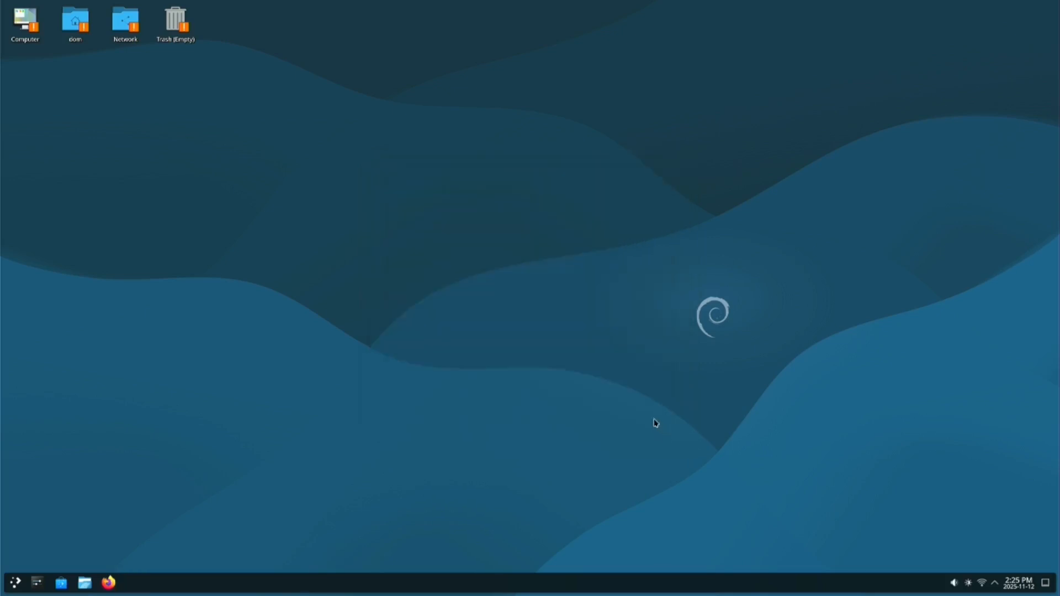
Set the display resolution to 3840x2160 in Display Configuration, apply it, and keep it
right_click(496, 360)
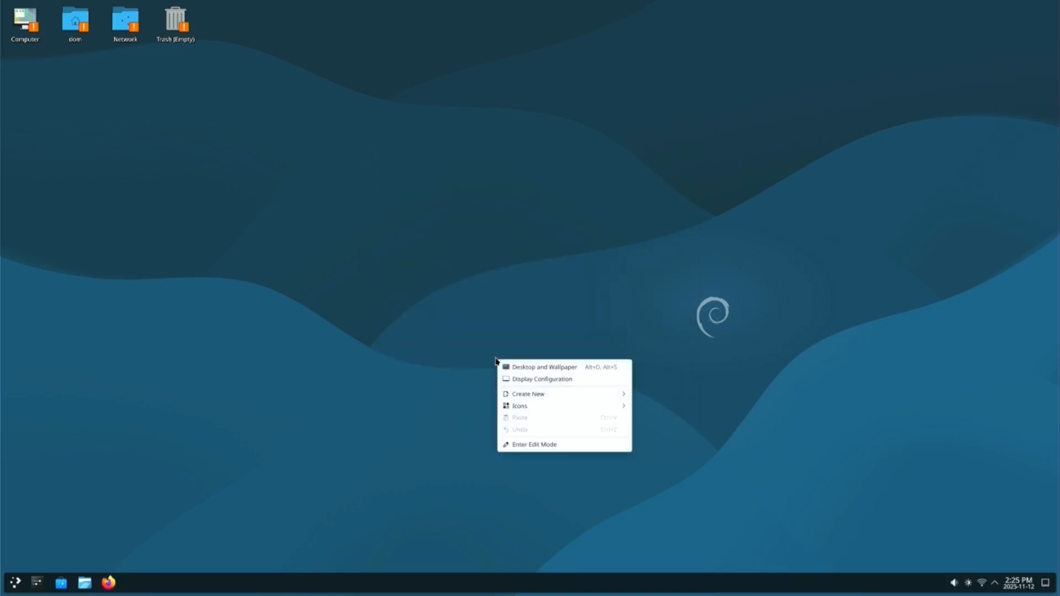
left_click(531, 379)
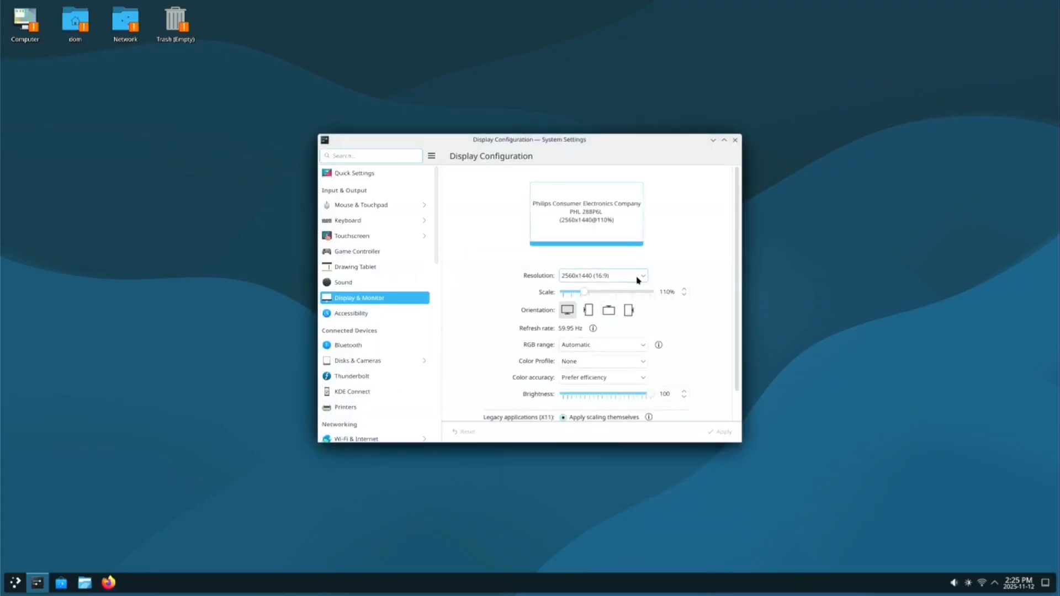
left_click(643, 276)
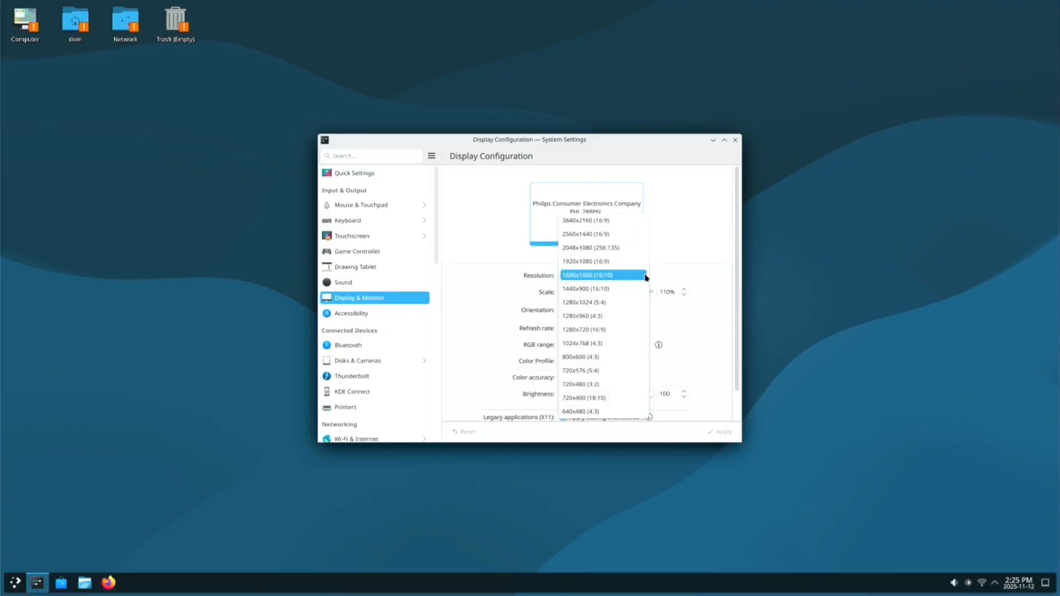
left_click(605, 222)
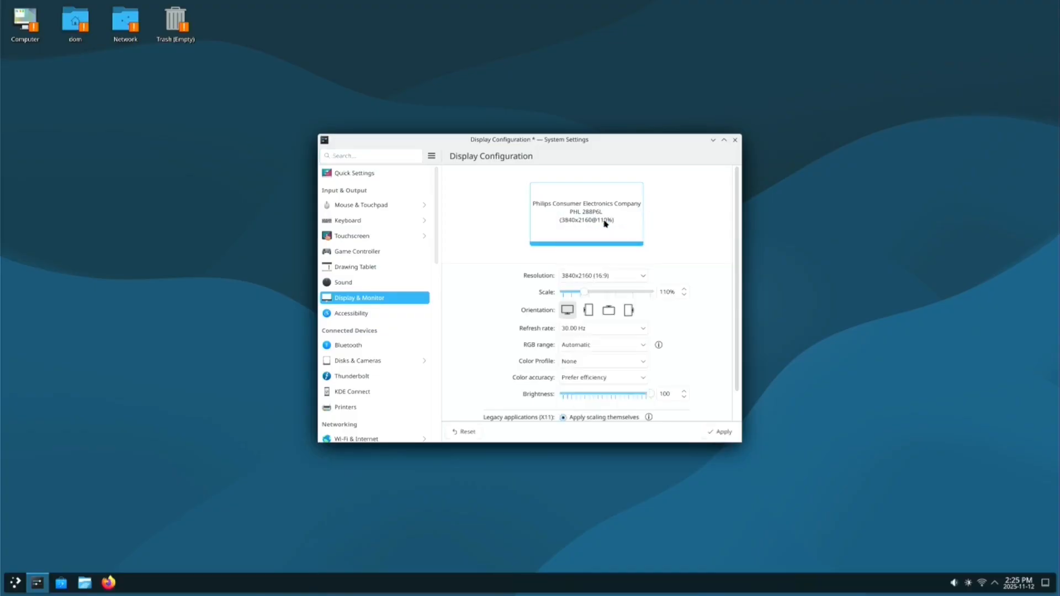
left_click(720, 435)
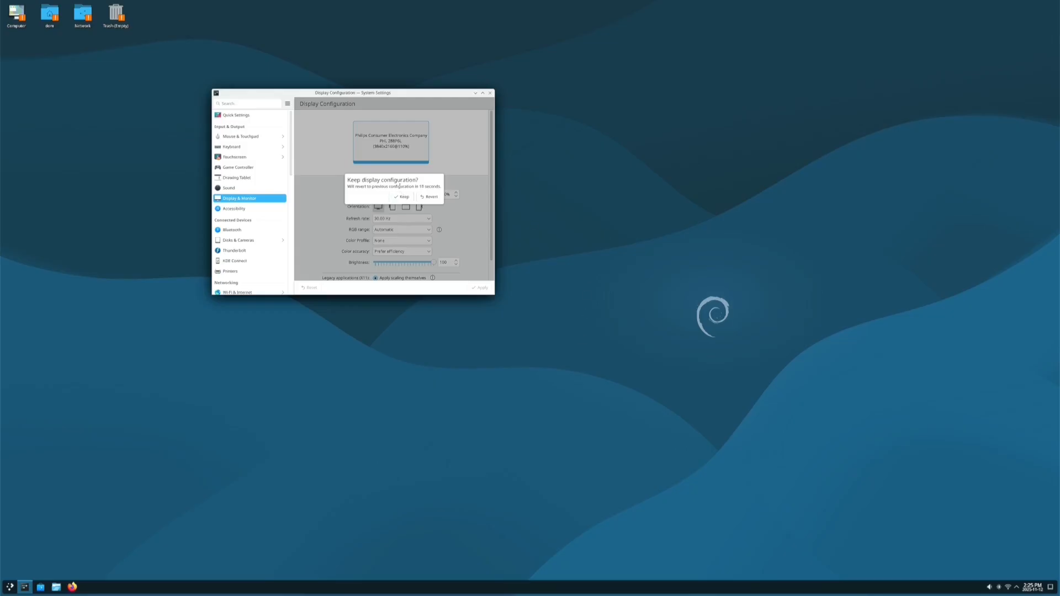
left_click(403, 197)
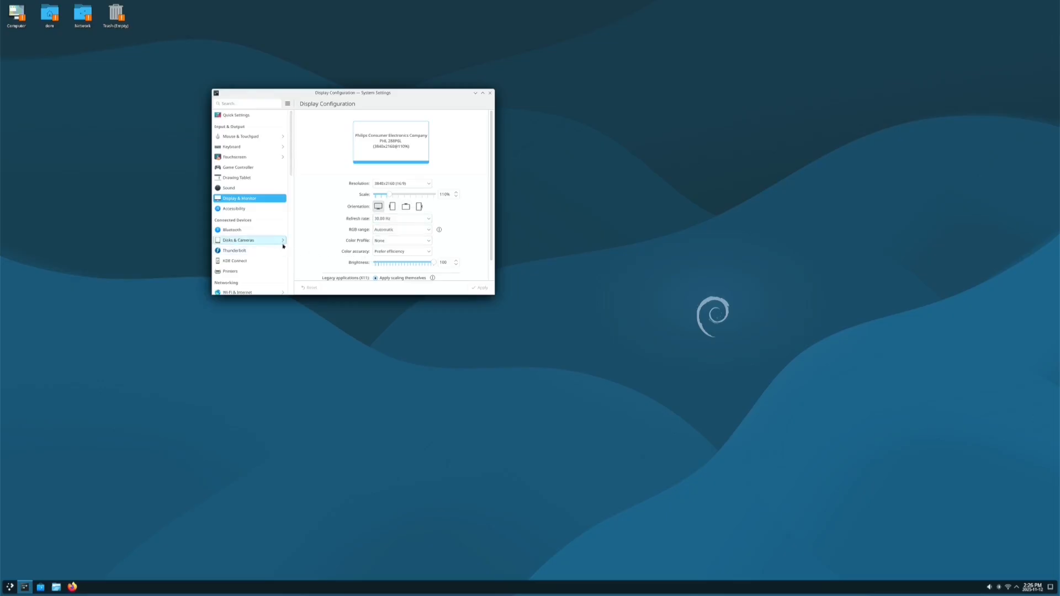
Close the Display Configuration settings window
scroll(474, 215, "down", 1)
scroll(477, 182, "up", 1)
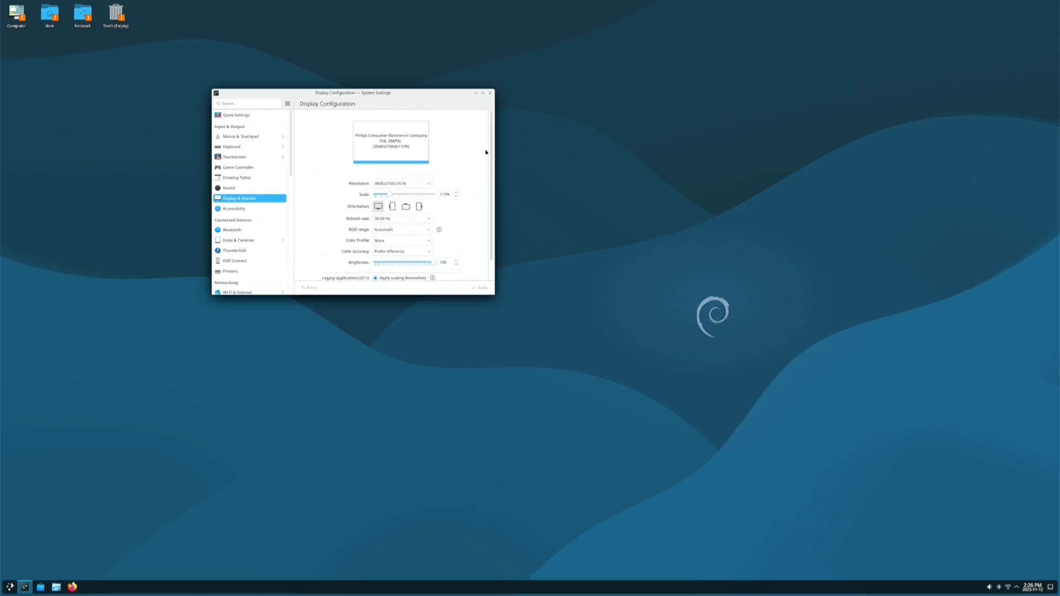
left_click(489, 92)
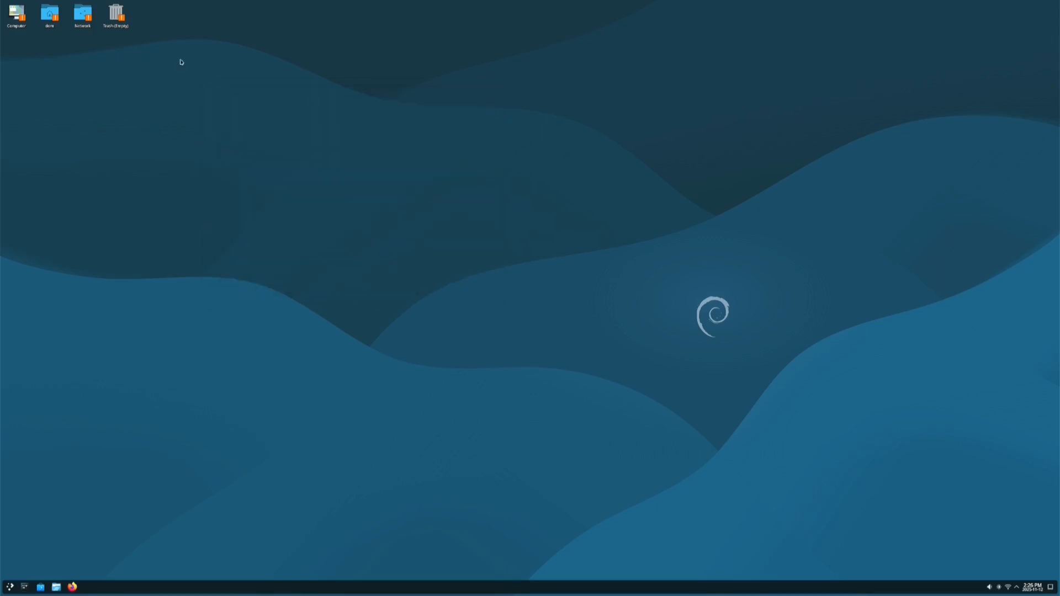
left_click(21, 14)
double_click(20, 14)
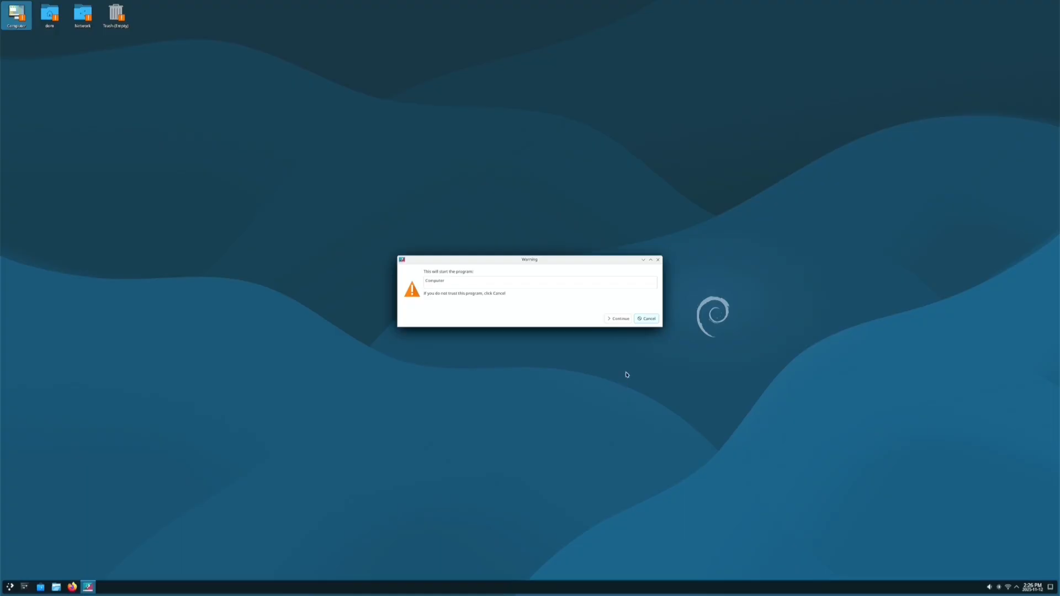
left_click(619, 318)
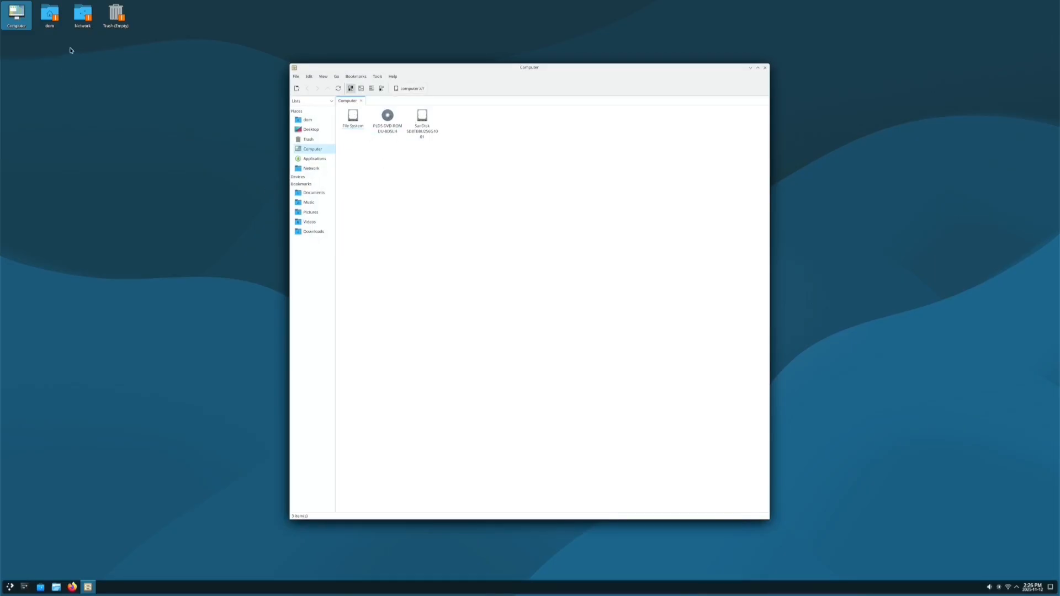
double_click(50, 19)
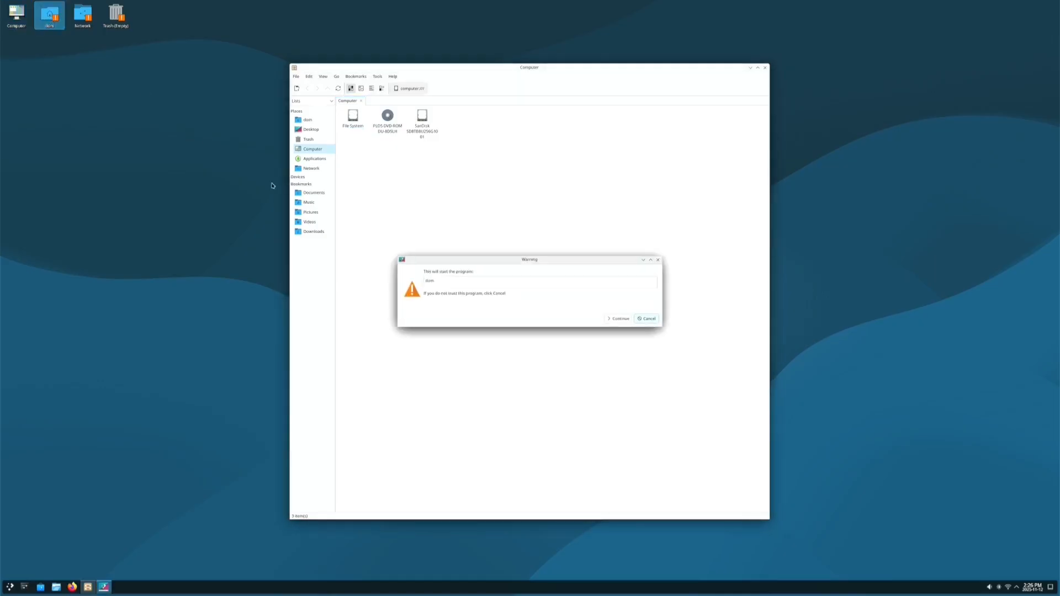
left_click(626, 318)
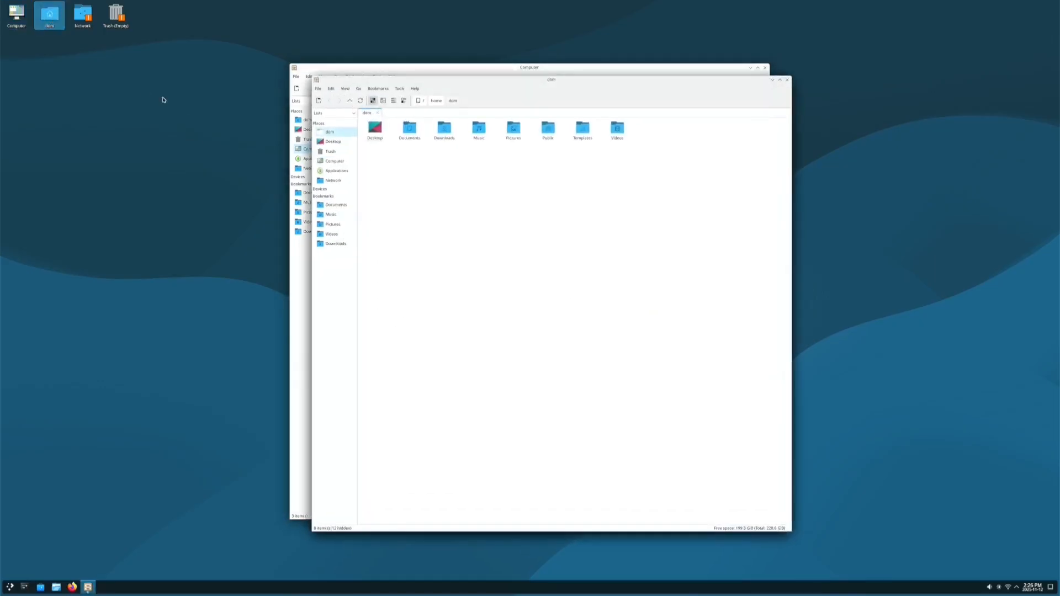
double_click(83, 17)
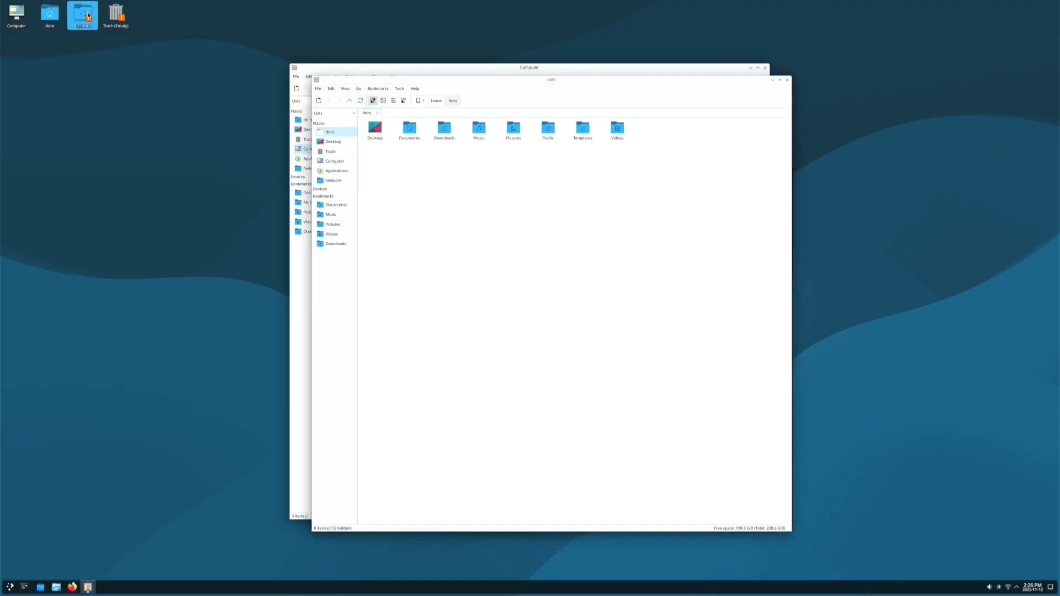
left_click(620, 320)
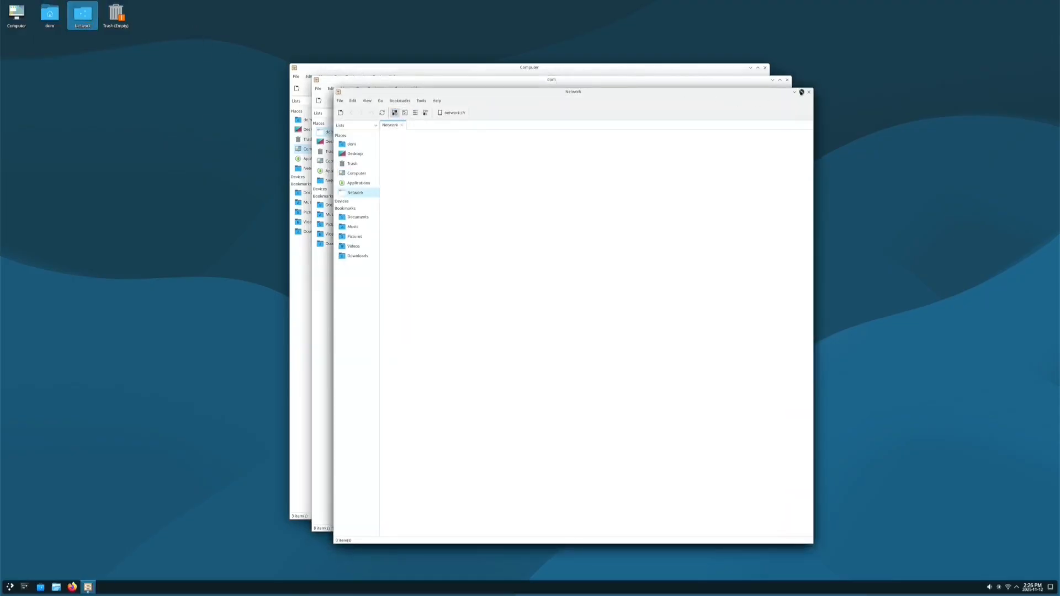
left_click(788, 79)
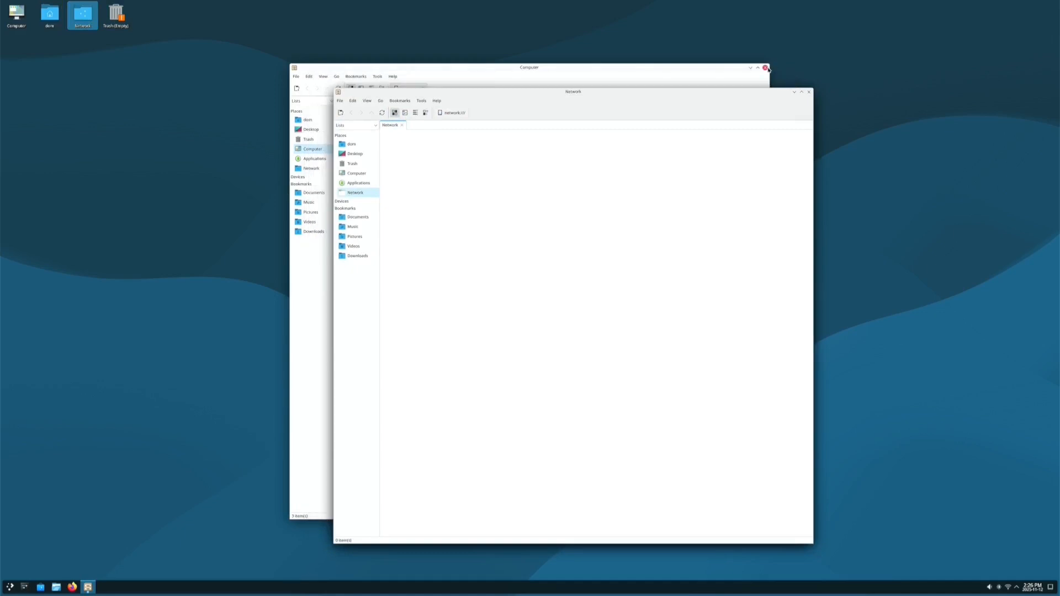
left_click(765, 67)
left_click(809, 92)
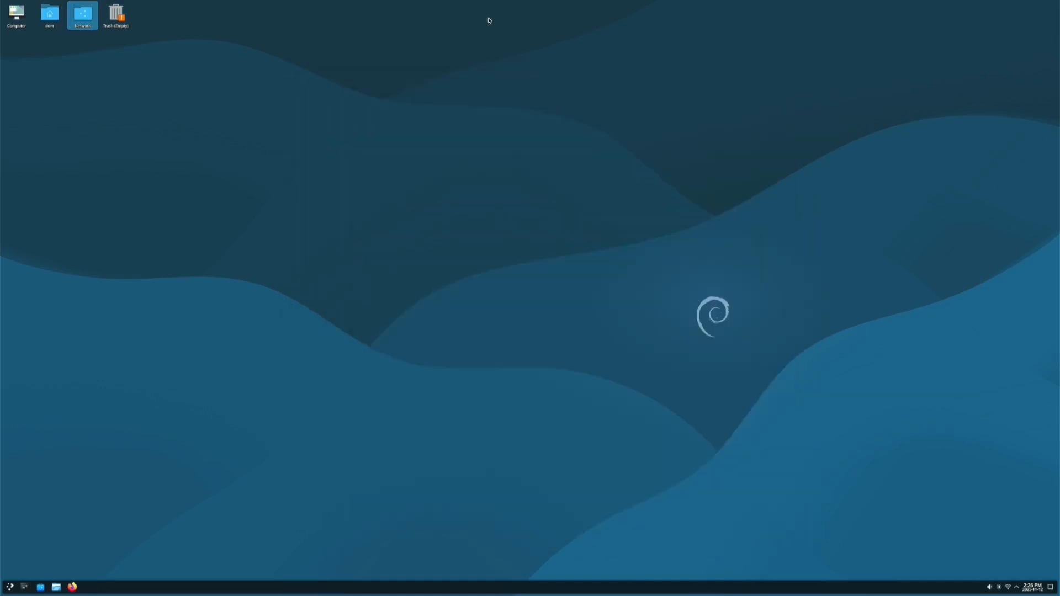
left_click(116, 21)
double_click(116, 21)
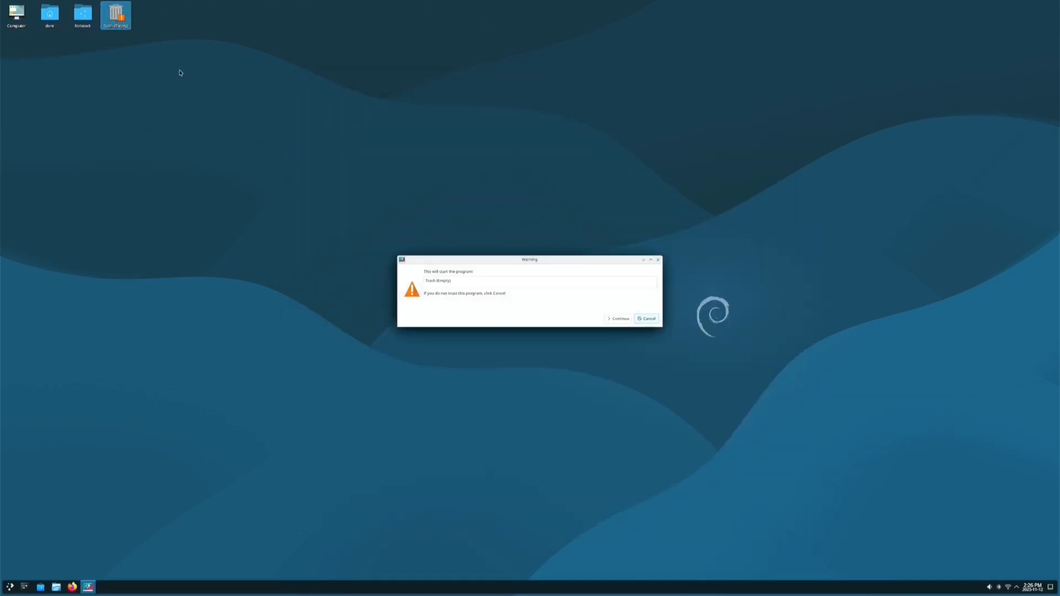
left_click(607, 319)
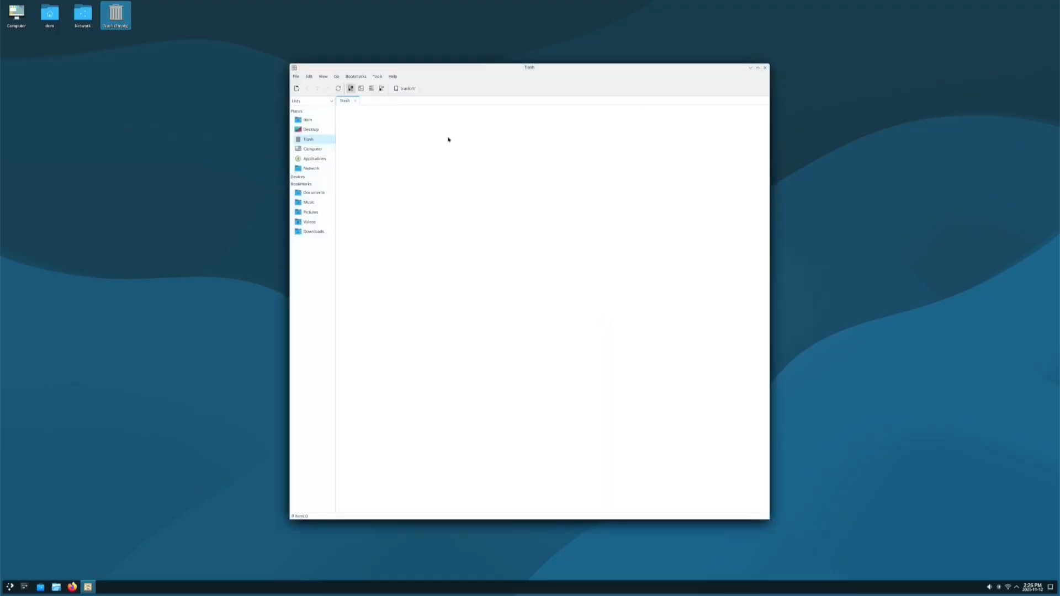
left_click(765, 68)
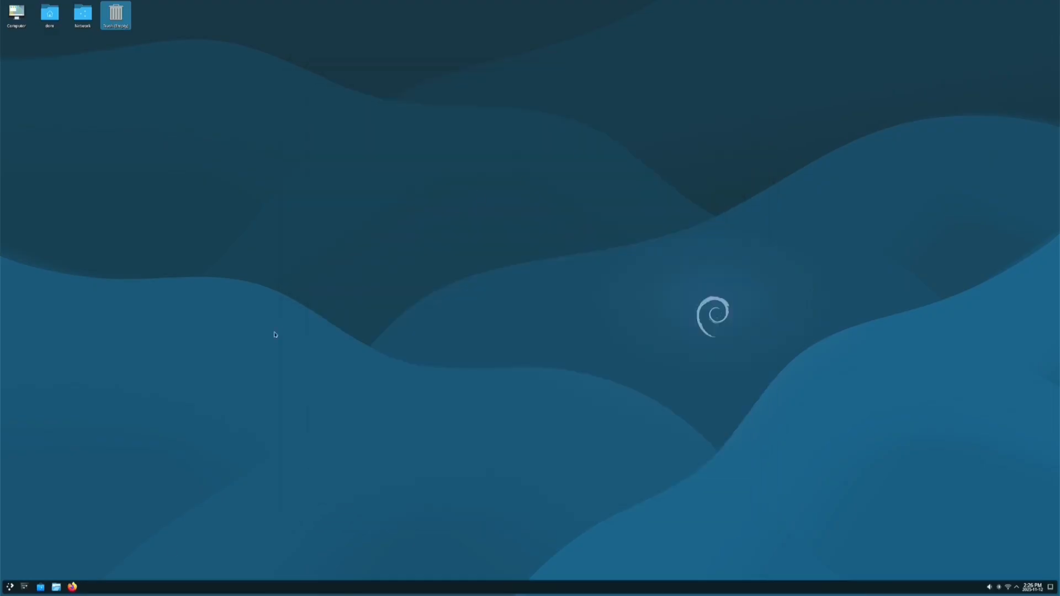
Apply the Breeze Dark theme from Quick Settings and close System Settings
left_click(25, 588)
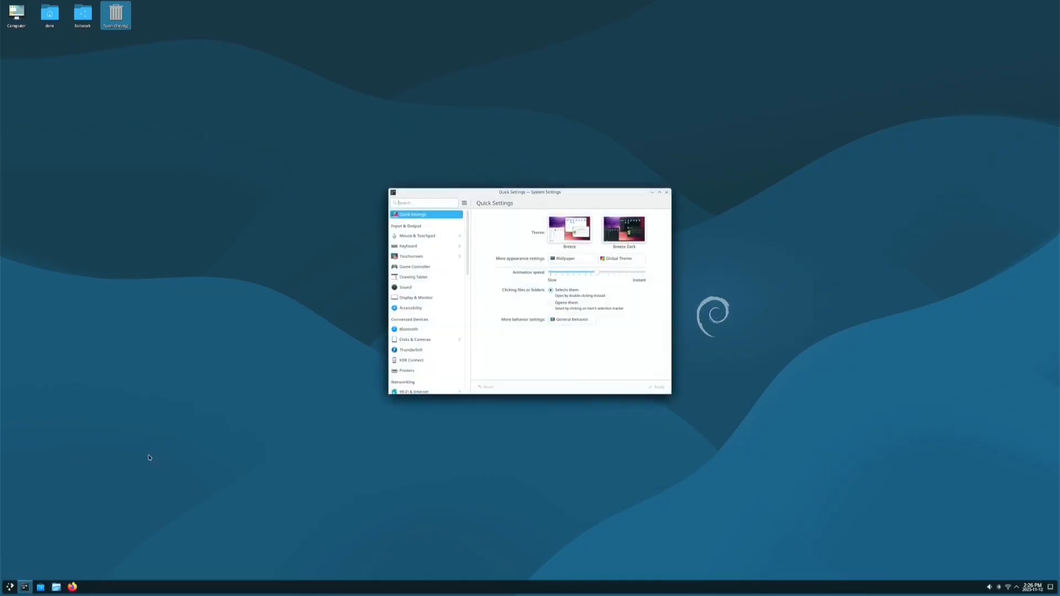
left_click(622, 248)
left_click(661, 386)
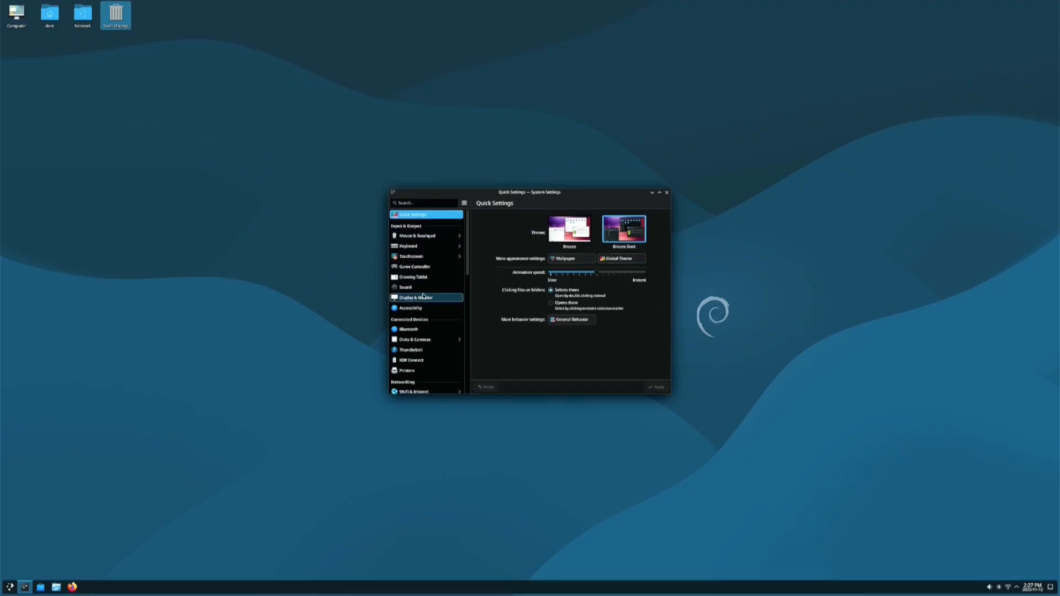
scroll(423, 296, "down", 15)
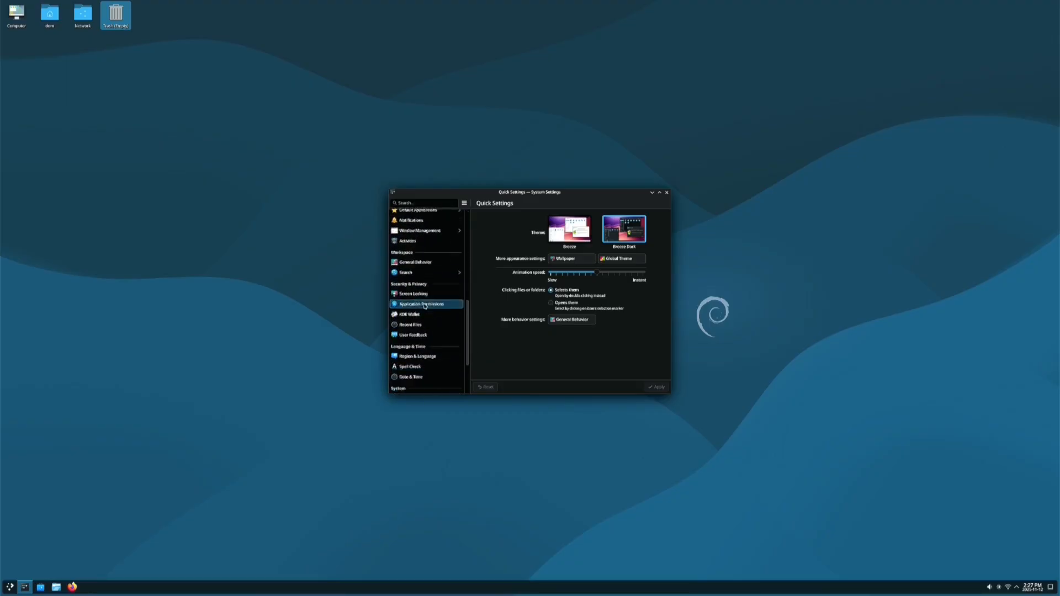
scroll(425, 306, "up", 15)
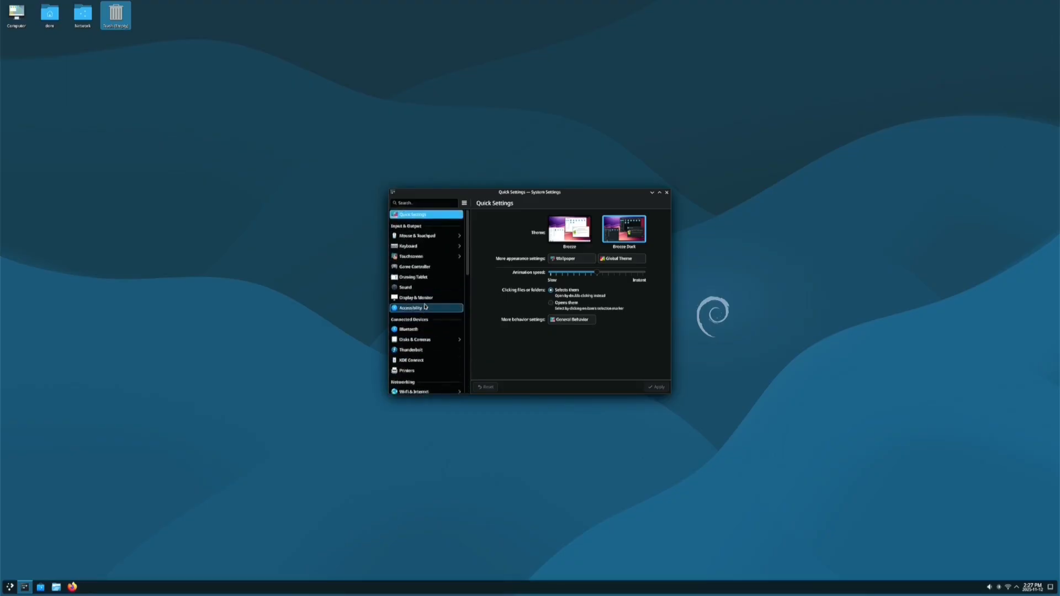
left_click(666, 192)
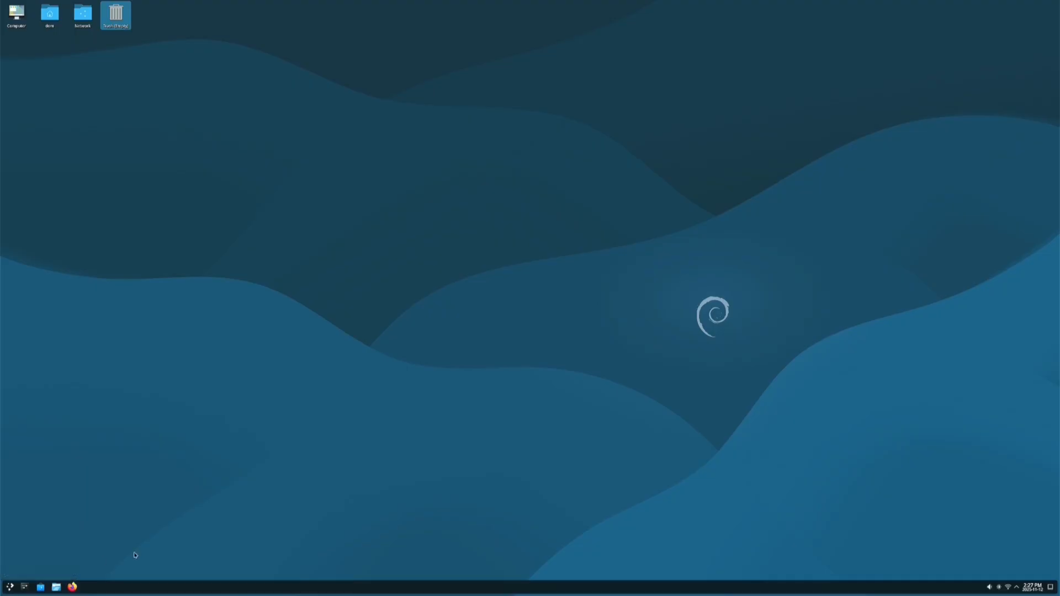
Enter panel edit mode and try placing the panel on the right, then left edge
right_click(481, 592)
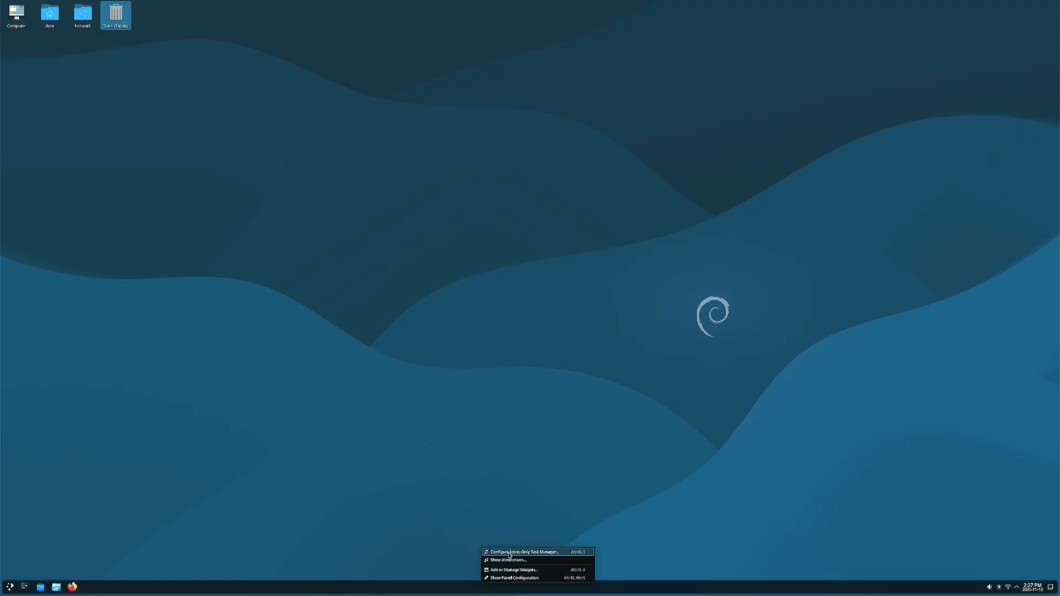
left_click(513, 577)
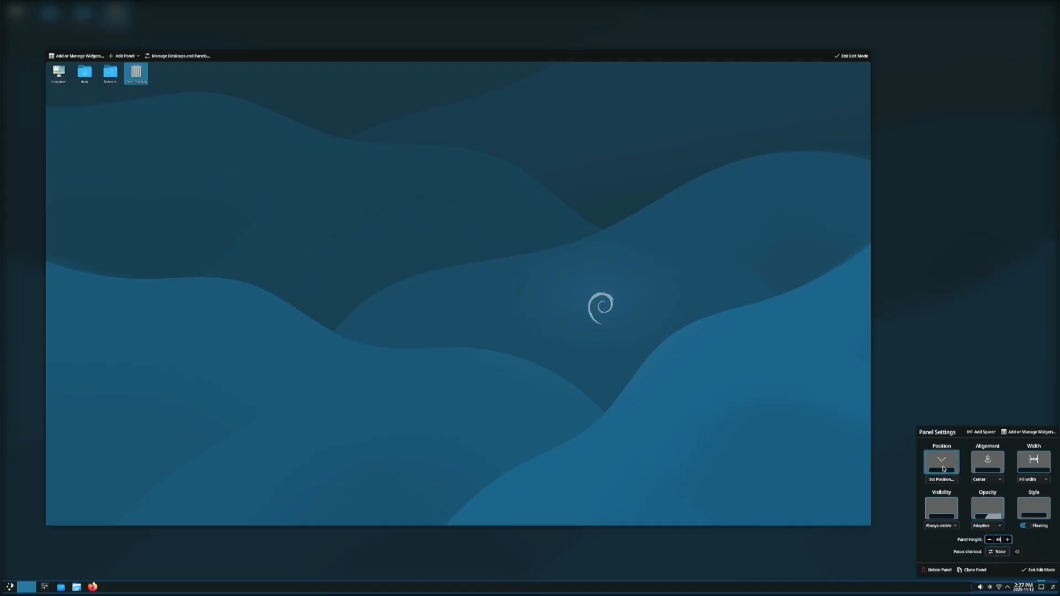
left_click(943, 480)
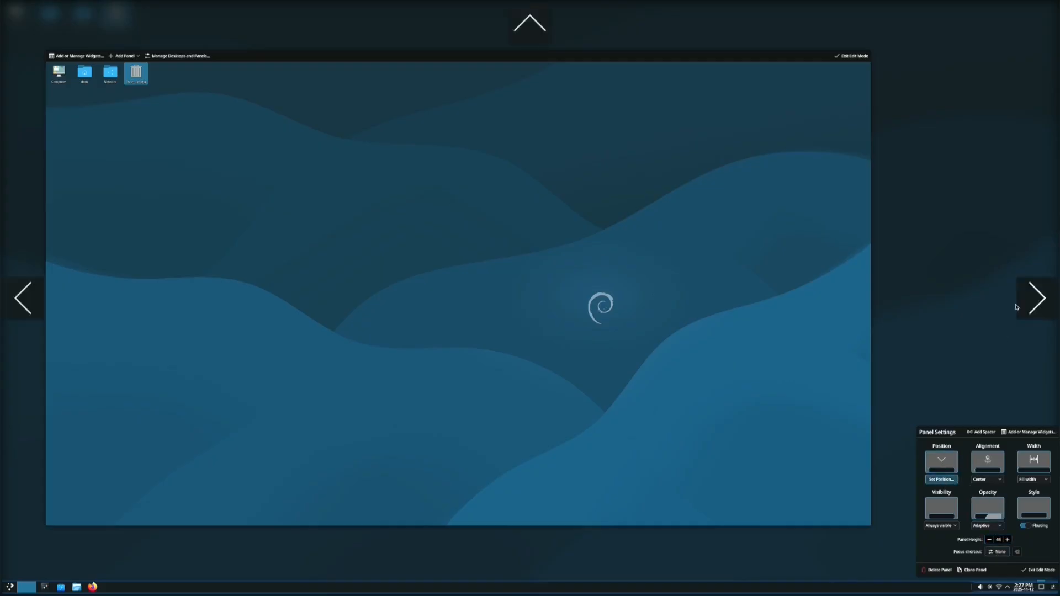
left_click(1029, 298)
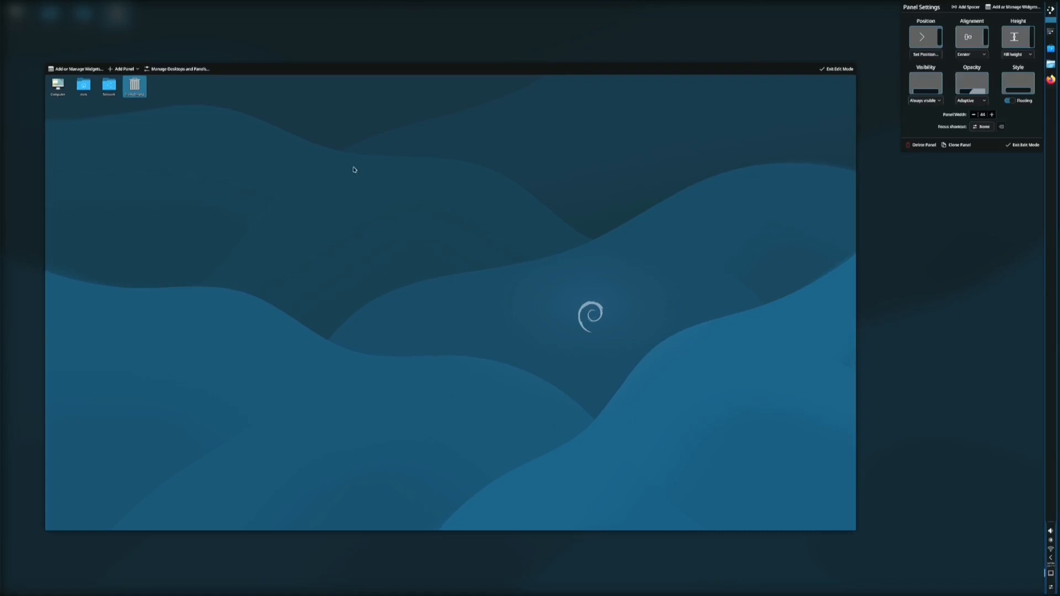
left_click(926, 38)
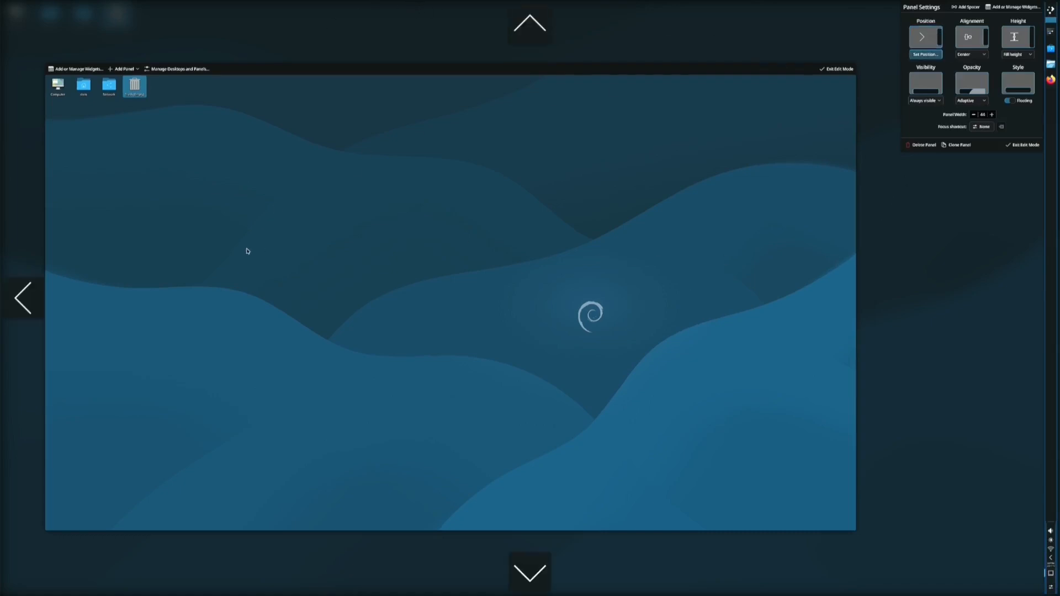
left_click(8, 310)
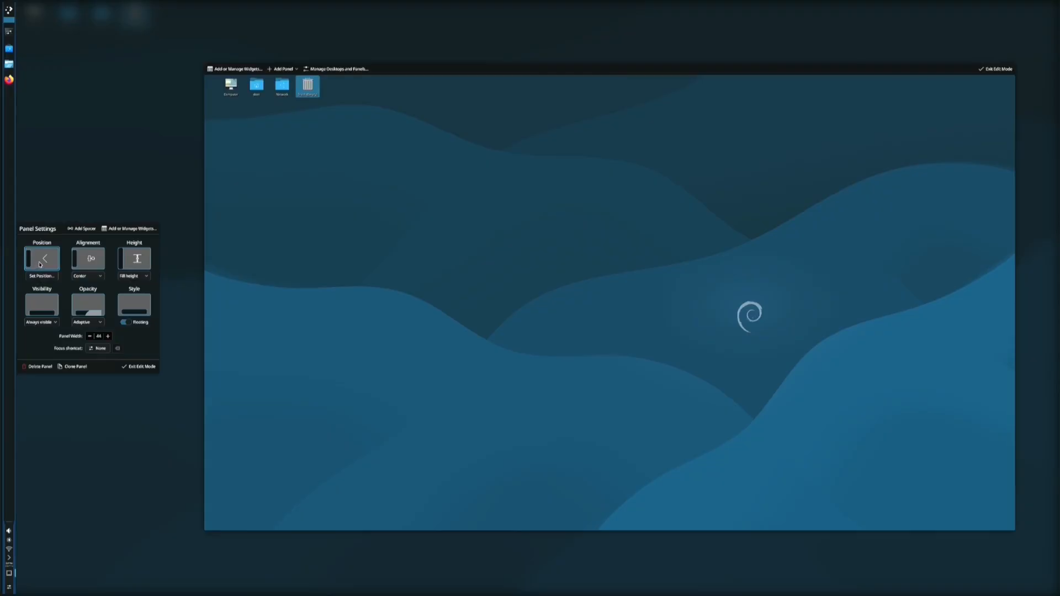
Move the panel to the bottom screen edge and exit edit mode
left_click(47, 264)
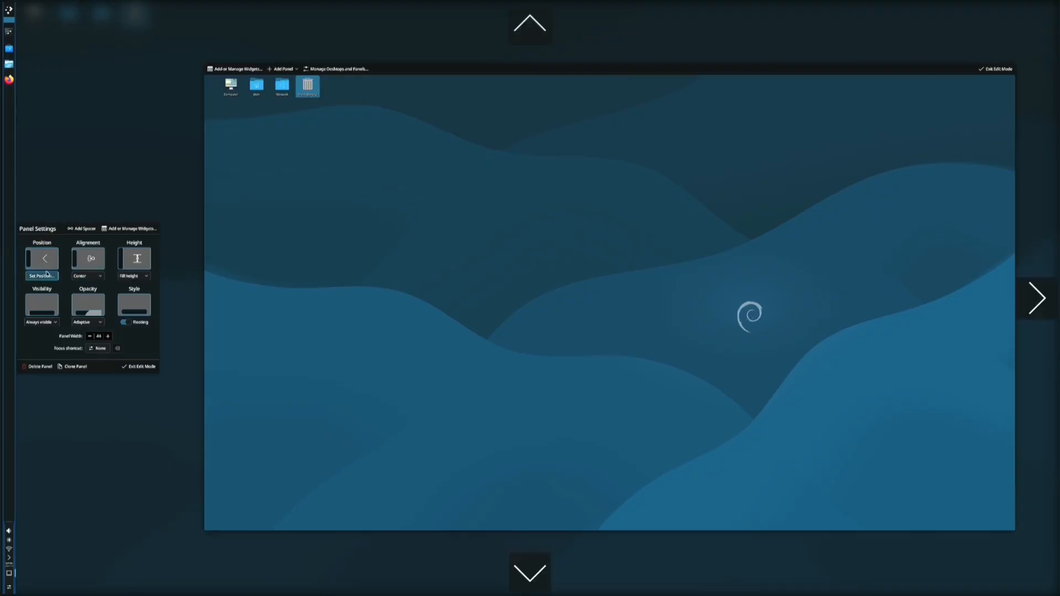
left_click(539, 577)
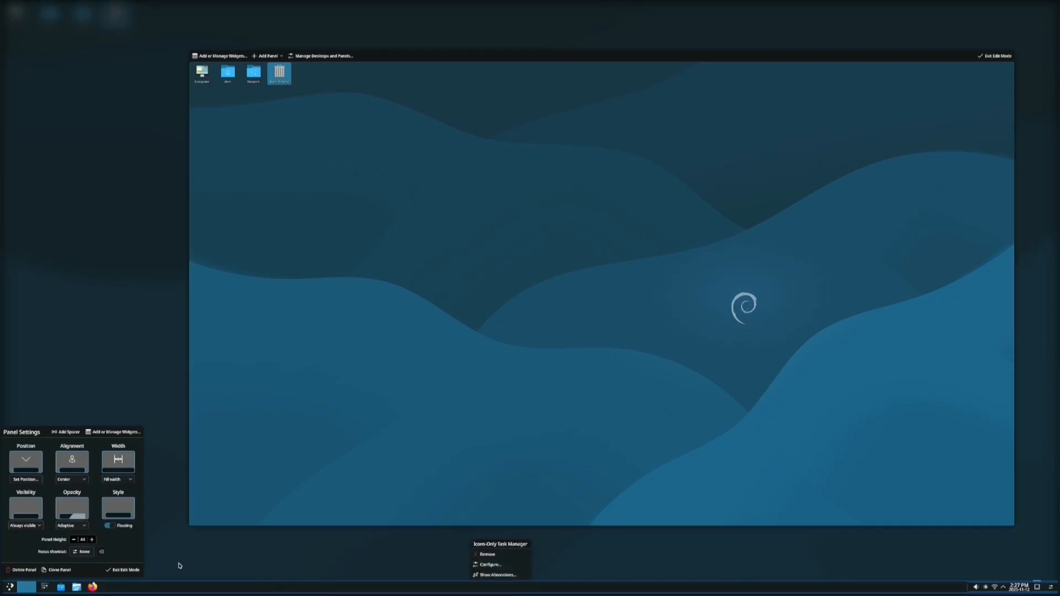
left_click(127, 571)
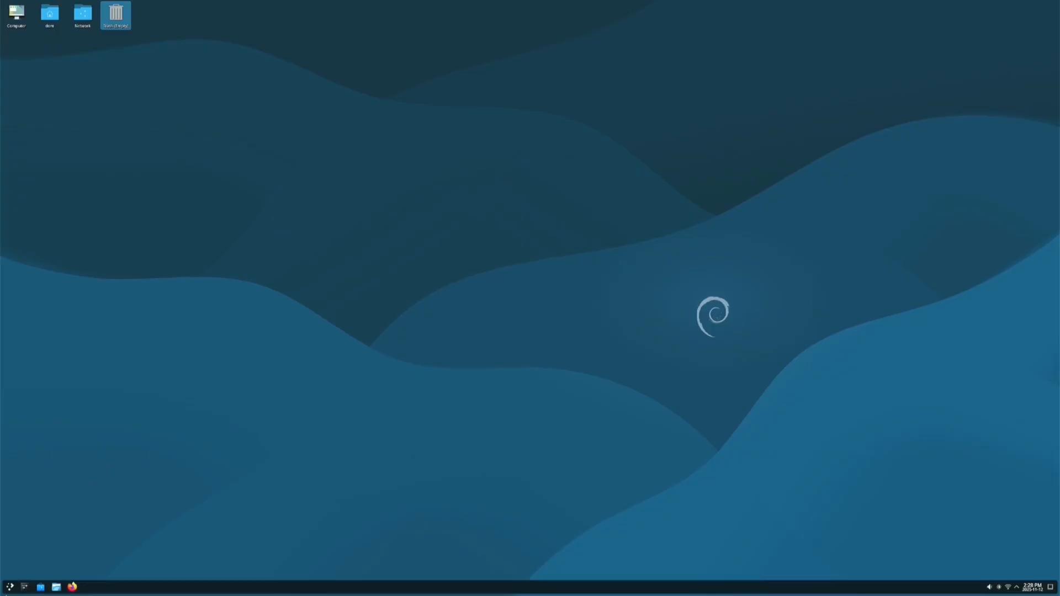
left_click(9, 589)
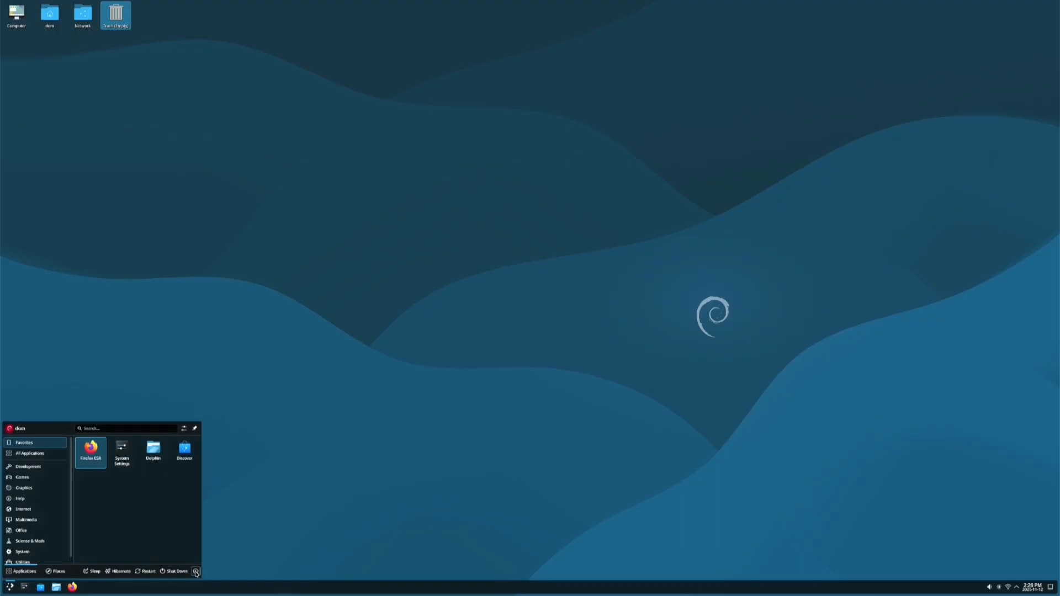
Log out of Plasma from the launcher's power options, choosing Log Out Now
left_click(195, 571)
left_click(175, 553)
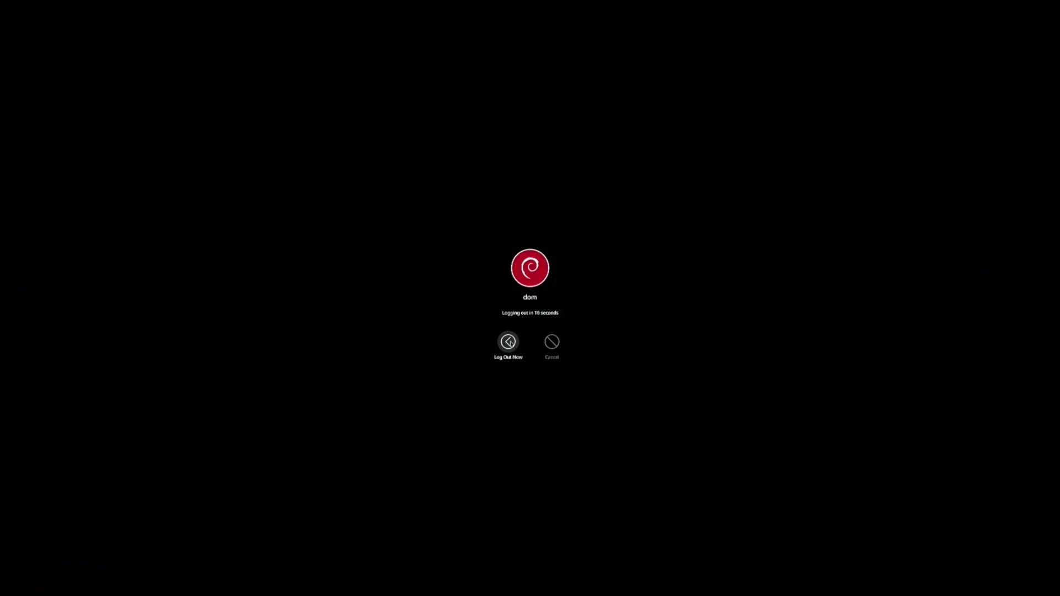
left_click(508, 343)
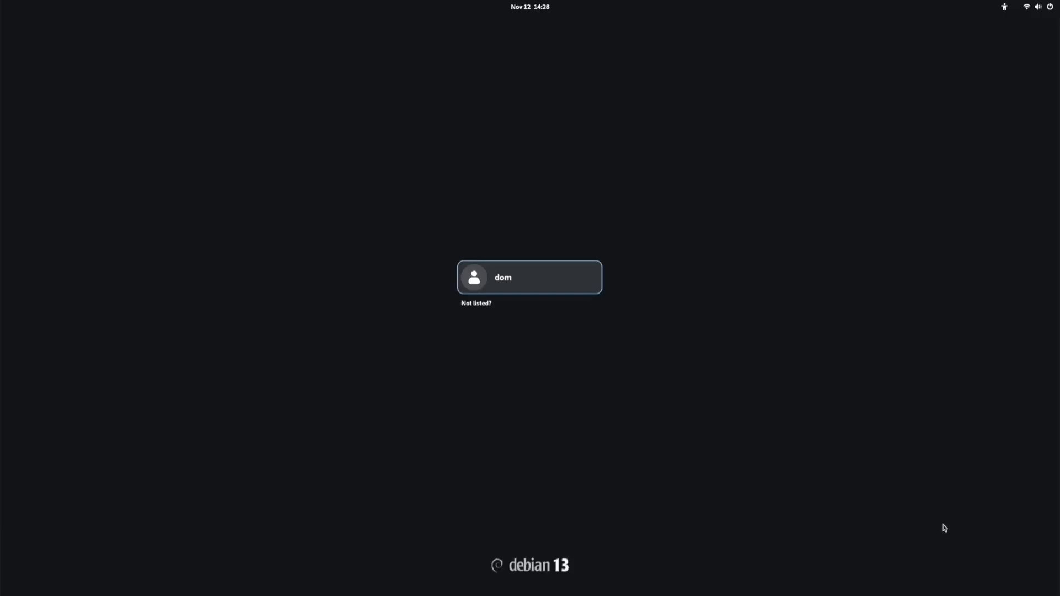
Sign in as the listed user to a Plasma (X11) session with the account password
left_click(519, 292)
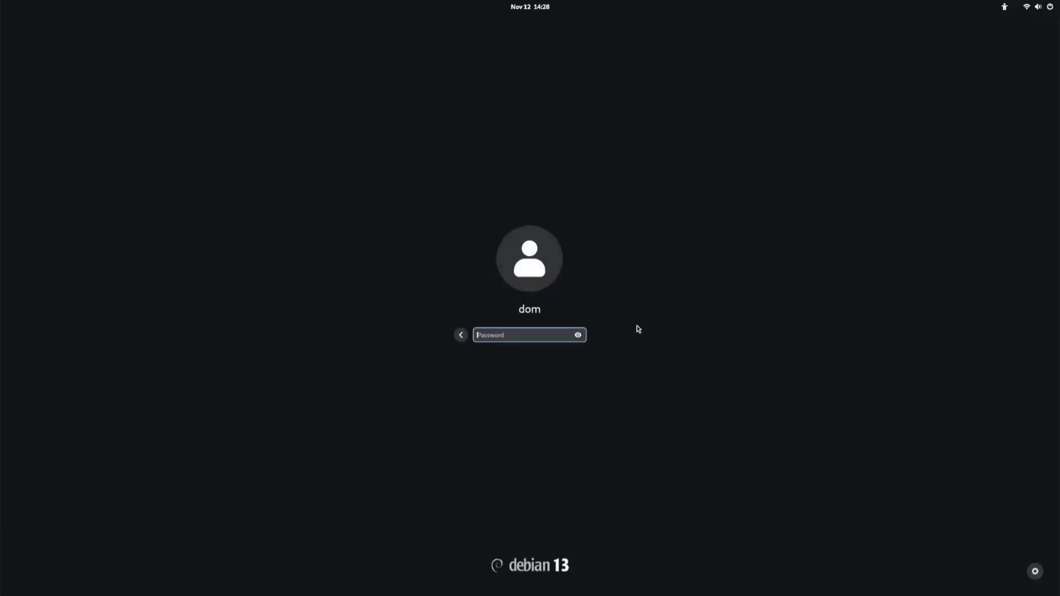
left_click(1036, 573)
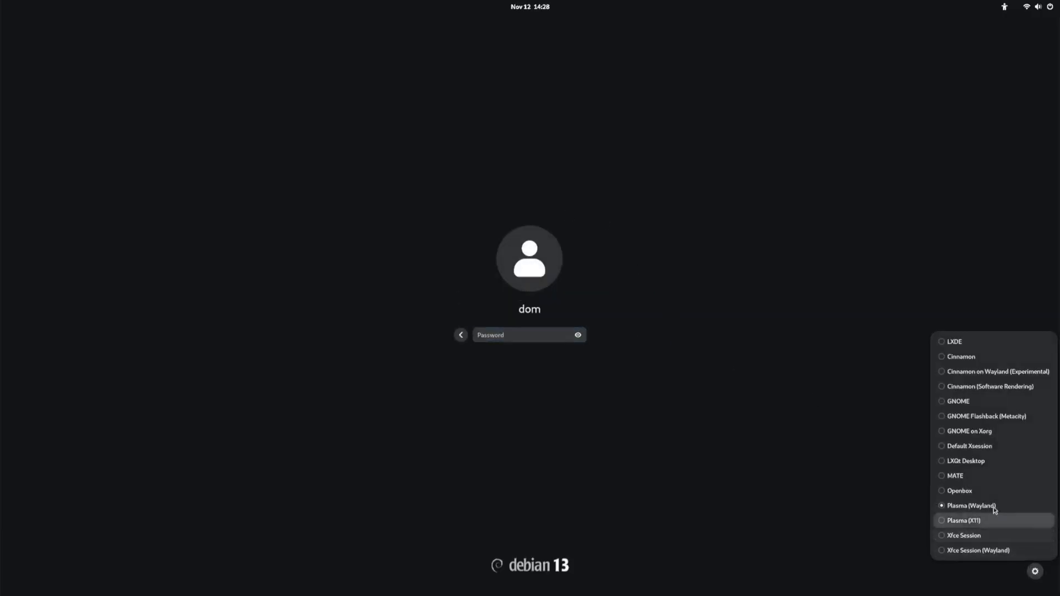
left_click(942, 521)
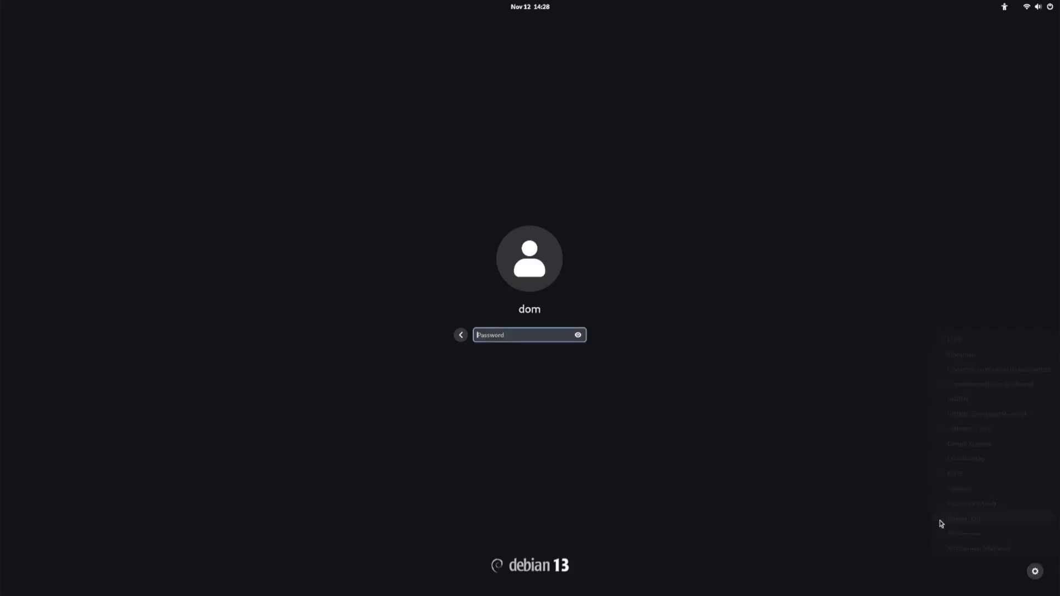
type("****")
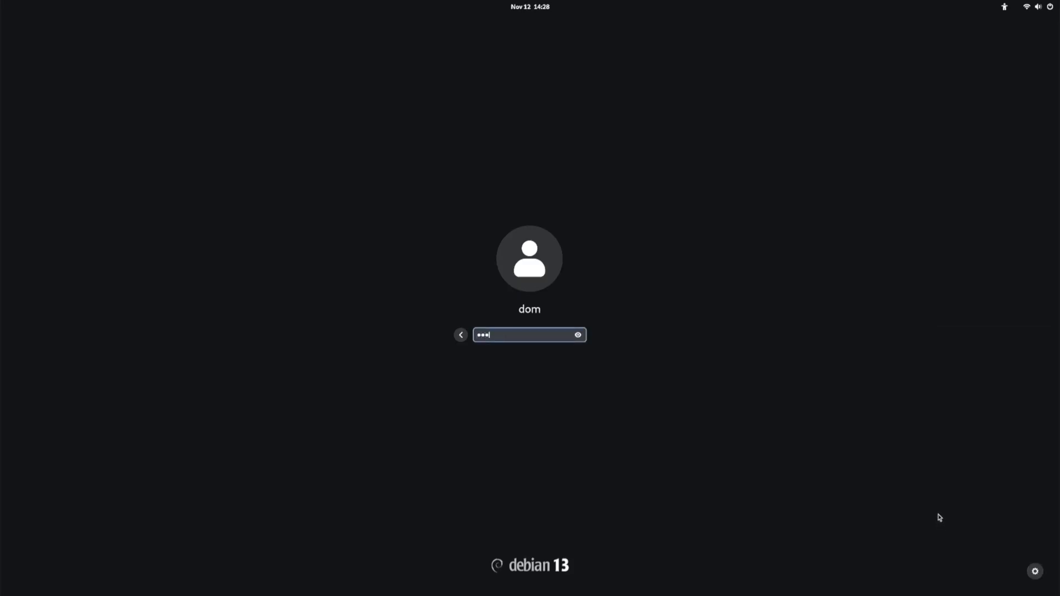
key("Return")
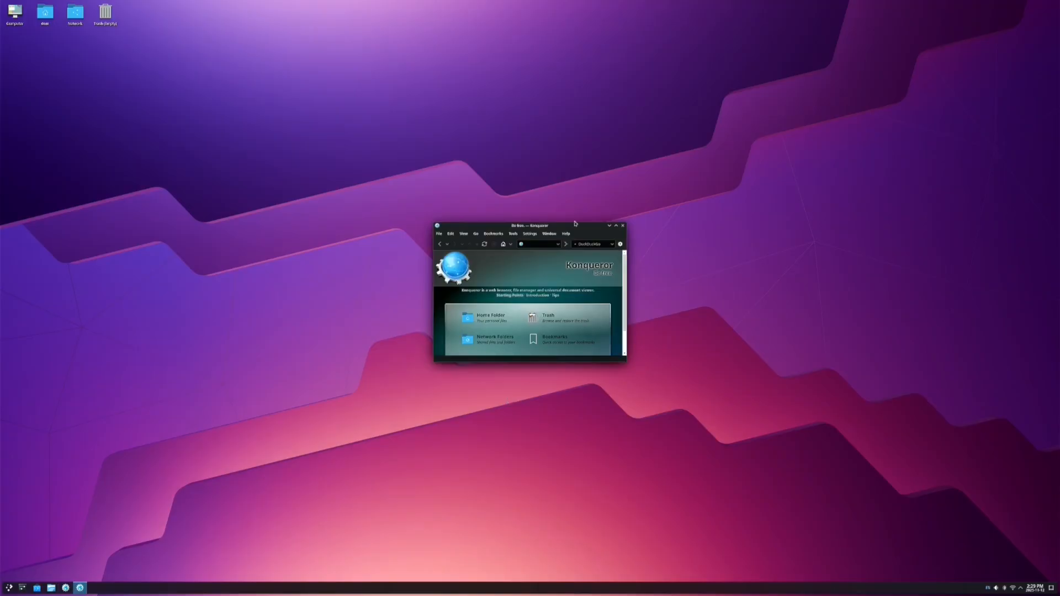
Close the Konqueror window, then open and close the Dolphin file manager
left_click(623, 225)
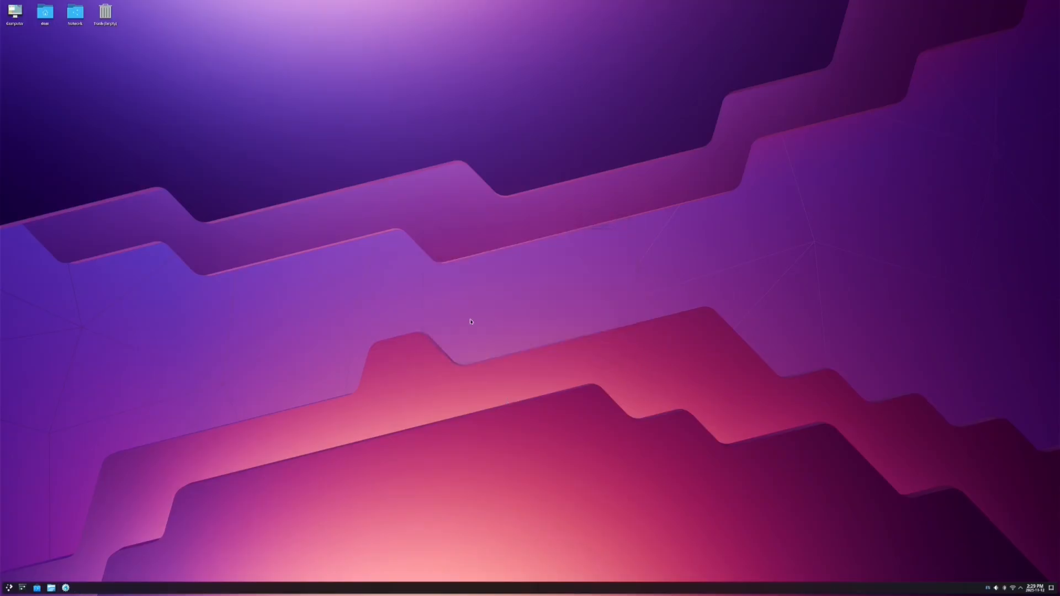
left_click(52, 592)
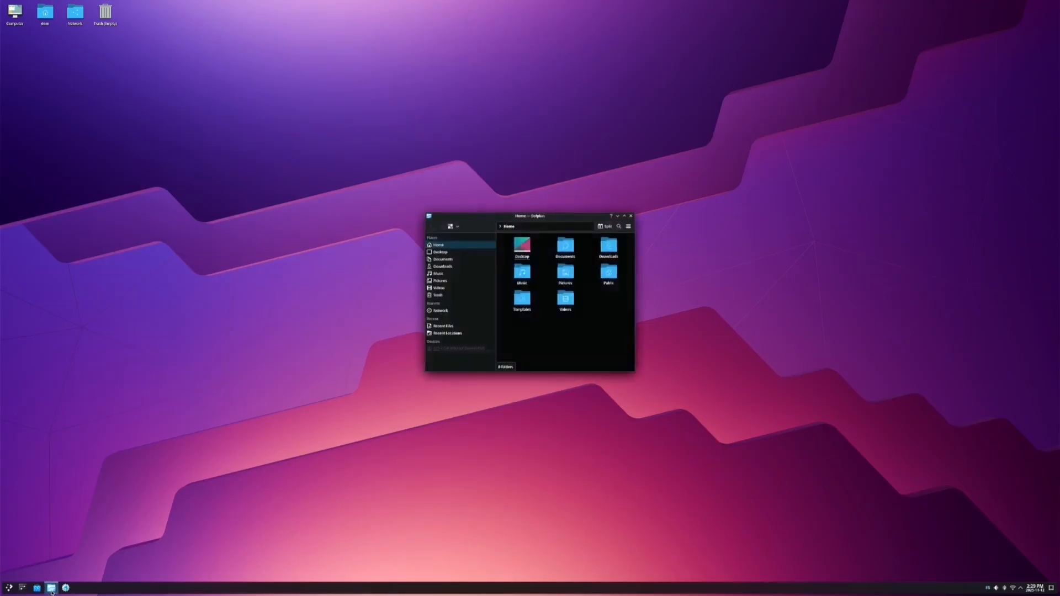
mouse_move(51, 592)
left_click(631, 217)
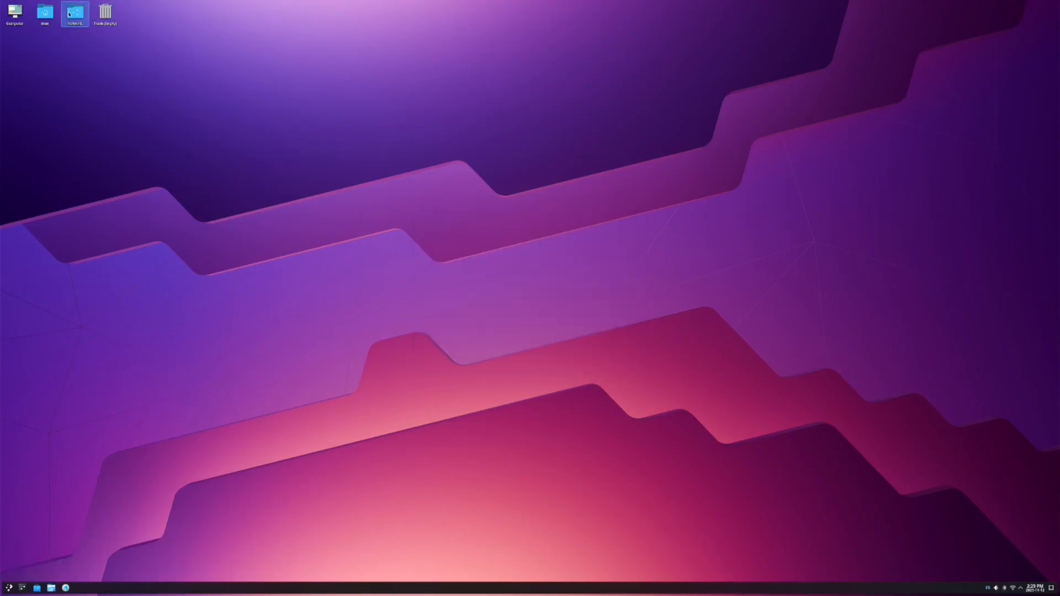
Pin the Network folder as a taskbar launcher, then remove it again
left_click_drag(71, 23, 166, 590)
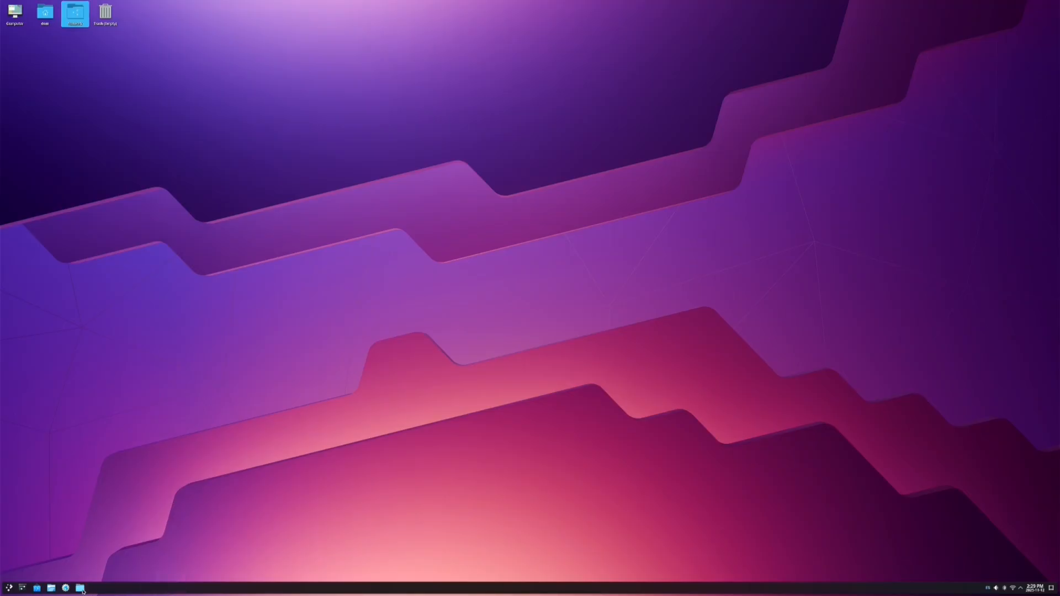
right_click(81, 589)
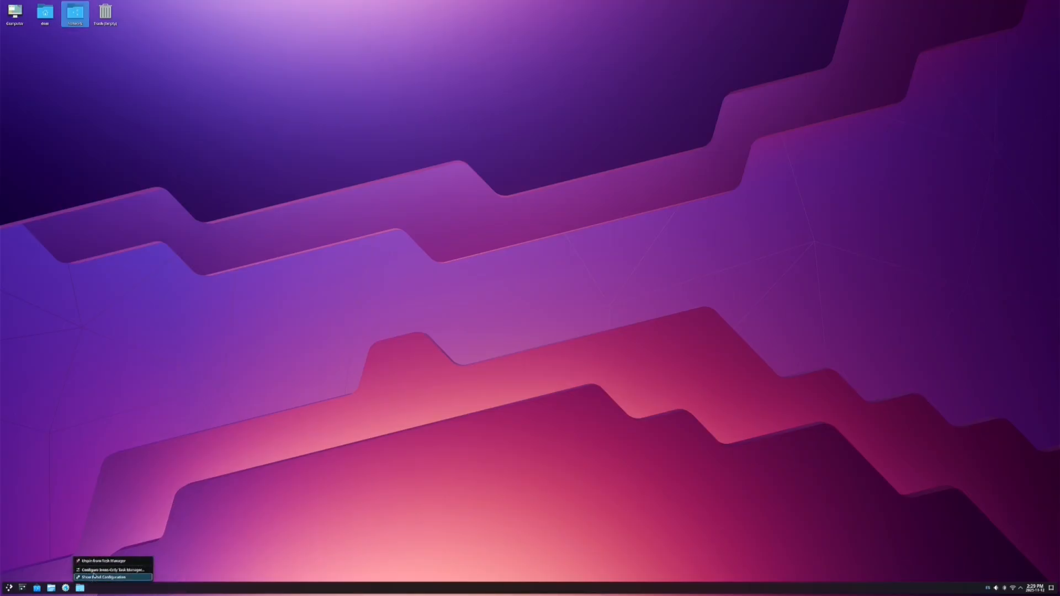
left_click(95, 562)
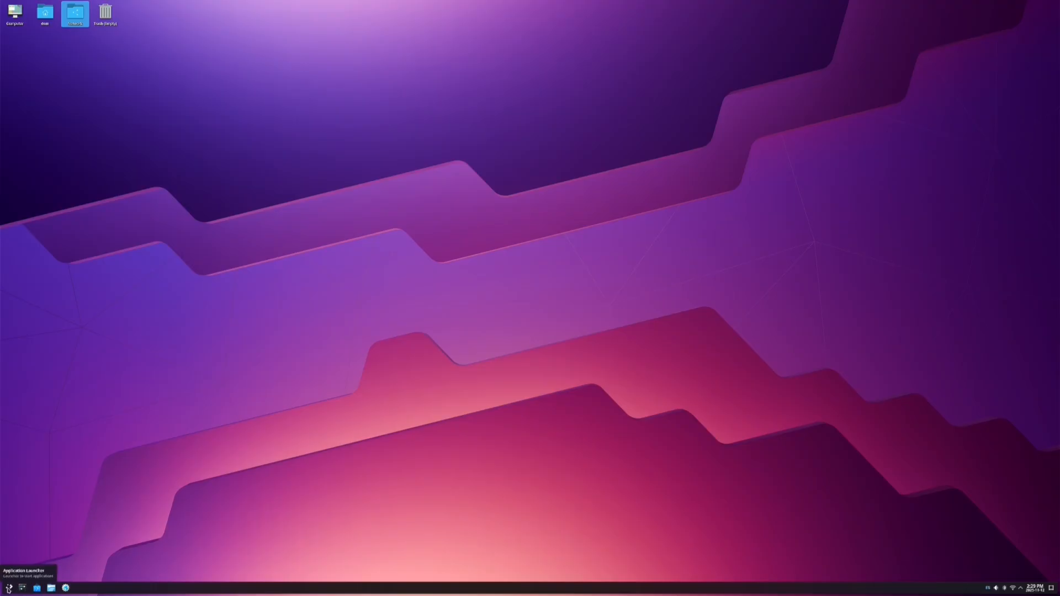
Choose Log Out from the Application Launcher's power options
left_click(9, 589)
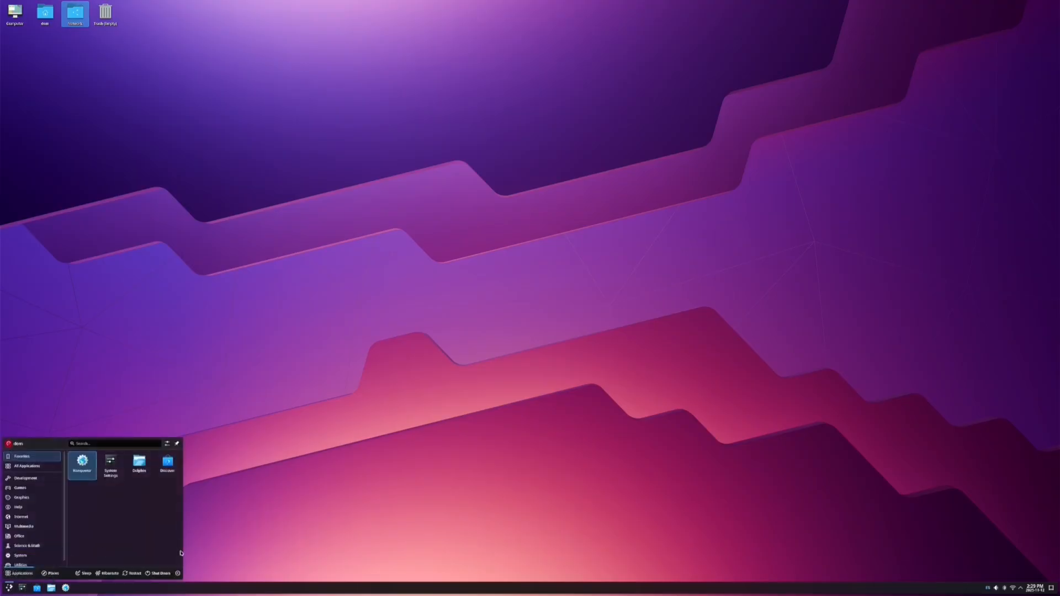
left_click(177, 573)
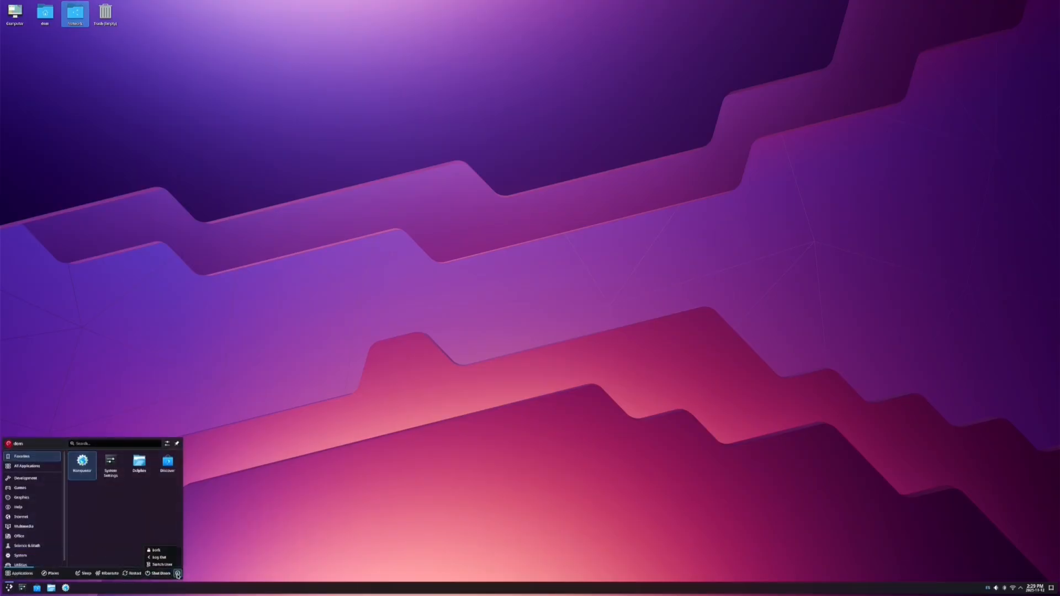
left_click(169, 559)
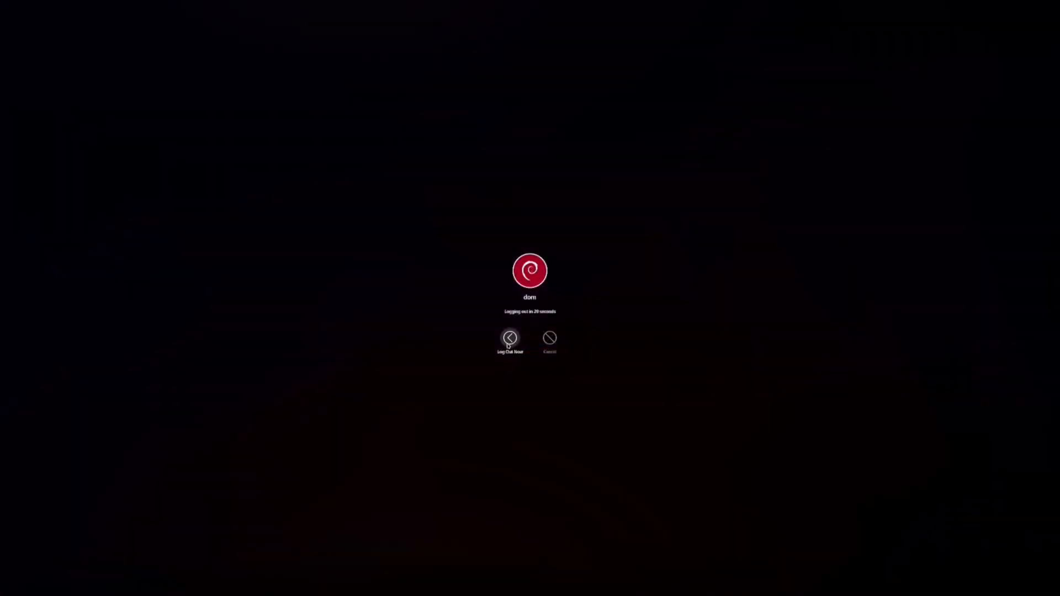
End the Plasma session now and sign in to Xfce Session with the account password
left_click(507, 349)
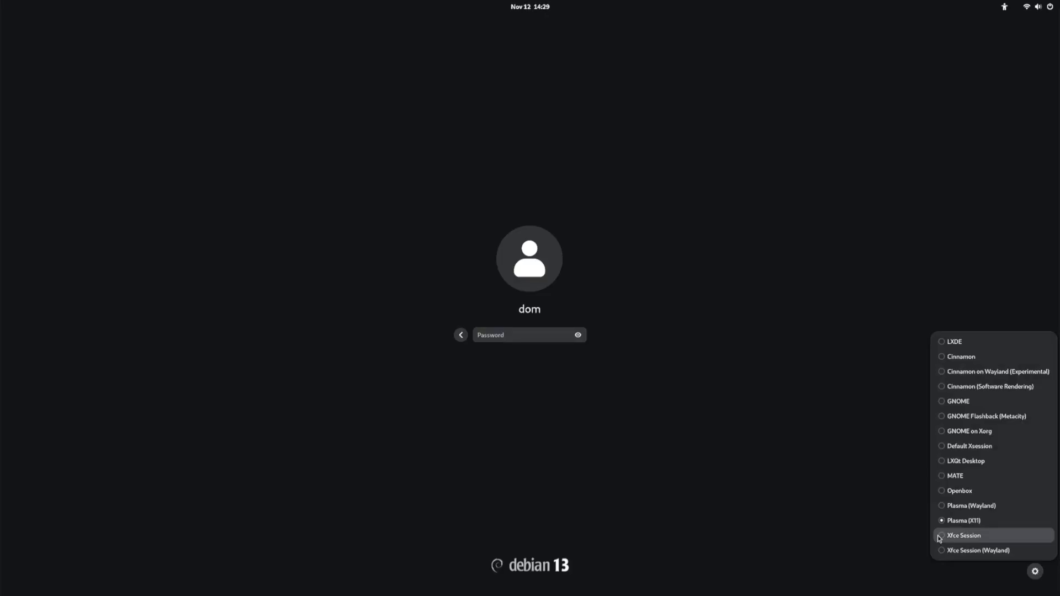
left_click(939, 536)
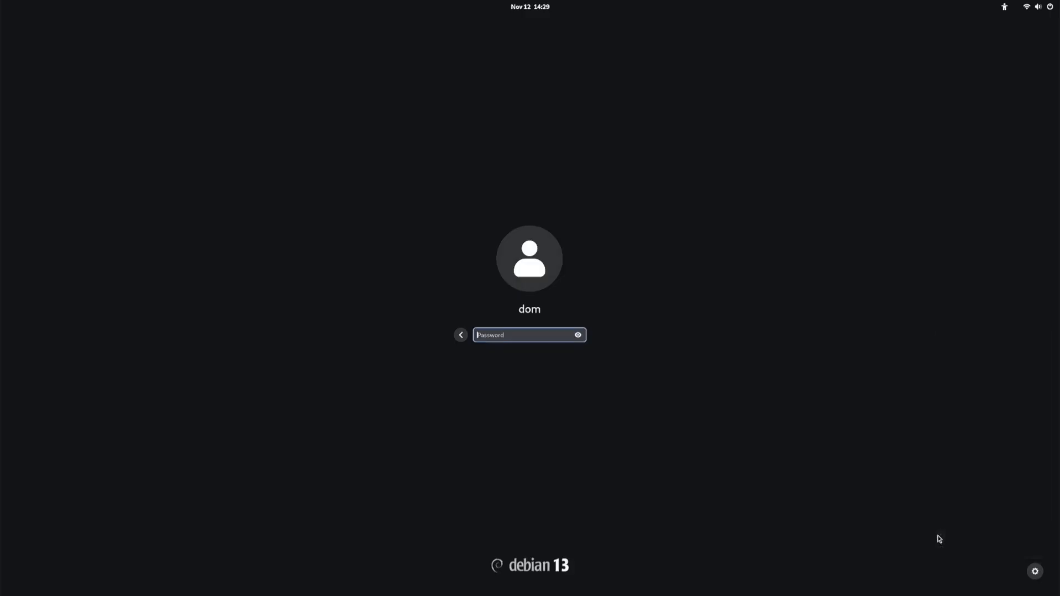
type("•••")
key("Return")
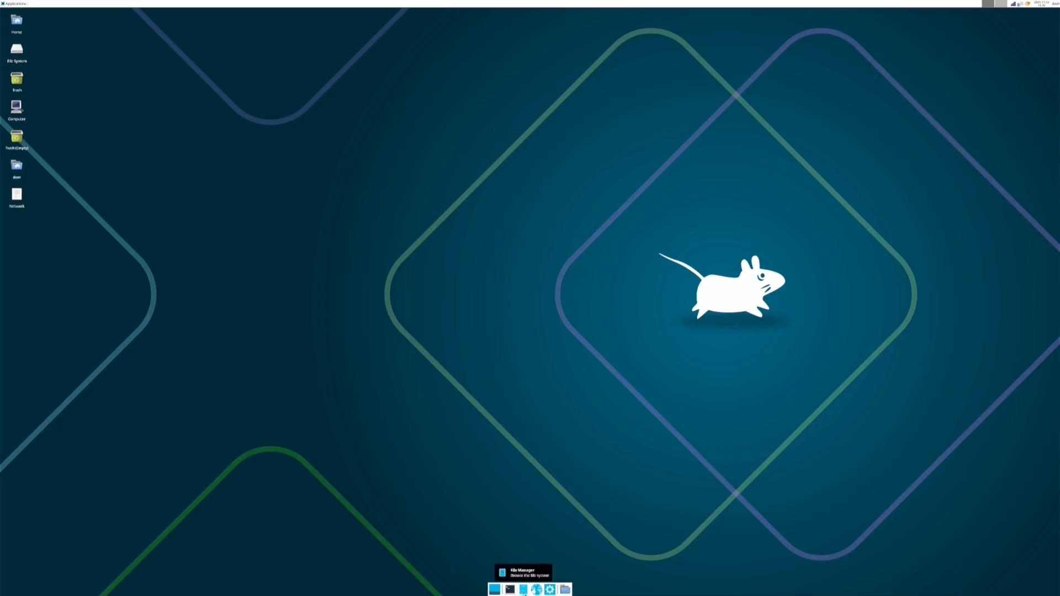
Open and close the home folder and Applications menu, then open the user's session menu
left_click(524, 590)
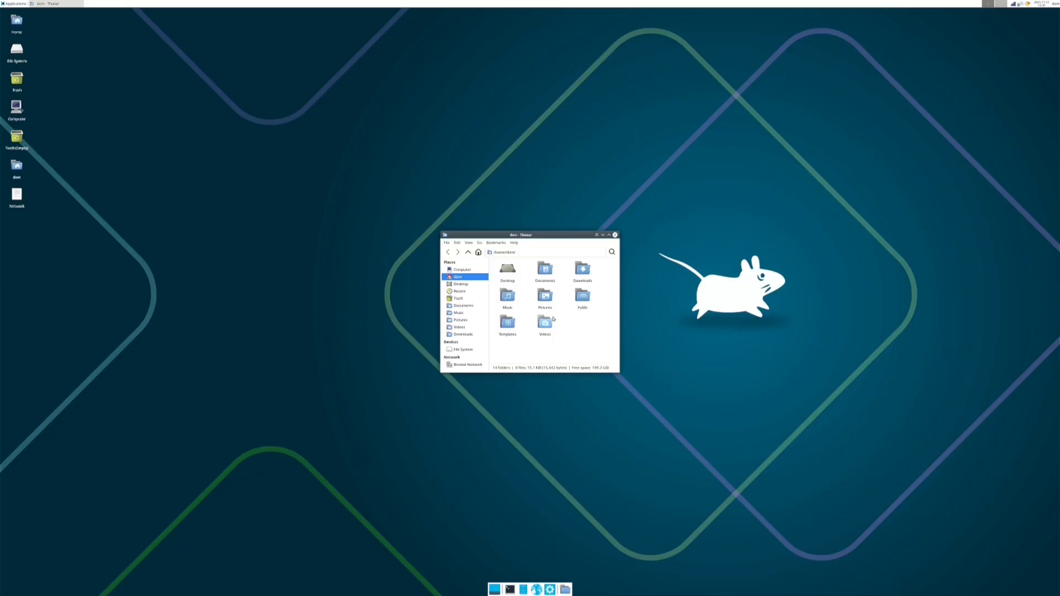
left_click(615, 235)
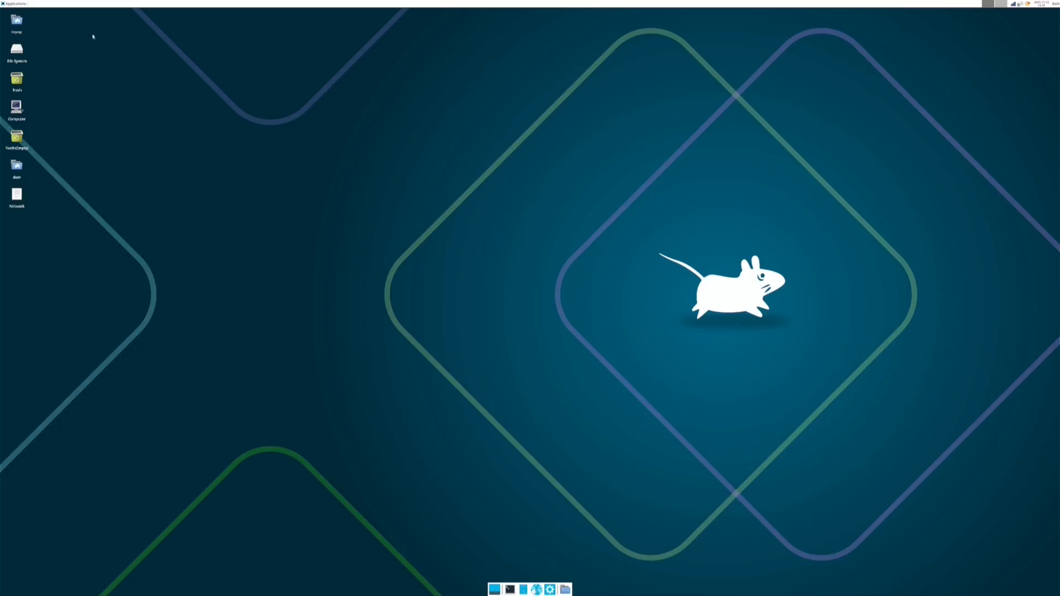
left_click(13, 5)
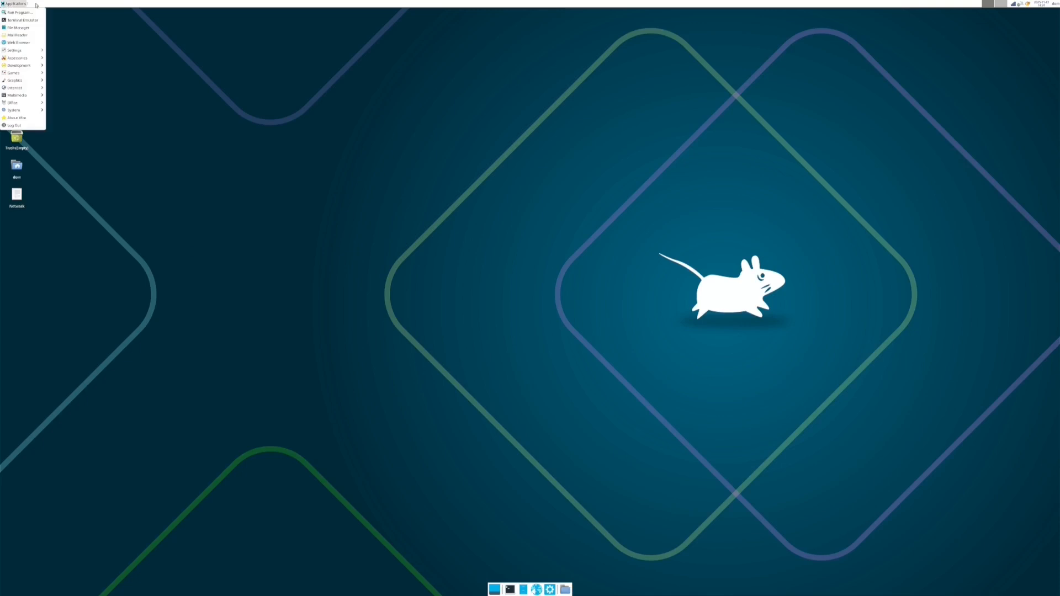
left_click(32, 5)
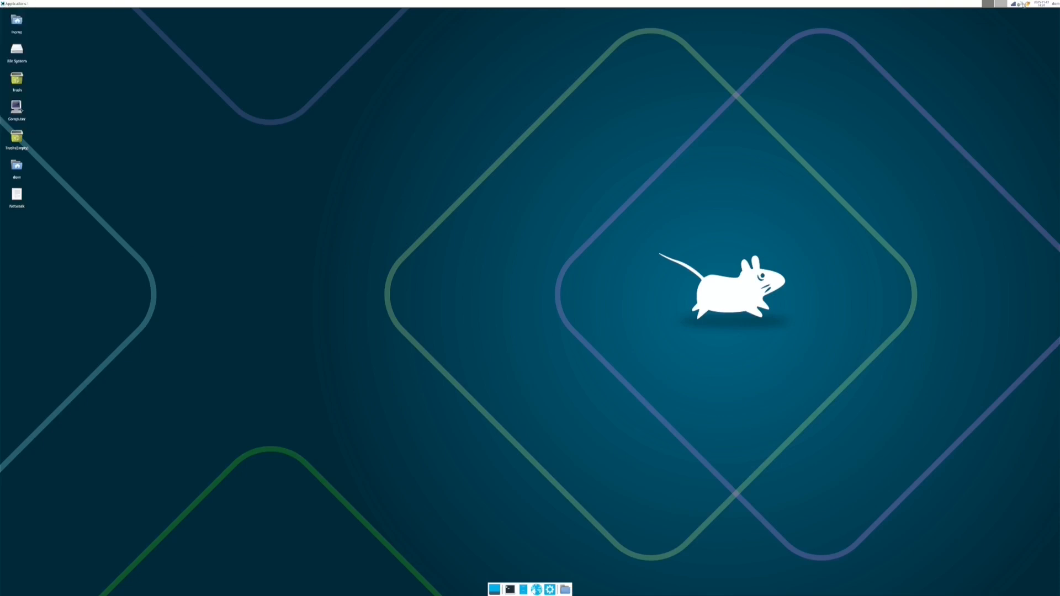
left_click(1055, 5)
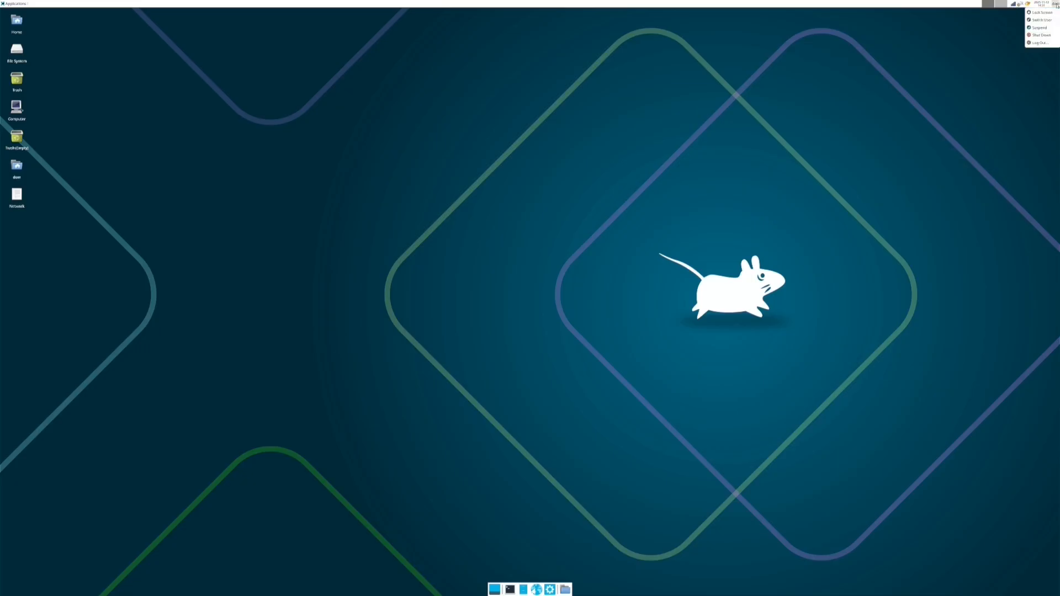
Log out of Xfce and sign back in using Xfce Session (Wayland) with the password
left_click(1043, 43)
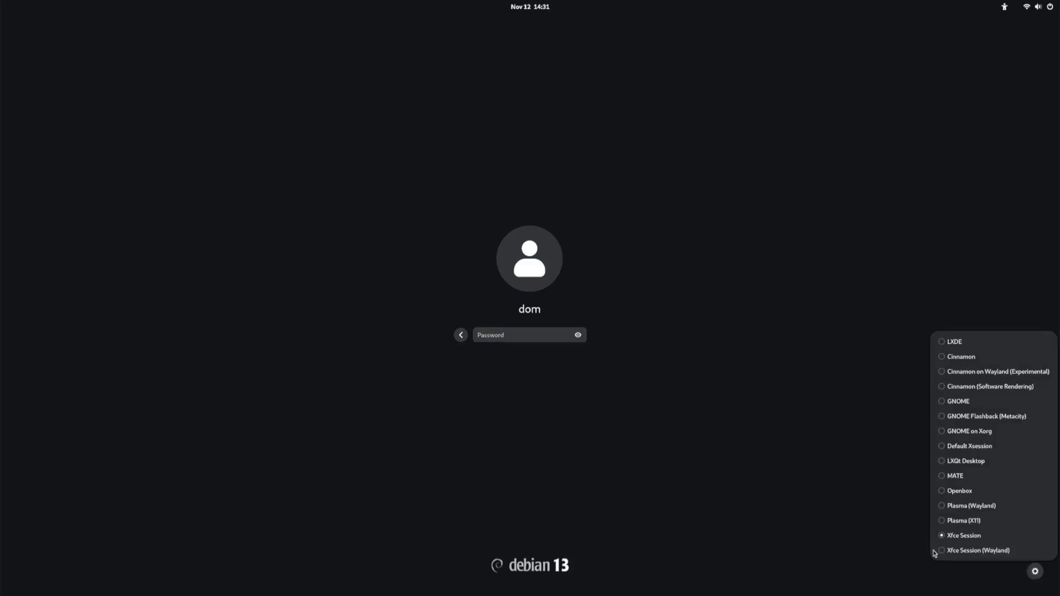
left_click(961, 551)
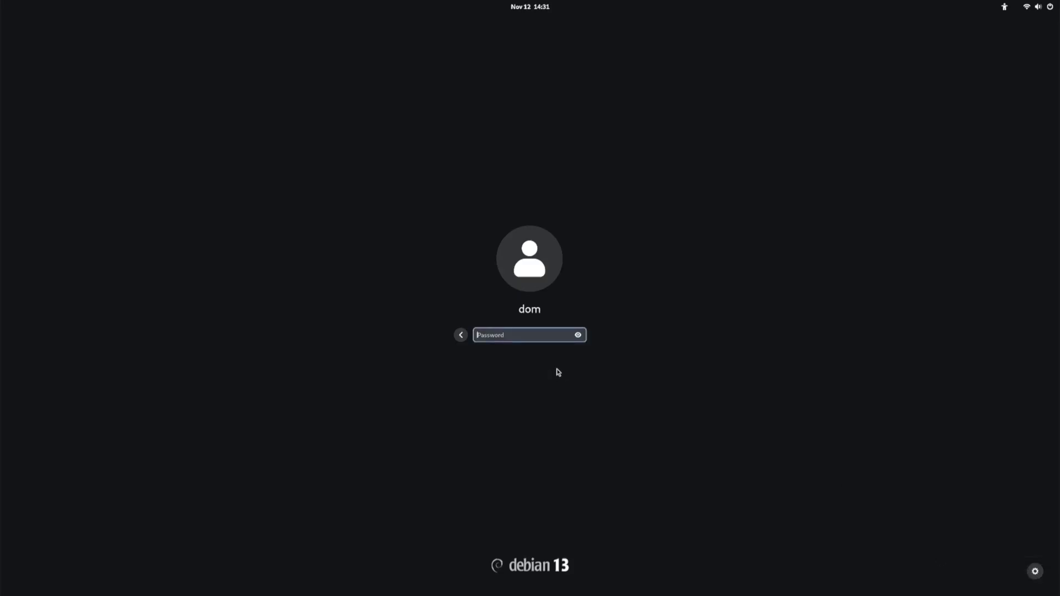
type("•••")
key("Return")
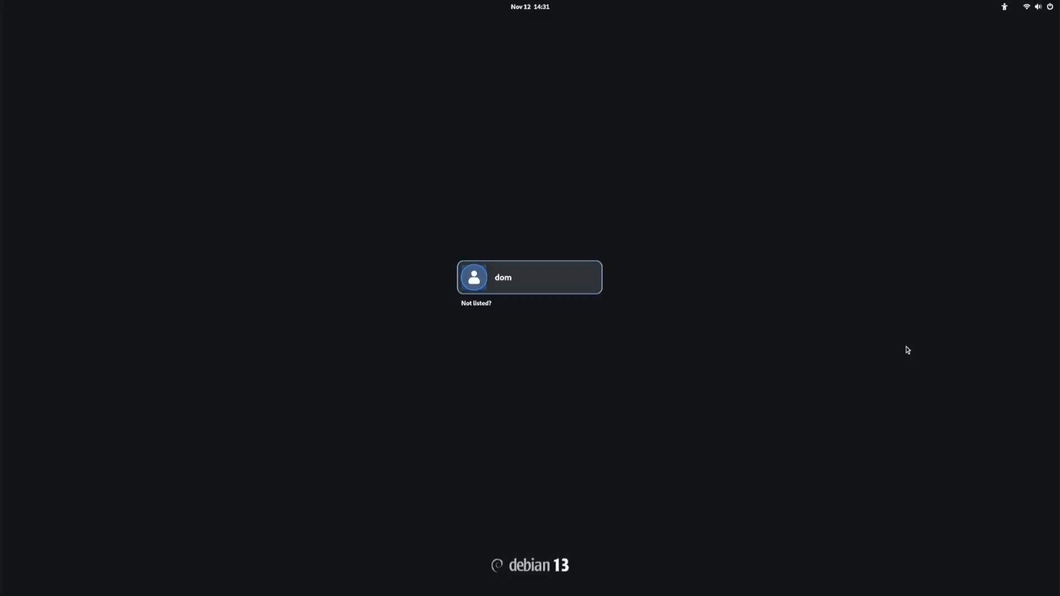
Open the user's password prompt, review the session list twice, then open the system quick settings
left_click(551, 289)
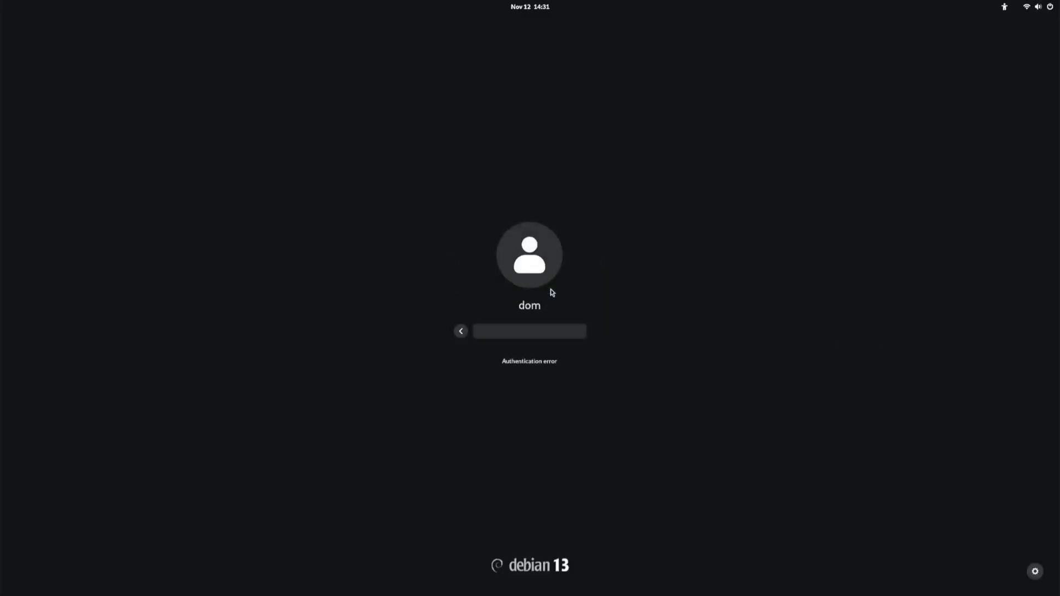
left_click(1036, 572)
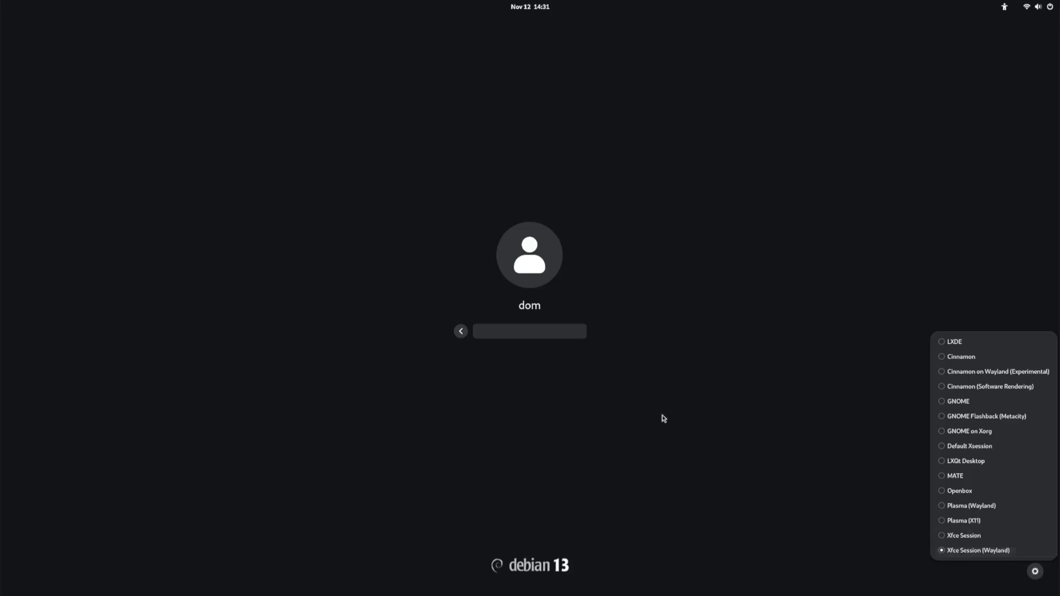
left_click(519, 330)
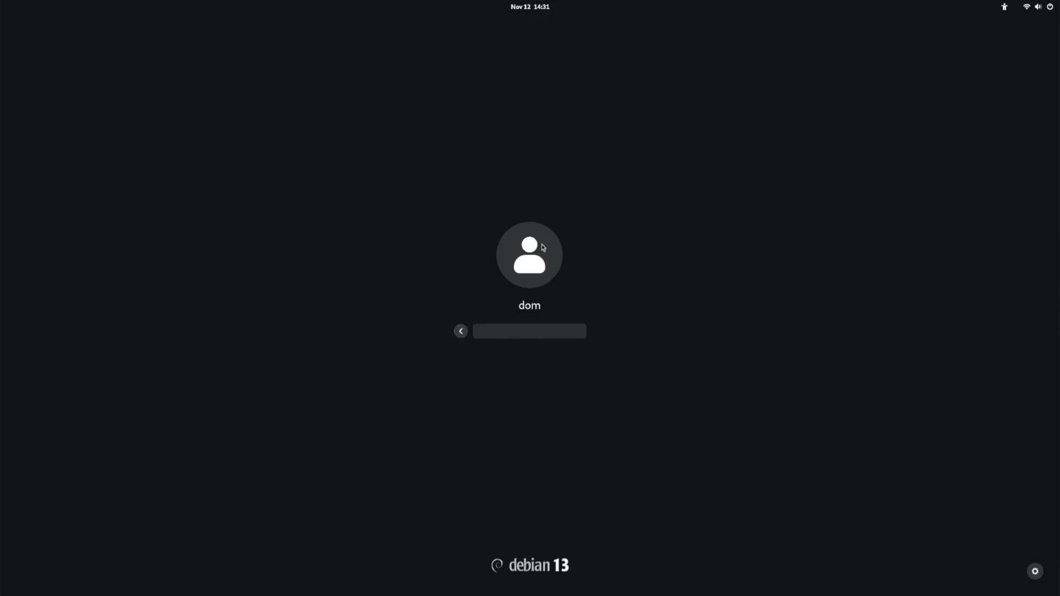
left_click(1035, 572)
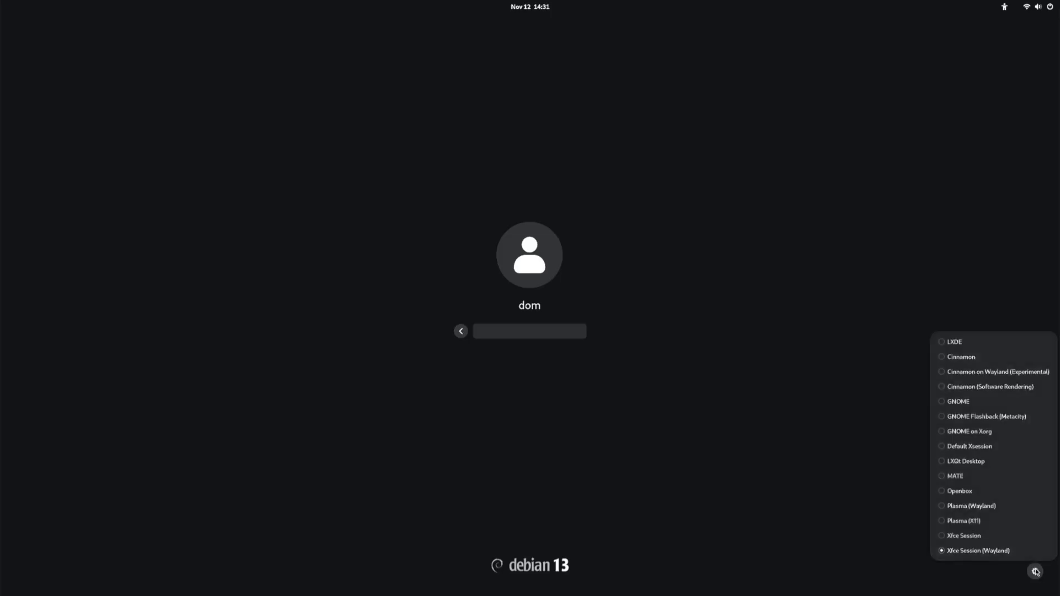
left_click(987, 540)
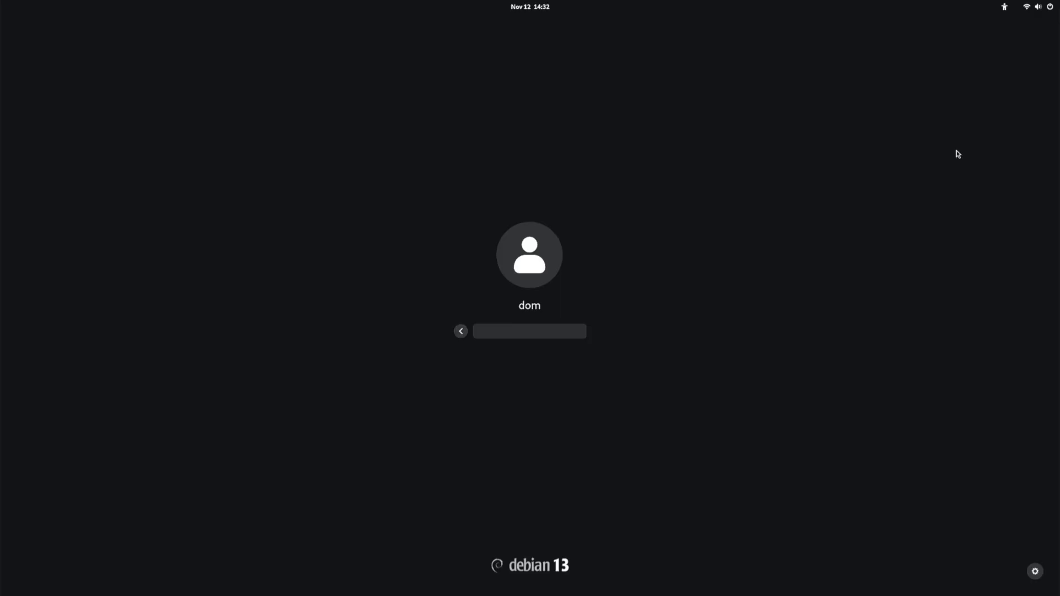
left_click(1052, 13)
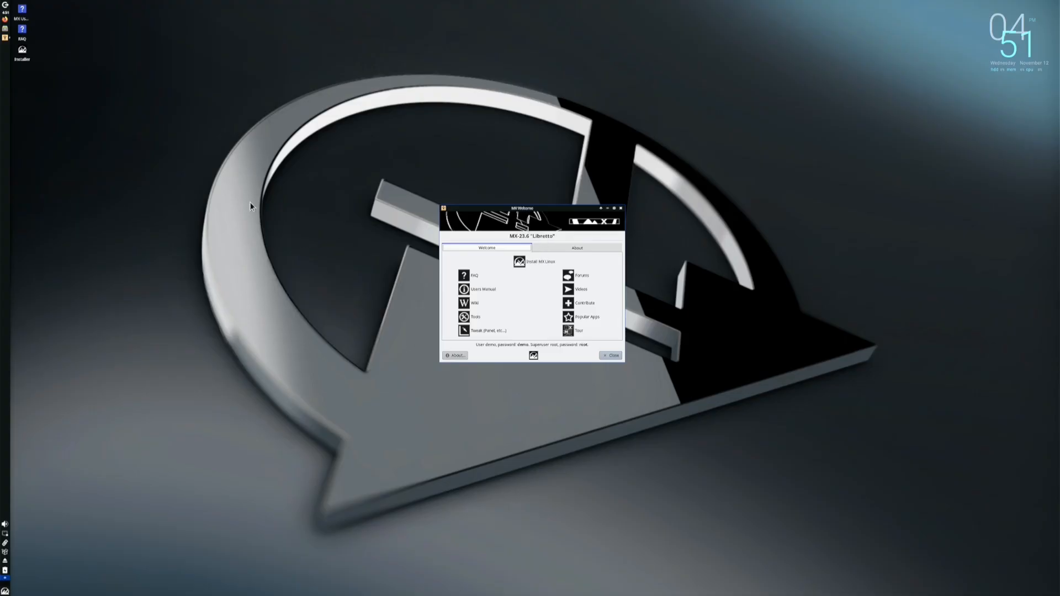
Launch Firefox from the left panel of the MX Linux desktop
left_click(136, 427)
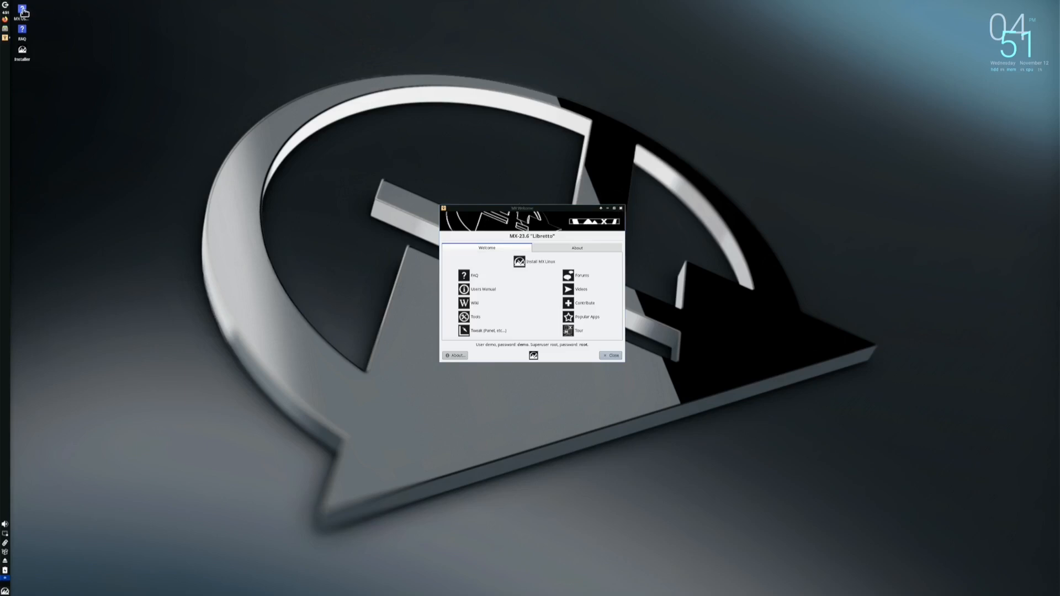
left_click(6, 20)
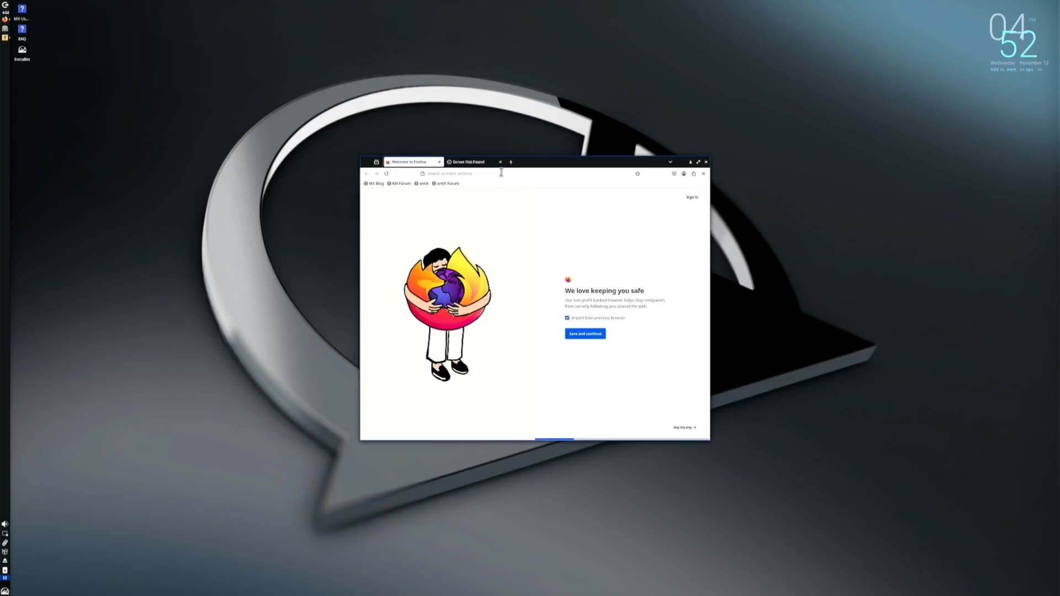
Try loading youtu.be in Firefox, then close the browser after the server-not-found error
mouse_move(491, 164)
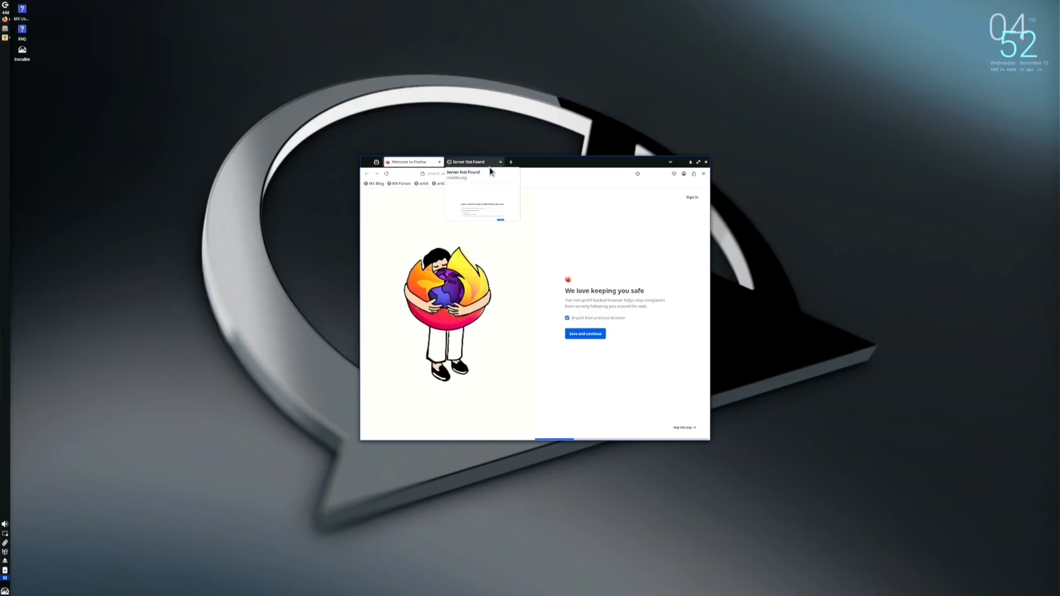
left_click(529, 175)
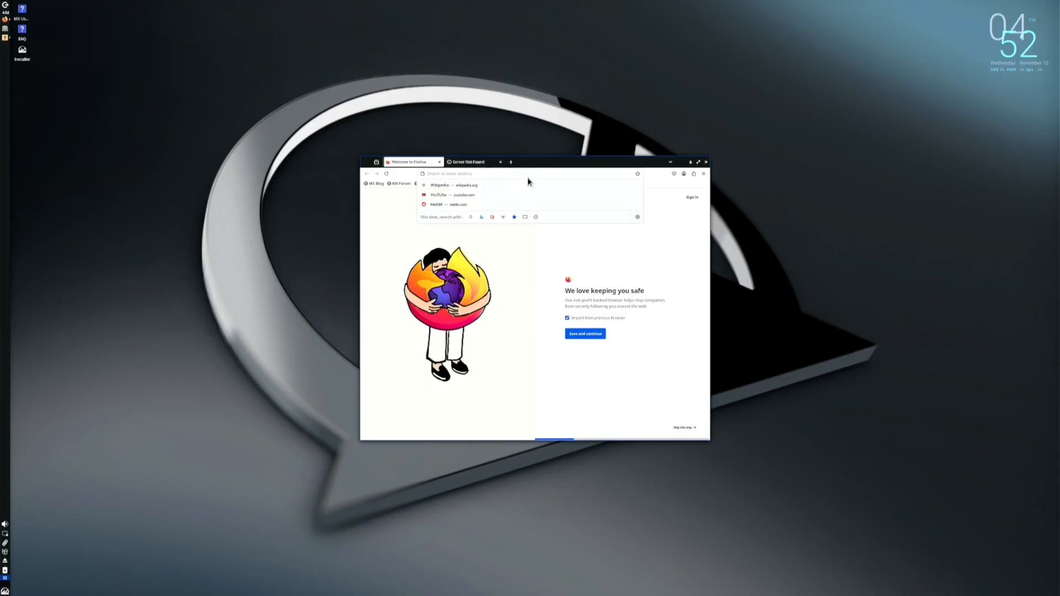
type("youtu")
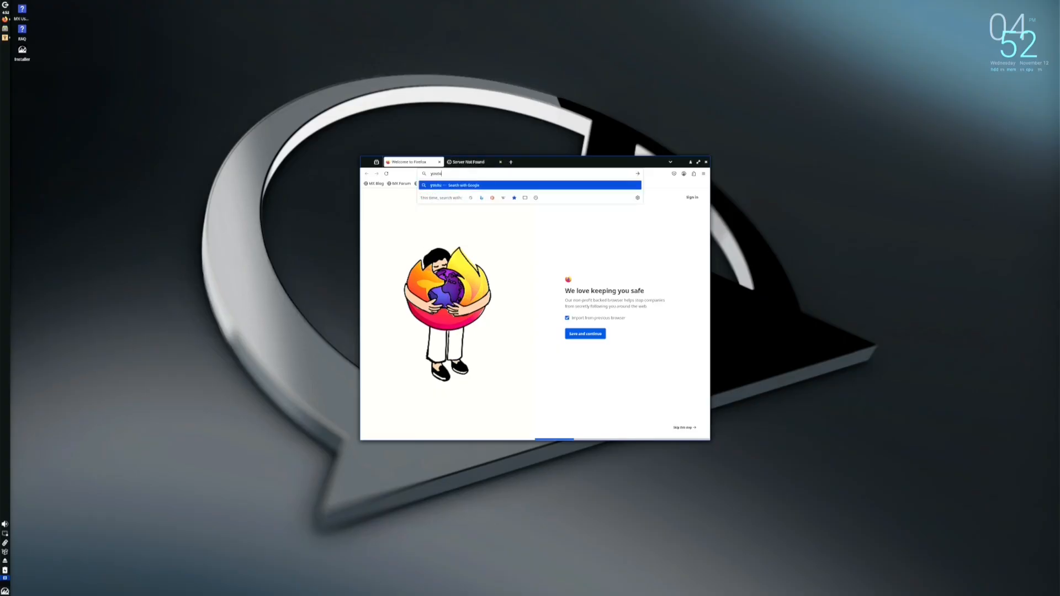
type(".be")
key("Return")
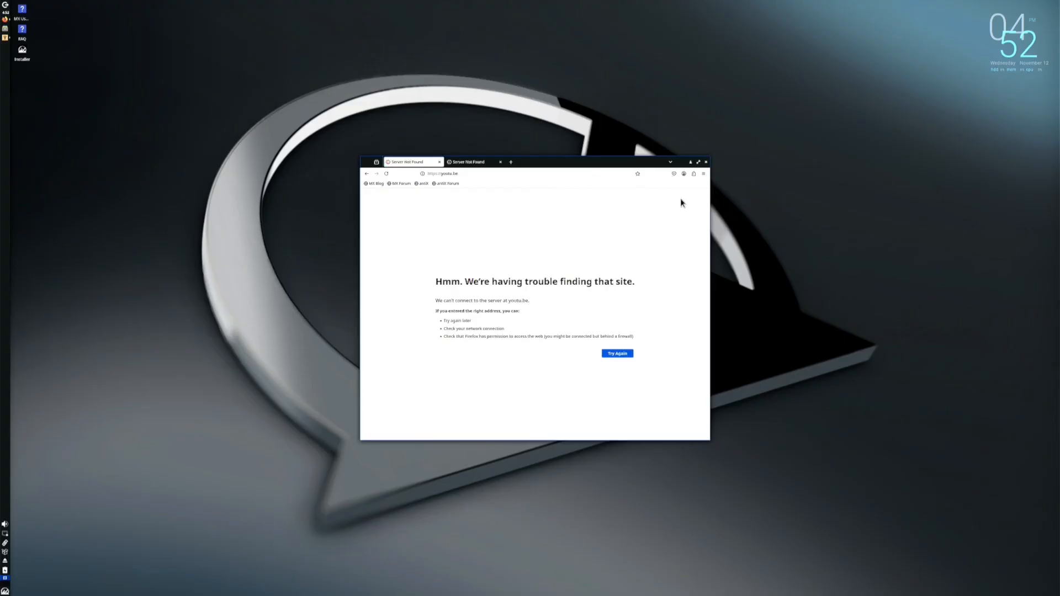
left_click(705, 162)
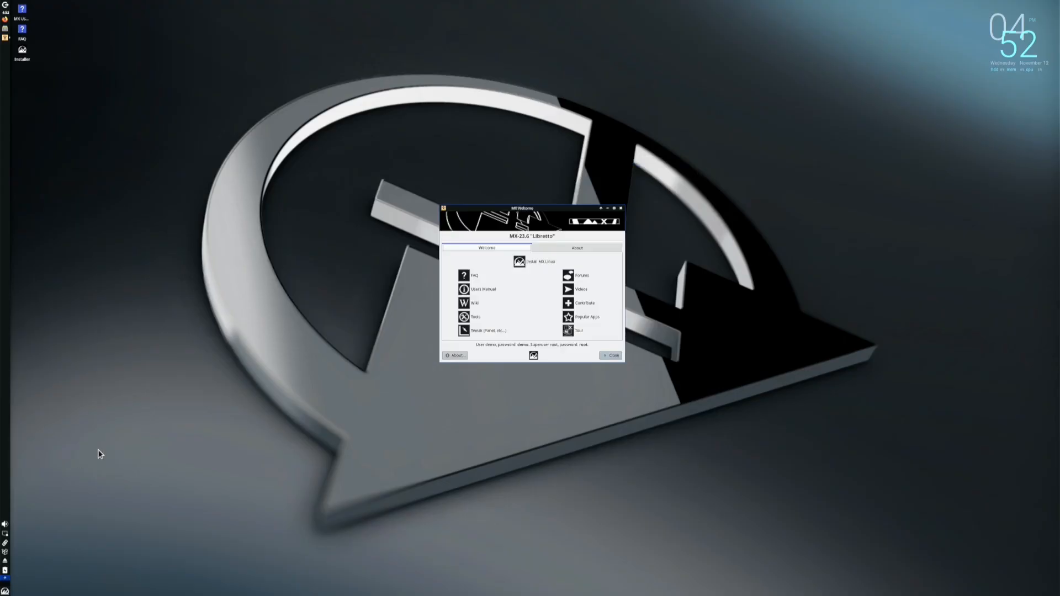
From the network tray list, look at the hidden Wi-Fi network form, then close it
left_click(5, 534)
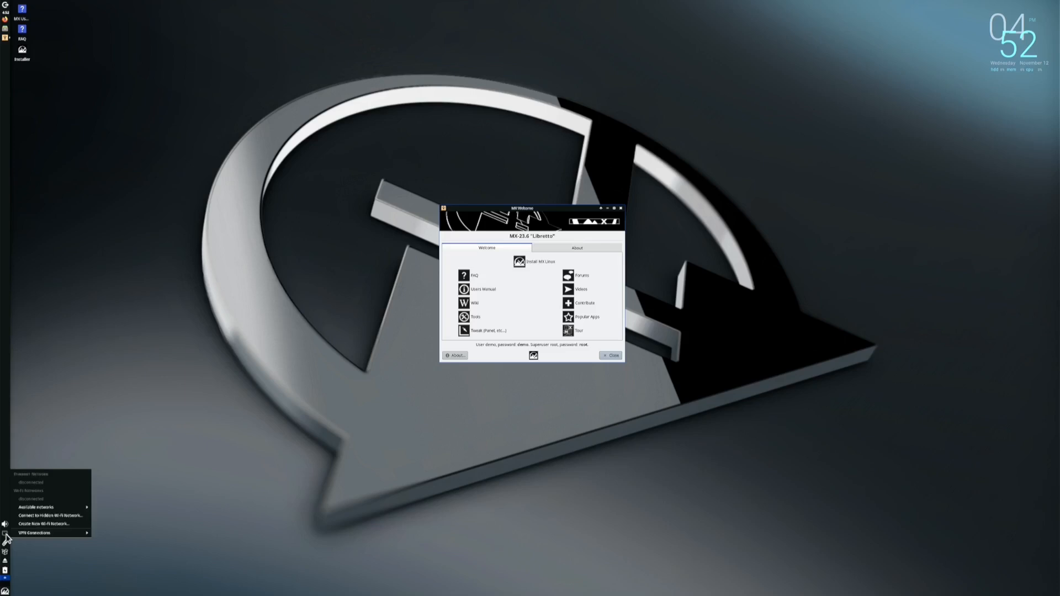
left_click(41, 517)
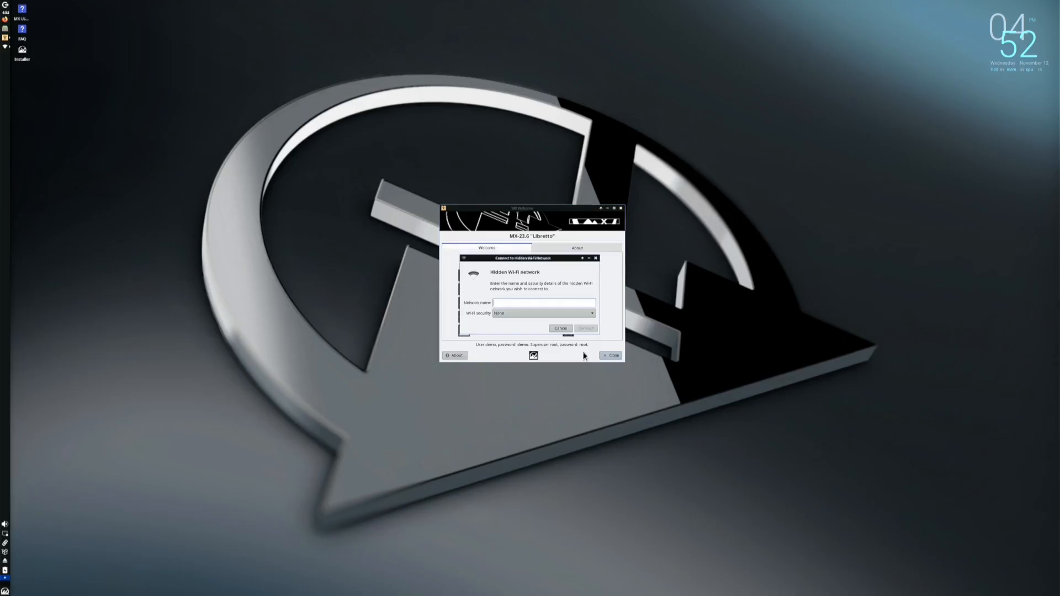
left_click(596, 258)
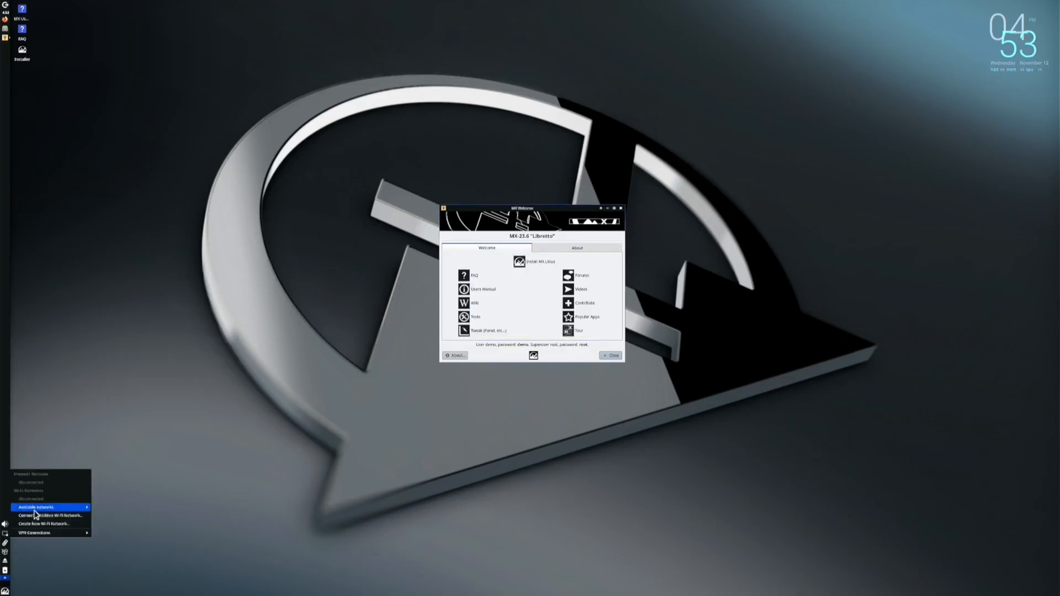
Join an available Wi-Fi network by entering its password and connecting
mouse_move(36, 508)
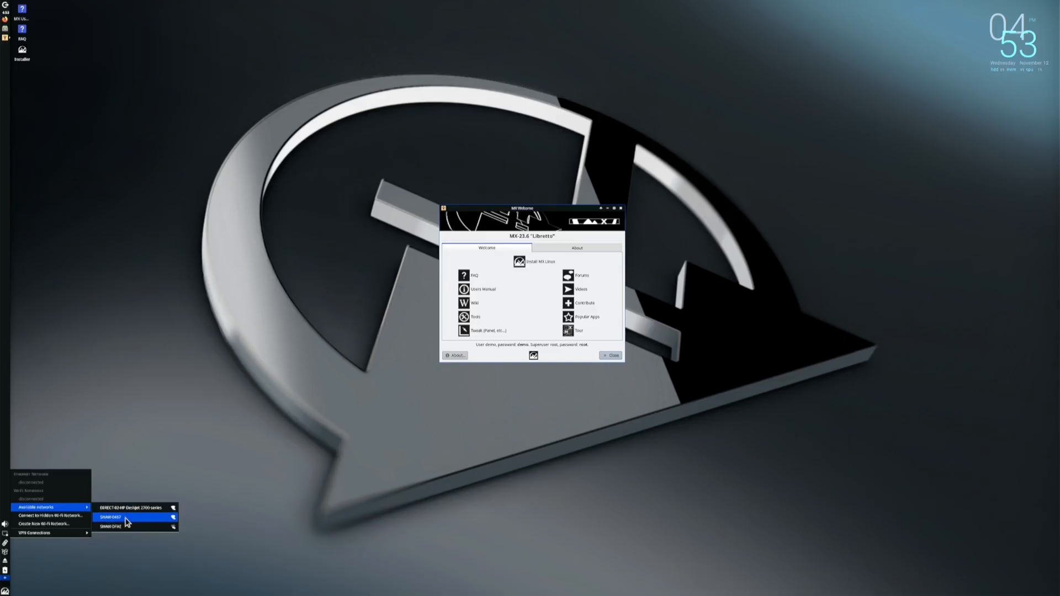
left_click(128, 522)
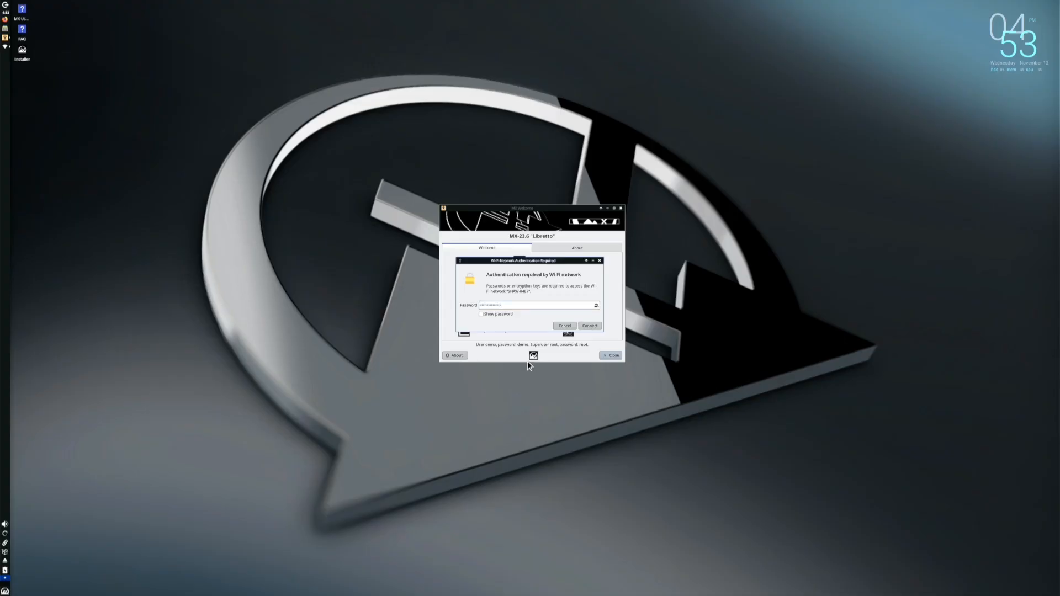
left_click(590, 326)
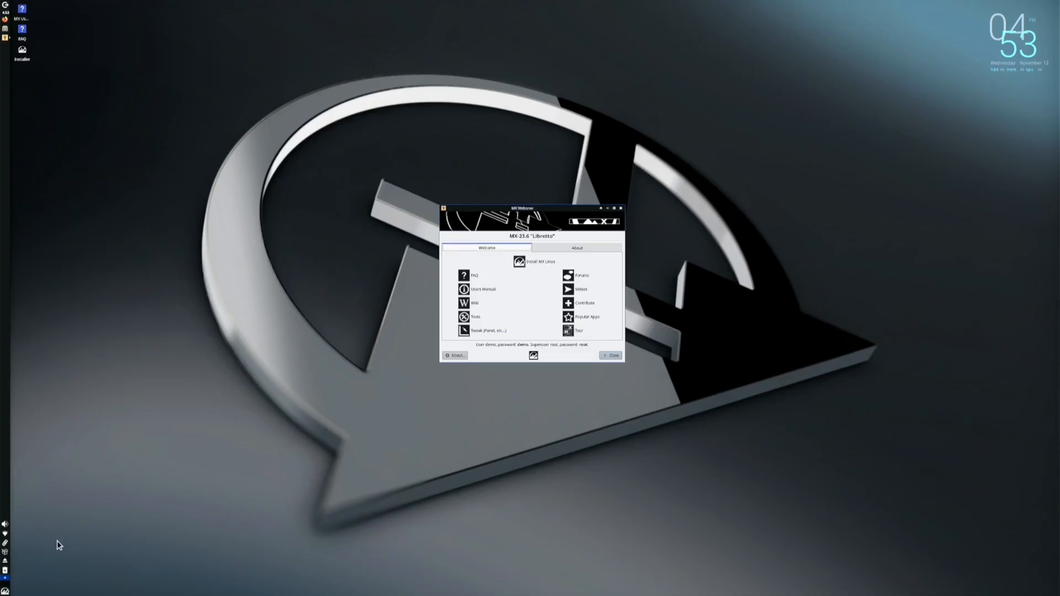
left_click(5, 571)
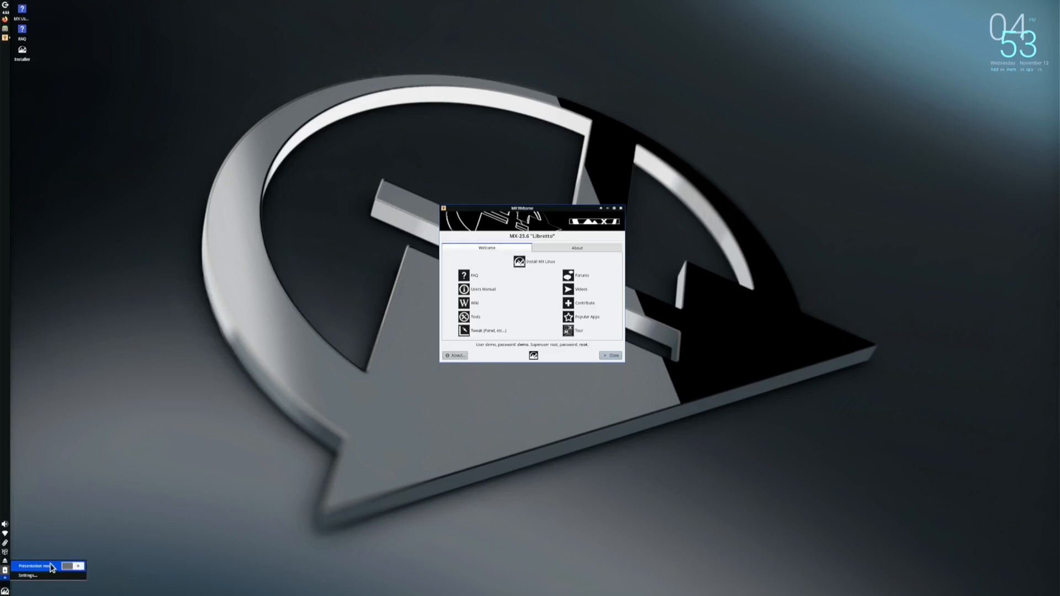
left_click(139, 512)
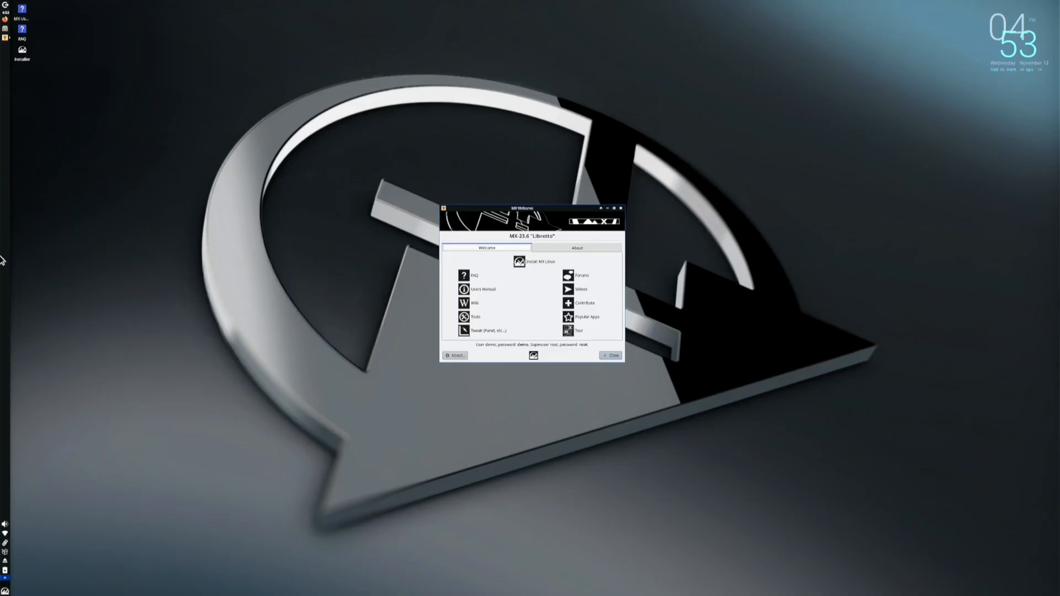
right_click(297, 291)
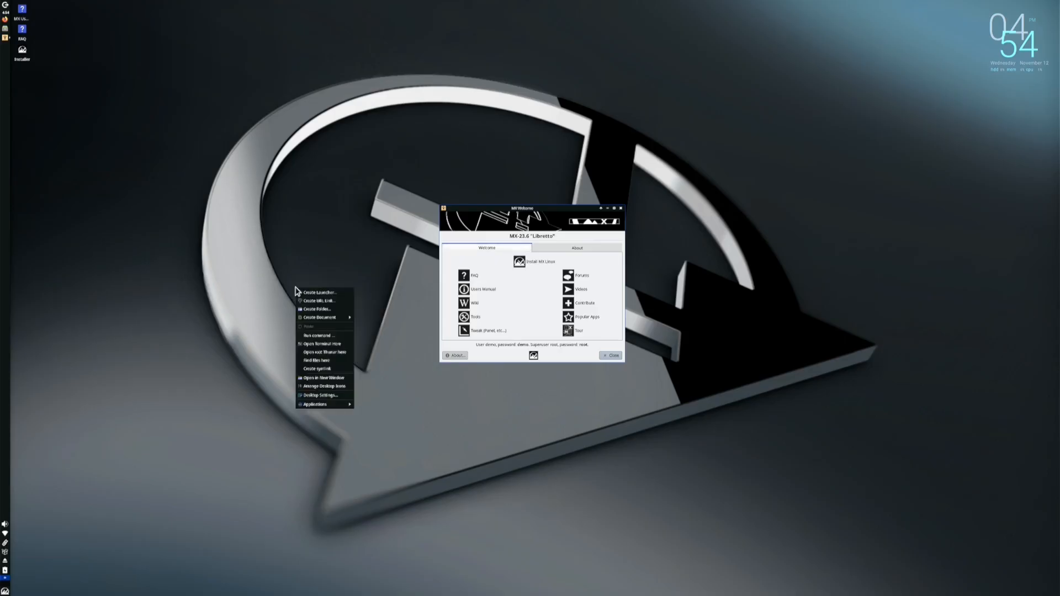
mouse_move(320, 319)
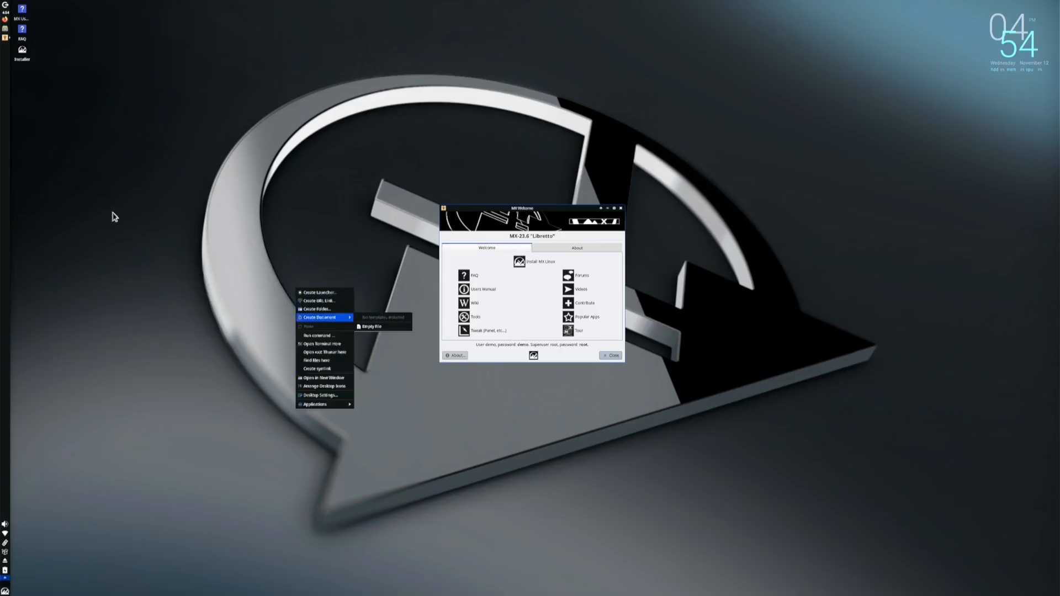
left_click(130, 114)
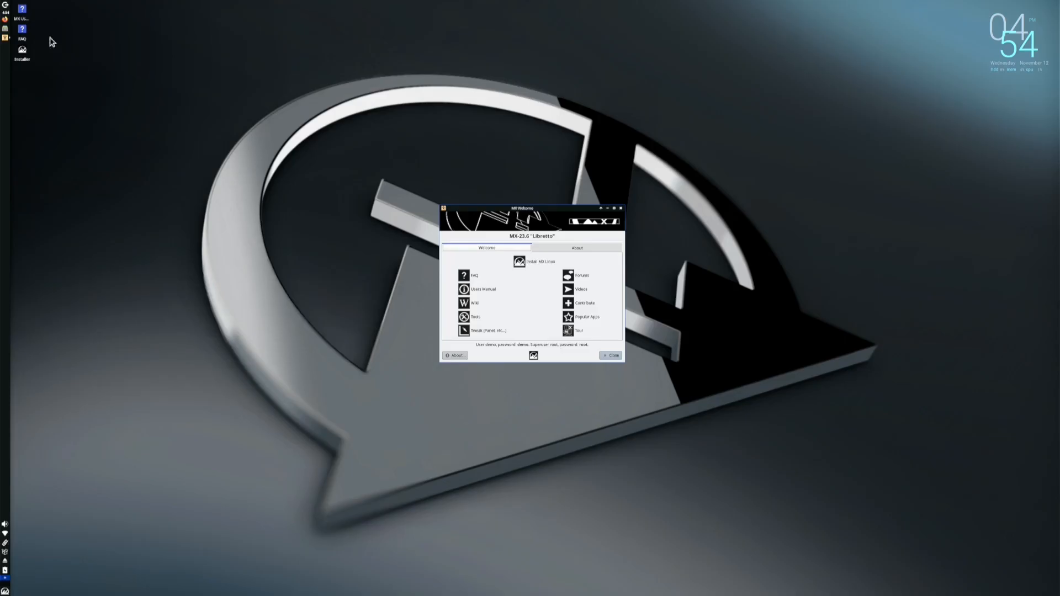
left_click(6, 29)
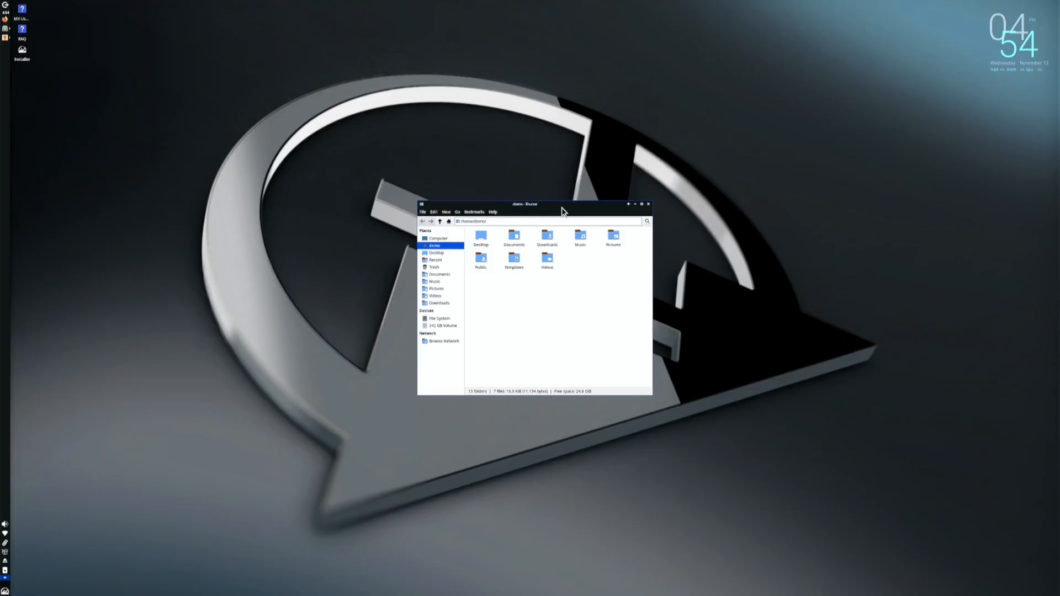
left_click_drag(563, 211, 384, 187)
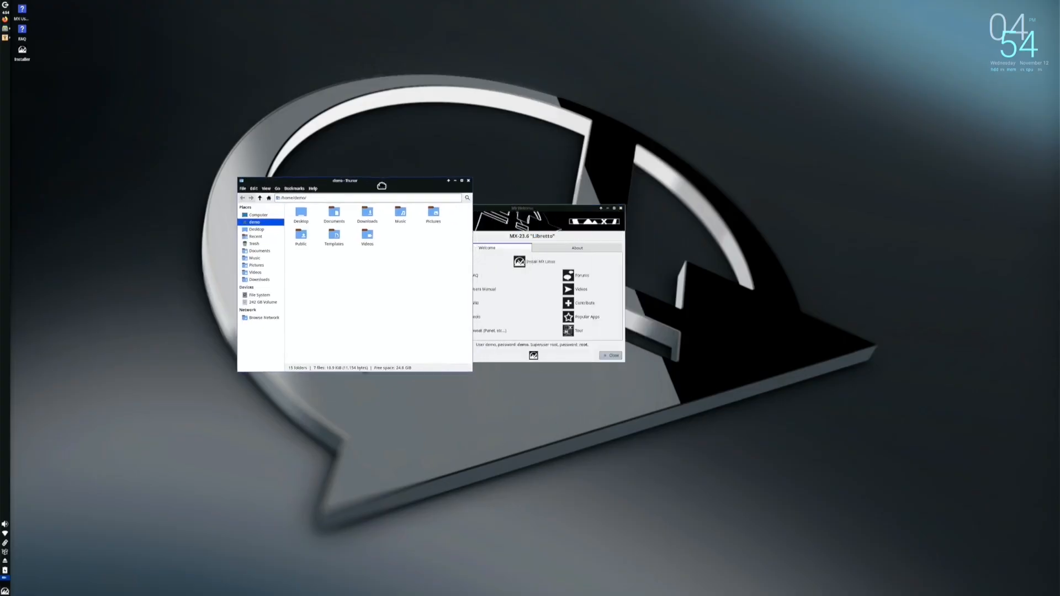
left_click(468, 181)
mouse_move(5, 35)
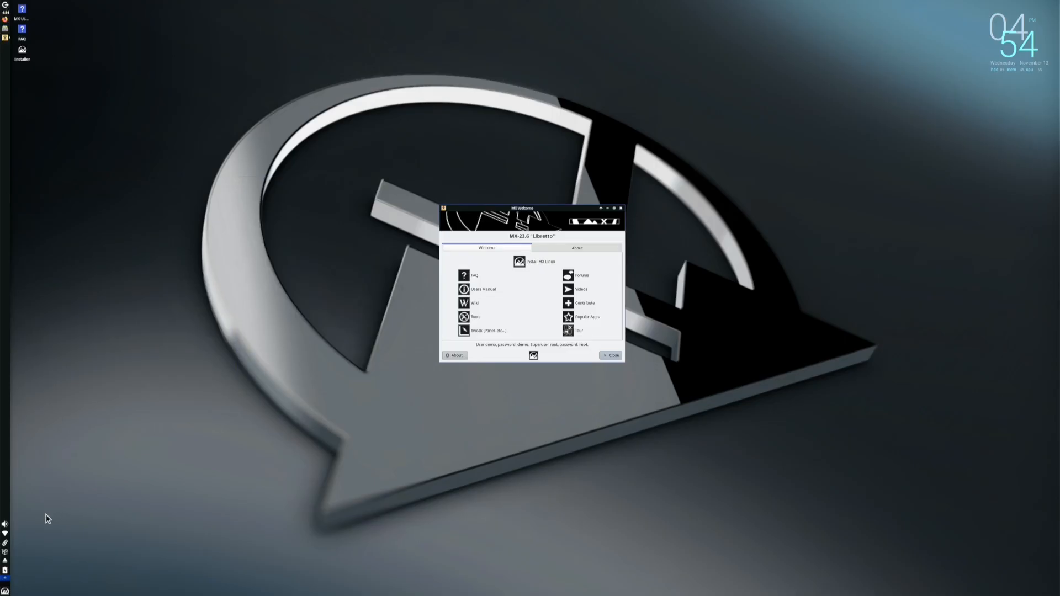
Launch LibreOffice Writer from the Whisker menu's Office category
left_click(5, 591)
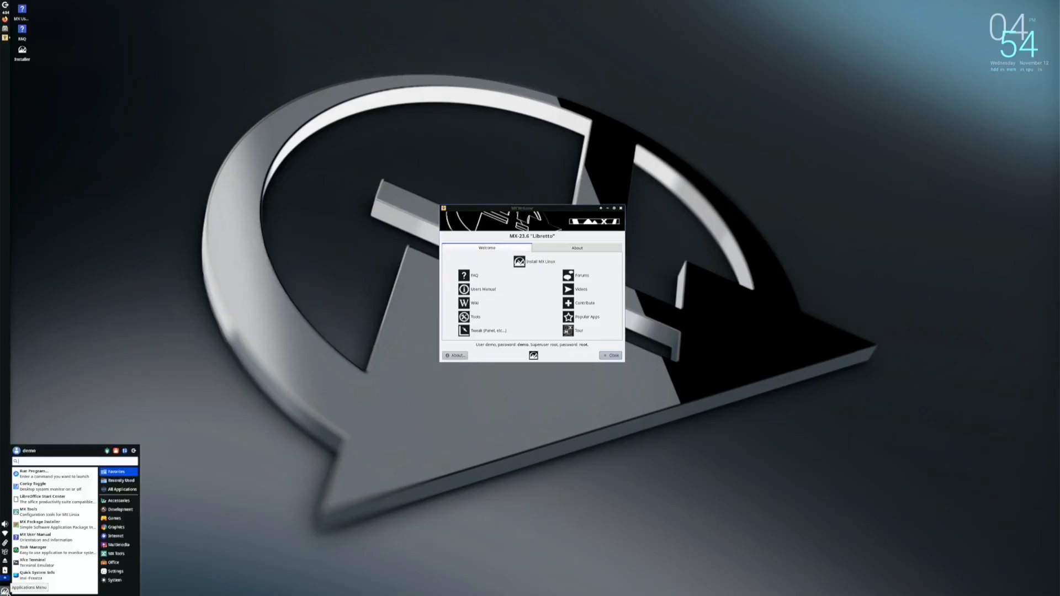
left_click(115, 546)
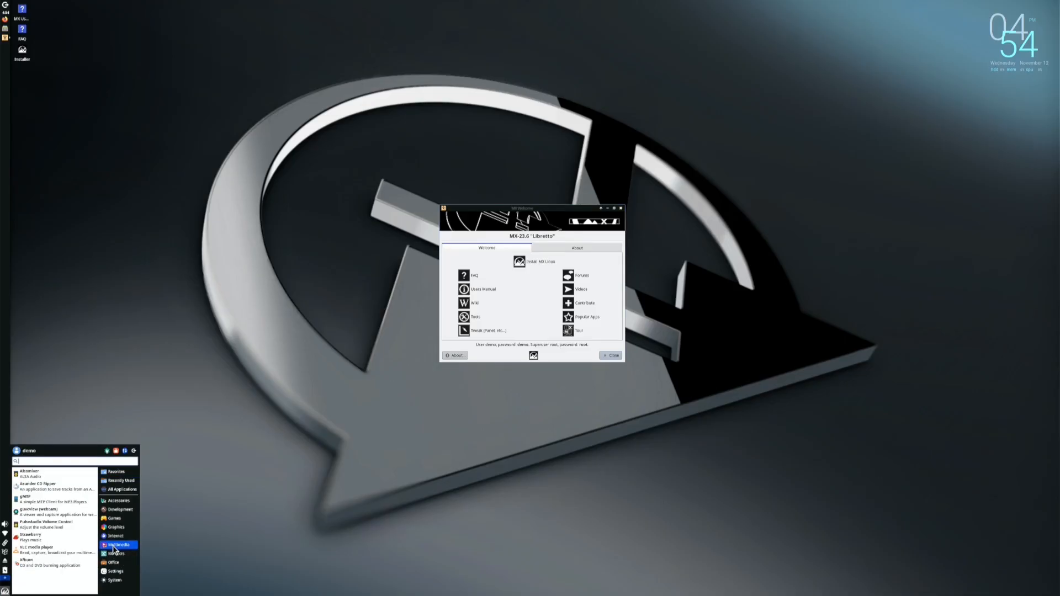
left_click(114, 562)
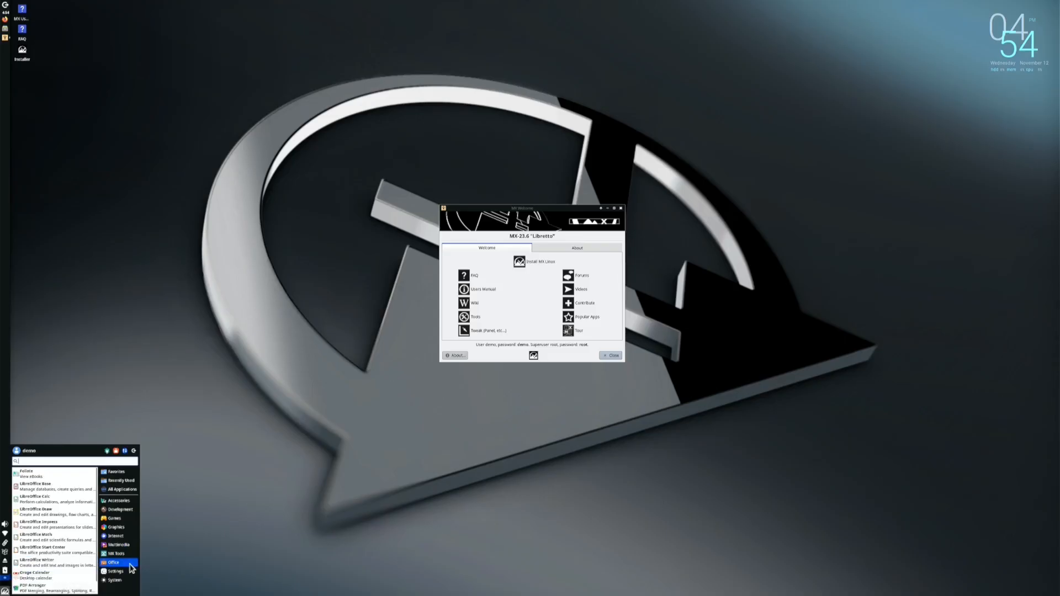
left_click(69, 563)
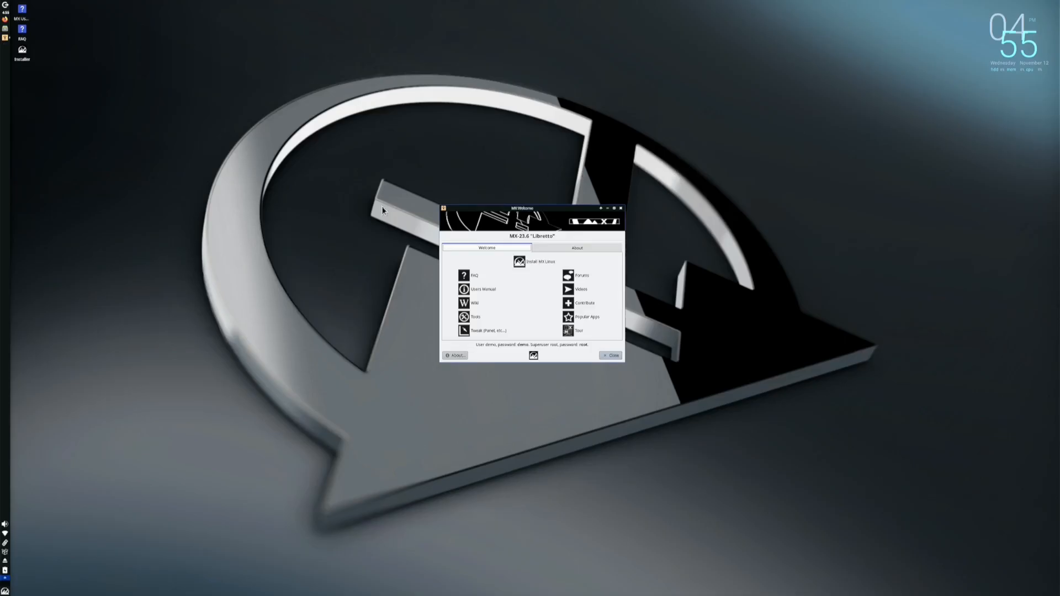
Start Install MX Linux from MX Welcome so the installation media check begins
left_click(535, 263)
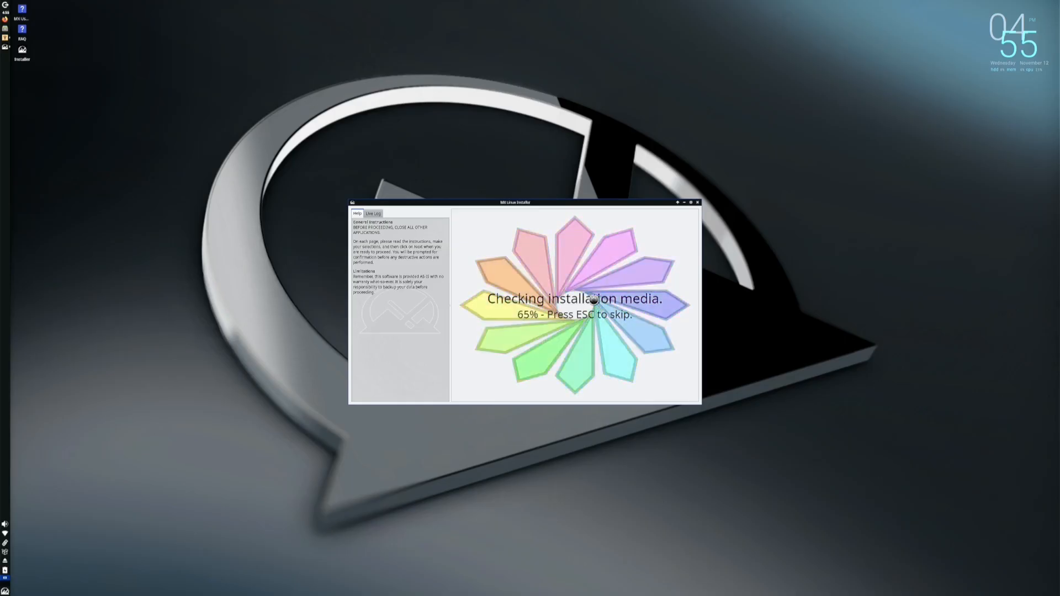
right_click(170, 320)
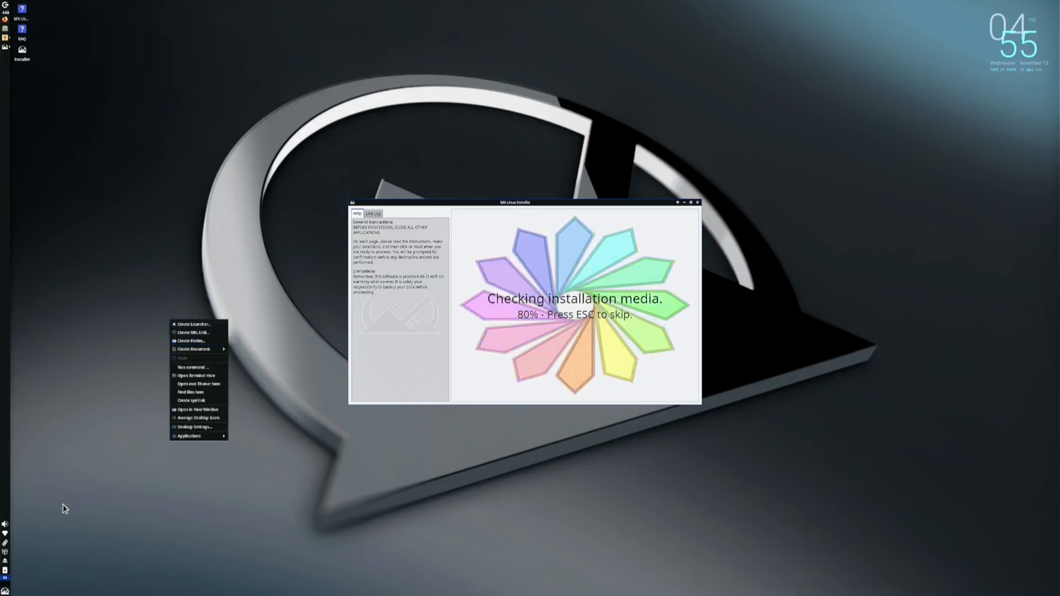
left_click(6, 593)
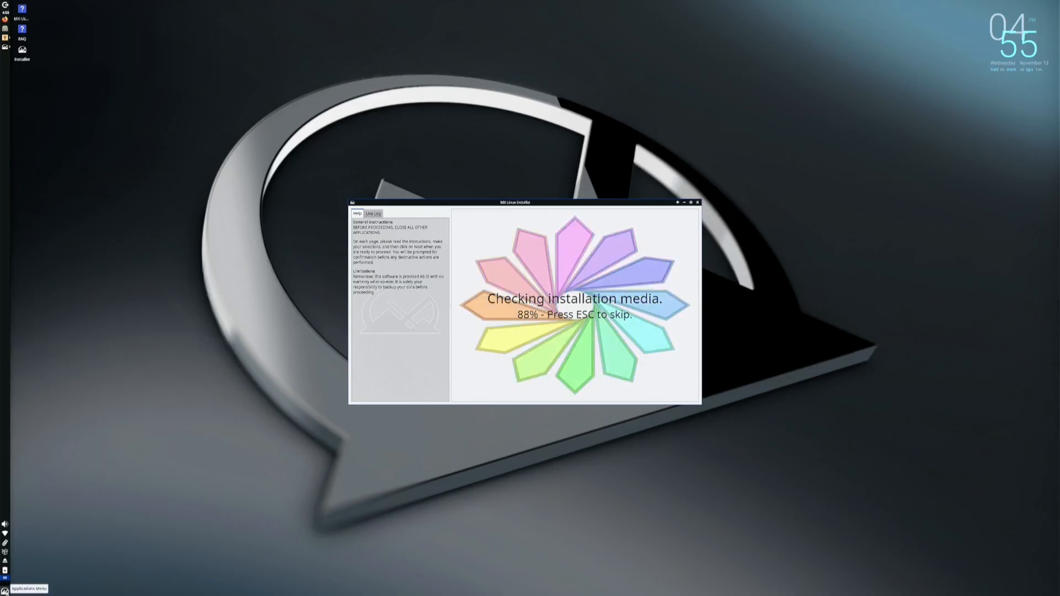
Open a blank LibreOffice Writer document from the Whisker menu's Office category
left_click(5, 593)
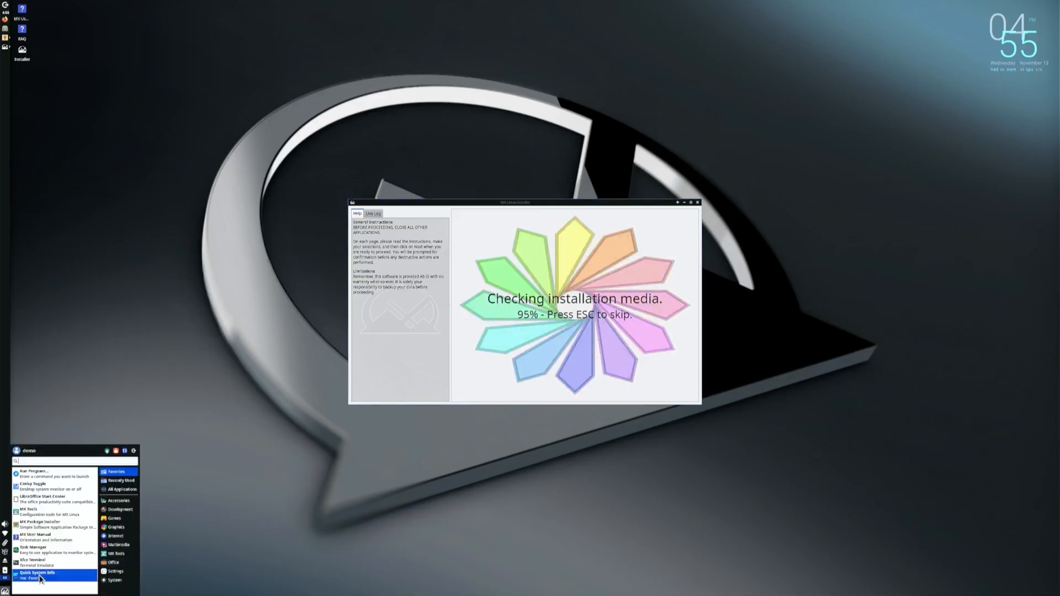
left_click(114, 562)
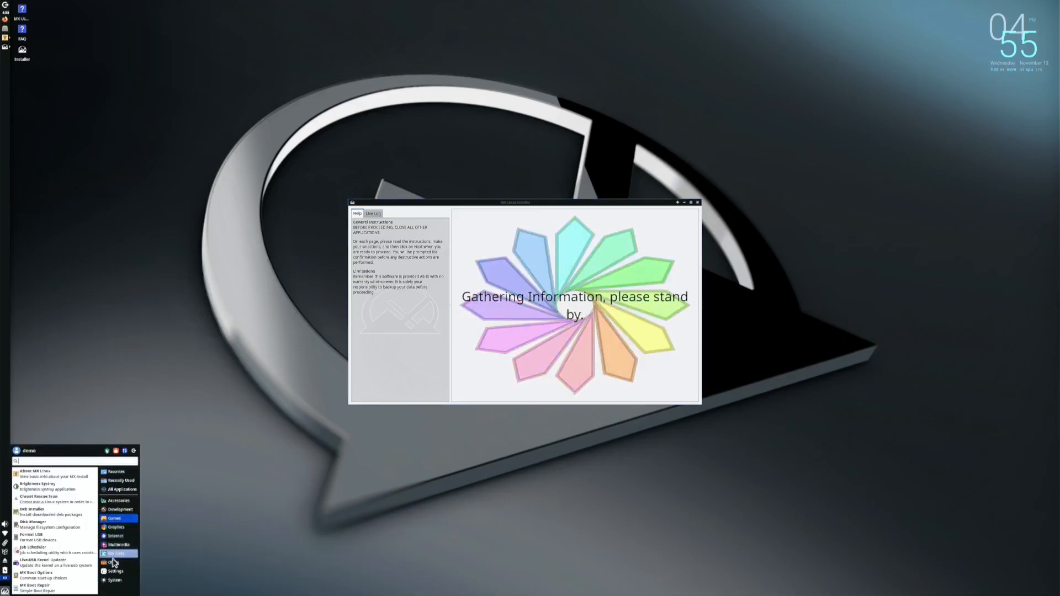
left_click(76, 564)
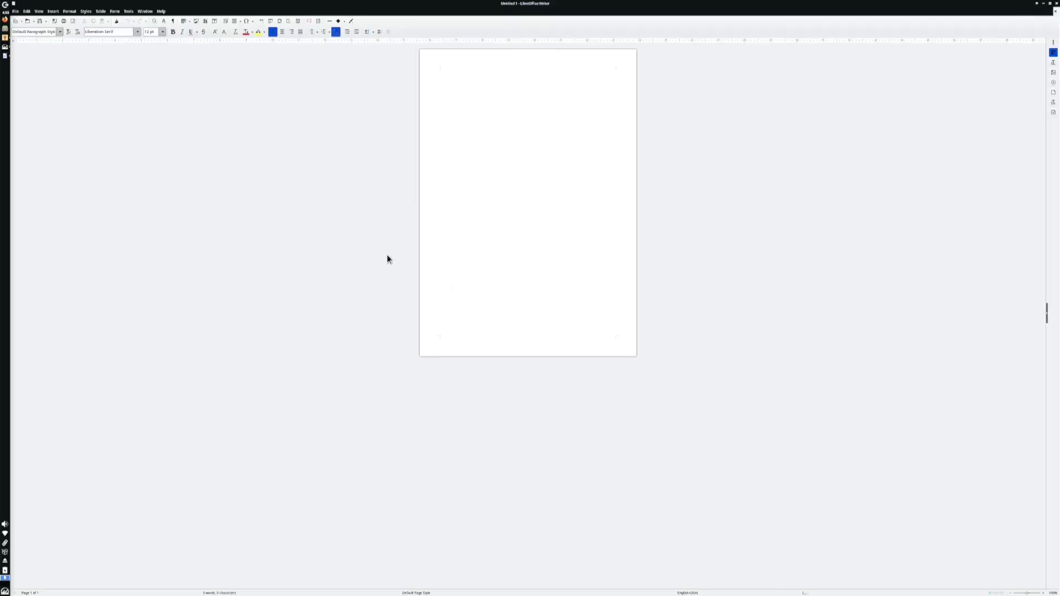
Exit LibreOffice Writer from the File menu, returning to the MX Linux Installer
left_click(15, 11)
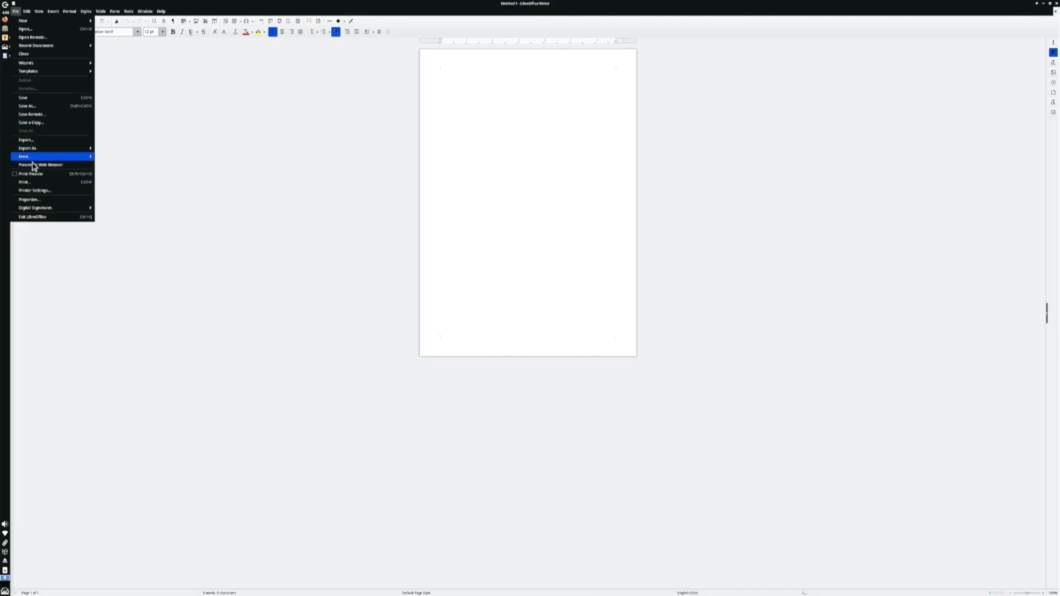
left_click(36, 182)
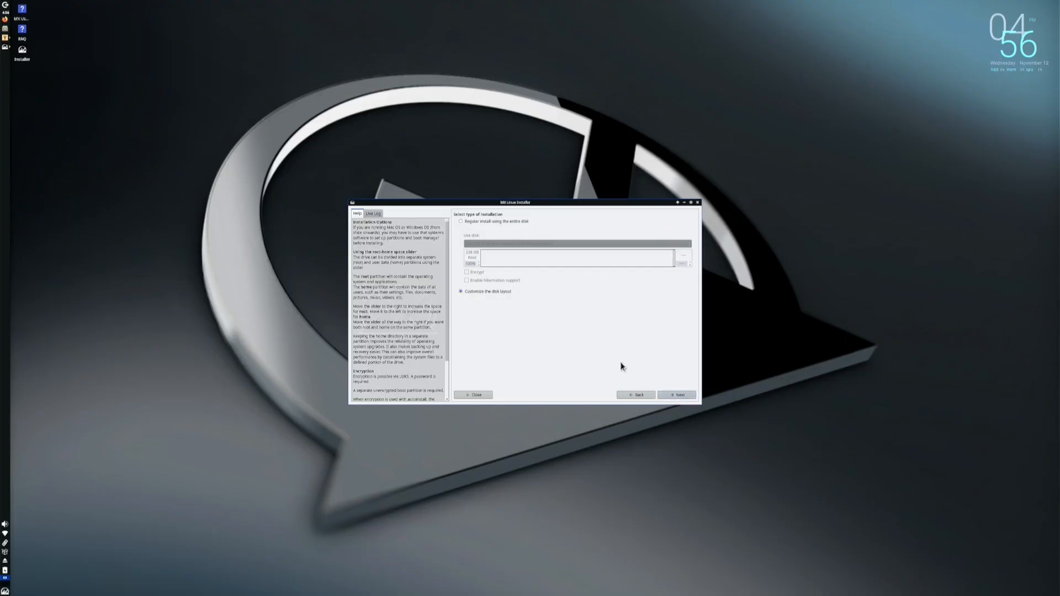
Select 'Regular install using the entire disk', then confirm to begin formatting and installing
left_click(460, 222)
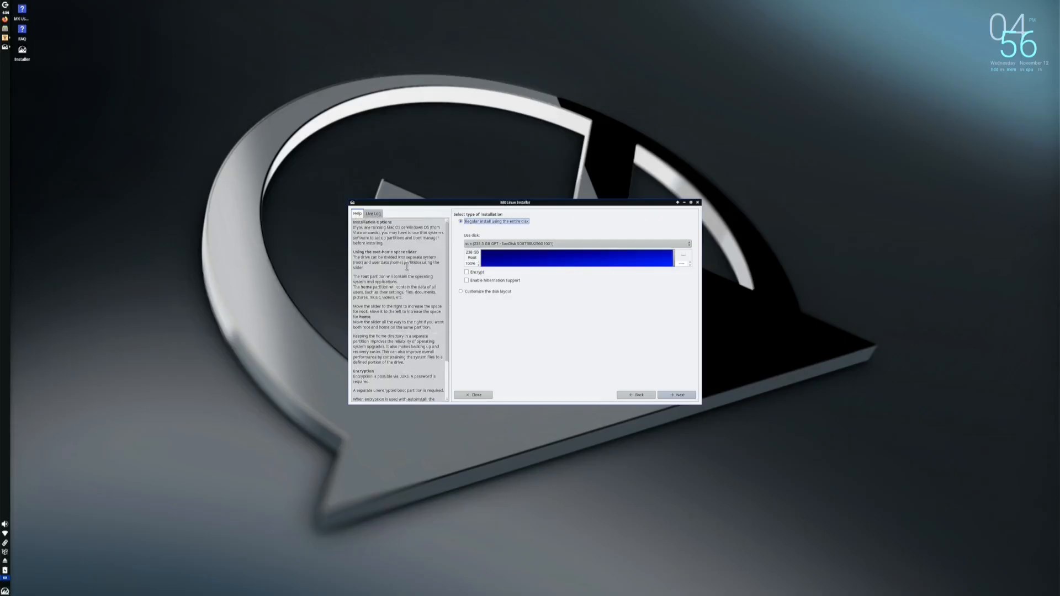
left_click(683, 394)
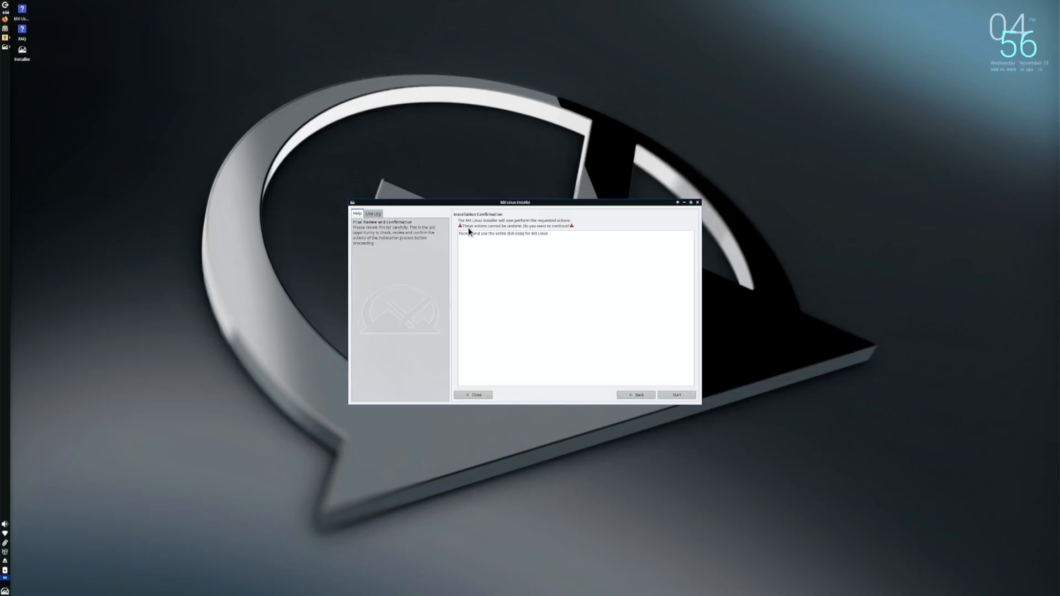
left_click(677, 396)
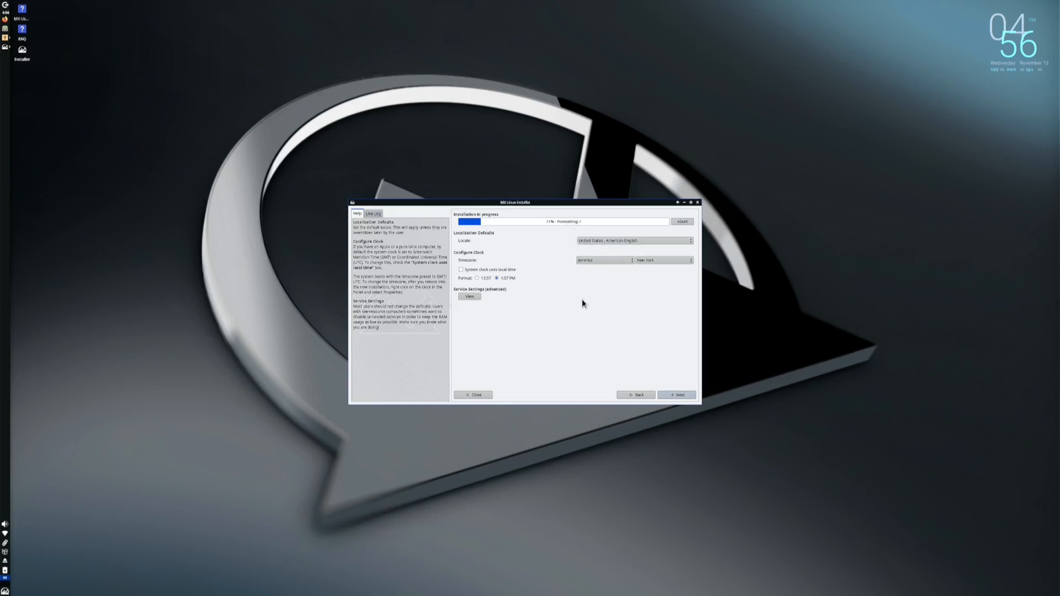
Set the timezone to America / Edmonton and proceed to the Default User Account page
left_click(689, 262)
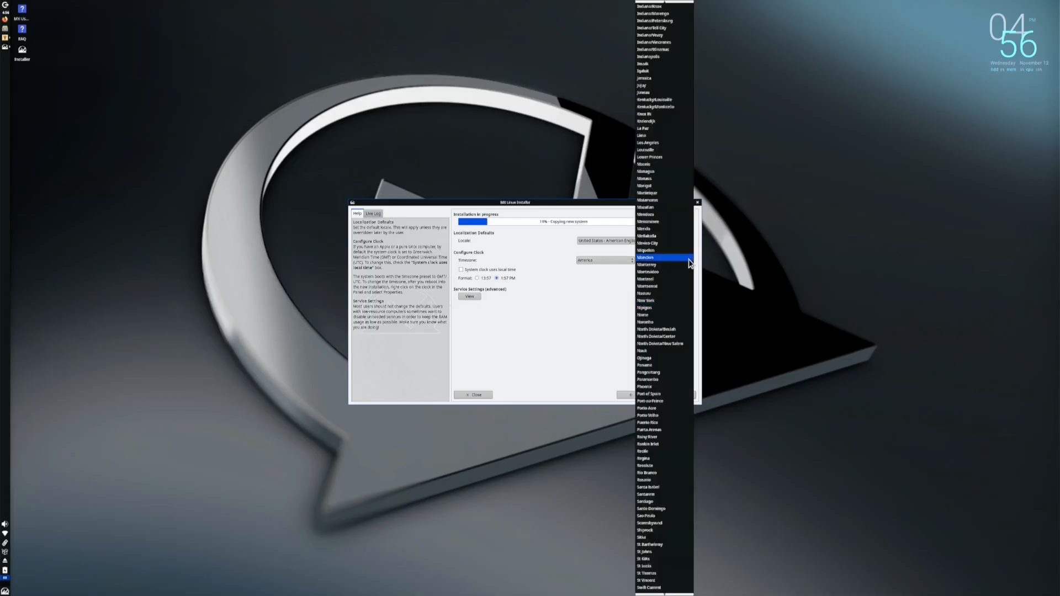
scroll(688, 259, "up", 10)
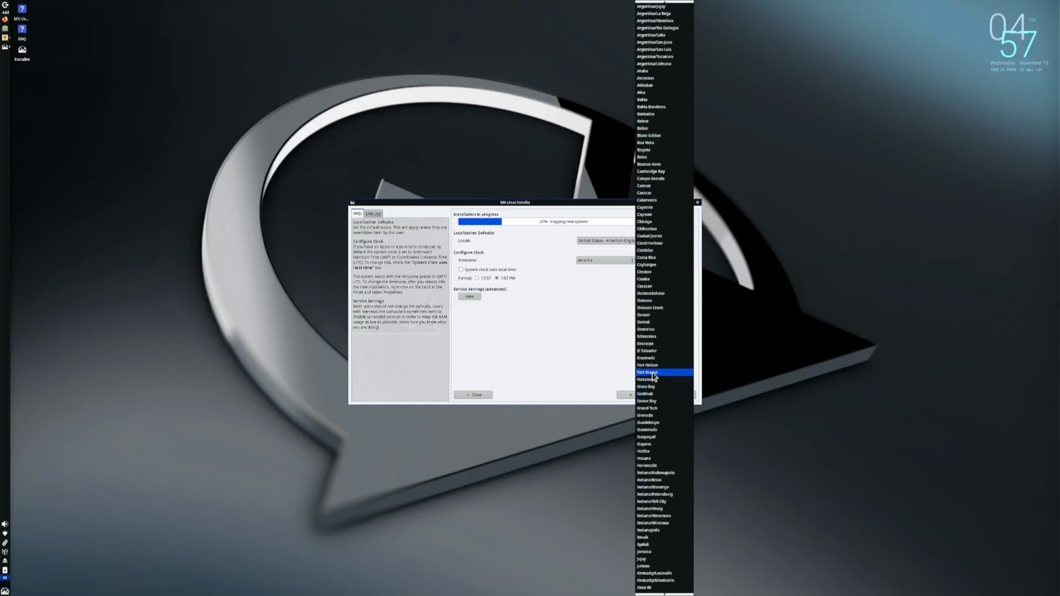
left_click(652, 338)
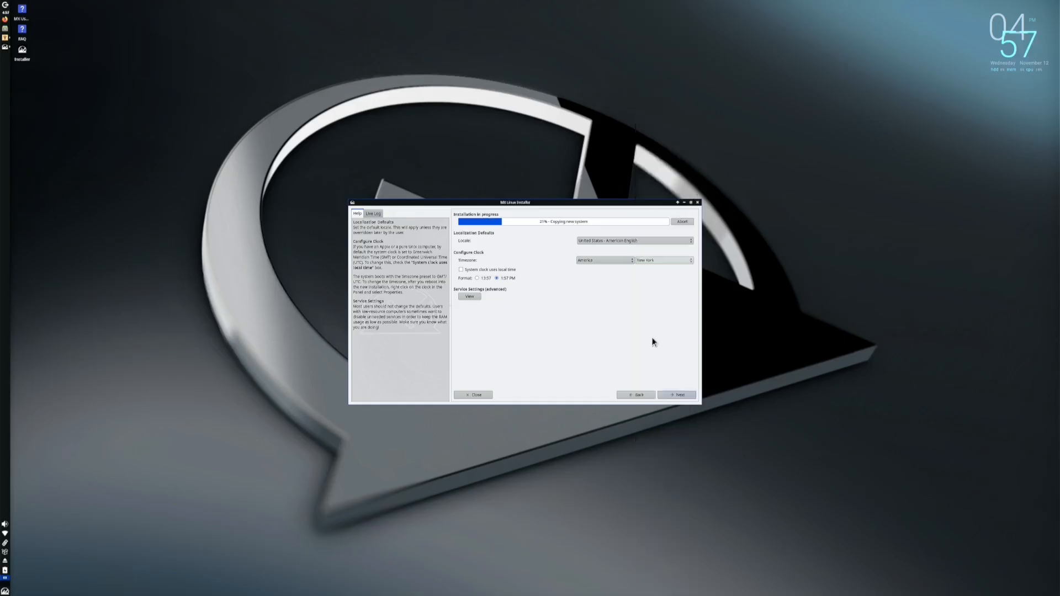
left_click(628, 262)
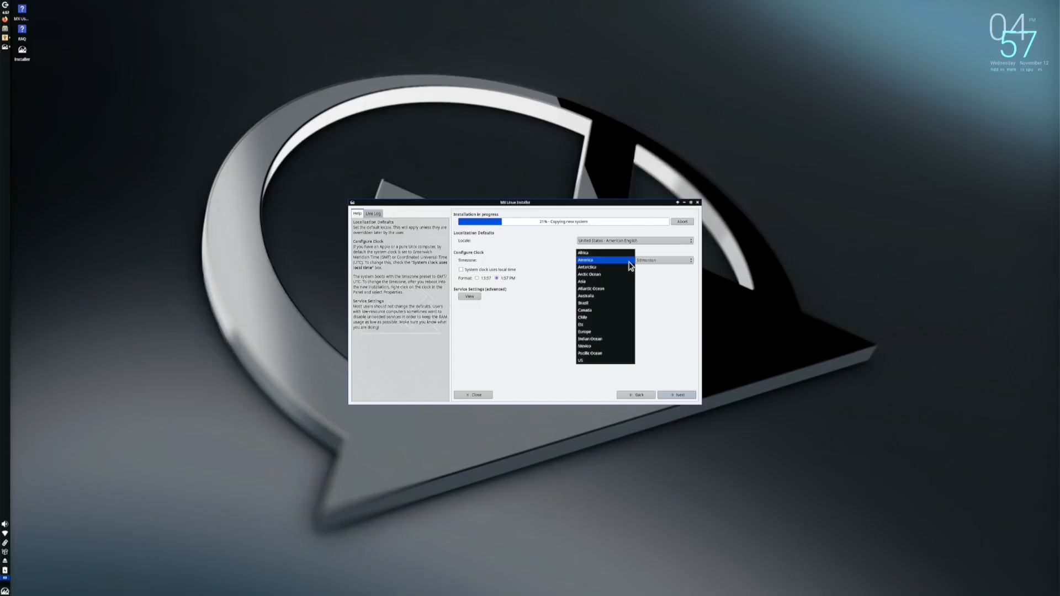
left_click(595, 261)
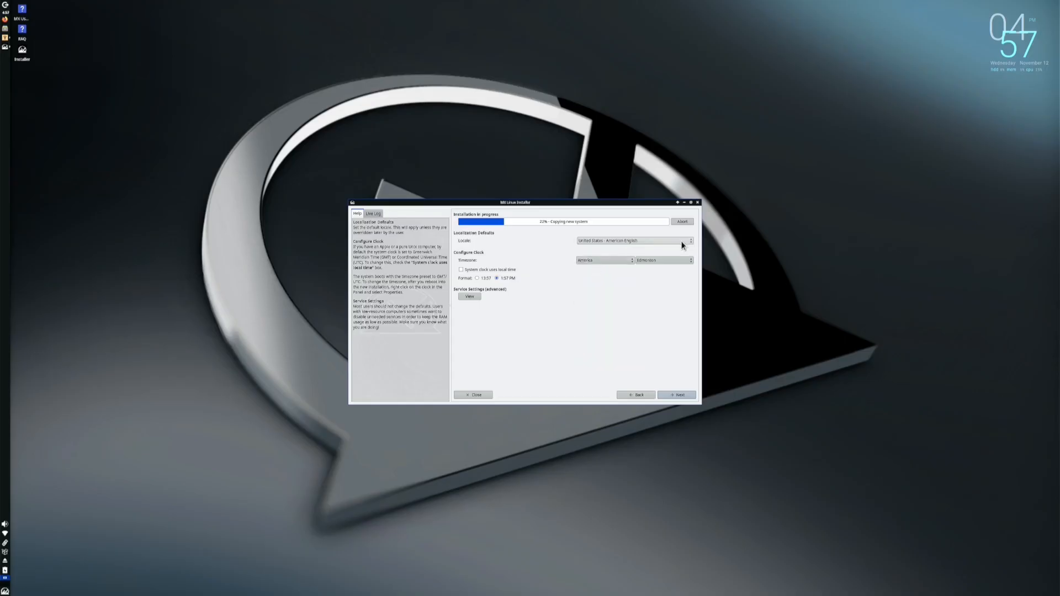
left_click(678, 395)
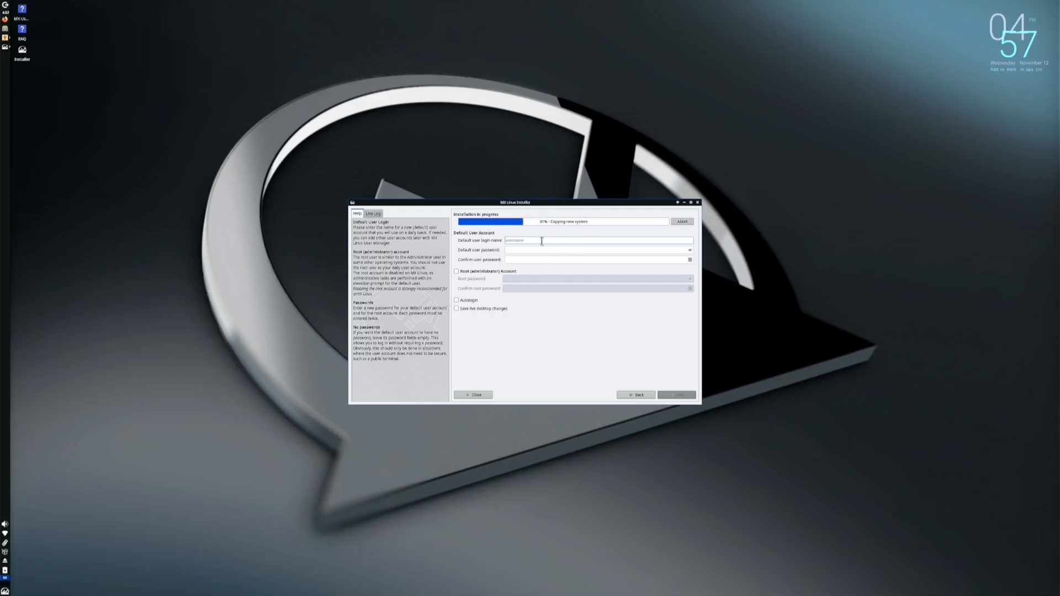
Enter the default user login name and type the user password twice
left_click(545, 243)
type("dom")
left_click(539, 250)
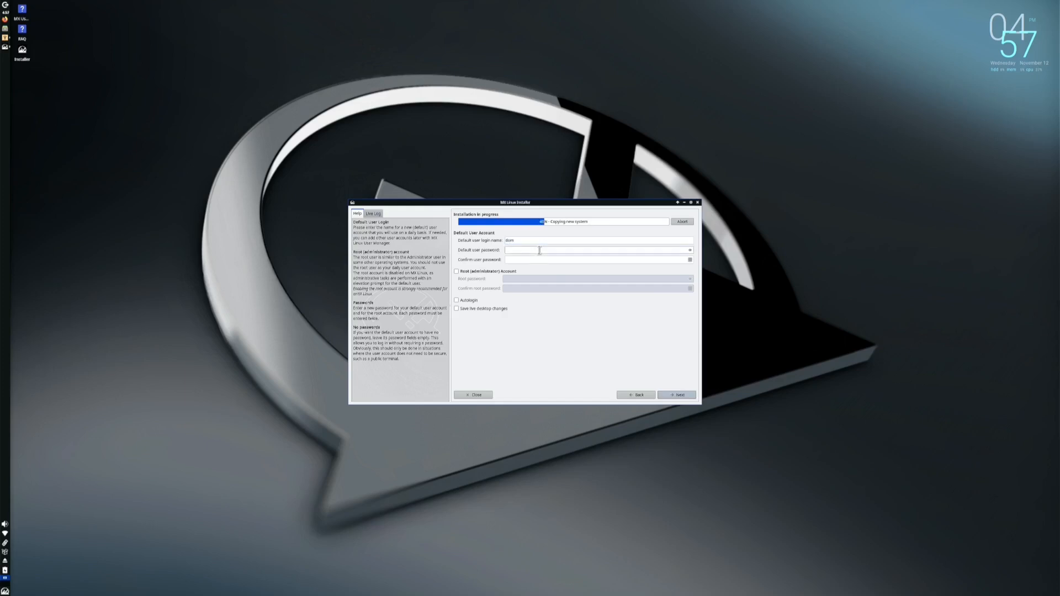
left_click(538, 260)
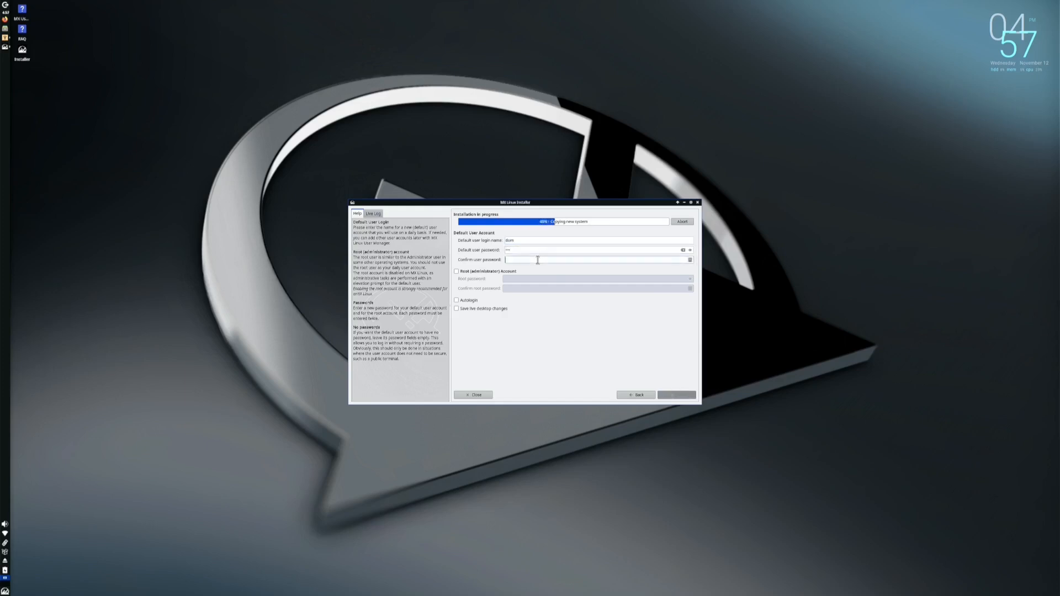
Enable the Root (administrator) Account, enter and confirm its password, and continue
left_click(508, 271)
left_click(513, 280)
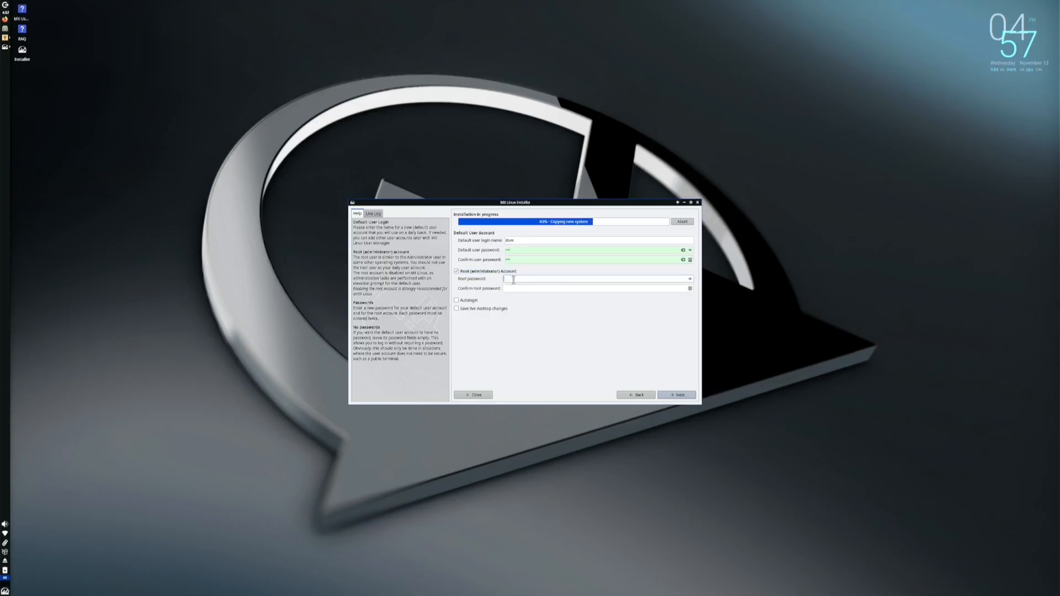
left_click(512, 289)
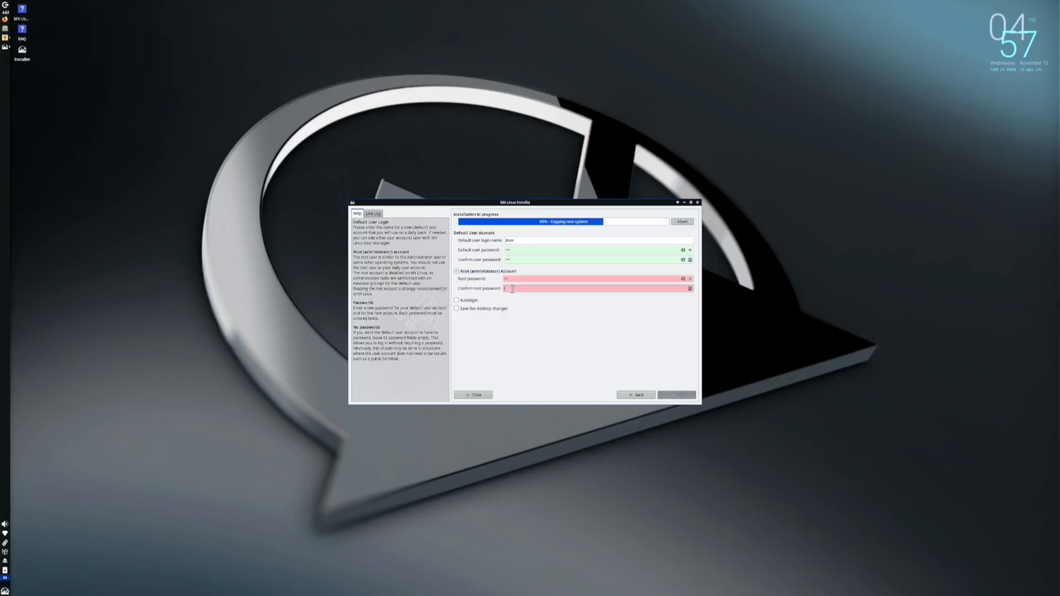
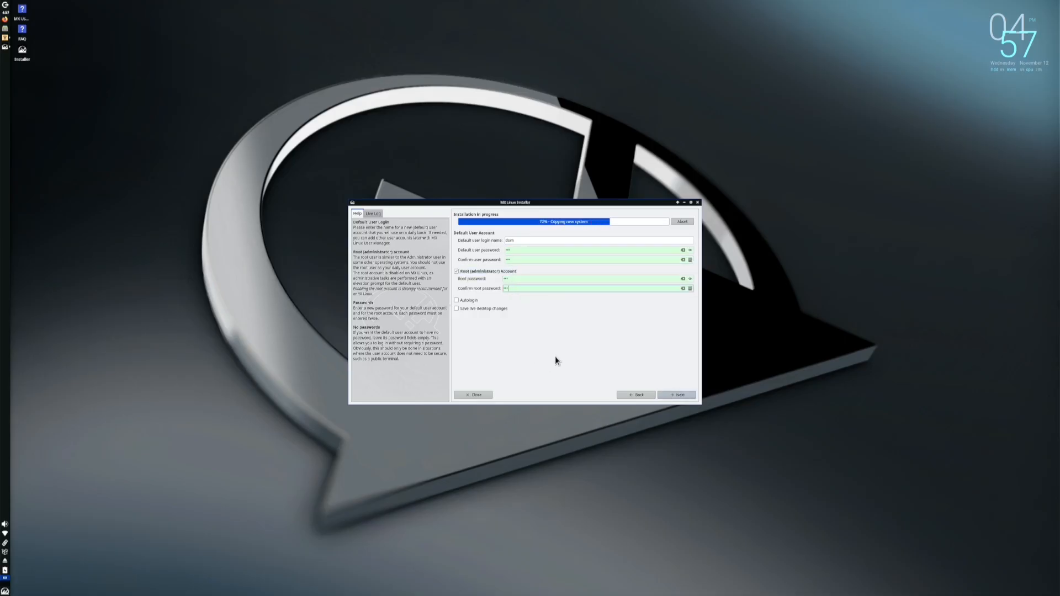
left_click(680, 397)
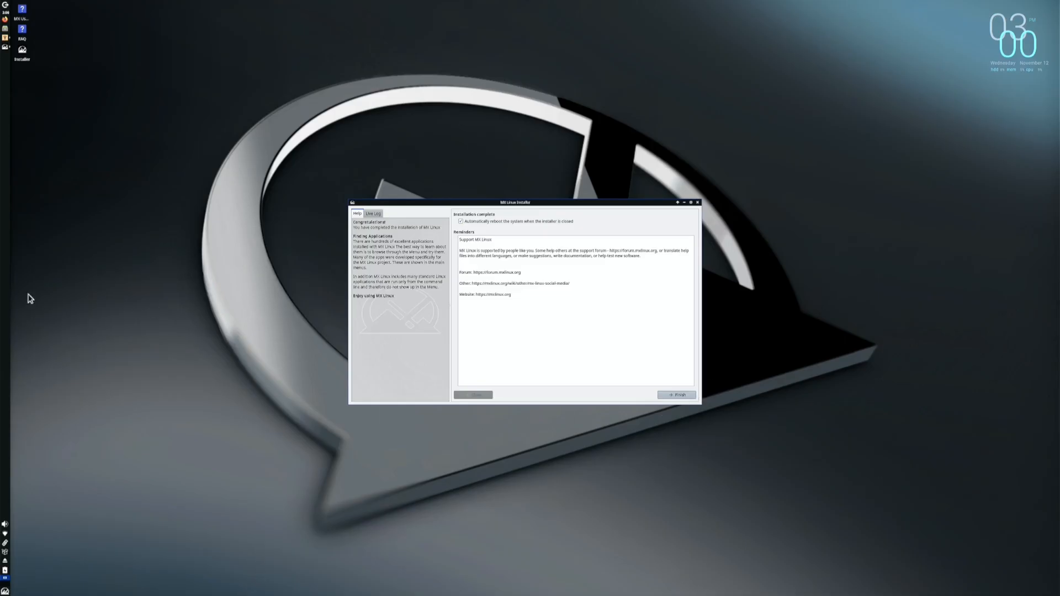
Finish the completed installation with automatic reboot left enabled
left_click(684, 397)
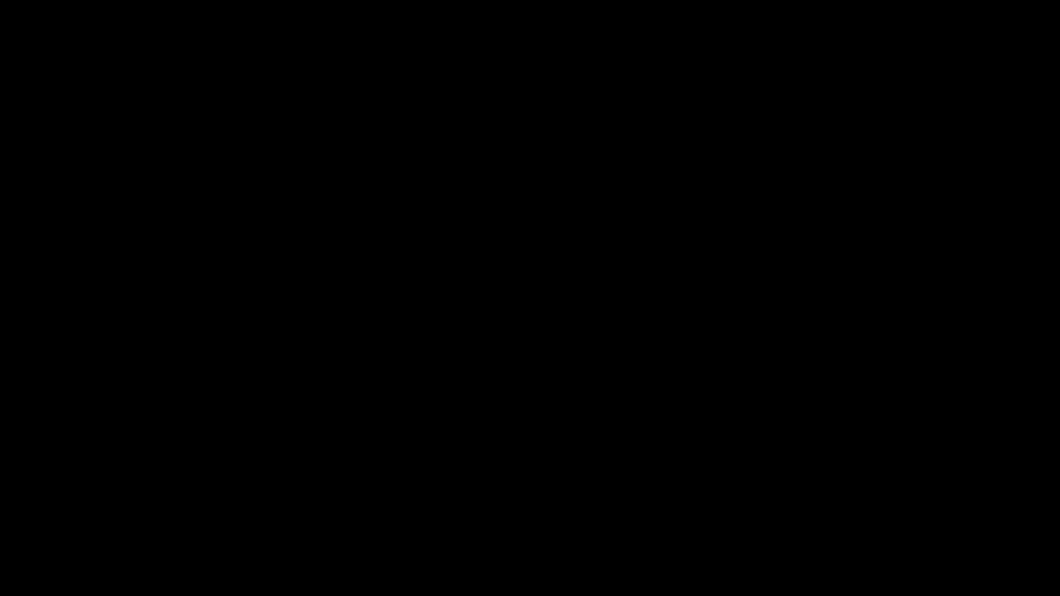
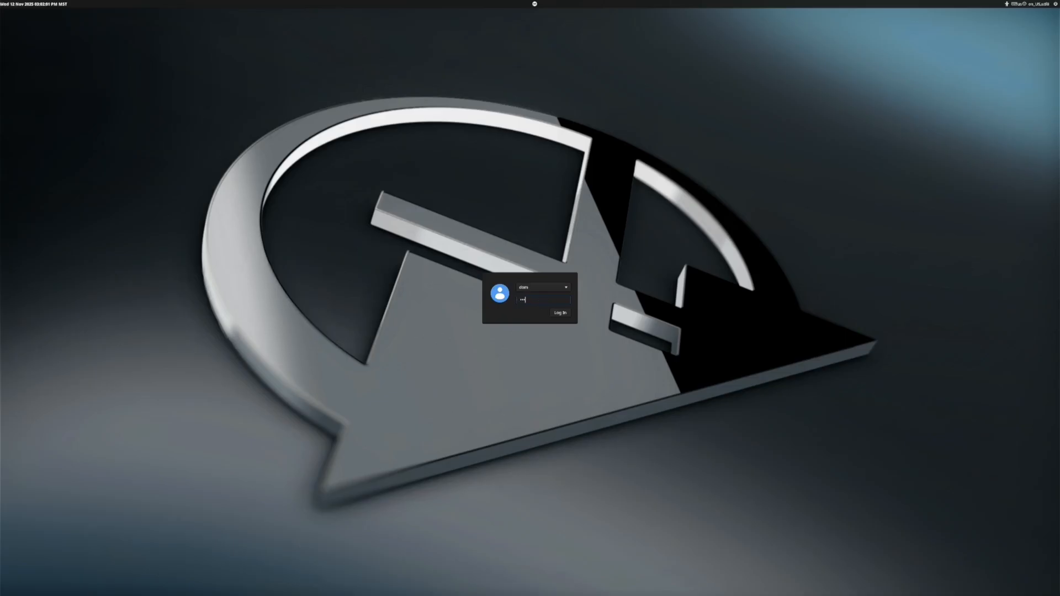
Log in, close the MX Welcome window, and open the Whisker applications menu
key("Return")
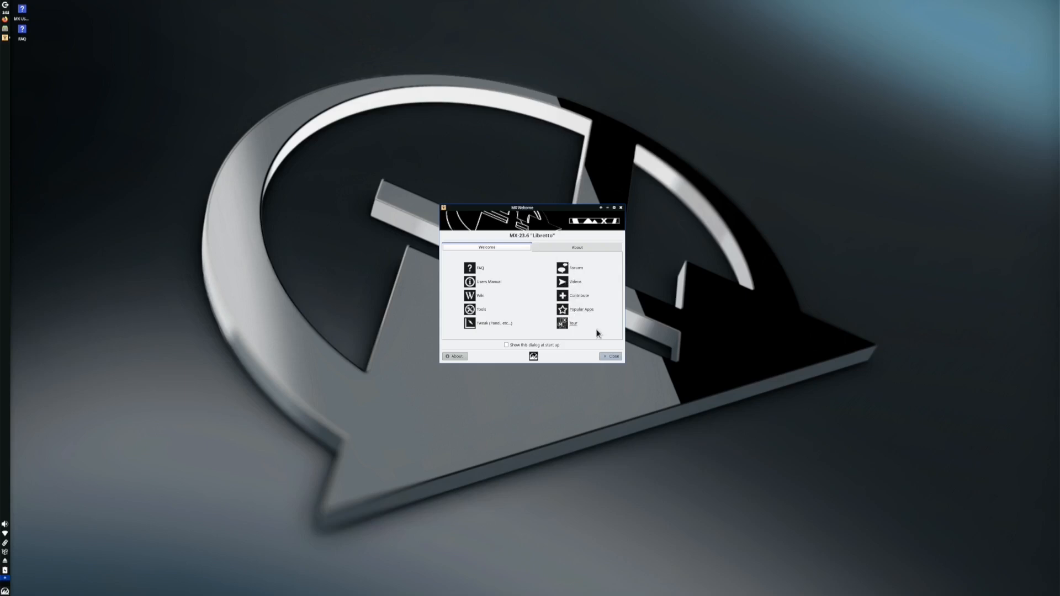
left_click(607, 356)
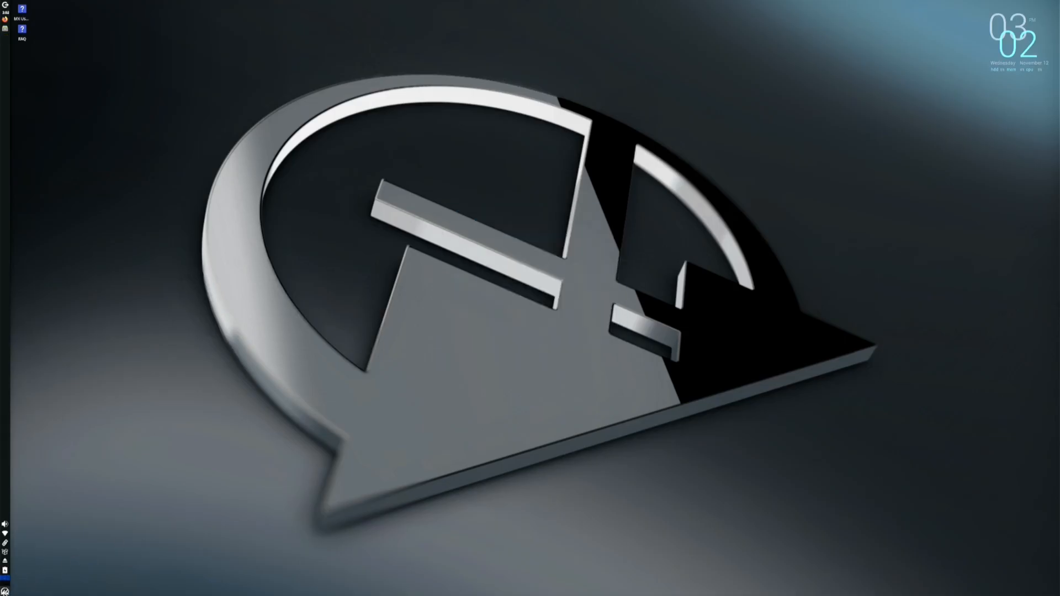
left_click(5, 590)
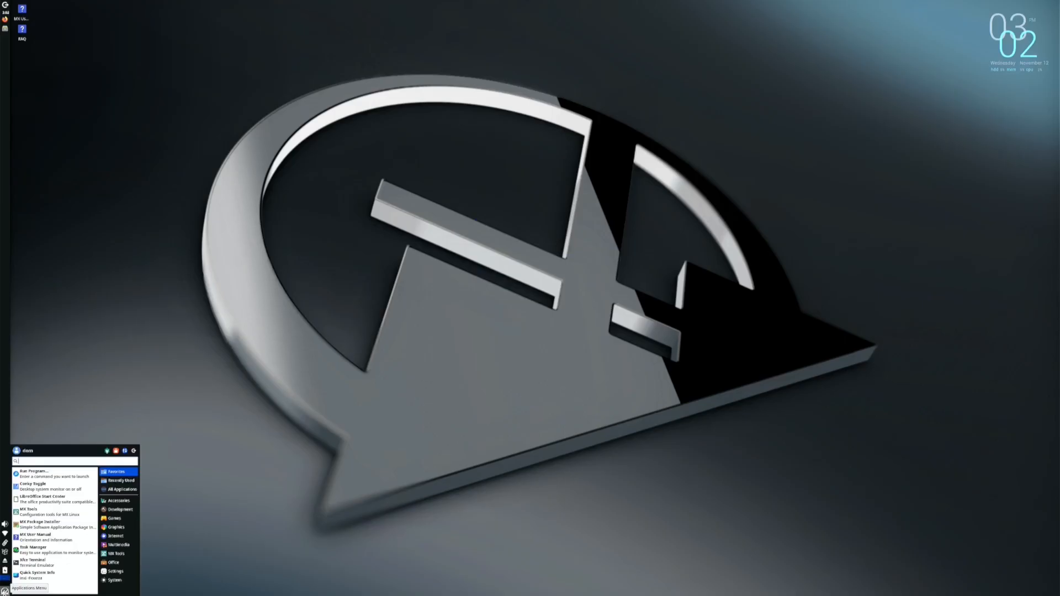
Browse the System category, start Synaptic from the panel, then cancel its authentication prompt
left_click(120, 579)
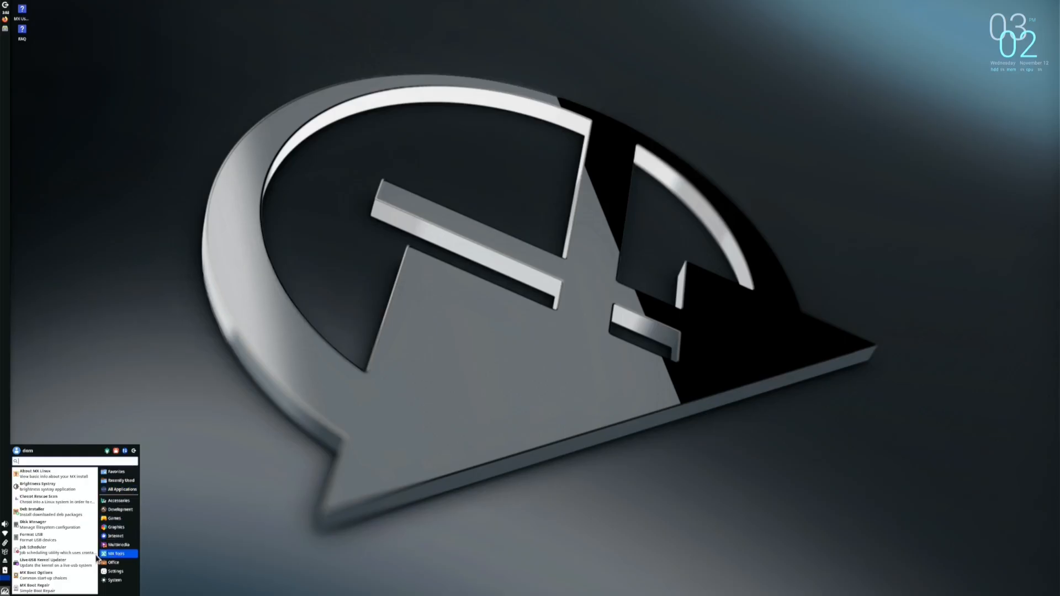
left_click(6, 554)
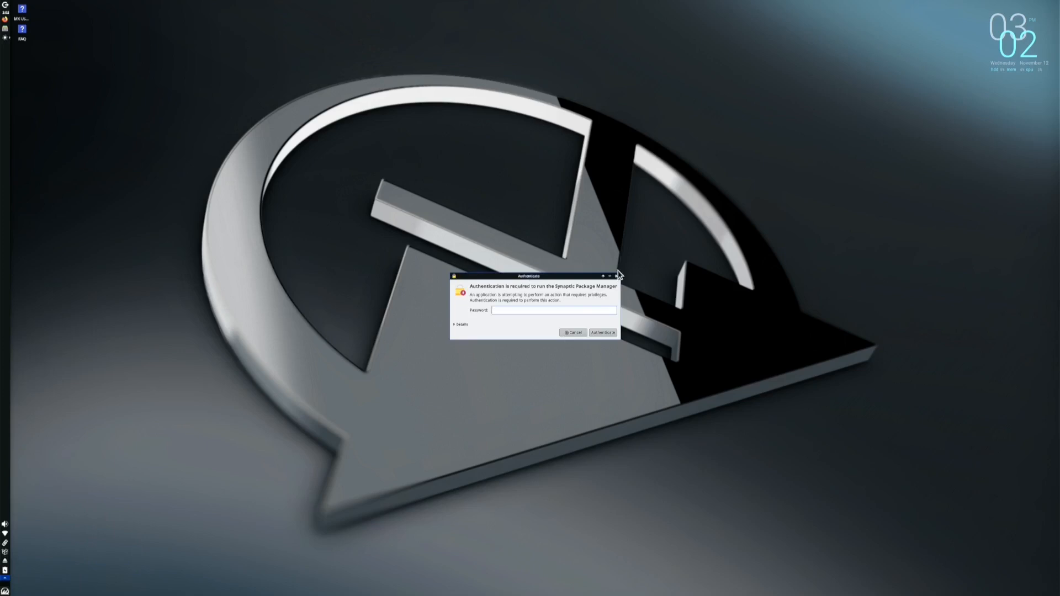
left_click(618, 276)
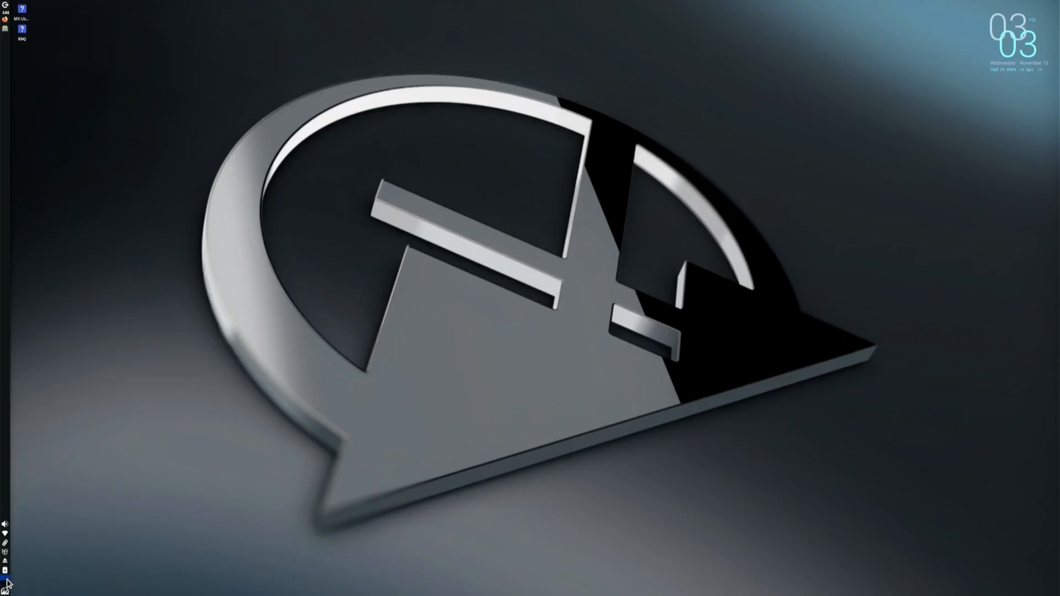
Create a folder named 'New Folder' on the desktop and open it briefly
right_click(464, 311)
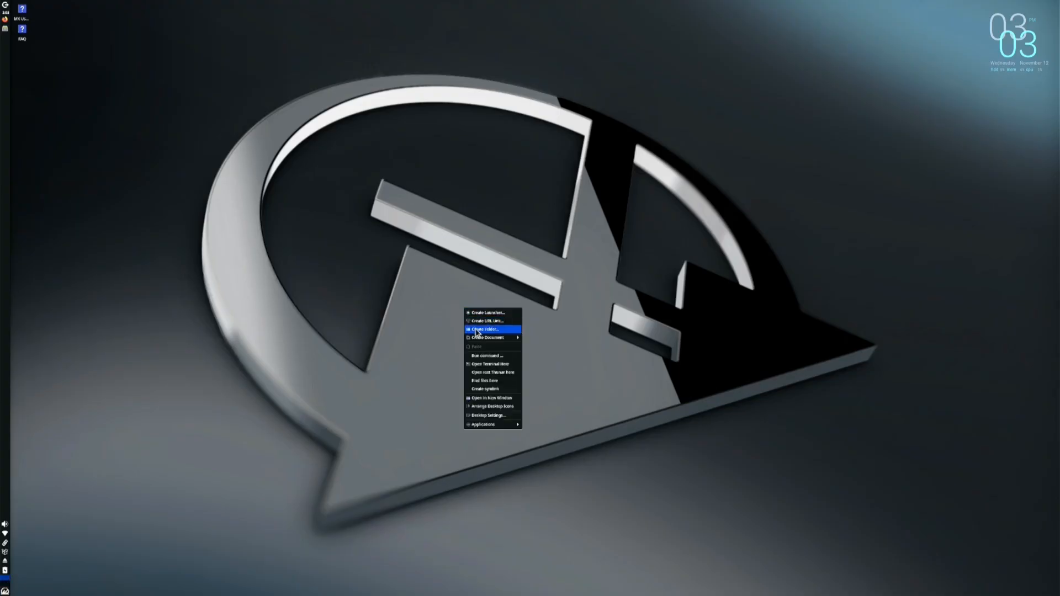
left_click(477, 330)
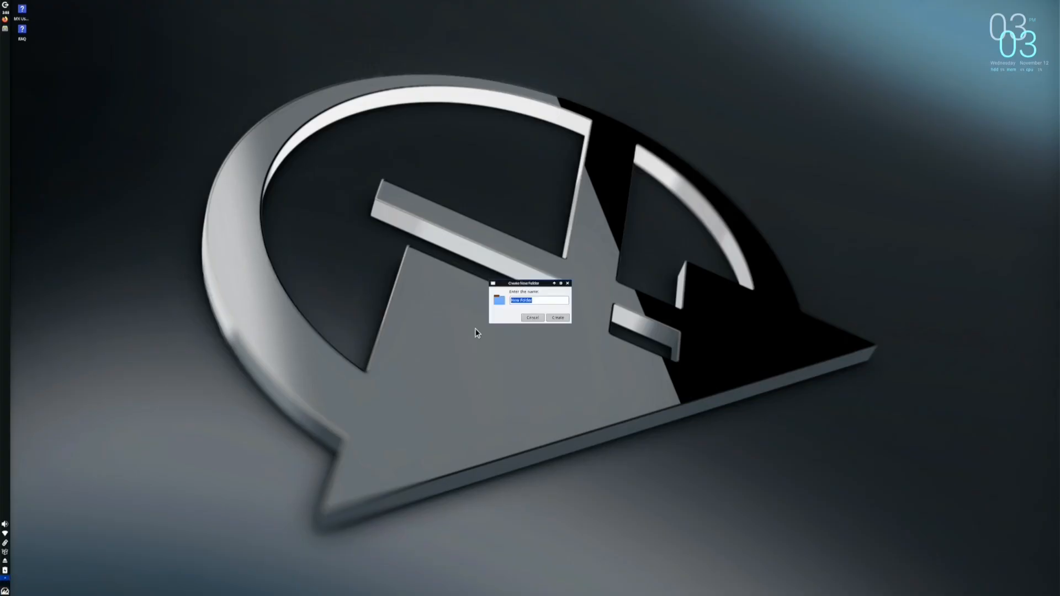
left_click(557, 318)
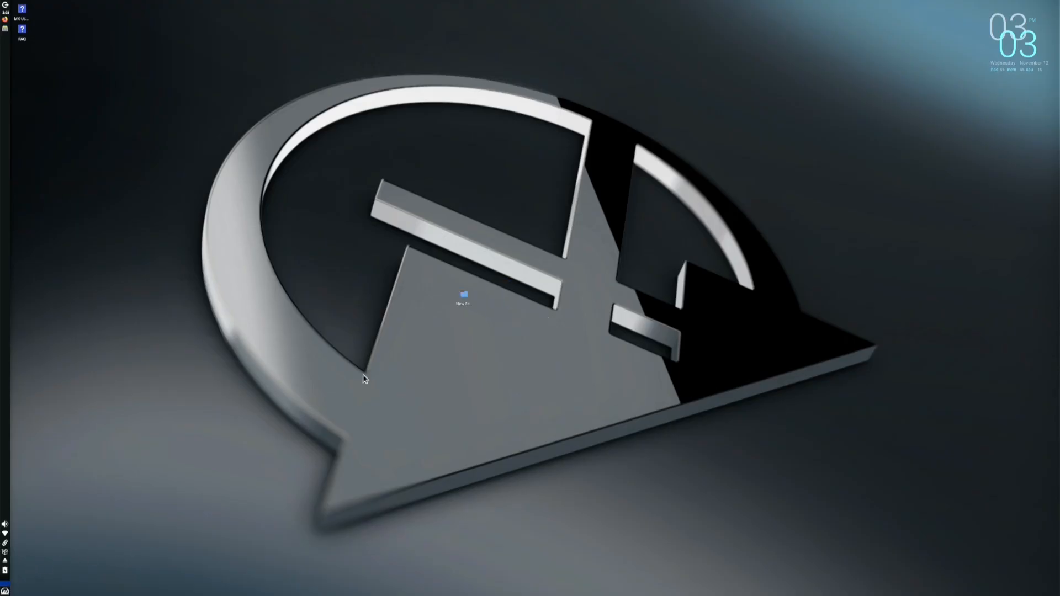
double_click(464, 295)
left_click(650, 205)
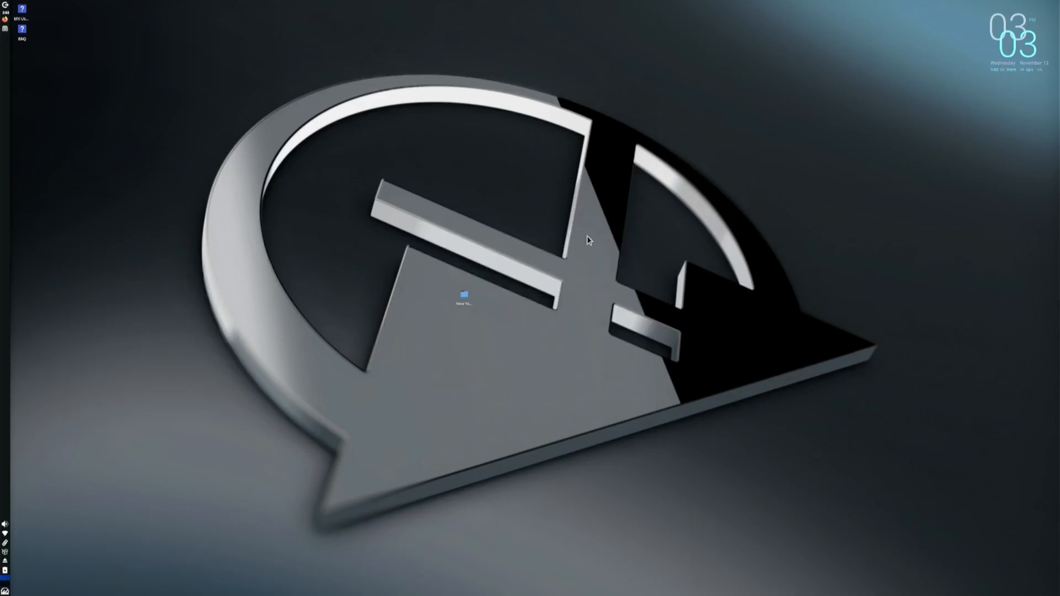
Move the New Folder to the trash and open the Whisker menu
right_click(467, 297)
left_click(486, 337)
left_click(5, 591)
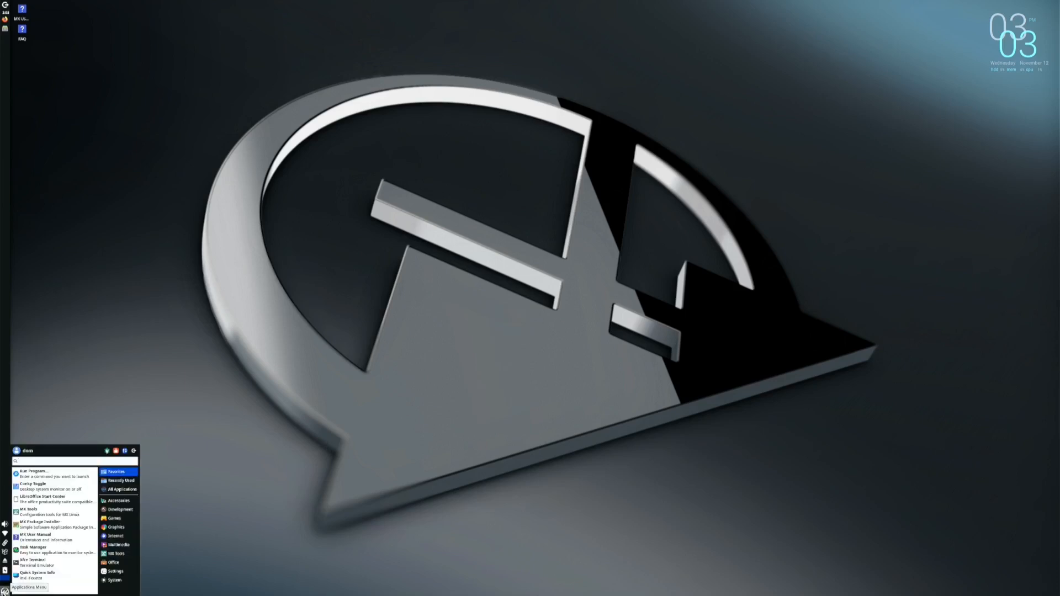
Browse the MX Tools, Office, Multimedia, System and Internet categories, then launch Synaptic from the panel
left_click(116, 553)
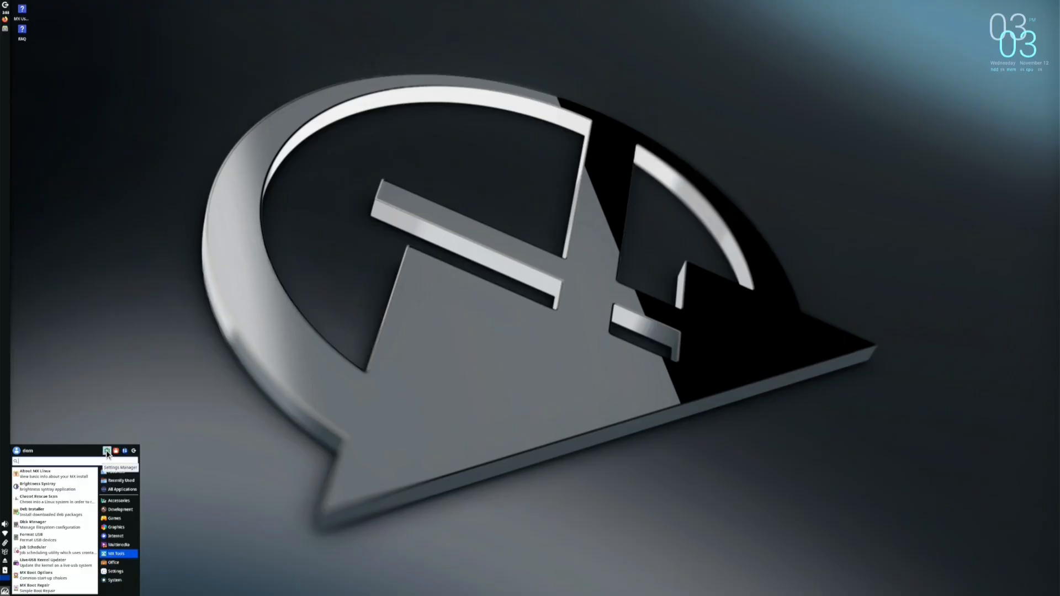
left_click(116, 562)
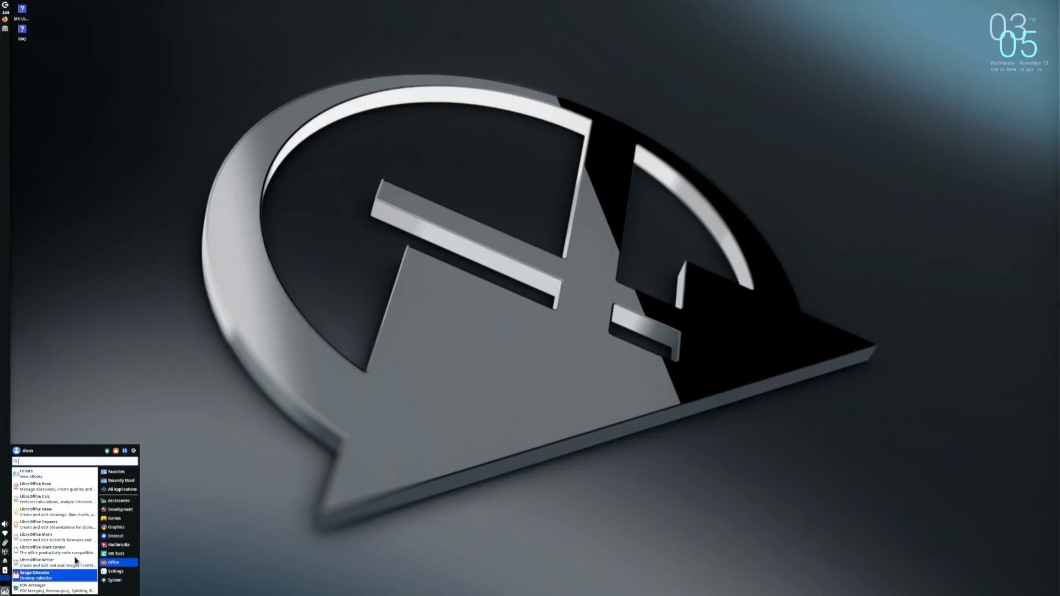
left_click(118, 545)
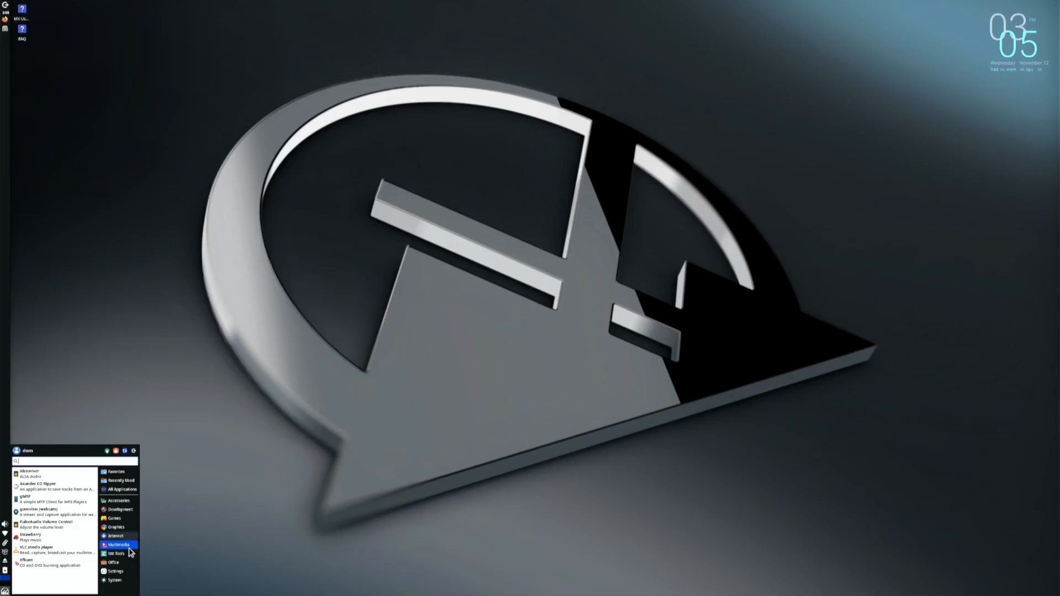
left_click(116, 581)
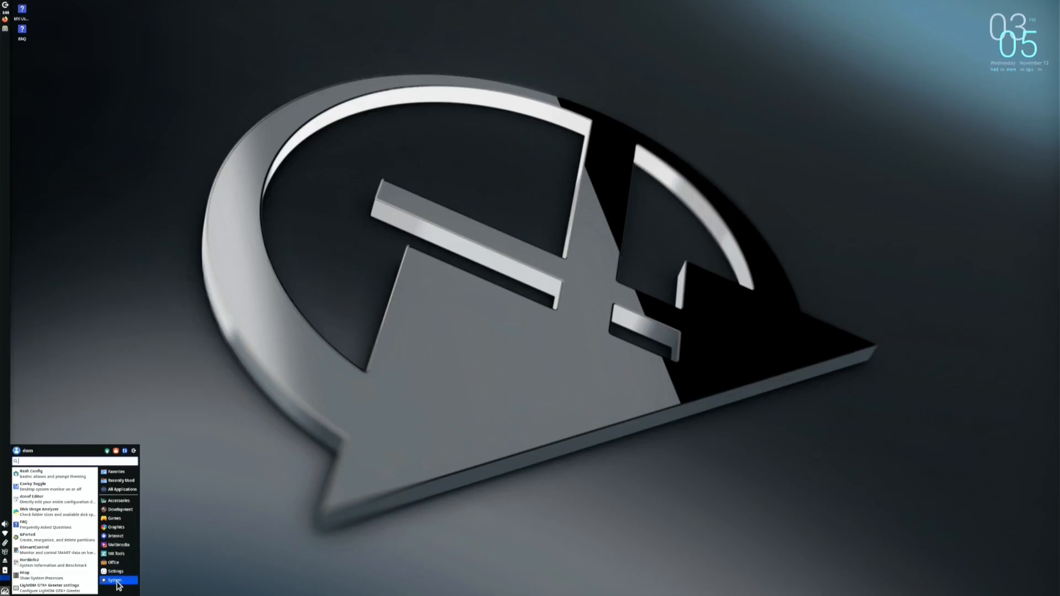
left_click(116, 537)
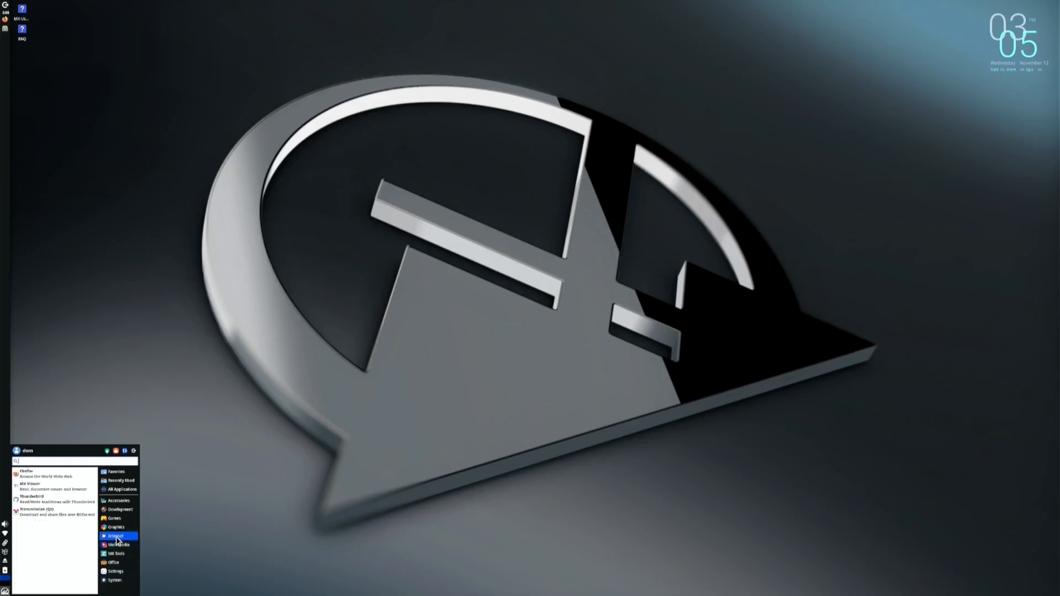
left_click(5, 552)
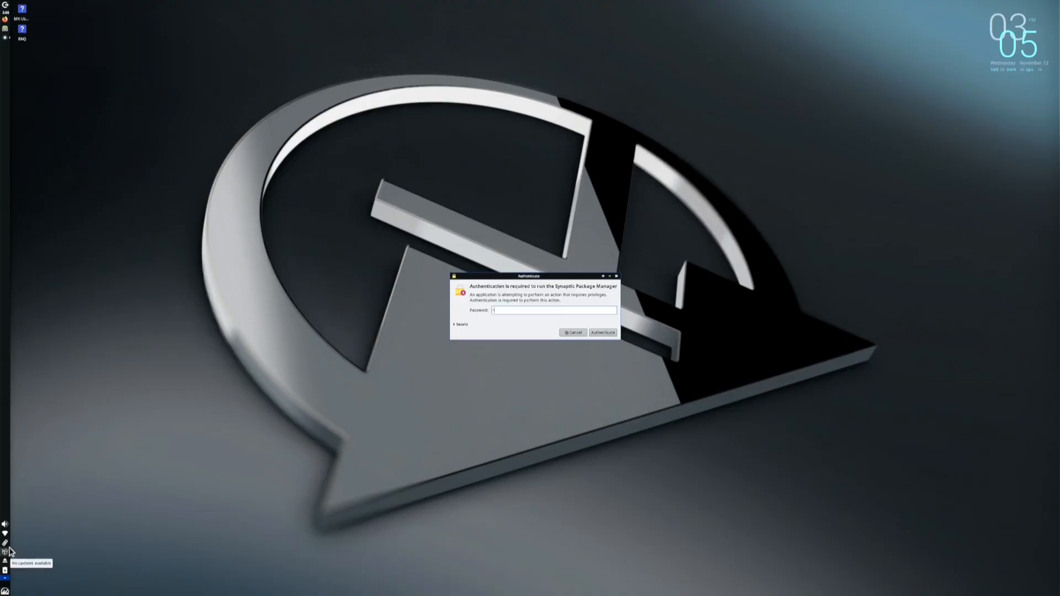
Authenticate Synaptic, view its package list in a smaller window, then close it
key("Return")
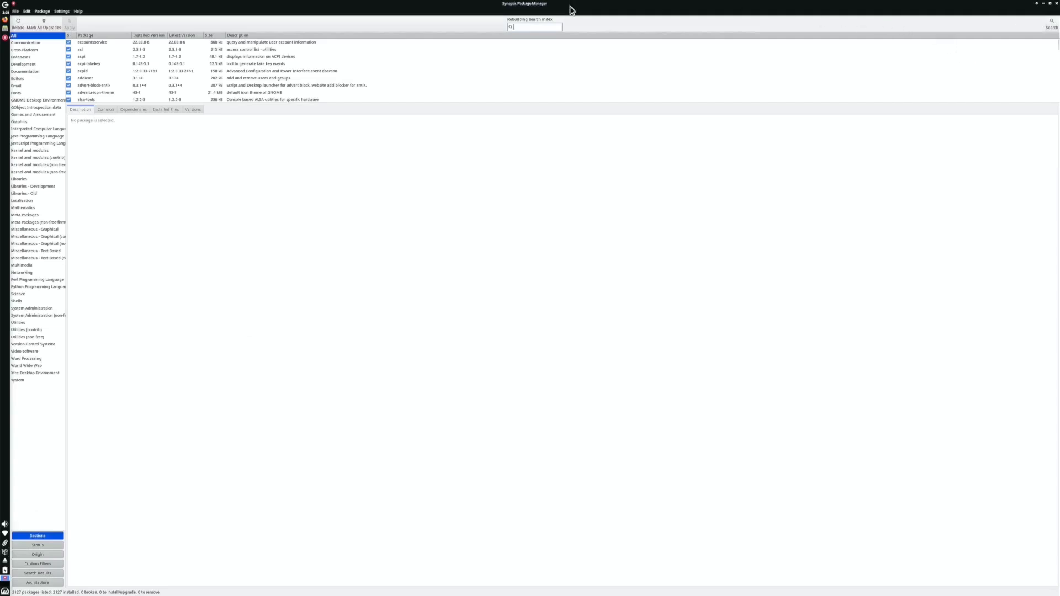
left_click_drag(571, 10, 460, 122)
scroll(277, 196, "down", 5)
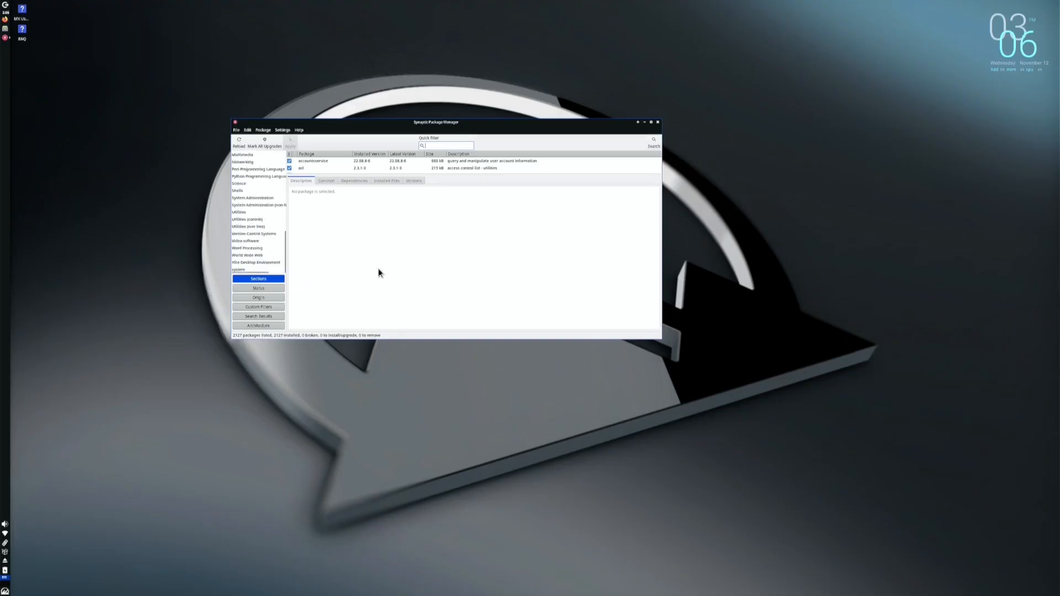
left_click(657, 122)
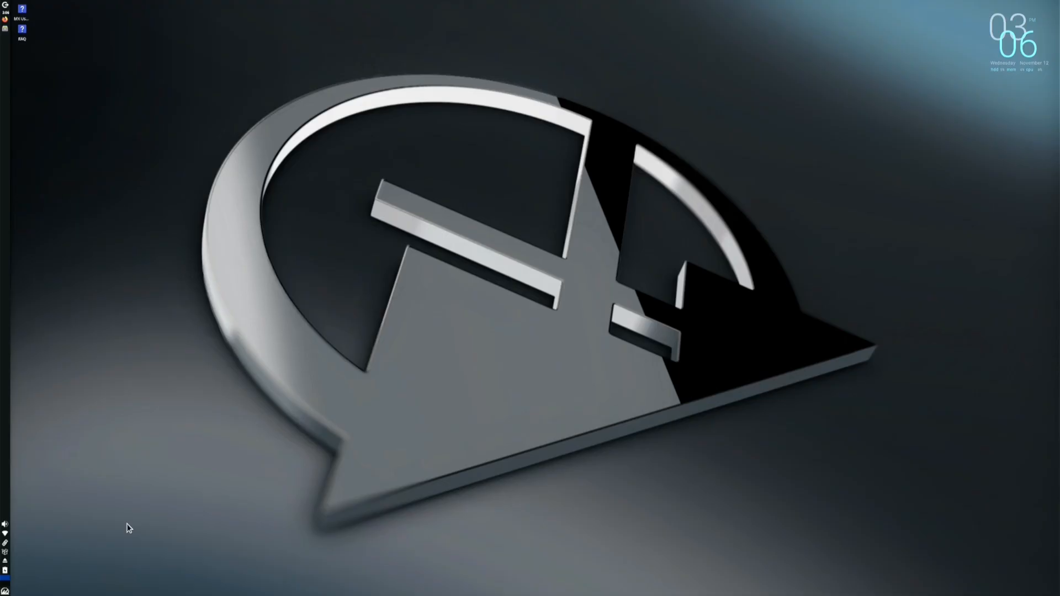
Open the MX Linux Users Manual, widen the viewer, and jump to chapter 5 Software management
double_click(22, 8)
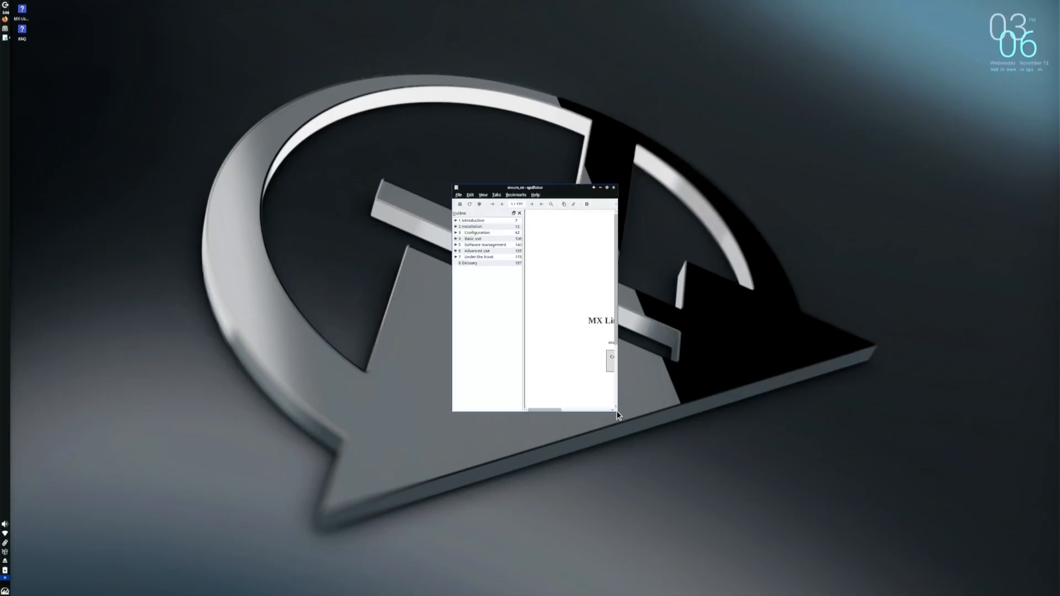
left_click_drag(614, 410, 787, 466)
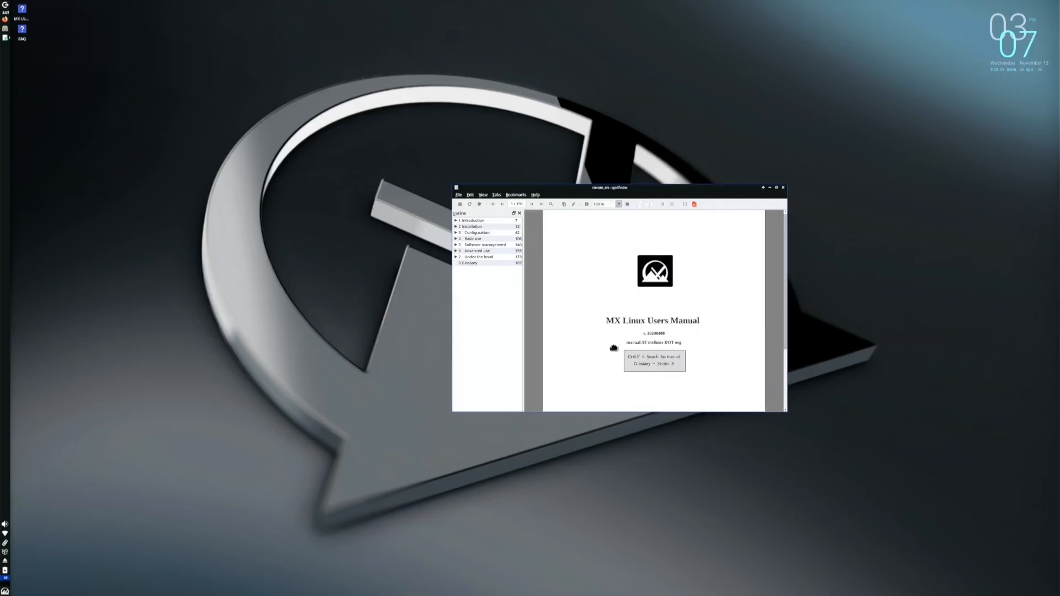
scroll(613, 345, "down", 10)
scroll(614, 341, "up", 10)
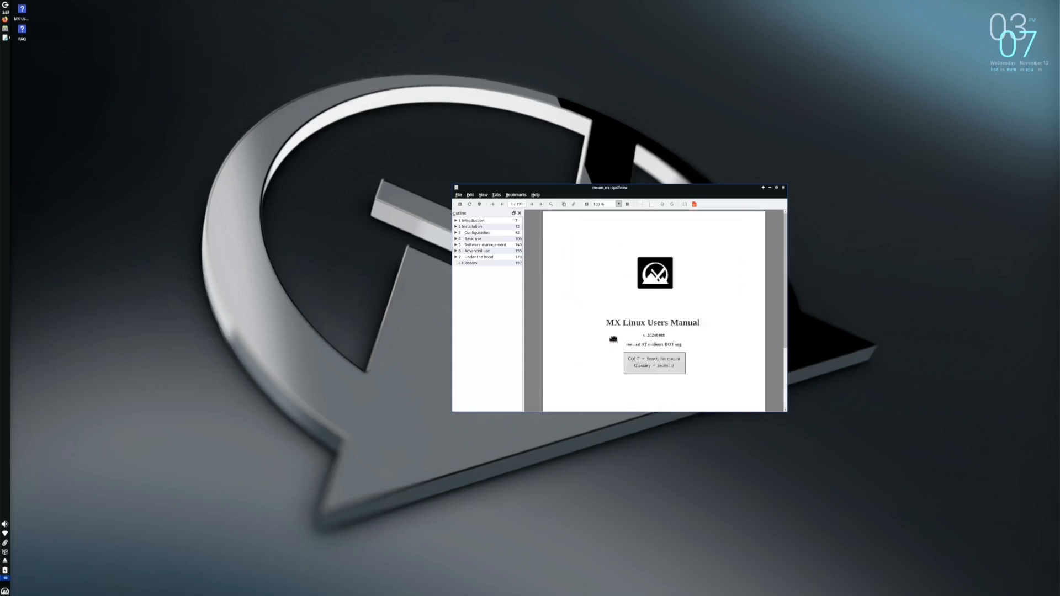
left_click(475, 244)
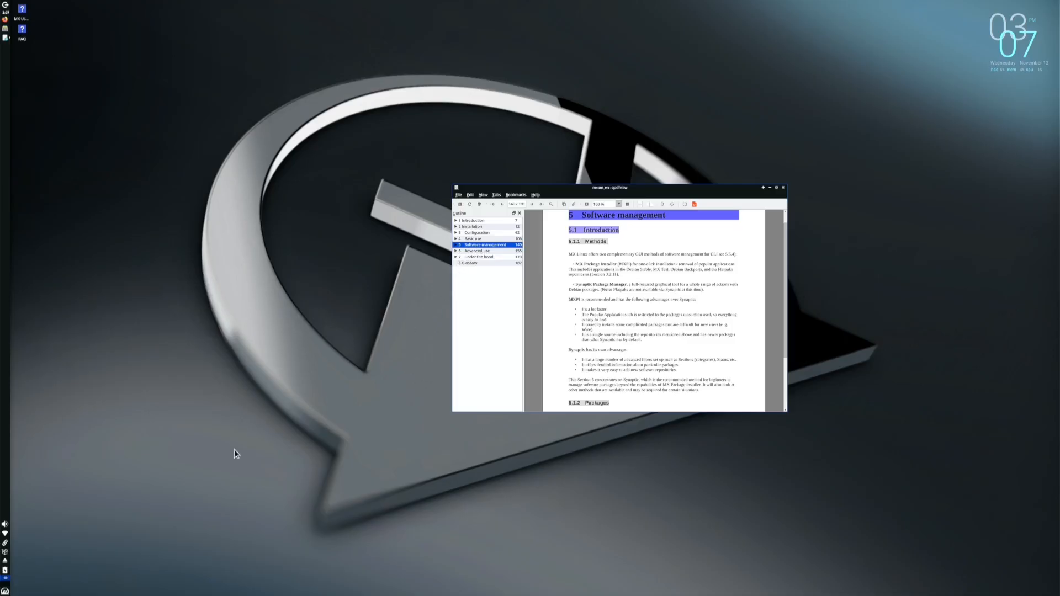
Launch MX Package Installer by searching 'mx' in the Whisker menu
left_click(5, 591)
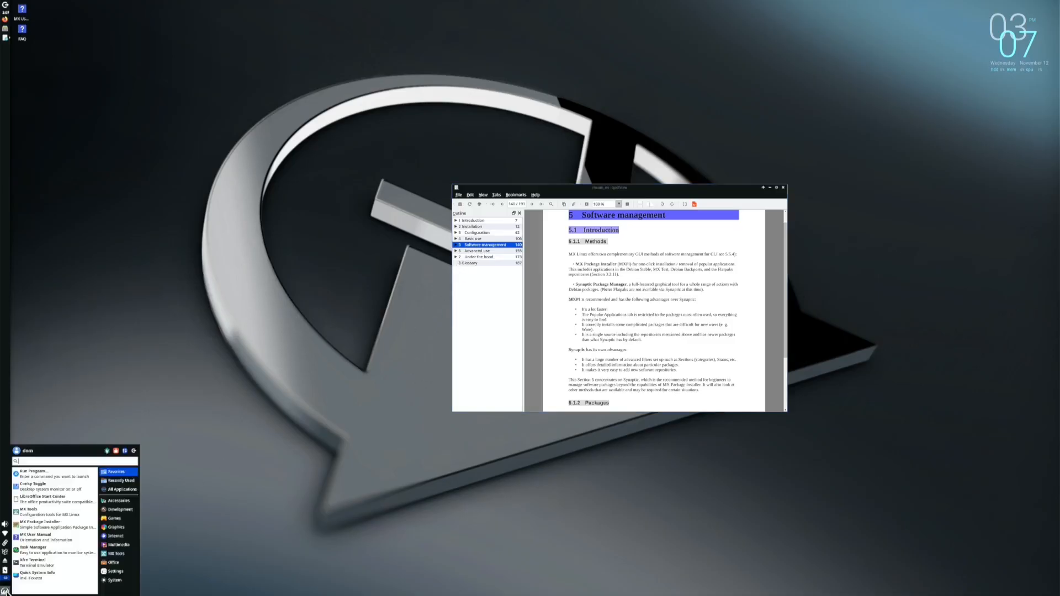
type("mx")
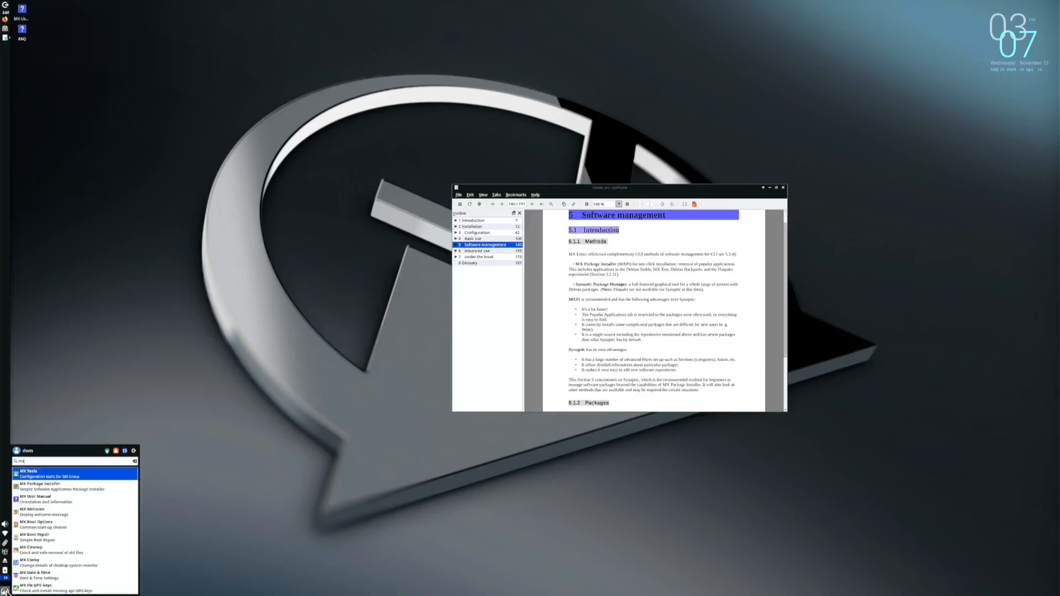
left_click(49, 490)
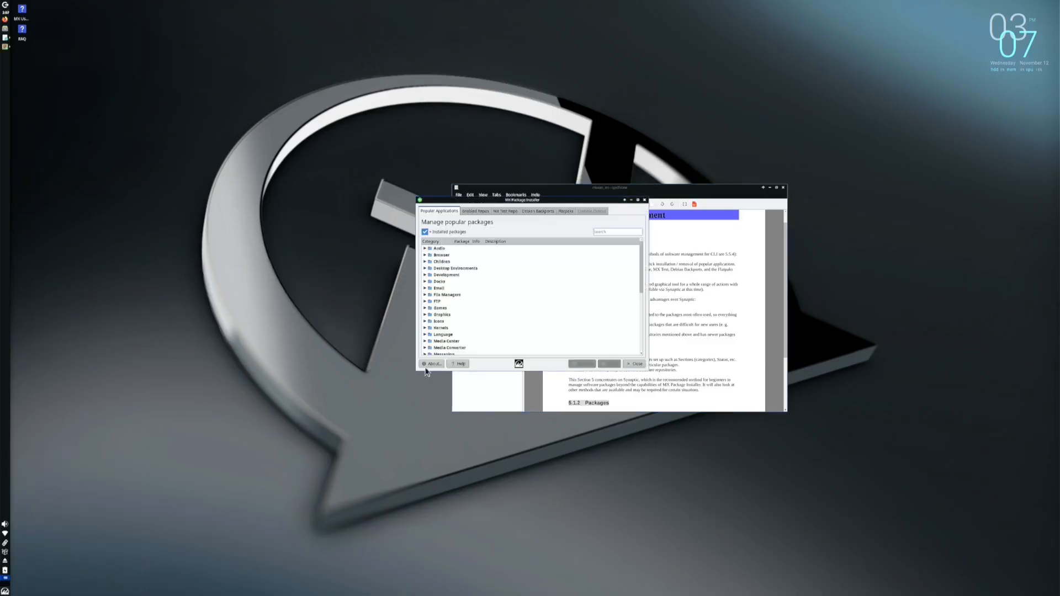
Arrange the installer beside the manual and search Popular Applications for 'shotcut'
left_click_drag(543, 202, 288, 185)
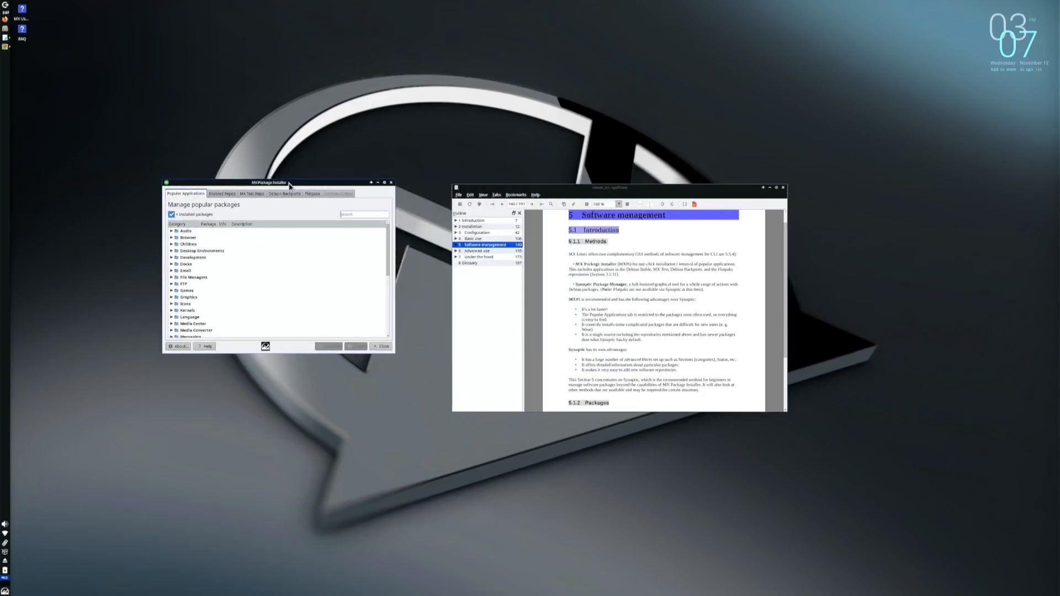
left_click(619, 187)
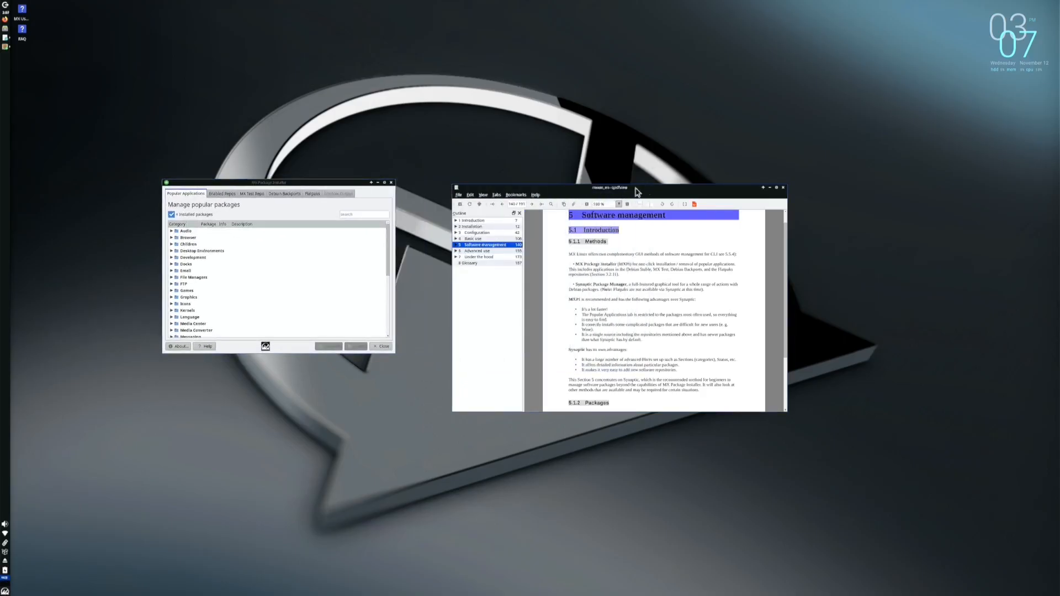
left_click(338, 182)
left_click_drag(338, 180, 332, 212)
left_click_drag(607, 196, 802, 85)
left_click_drag(332, 214, 551, 239)
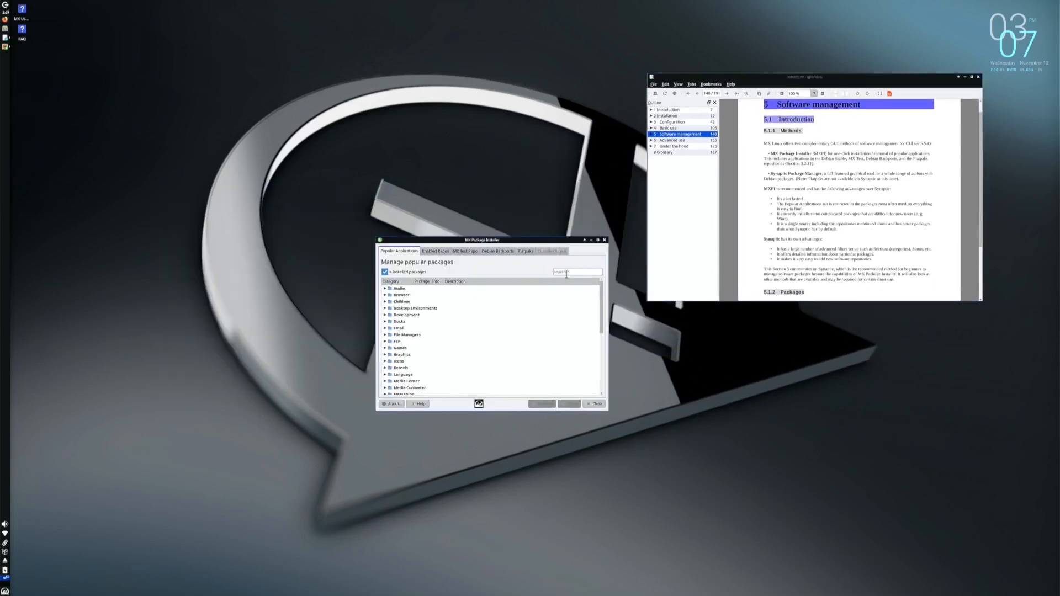
type("shotcu")
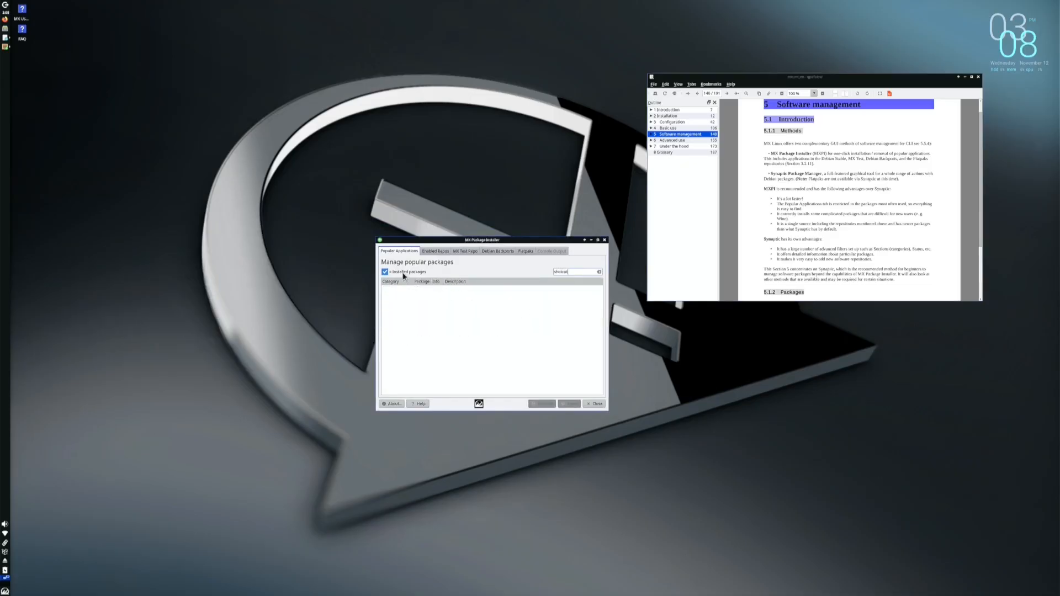
type("t")
Compare Shotcut versions in Enabled Repos and MX Test Repo, then view its Flatpak listing
left_click(436, 251)
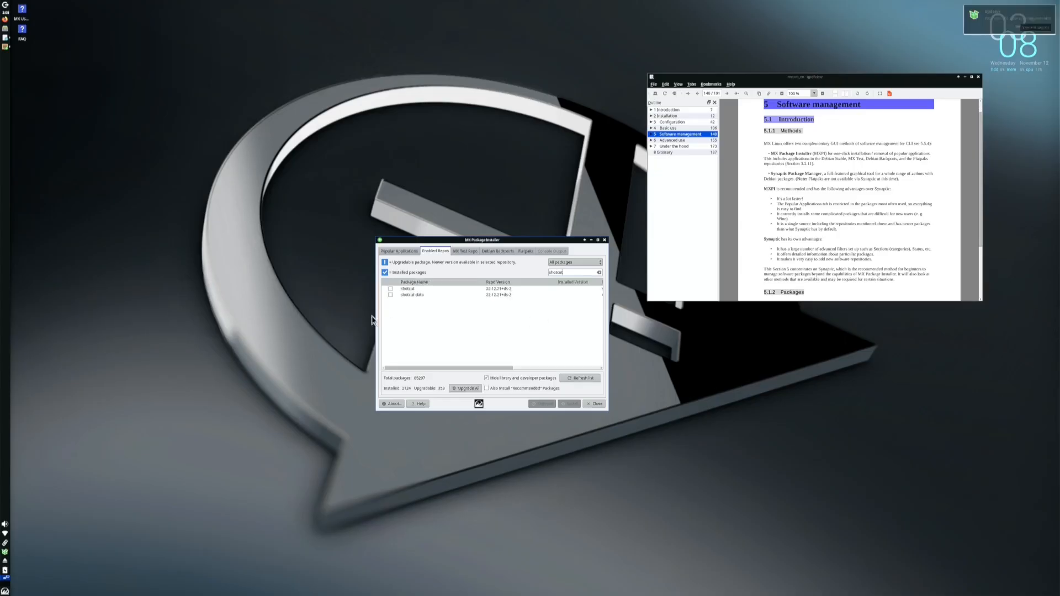
left_click(465, 251)
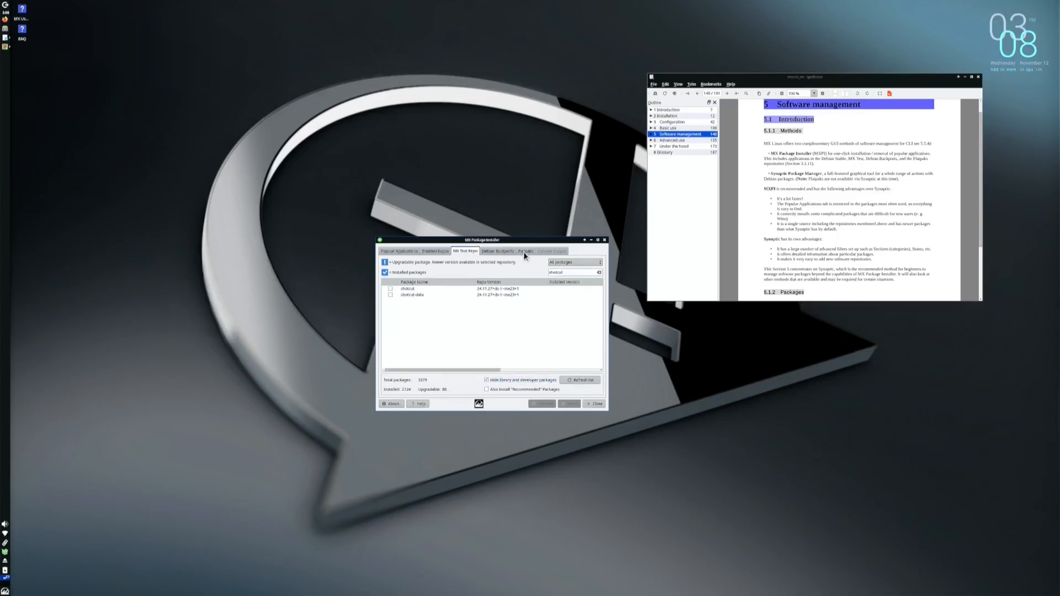
left_click(526, 251)
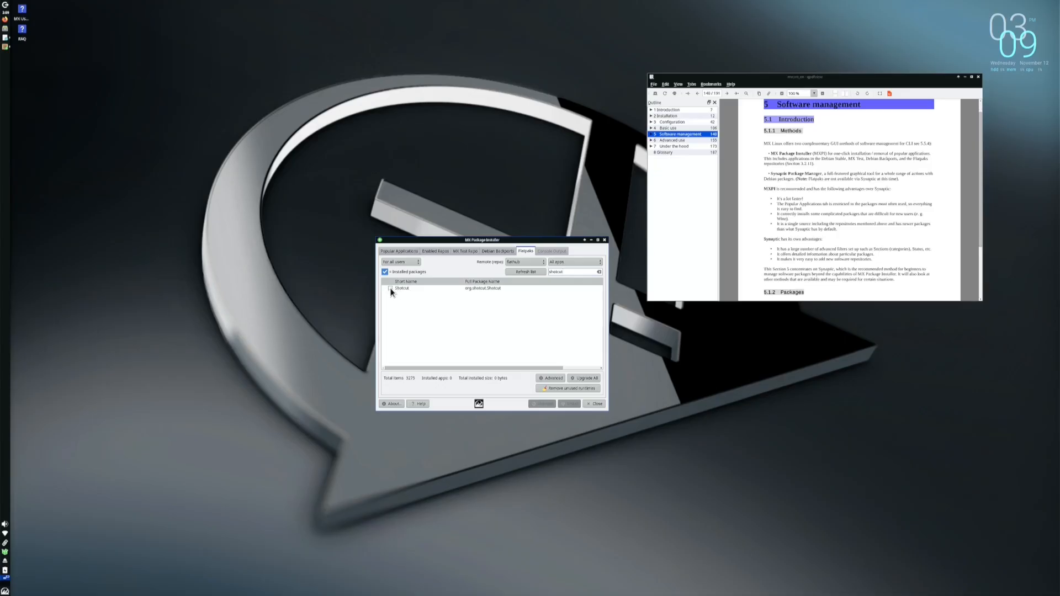
Mark the Shotcut Flatpak (org.shotcut.Shotcut), install it, and confirm through to completion
left_click(390, 289)
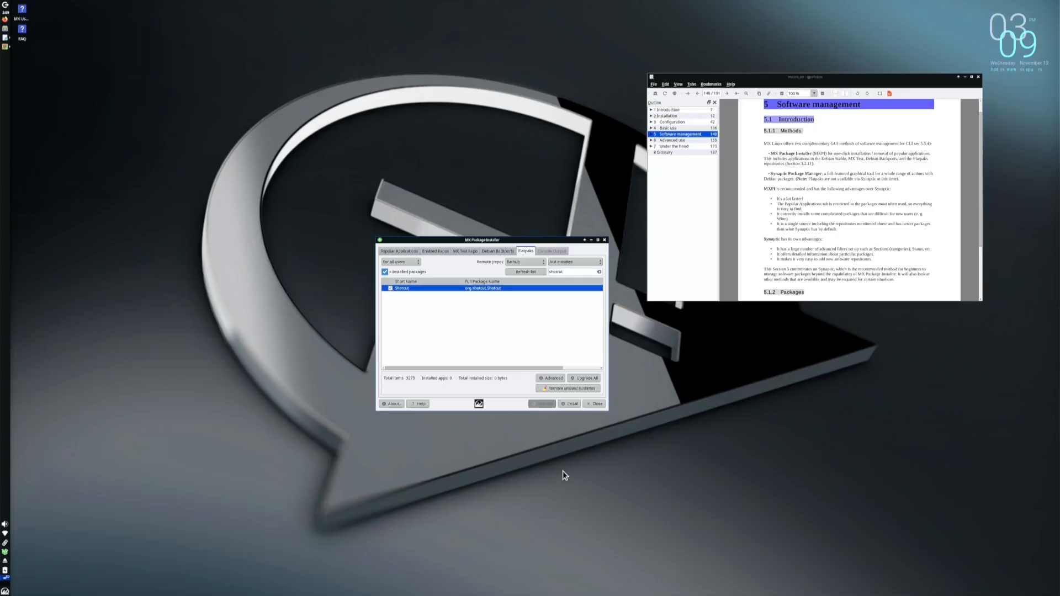
left_click(569, 405)
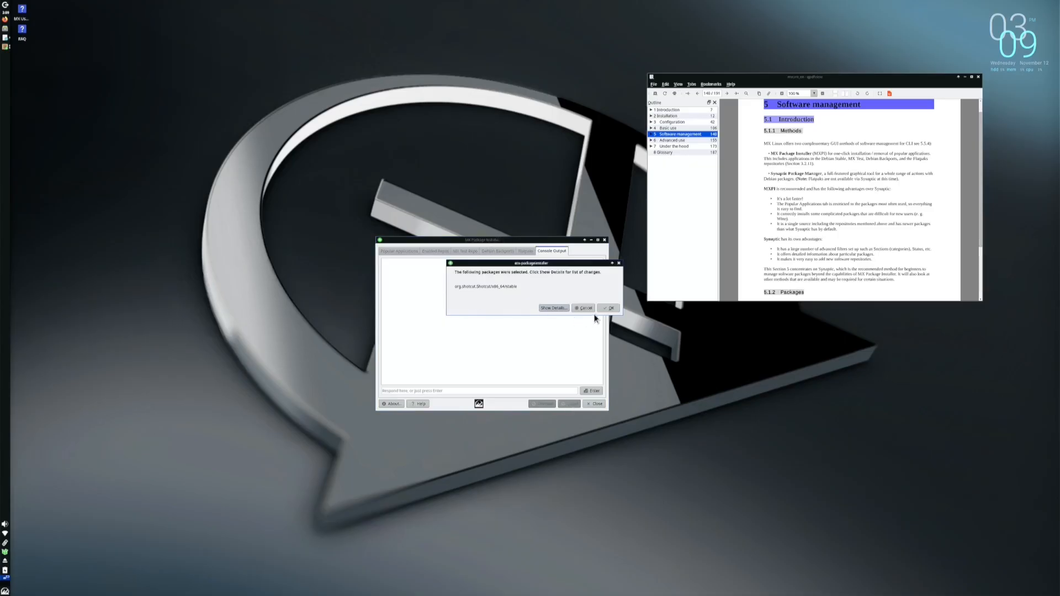
left_click(608, 308)
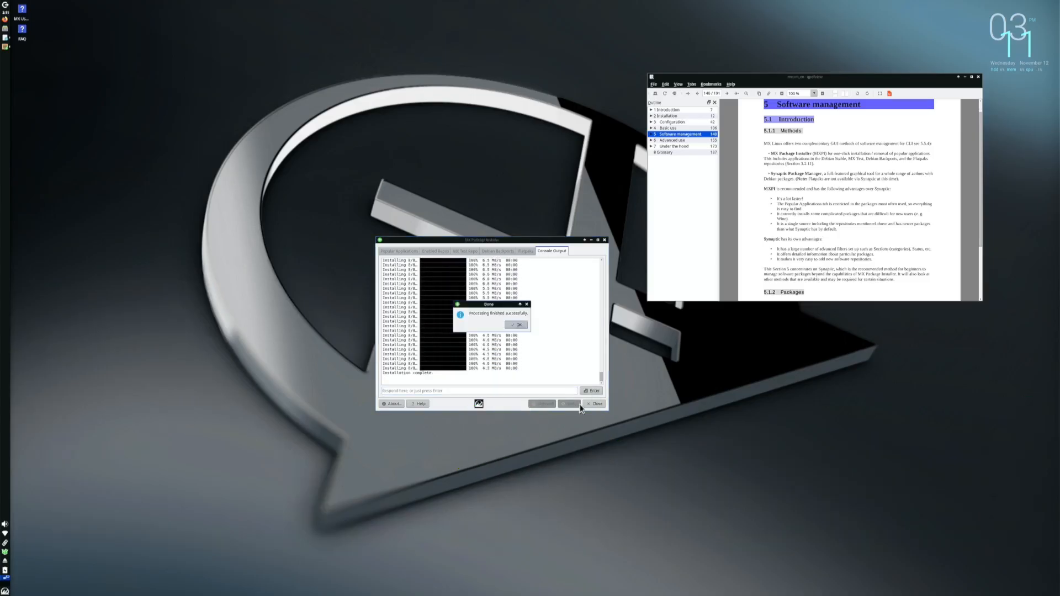
left_click(516, 325)
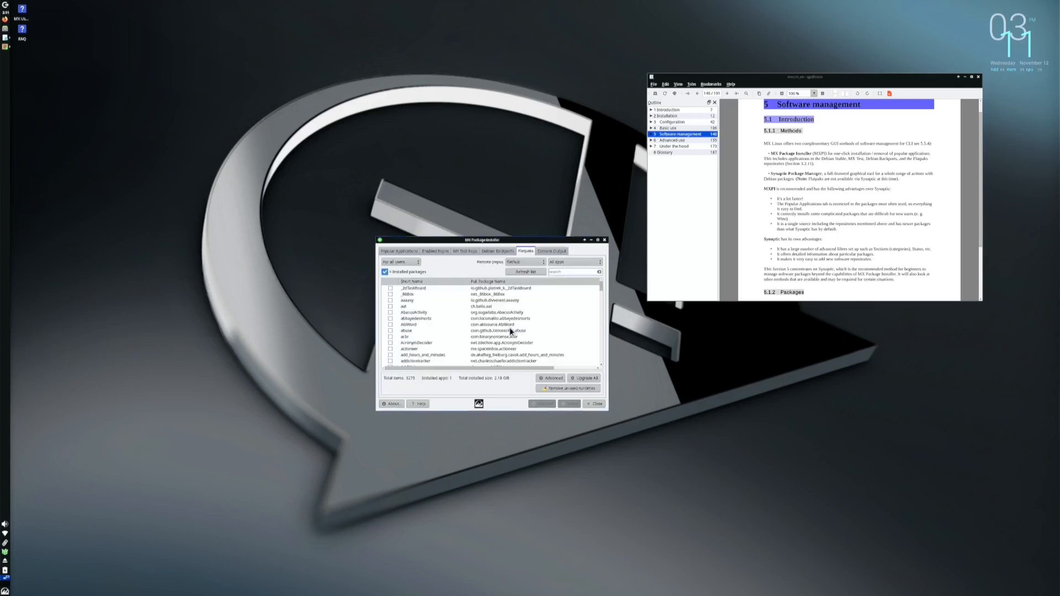
Close the package installer and PDF manual, then launch Shotcut via a 'shot' menu search
left_click(594, 404)
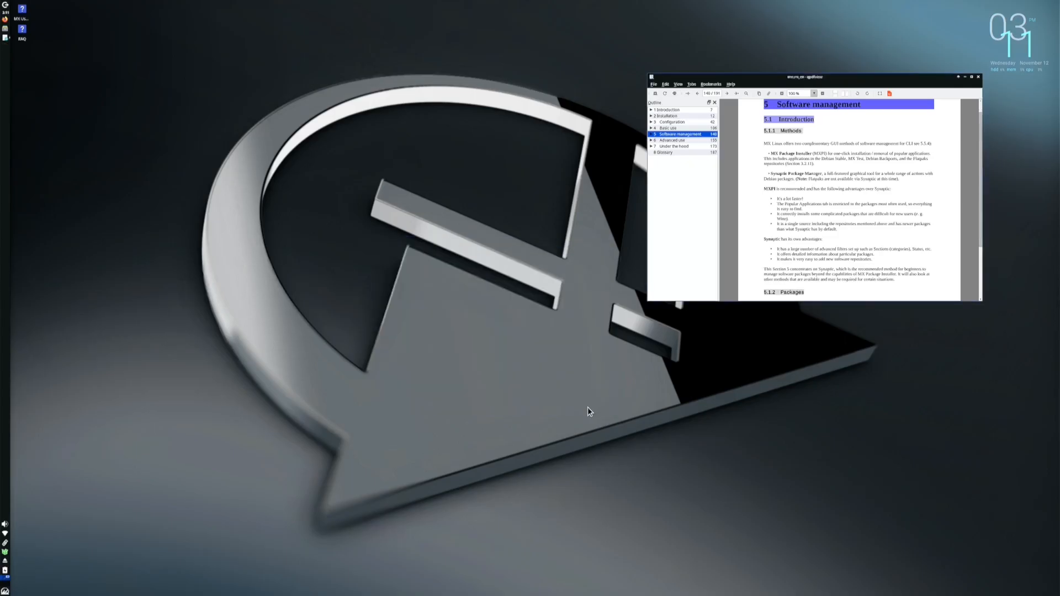
left_click(980, 78)
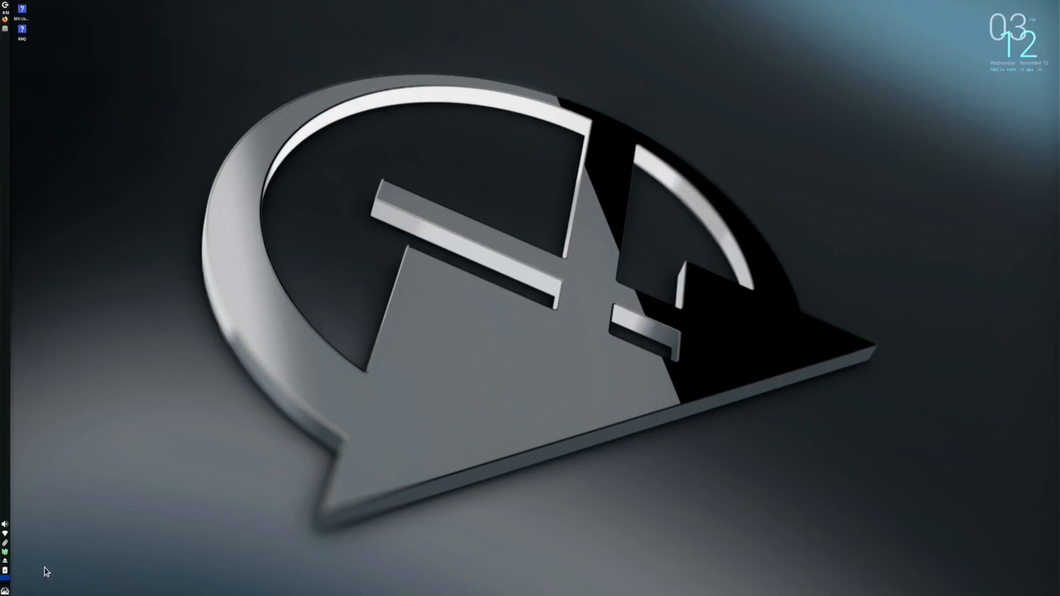
left_click(5, 591)
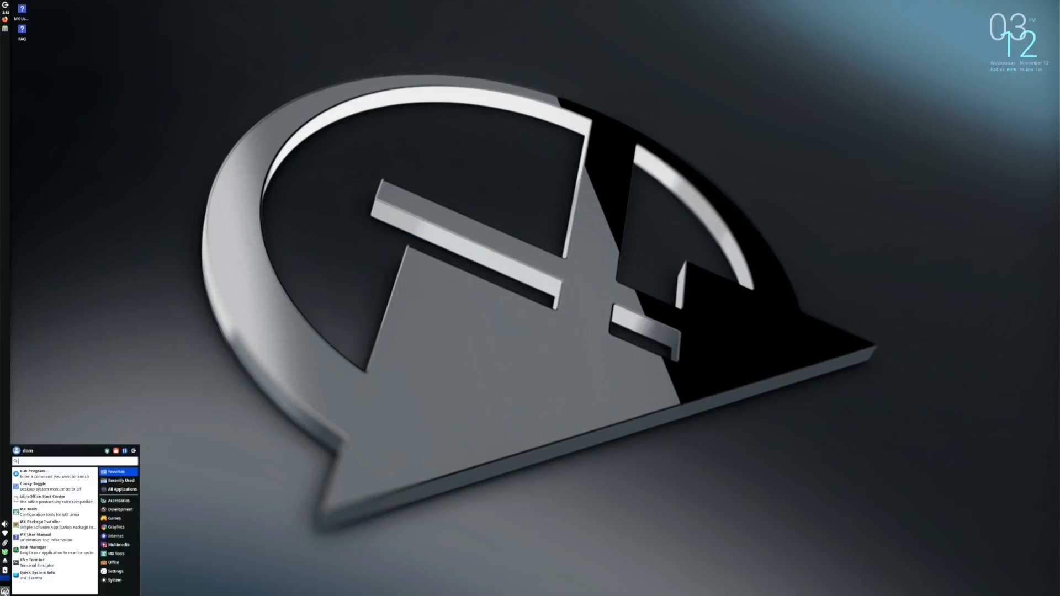
type("shot")
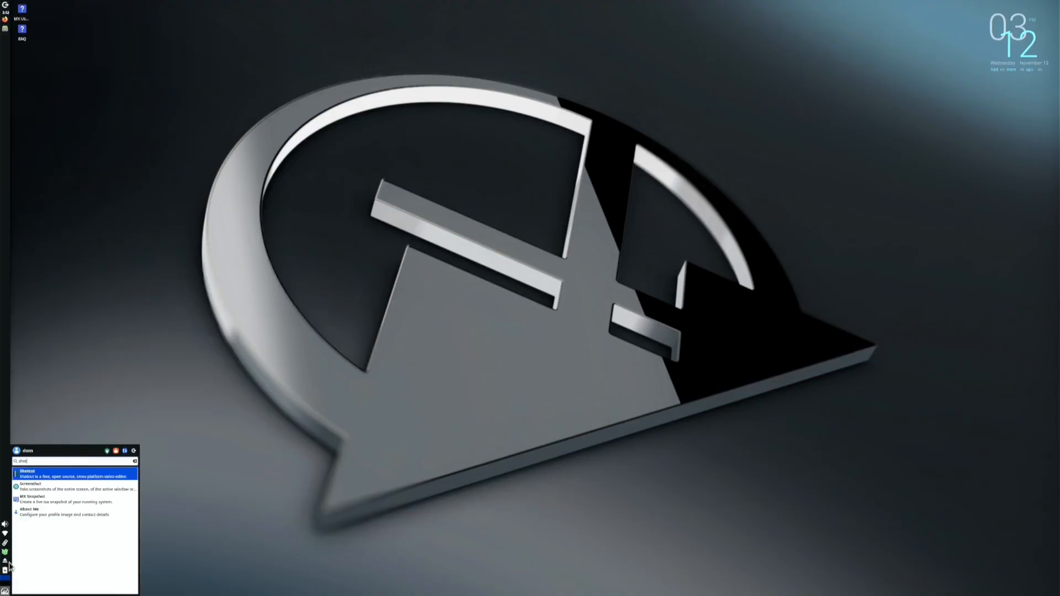
left_click(62, 476)
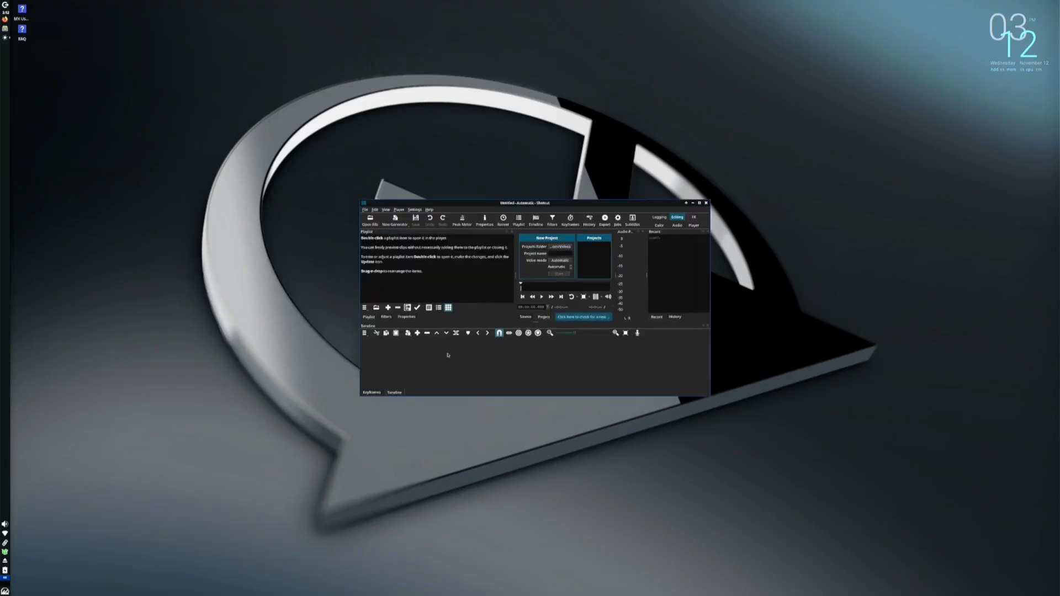
Maximize the Shotcut window, then close Shotcut so the machine reboots into the antiX boot menu
left_click(699, 203)
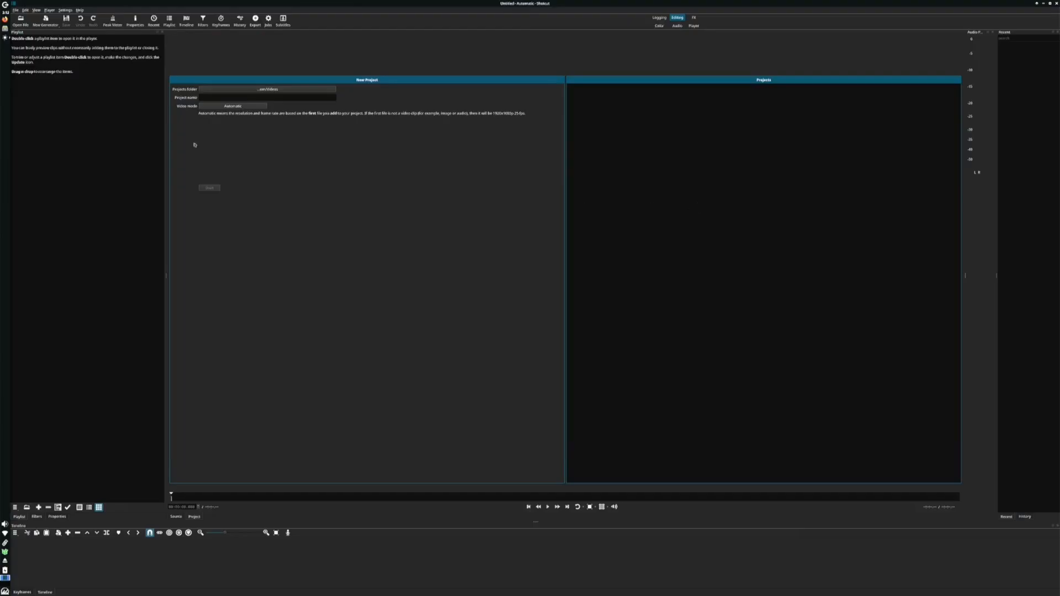
left_click(1056, 5)
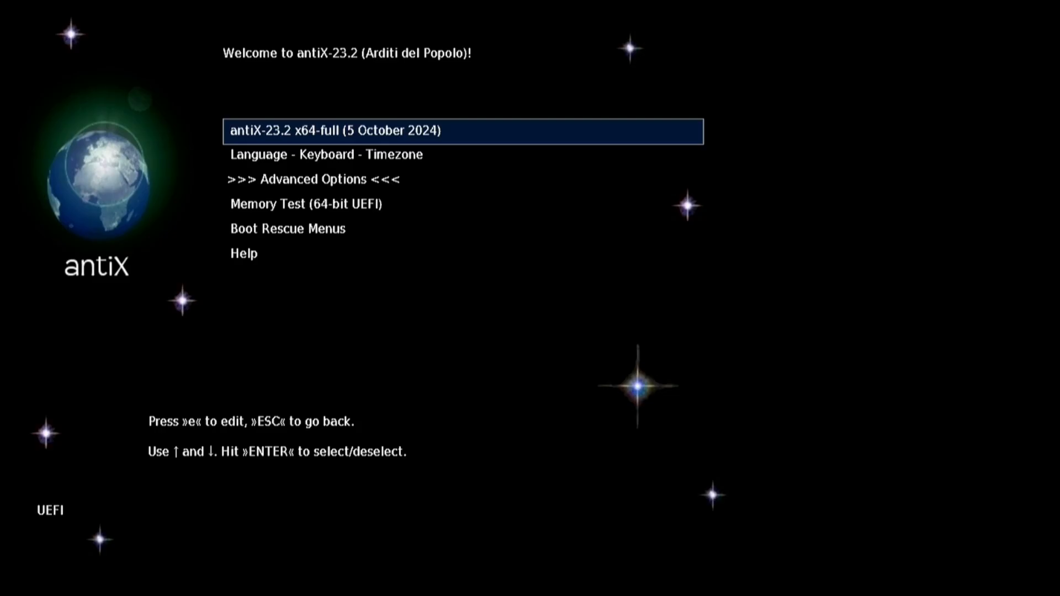
Boot the default antiX-23.2 x64-full live entry to the desktop
key("Return")
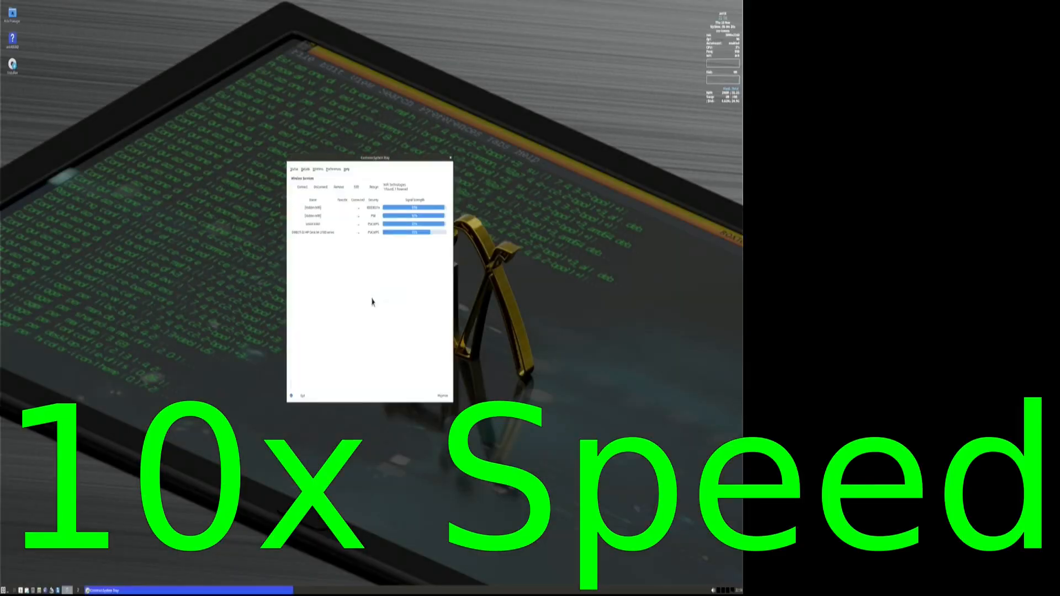
Select the wireless network in CMST, connect, and submit its Wi-Fi key
left_click(319, 187)
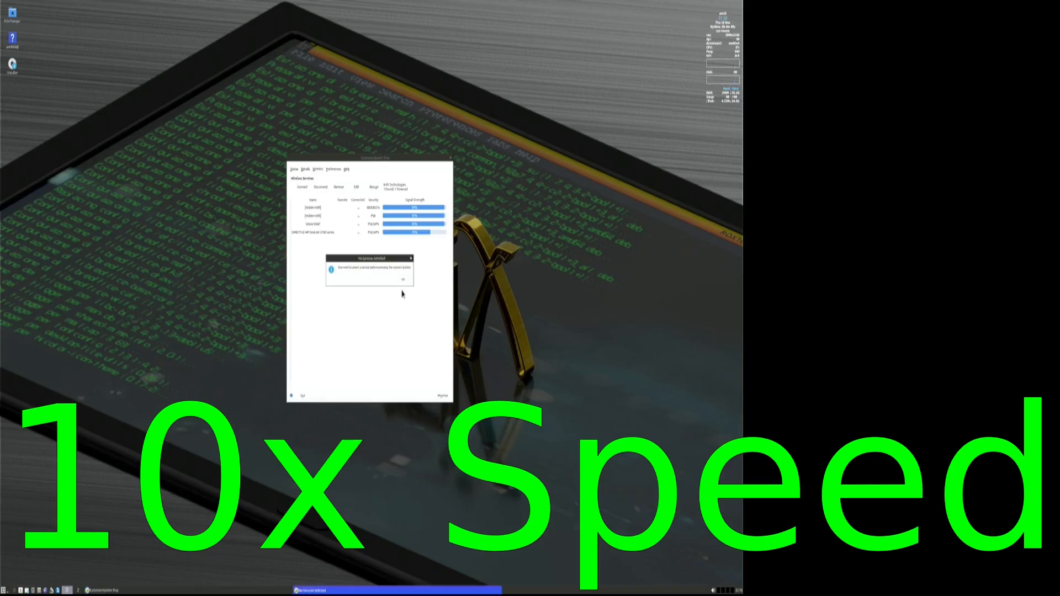
left_click(405, 281)
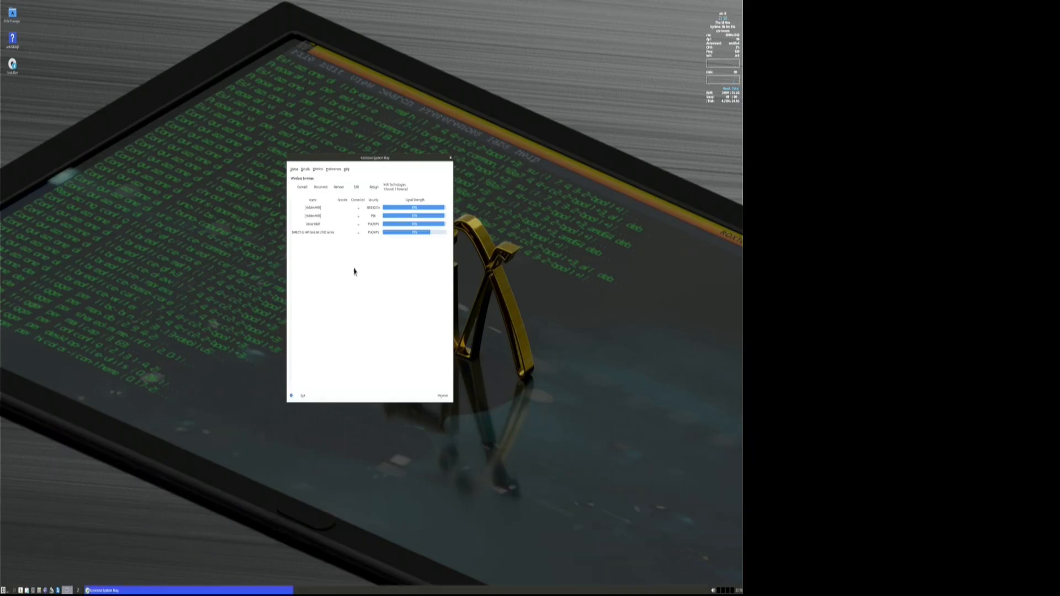
left_click(321, 225)
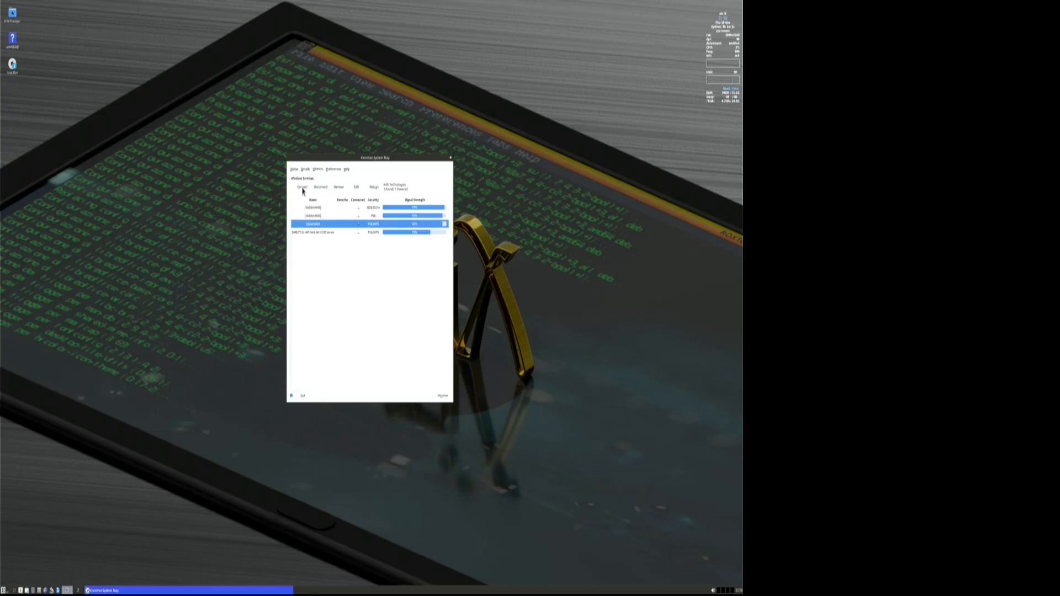
left_click(303, 190)
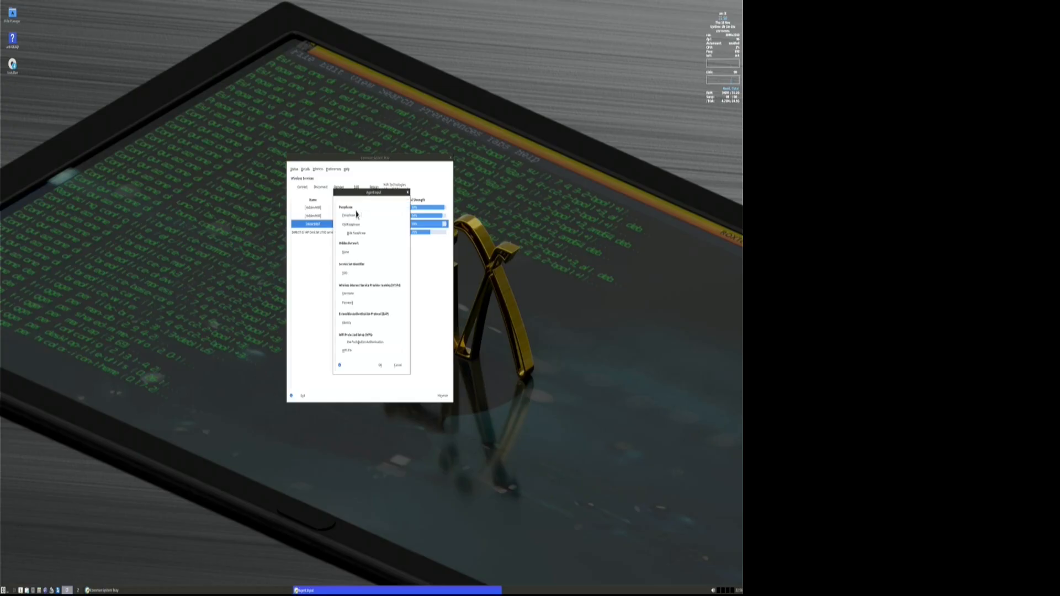
left_click(380, 365)
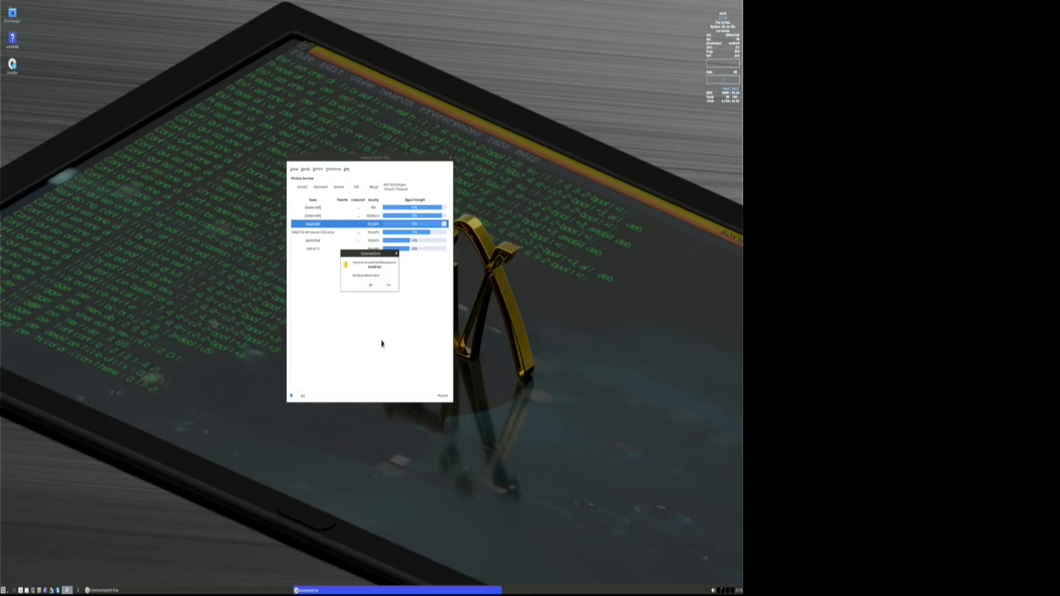
Dismiss the invalid-key error, answer the retry prompt, and connect to the top network again
left_click(389, 285)
left_click(388, 286)
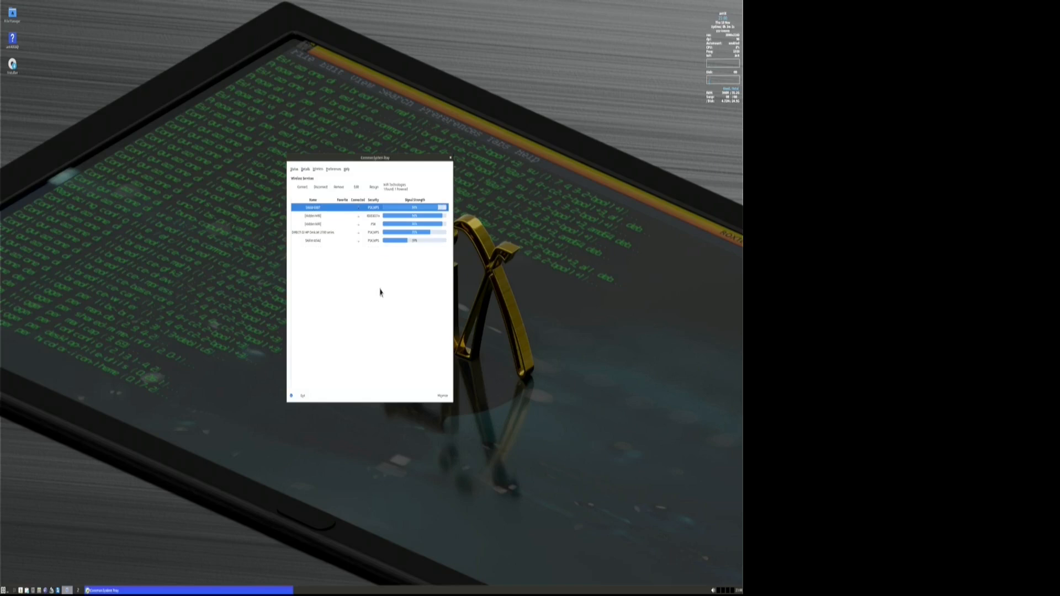
left_click(302, 188)
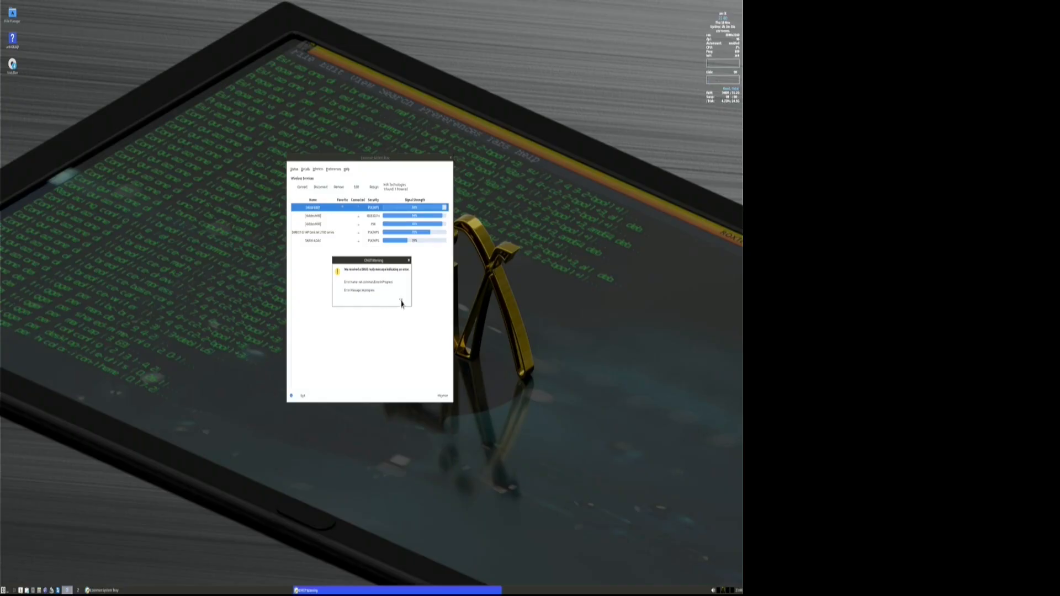
Dismiss the in-progress warning, then disconnect and reconnect the top Wi-Fi network
left_click(401, 302)
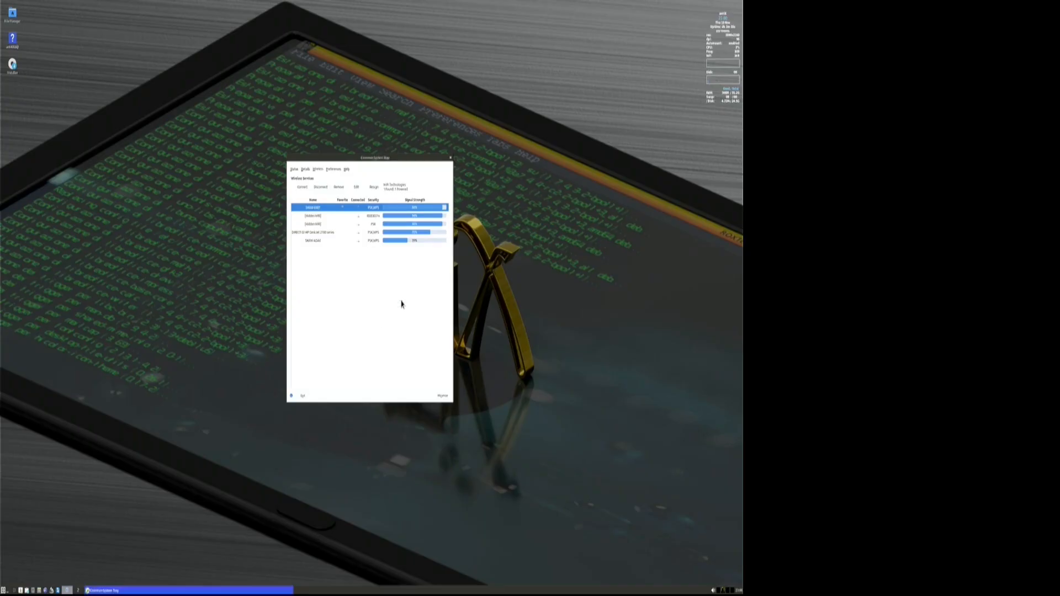
left_click(320, 232)
left_click(317, 241)
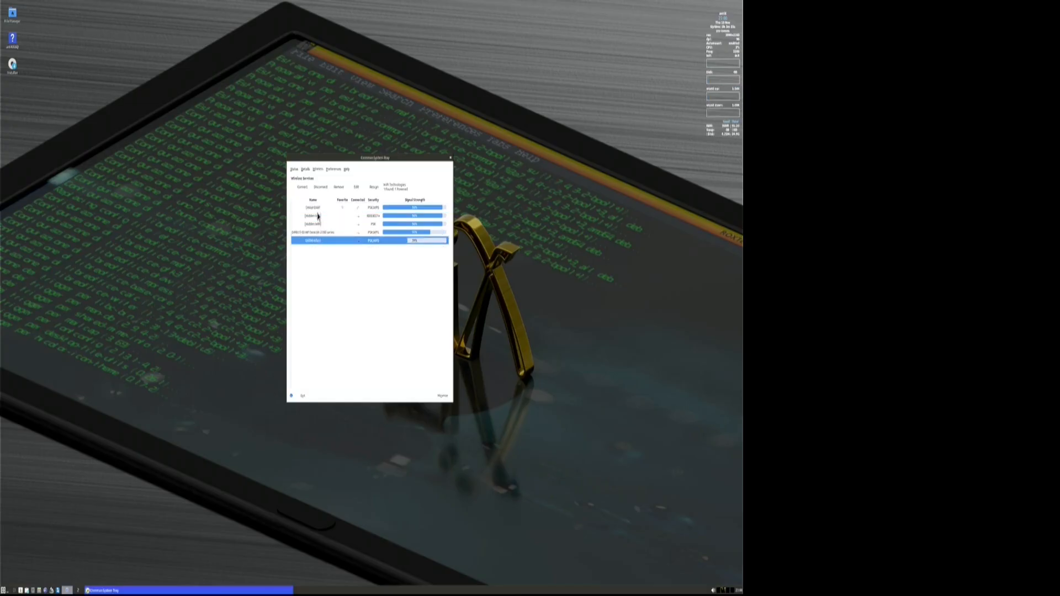
left_click(318, 208)
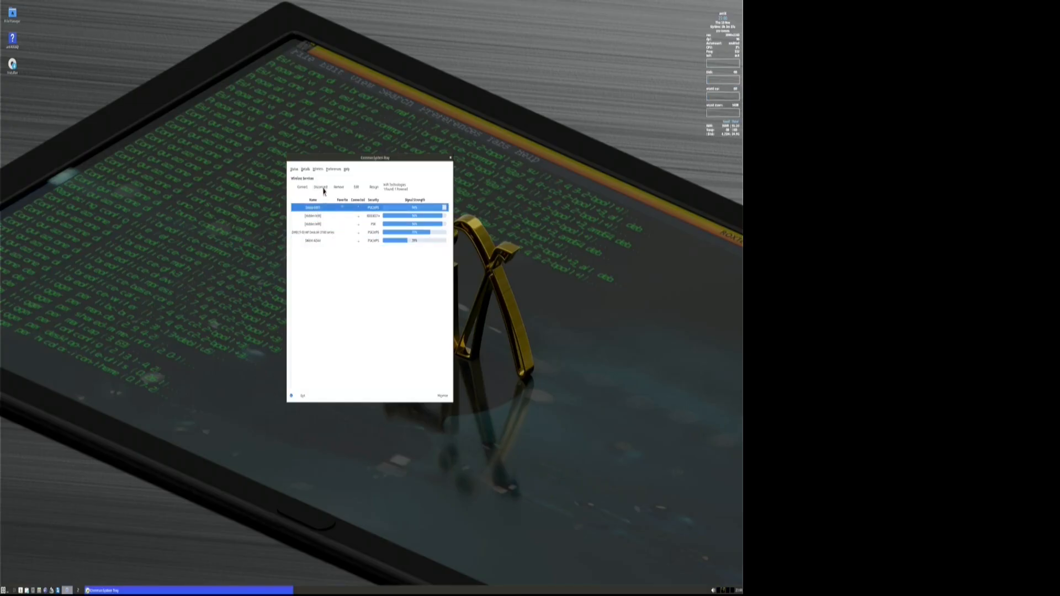
left_click(321, 188)
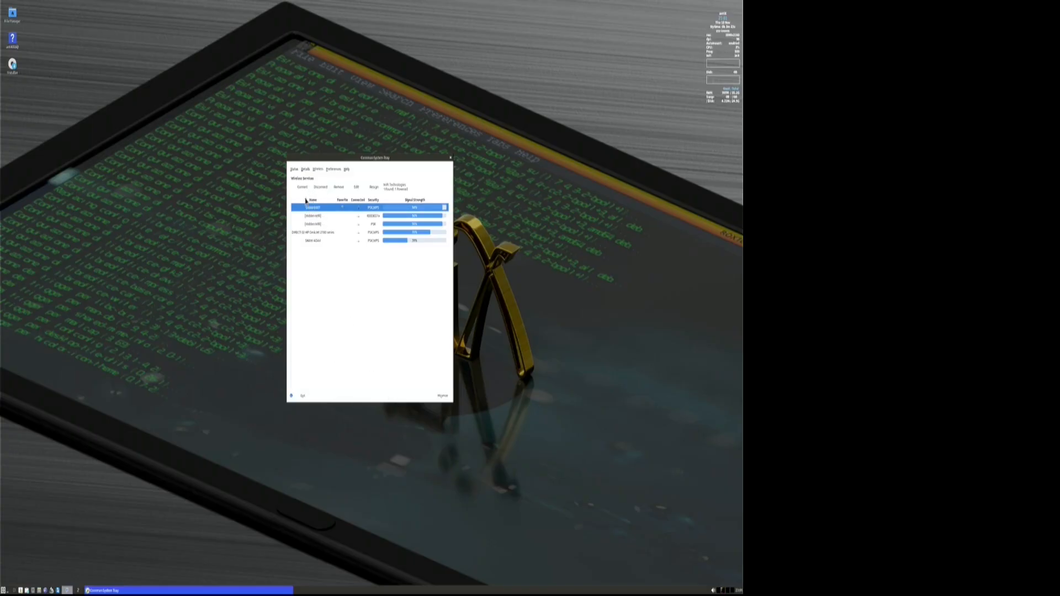
left_click(303, 187)
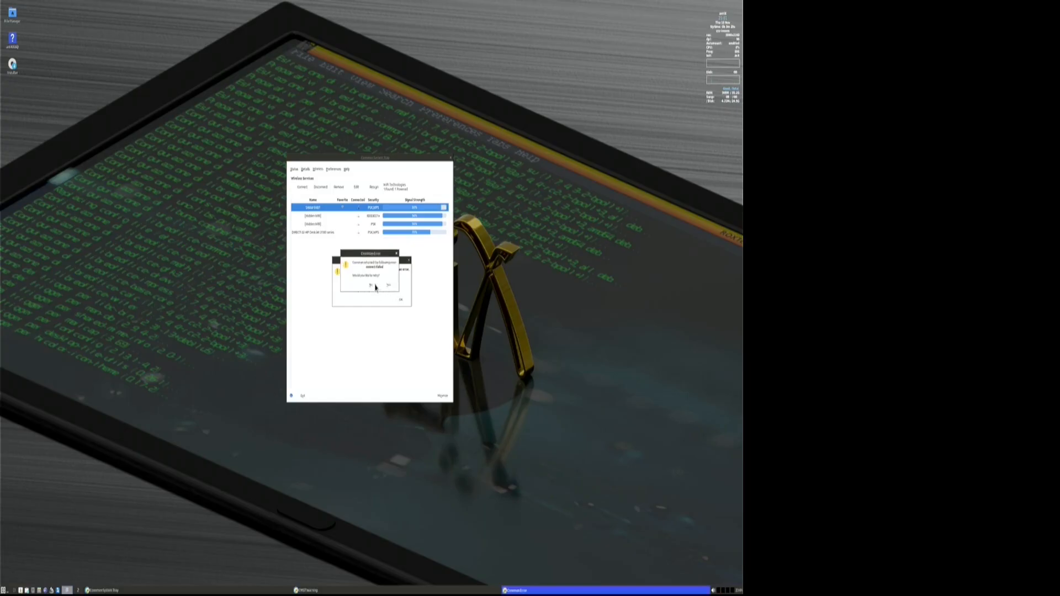
Decline the retry, clear the error, connect again and dismiss the 'Already connected' warning
left_click(375, 286)
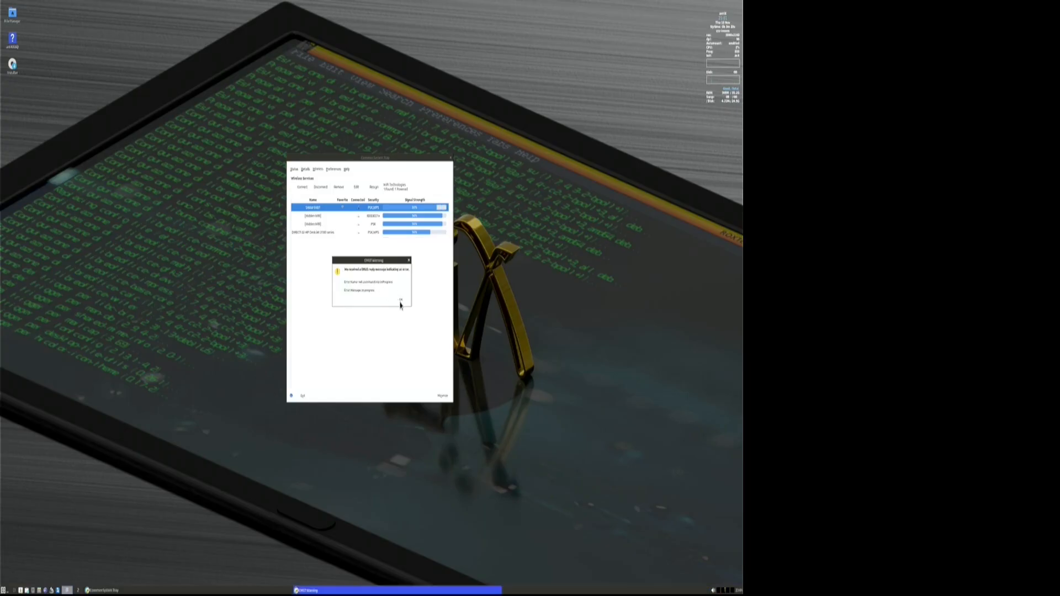
left_click(401, 301)
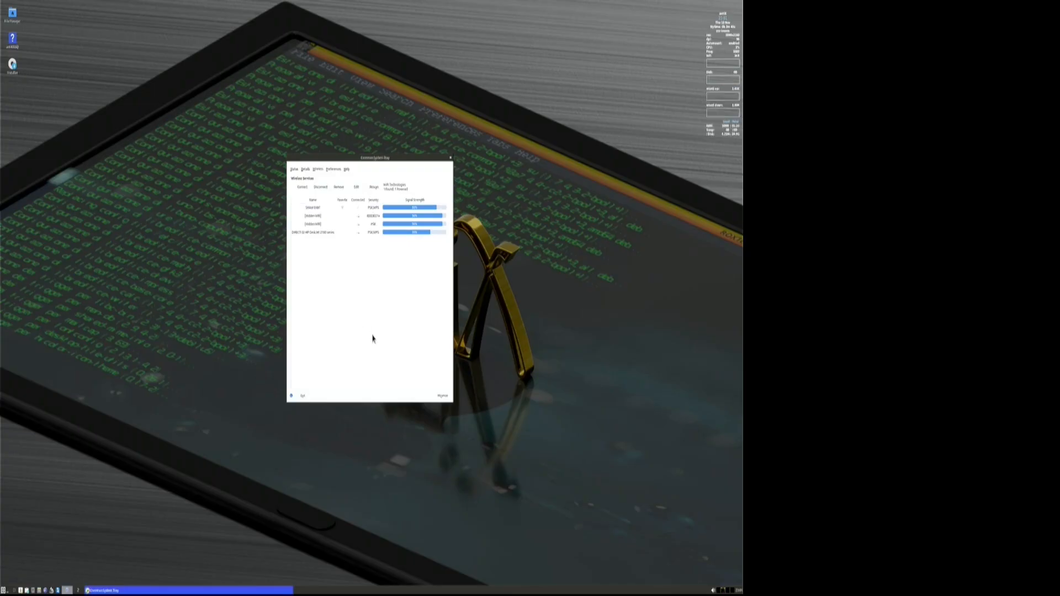
left_click(318, 210)
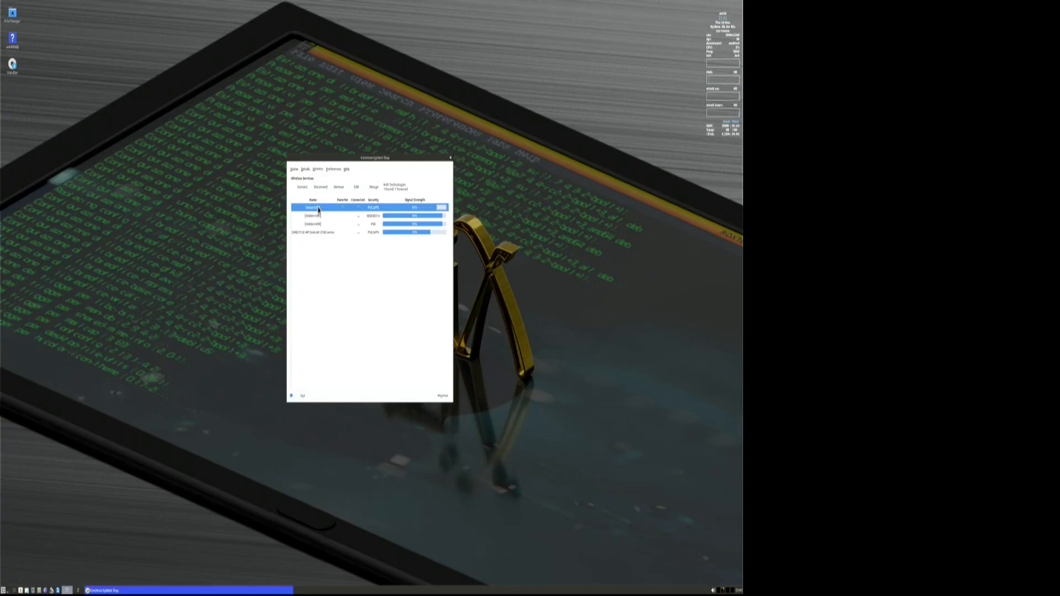
left_click(303, 187)
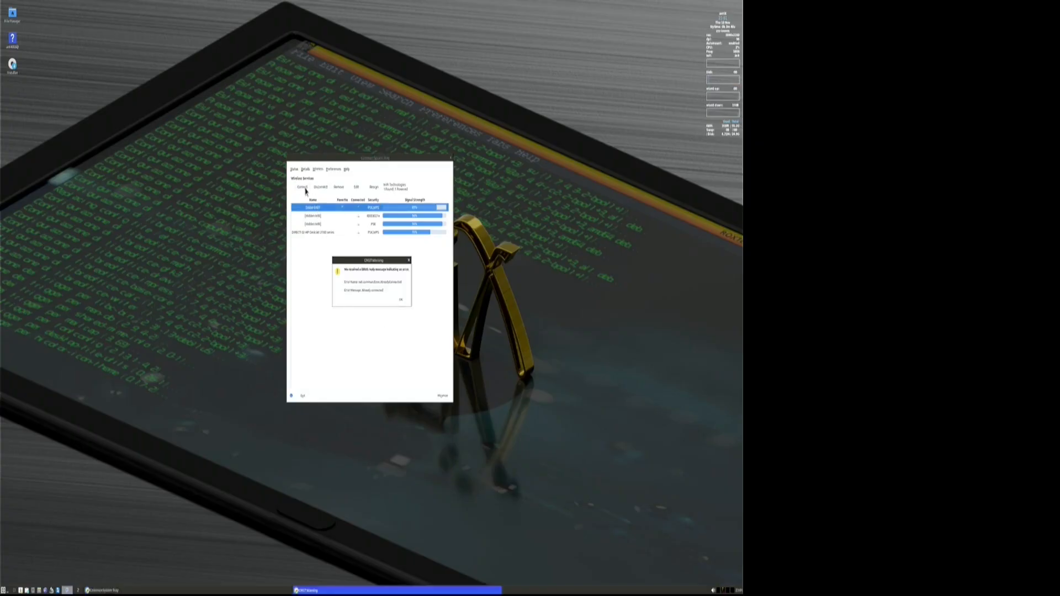
left_click(401, 301)
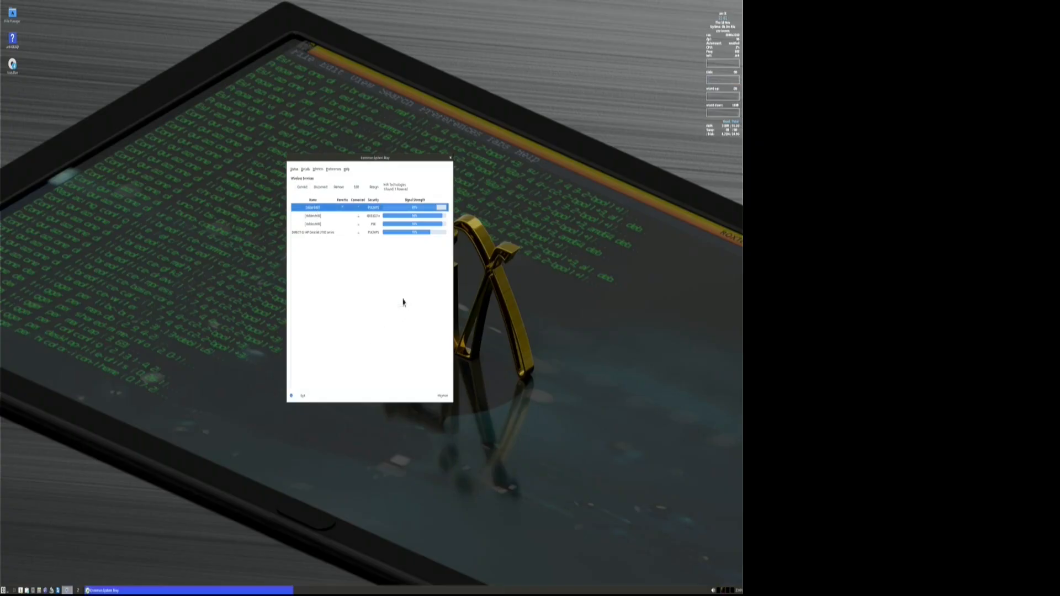
Close the CMST network window and briefly open then close Toolbar IconsManager
left_click(451, 160)
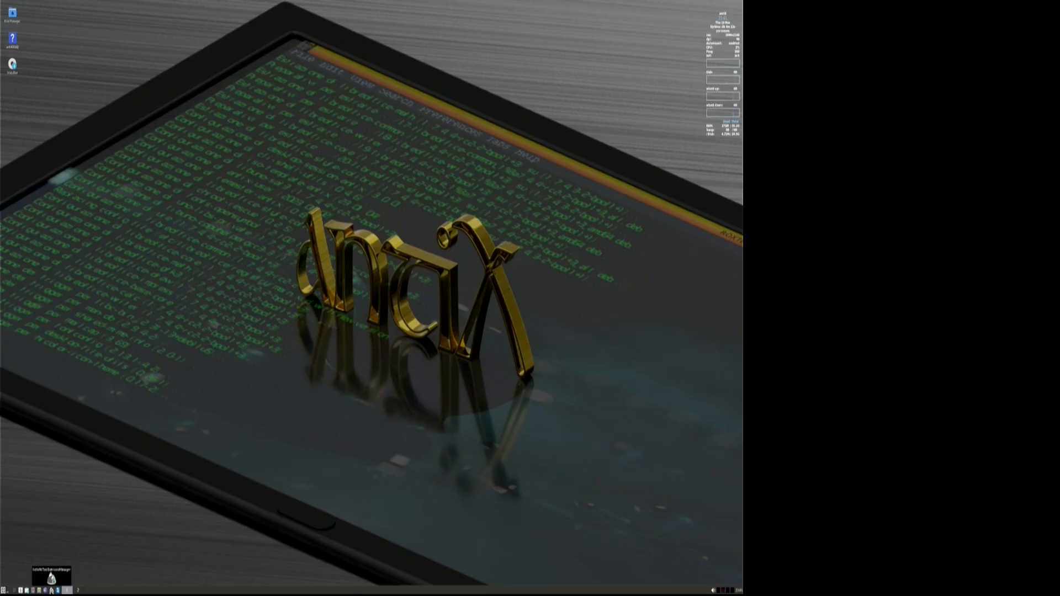
left_click(51, 591)
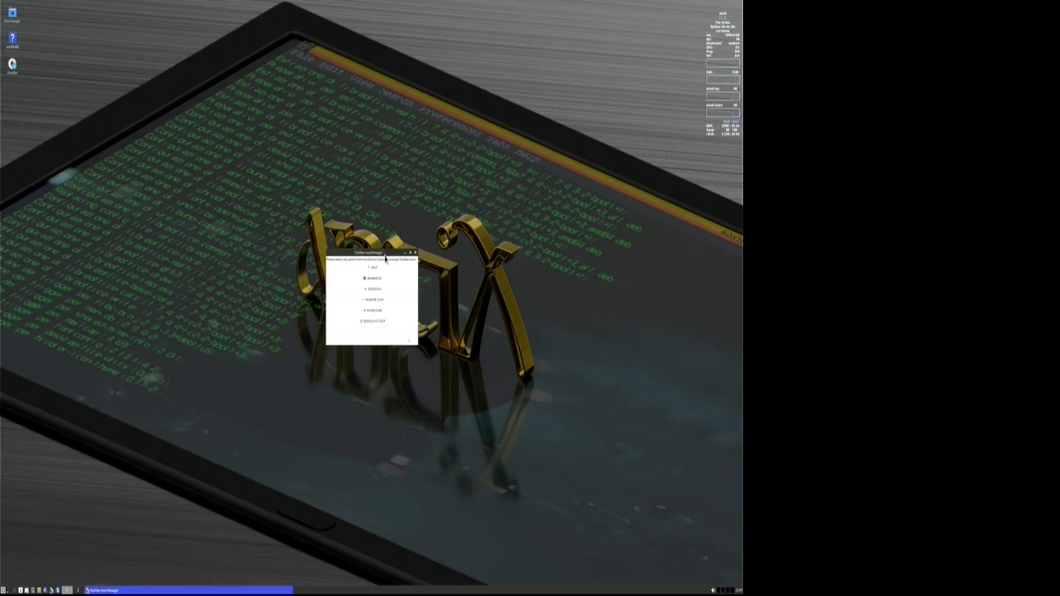
left_click(414, 254)
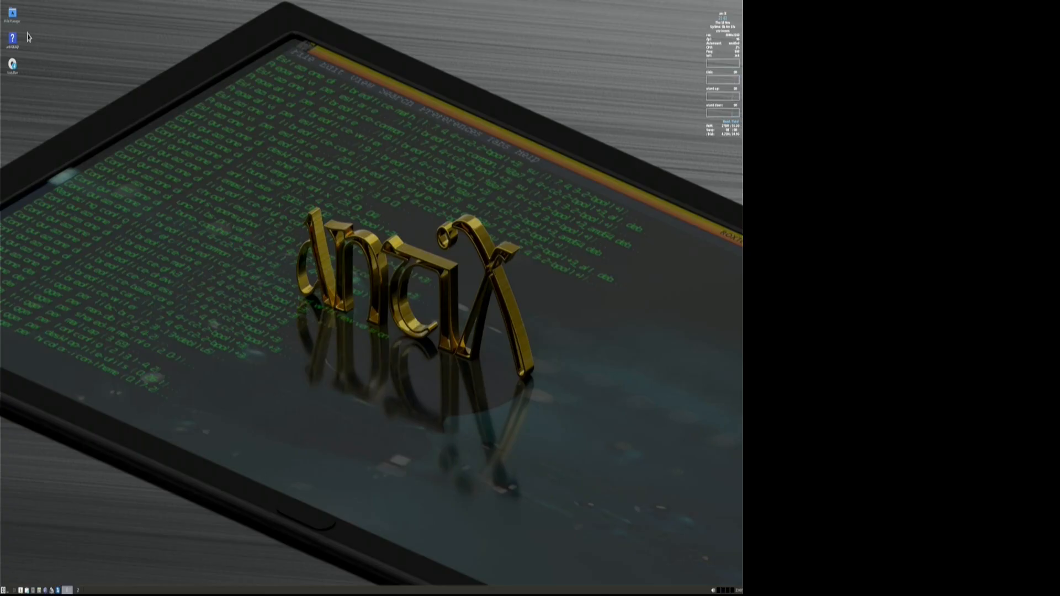
Open the home folder in File Manager, reposition it, then close it
double_click(15, 19)
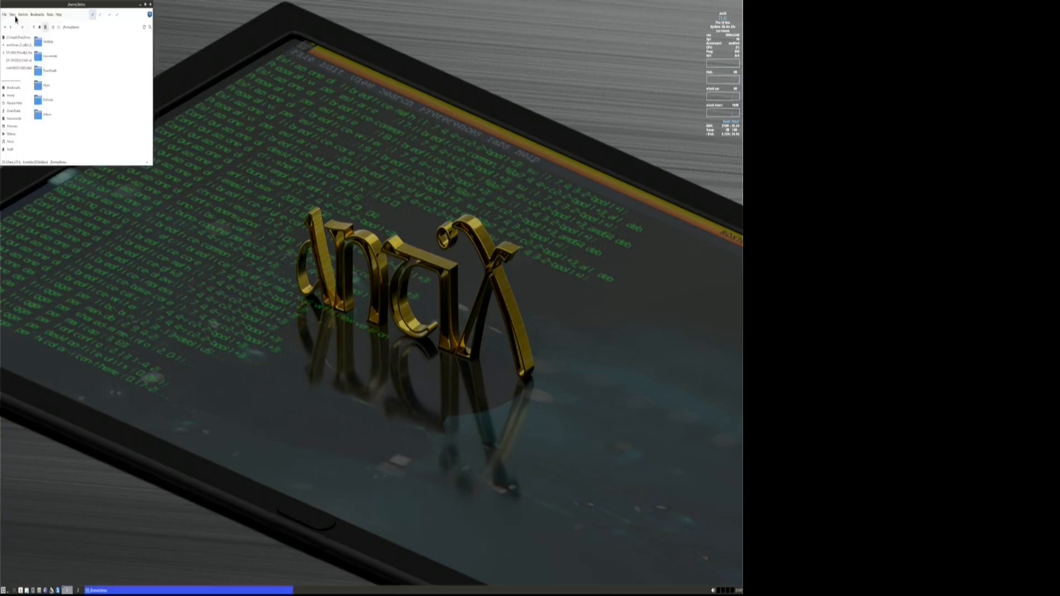
left_click(88, 17)
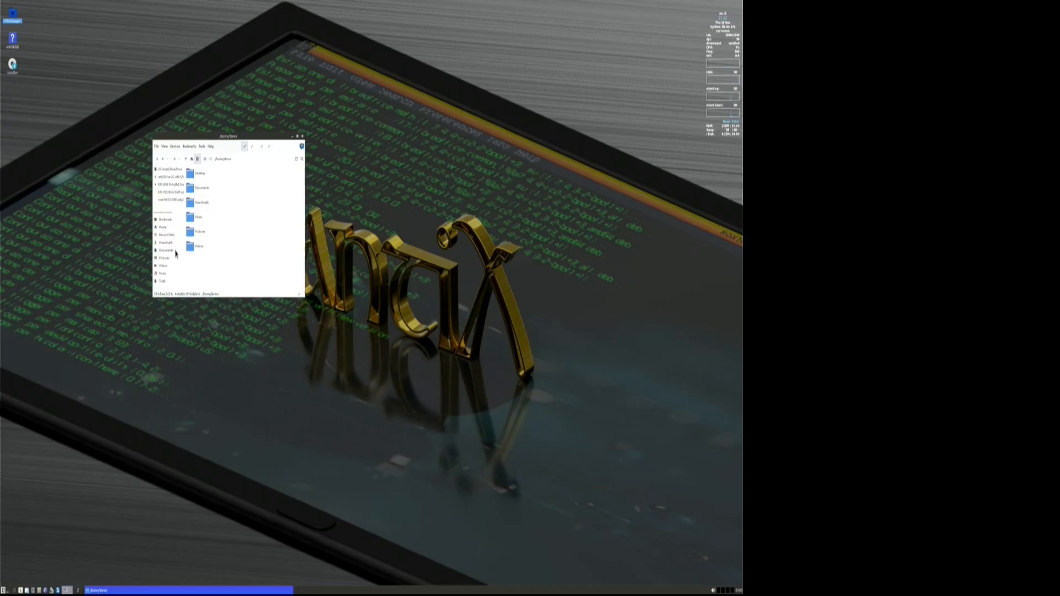
left_click(302, 137)
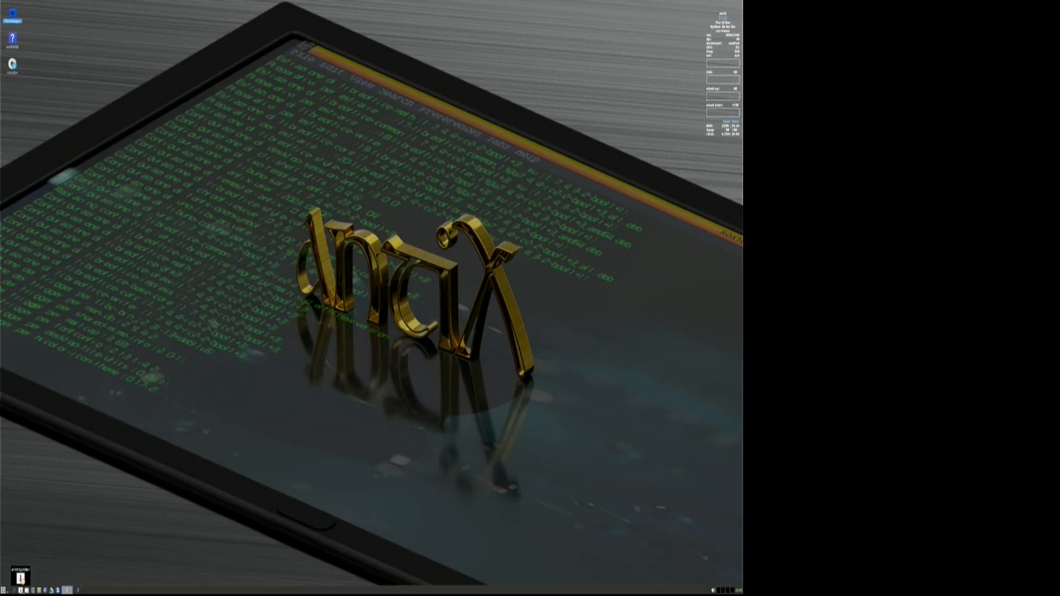
Launch the package installer and cancel its administrator password prompt
left_click(26, 591)
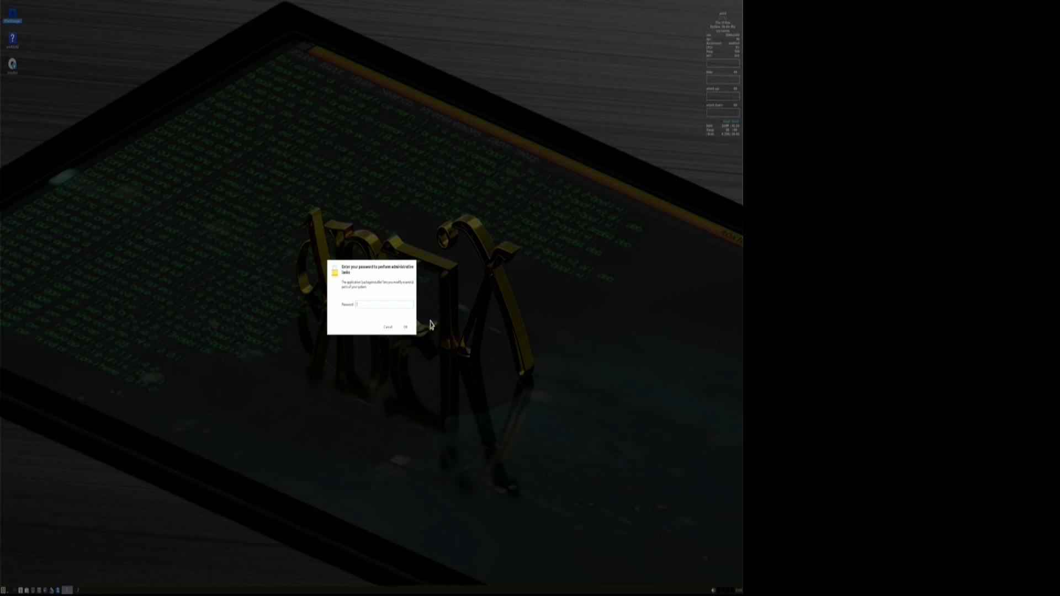
left_click(406, 328)
left_click(389, 327)
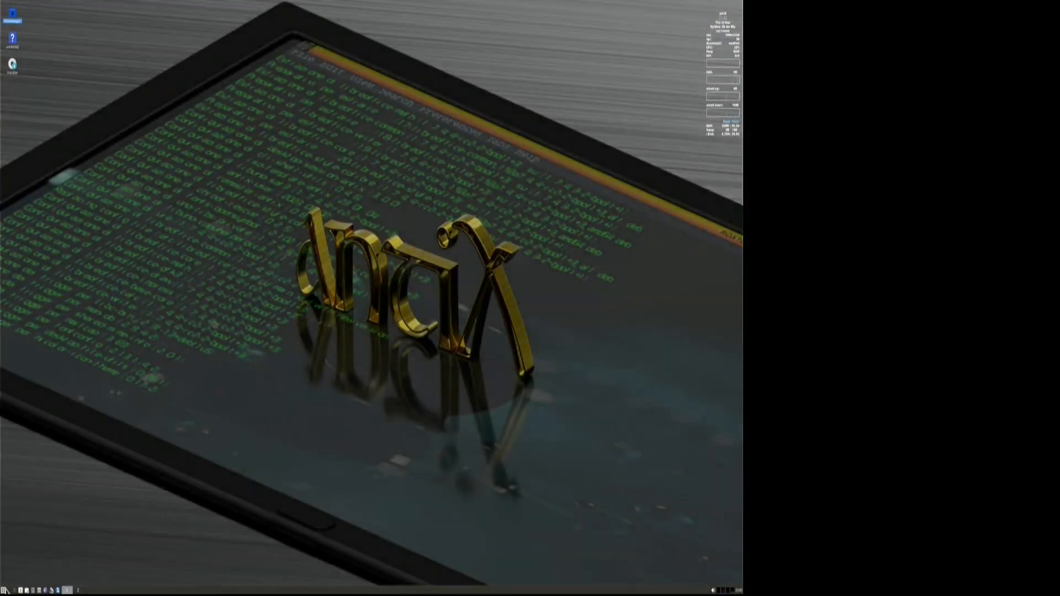
Choose Logout from the start menu and select Shutdown in Exit Session
left_click(3, 590)
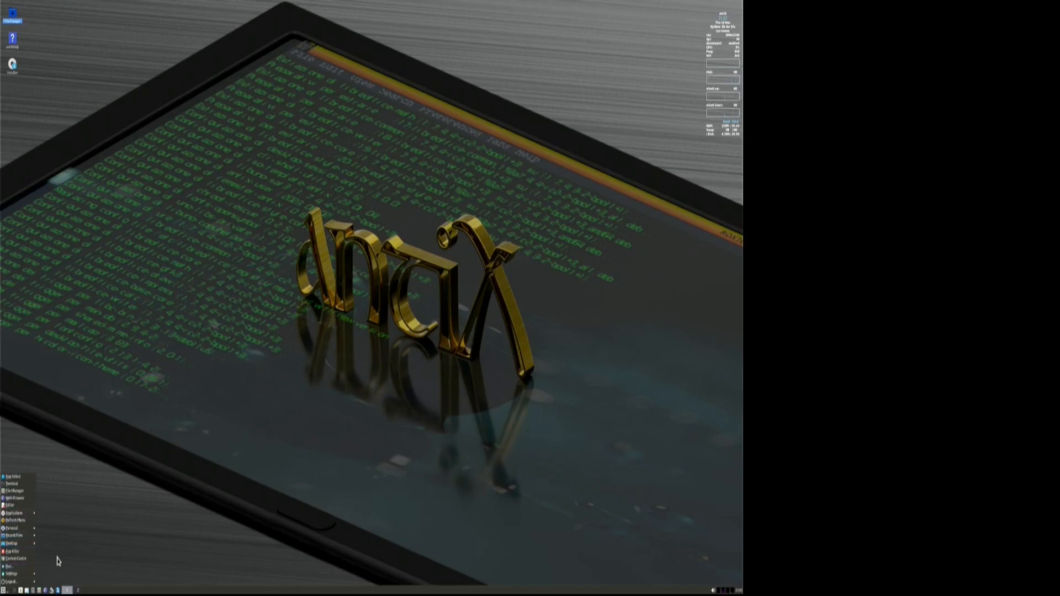
left_click(57, 564)
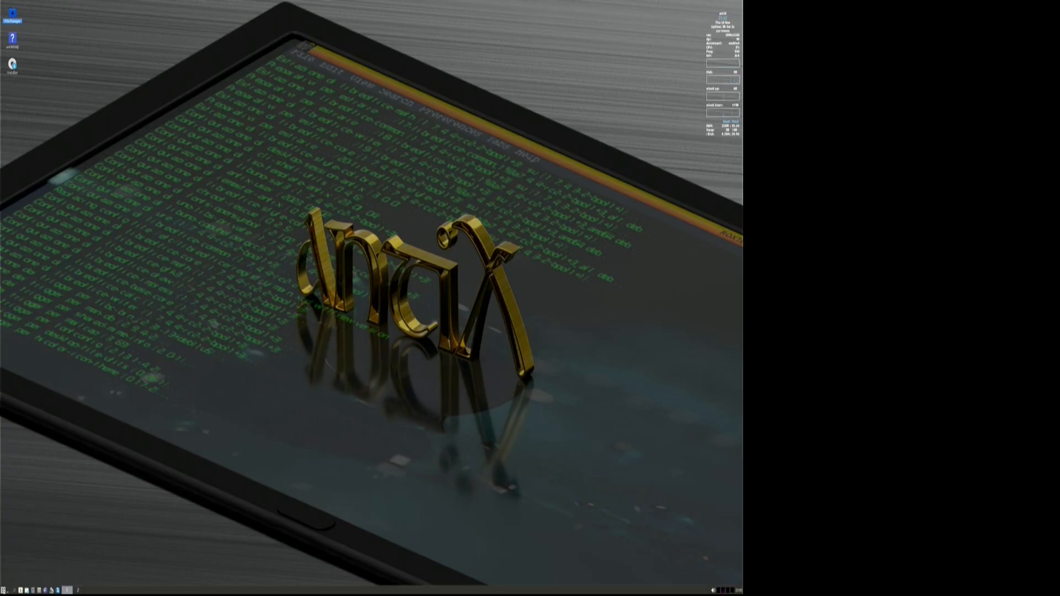
left_click(3, 590)
left_click(10, 582)
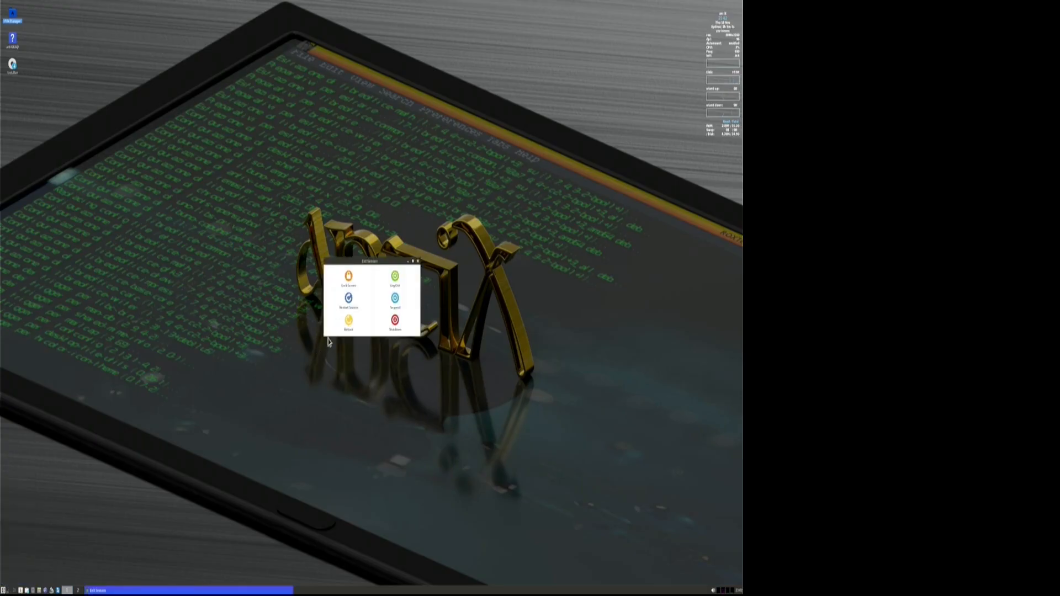
left_click(394, 323)
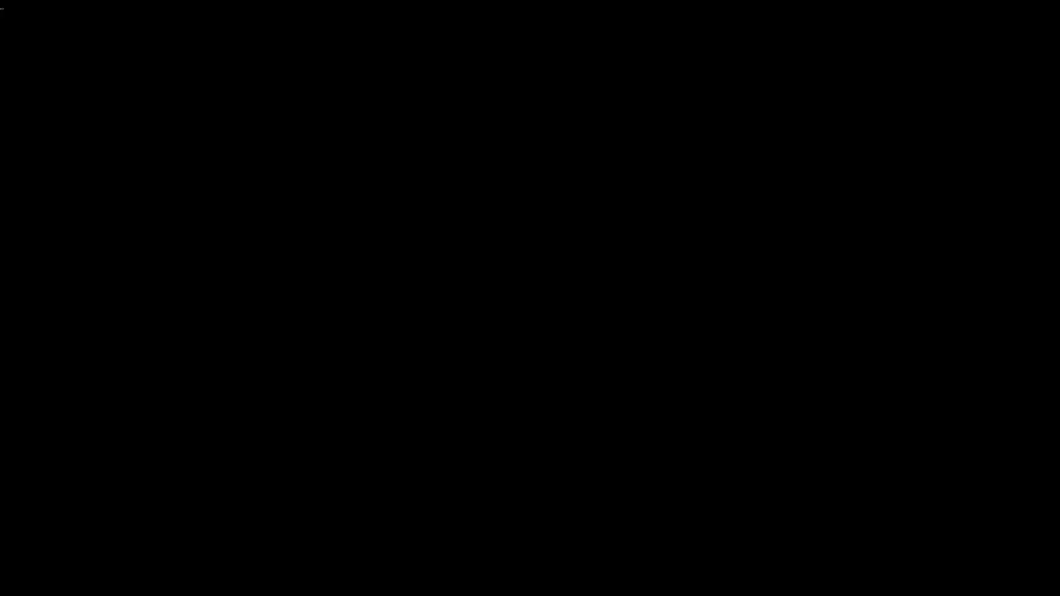
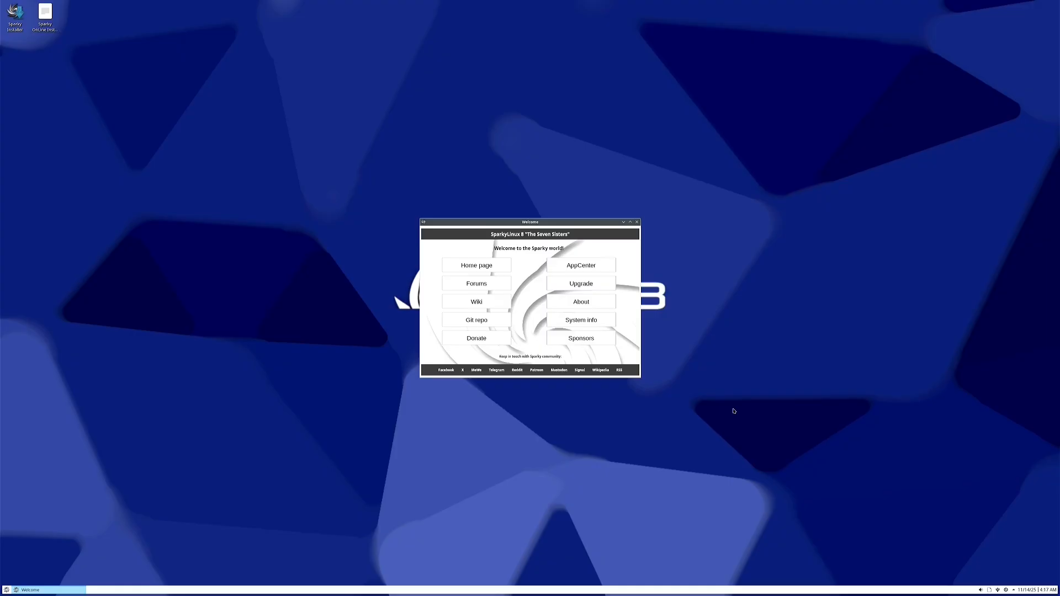
Dismiss the Sparky Welcome window and launch the Sparky Installer from its desktop icon
left_click(637, 222)
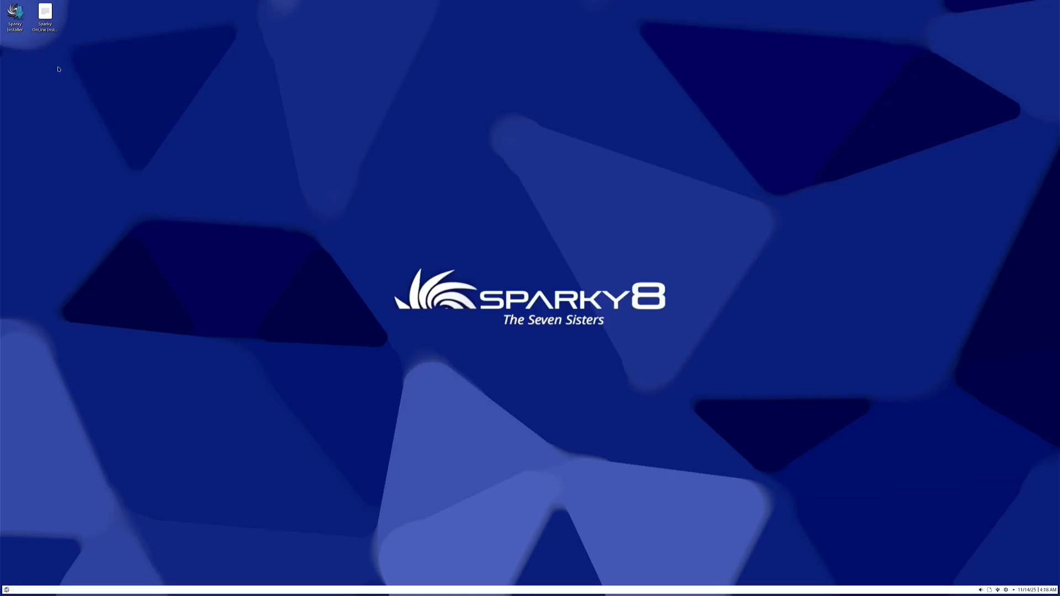
double_click(16, 15)
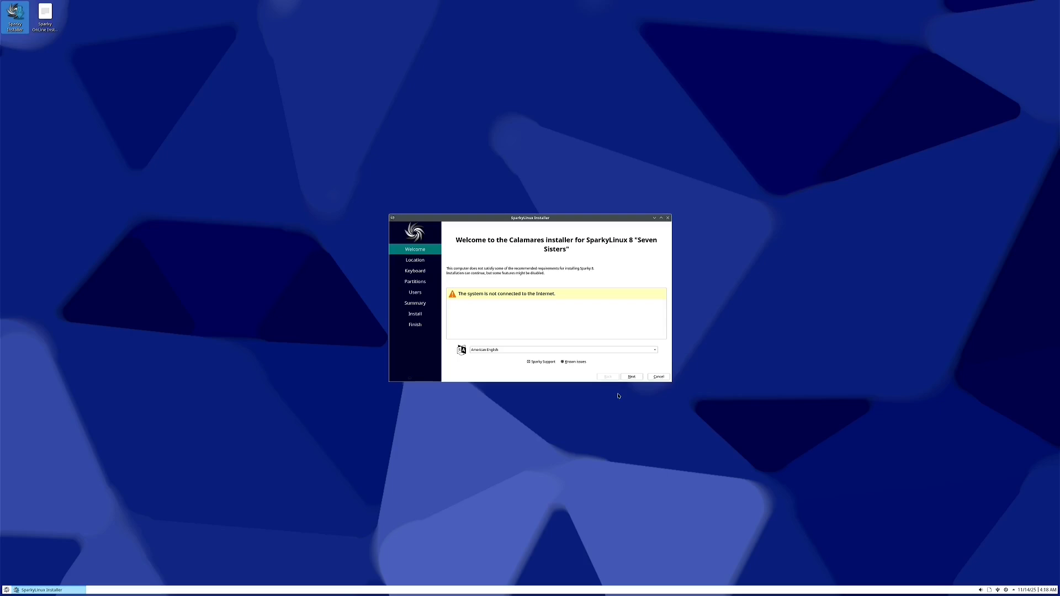
Set the zone to America/Edmonton, keep the default keyboard layout, and select Erase disk
left_click(632, 376)
left_click(579, 339)
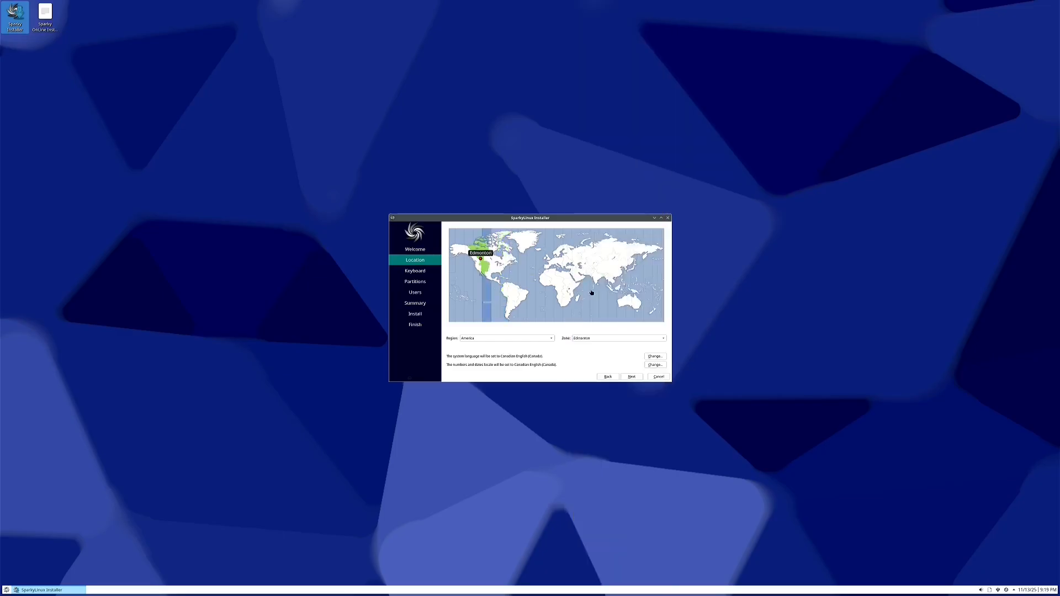
left_click(633, 377)
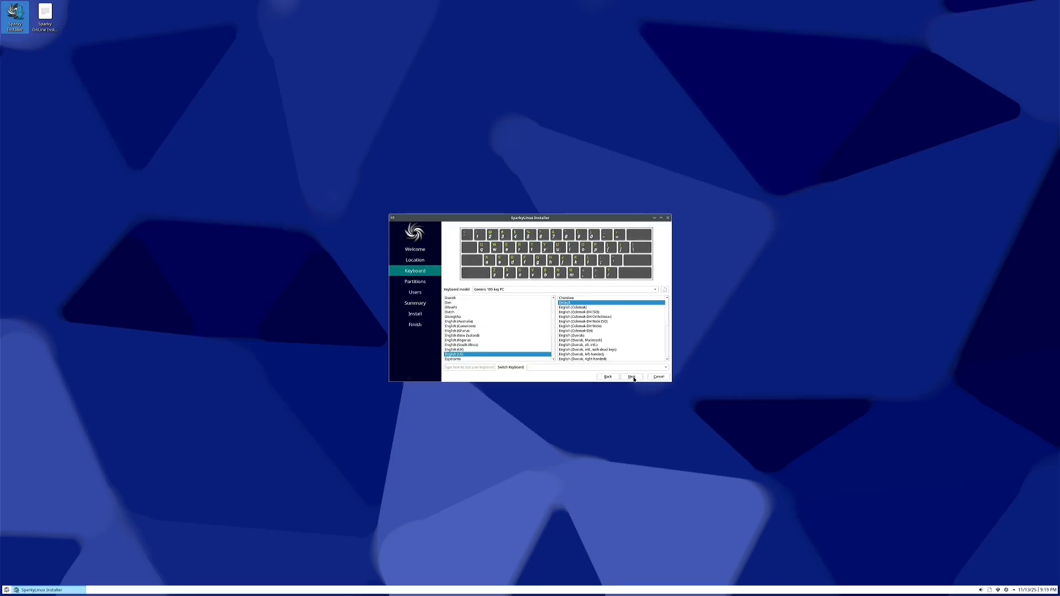
left_click(633, 377)
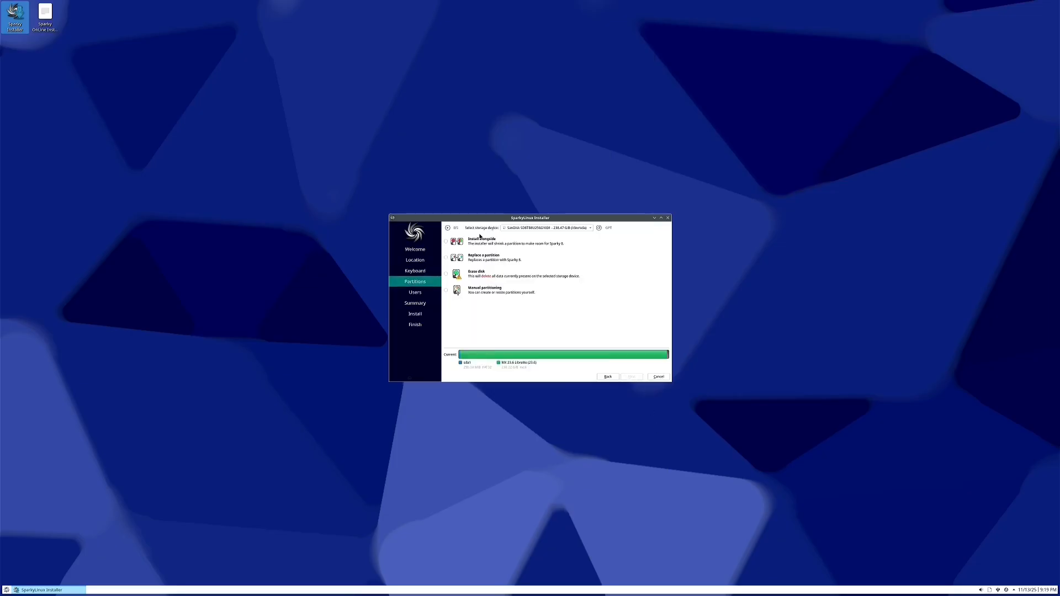
left_click(449, 274)
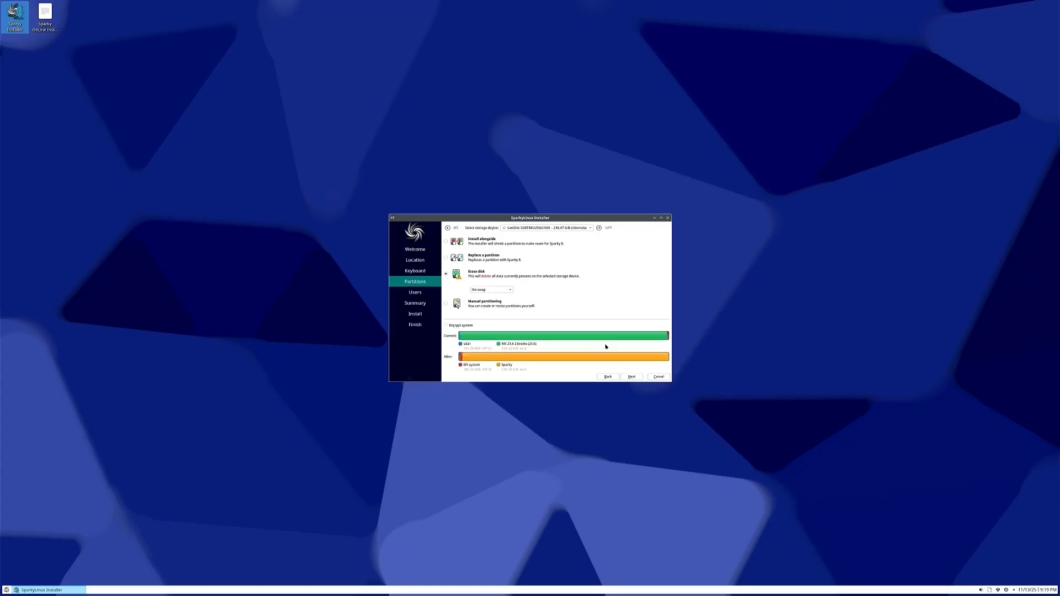
left_click(631, 376)
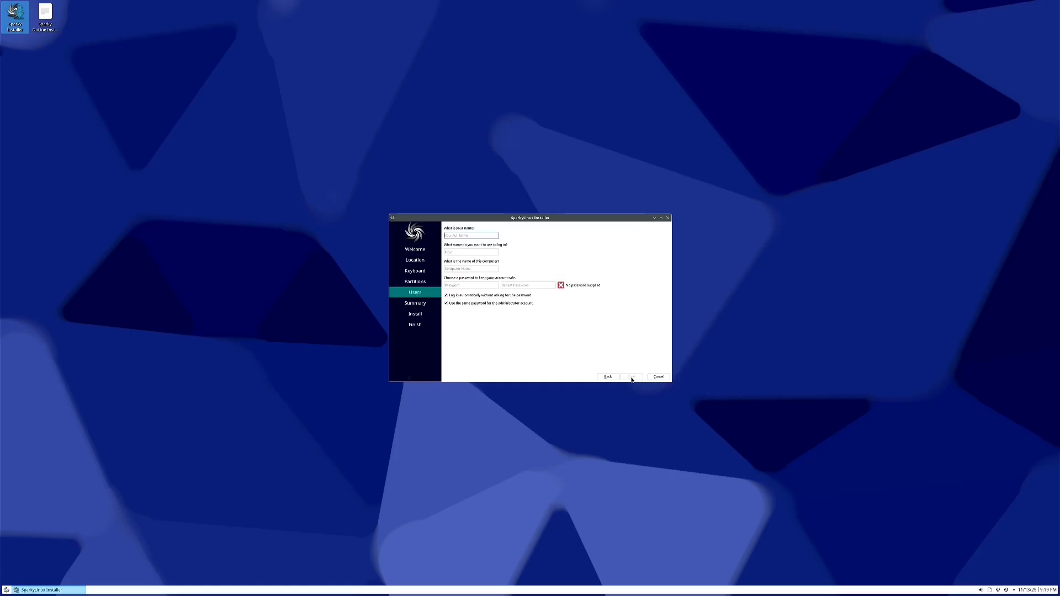
Enter the account password in both password fields, then delete the first entry
left_click(467, 285)
type("•••")
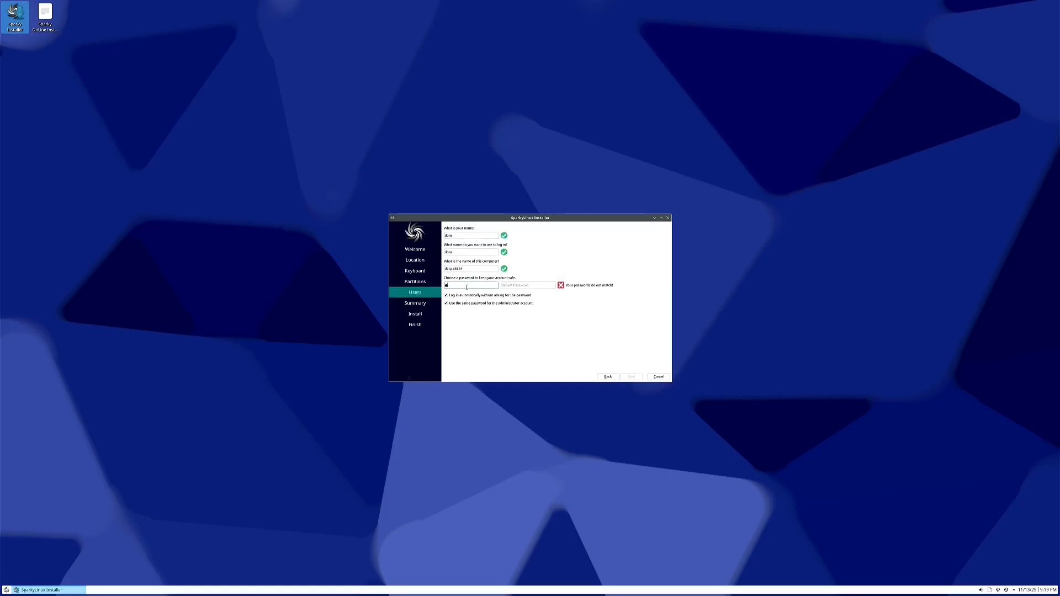
key("Tab")
type("•••")
left_click(470, 284)
type("•••")
key("Tab")
type("•••")
left_click_drag(486, 287, 446, 283)
key("BackSpace")
Clear and retype the account password and its confirmation on the Users page
left_click(524, 283)
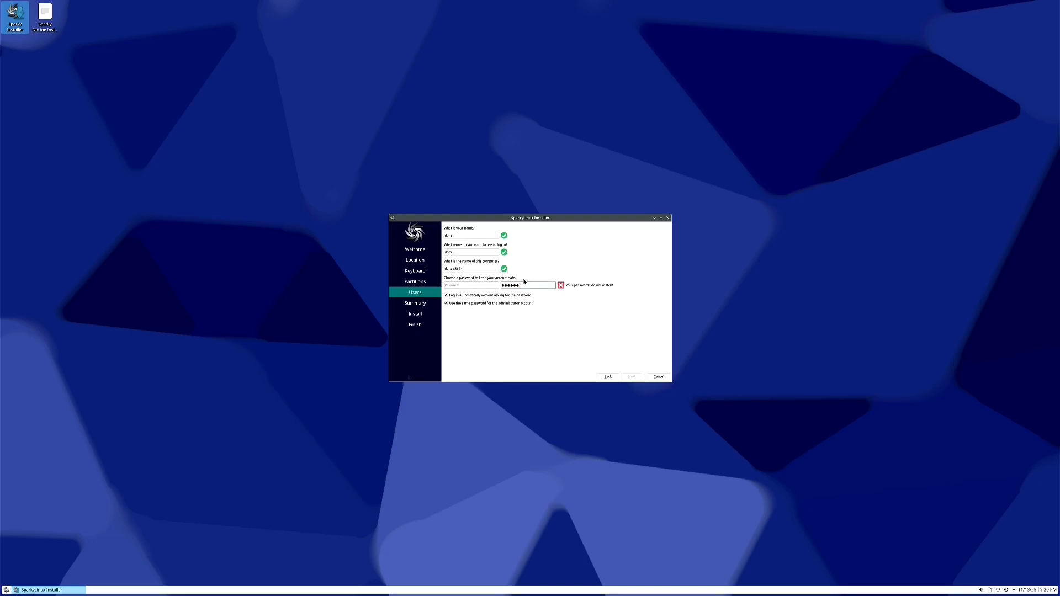
key("BackSpace")
key("BackSpace")
key("BackSpace")
key("BackSpace")
key("BackSpace")
key("BackSpace")
type("a")
key("BackSpace")
key("BackSpace")
key("BackSpace")
key("BackSpace")
key("BackSpace")
key("BackSpace")
left_click(481, 283)
type("a")
left_click(504, 285)
type("aaaaaaa")
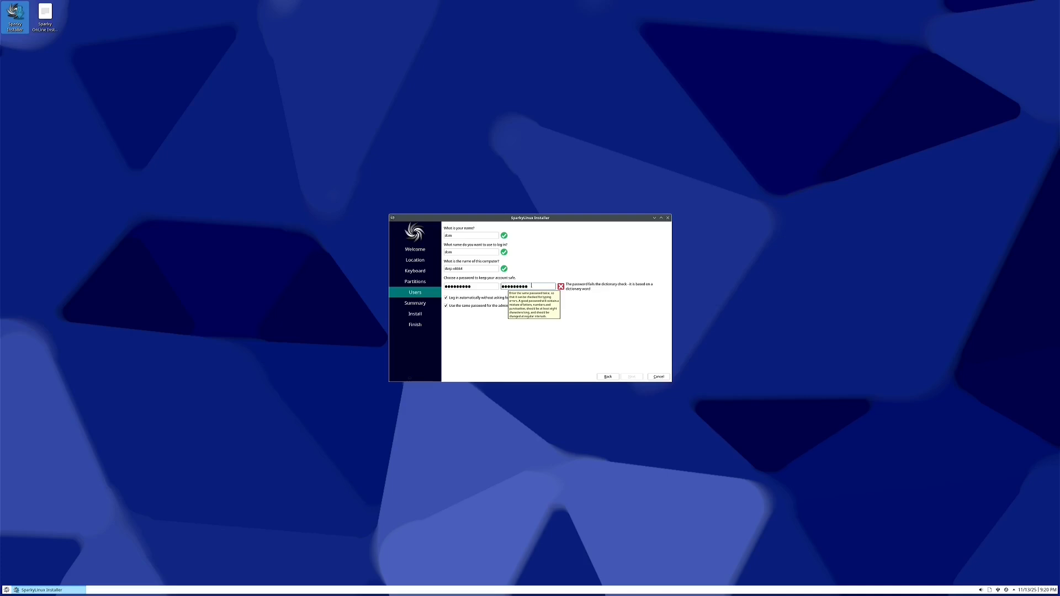
left_click_drag(531, 286, 438, 284)
key("BackSpace")
key("BackSpace")
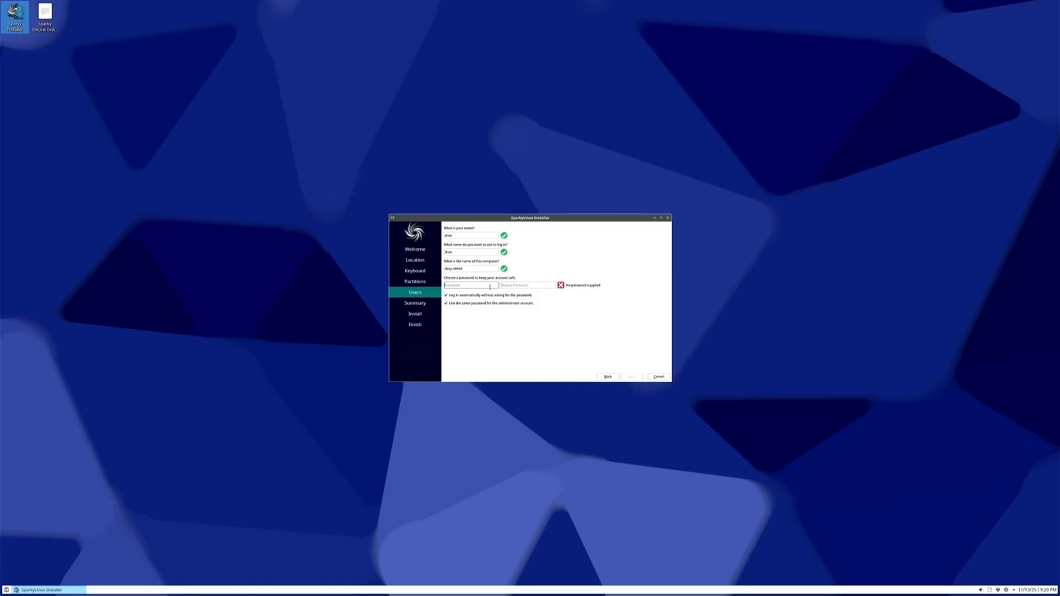
type("••")
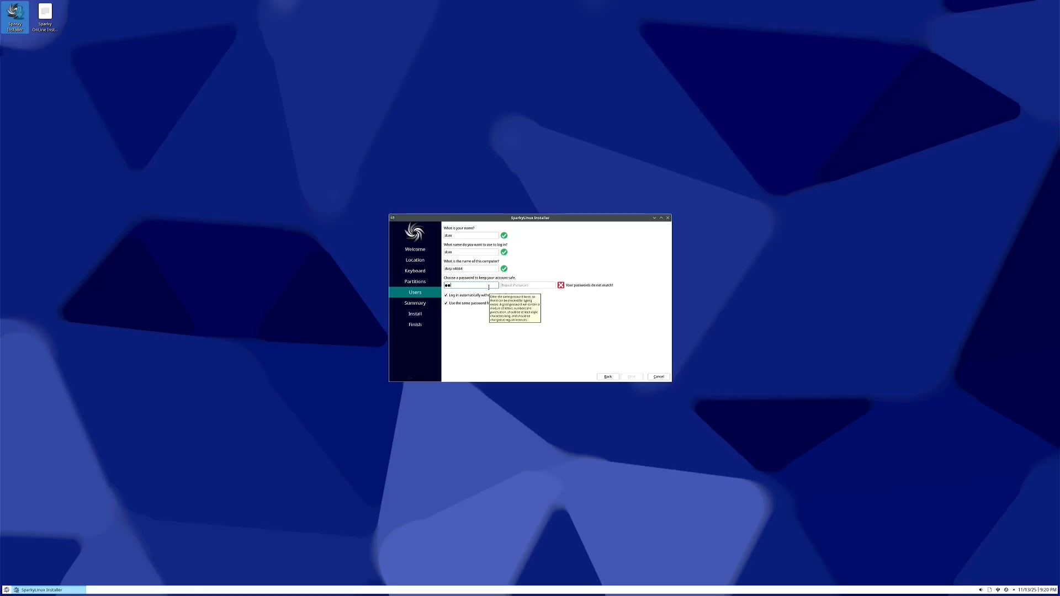
type("•••••")
key("Tab")
type("••")
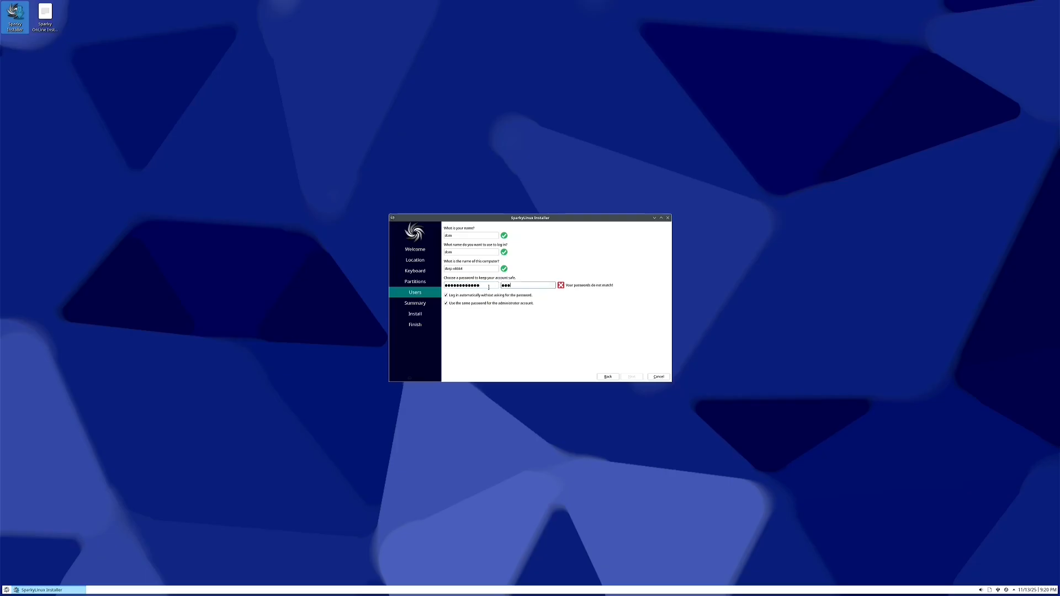
type("••••••")
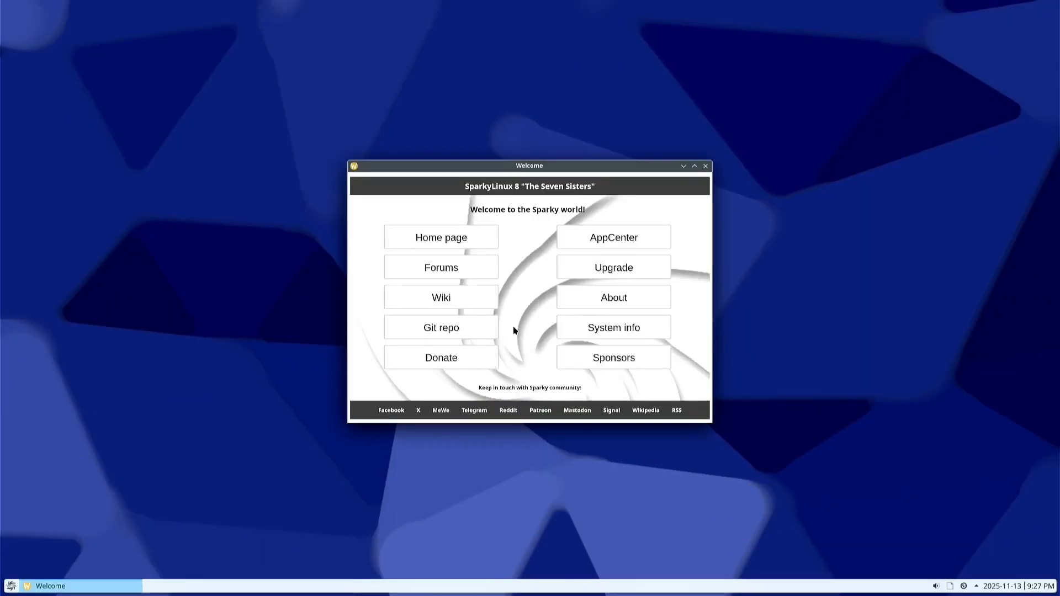
Try the Wikipedia link and AppCenter's Office category offline, then close AppCenter and Welcome
left_click(645, 410)
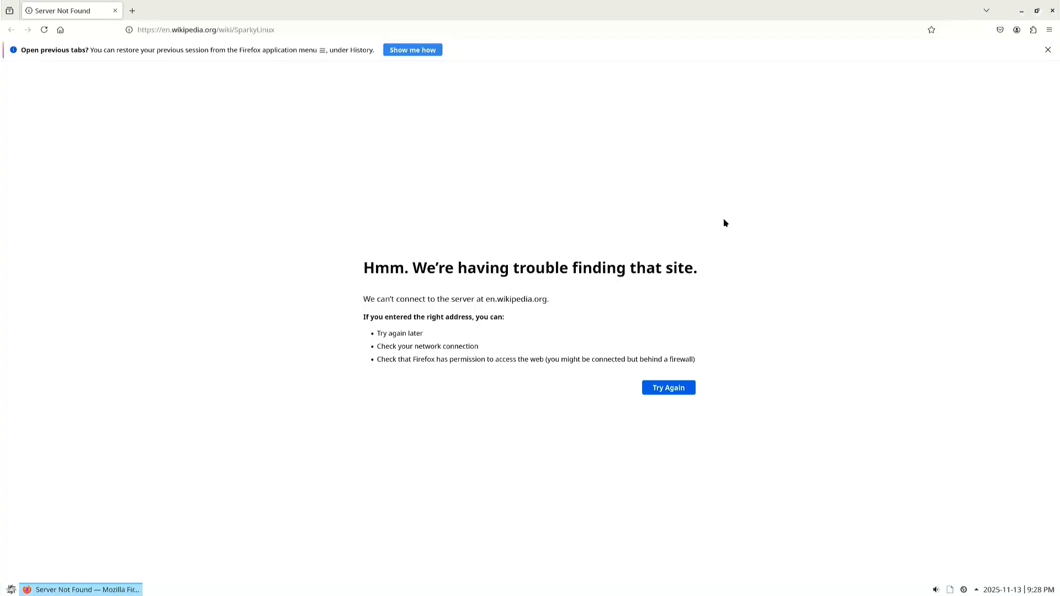
left_click(1052, 10)
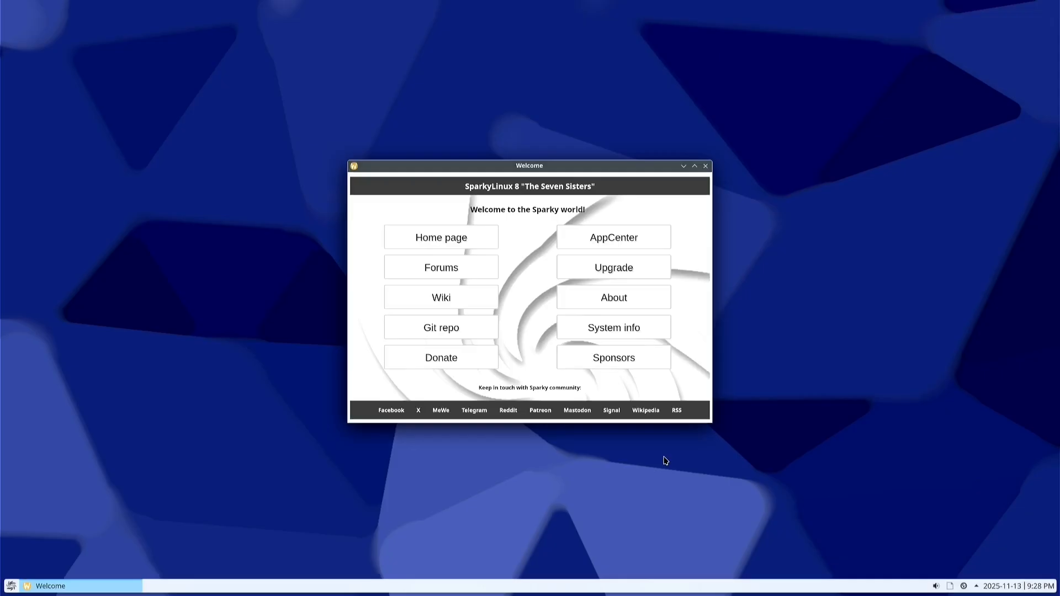
left_click(638, 234)
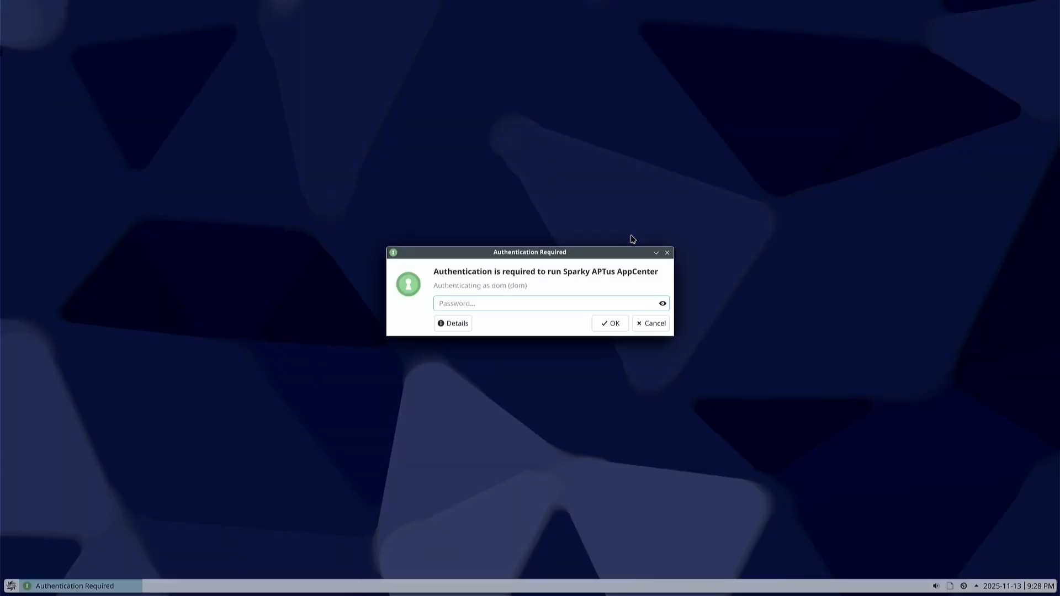
type("••••••••••••")
key("Return")
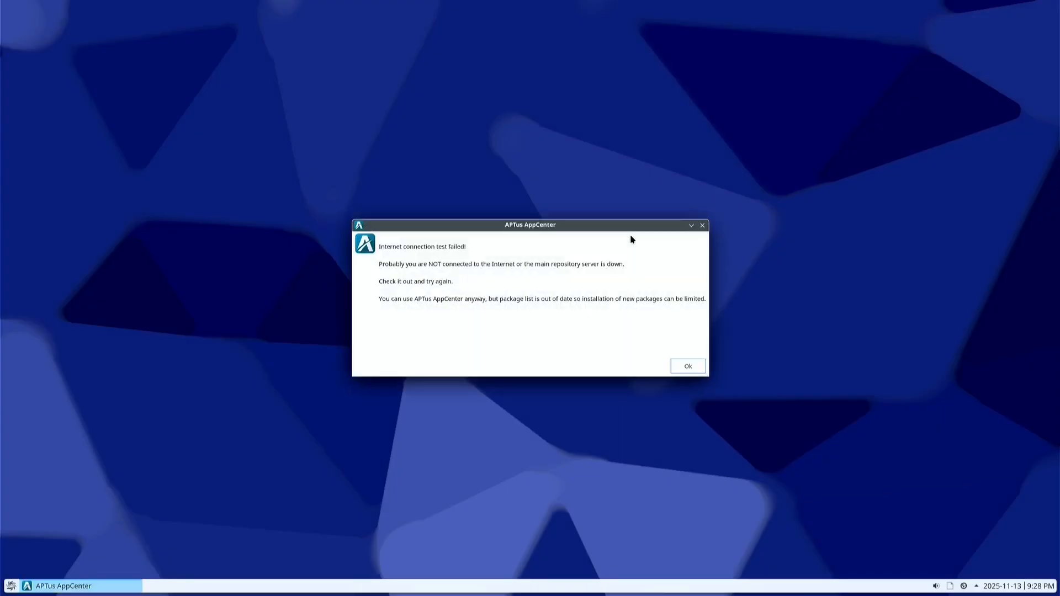
left_click(688, 367)
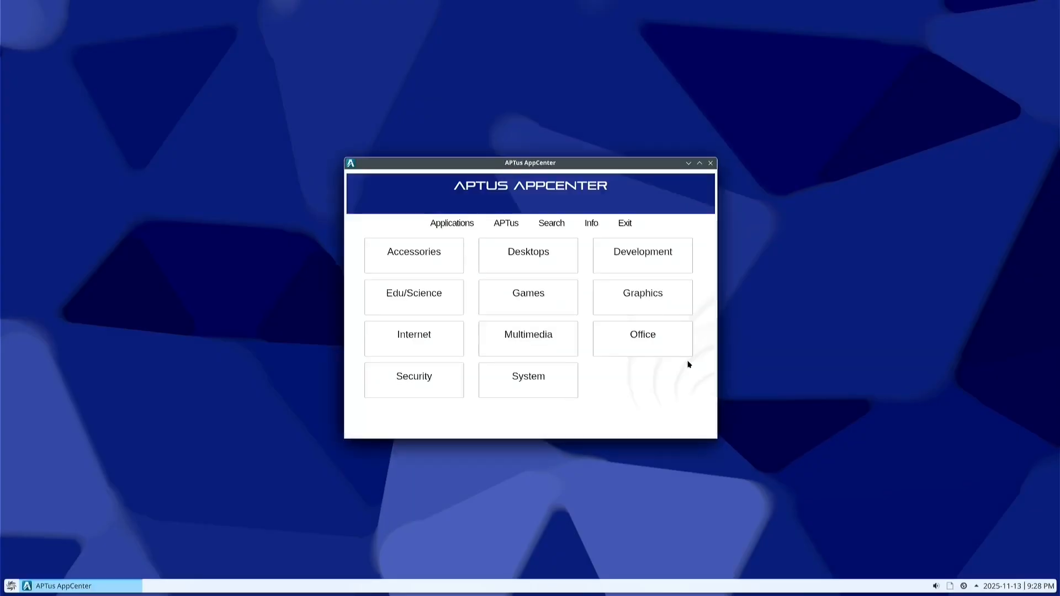
left_click(687, 355)
left_click(711, 163)
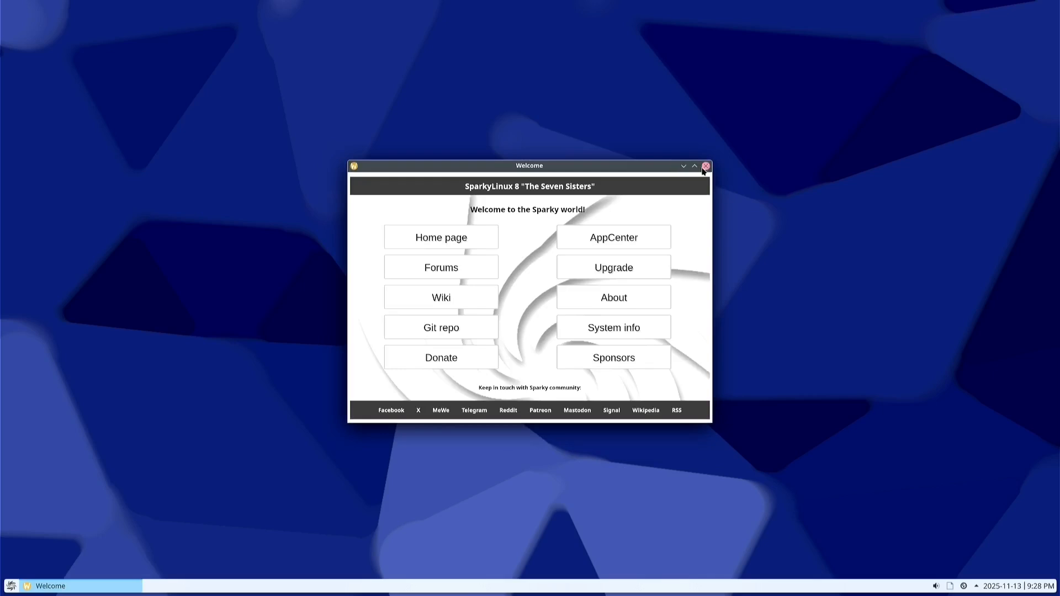
left_click(706, 167)
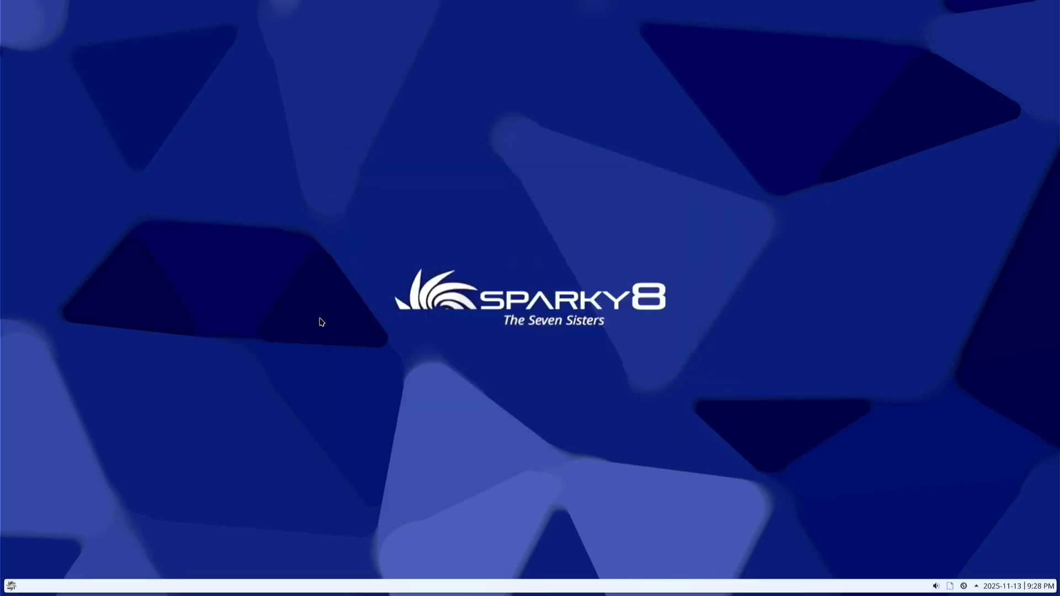
Launch System Settings from the System menu, check the Networks tray popup, and close settings
left_click(12, 587)
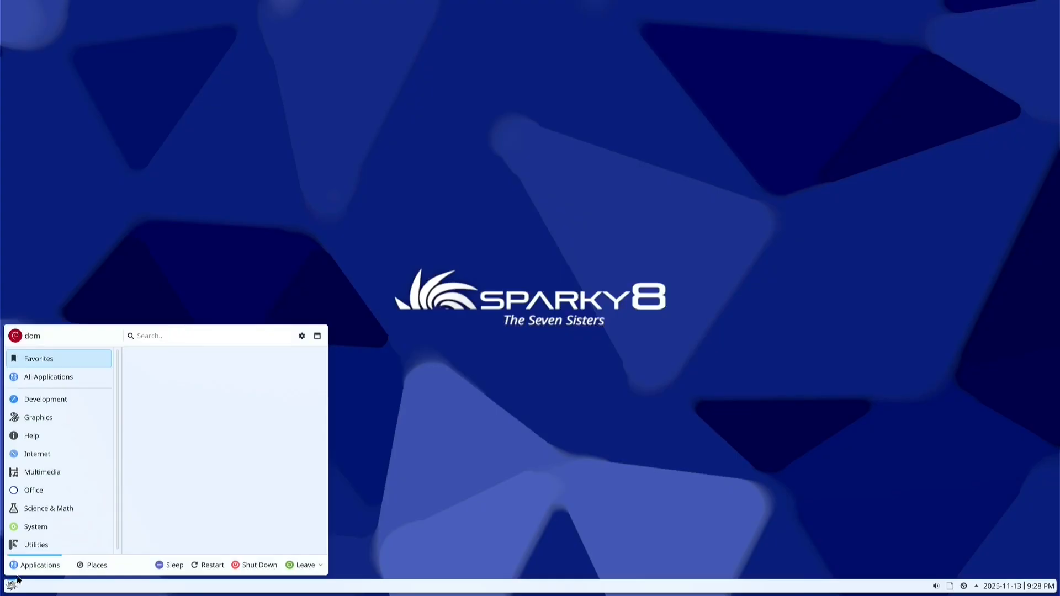
scroll(49, 529, "down", 1)
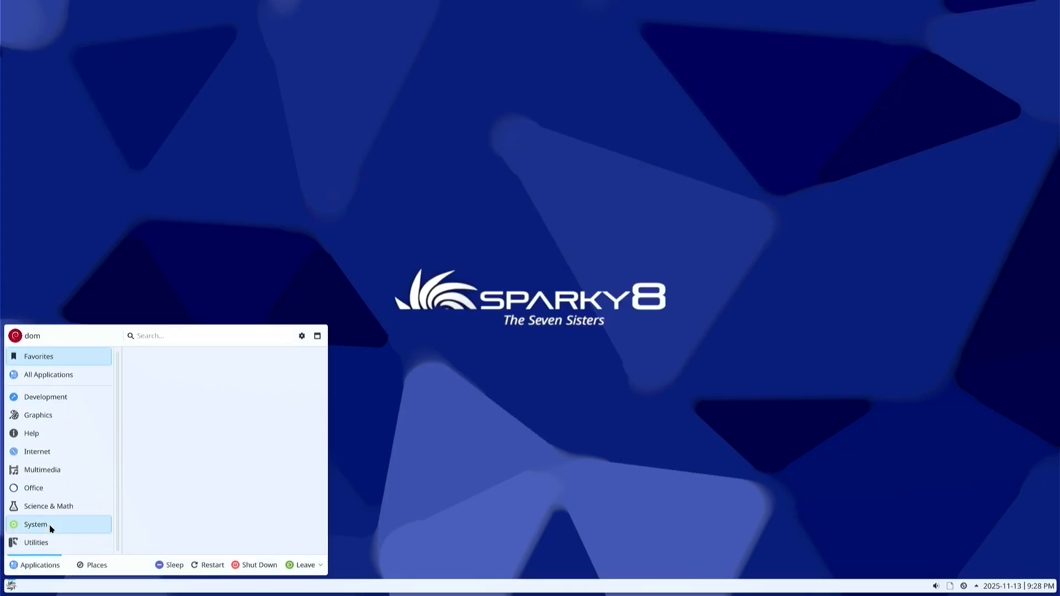
left_click(51, 528)
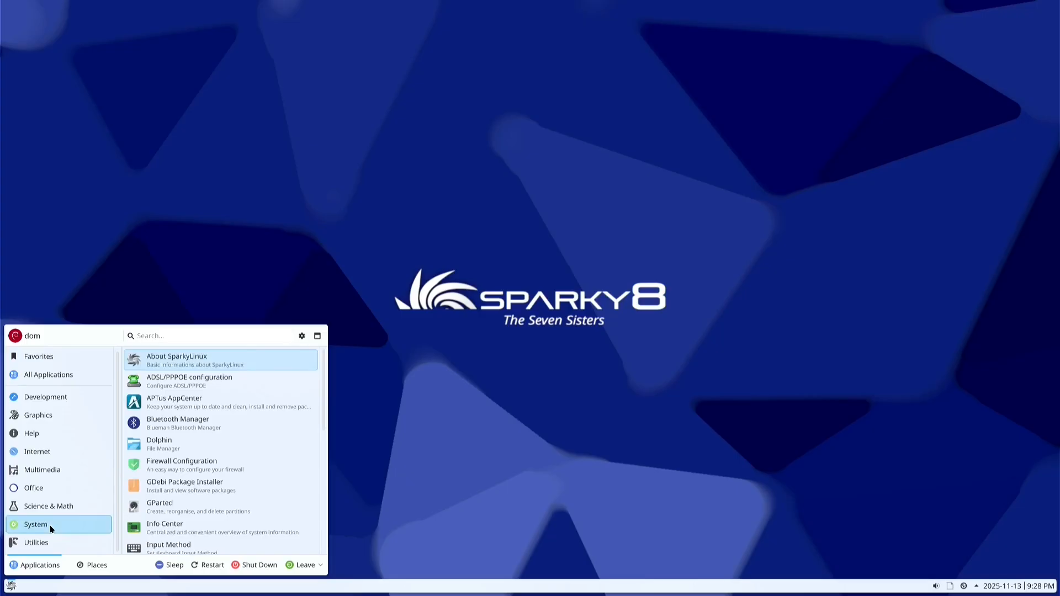
scroll(231, 501, "down", 3)
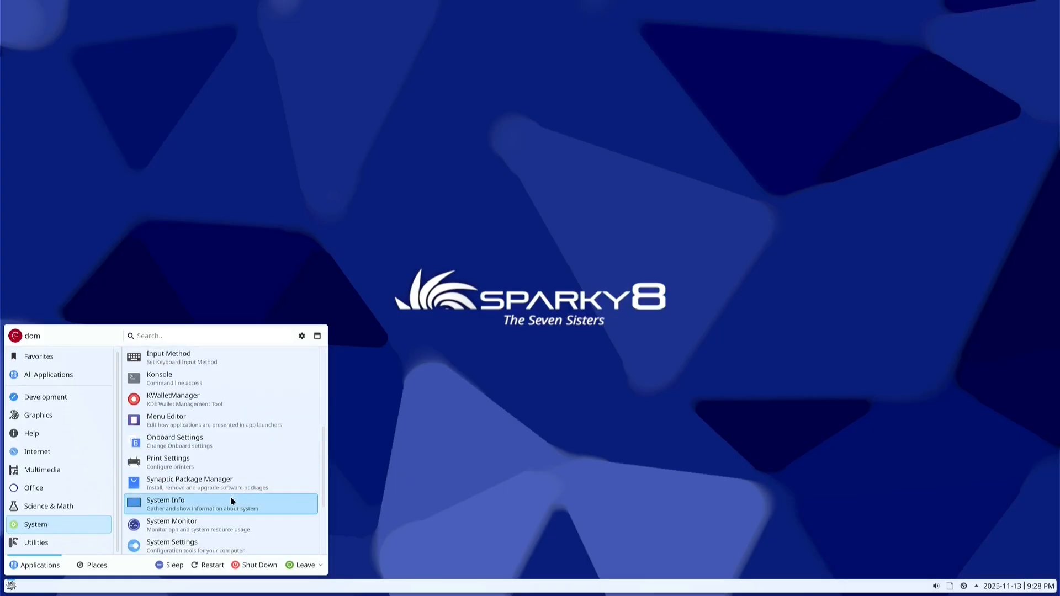
scroll(231, 501, "down", 2)
left_click(231, 500)
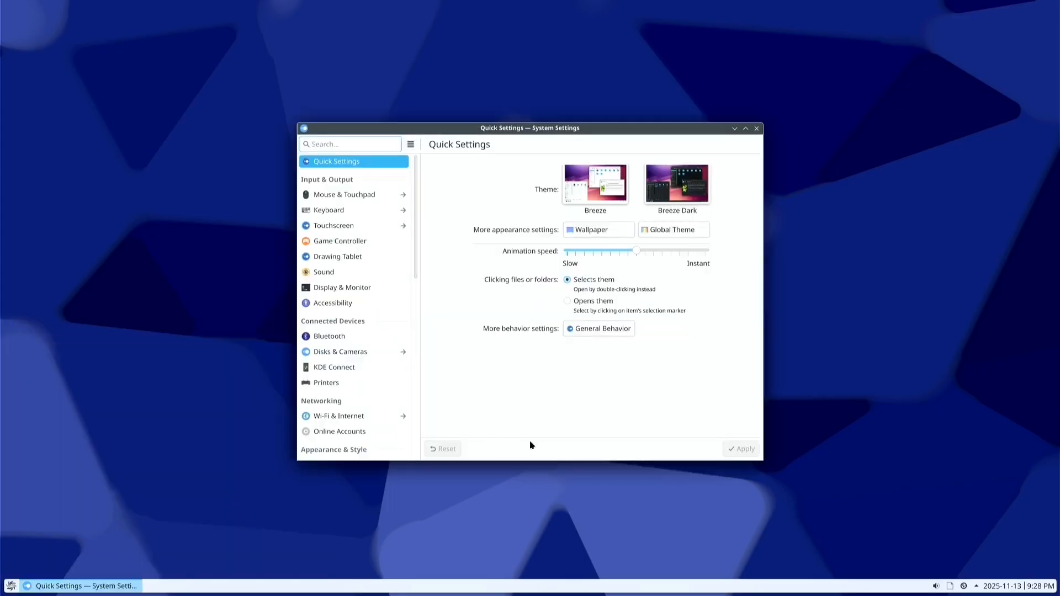
left_click(963, 586)
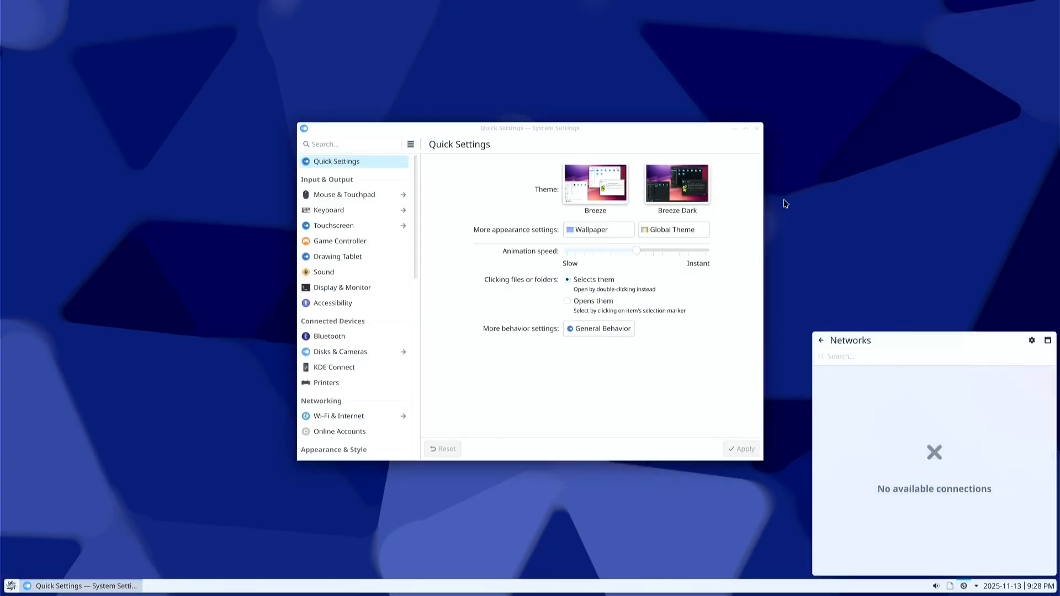
left_click(757, 129)
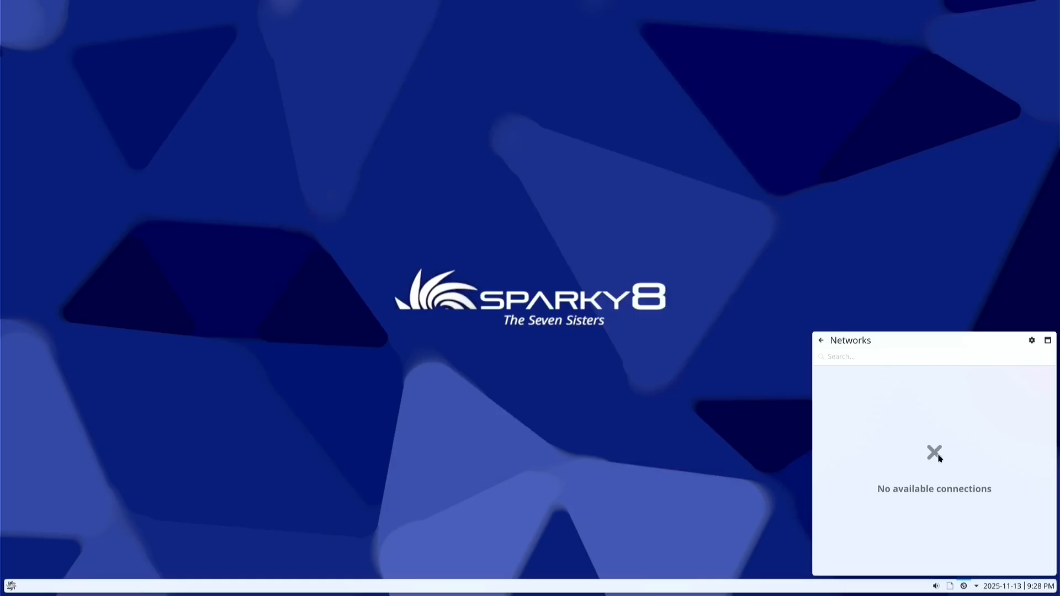
left_click(821, 340)
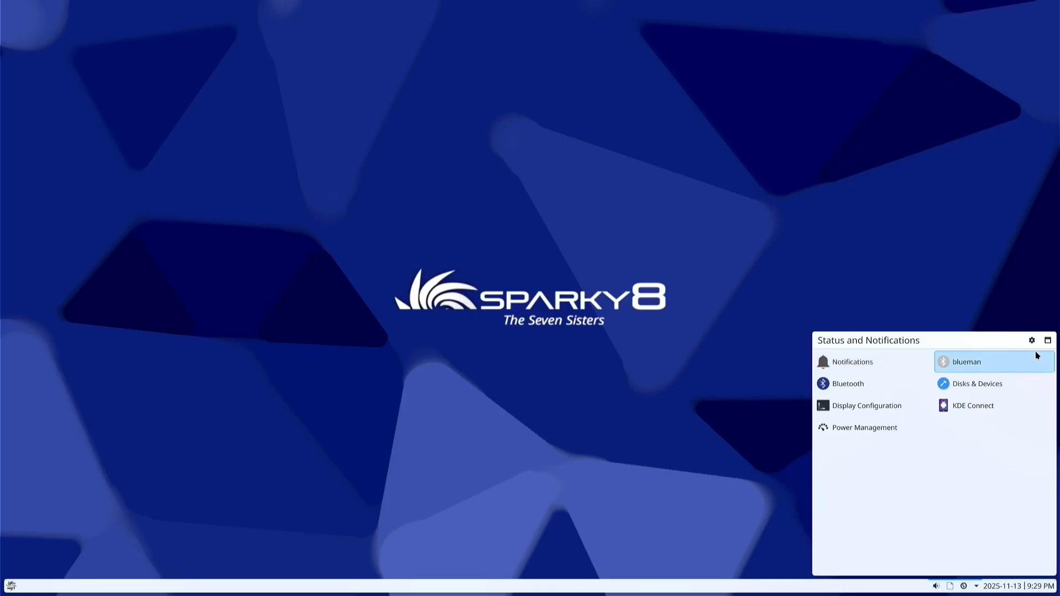
left_click(933, 297)
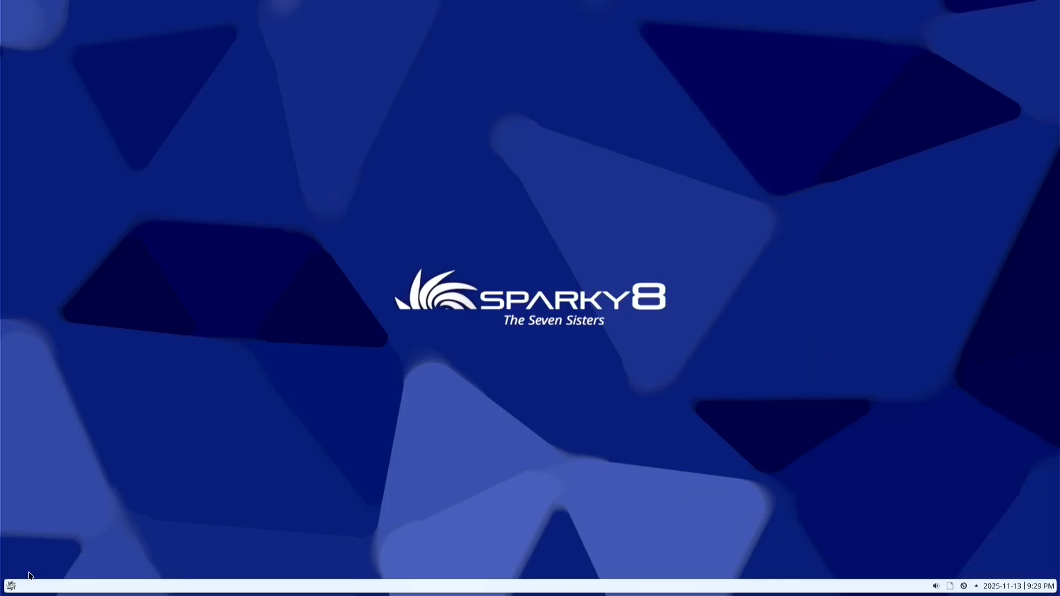
Relaunch System Settings from the launcher's System category onto its Quick Settings page
left_click(15, 588)
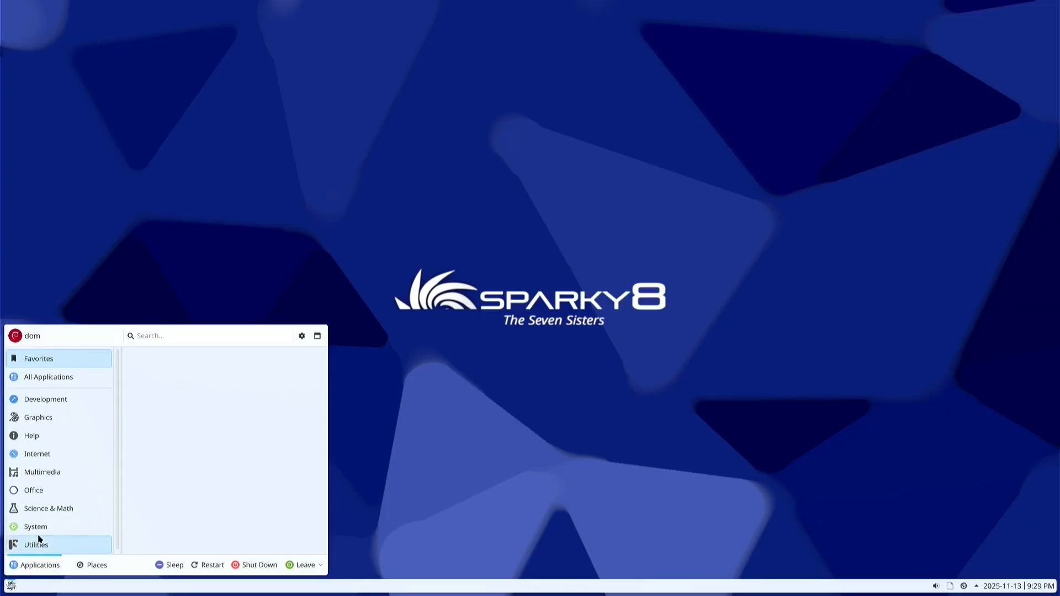
mouse_move(43, 522)
scroll(250, 461, "down", 3)
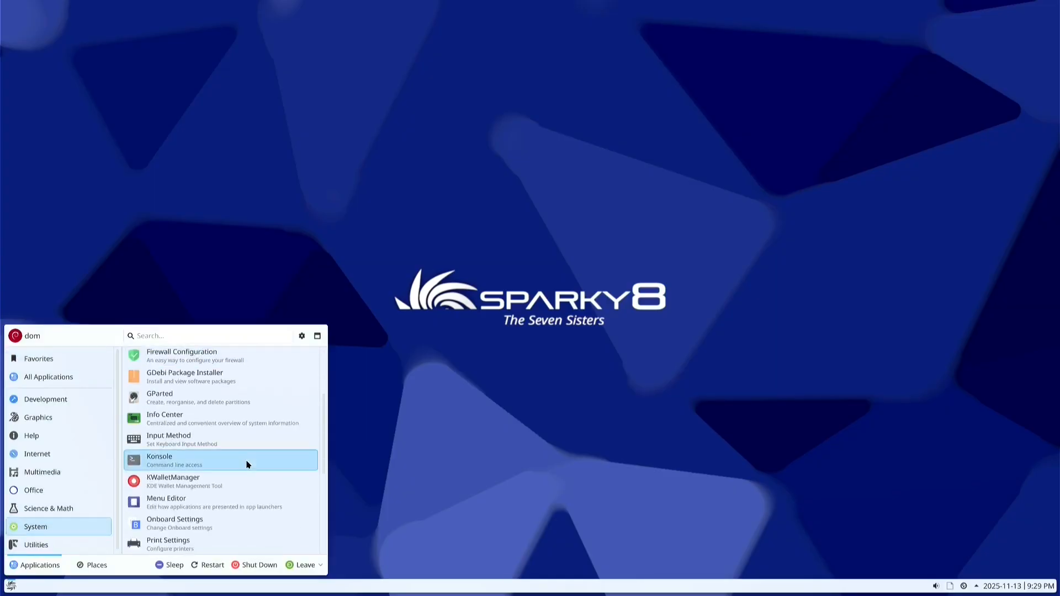
scroll(247, 465, "down", 4)
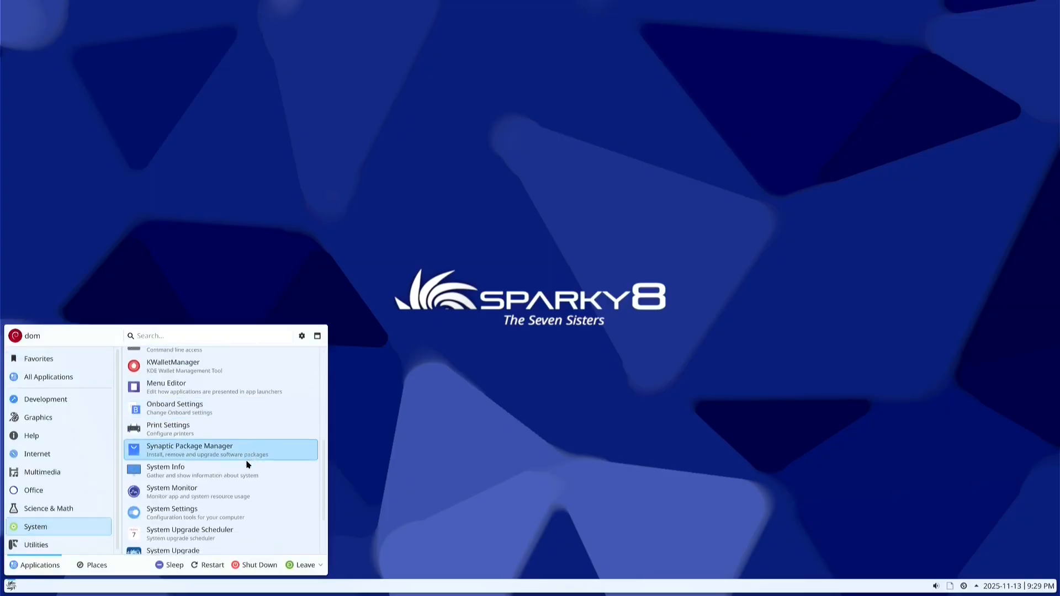
scroll(247, 464, "down", 2)
left_click(236, 469)
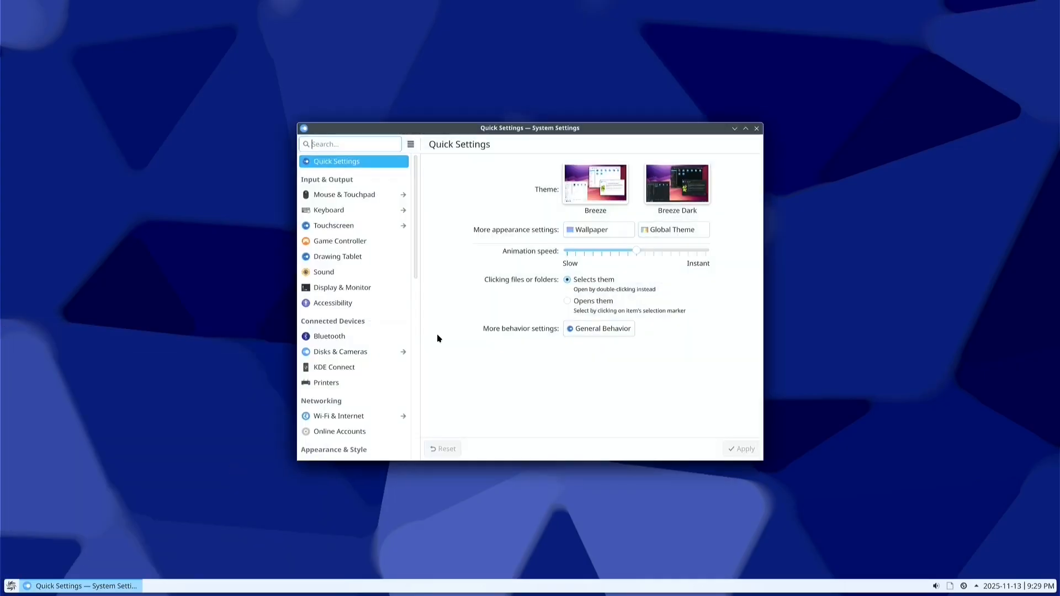
View Wi-Fi & Internet connections, cancel a new Wi-Fi connection, and close System Settings
scroll(368, 334, "down", 2)
left_click(342, 363)
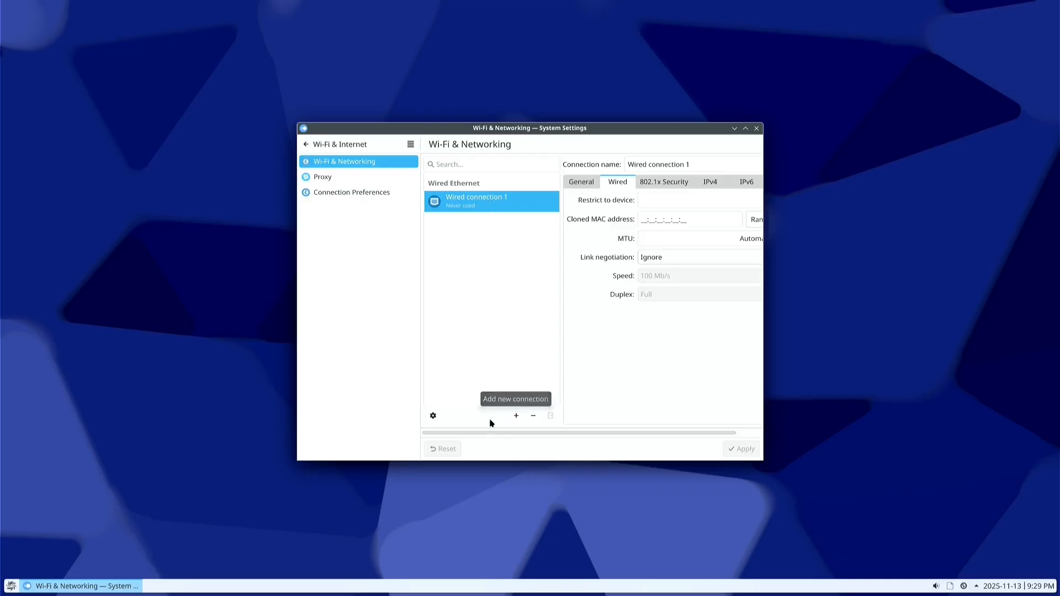
left_click(517, 417)
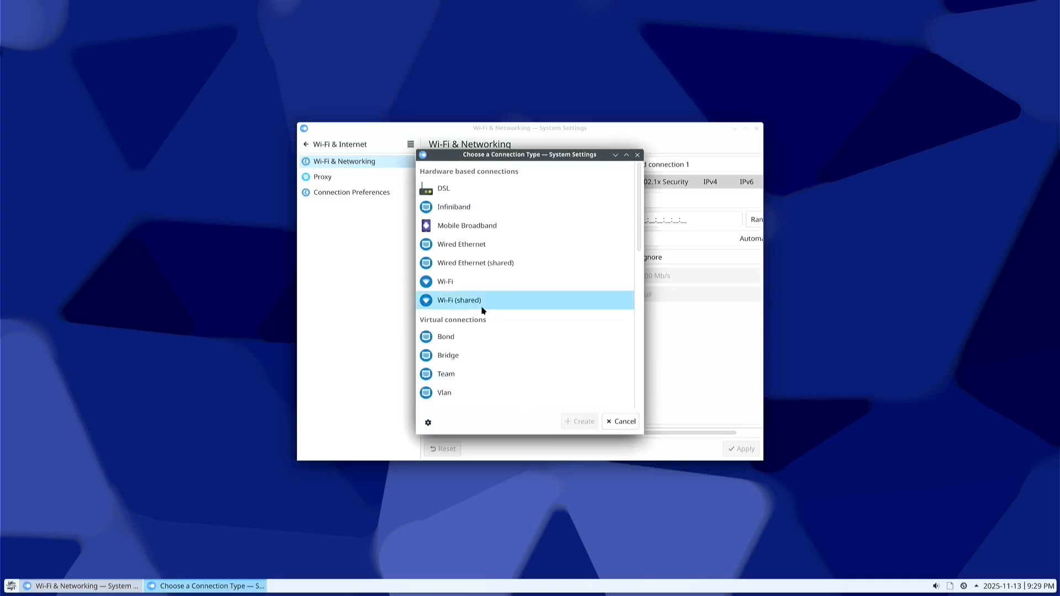
left_click(471, 284)
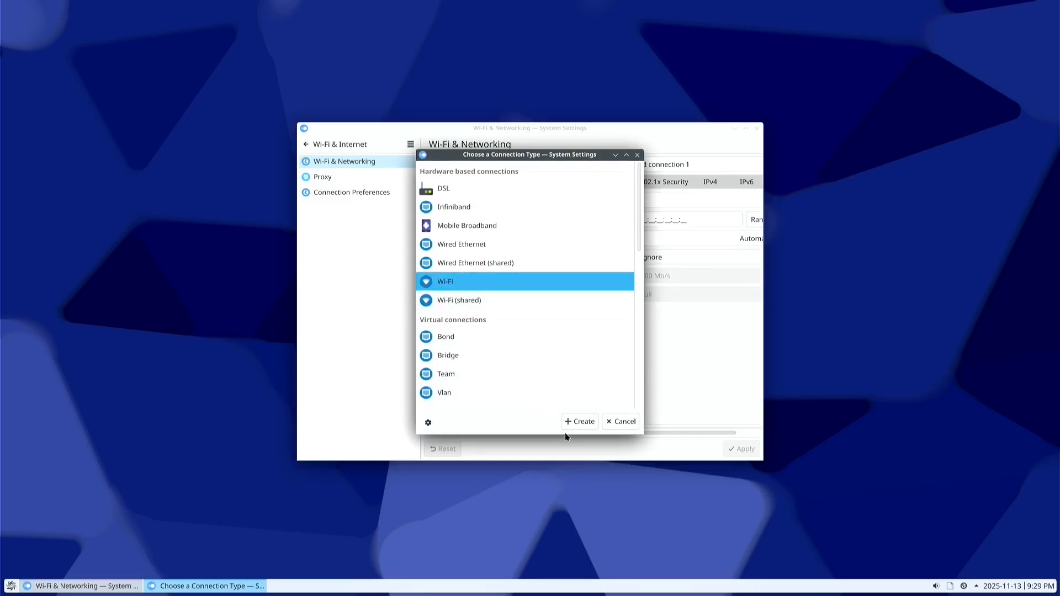
left_click(590, 425)
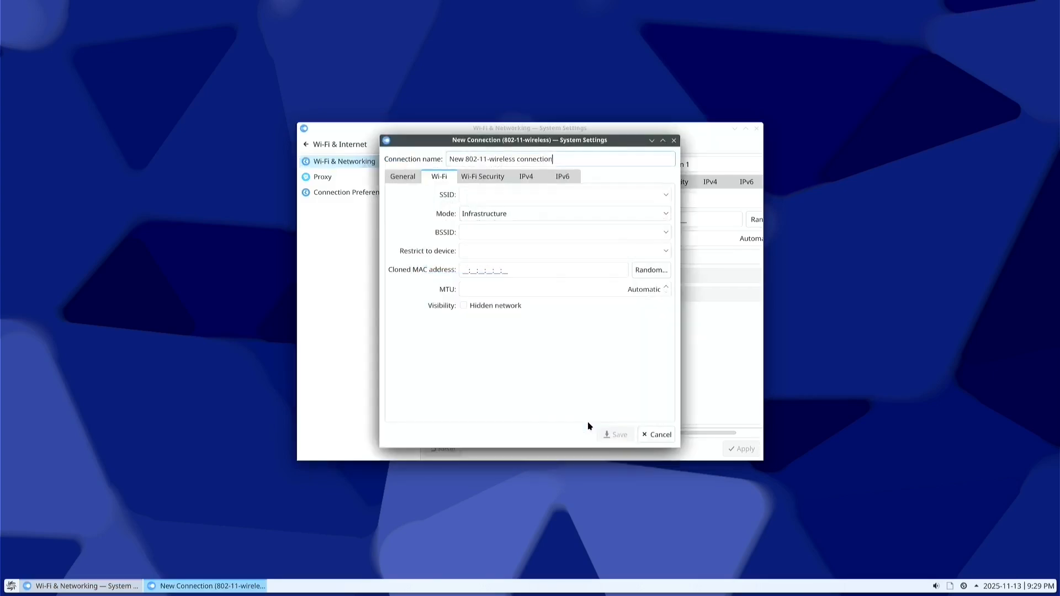
left_click(661, 436)
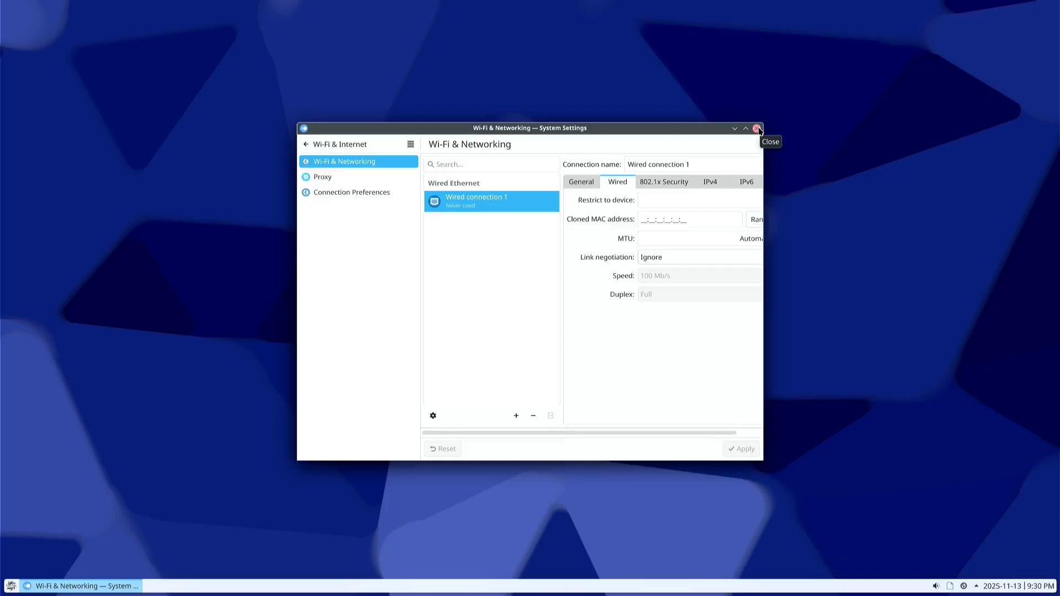
left_click(757, 128)
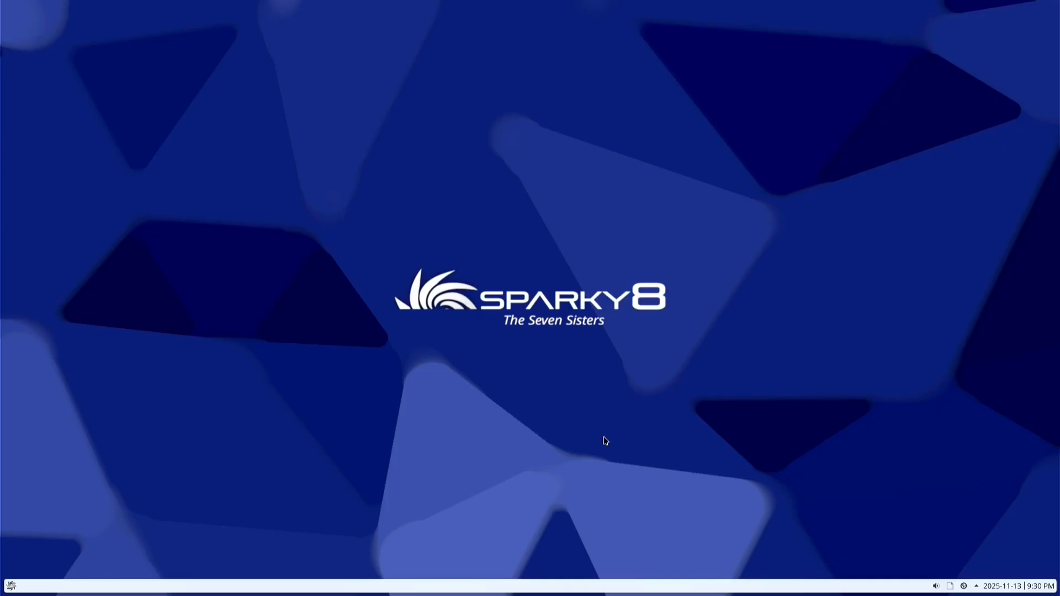
Create LibreOffice Writer.odt on the desktop via Create New and open it
left_click(11, 586)
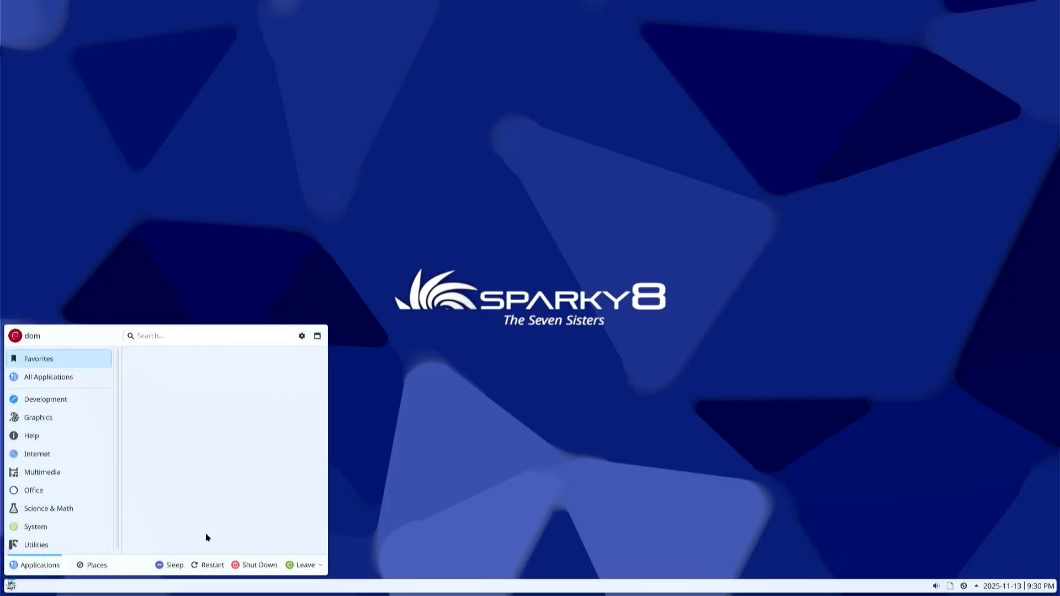
mouse_move(83, 424)
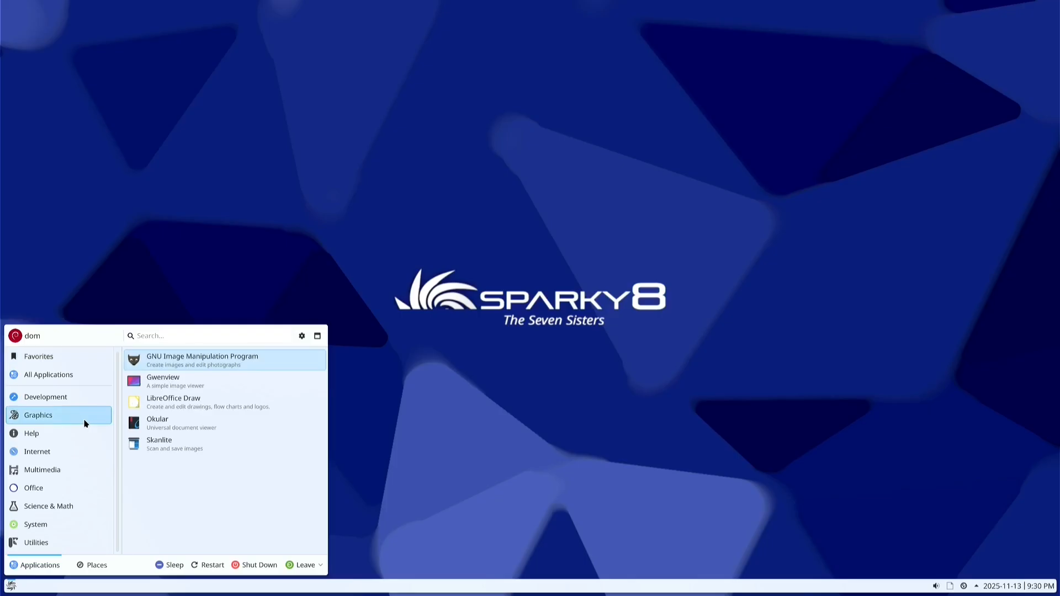
mouse_move(47, 489)
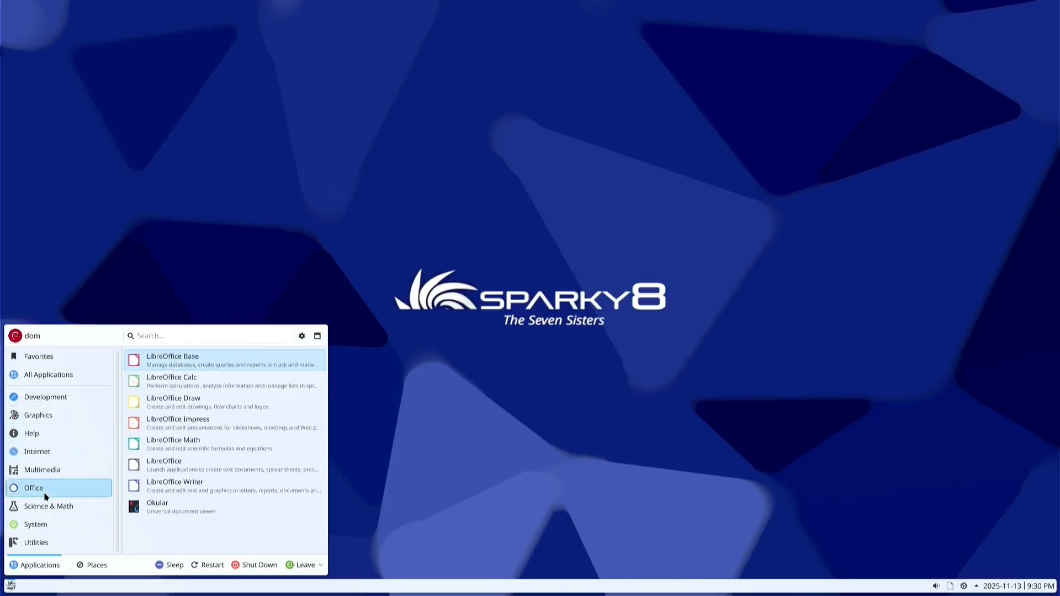
right_click(493, 351)
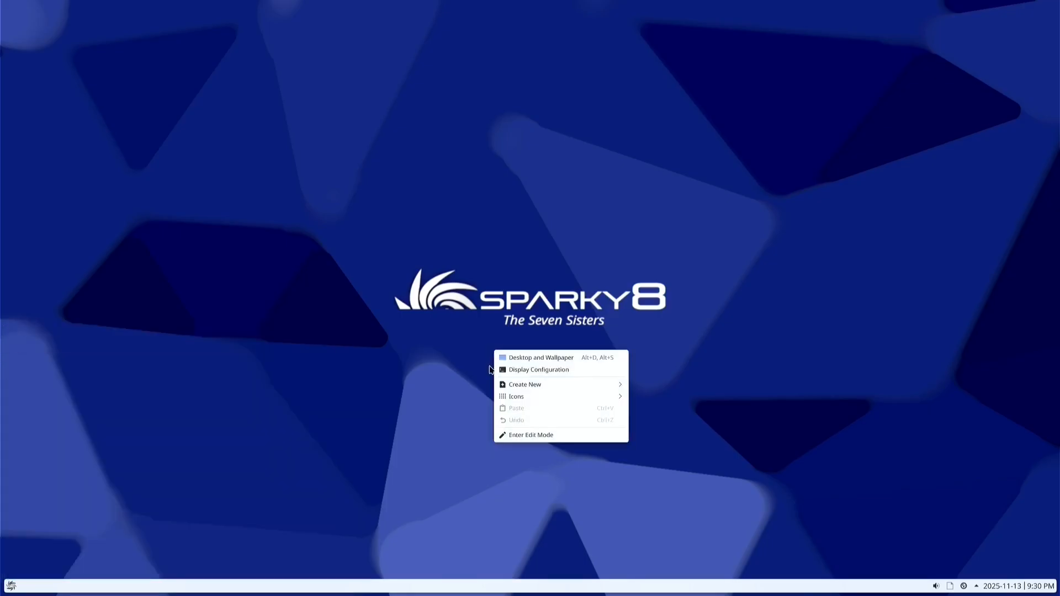
mouse_move(532, 385)
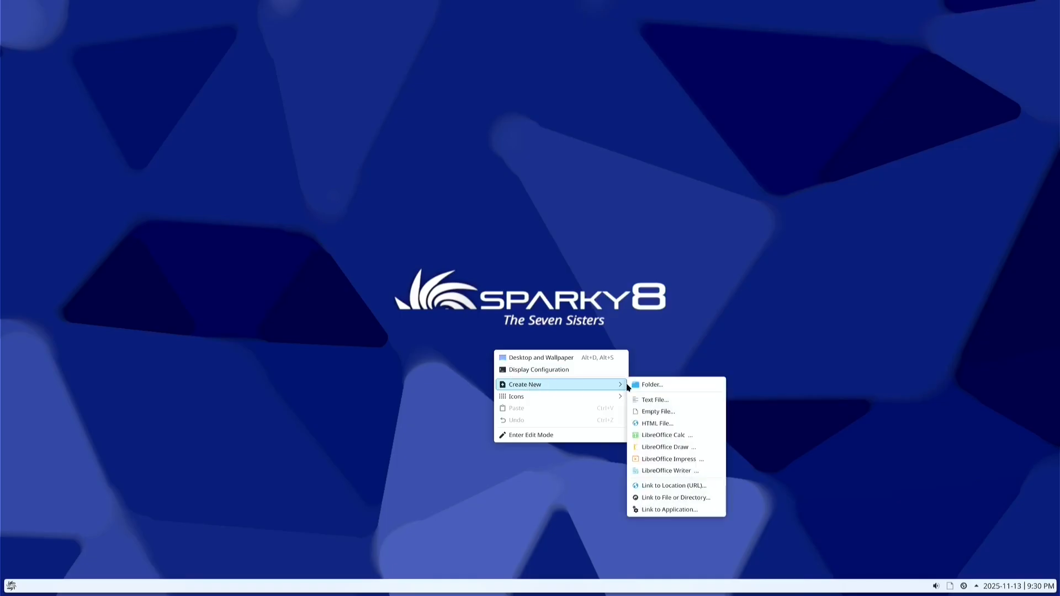
left_click(674, 473)
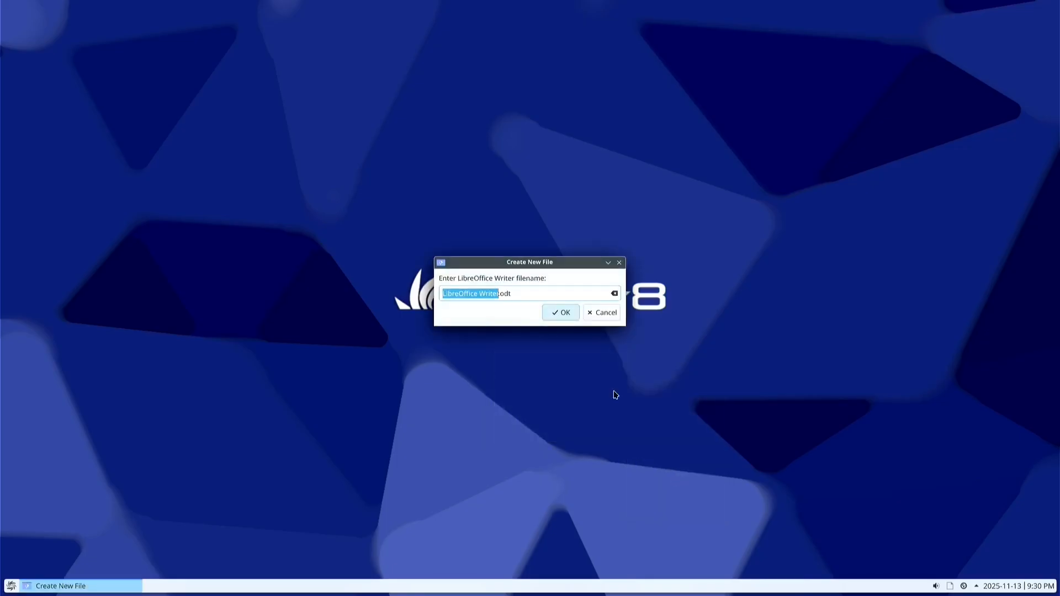
left_click(564, 314)
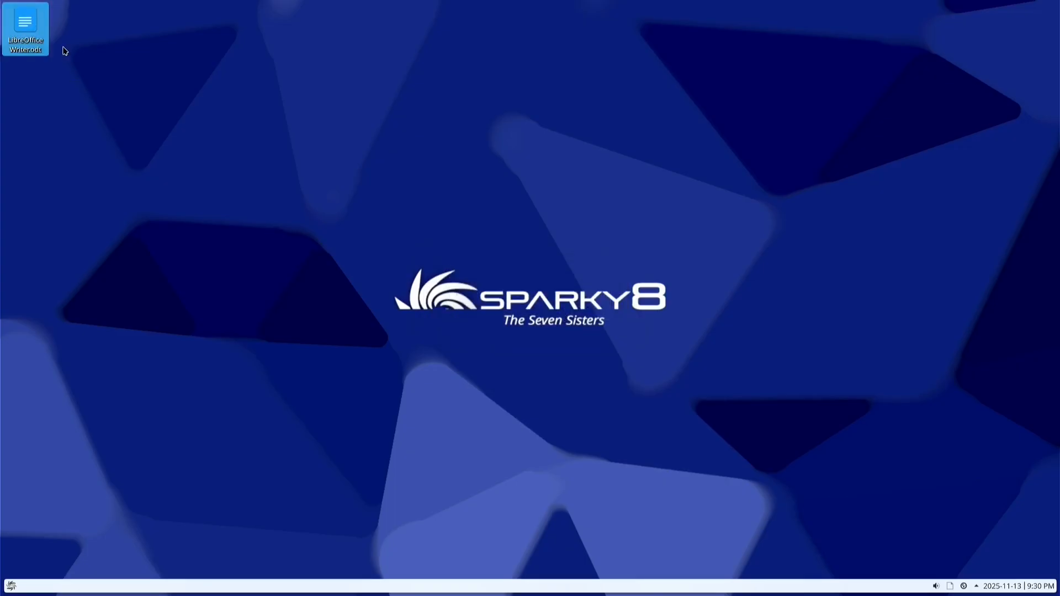
double_click(30, 22)
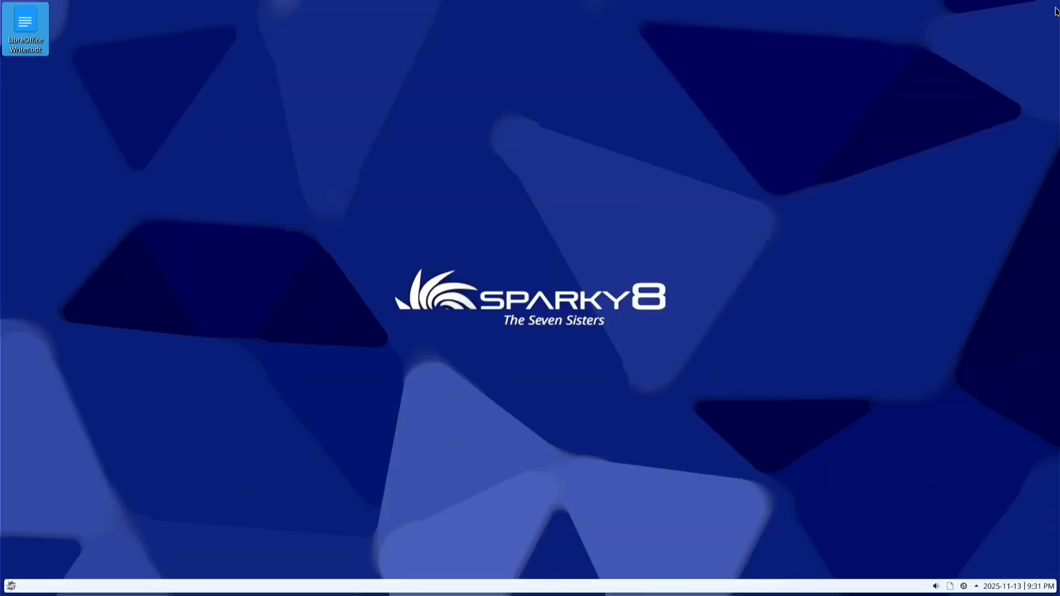
Close Writer and switch the display resolution to 3840x2160, keeping the new configuration
left_click(1054, 6)
right_click(540, 236)
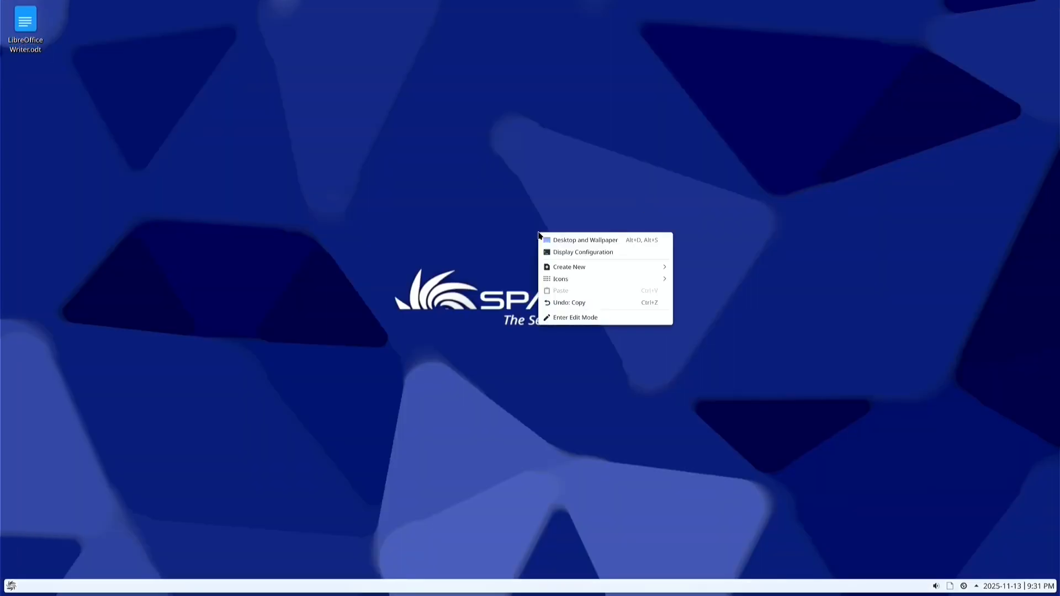
left_click(576, 258)
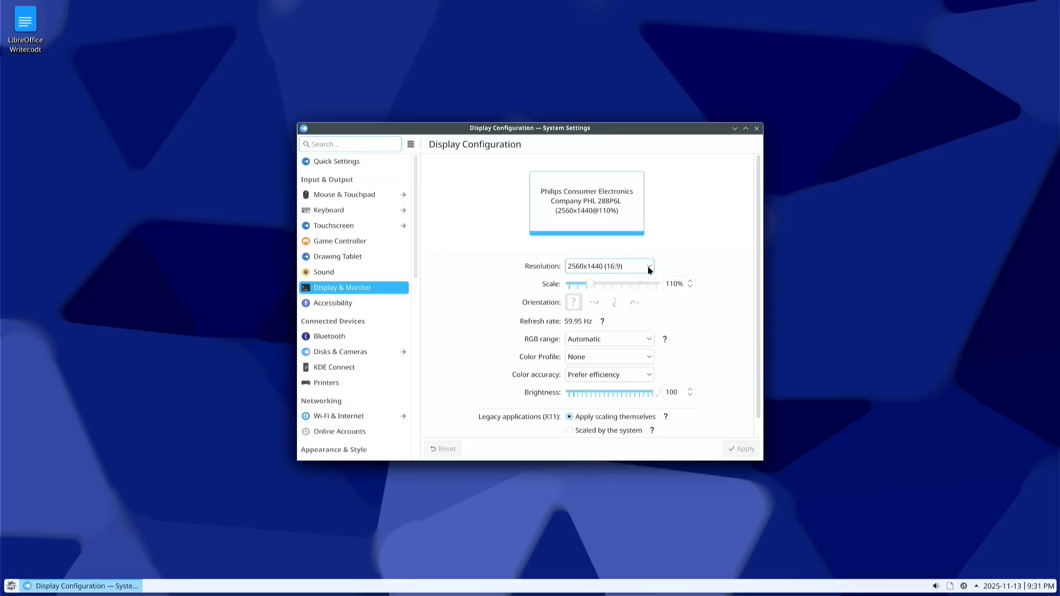
left_click(652, 268)
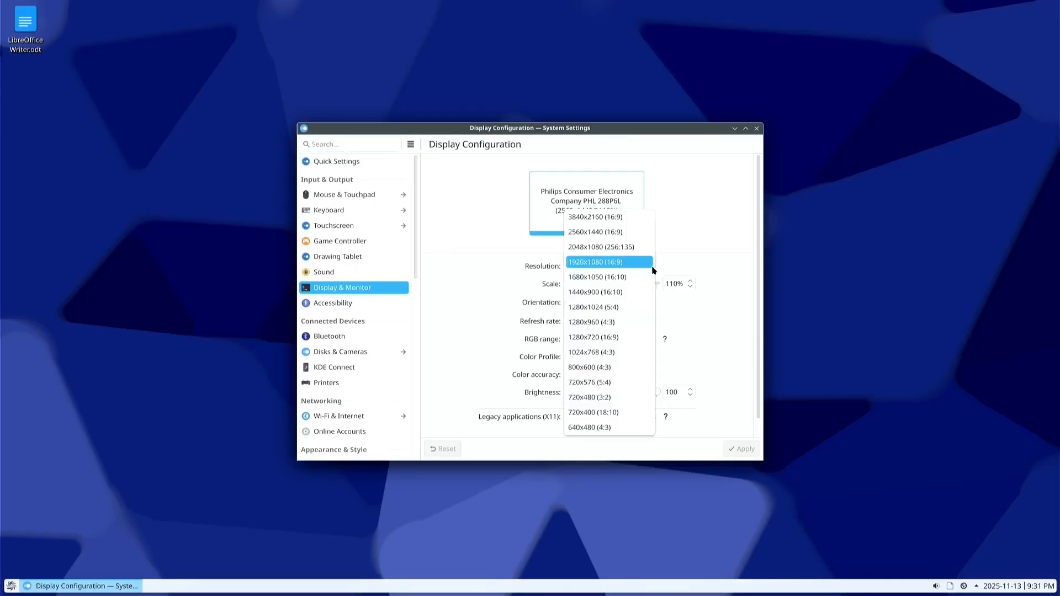
left_click(595, 216)
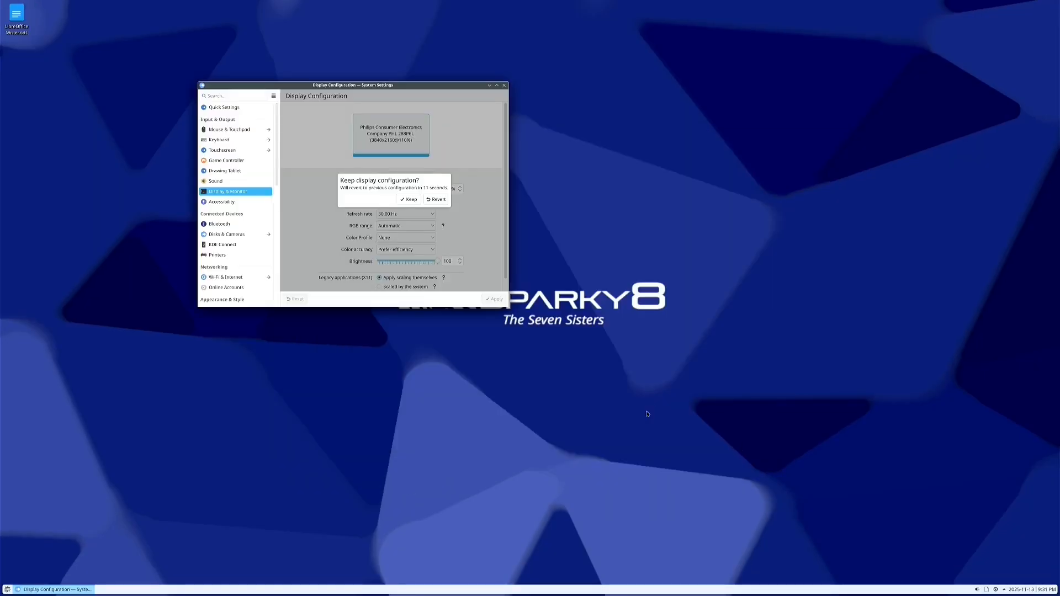
left_click(411, 200)
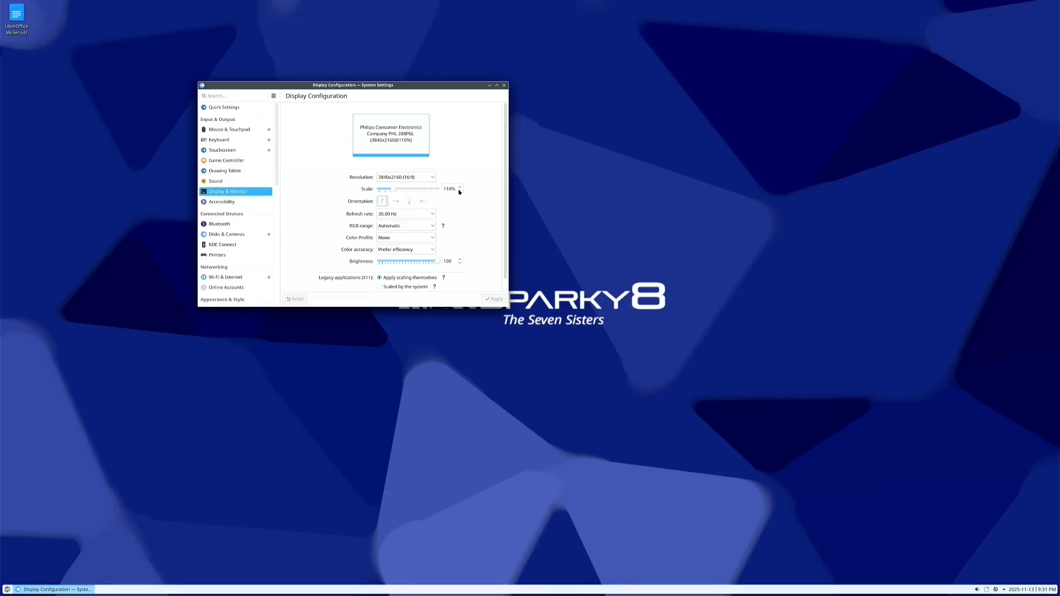
Toggle the scale to 105% and back to 110%, then close Display Configuration
left_click(458, 192)
left_click(461, 187)
left_click(504, 87)
right_click(512, 157)
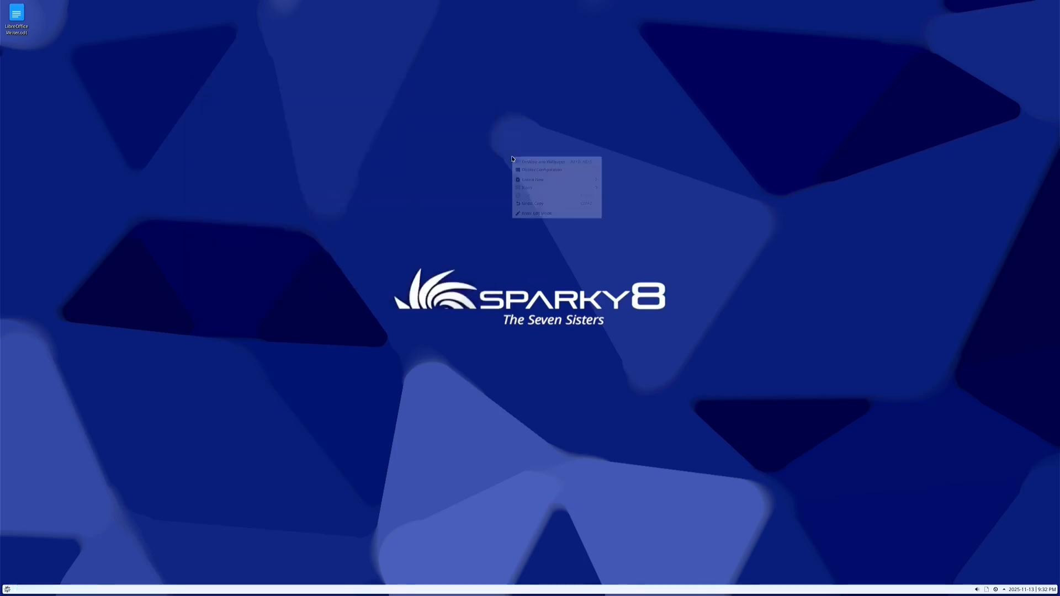
left_click(540, 162)
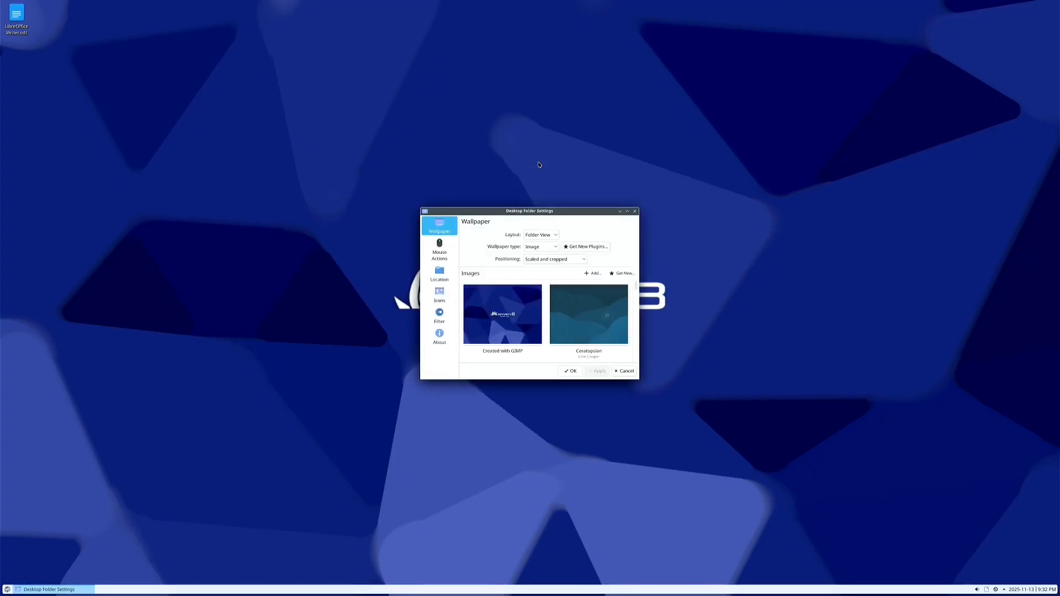
left_click(634, 211)
right_click(501, 162)
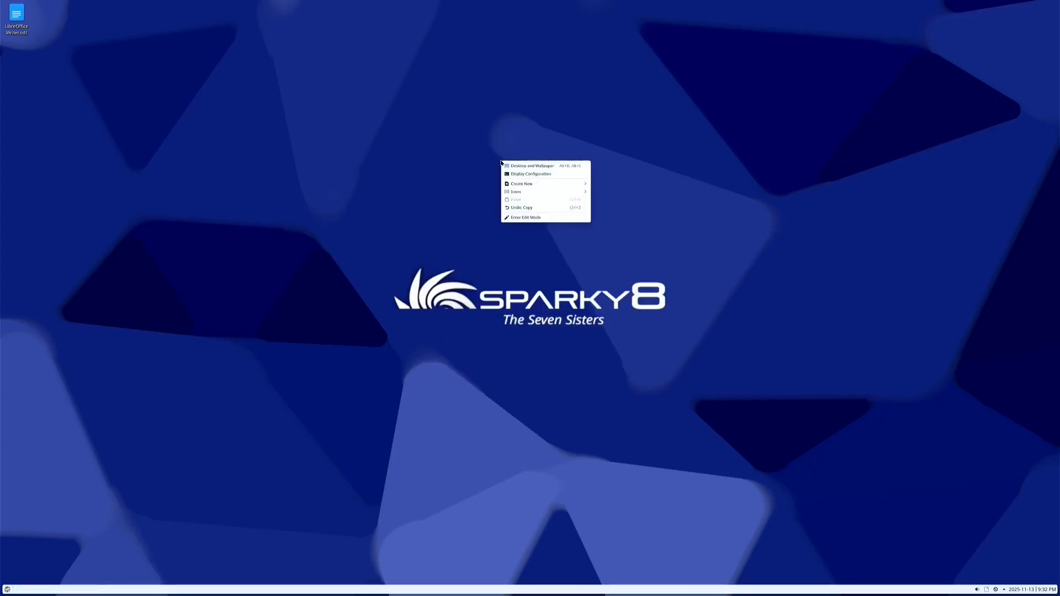
left_click(518, 174)
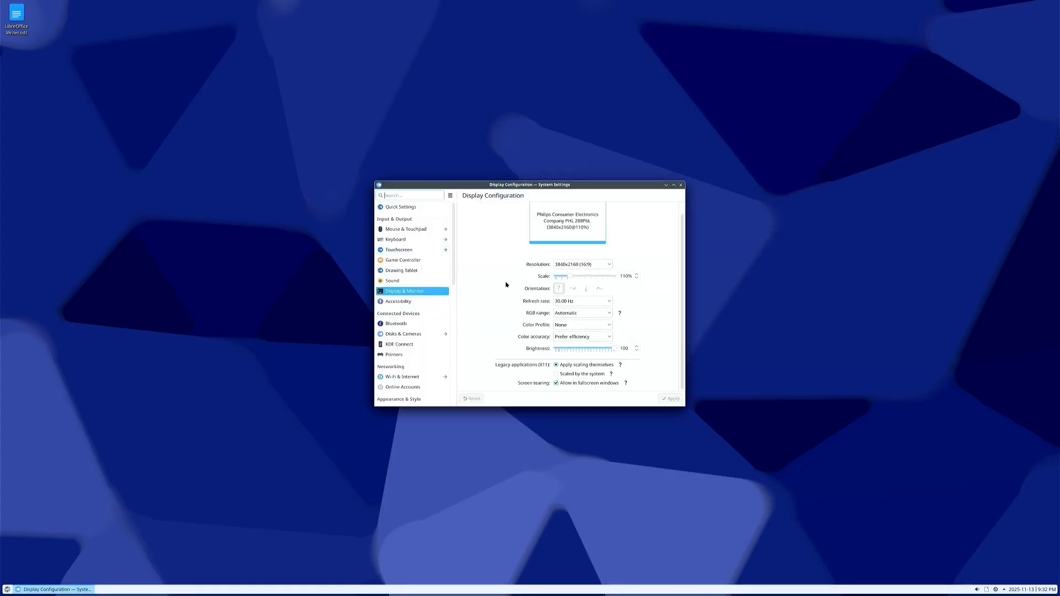
scroll(417, 302, "down", 3)
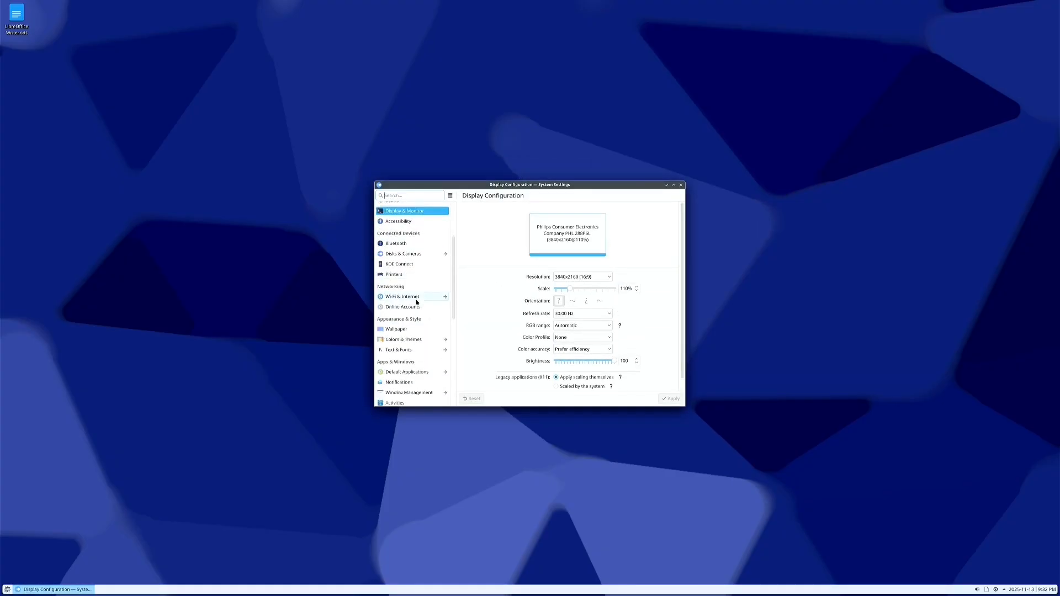
scroll(417, 302, "down", 4)
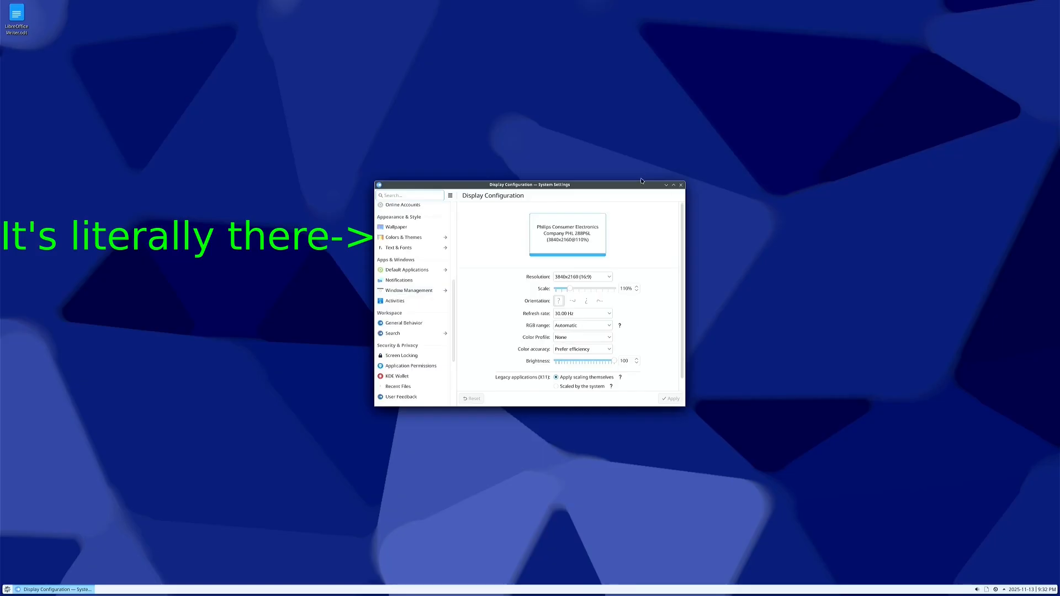
left_click(681, 186)
left_click(6, 589)
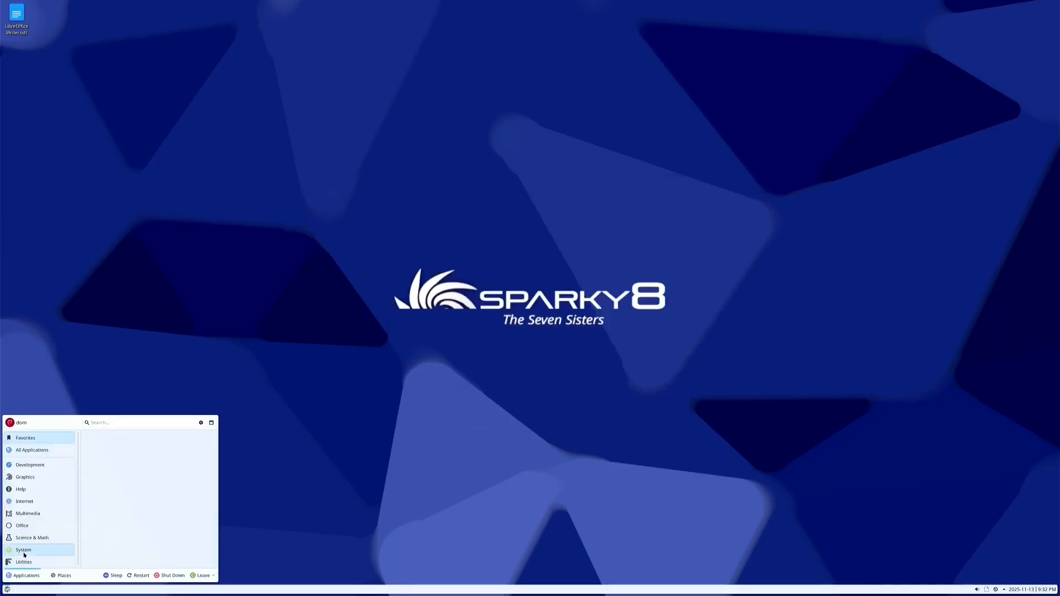
left_click(25, 551)
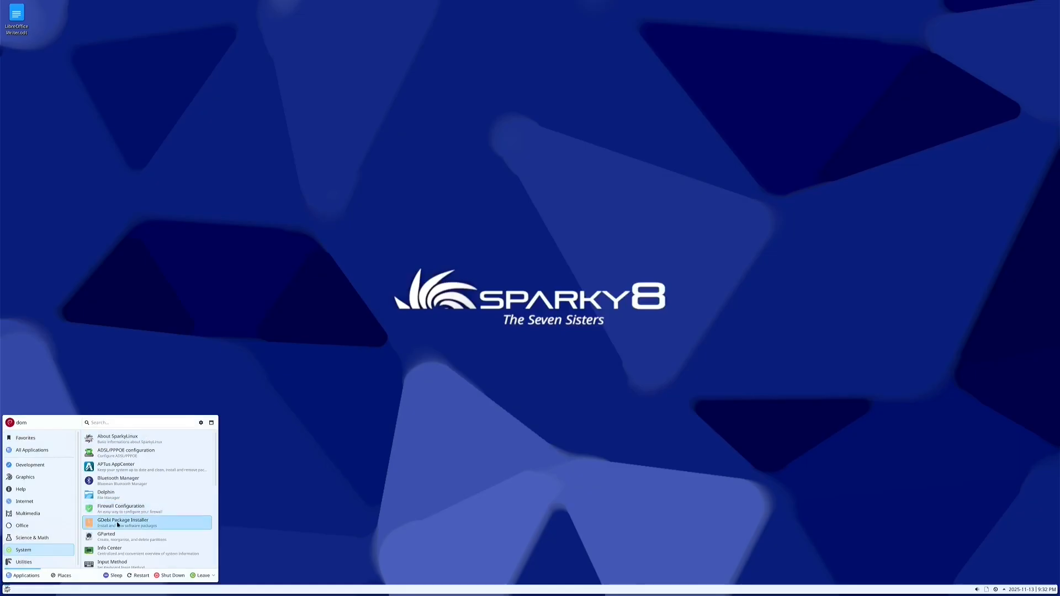
scroll(117, 525, "down", 1)
scroll(118, 525, "down", 3)
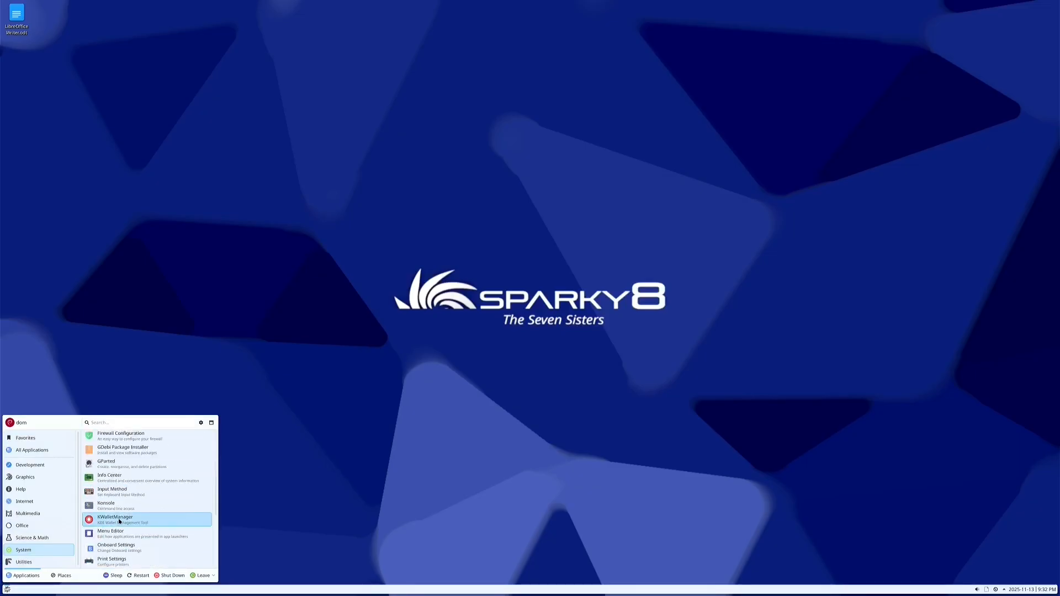
scroll(118, 522, "down", 4)
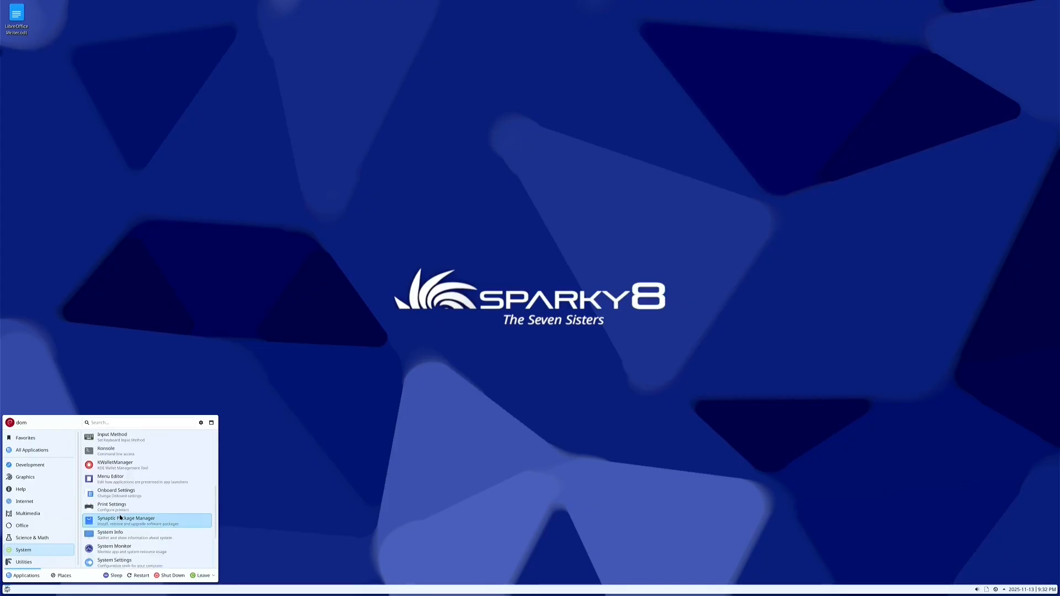
left_click(119, 511)
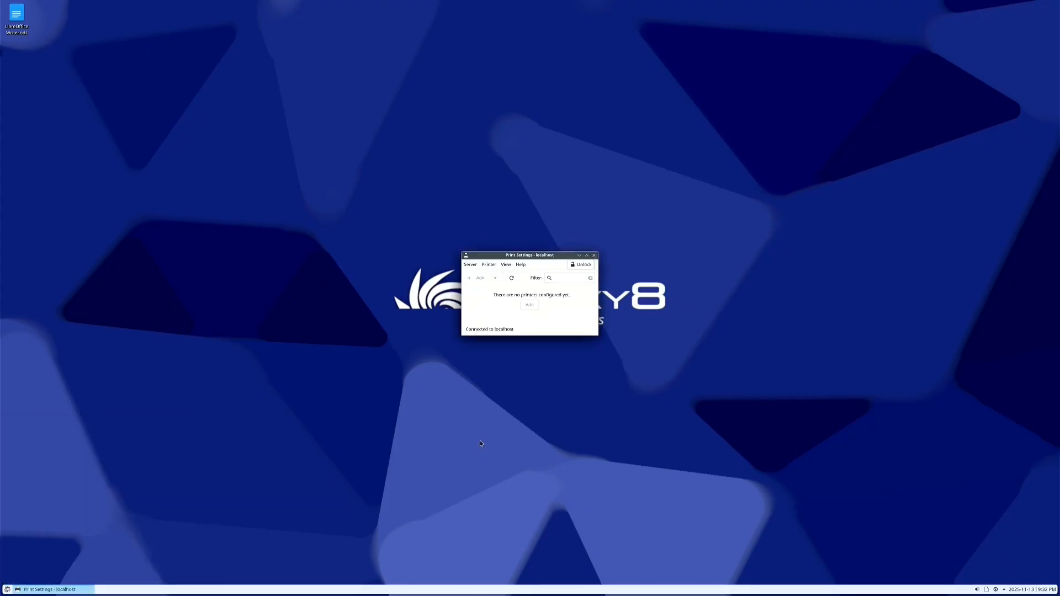
left_click(593, 256)
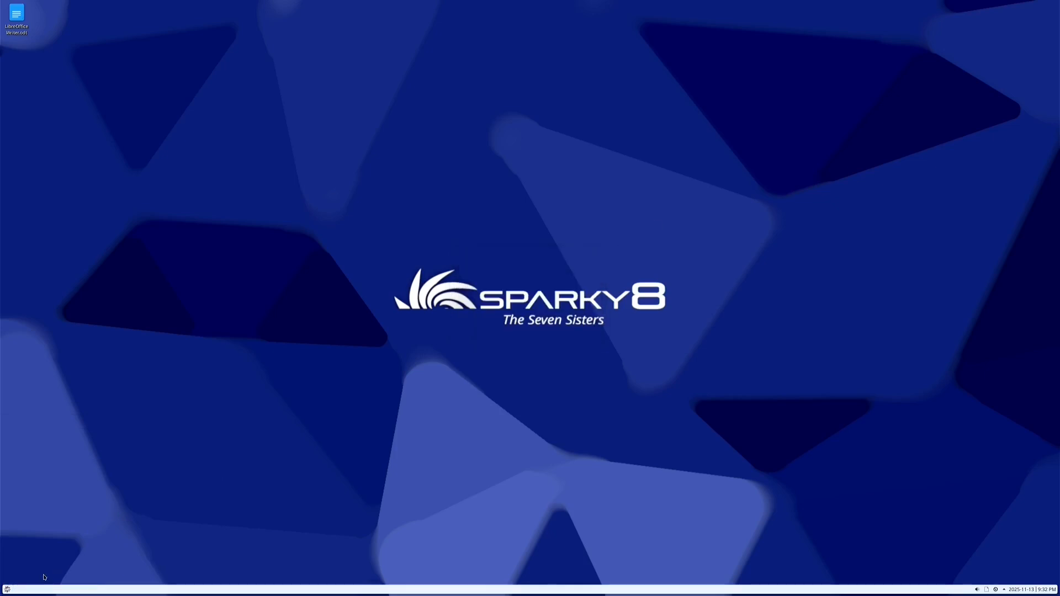
Apply the Breeze Dark global theme in System Settings and close the window
left_click(7, 590)
left_click(112, 511)
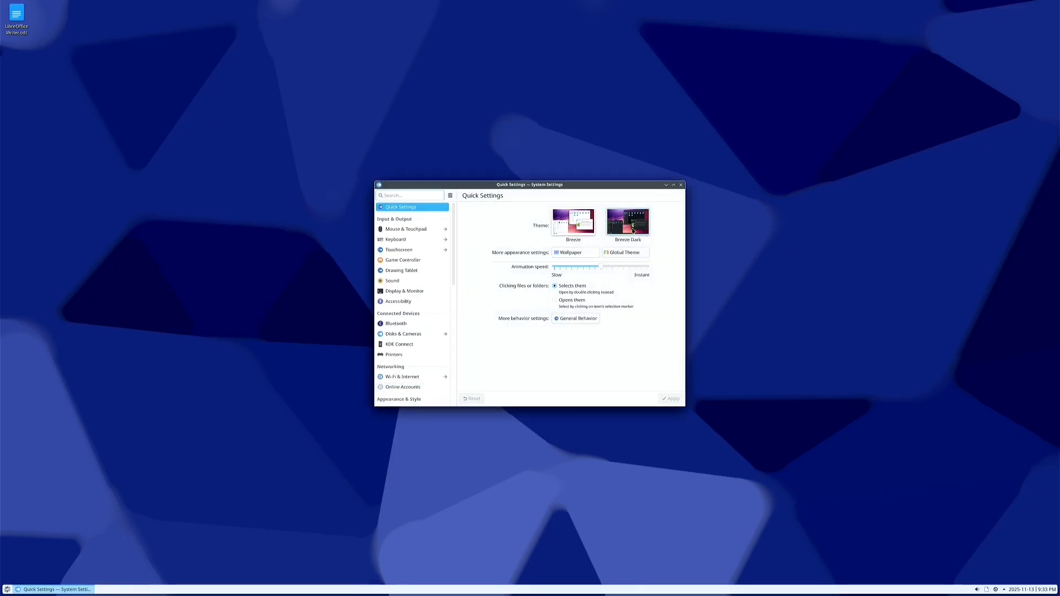
left_click(634, 227)
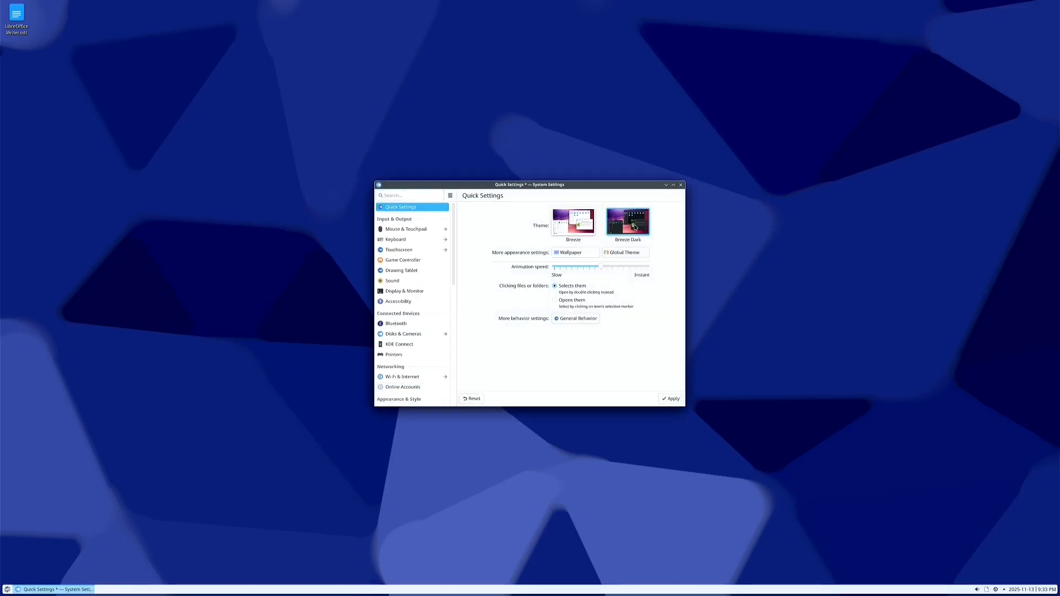
left_click(630, 255)
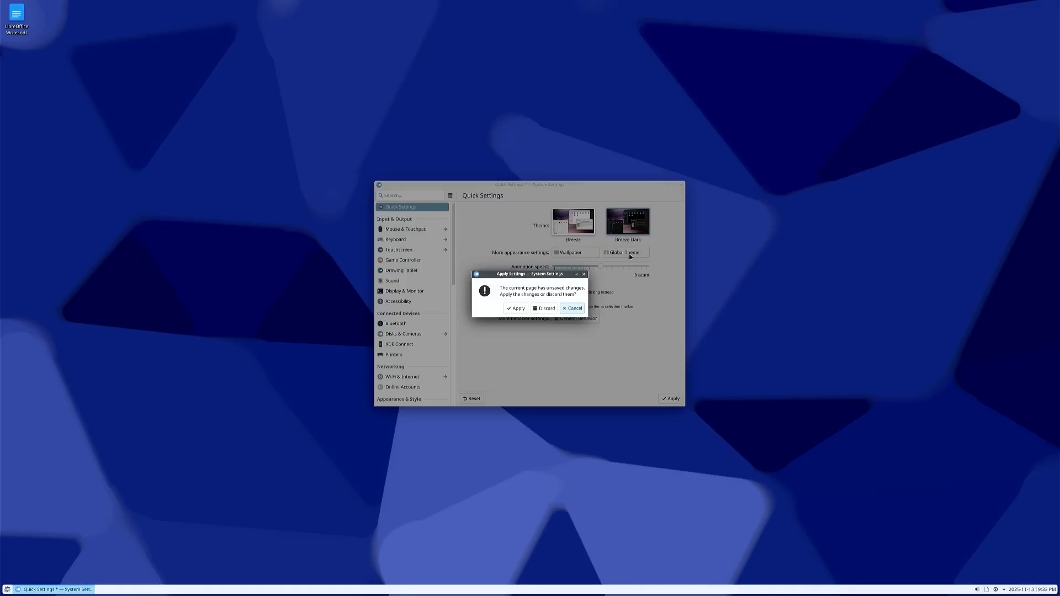
left_click(517, 308)
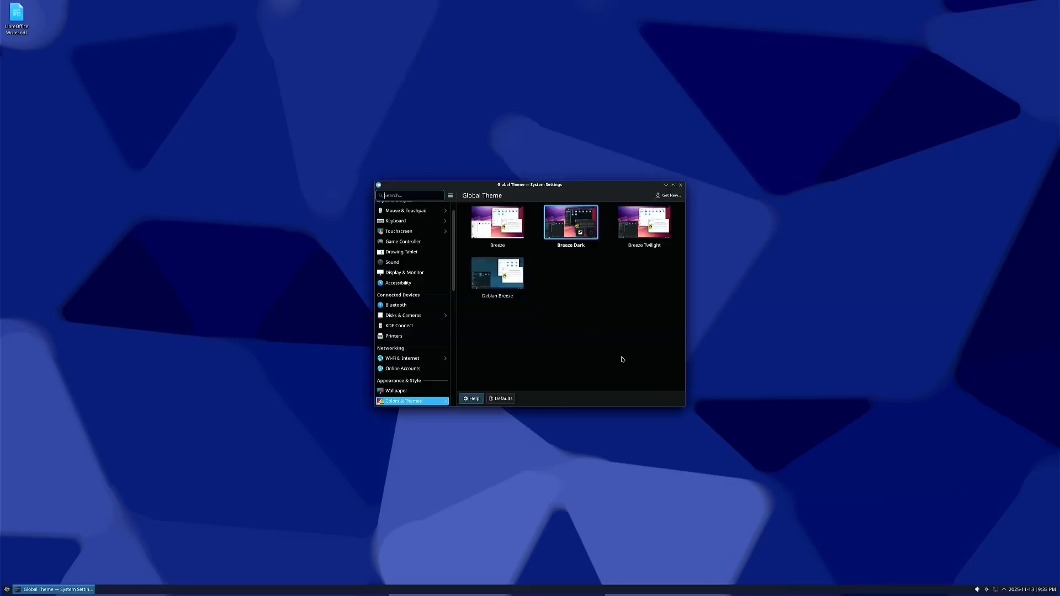
left_click(682, 187)
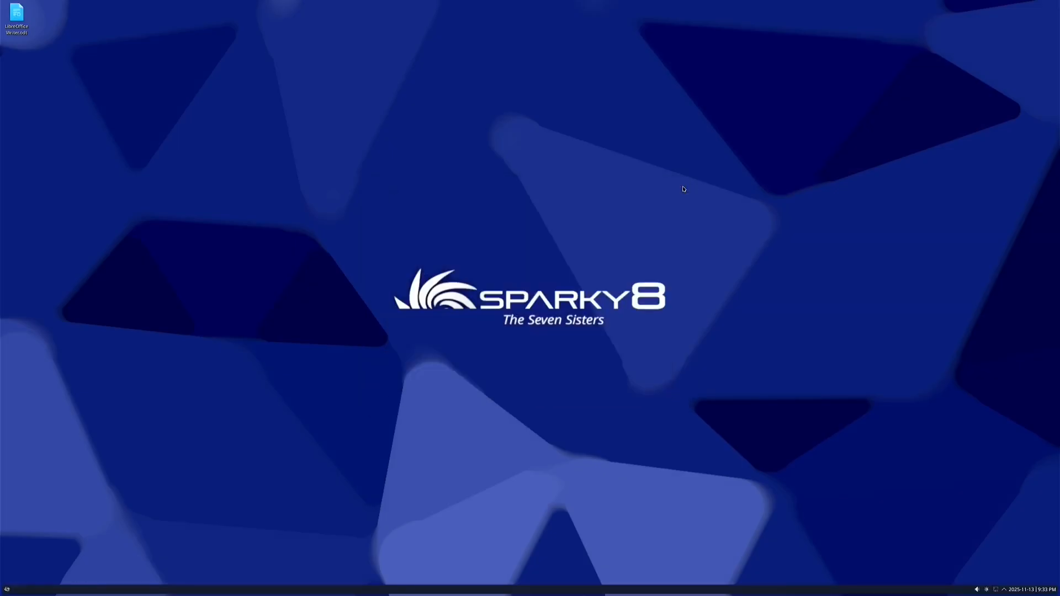
right_click(450, 166)
double_click(16, 16)
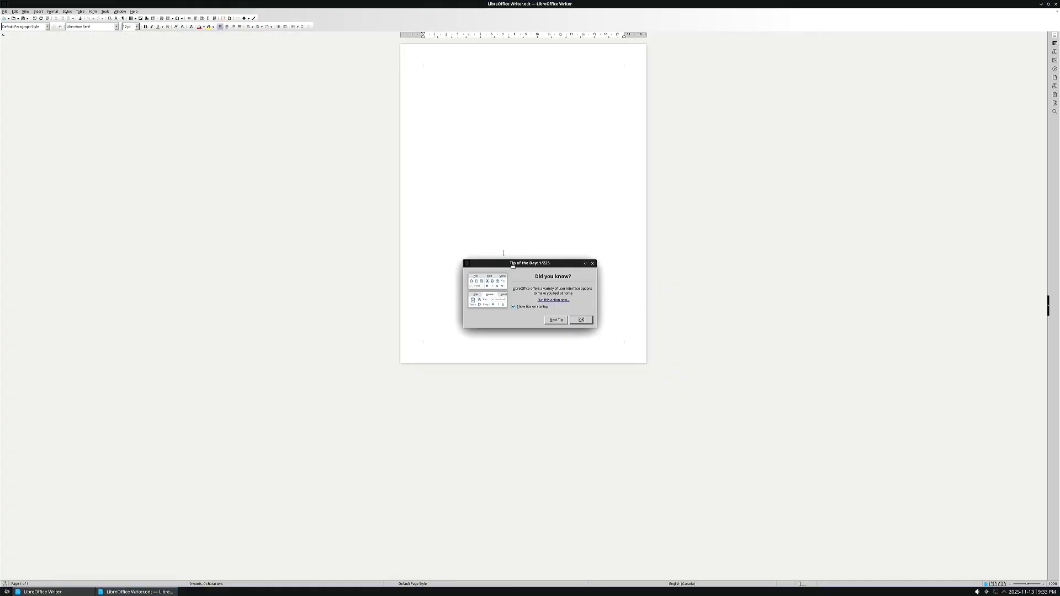
left_click(582, 321)
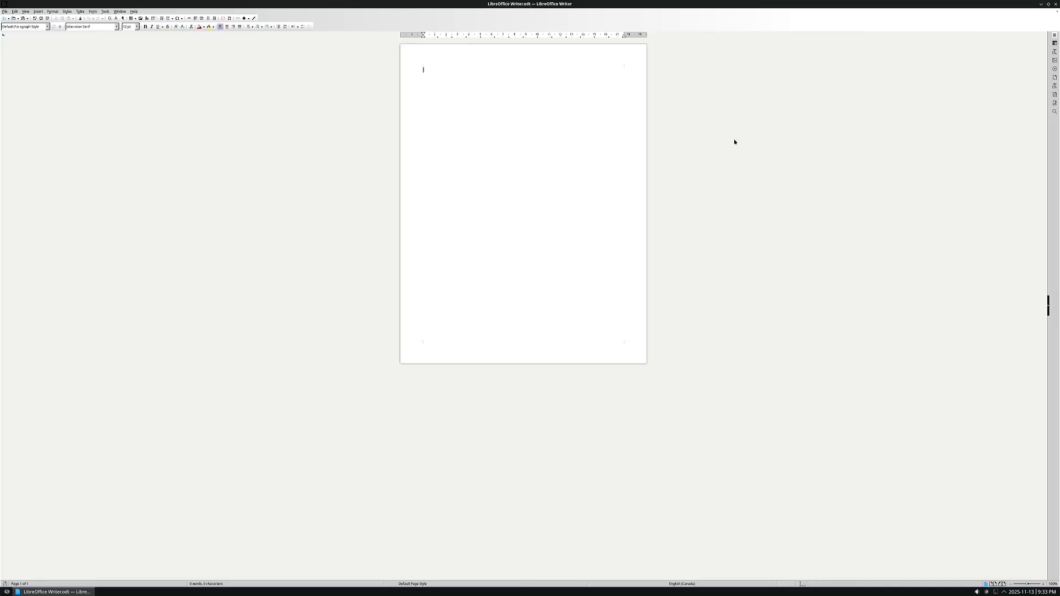
left_click(1055, 4)
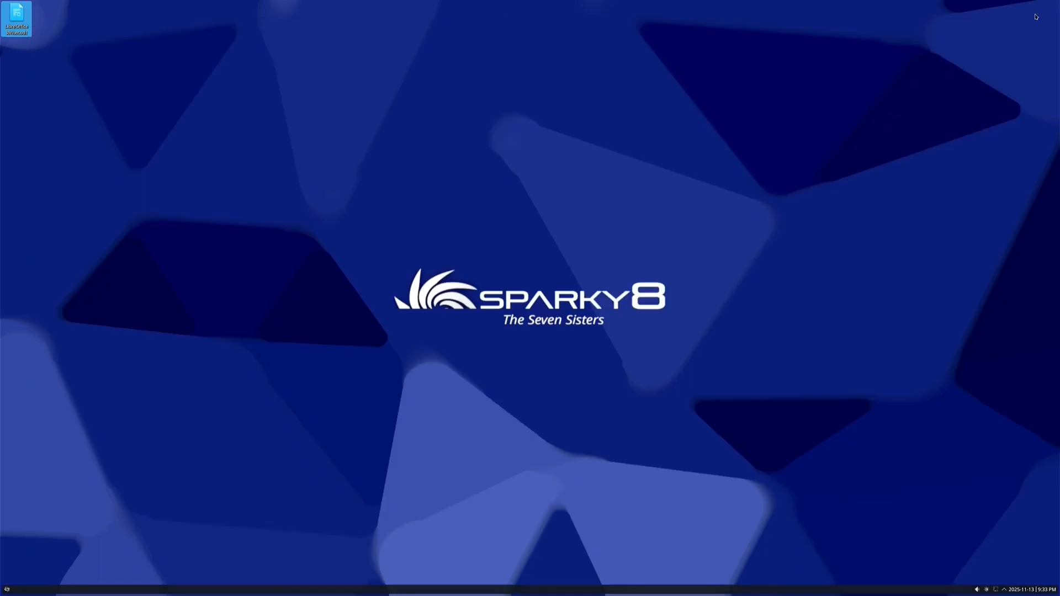
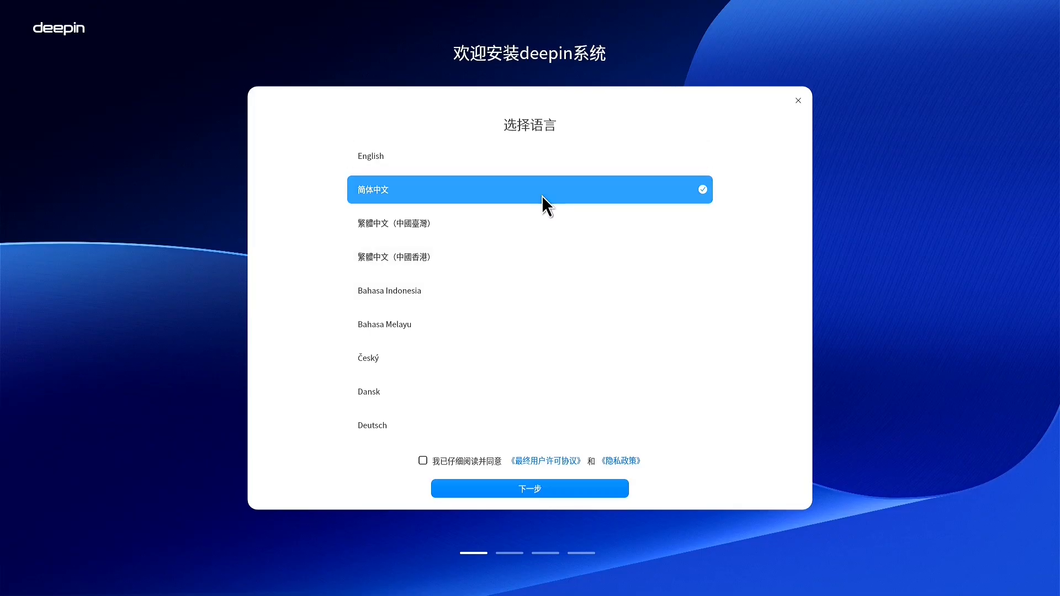
Choose English, accept the licence terms, and select a Full Disk install on /dev/sda
left_click(515, 160)
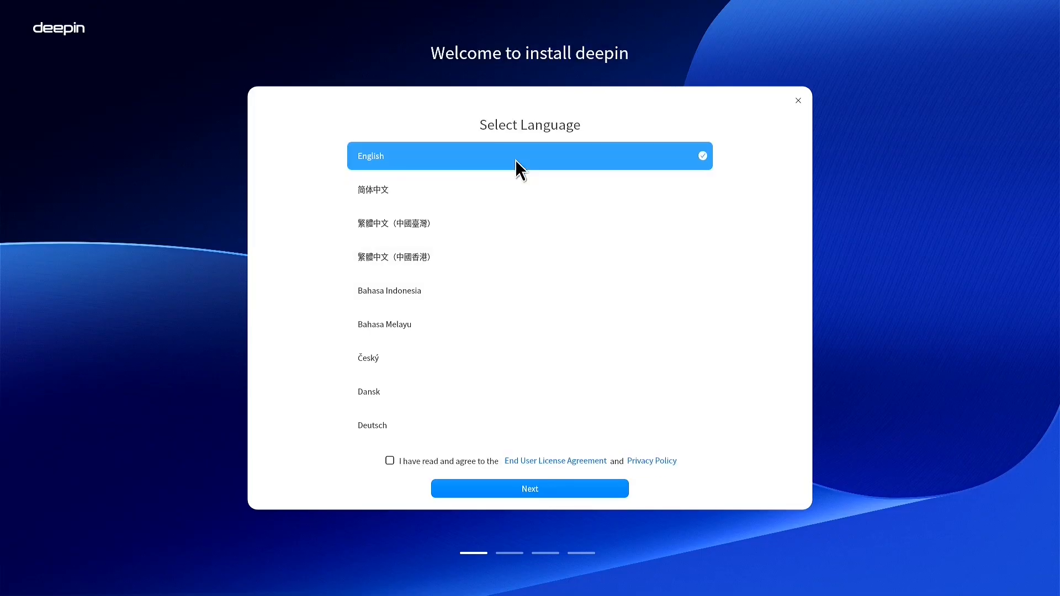
left_click(390, 460)
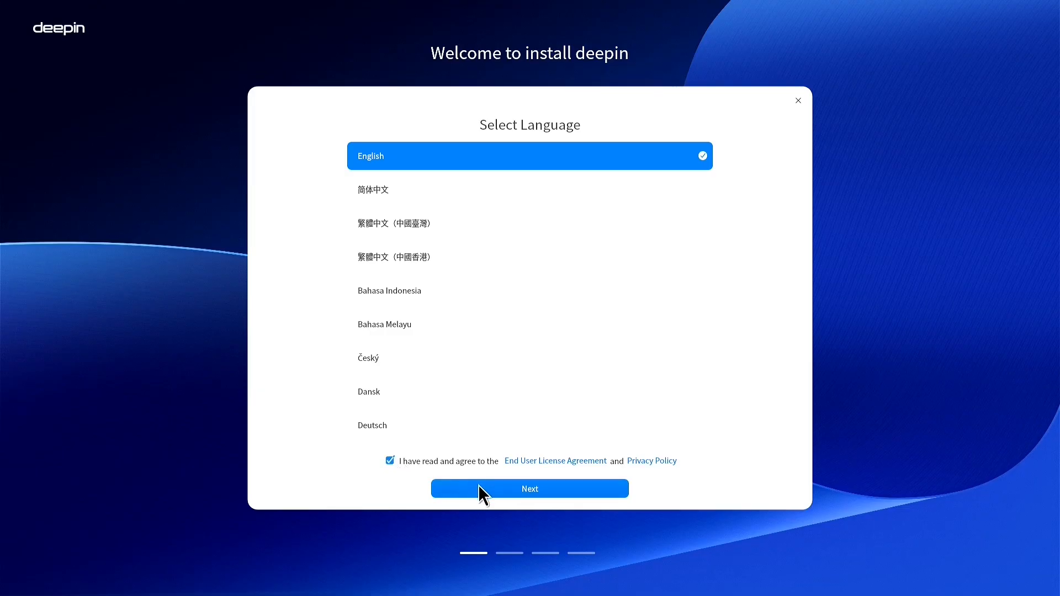
left_click(478, 486)
left_click(525, 247)
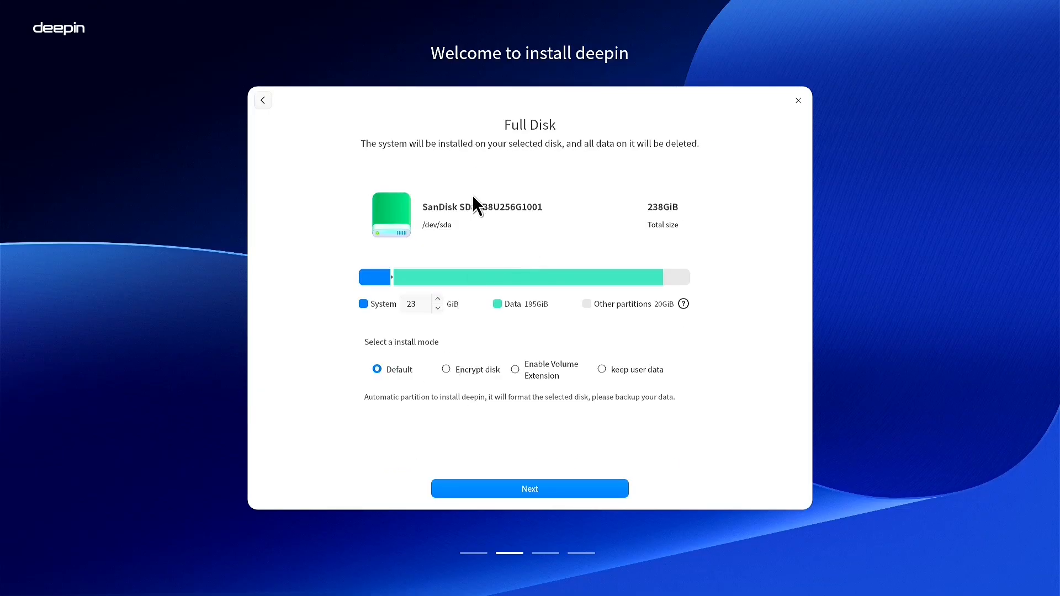
left_click(547, 491)
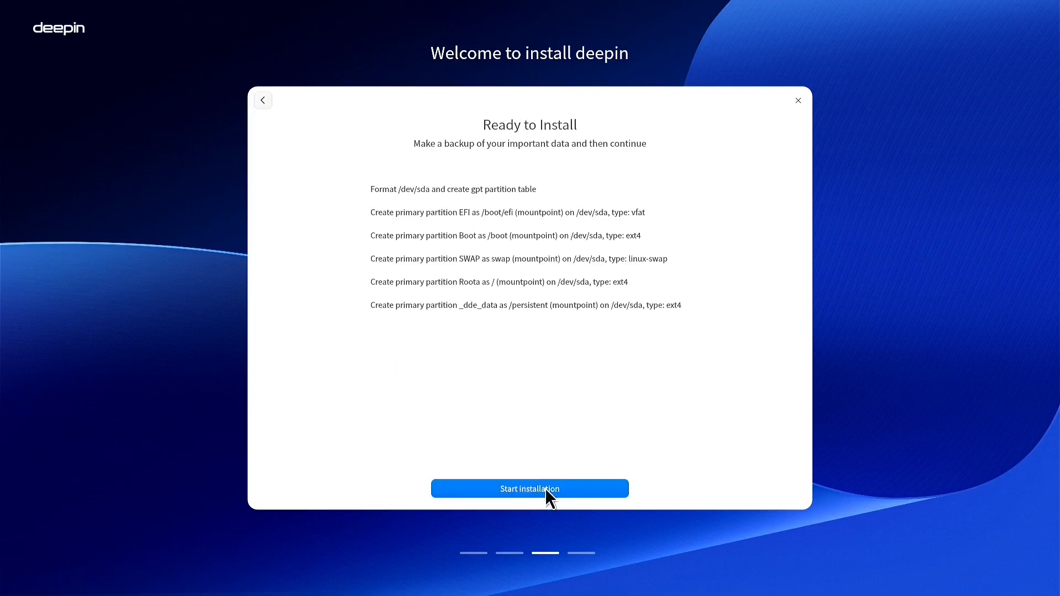
Start the deepin installation and reboot once it reports Successfully Installed
left_click(547, 490)
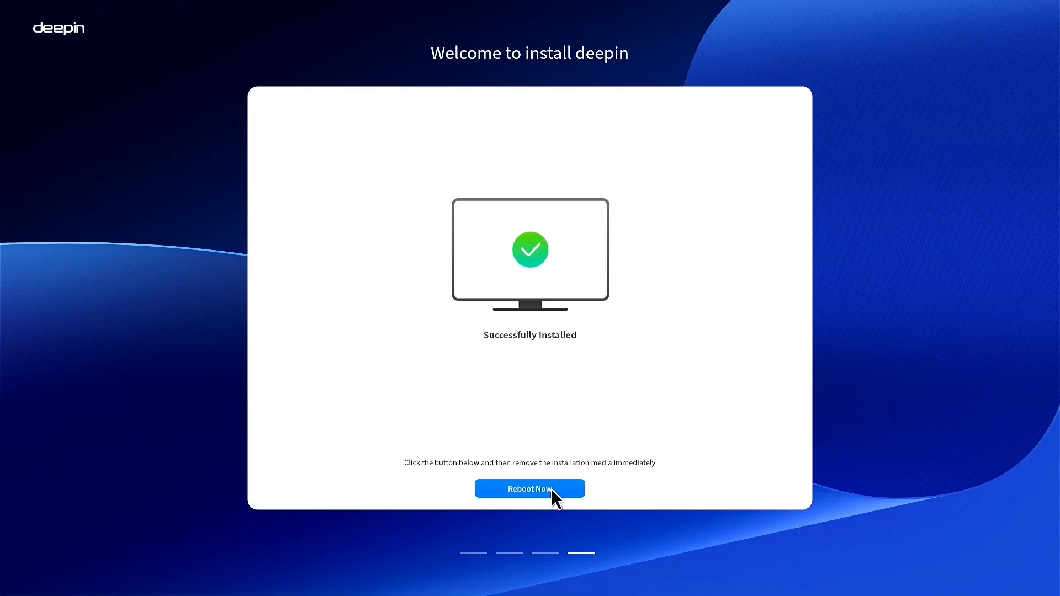
left_click(552, 490)
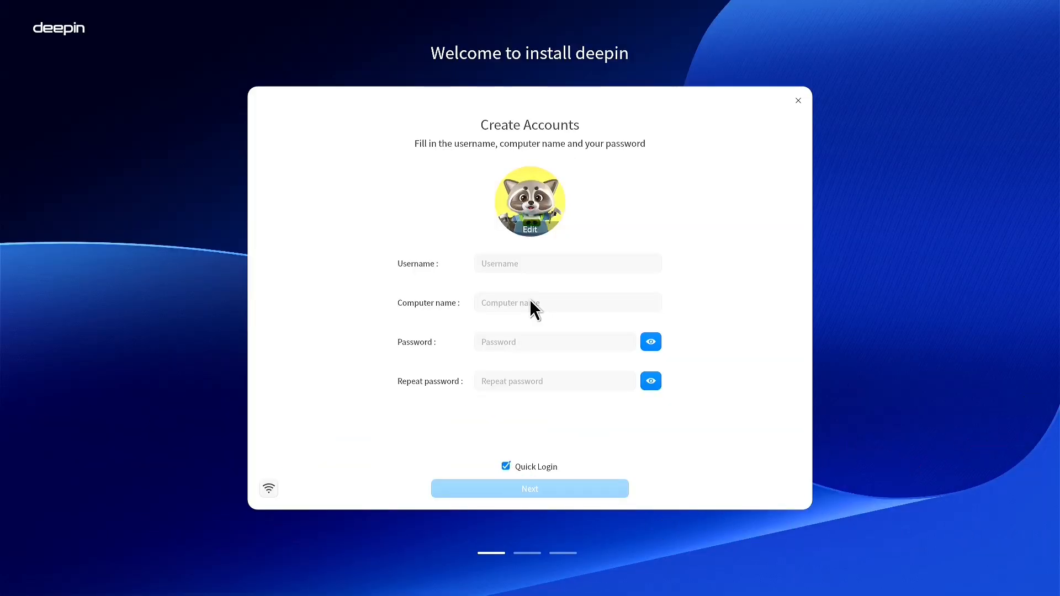
Fill in the username, computer name and the account password in both password fields
left_click(589, 266)
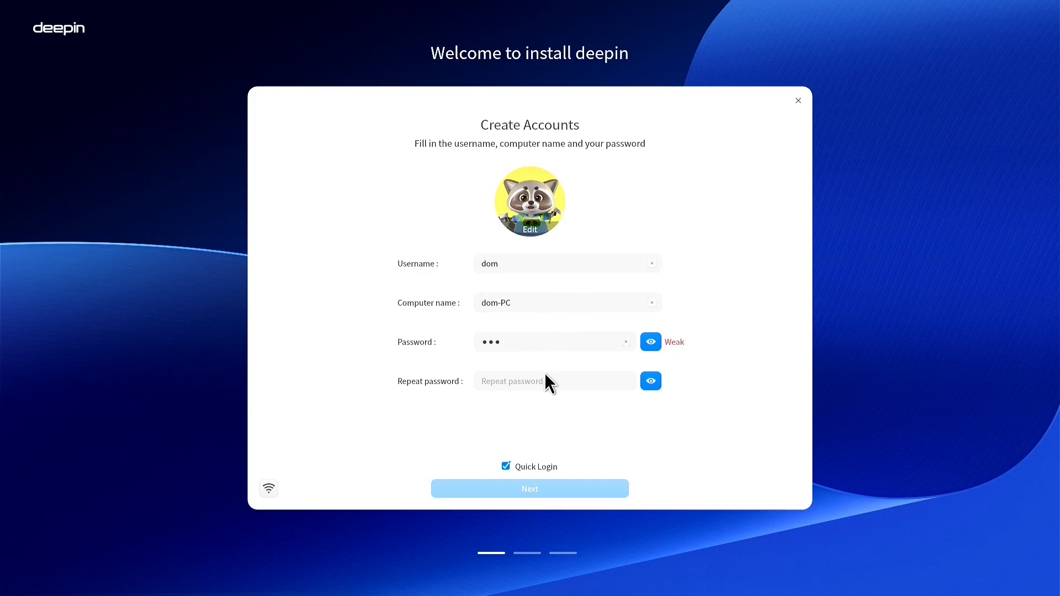
left_click(544, 382)
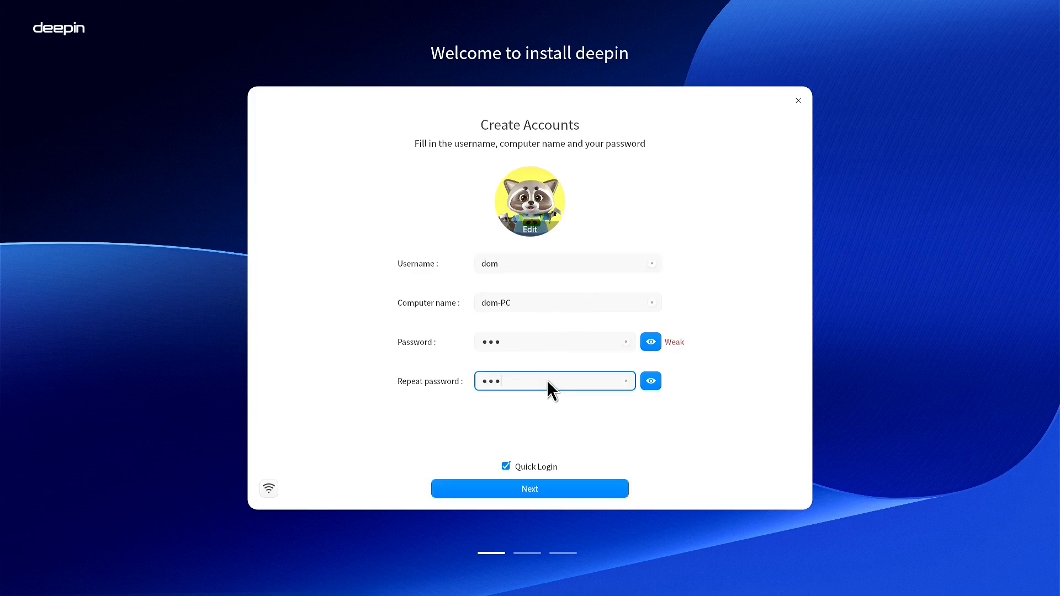
Connect to the SHAW-0487 Wi-Fi network and continue to System settings
left_click(269, 485)
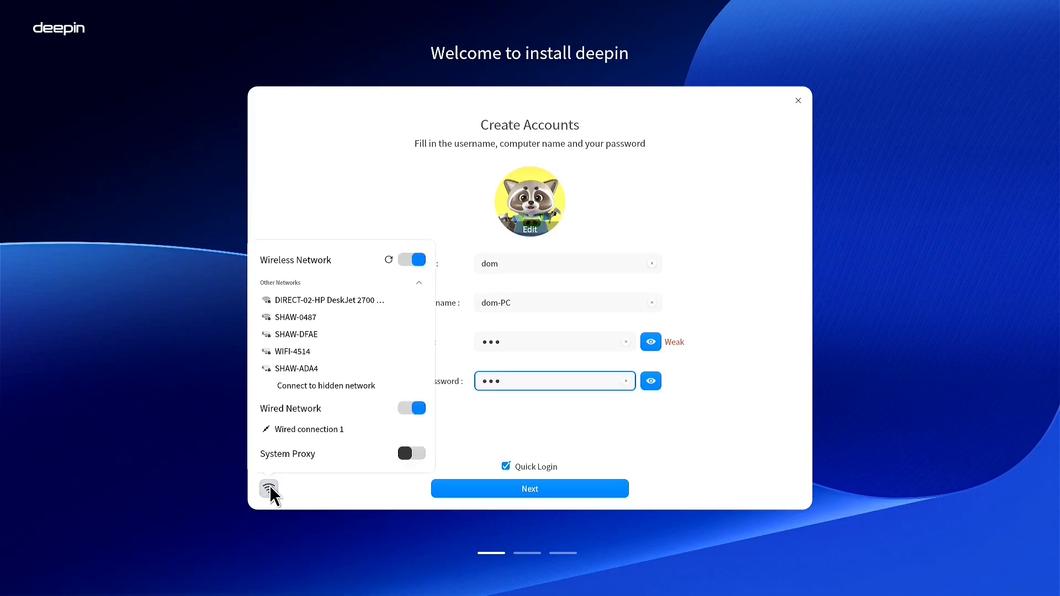
left_click(330, 316)
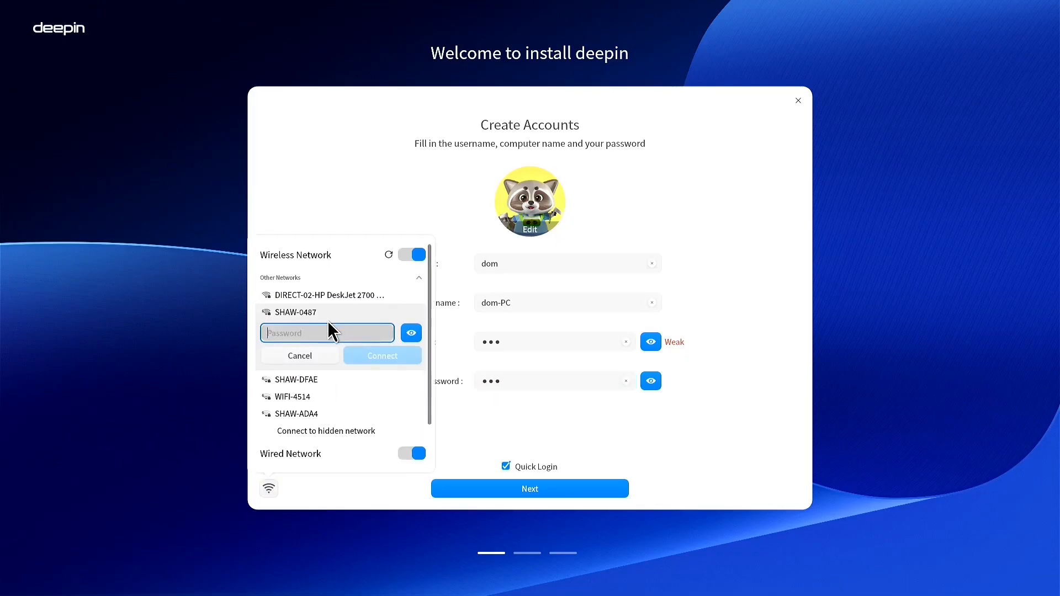
left_click(361, 357)
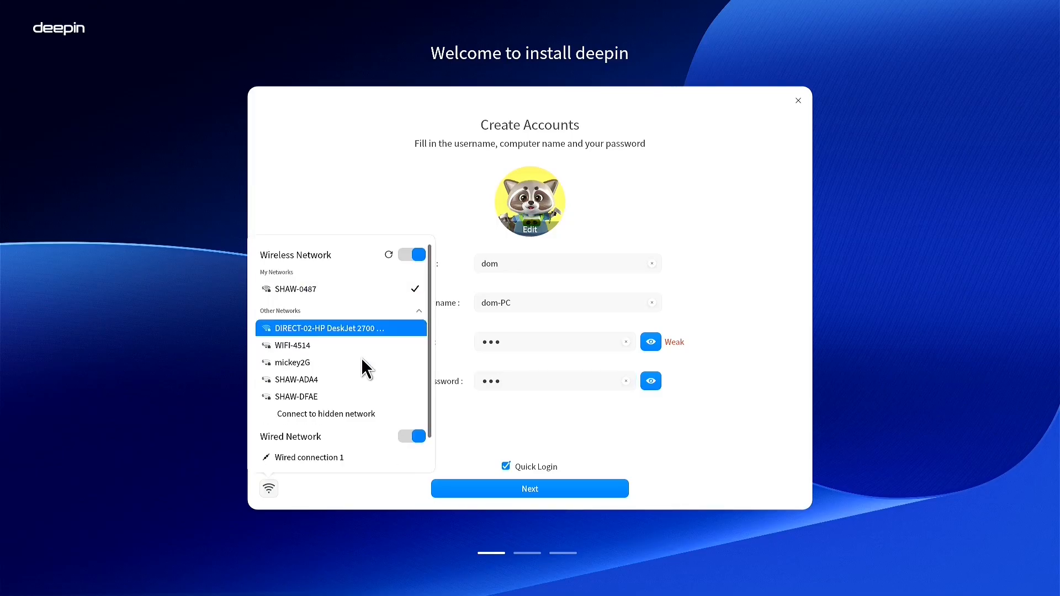
left_click(367, 225)
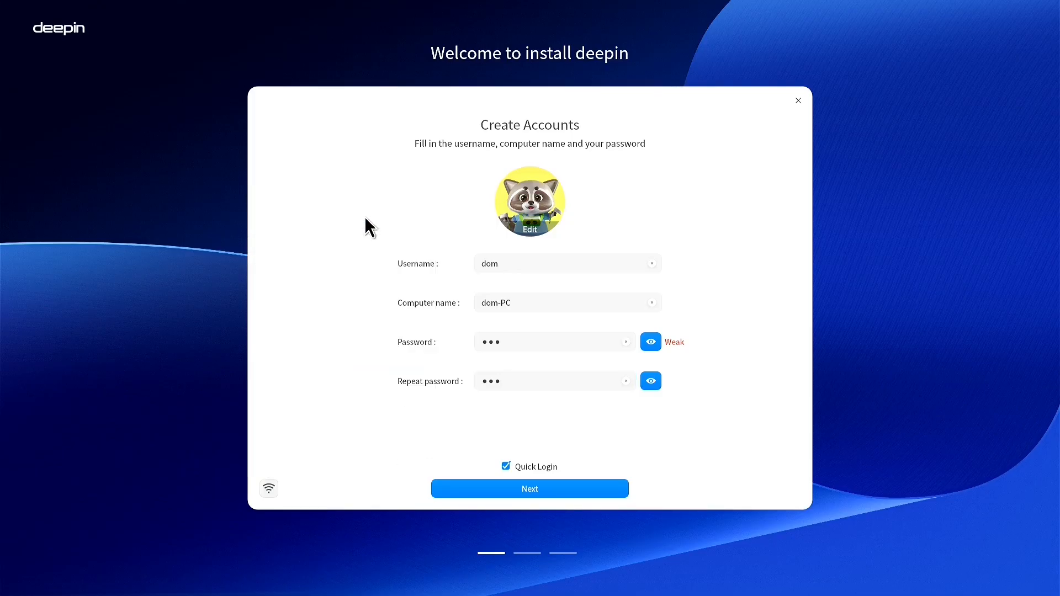
left_click(518, 489)
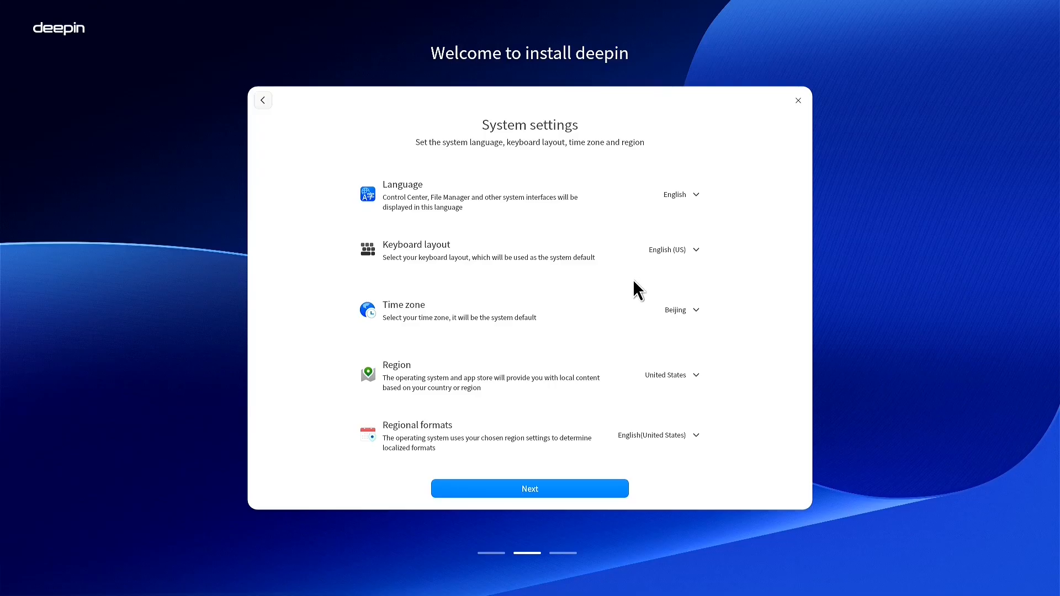
Set the time zone to Edmonton
left_click(688, 310)
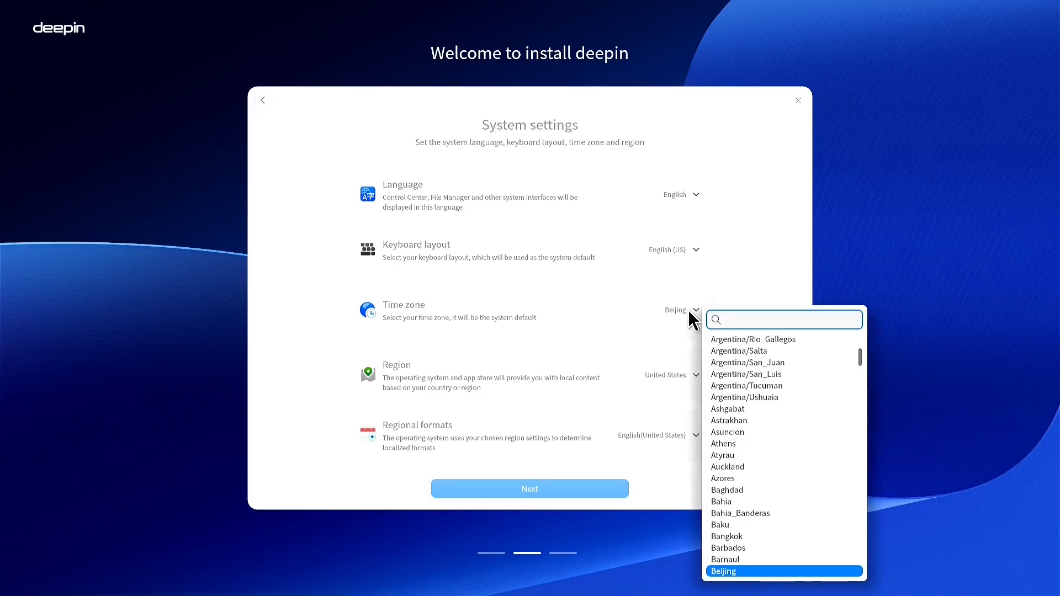
scroll(782, 502, "down", 3)
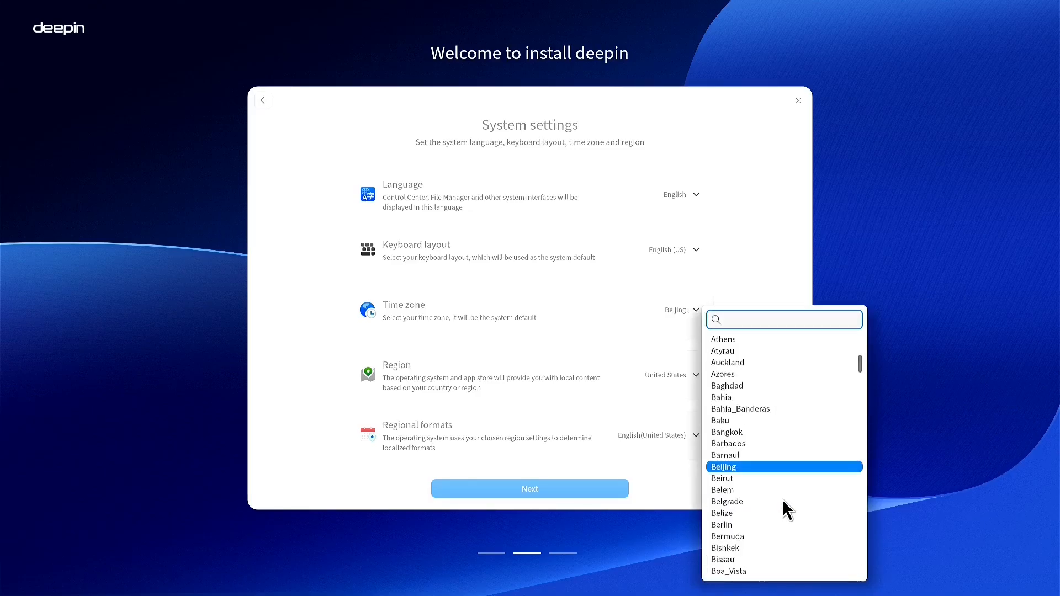
scroll(739, 514, "down", 2)
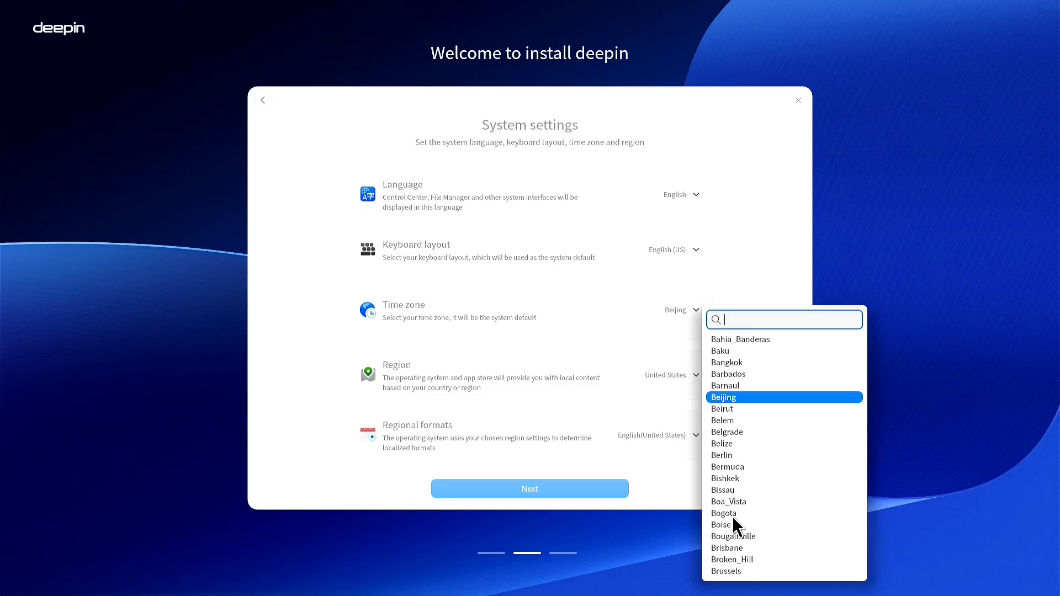
scroll(761, 481, "down", 3)
scroll(762, 479, "down", 10)
scroll(764, 477, "up", 5)
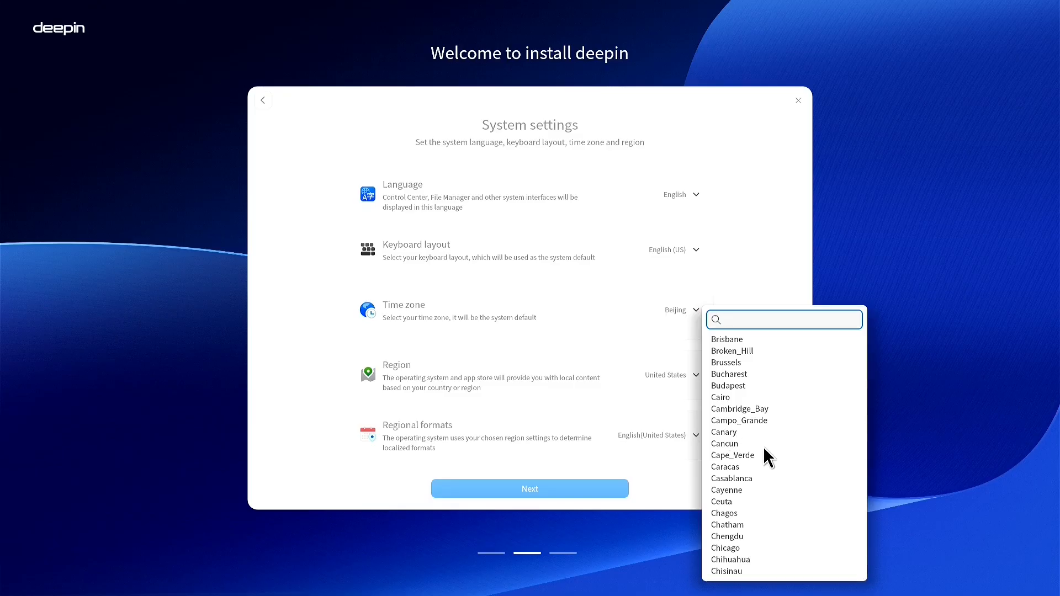
scroll(762, 448, "down", 13)
left_click(747, 396)
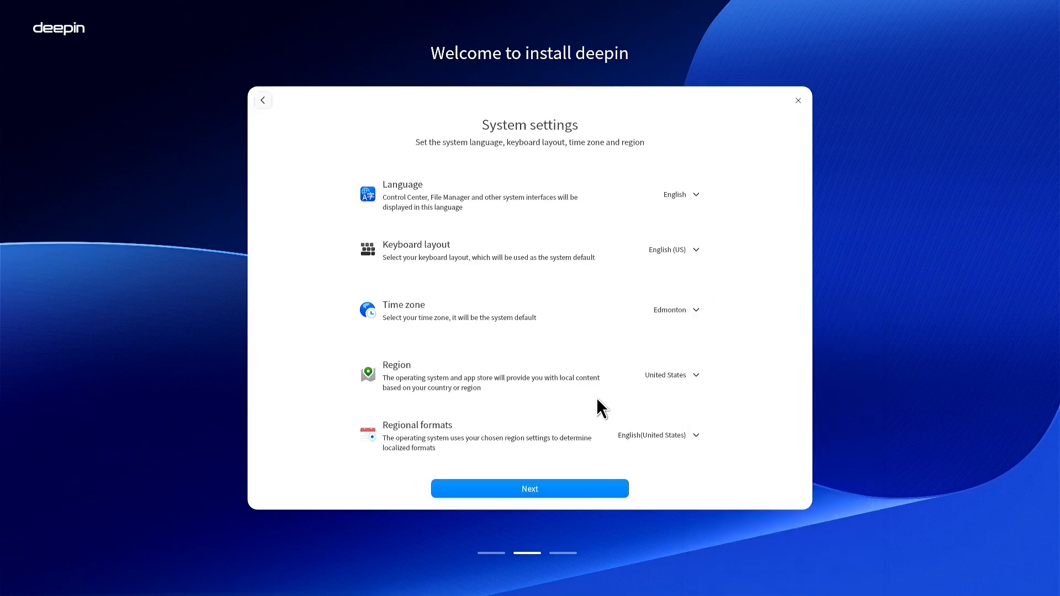
Set the region to Canada and start configuring the computer
left_click(671, 375)
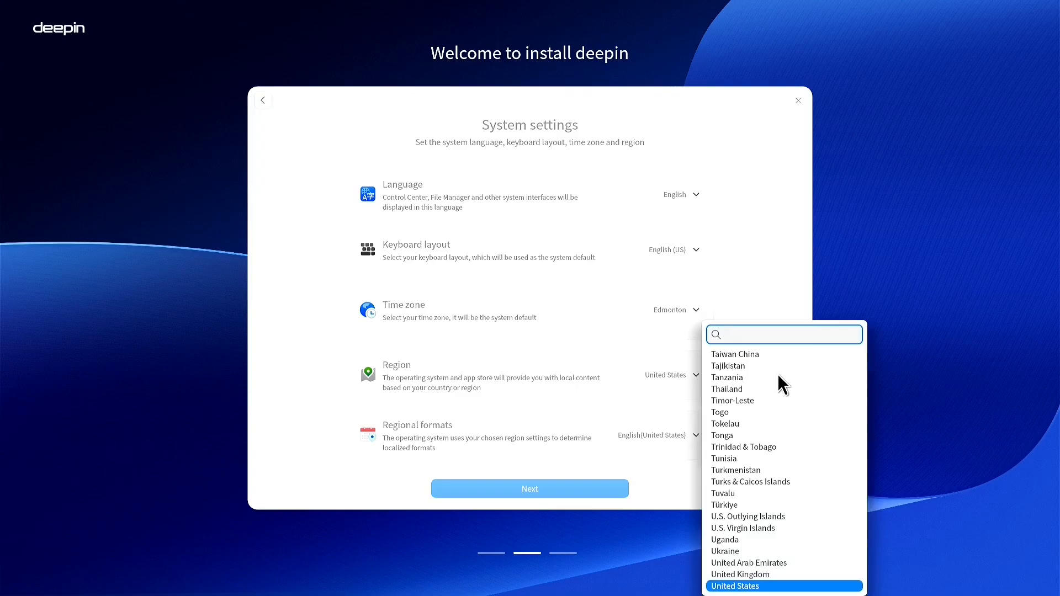
scroll(773, 398, "up", 20)
left_click(736, 421)
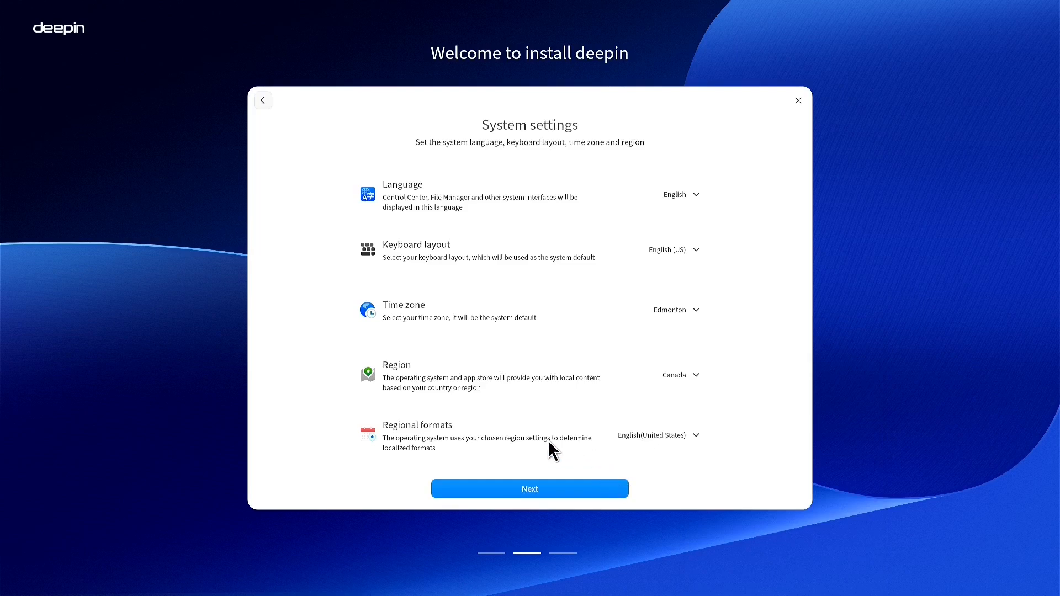
left_click(542, 493)
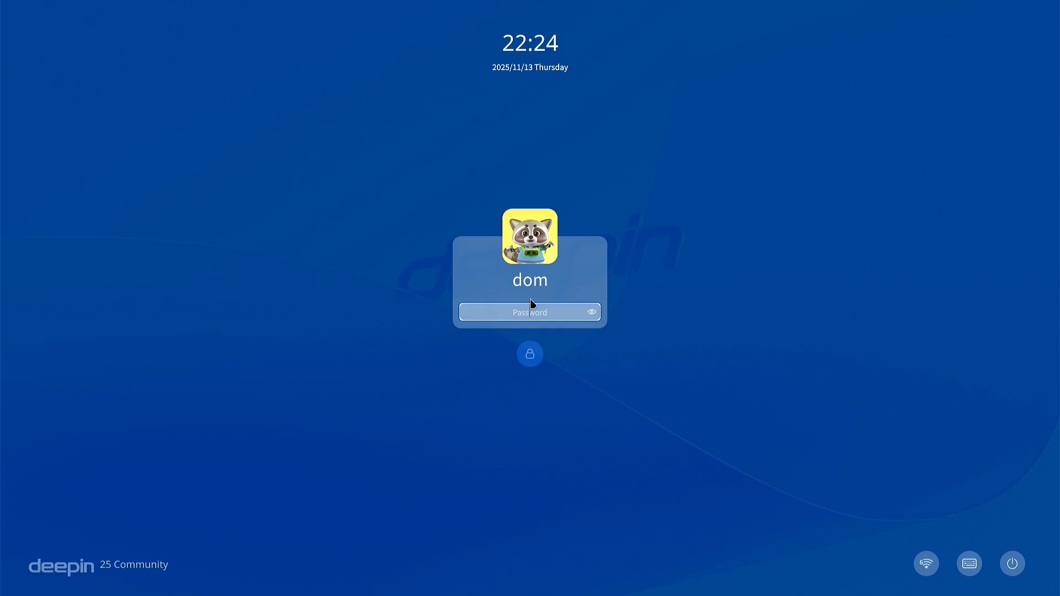
Enter the account password on the deepin 25 lock screen to log in
type("***")
key("Return")
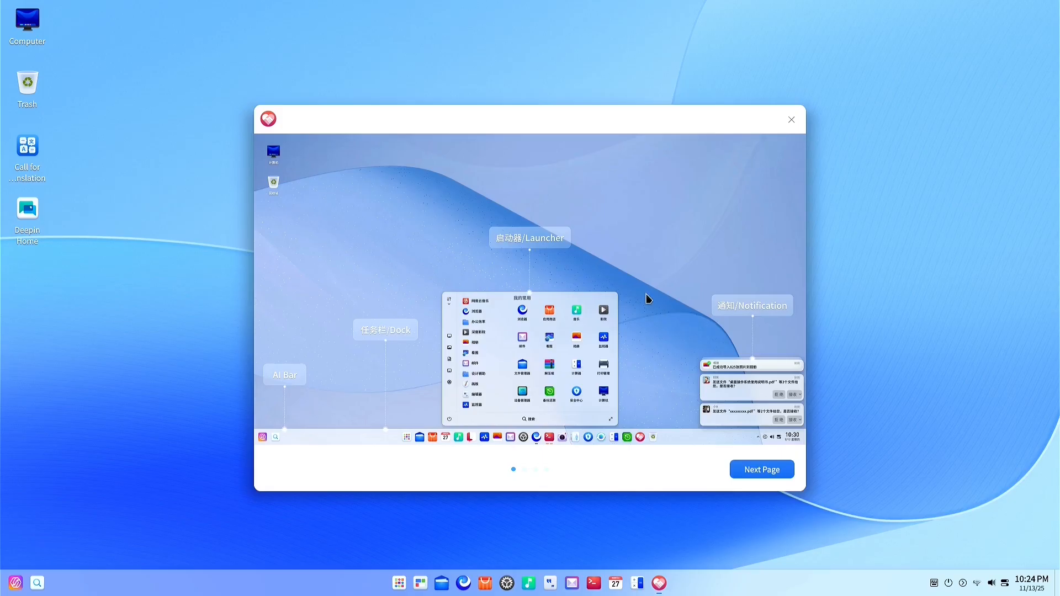
Page through the welcome guide, choose the Align left desktop mode, and advance to Getting Ready
left_click(761, 475)
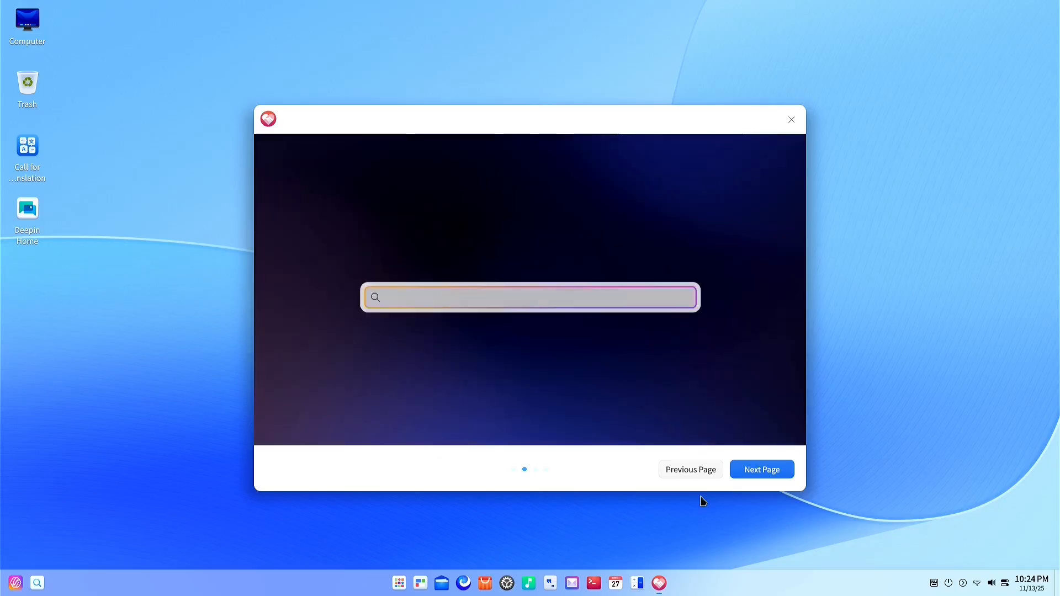
left_click(761, 470)
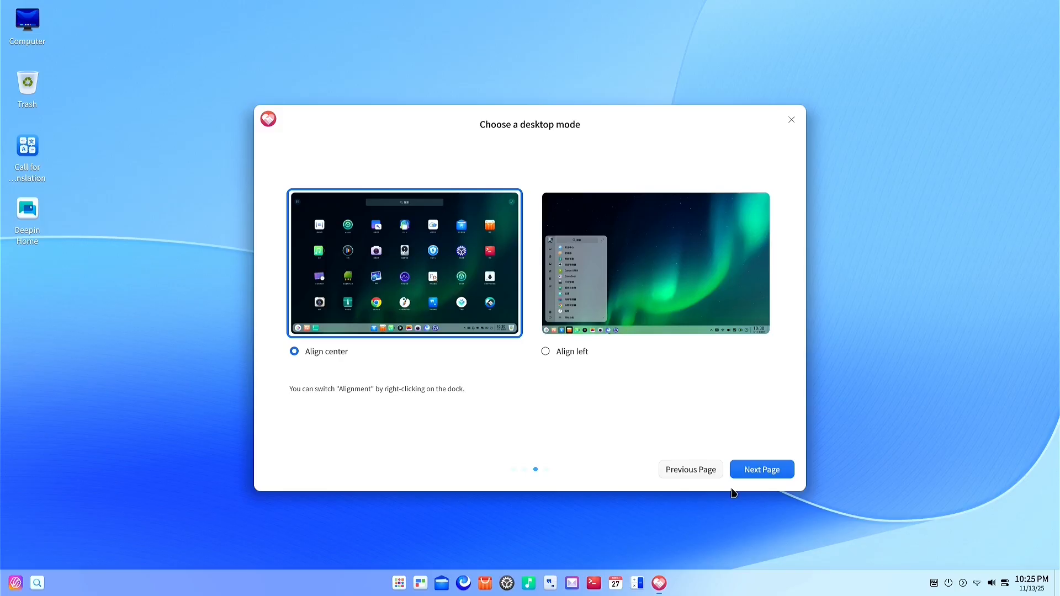
left_click(546, 351)
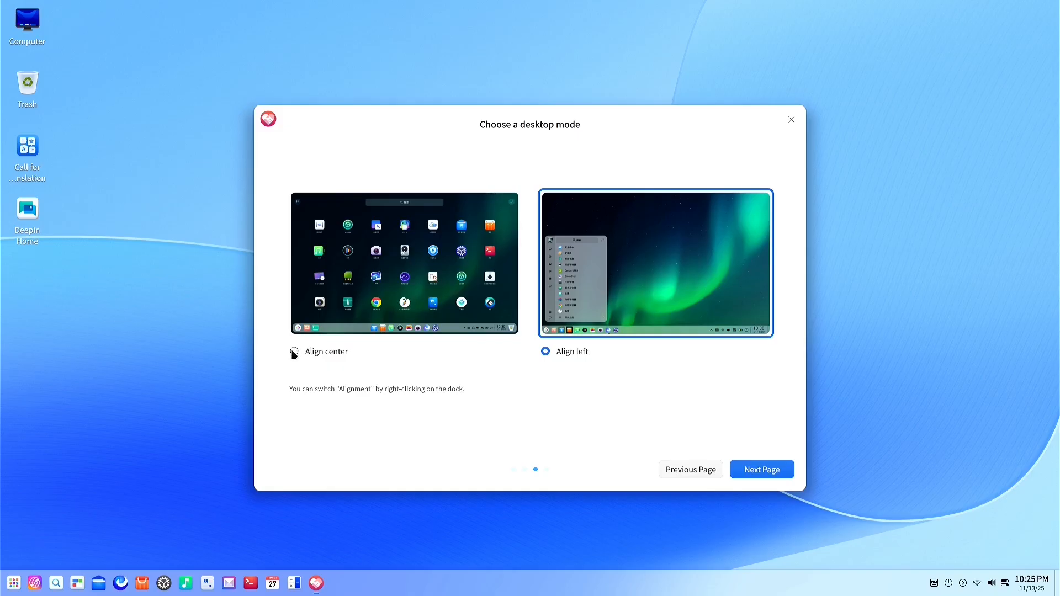
left_click(294, 352)
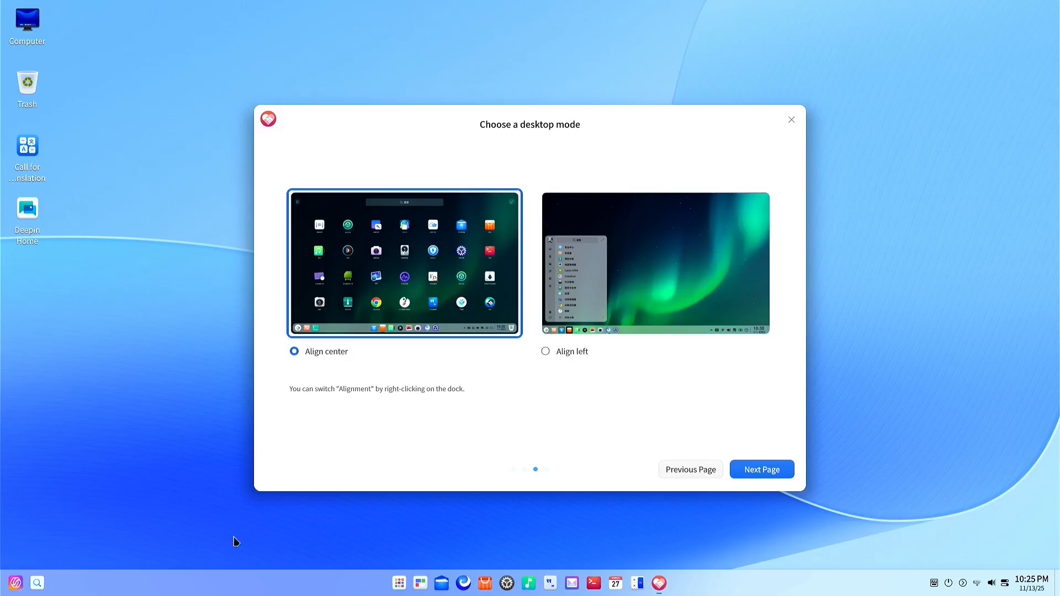
left_click(546, 353)
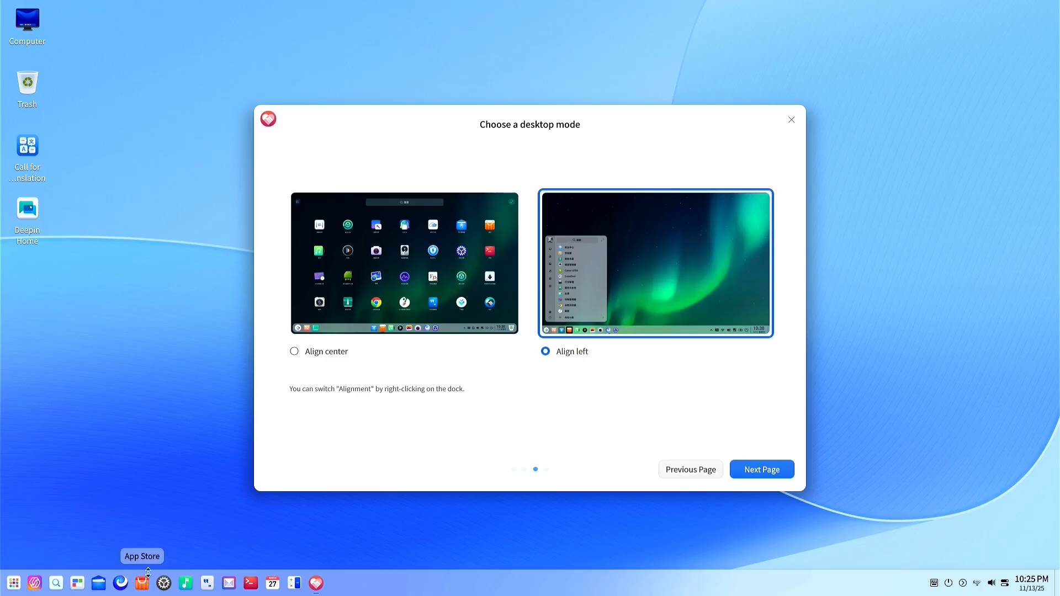
left_click(784, 476)
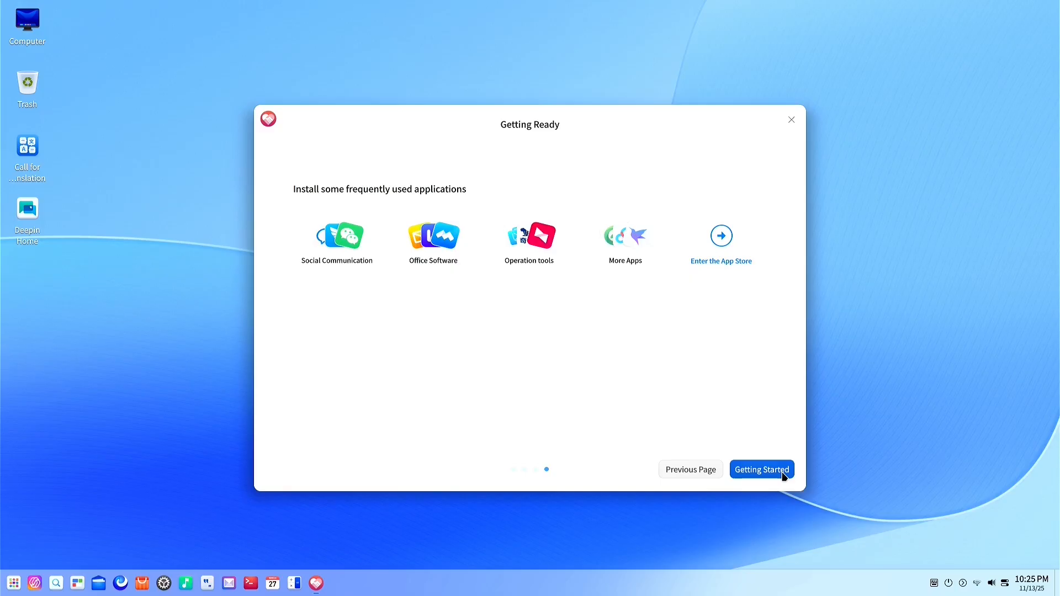
Finish the welcome guide and close the App Store Quick Installation window, reopening and closing it again
left_click(784, 474)
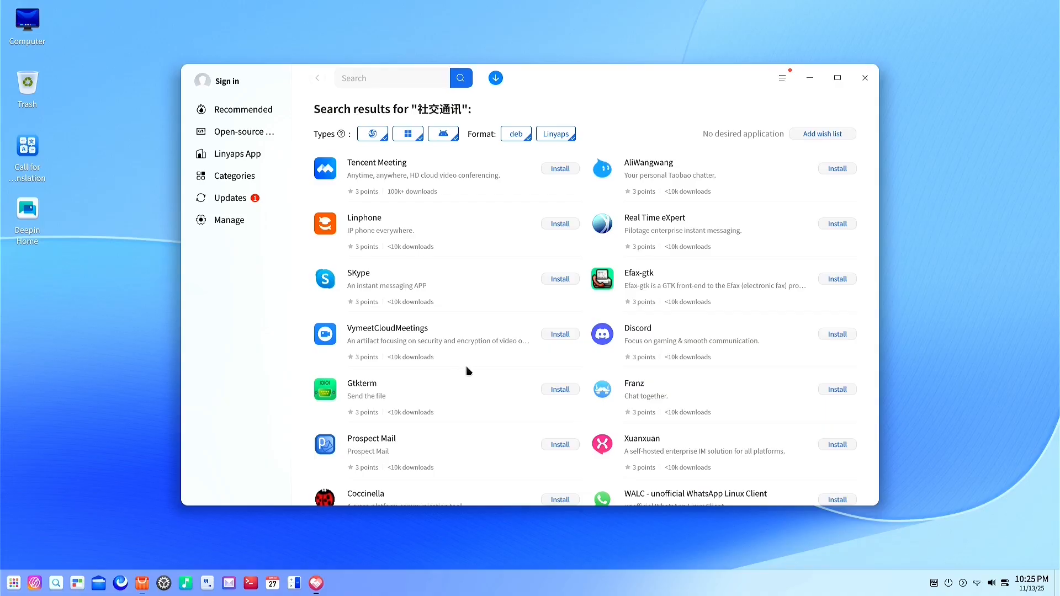
scroll(471, 369, "down", 5)
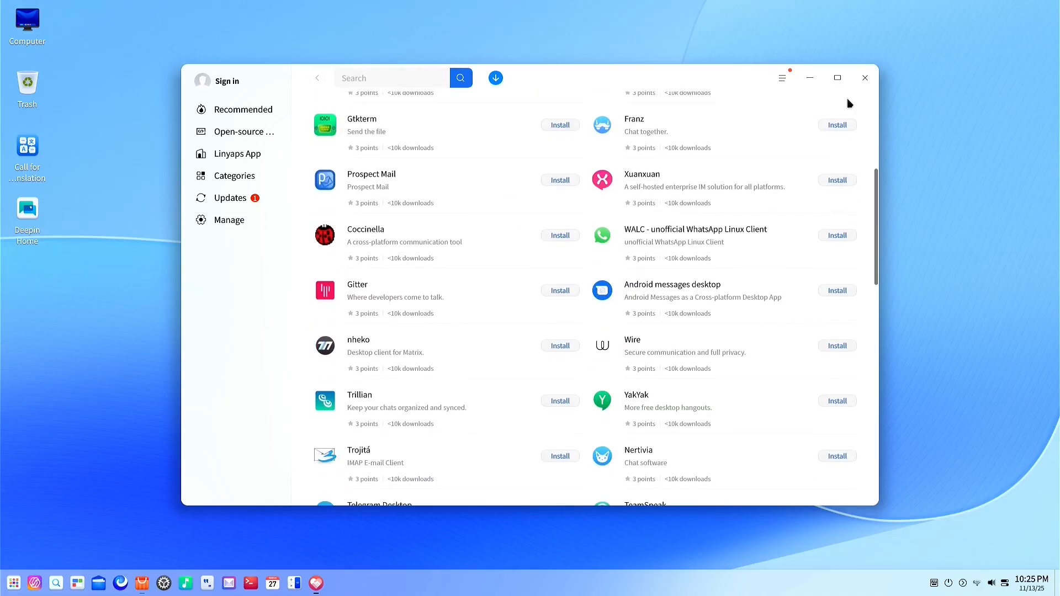
left_click(864, 78)
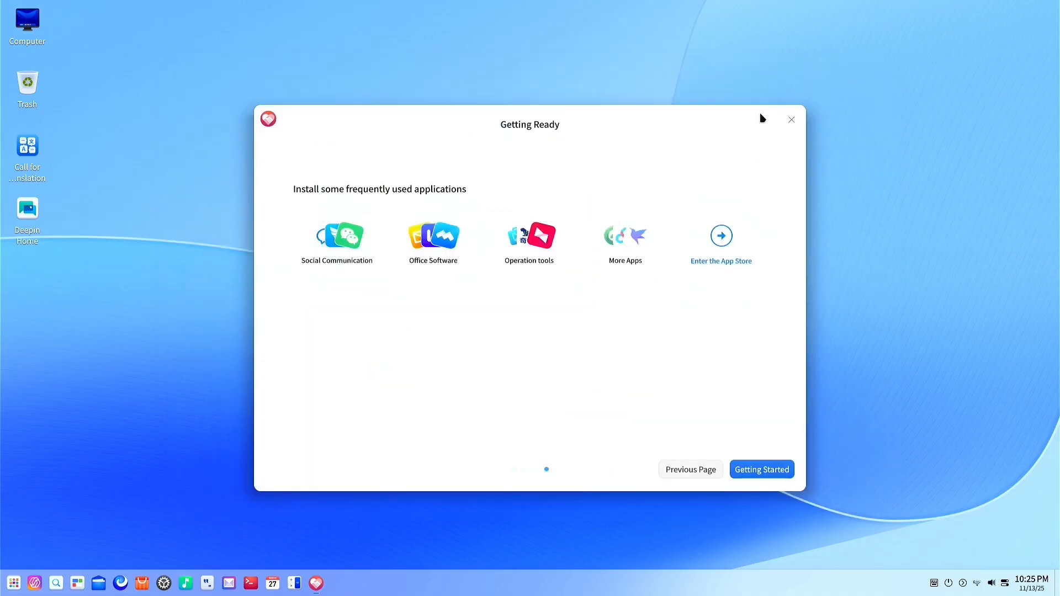
left_click(771, 469)
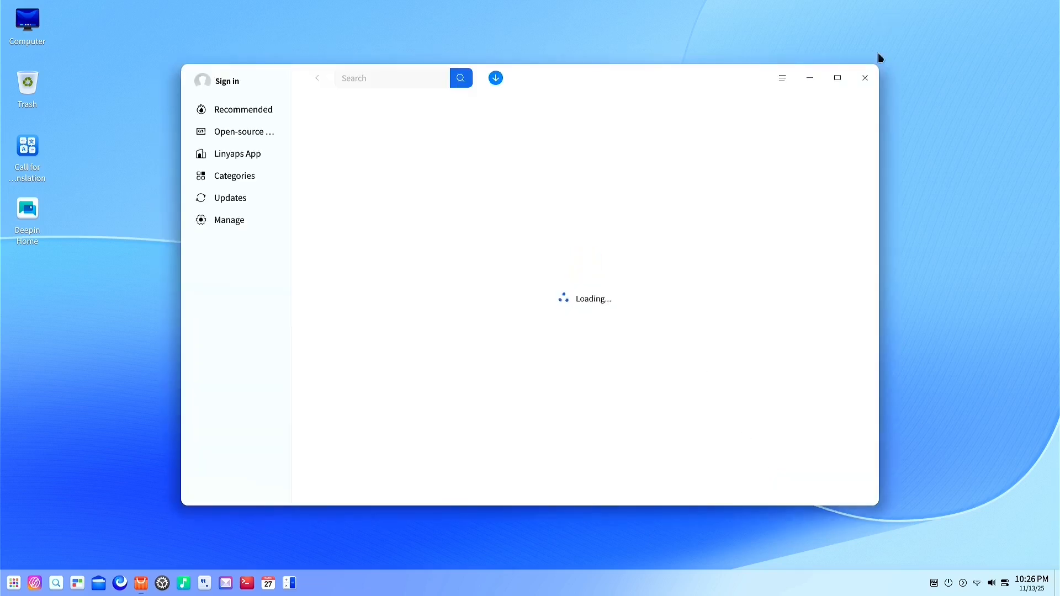
left_click(864, 78)
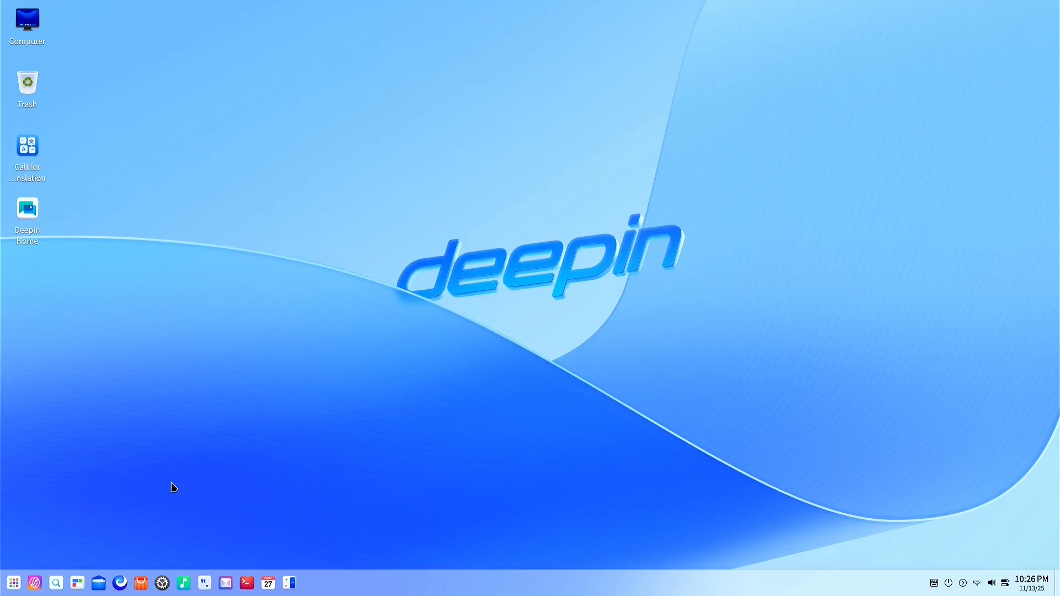
Launch Browser from the dock, check version 6.6.5.6 under About Browser, then close it
left_click(118, 583)
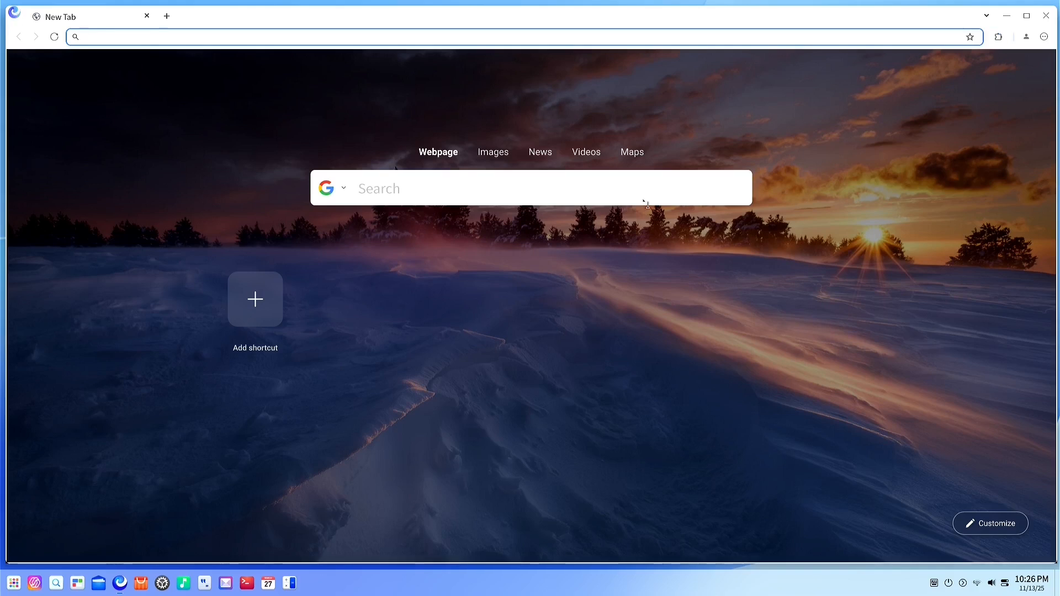
left_click(1045, 38)
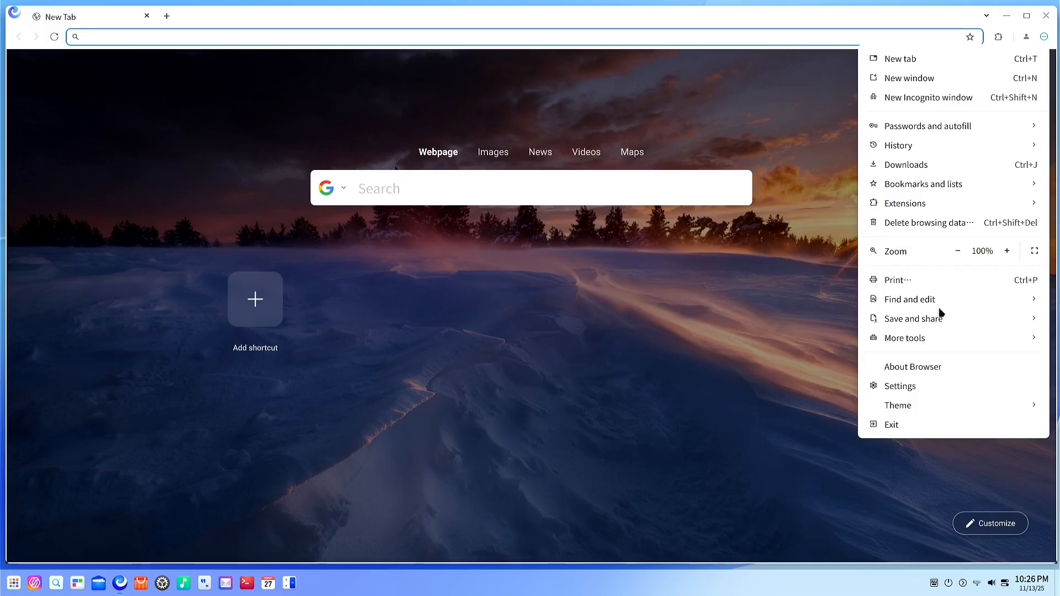
left_click(917, 368)
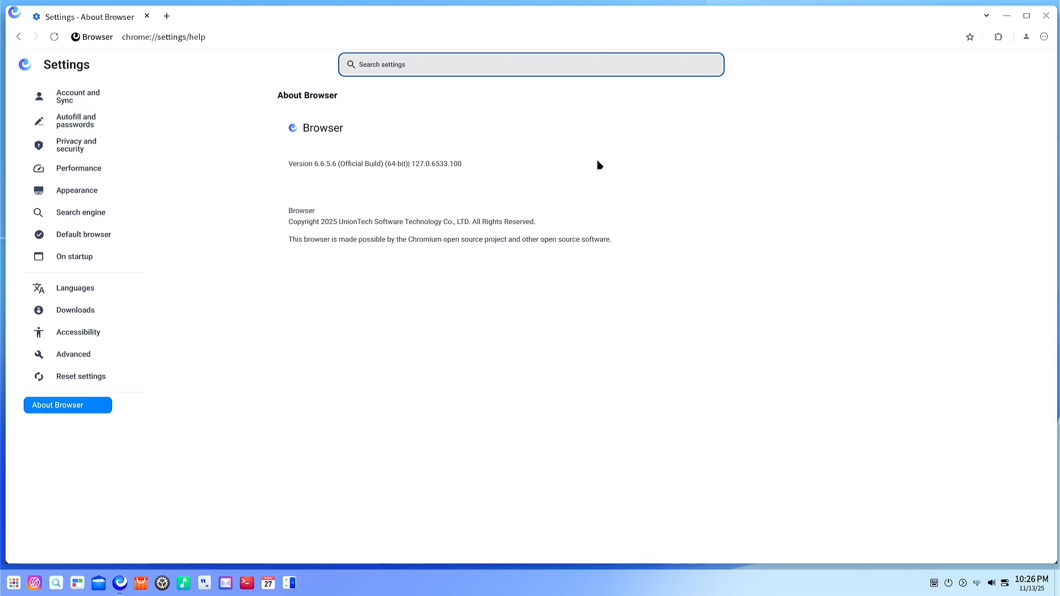
left_click(1046, 16)
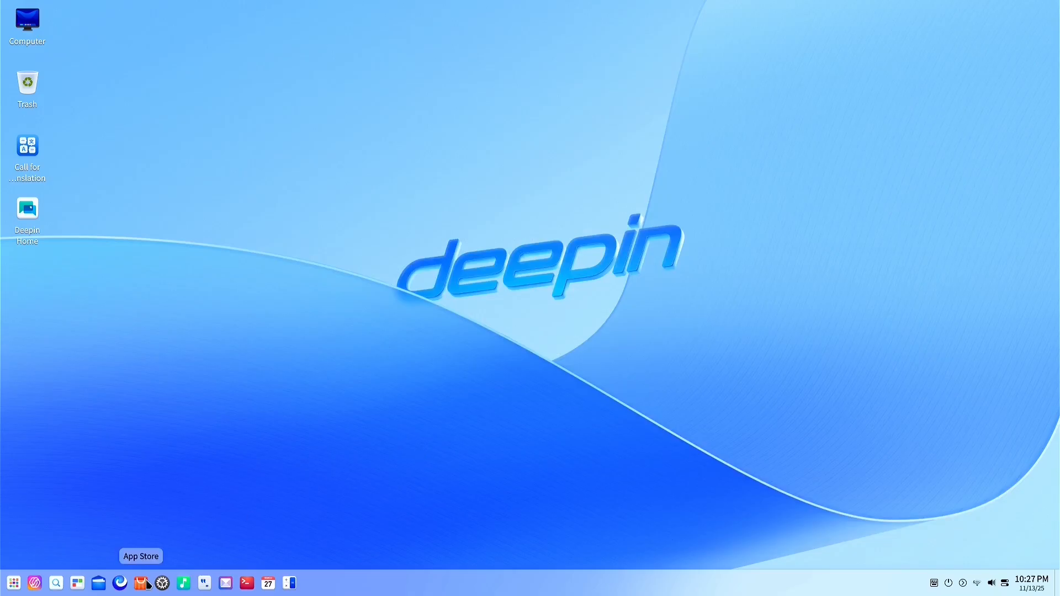
Launch Music from the dock, showing the empty All Songs library
left_click(185, 585)
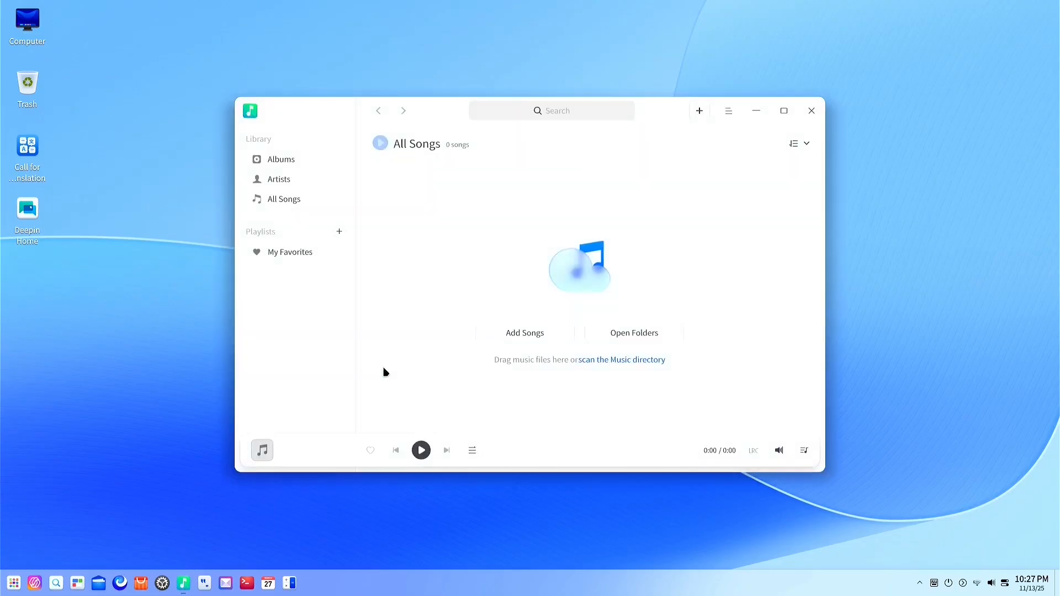
Close Music, choosing Exit instead of minimizing to the system tray, and confirm
left_click(811, 111)
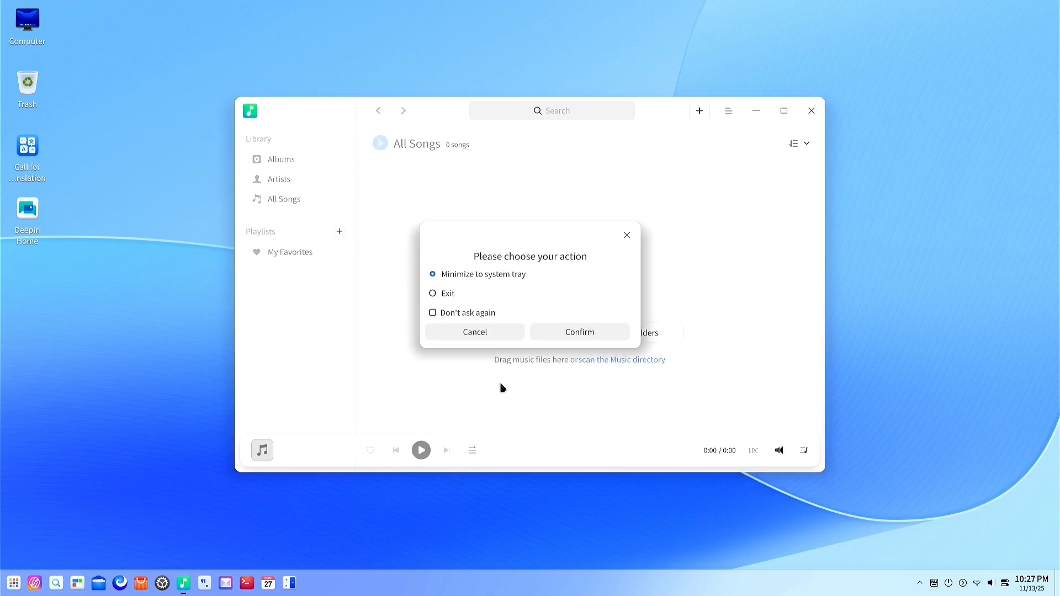
left_click(438, 293)
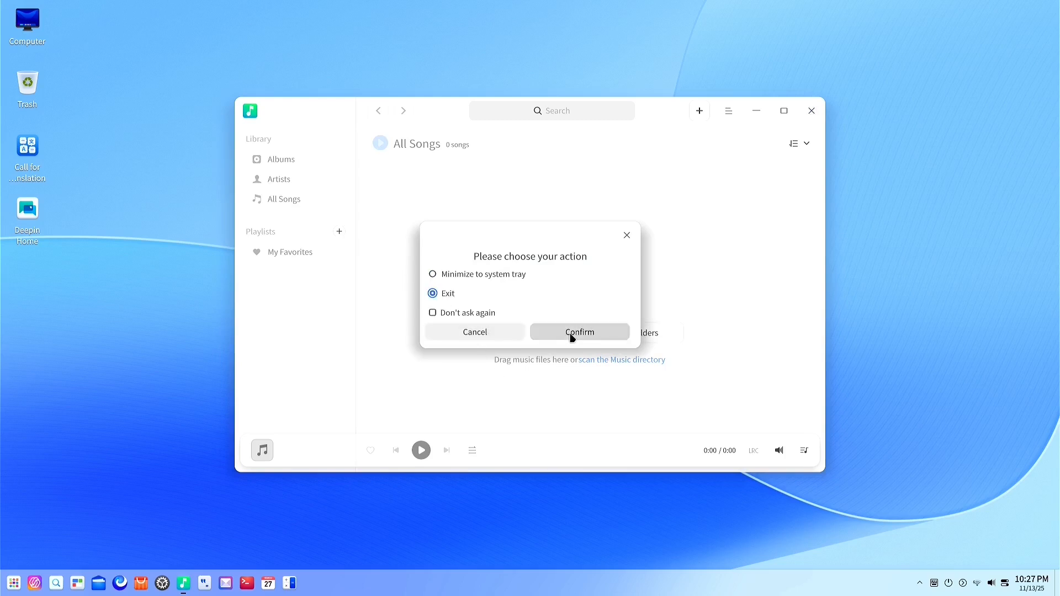
left_click(570, 332)
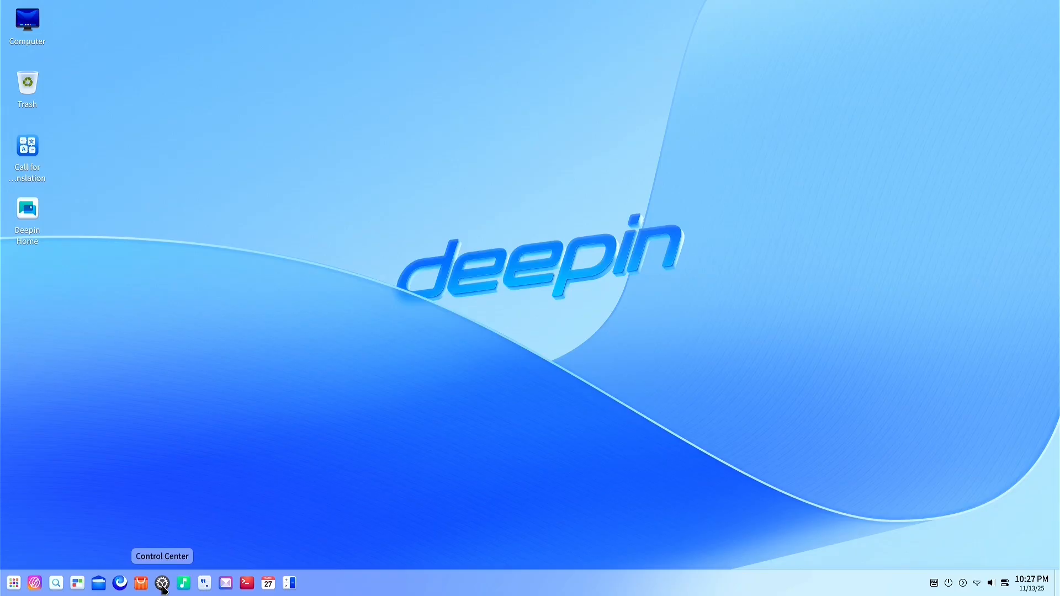
left_click(99, 585)
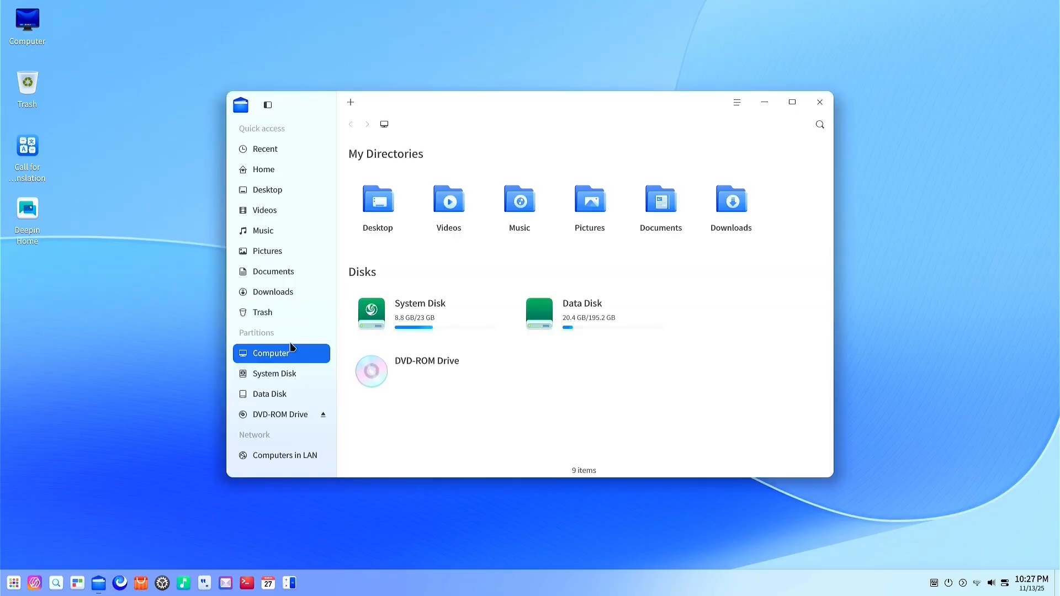
left_click(819, 108)
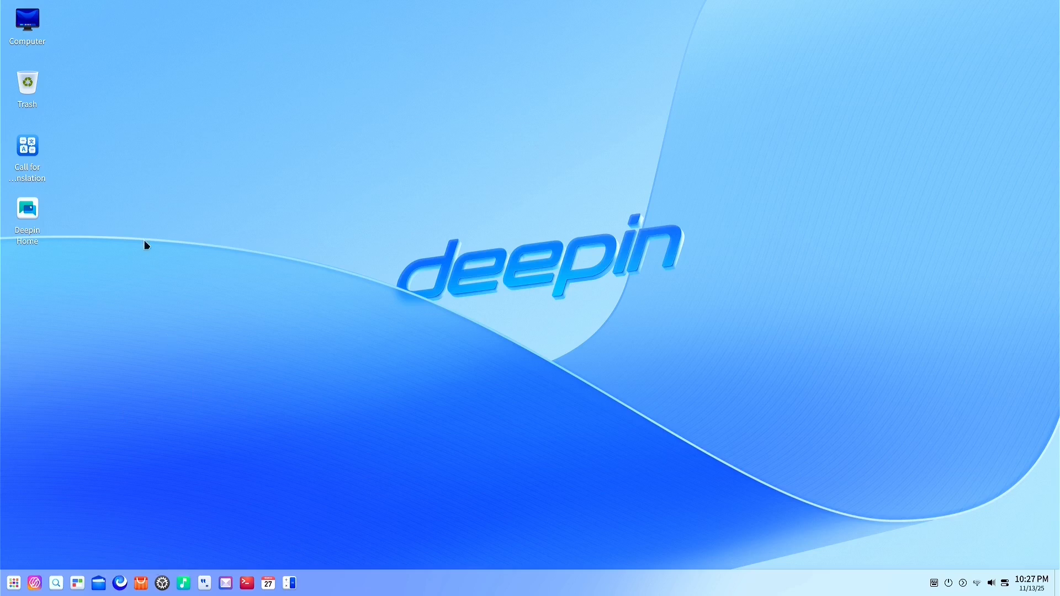
left_click(35, 212)
double_click(35, 211)
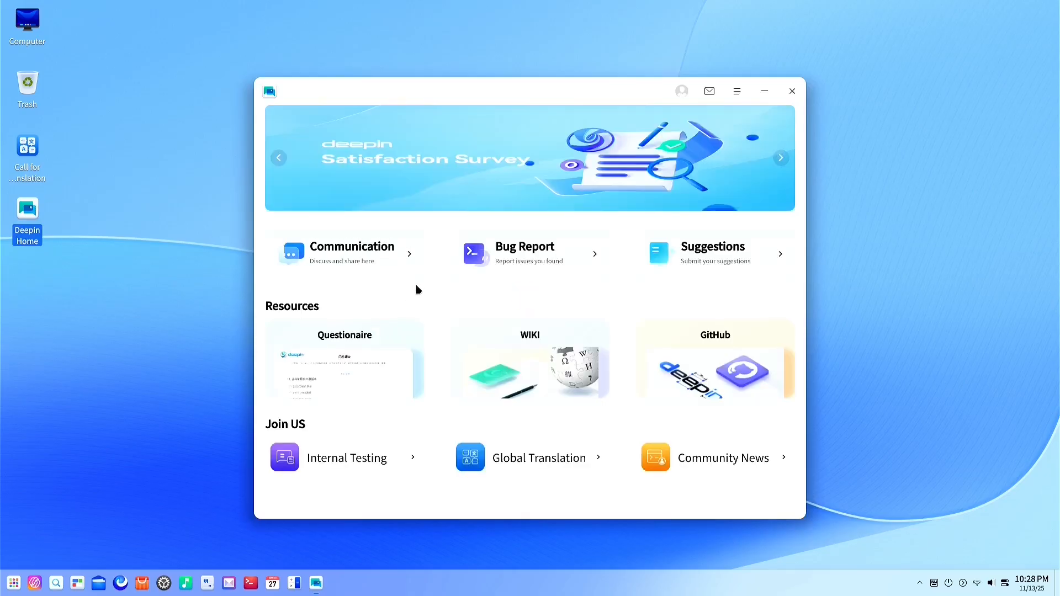
left_click(791, 91)
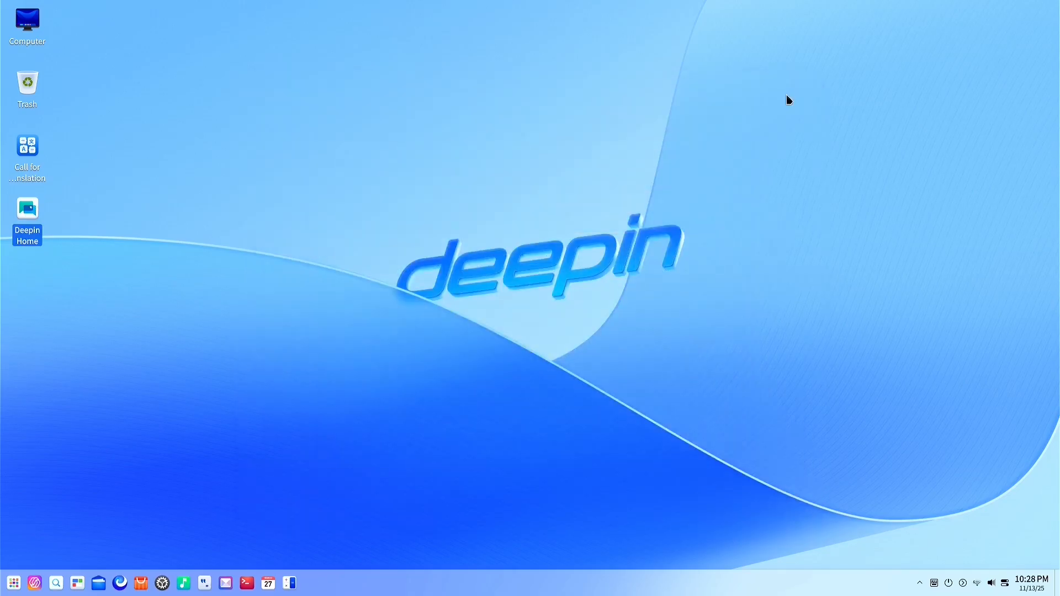
left_click(36, 24)
double_click(37, 23)
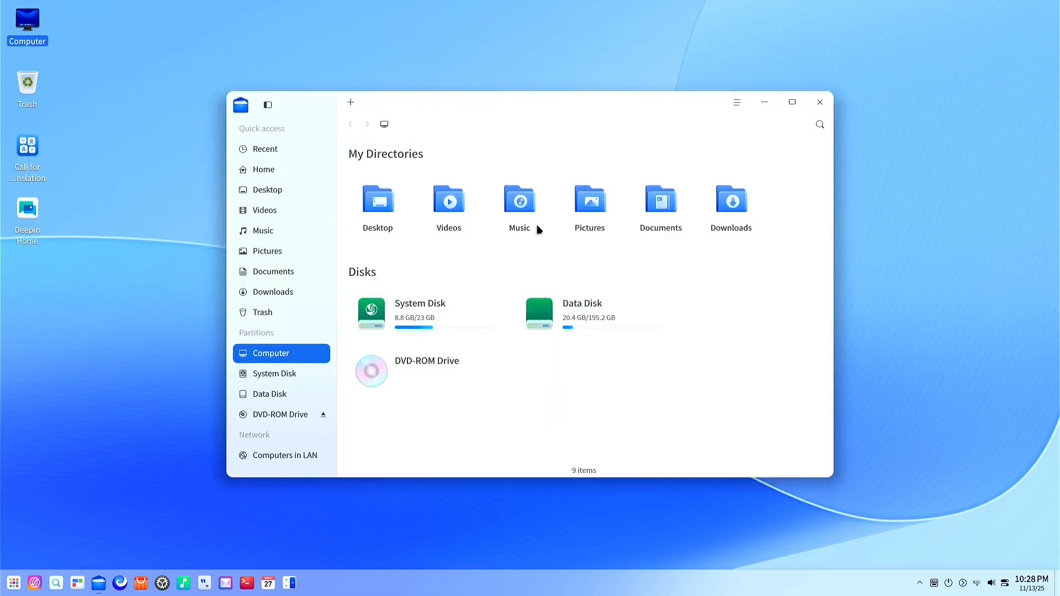
left_click(821, 103)
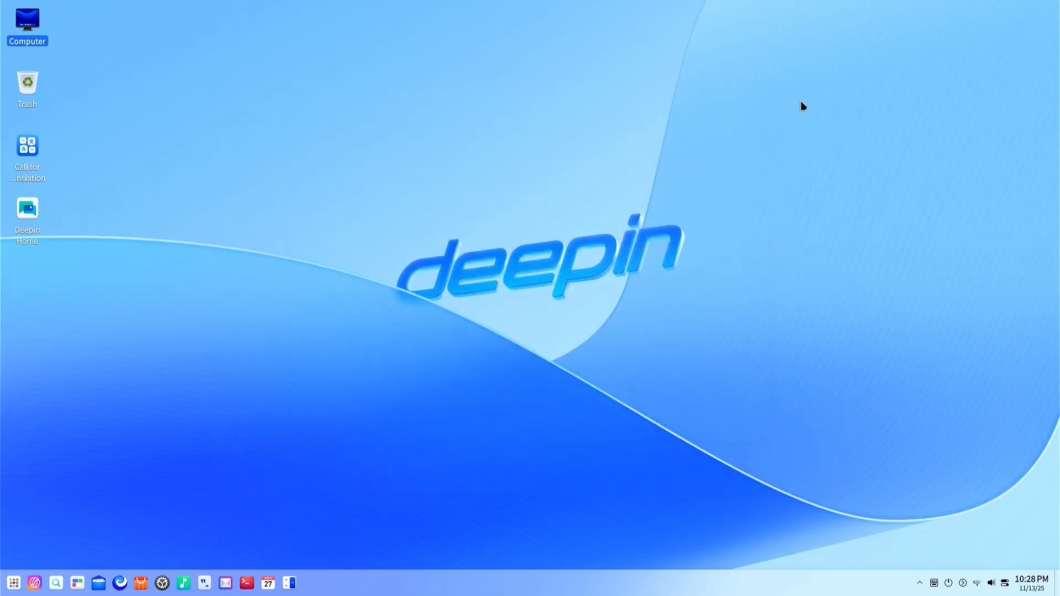
double_click(30, 150)
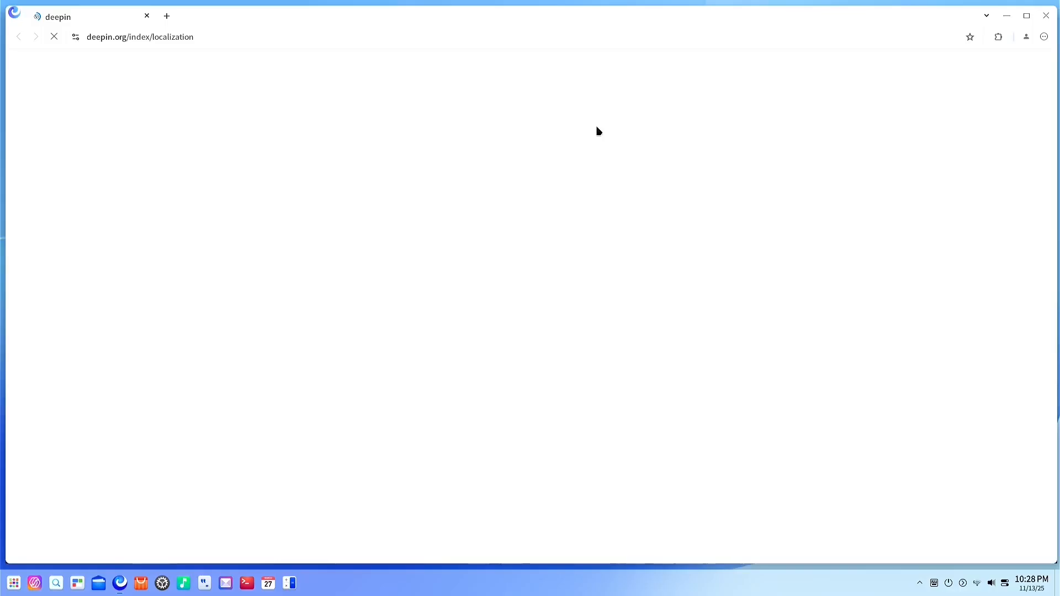
left_click(1046, 16)
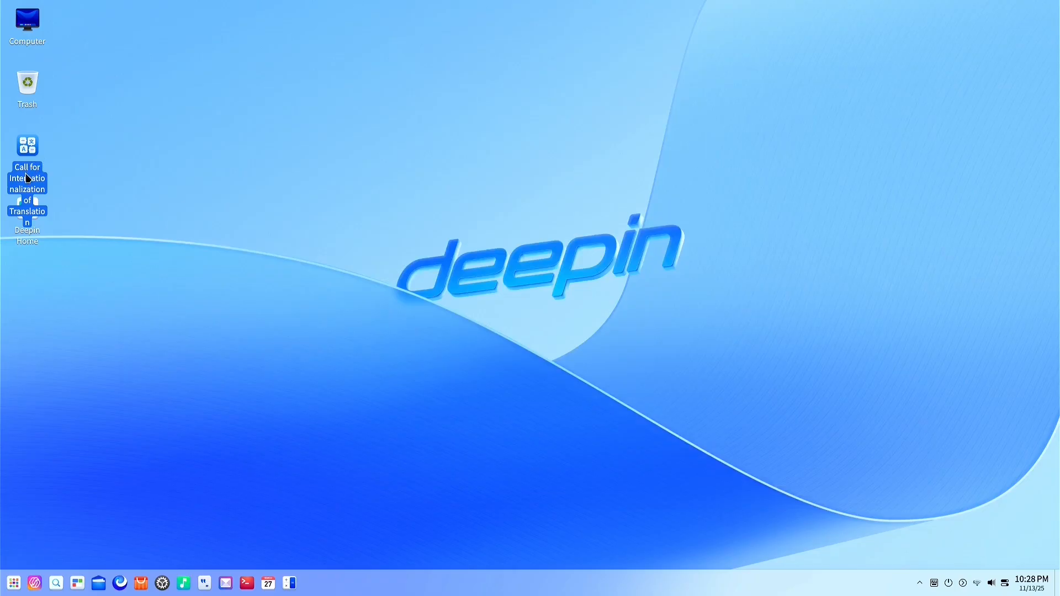
left_click(96, 167)
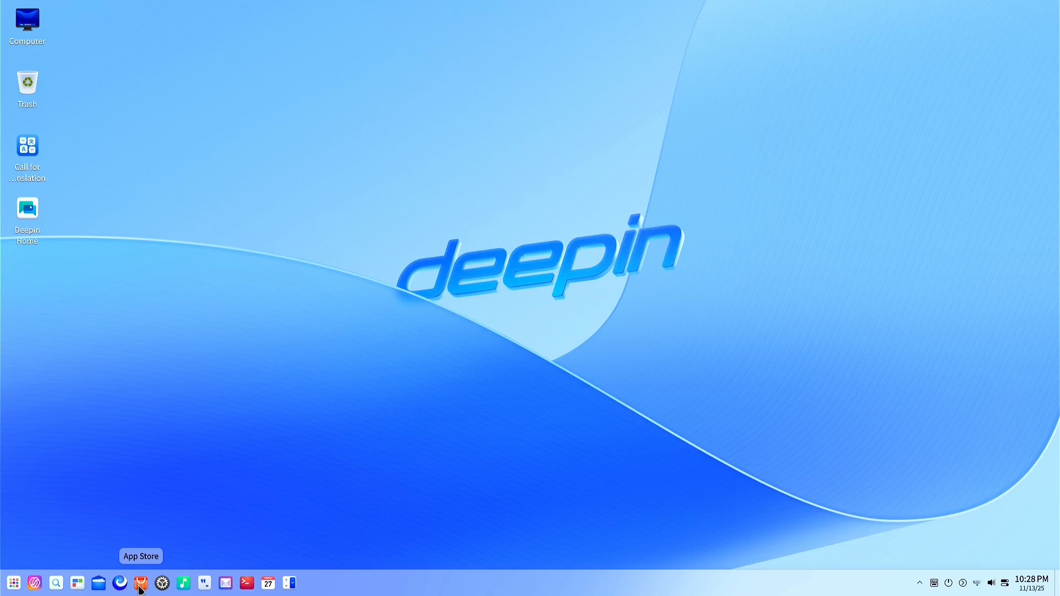
Create a new Office text document on the desktop, keeping the default name Document.doc
right_click(464, 244)
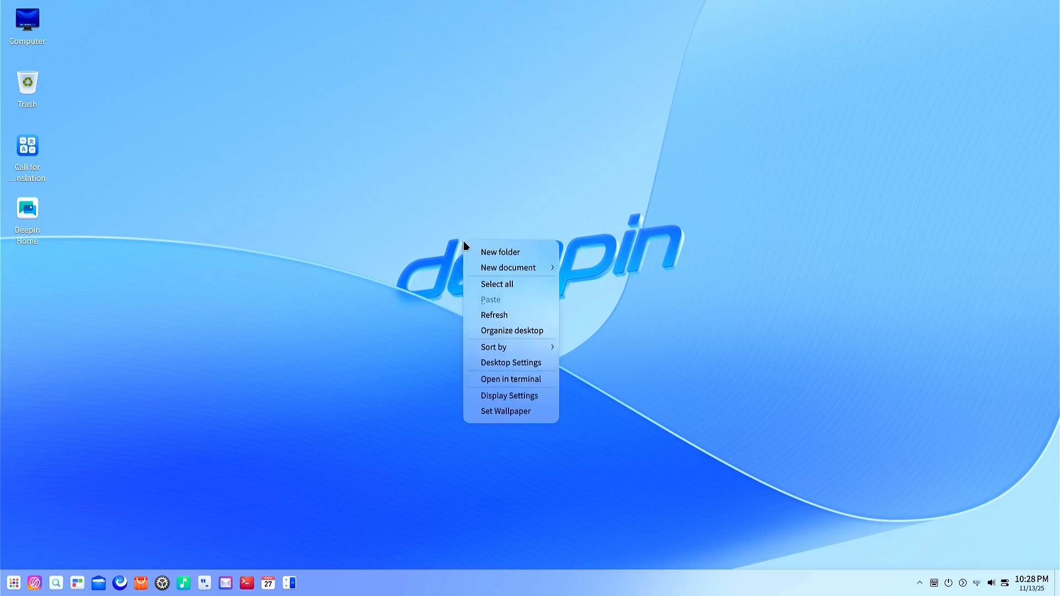
mouse_move(504, 271)
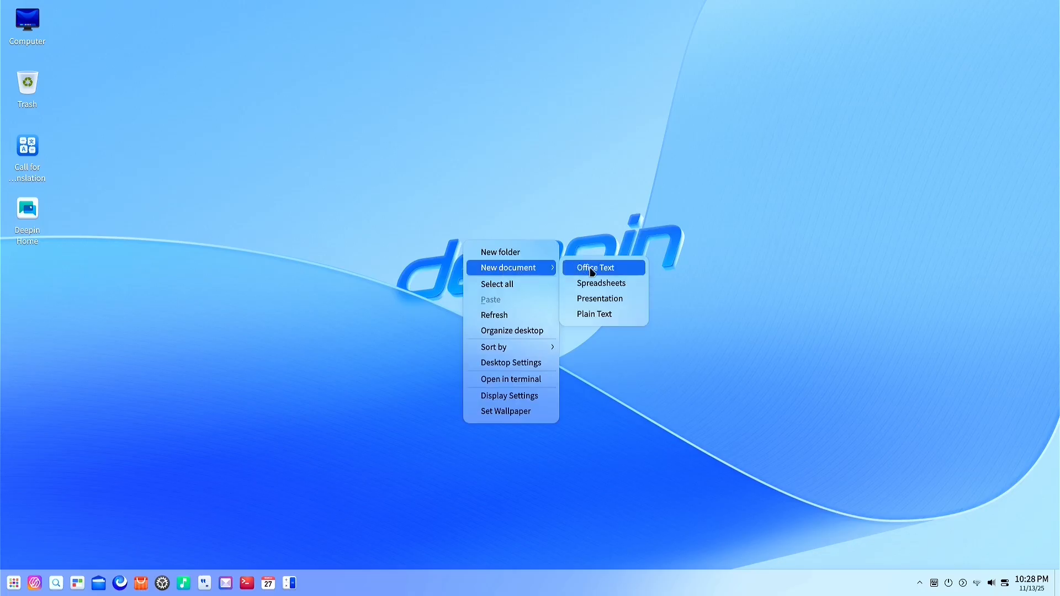
left_click(611, 271)
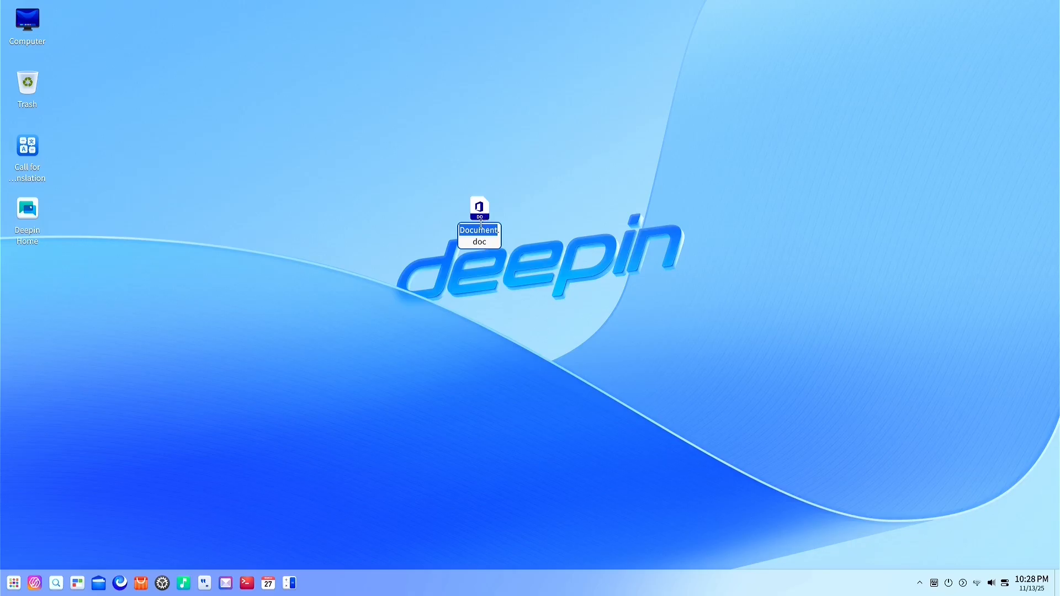
key("Return")
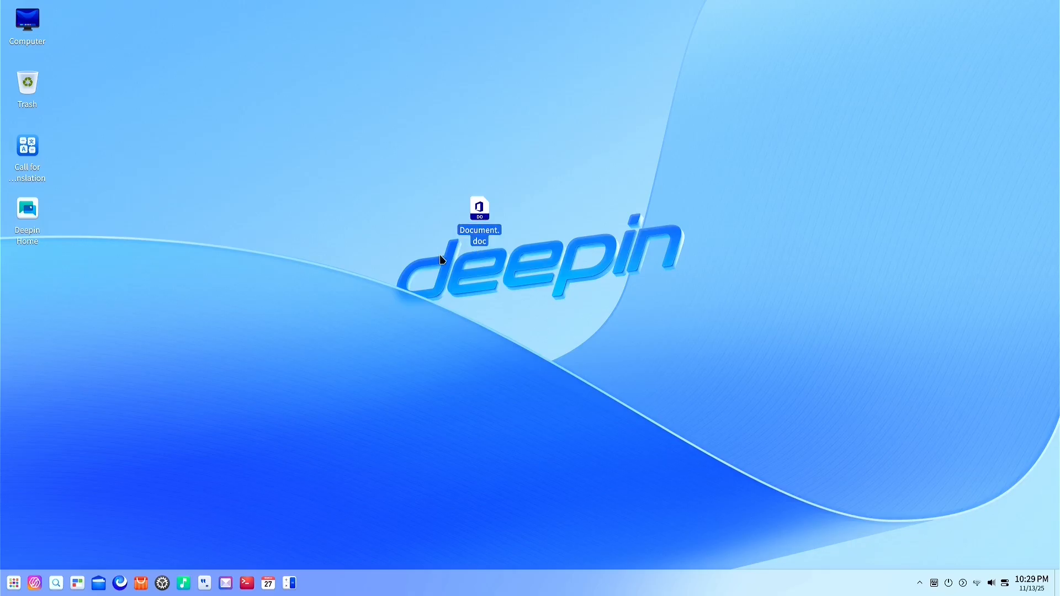
Open Document.doc in LibreOffice Writer, close it, and move the icon under the other desktop icons
double_click(483, 216)
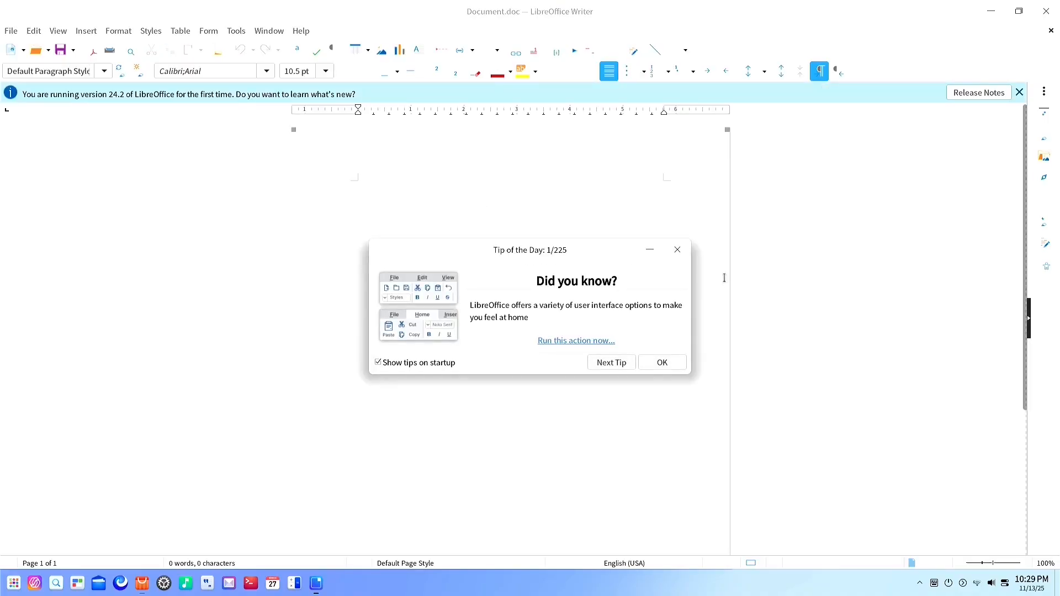
left_click(678, 250)
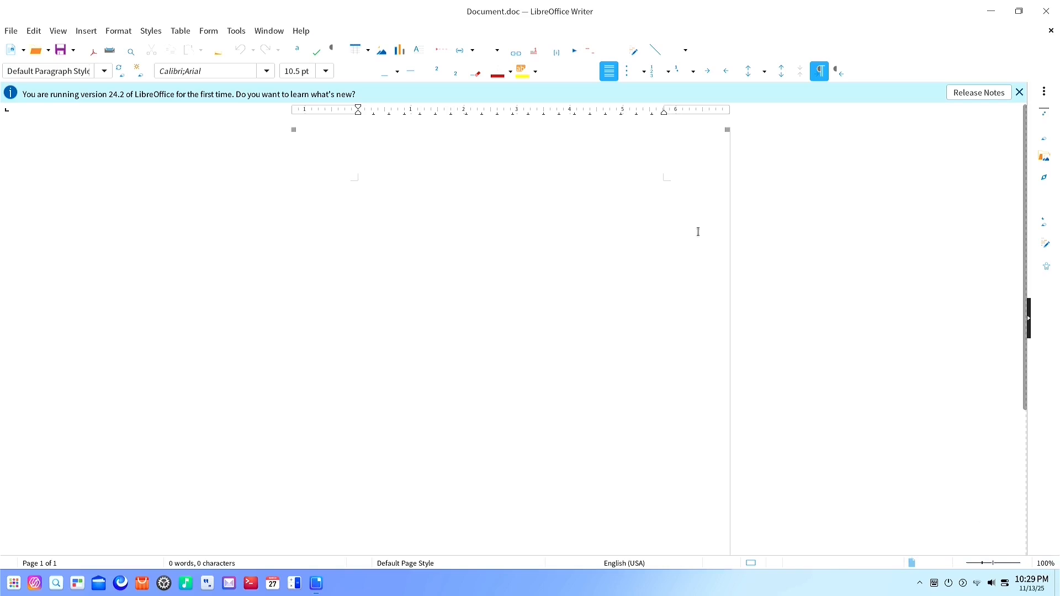
left_click(1047, 13)
left_click_drag(481, 210, 29, 279)
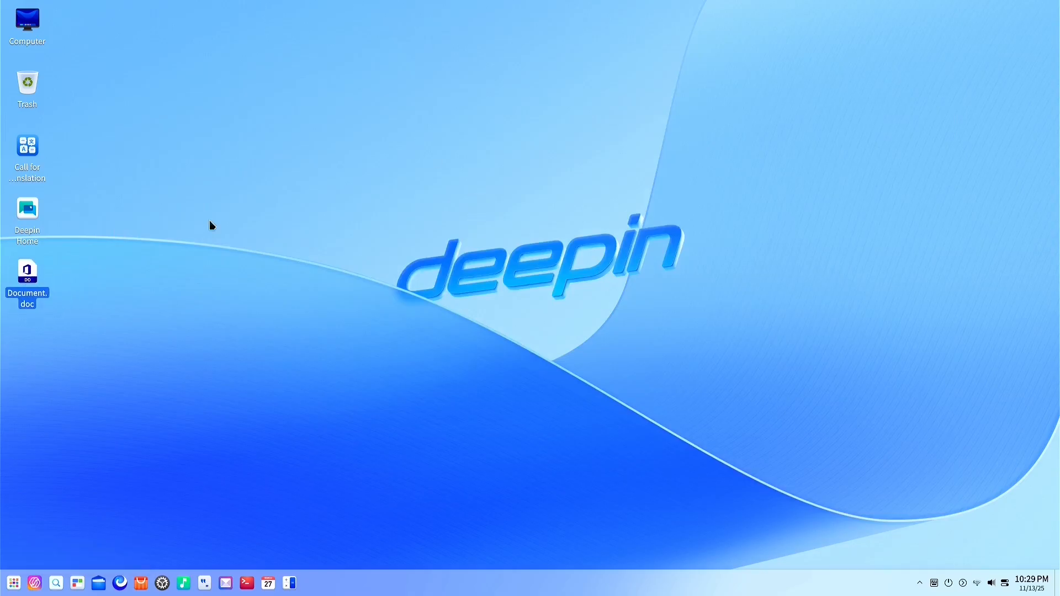
Use Organize desktop to gather Document.doc into a Documents collection, then reopen the desktop menu
right_click(499, 189)
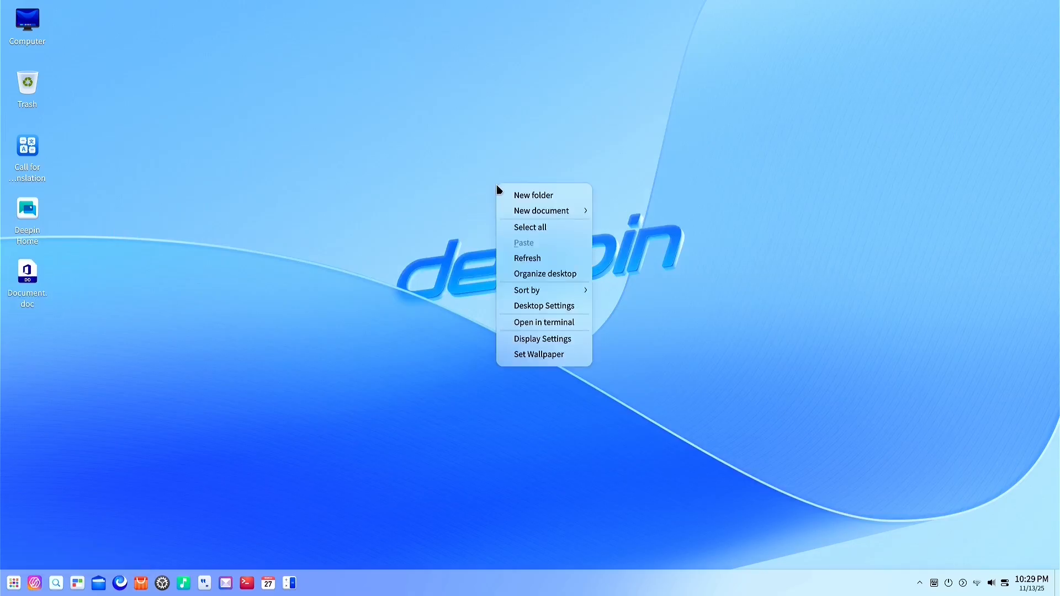
left_click(571, 279)
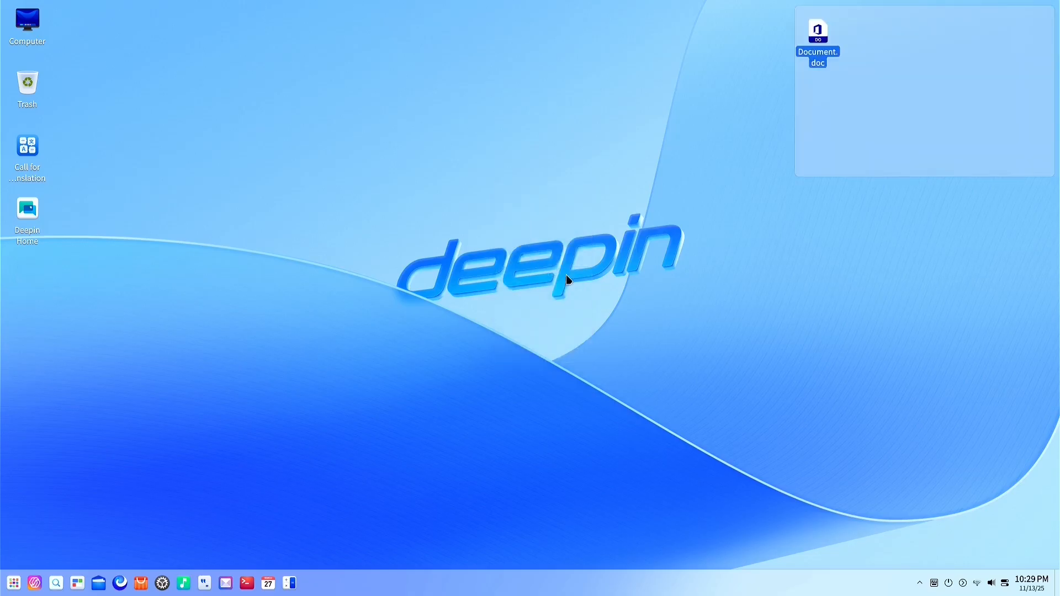
right_click(515, 243)
left_click(516, 128)
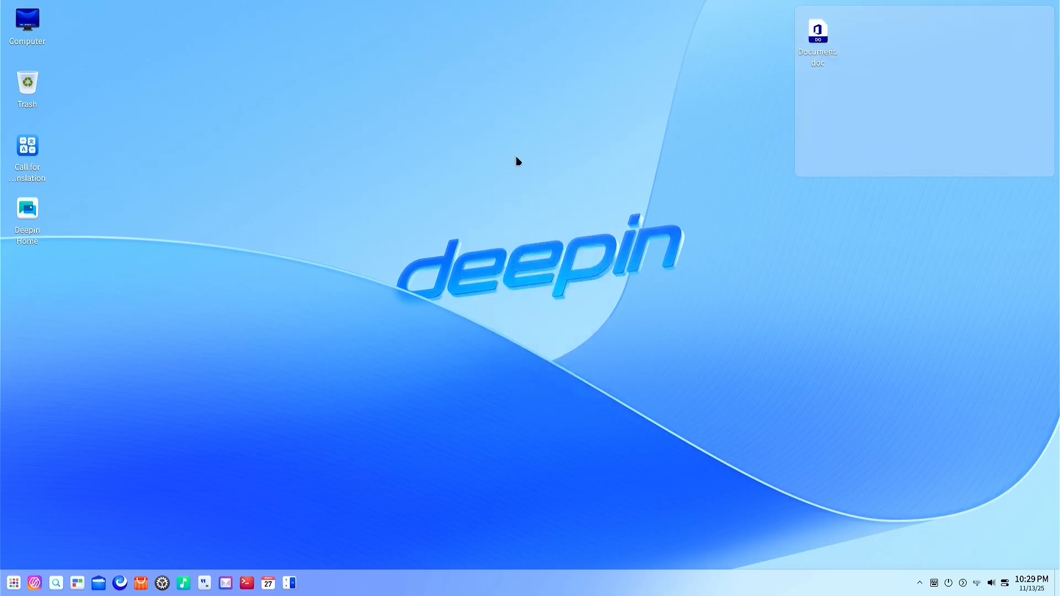
mouse_move(810, 170)
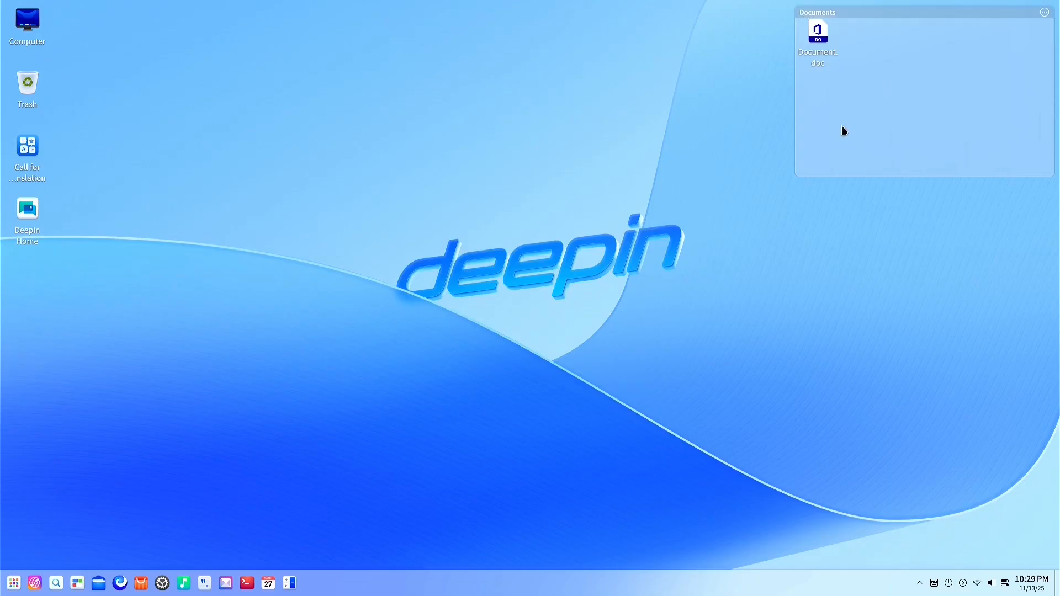
right_click(421, 194)
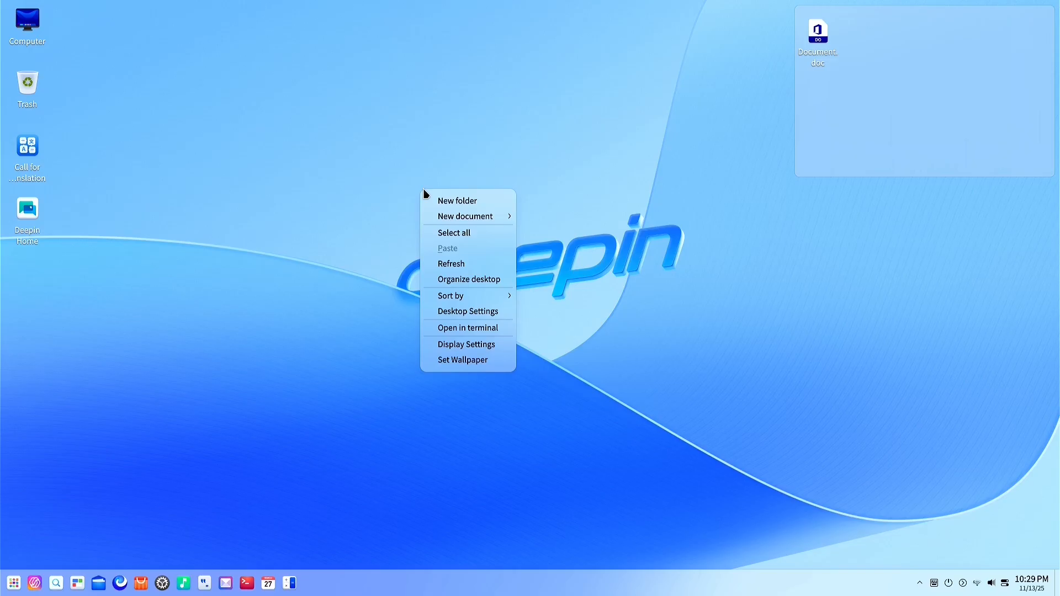
Keep the 3840×2160 resolution, set display scaling to 125%, and log out to apply it
left_click(485, 348)
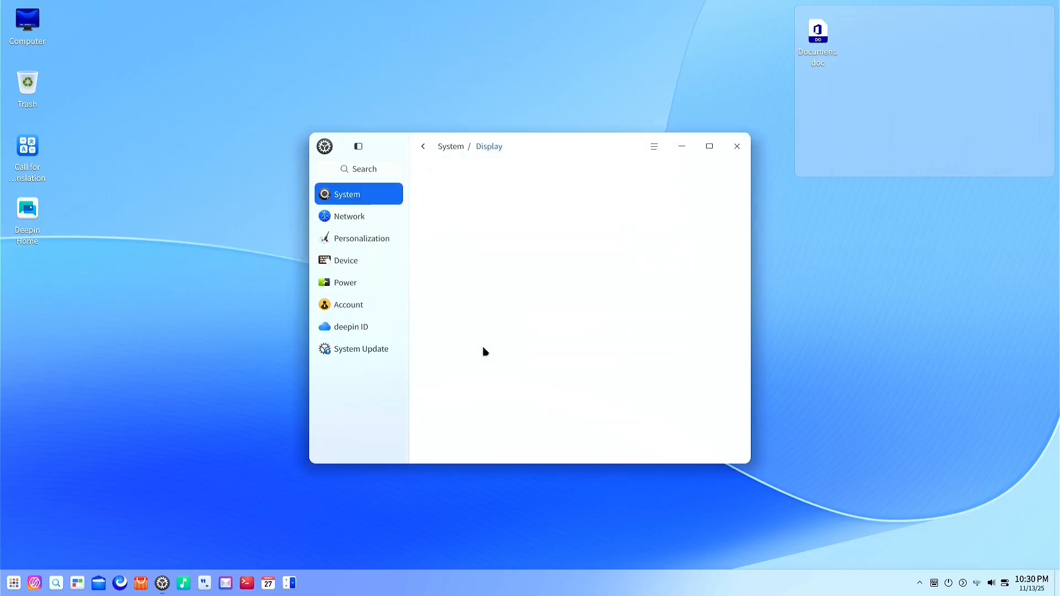
left_click(697, 228)
left_click(698, 230)
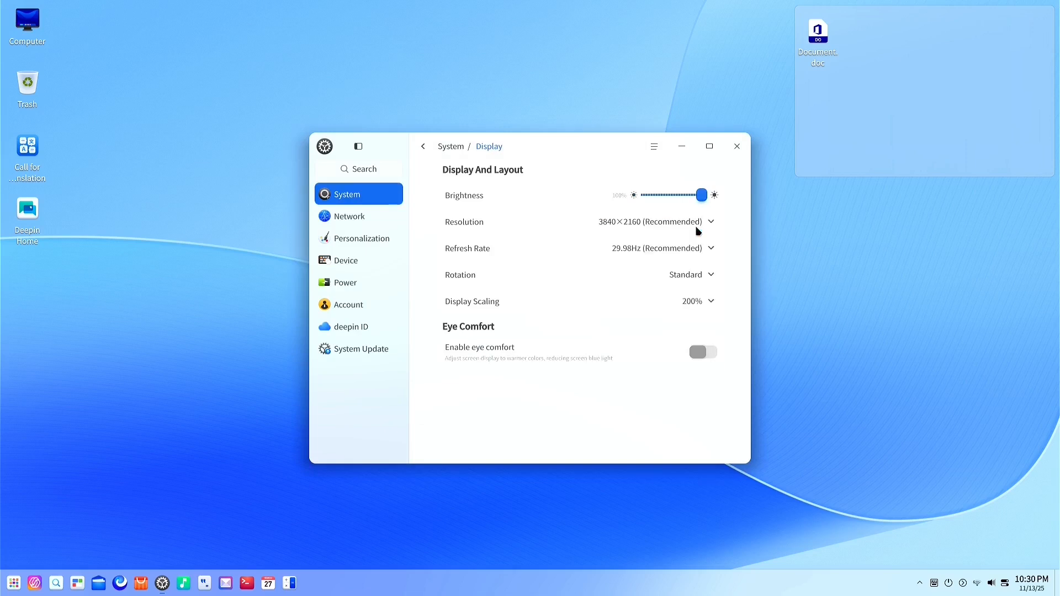
left_click(713, 302)
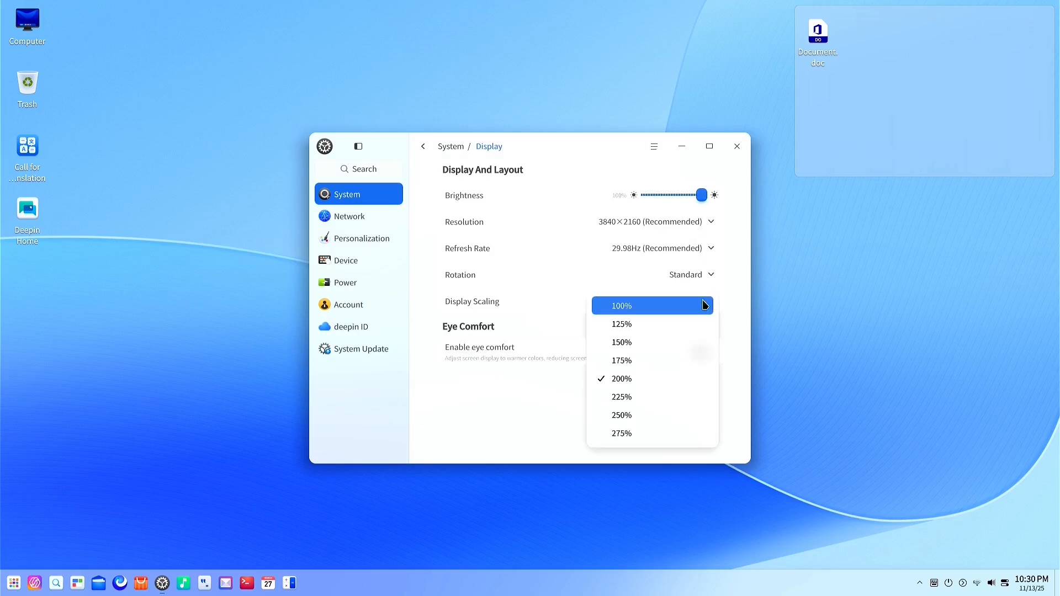
left_click(635, 325)
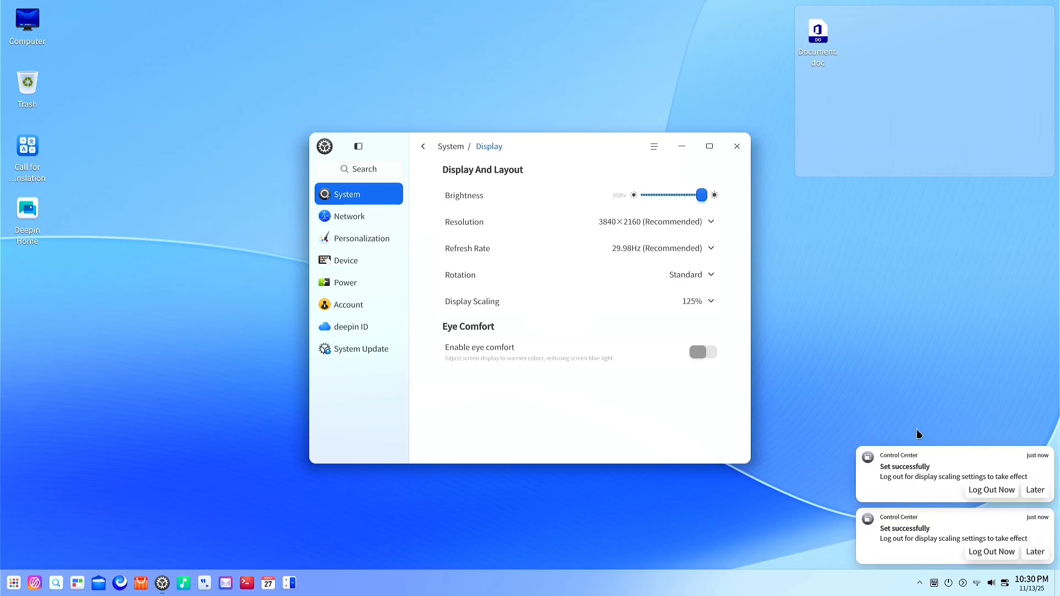
left_click(990, 492)
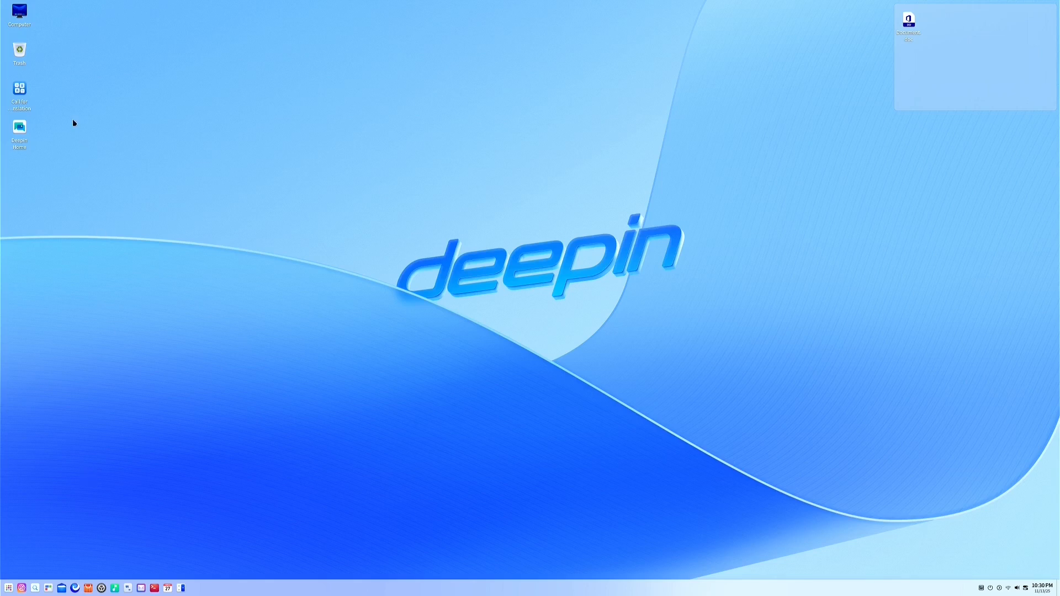
double_click(909, 22)
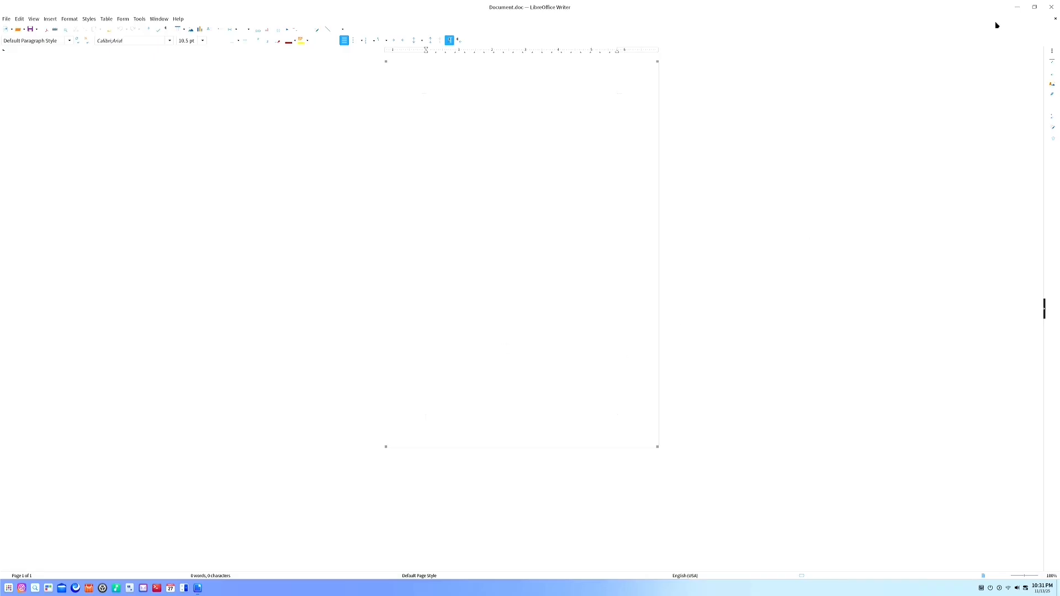
left_click(1050, 7)
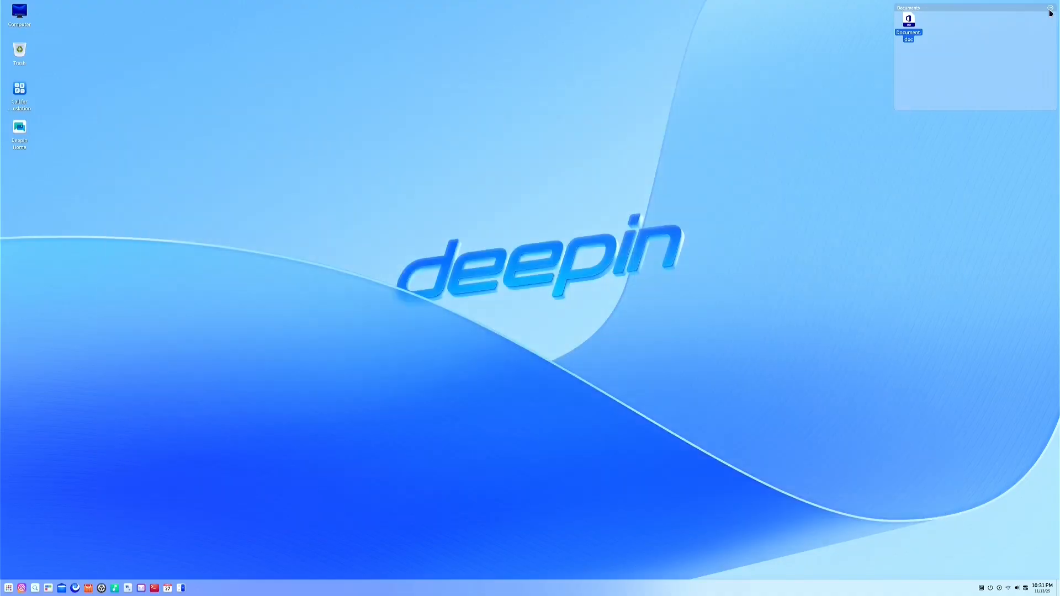
right_click(362, 315)
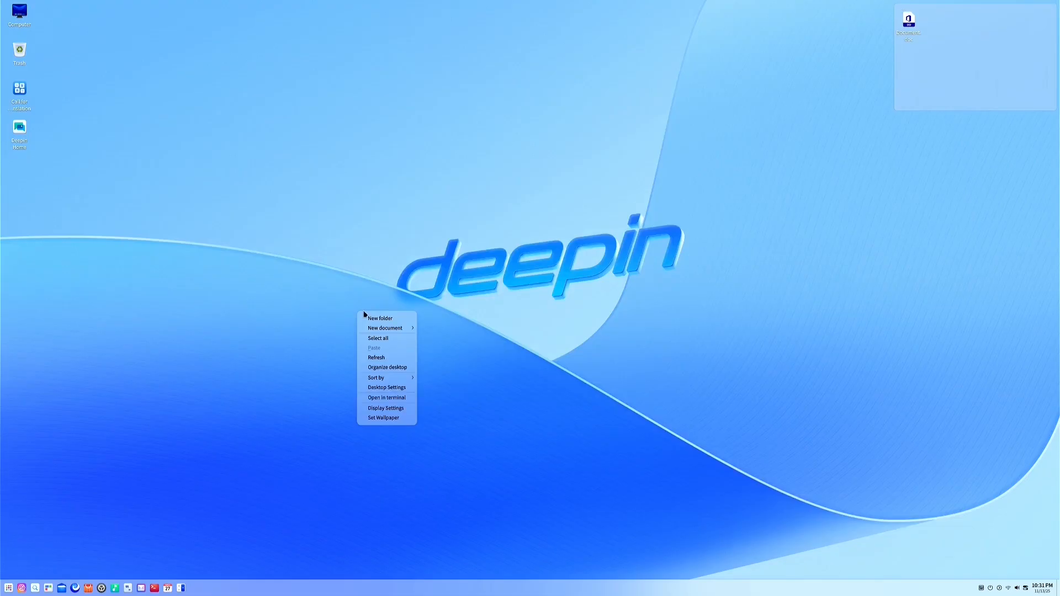
left_click(251, 356)
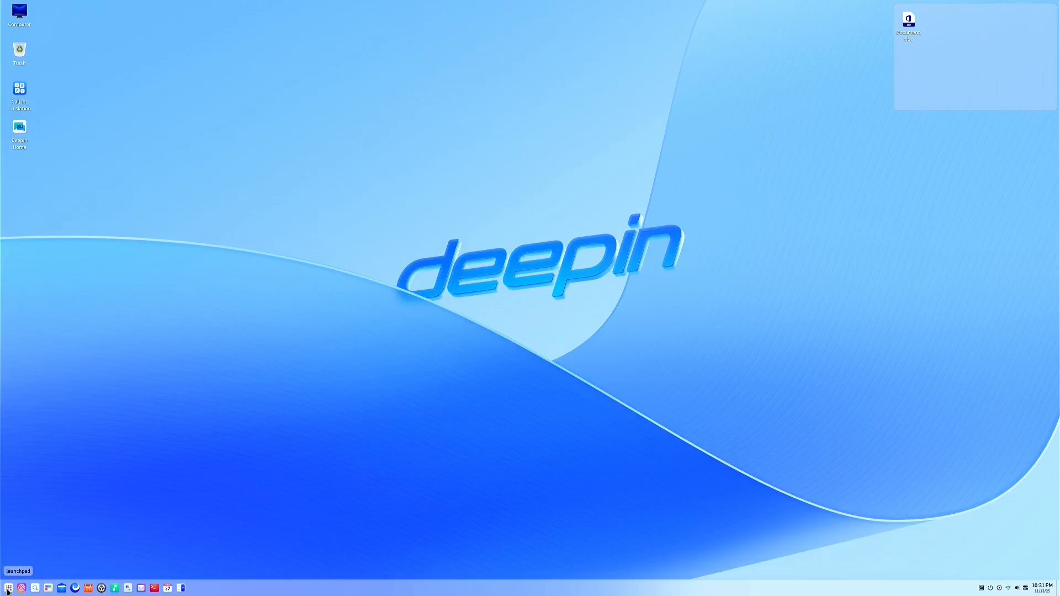
Launch deepin Control Center from the application launcher and scroll its System page
left_click(48, 588)
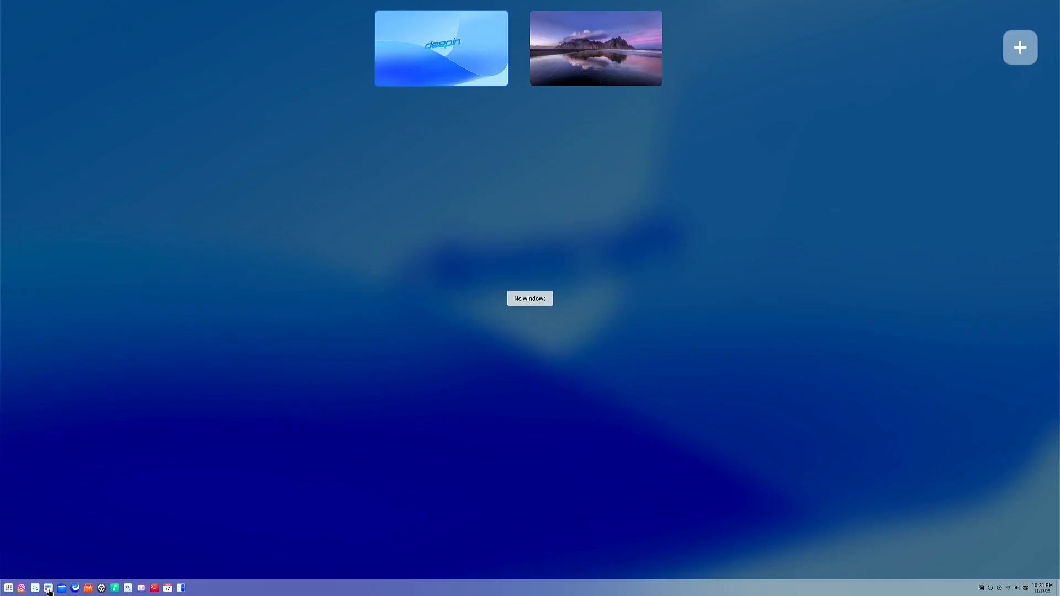
left_click(8, 588)
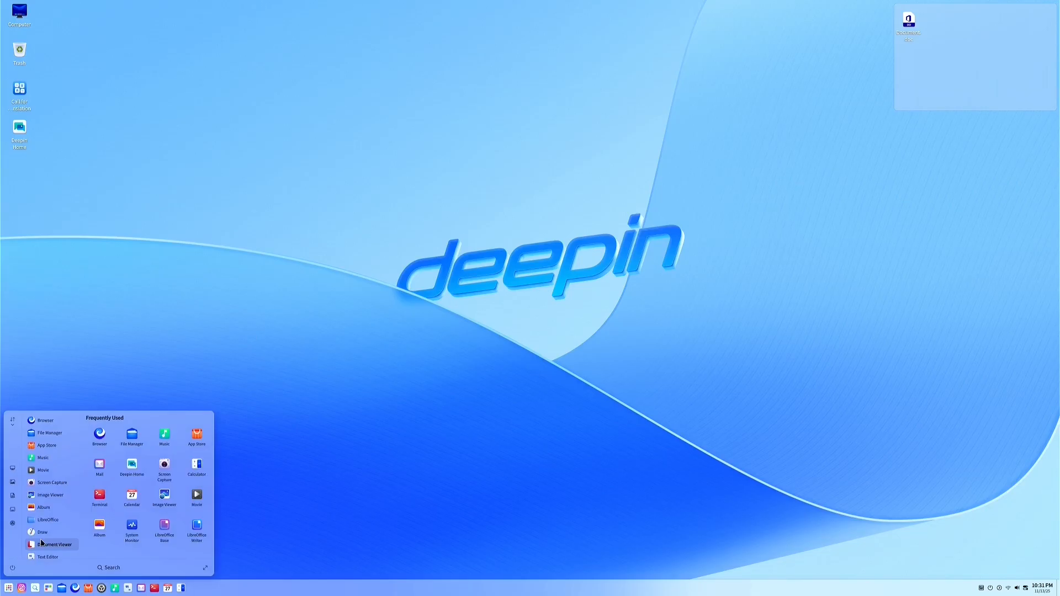
left_click(14, 525)
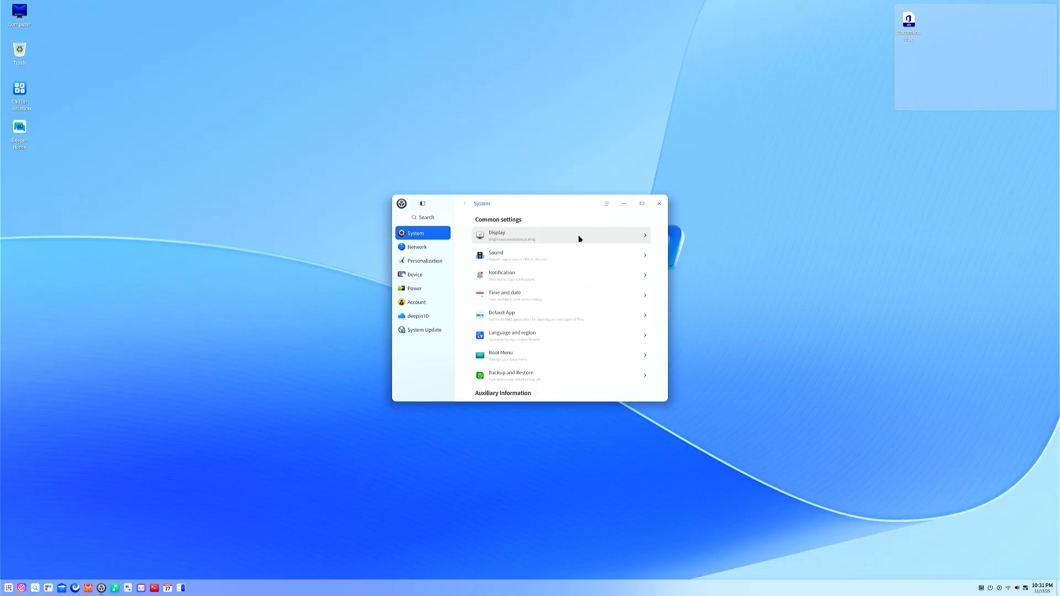
scroll(578, 235, "down", 3)
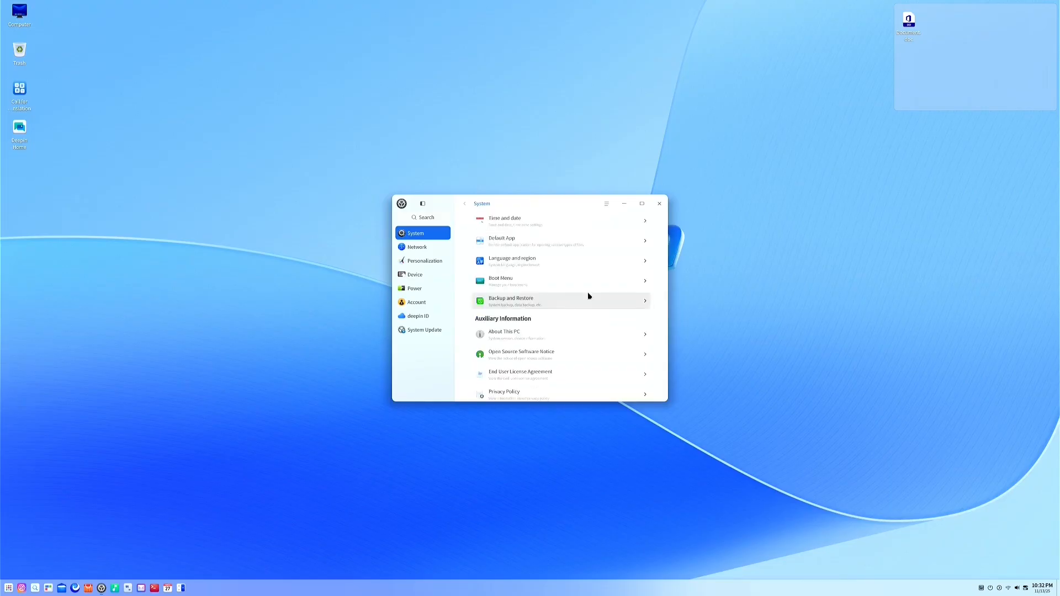
Set the Personalization appearance to Dark
left_click(421, 264)
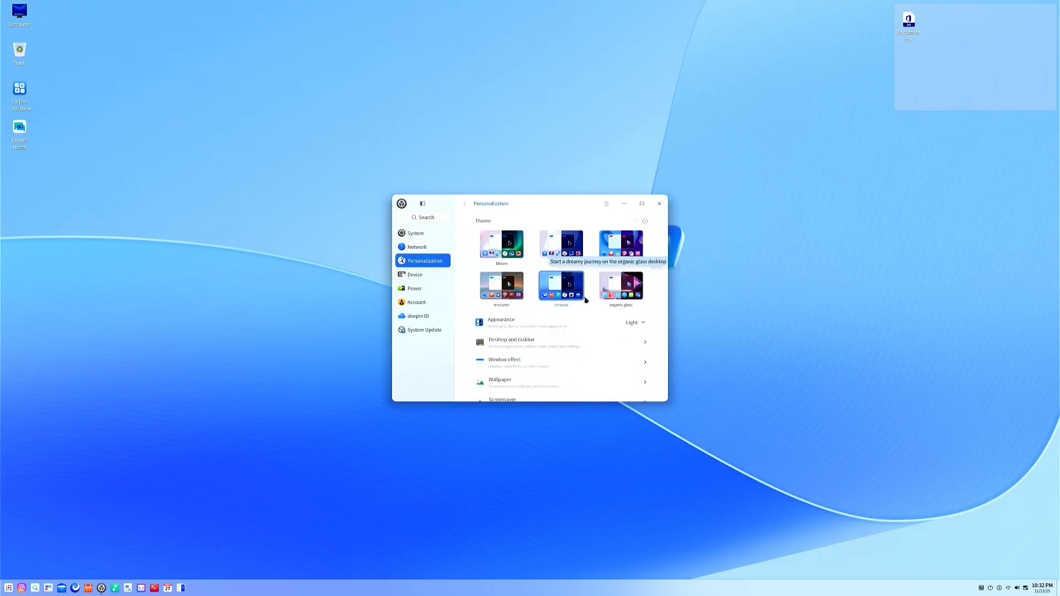
left_click(644, 322)
left_click(611, 349)
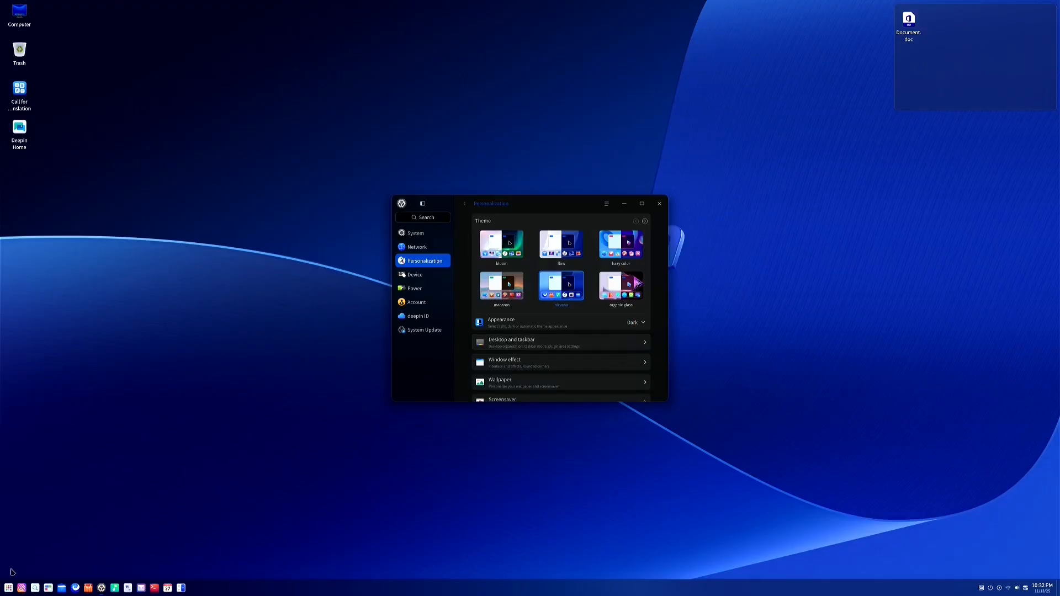
Switch to the second workspace and back, then apply the organic glass theme
left_click(48, 588)
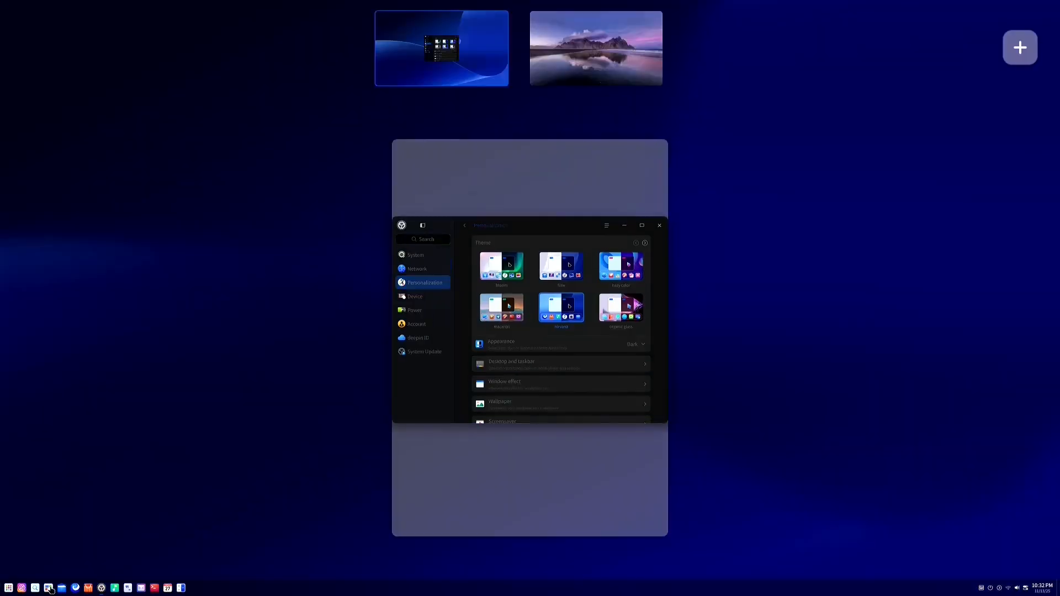
left_click(600, 50)
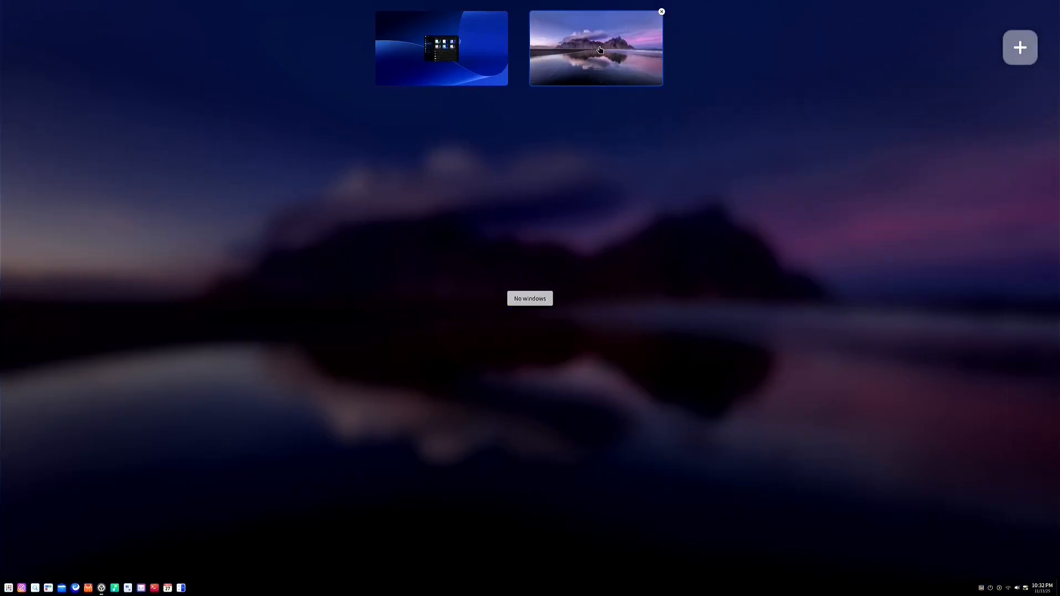
left_click(681, 290)
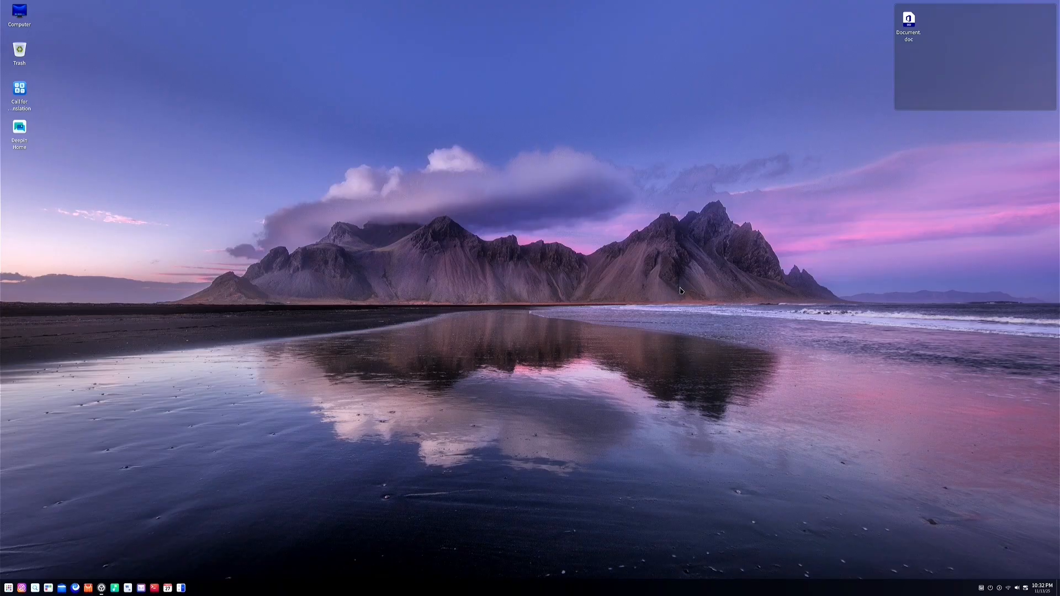
left_click(48, 589)
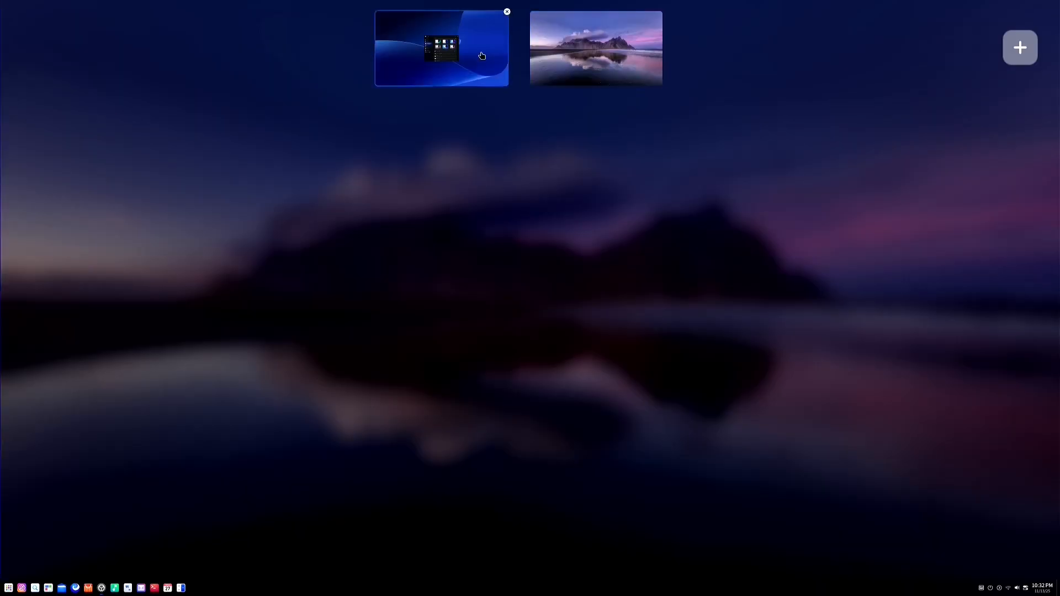
left_click(481, 55)
left_click(603, 199)
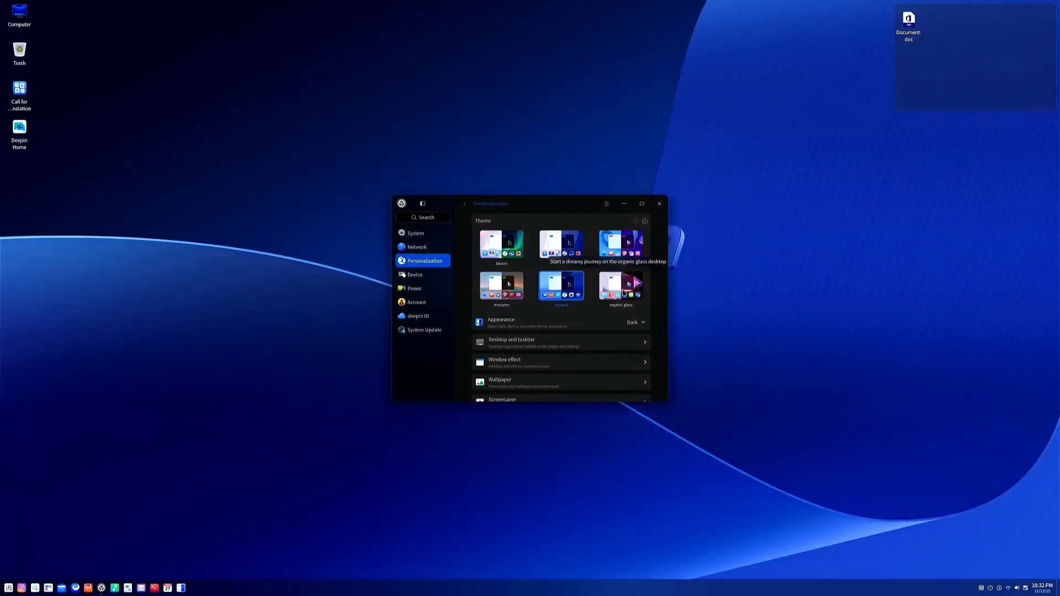
left_click(624, 287)
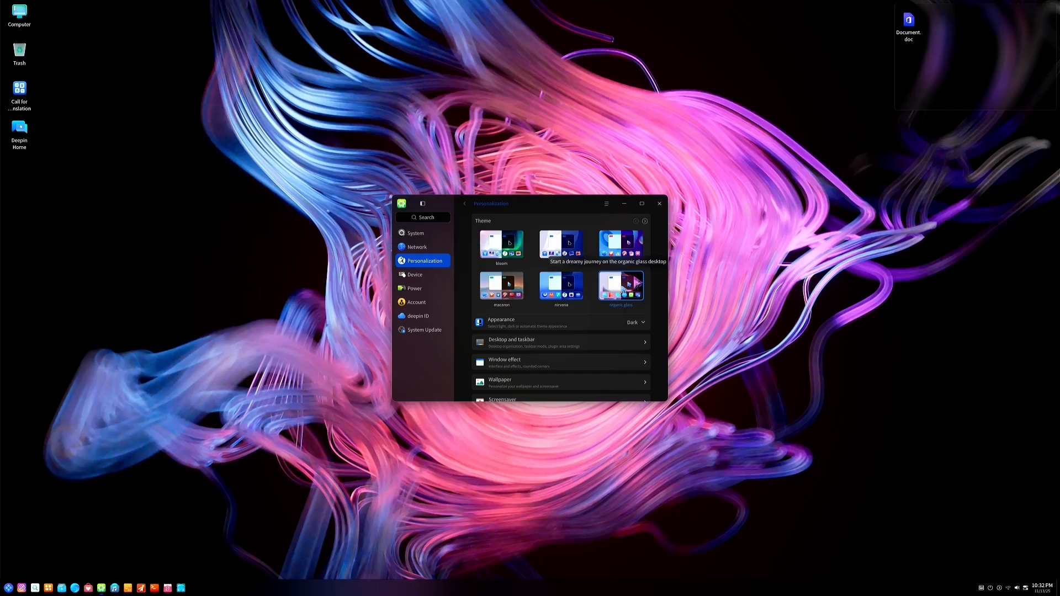
Close the Control Center, open Document.doc, and launch the App Store from the taskbar
left_click_drag(483, 203, 283, 189)
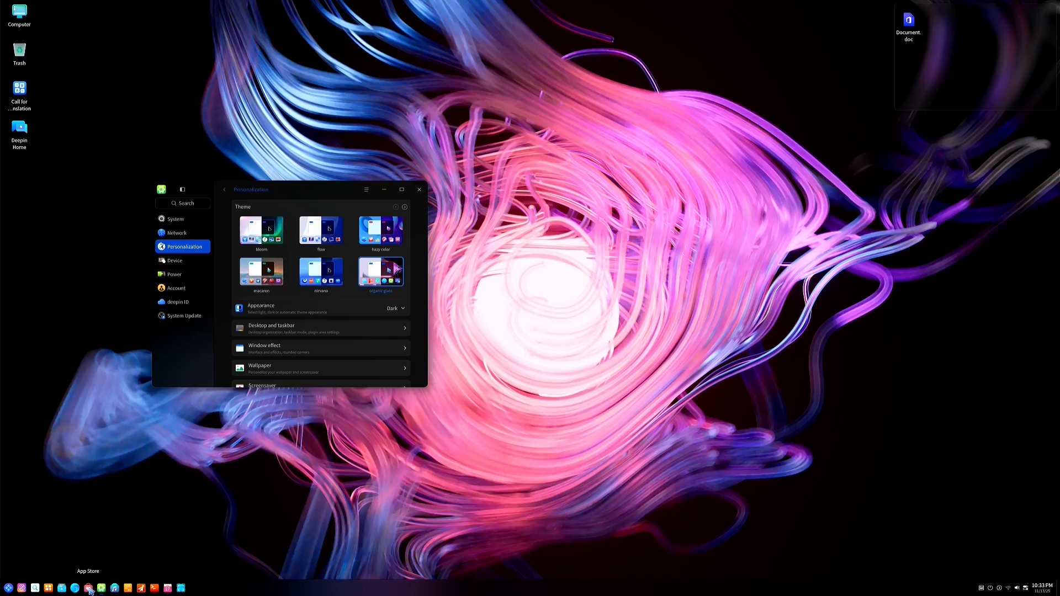
mouse_move(106, 591)
left_click(419, 190)
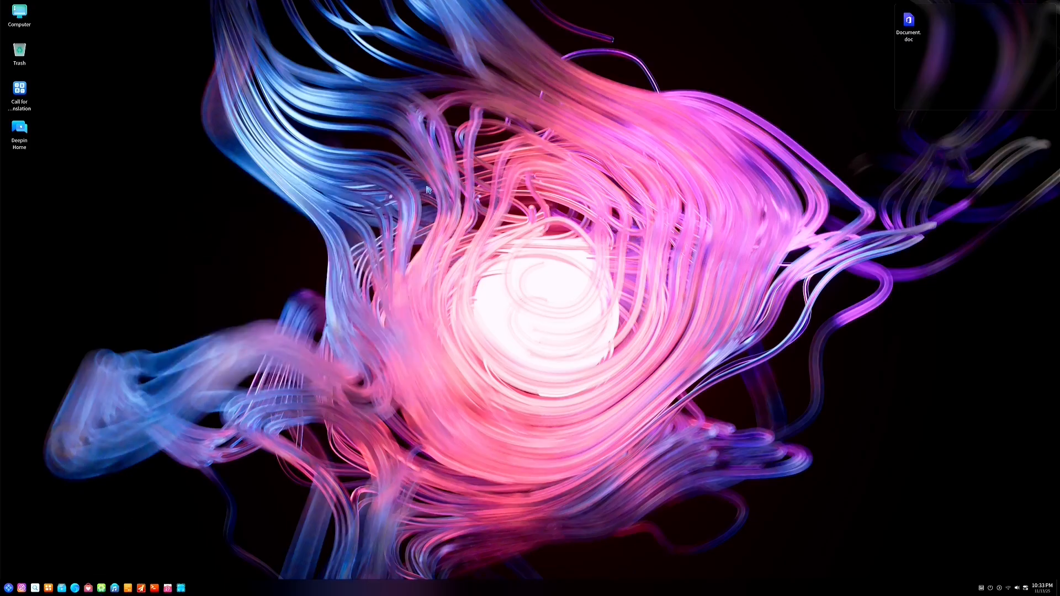
double_click(912, 25)
left_click(92, 588)
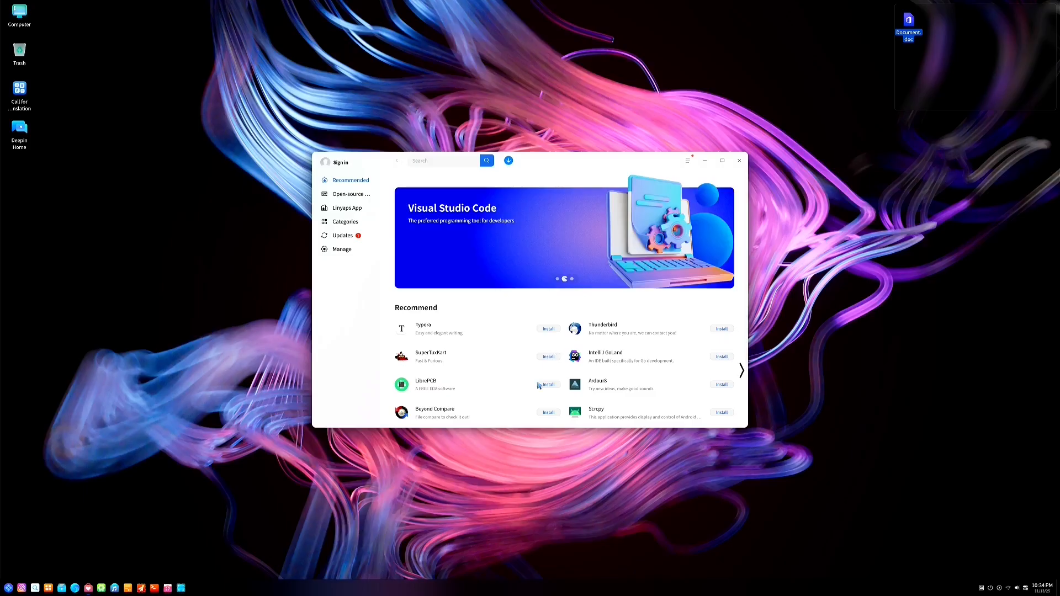
Search the App Store for shotcut
scroll(681, 373, "down", 1)
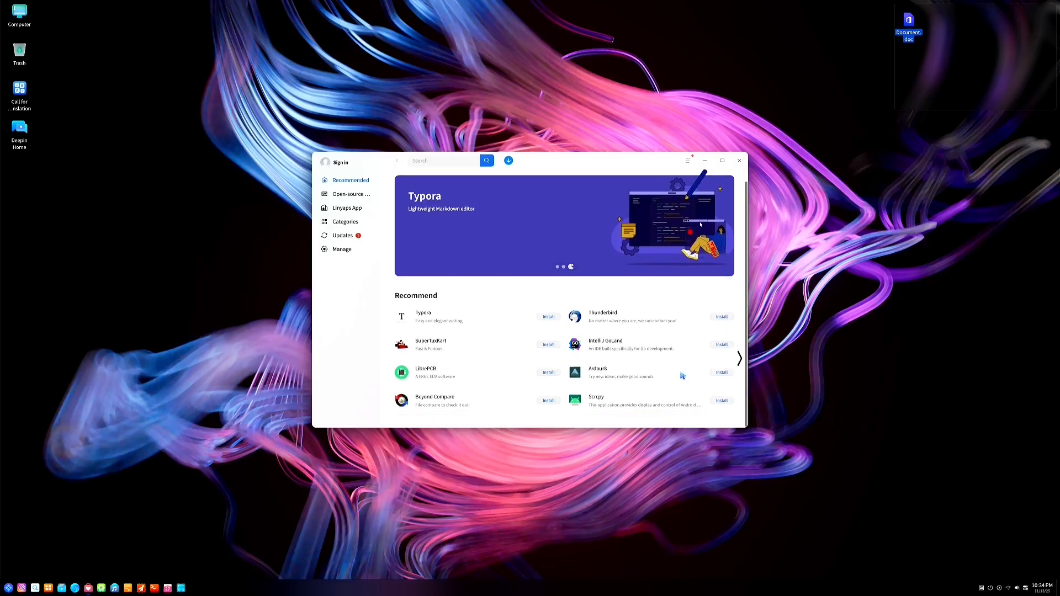
scroll(682, 376, "up", 1)
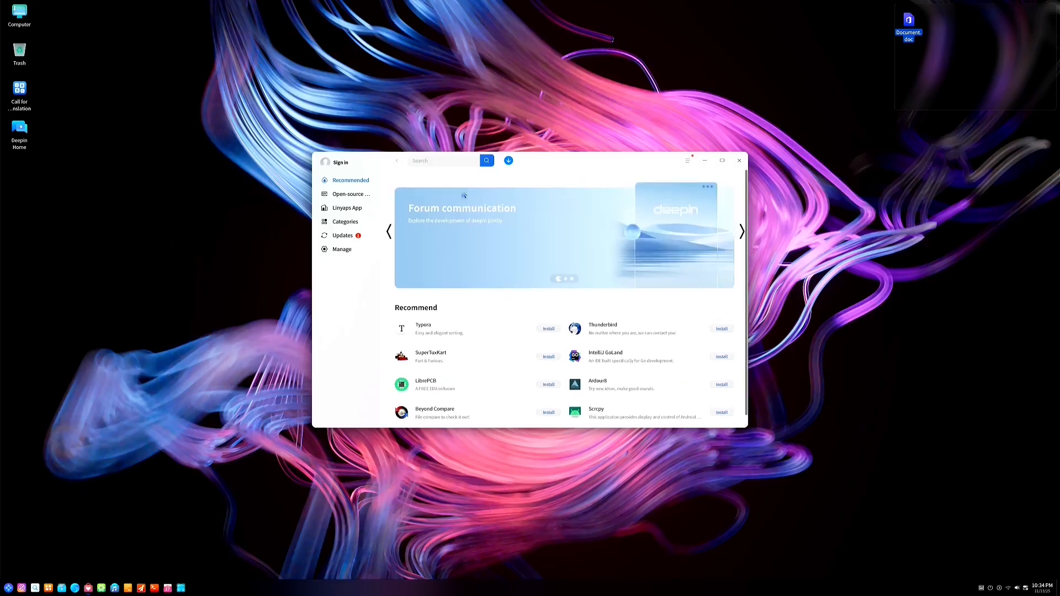
left_click(454, 161)
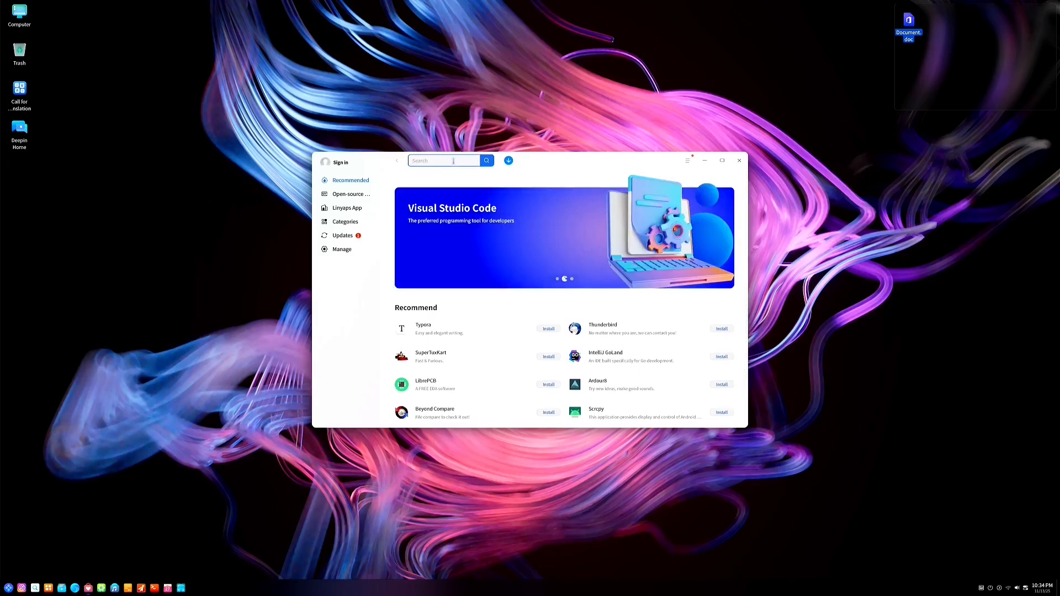
type("shotcut")
key("Return")
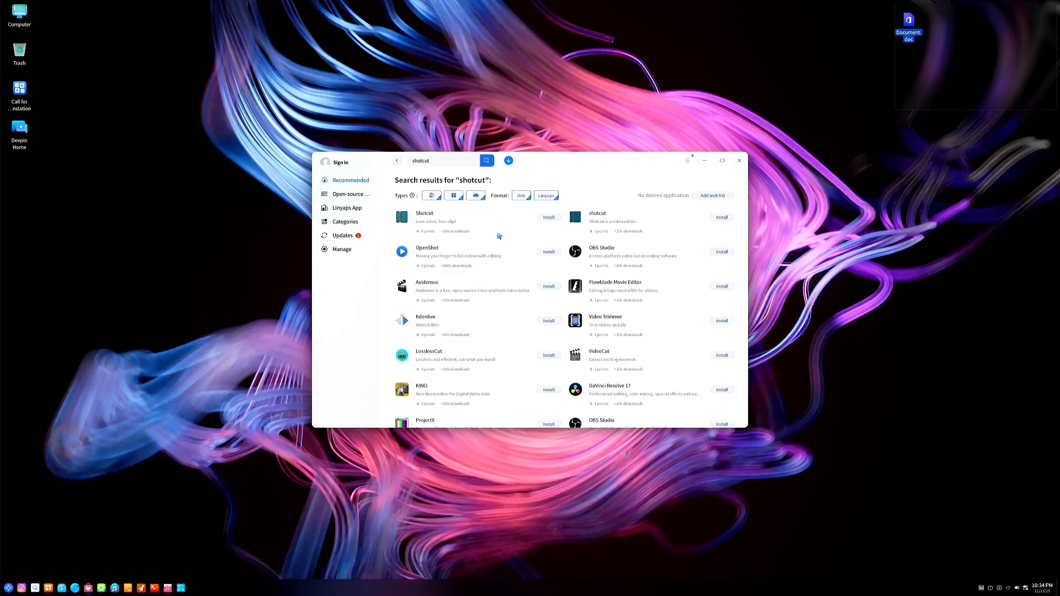
Open Shotcut's details page and switch to its Linyaps package
left_click(467, 224)
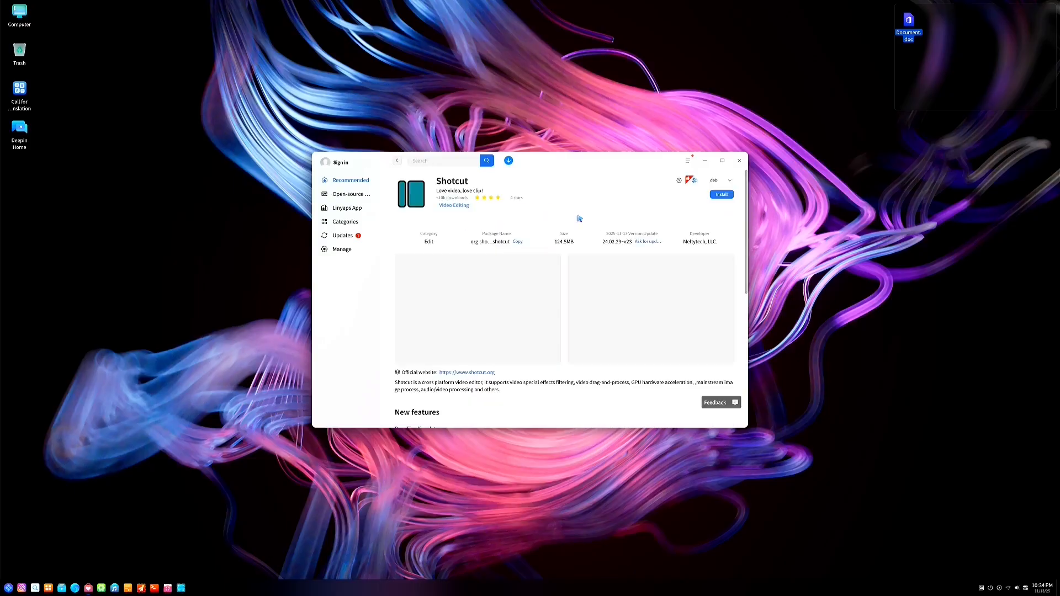
left_click(731, 181)
left_click(631, 198)
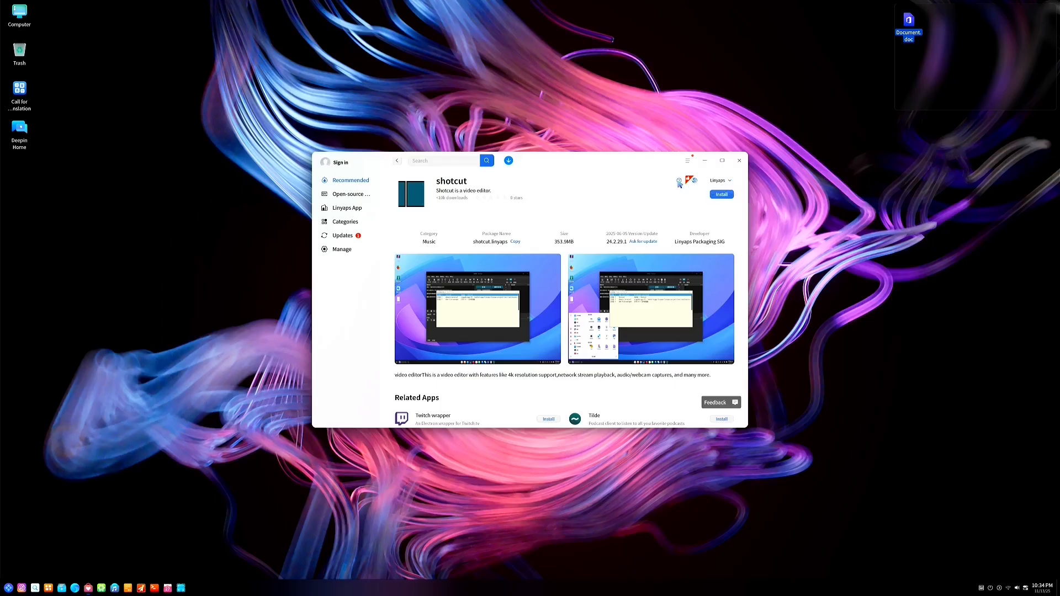
Reopen the first Shotcut entry, request an update, and return to the shotcut results
mouse_move(682, 186)
left_click(397, 160)
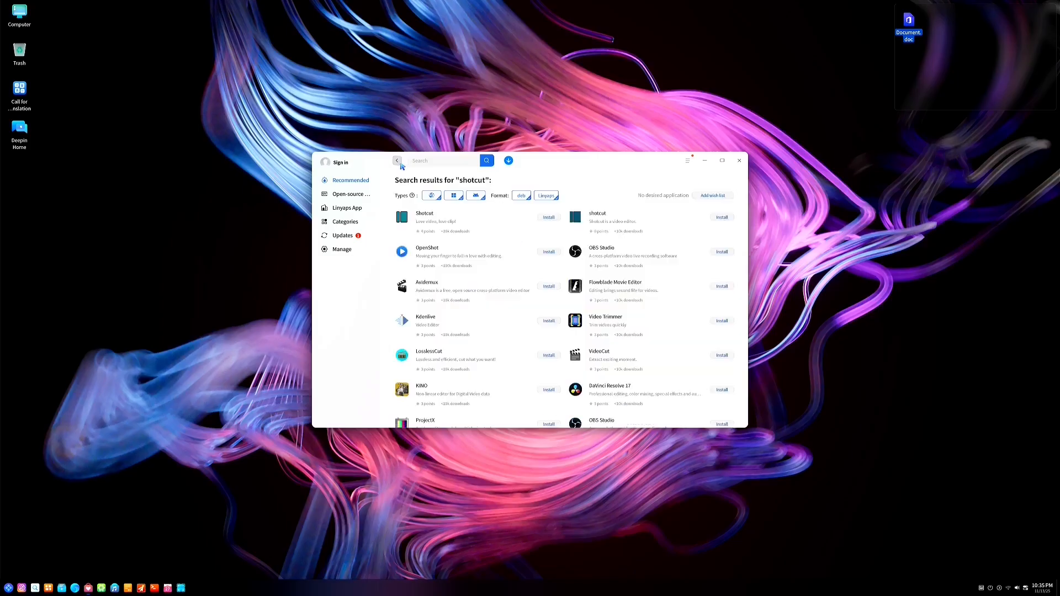
left_click(464, 221)
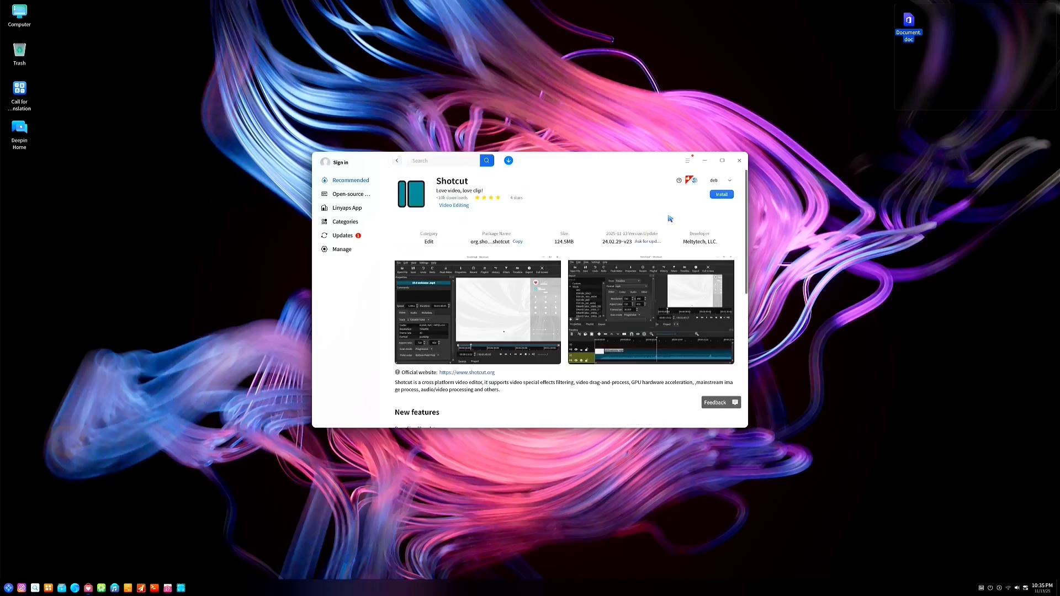
mouse_move(682, 183)
left_click(649, 242)
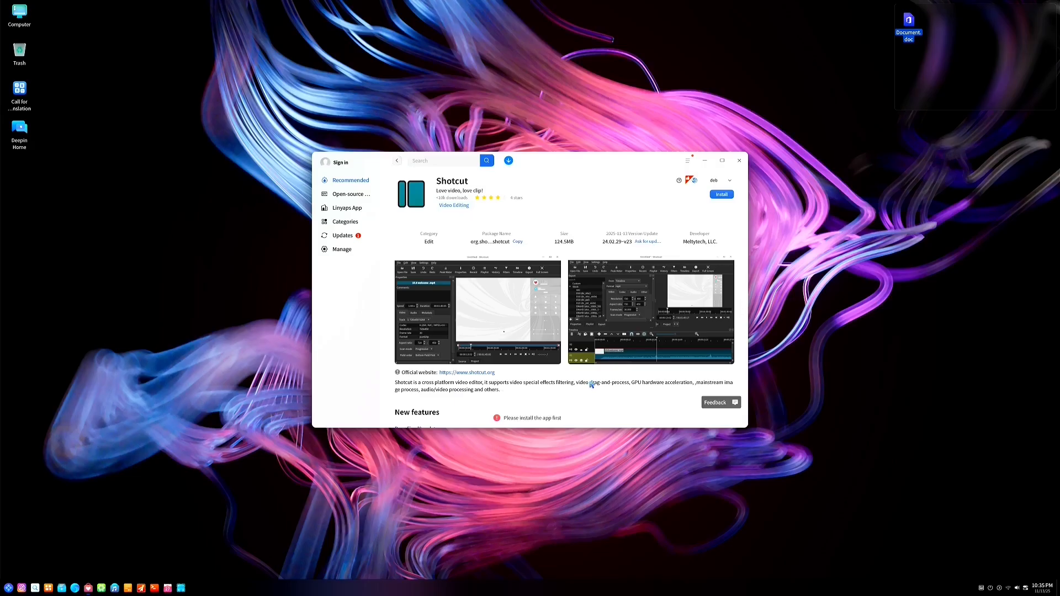
scroll(590, 385, "down", 2)
scroll(489, 272, "up", 2)
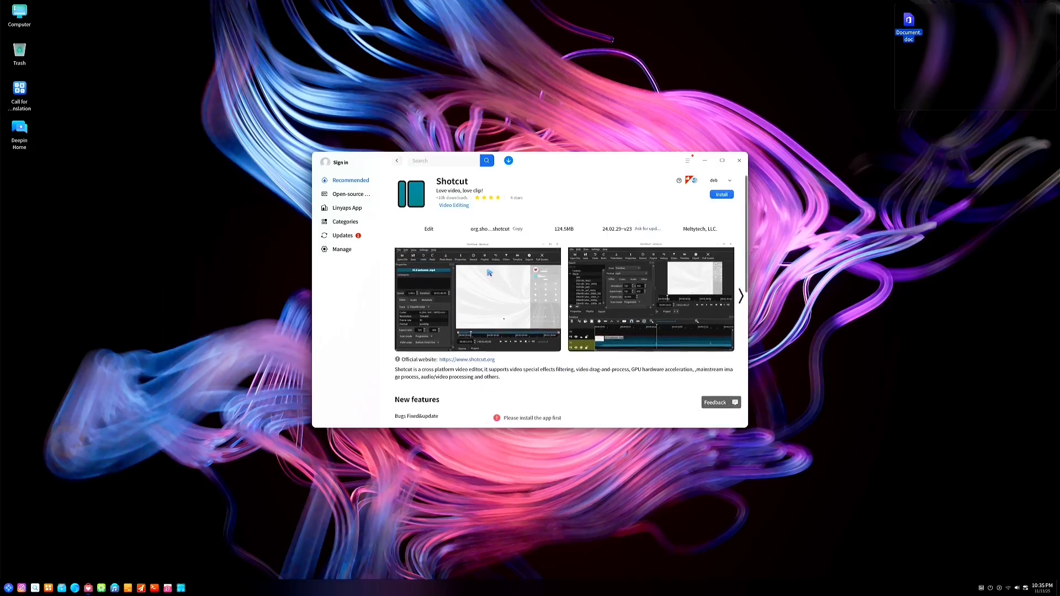
left_click(397, 160)
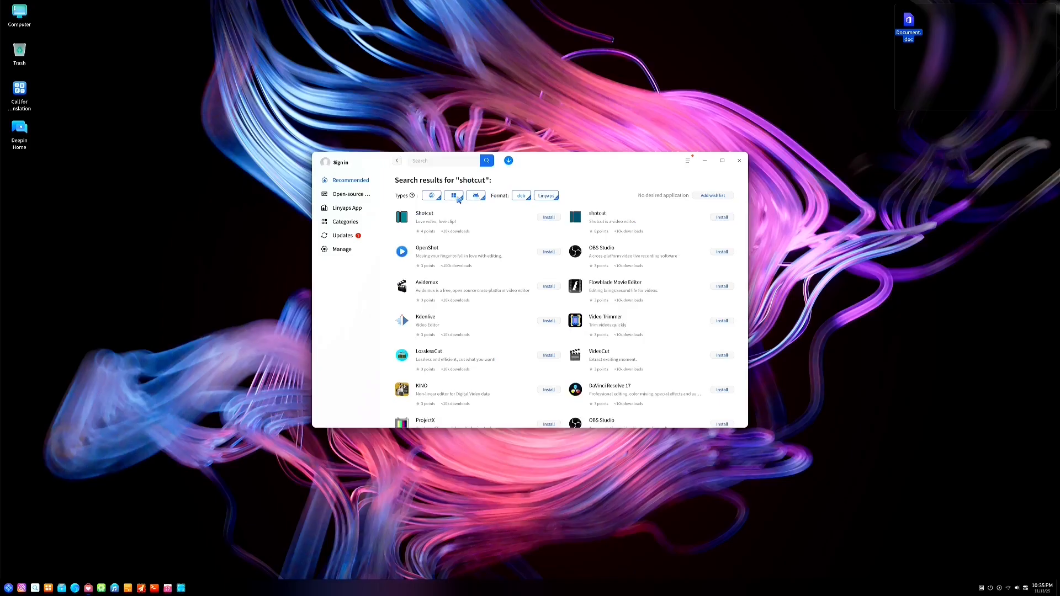
mouse_move(414, 198)
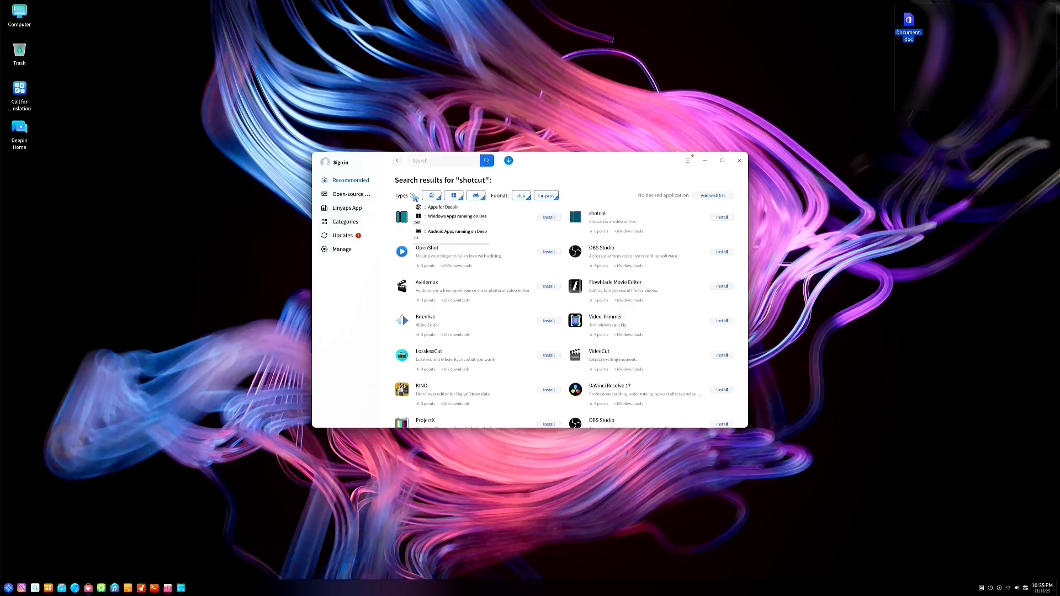
Toggle the Windows filter off and on, search 'microsoft word', and install Microsoft Edge
left_click(454, 196)
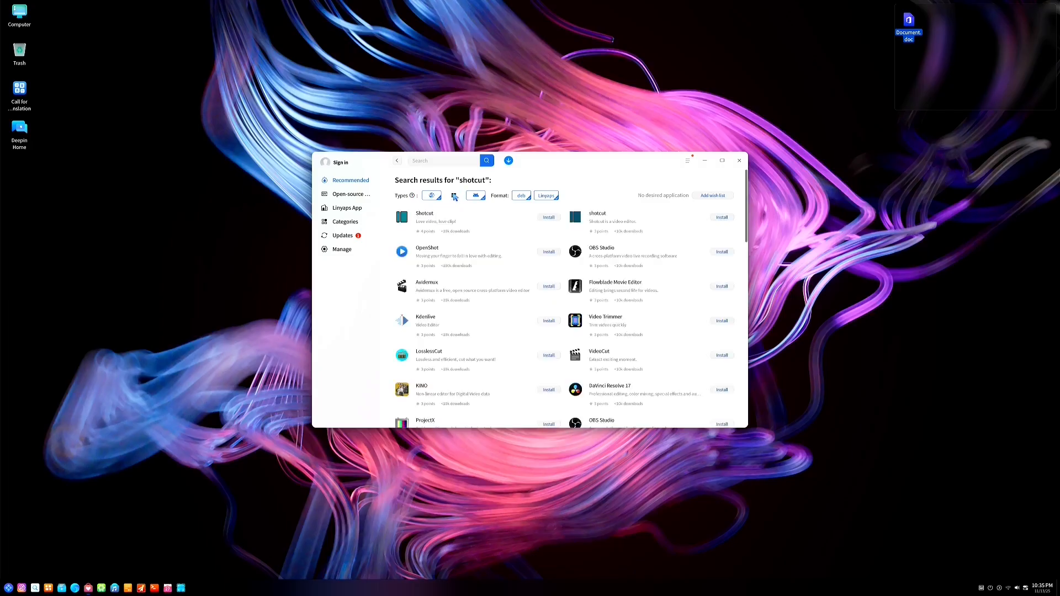
left_click(453, 197)
left_click(457, 161)
type("microsoft word")
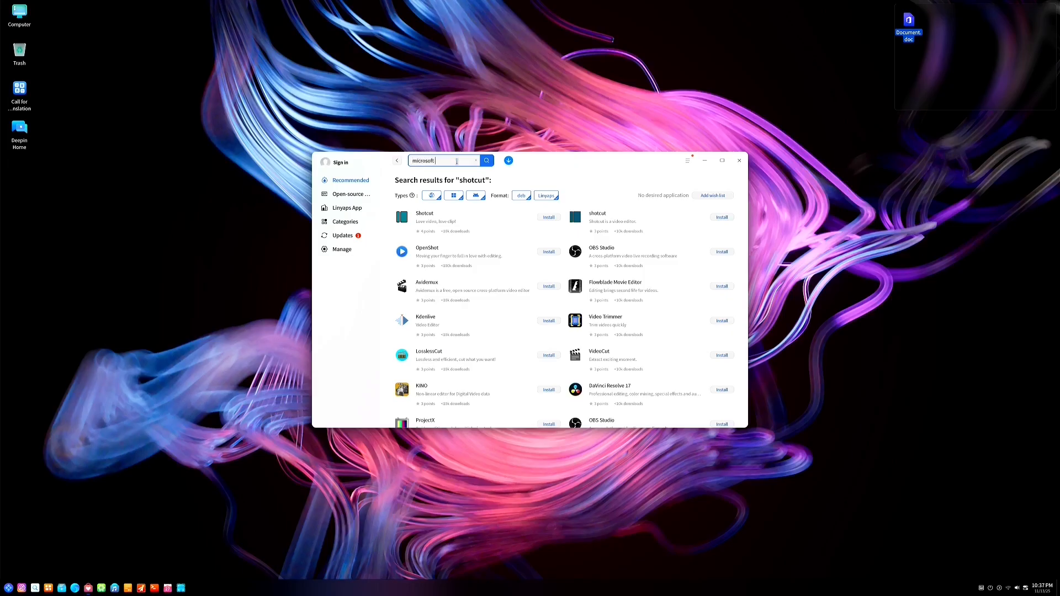
key("Return")
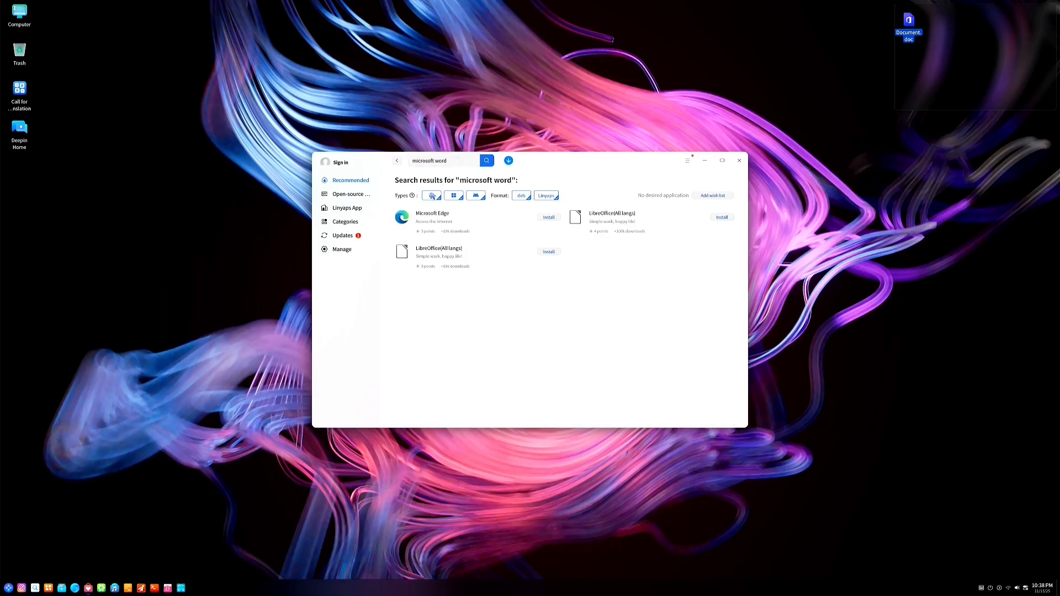
left_click(550, 218)
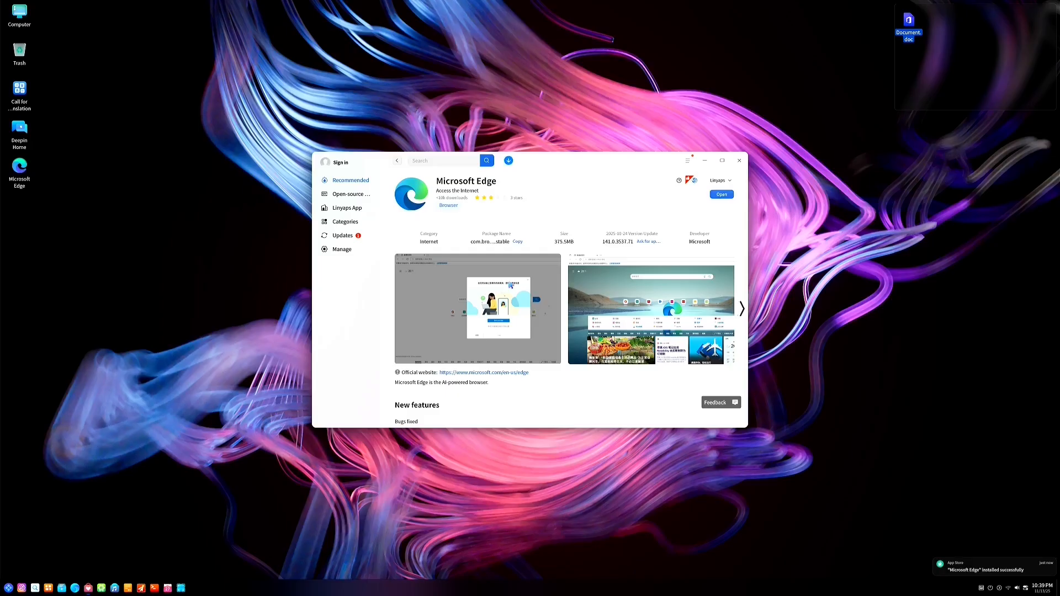
Launch the newly installed Microsoft Edge, then close all its windows from the taskbar
left_click(722, 194)
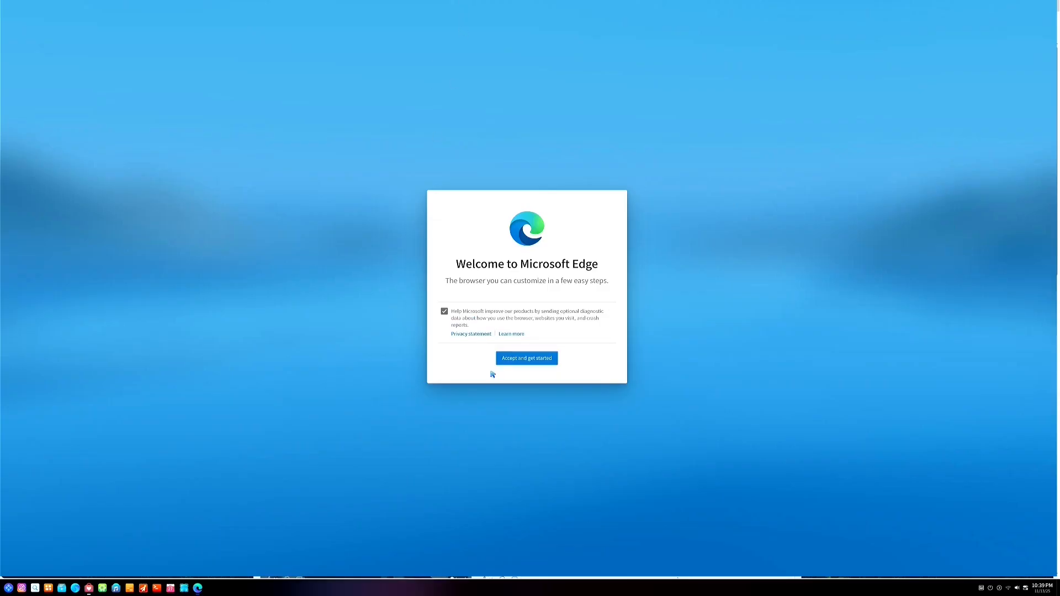
right_click(199, 589)
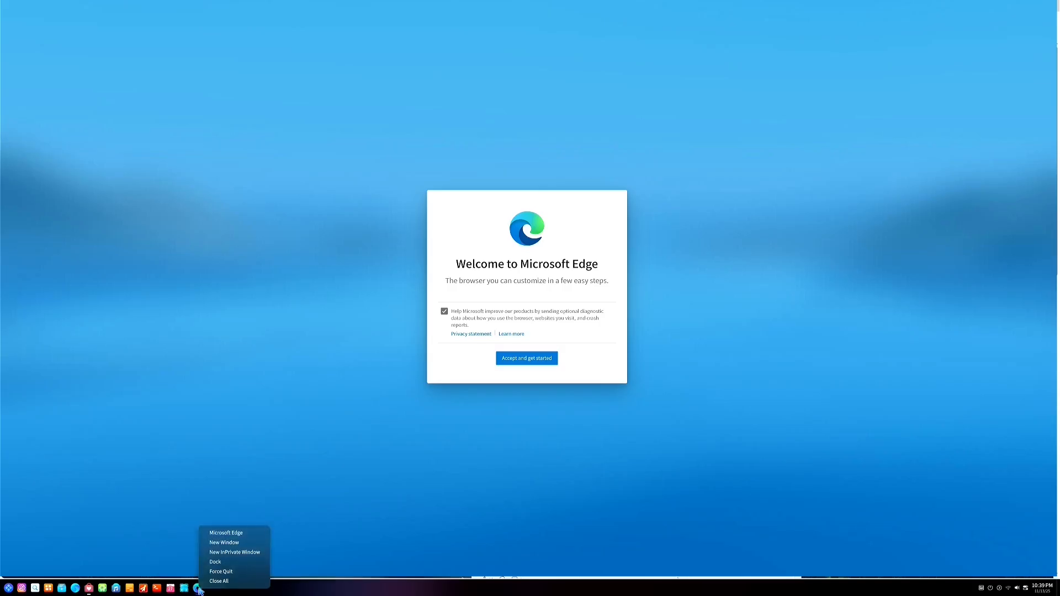
left_click(215, 581)
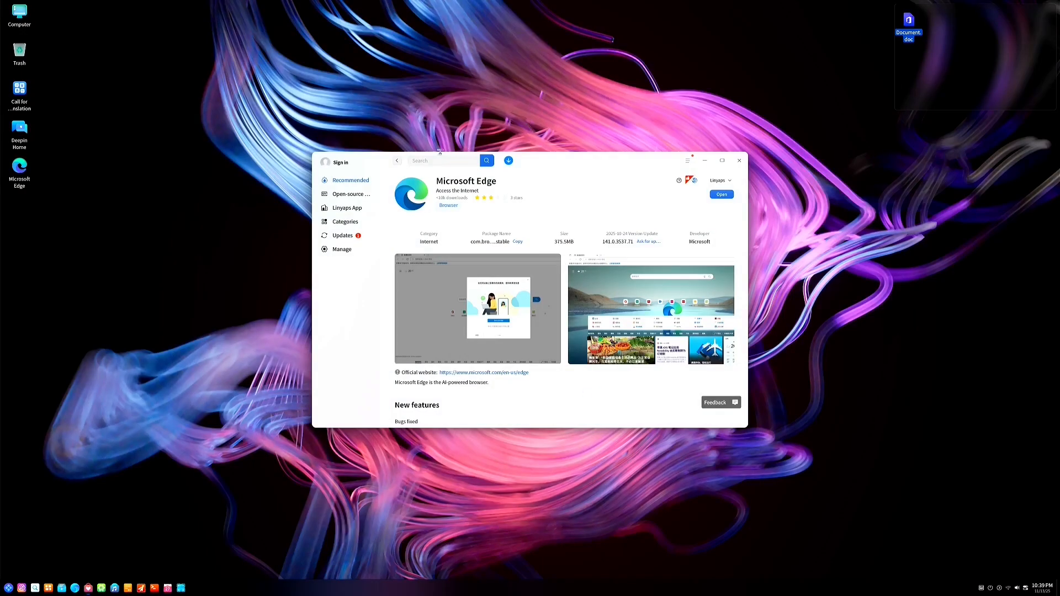
Return to the results, view Linyaps App listings, close the App Store, and open the launcher
left_click(397, 163)
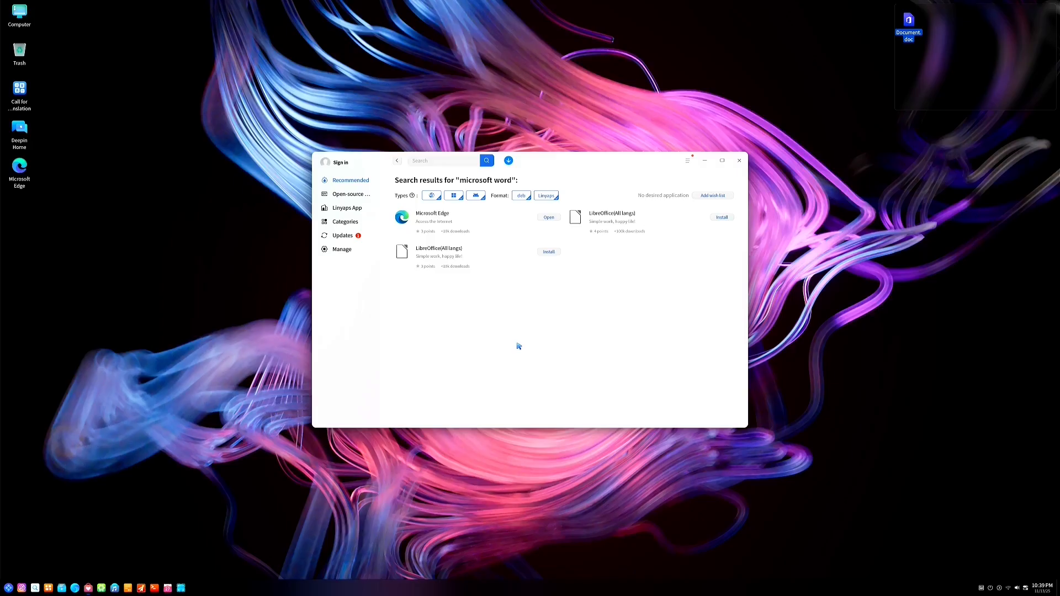
left_click(346, 208)
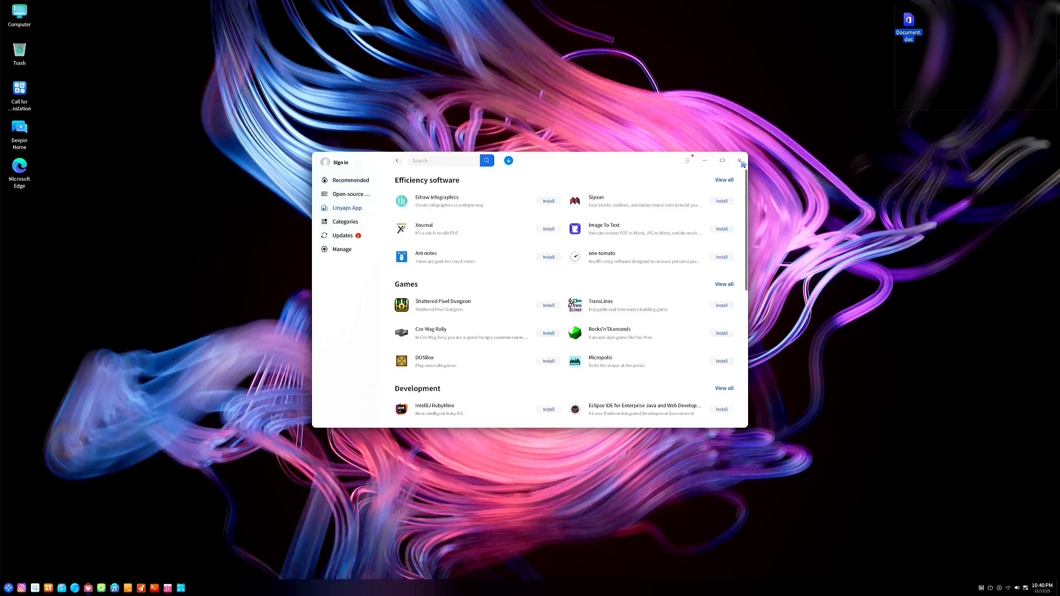
left_click(740, 161)
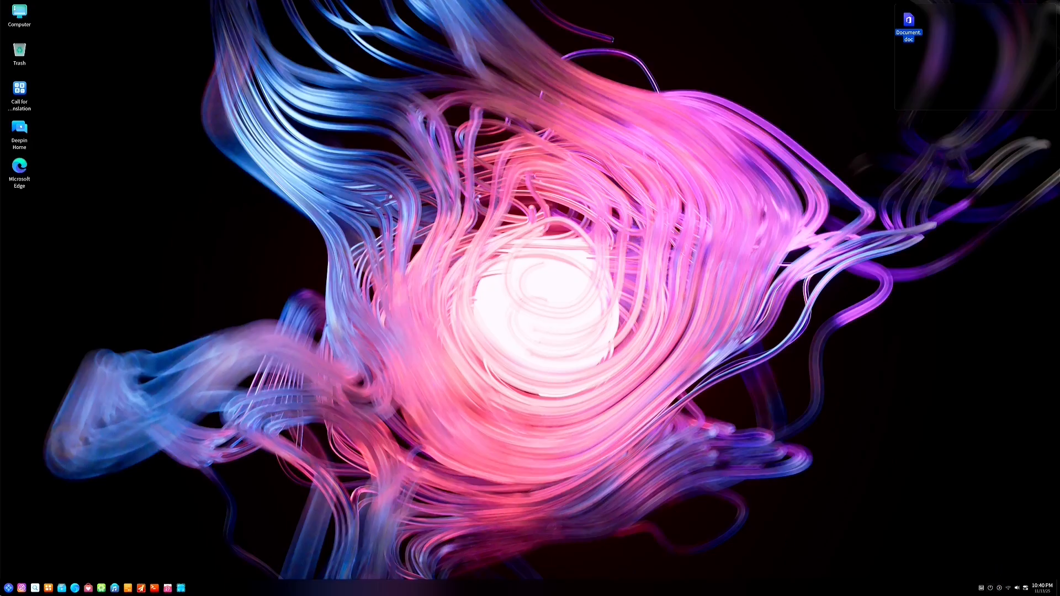
left_click(8, 589)
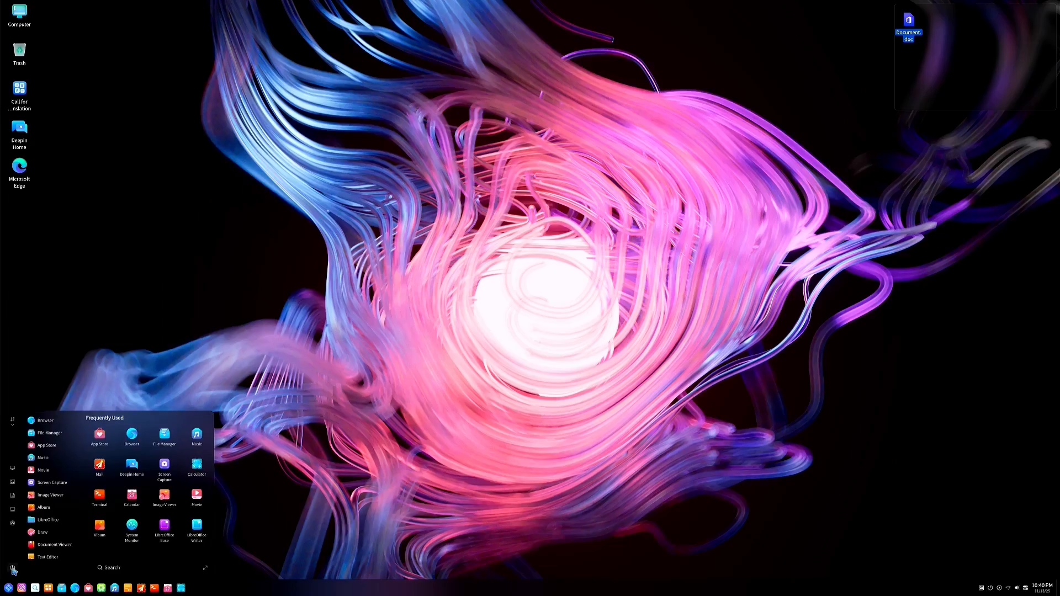
Shut down deepin 25 from the launcher's power options
left_click(13, 569)
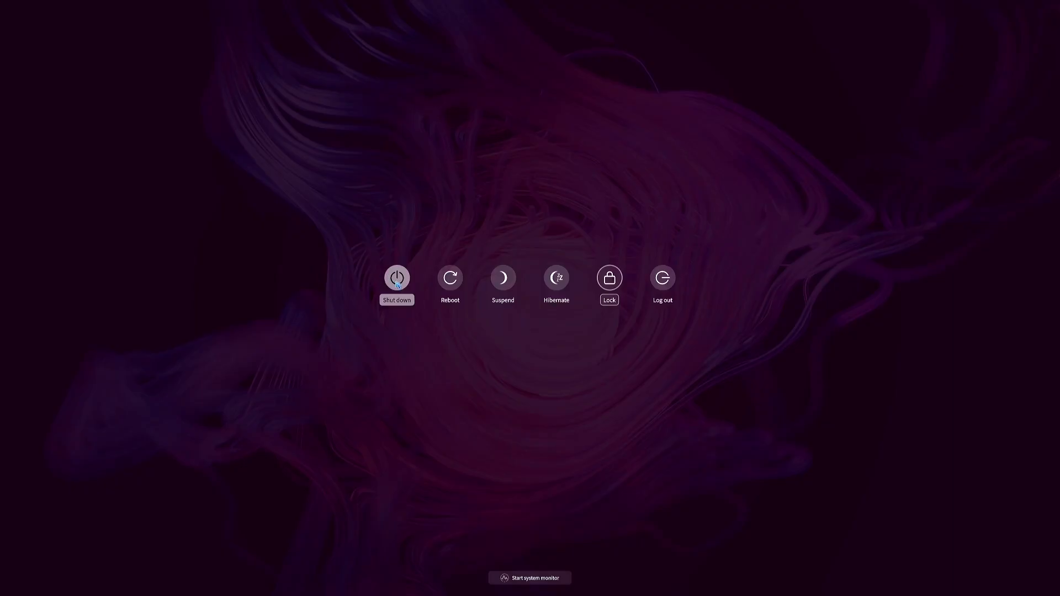
left_click(397, 279)
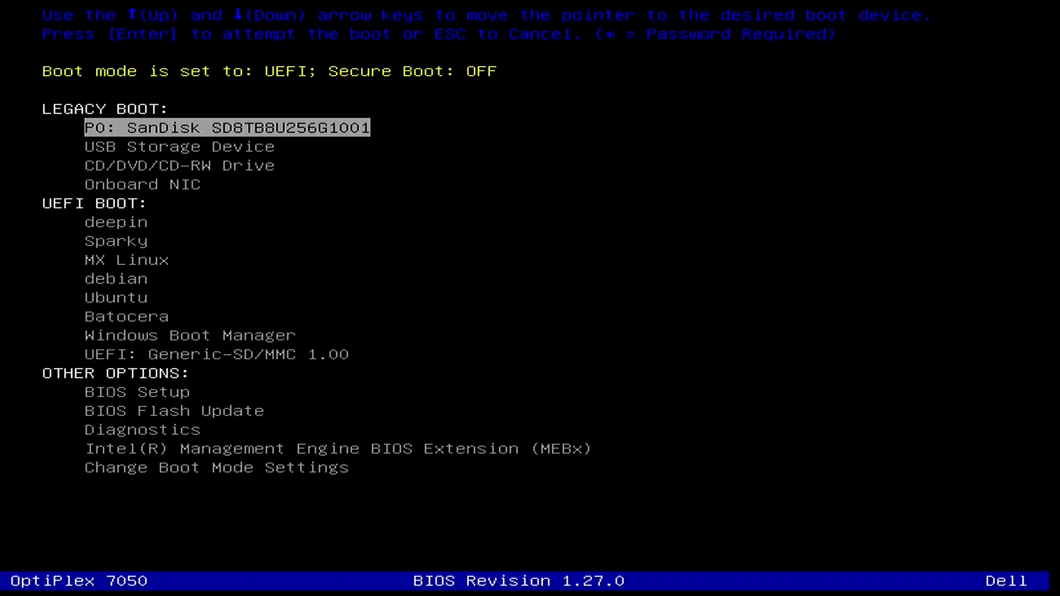
Boot the computer from the 'UEFI: Generic-SD/MMC 1.00' device in the Dell boot menu
key("Down")
key("Down")
key("Down")
key("Down")
key("Down")
key("Down")
key("Down")
key("Down")
key("Down")
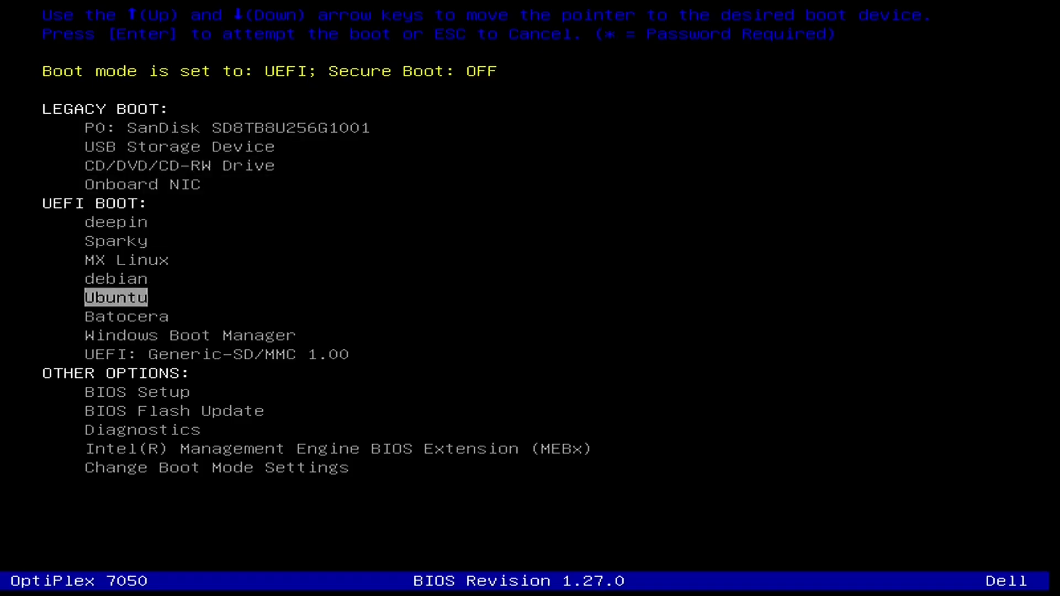
key("Down")
key("Down")
key("Return")
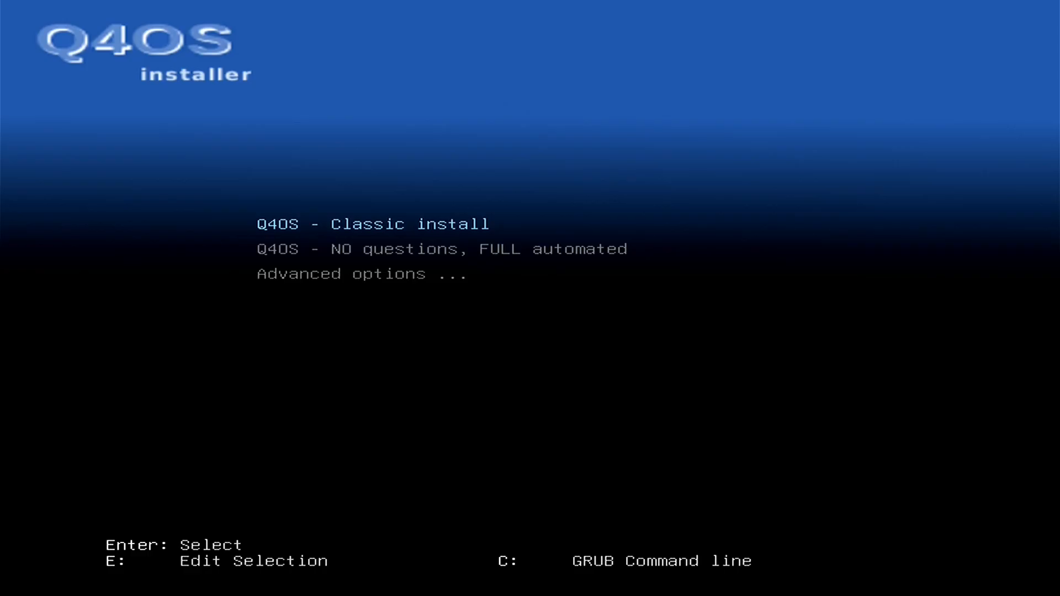
Start the 'Q4OS - NO questions, FULL automated' install from GRUB and dismiss the display setup dialog
key("Down")
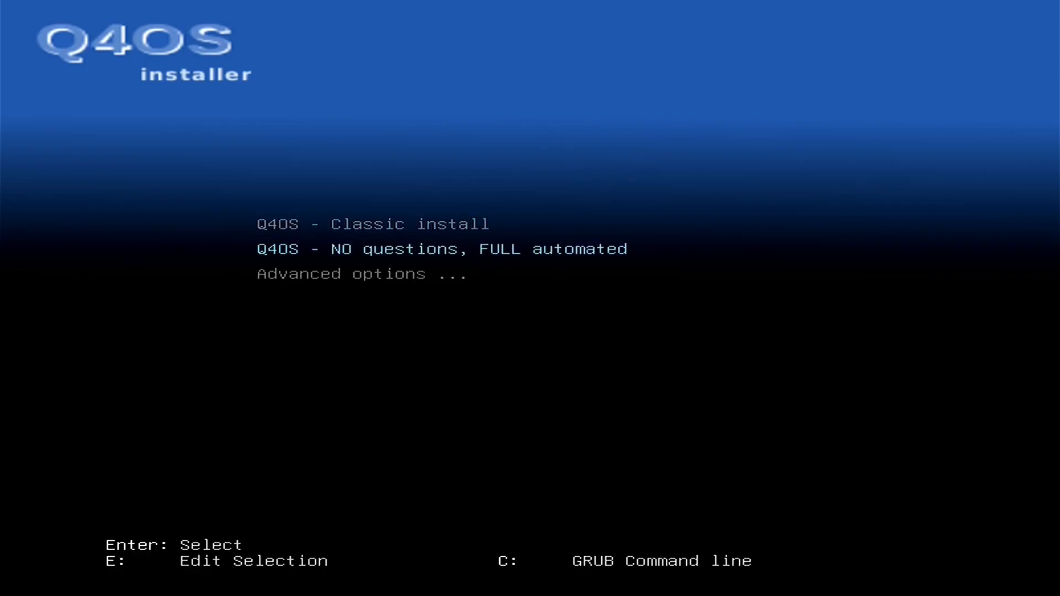
key("Return")
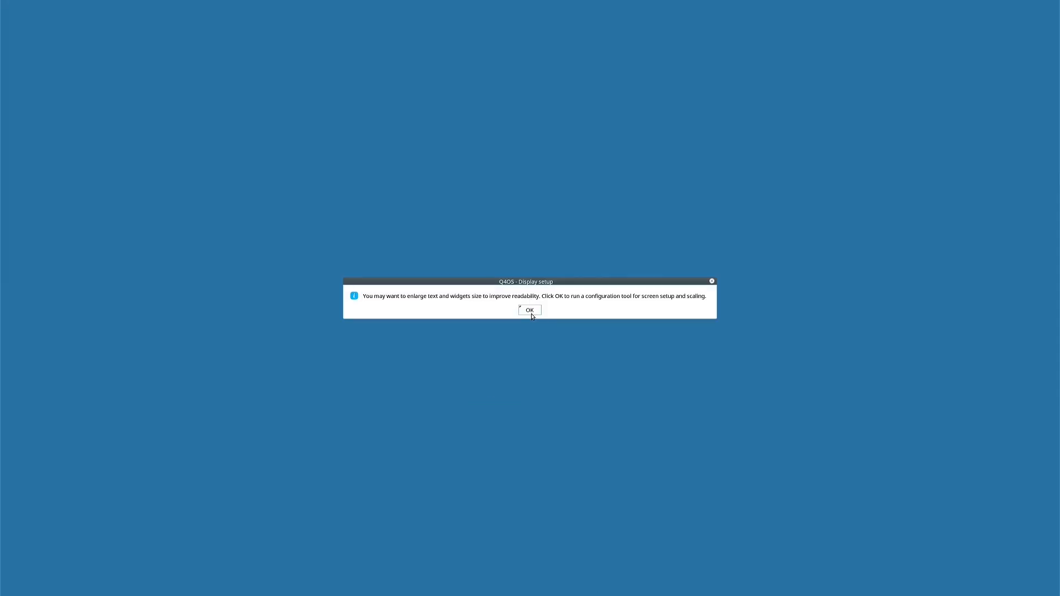
left_click(530, 311)
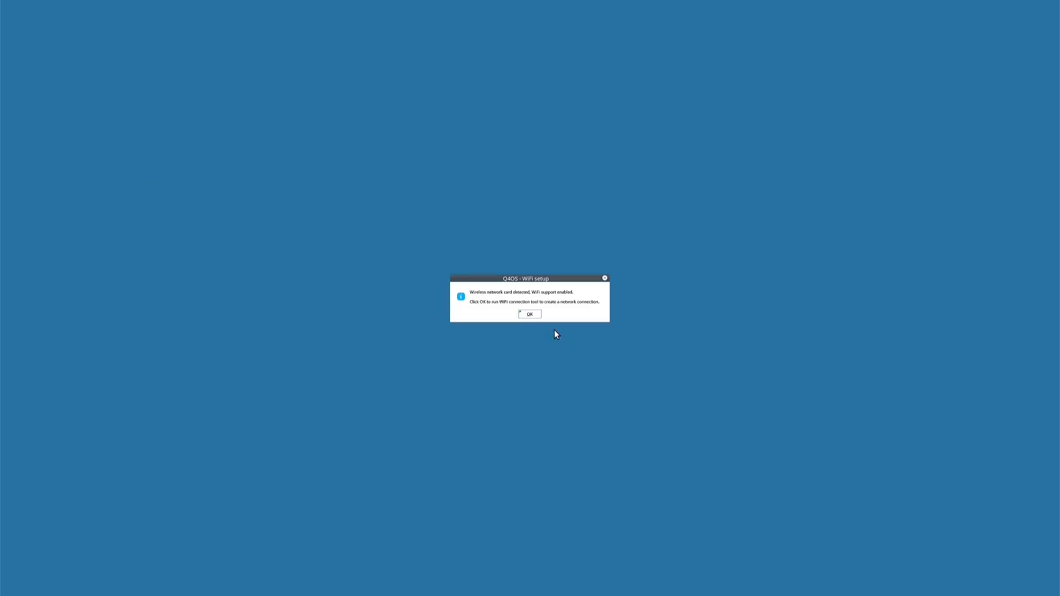
Acknowledge the WiFi notices, then pick a wireless network and connect and save it
left_click(532, 315)
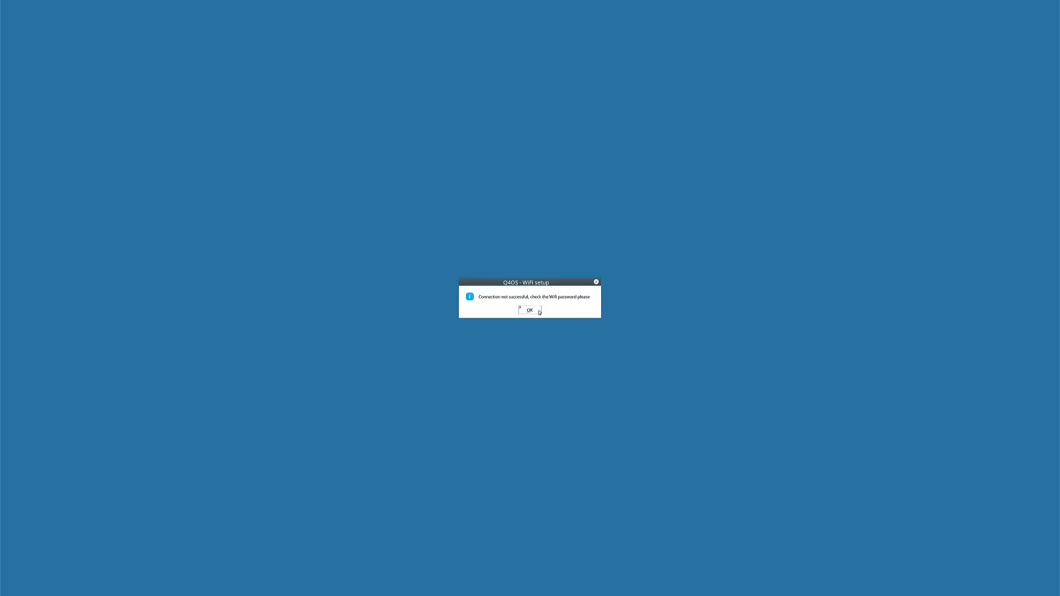
left_click(534, 313)
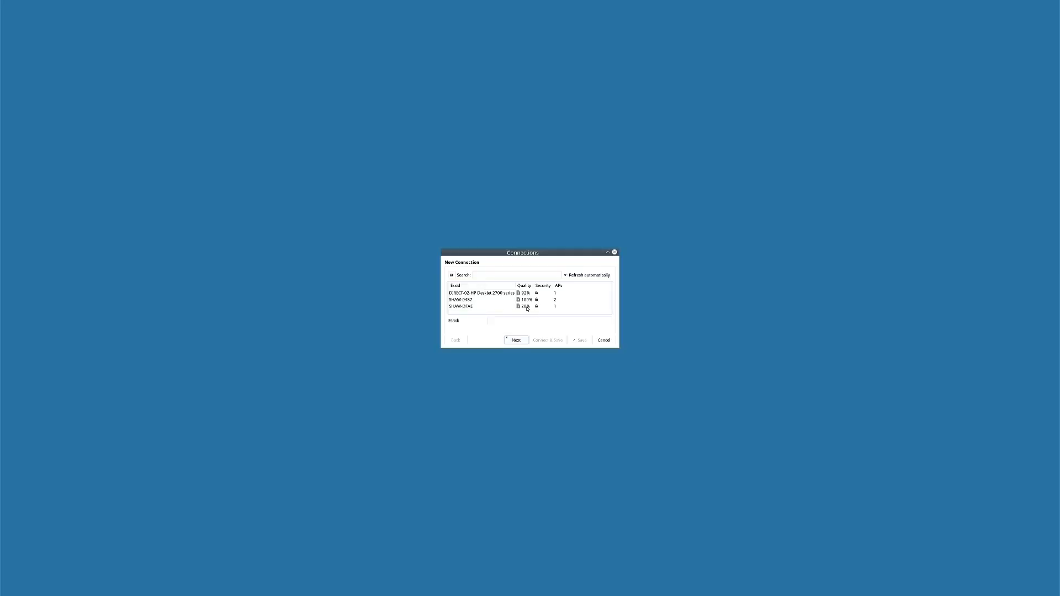
left_click(530, 300)
left_click(522, 331)
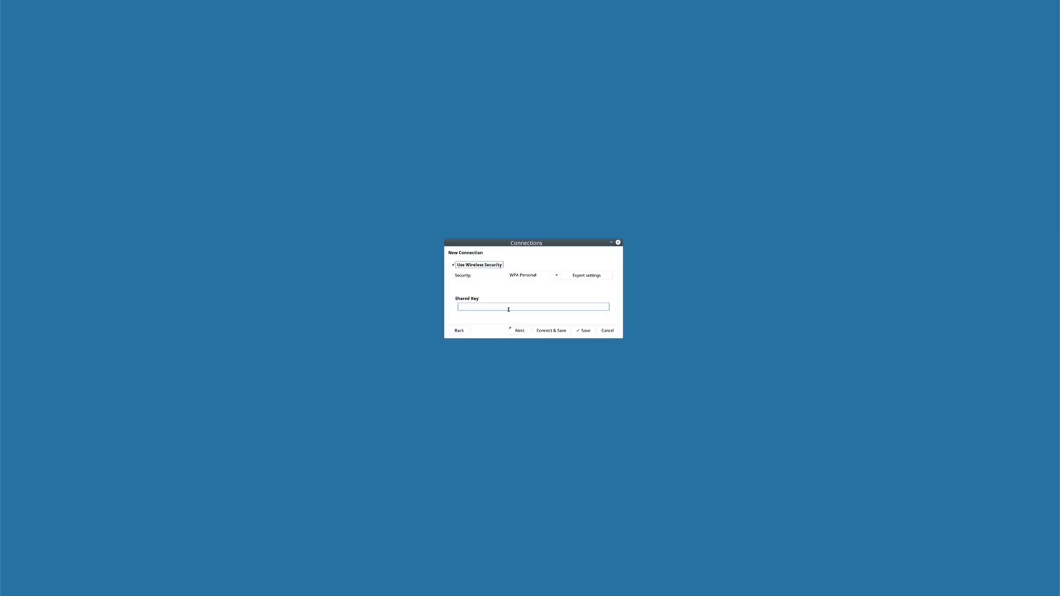
left_click(548, 331)
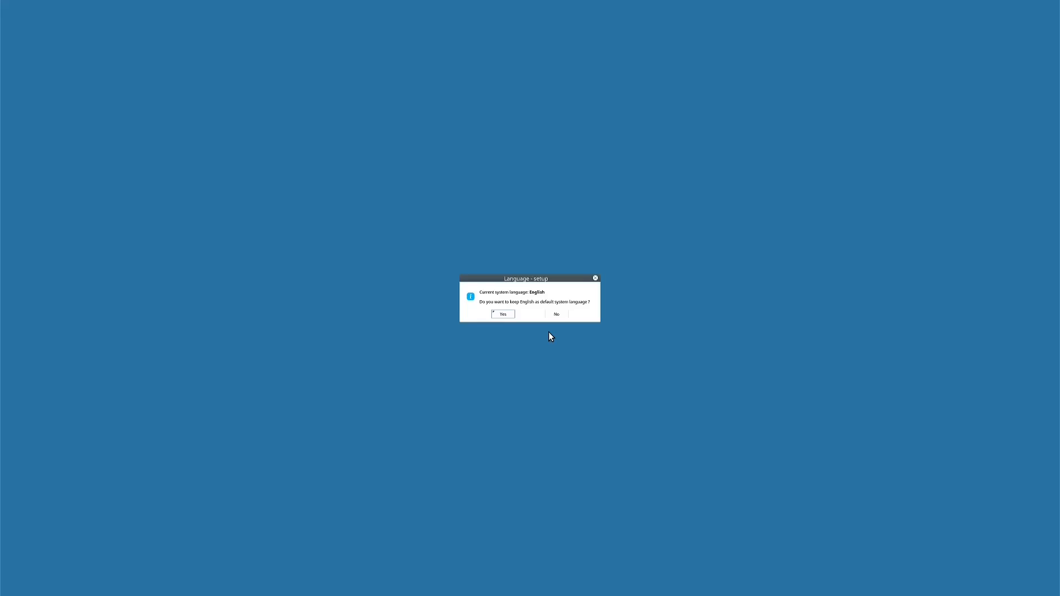
Keep English as the system language and set and confirm a new user password
left_click(508, 315)
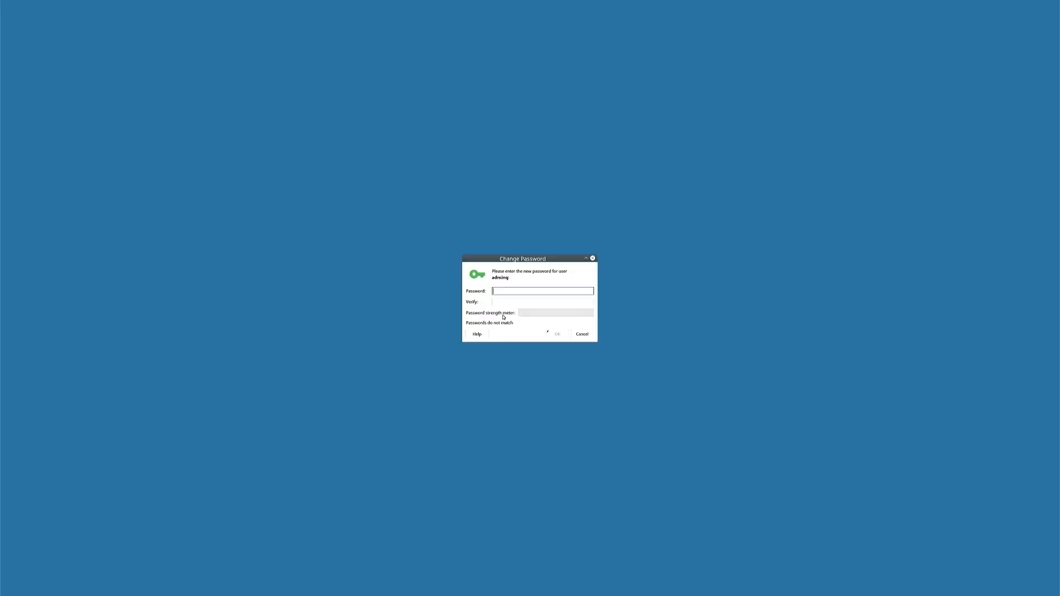
type("•••")
left_click(506, 303)
type("•••")
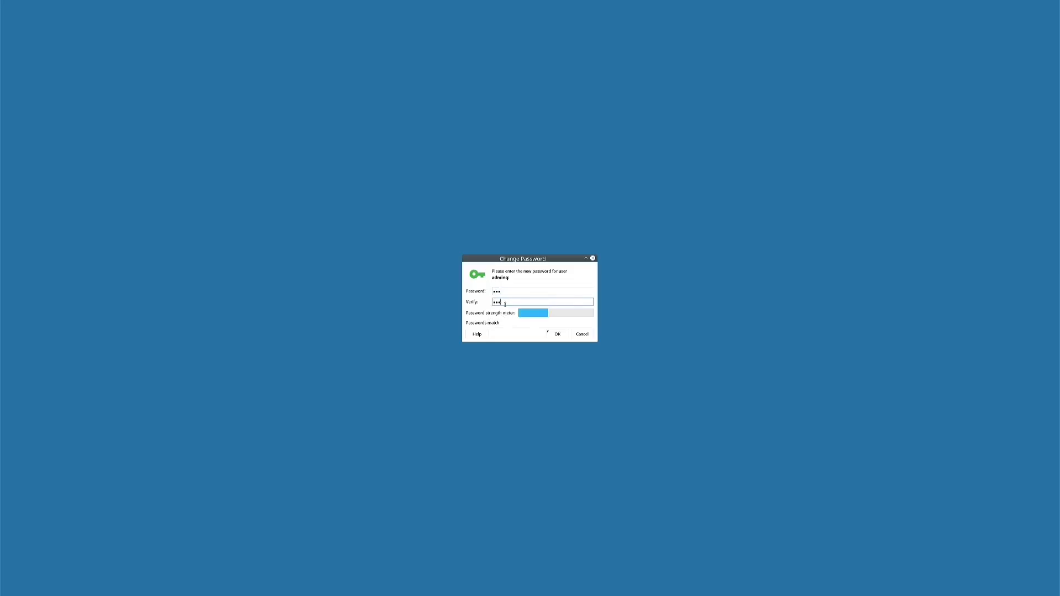
key("Return")
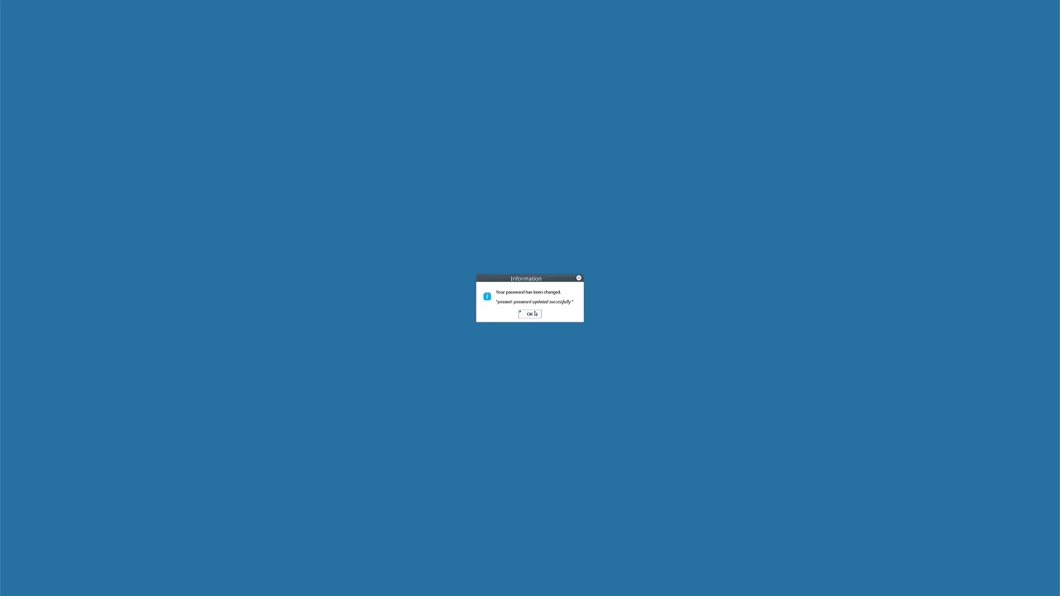
left_click(533, 314)
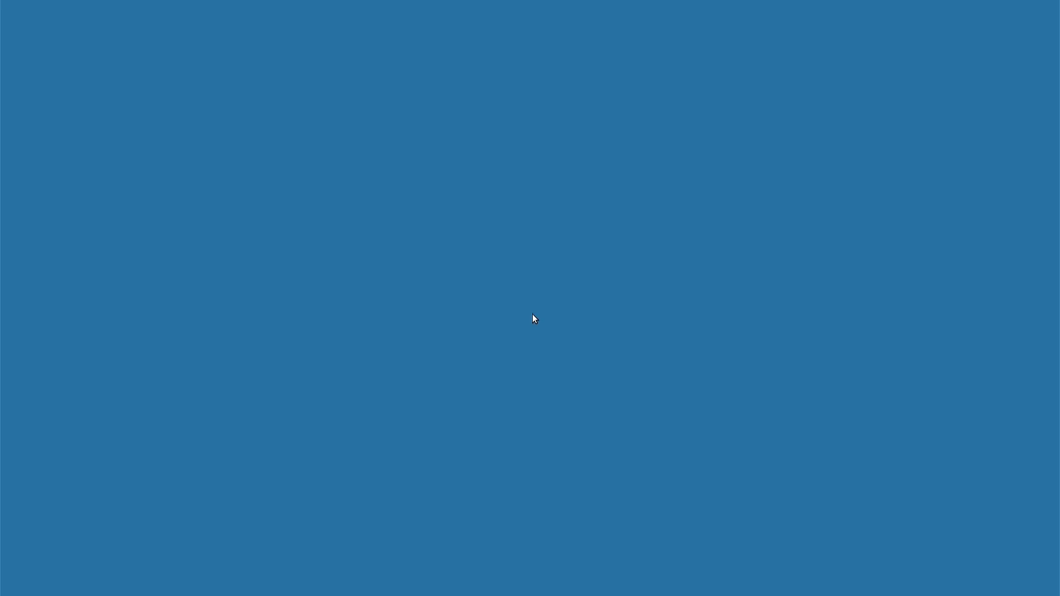
Install the full featured desktop profile, then finish setup and reboot the computer
left_click(321, 208)
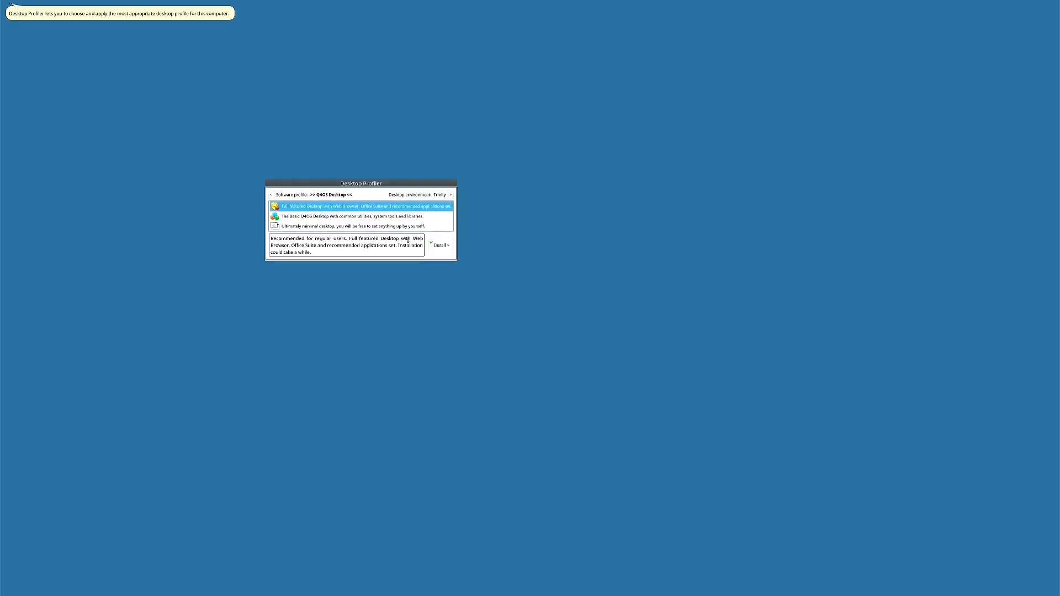
left_click(440, 247)
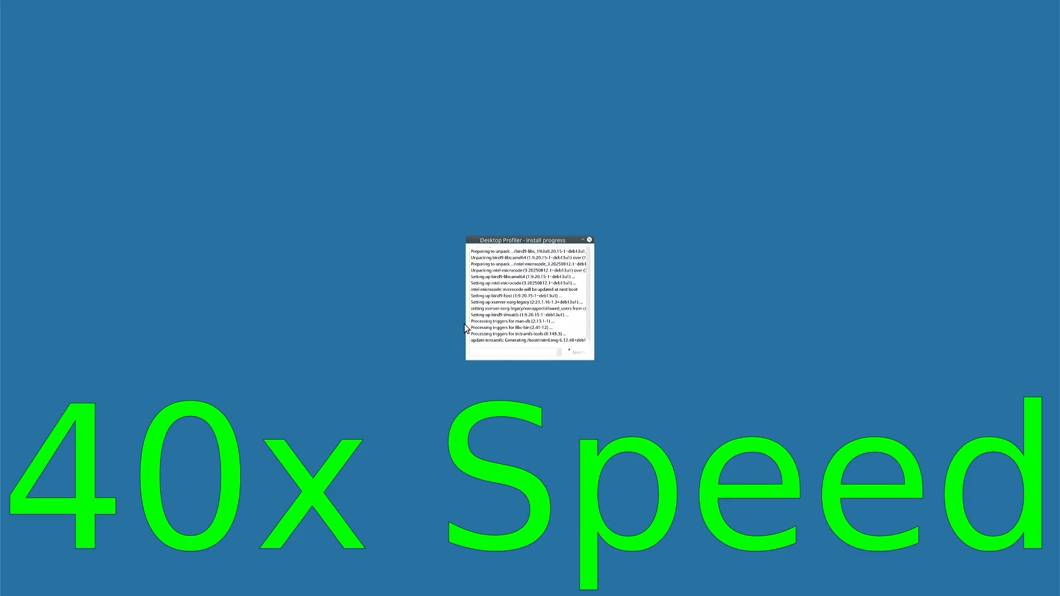
left_click(578, 353)
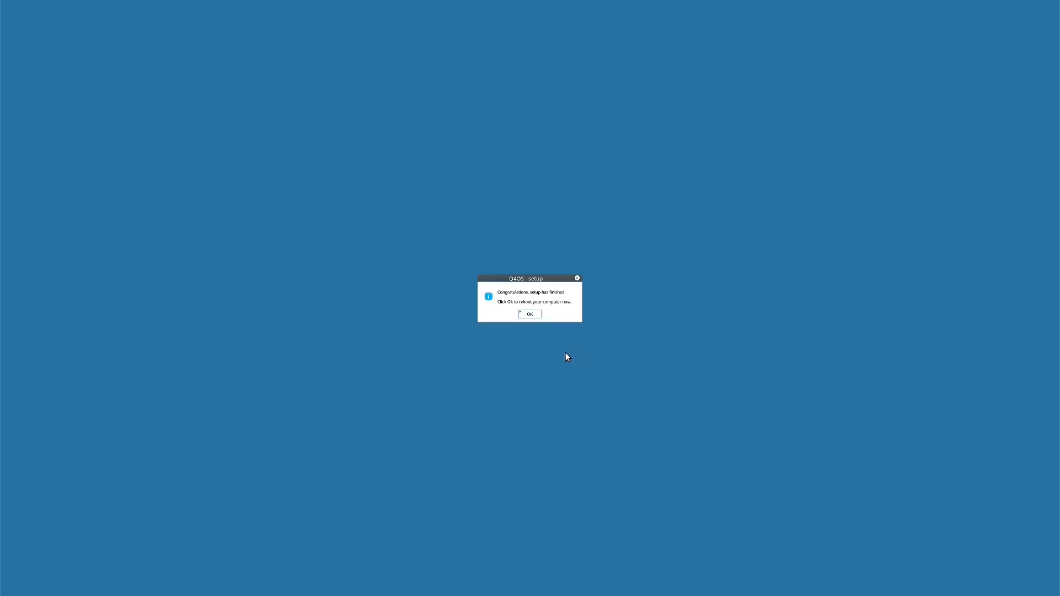
left_click(530, 314)
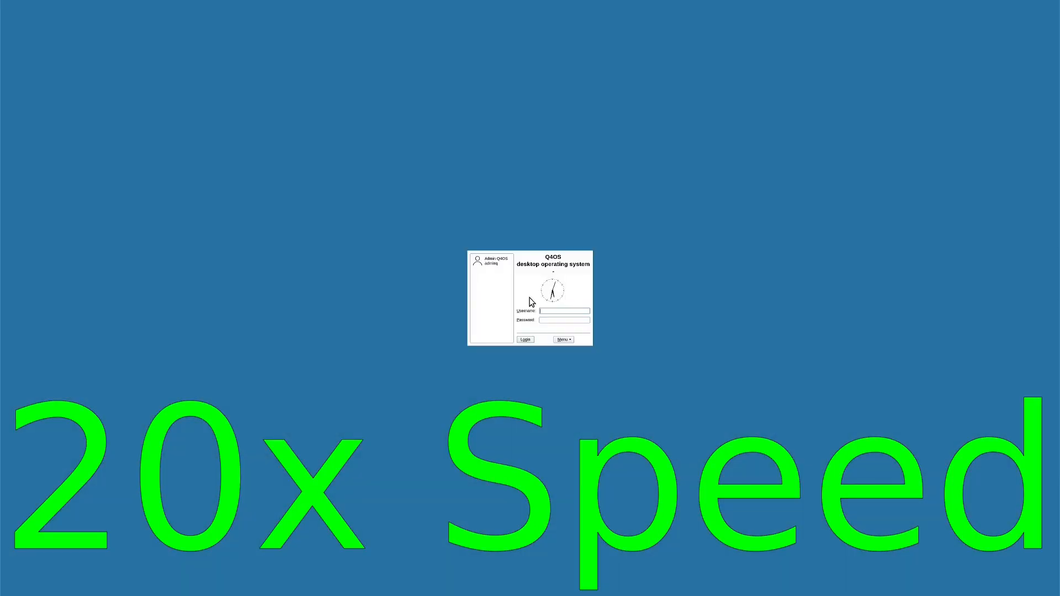
Log in as the Admin user and close the Q4OS Welcome screen
left_click(491, 261)
left_click(529, 339)
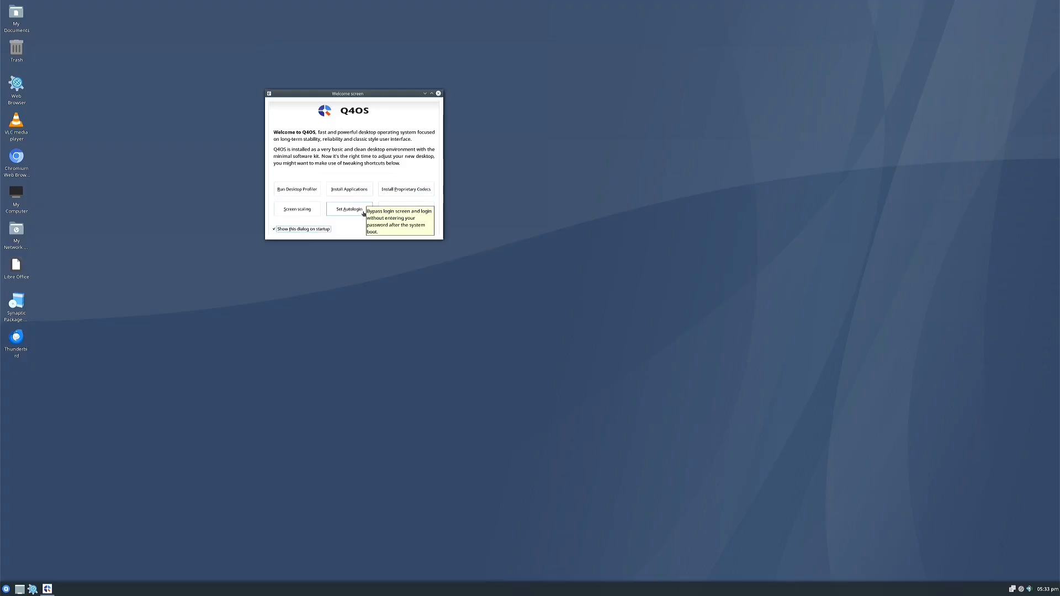
left_click(439, 94)
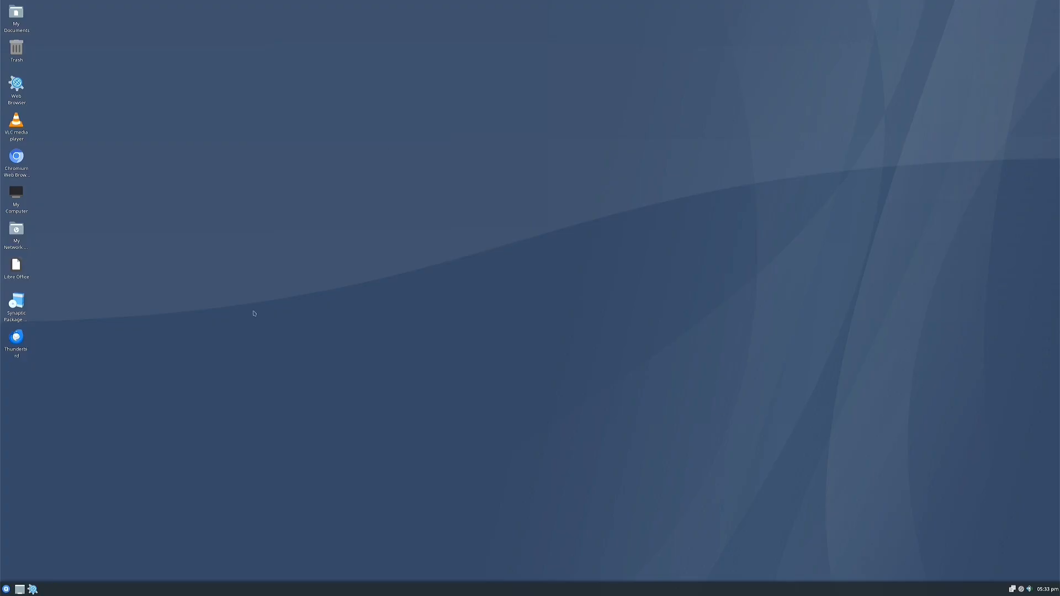
Browse the Documents folder with the folder tree panel, then close the folder windows
left_click(15, 12)
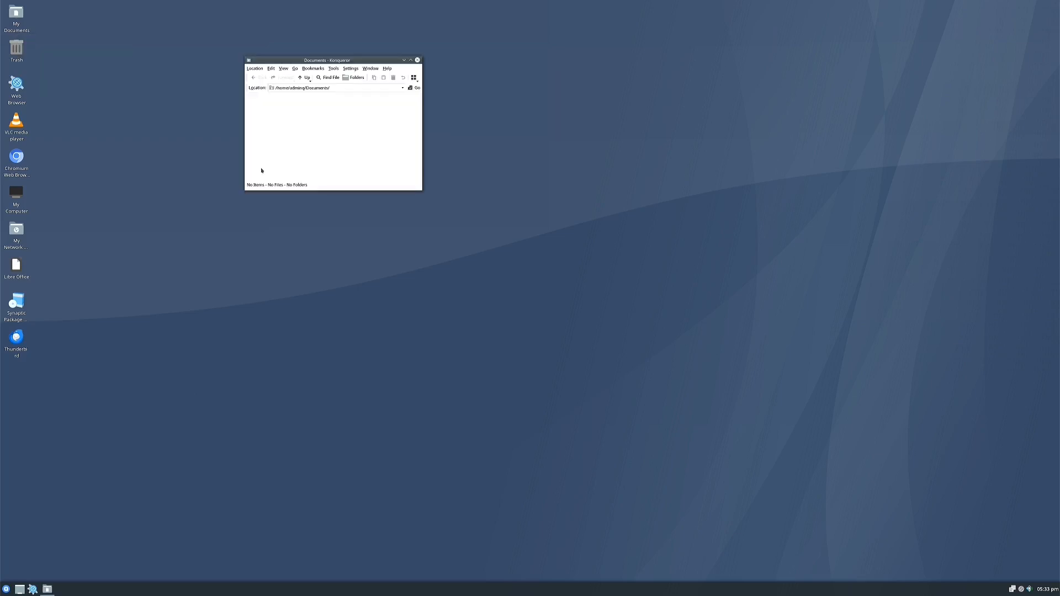
left_click(349, 79)
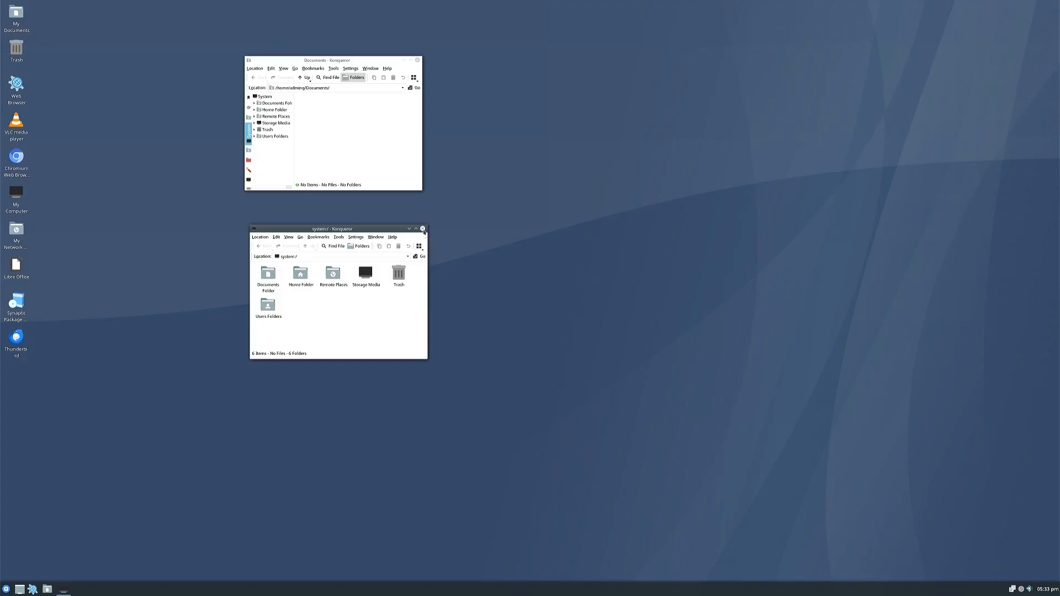
left_click(423, 229)
left_click(418, 60)
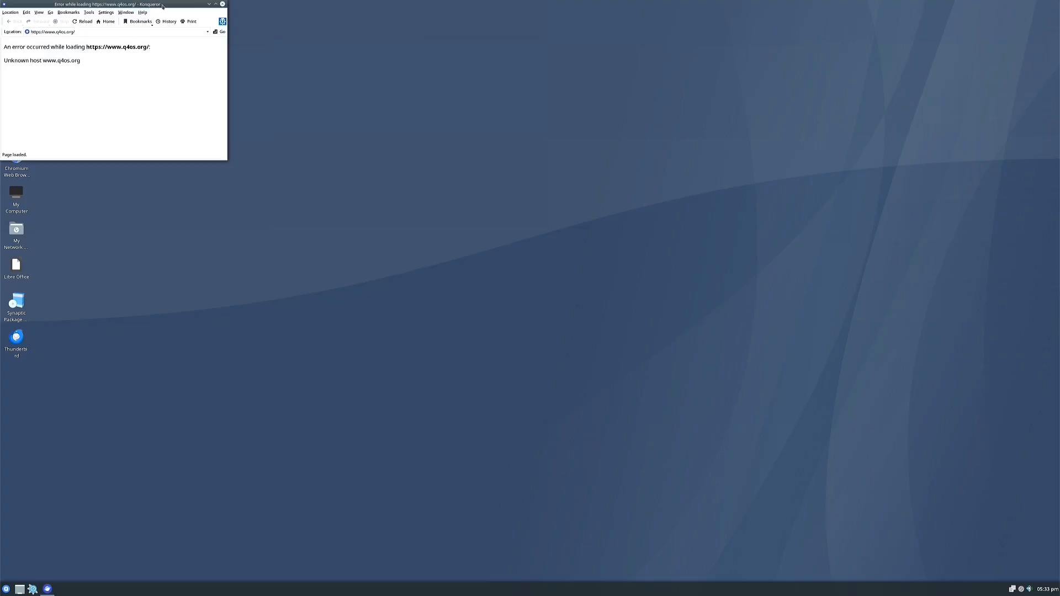
Try loading google.com in Konqueror to test the connection, then close the browser
left_click_drag(163, 5, 370, 108)
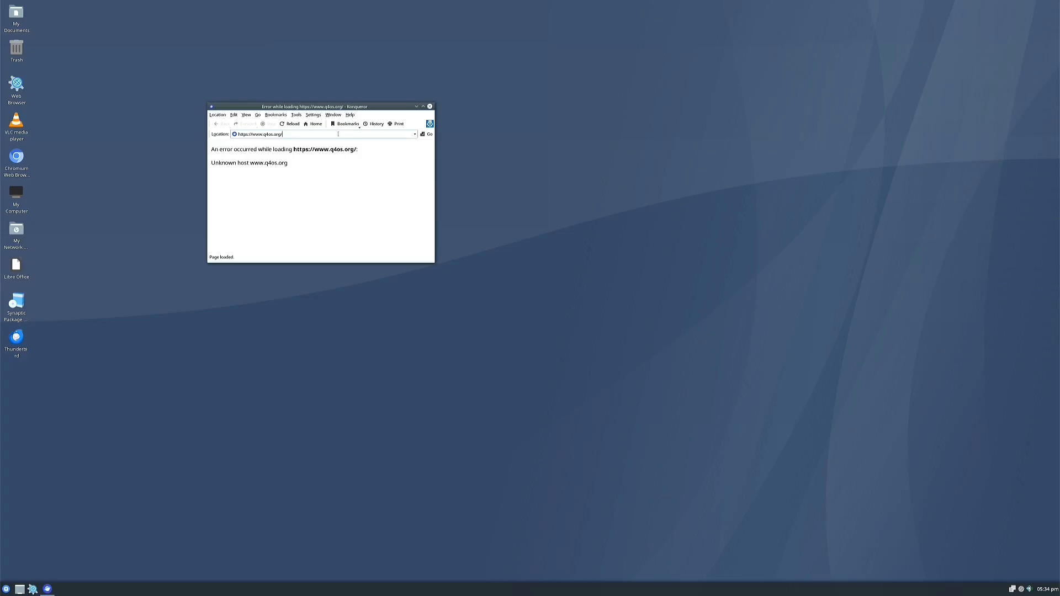
key("BackSpace")
key("BackSpace")
key("BackSpace")
key("BackSpace")
key("BackSpace")
key("BackSpace")
key("BackSpace")
key("BackSpace")
key("BackSpace")
key("BackSpace")
key("BackSpace")
key("BackSpace")
key("BackSpace")
key("BackSpace")
key("BackSpace")
key("BackSpace")
key("BackSpace")
key("BackSpace")
key("BackSpace")
key("BackSpace")
type("google.com")
key("Return")
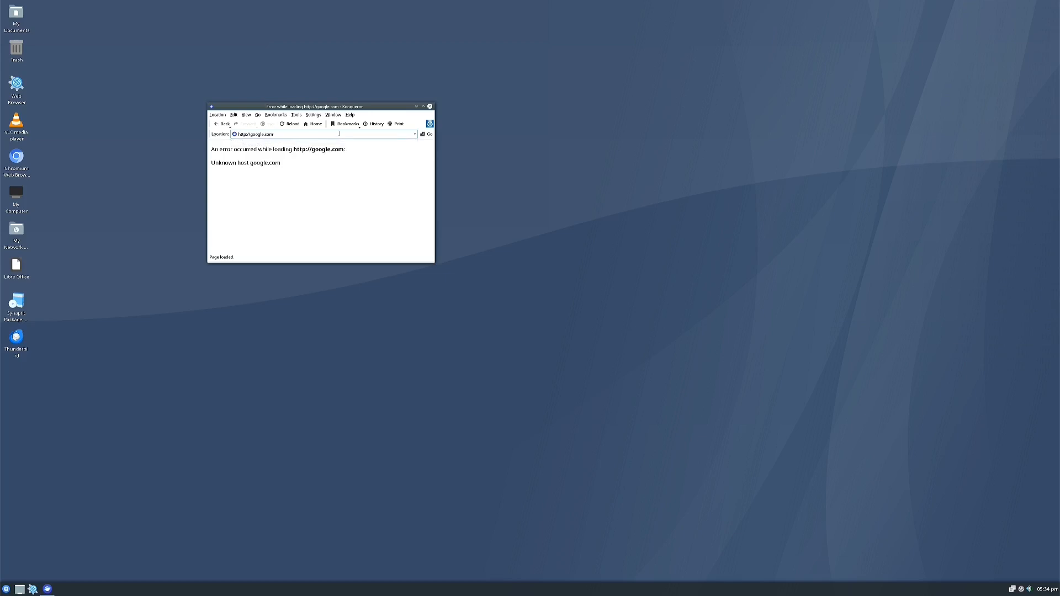
left_click(430, 107)
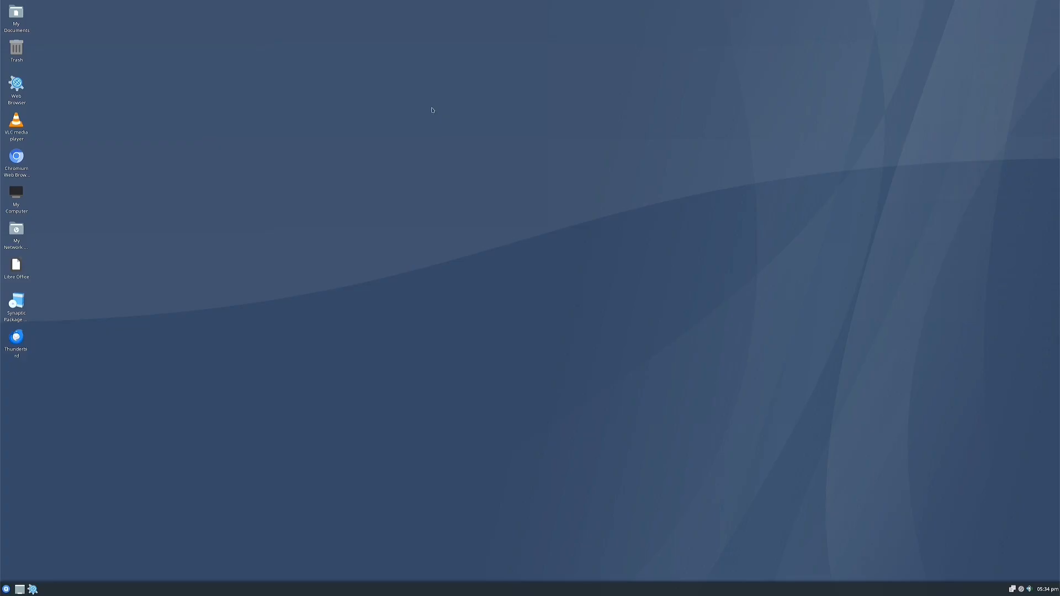
Connect to the wireless network from the network tray menu and close the remaining browser window
left_click(1021, 589)
left_click(969, 512)
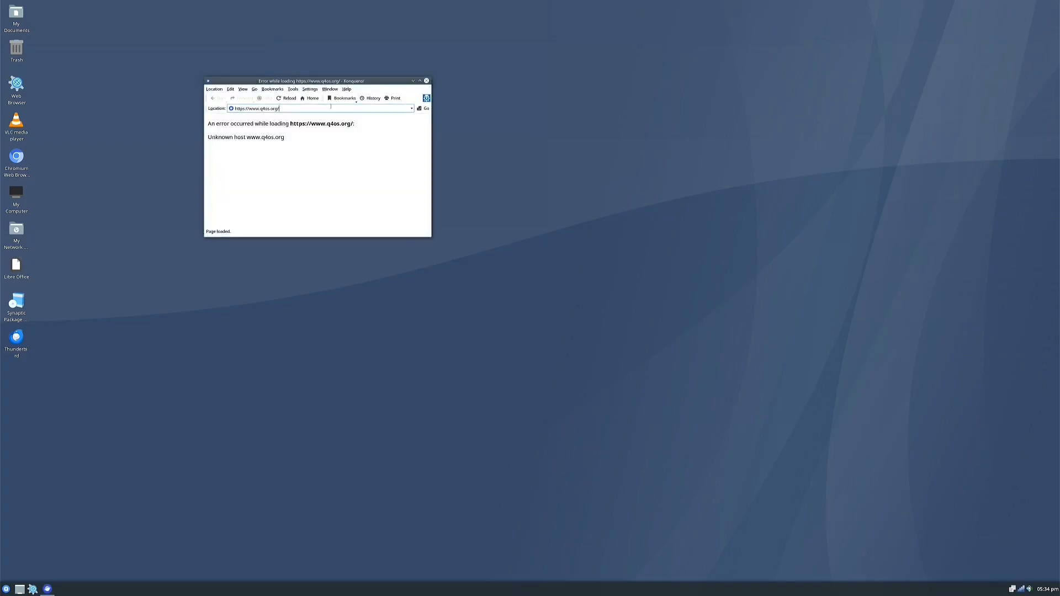
left_click(426, 81)
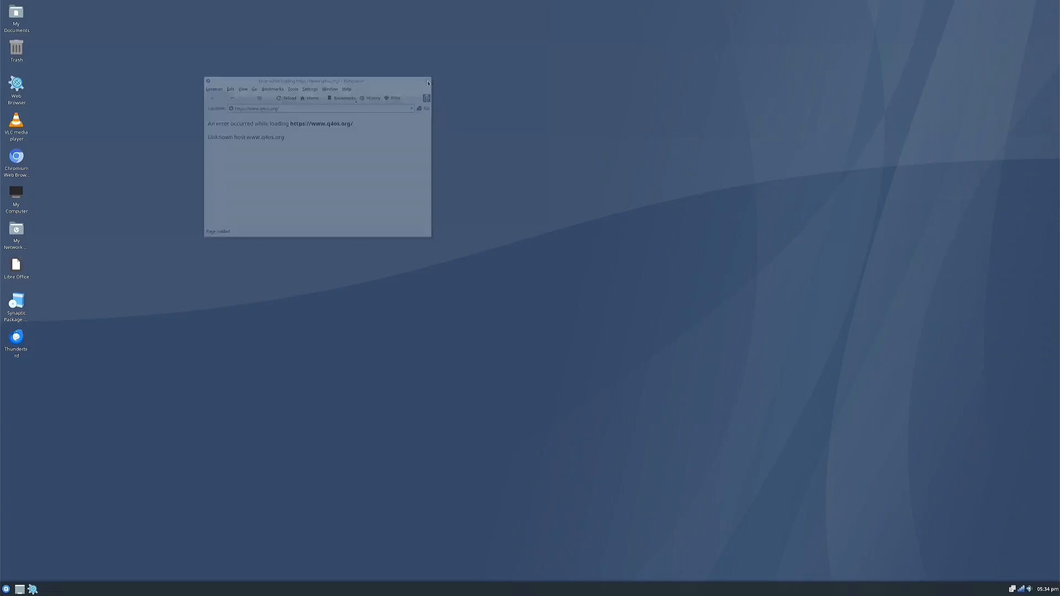
Launch Chromium, load the Debian Latest News and Debian.org pages, then close it with Alt+F4
double_click(17, 164)
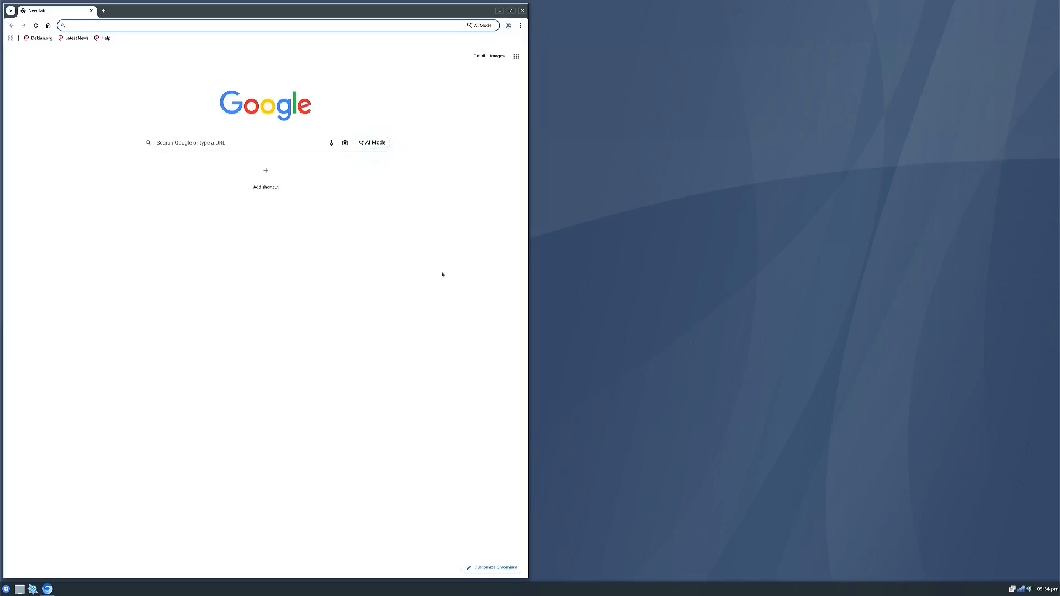
left_click(76, 38)
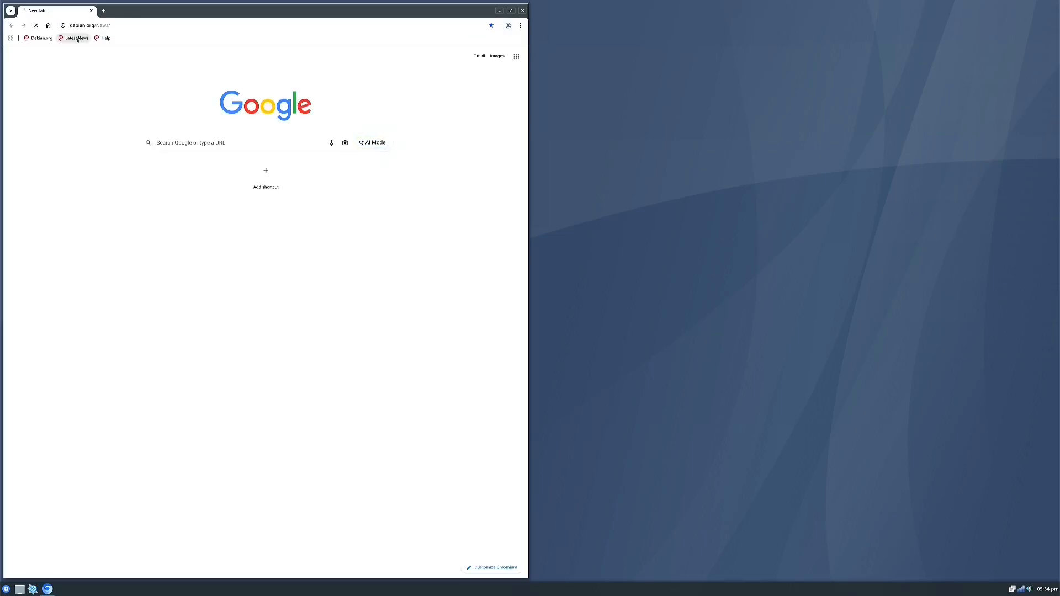
left_click(38, 38)
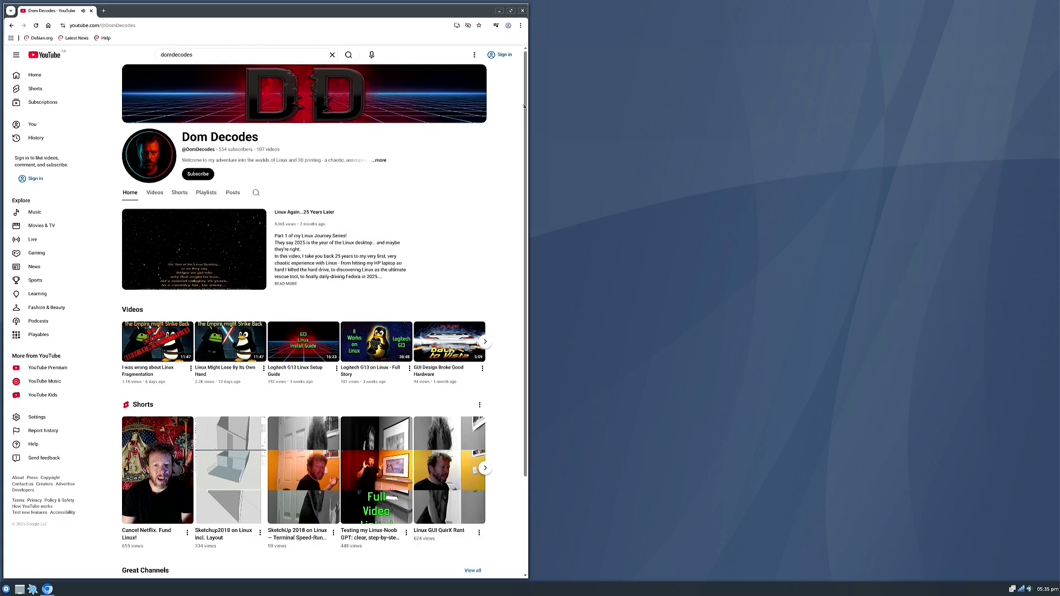
key("alt+F4")
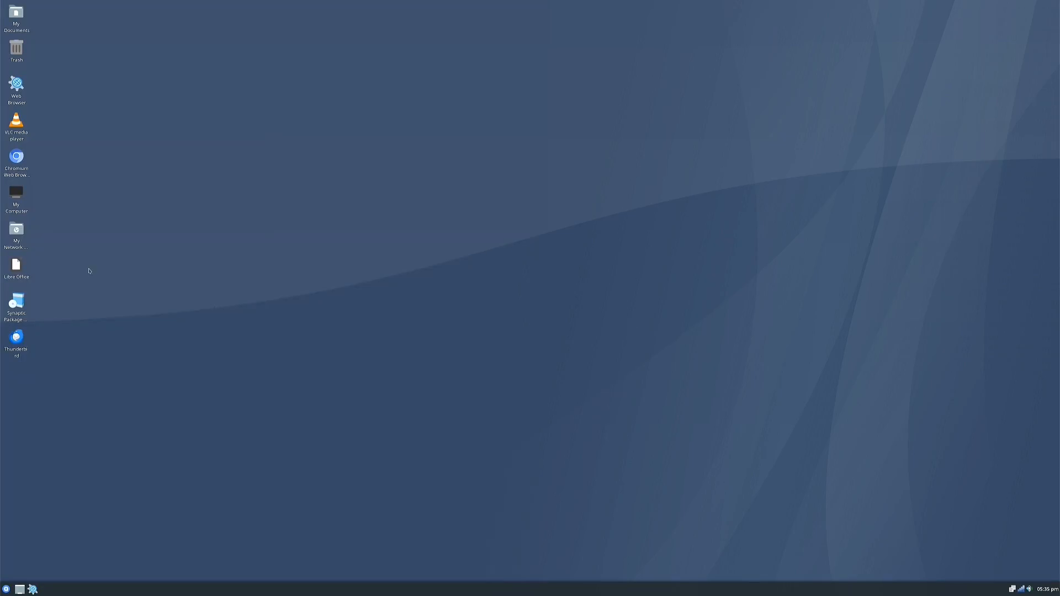
right_click(546, 213)
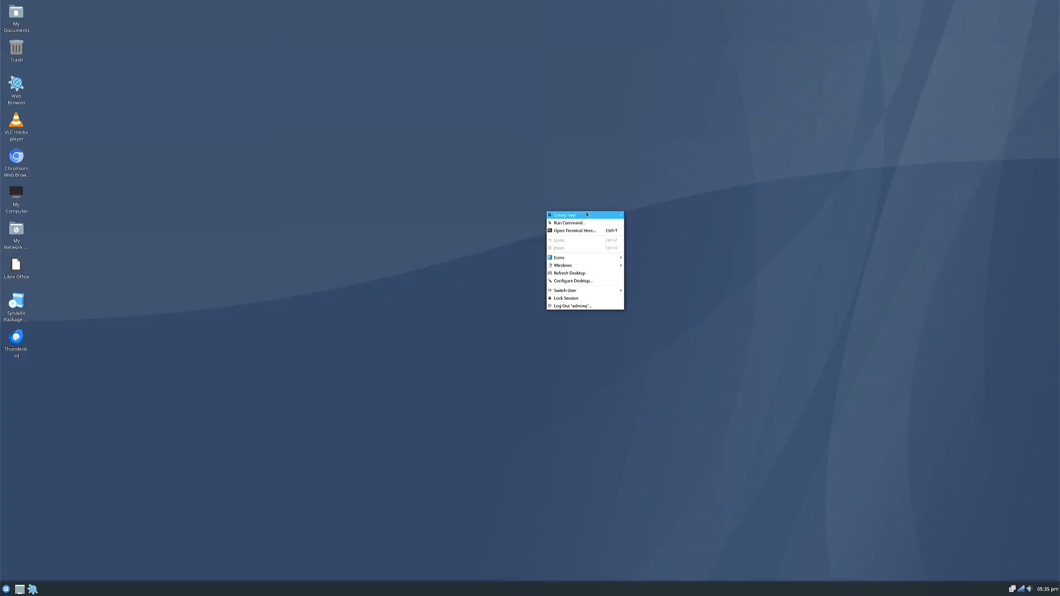
mouse_move(613, 215)
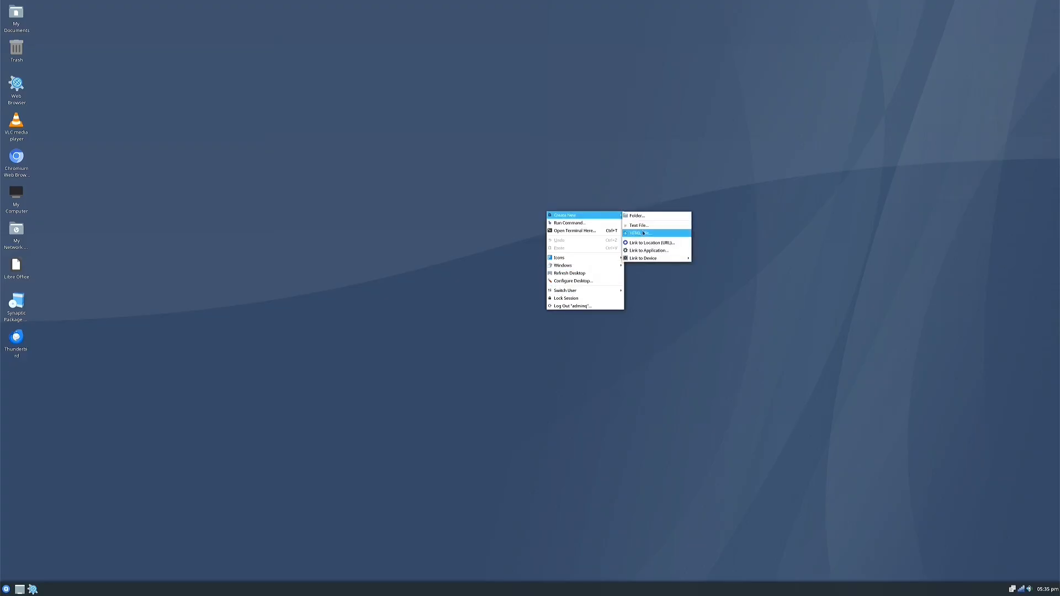
mouse_move(648, 258)
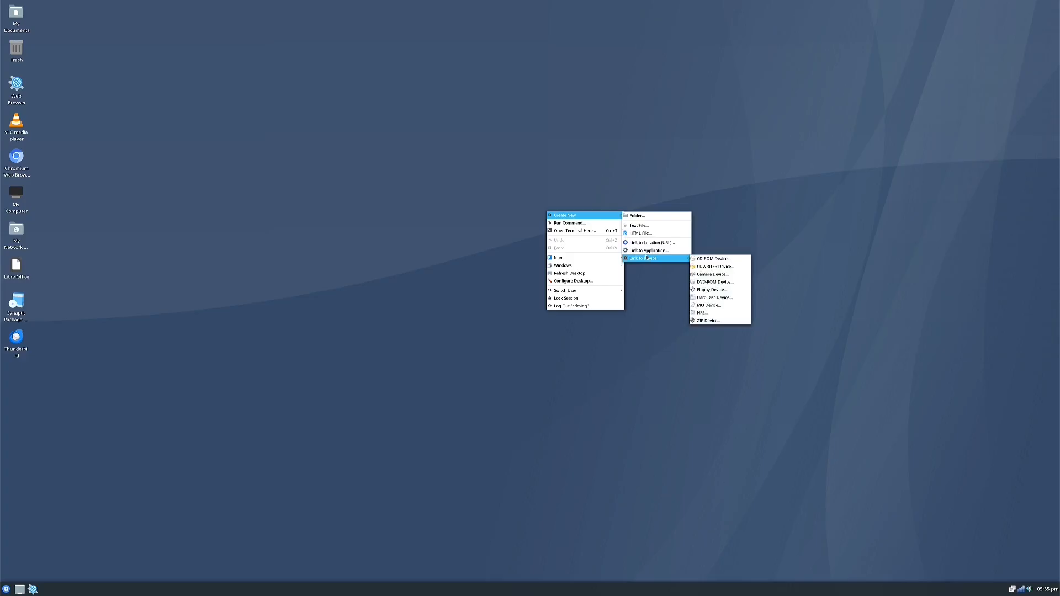
left_click(641, 196)
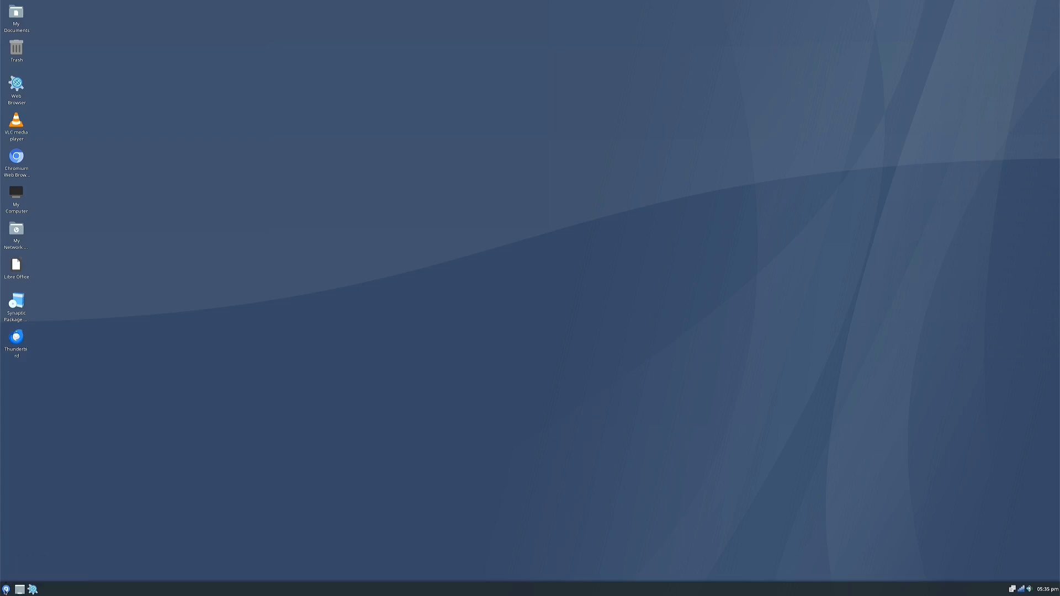
Download and install Look Switcher from the look and feel control panel through its setup wizard
left_click(5, 589)
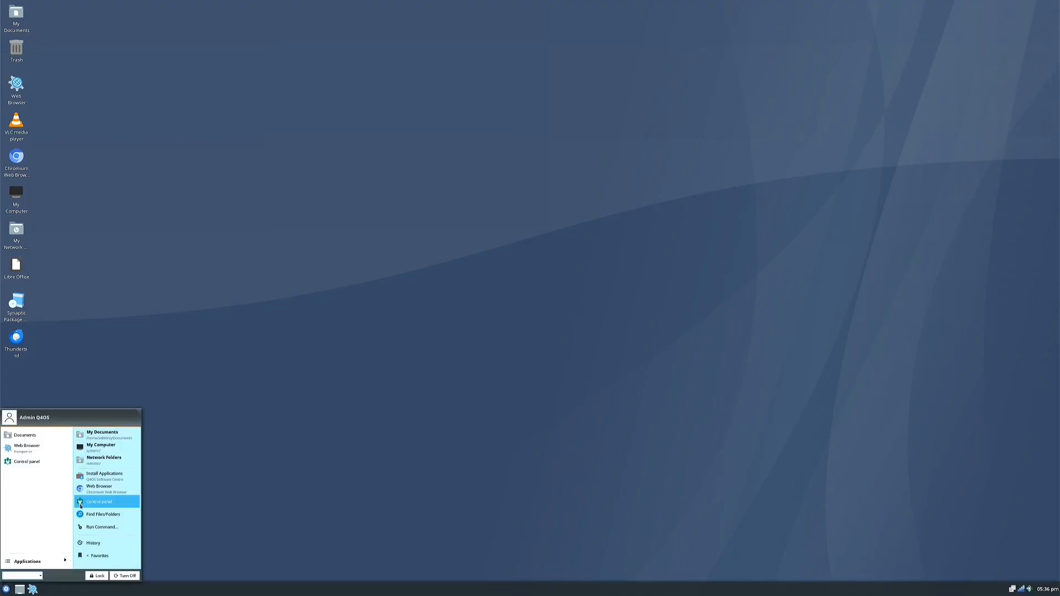
left_click(27, 462)
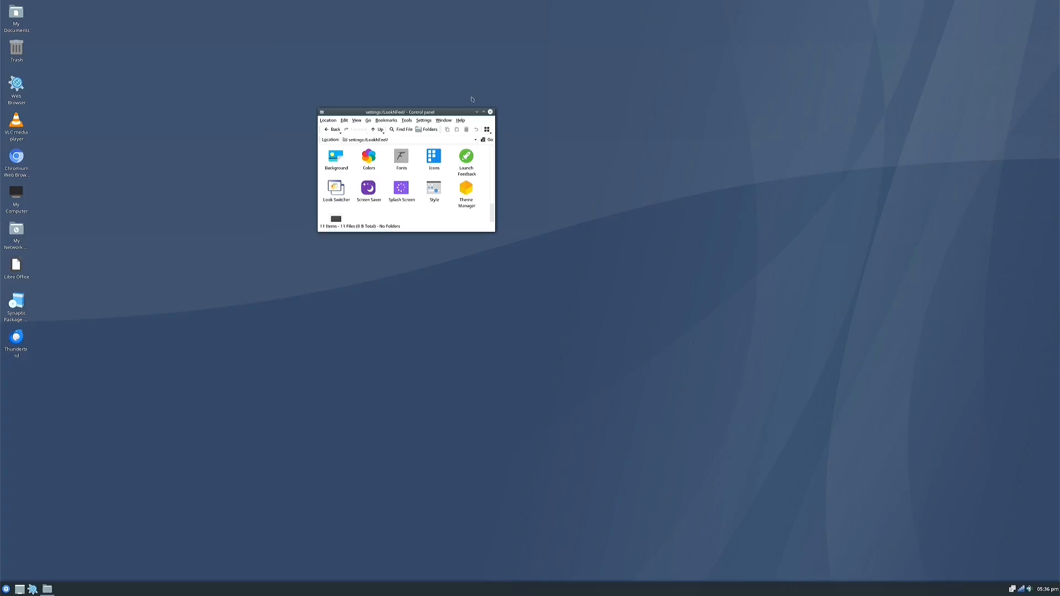
left_click(334, 187)
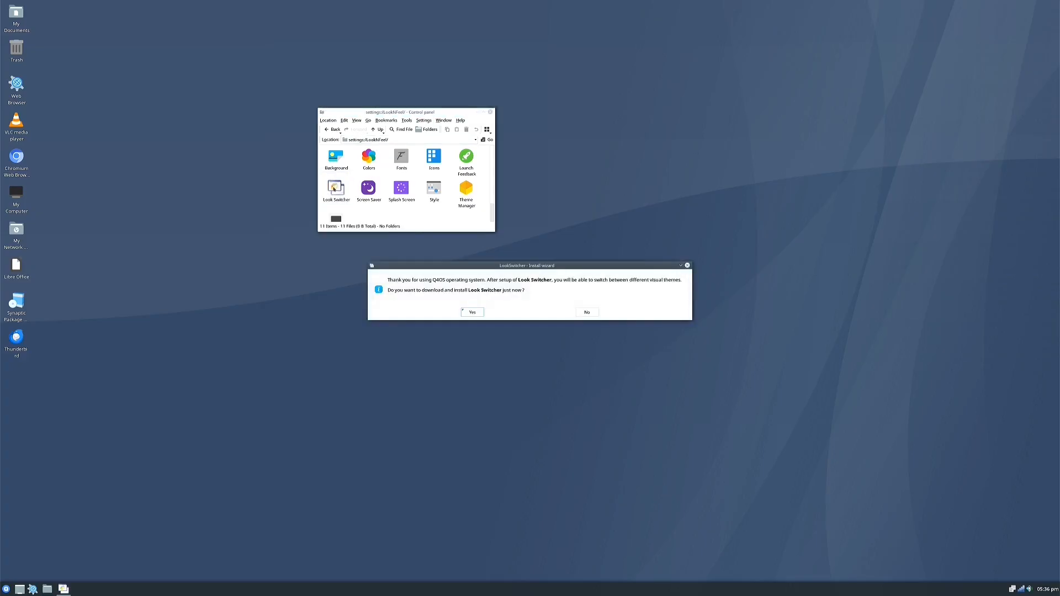
left_click(472, 312)
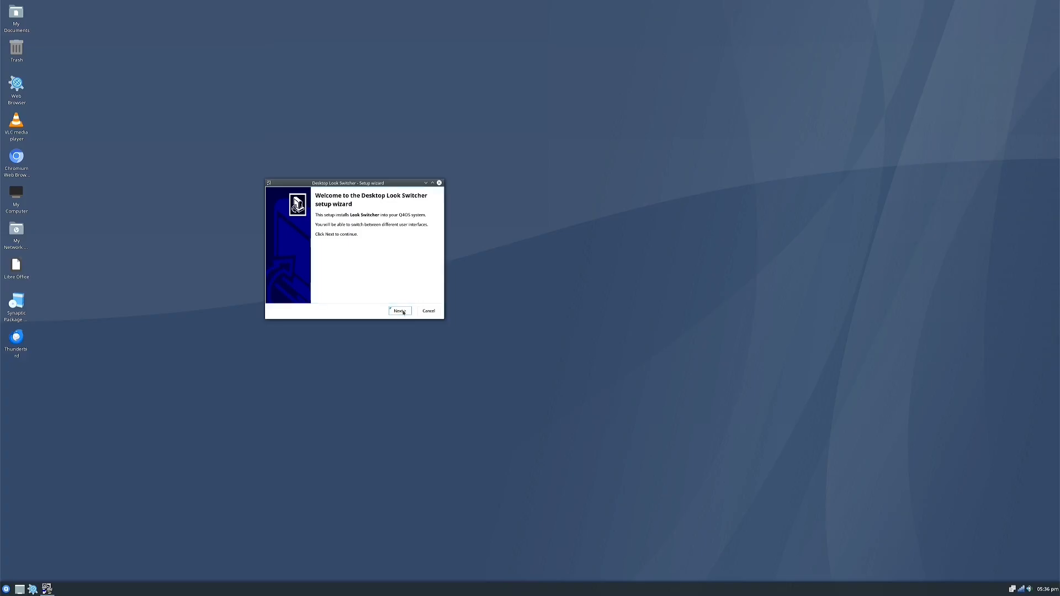
left_click(401, 311)
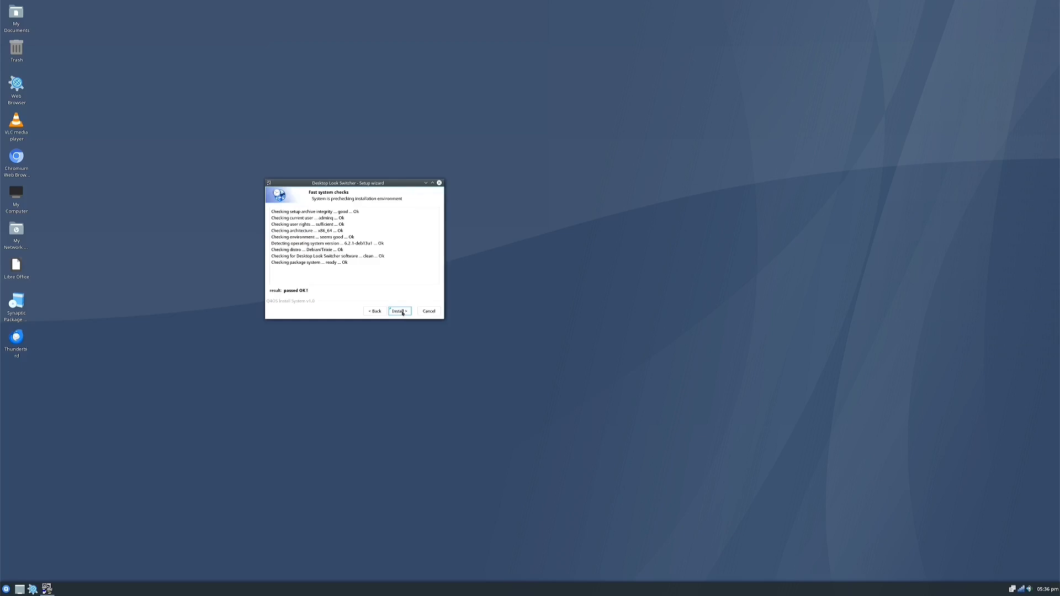
left_click(402, 312)
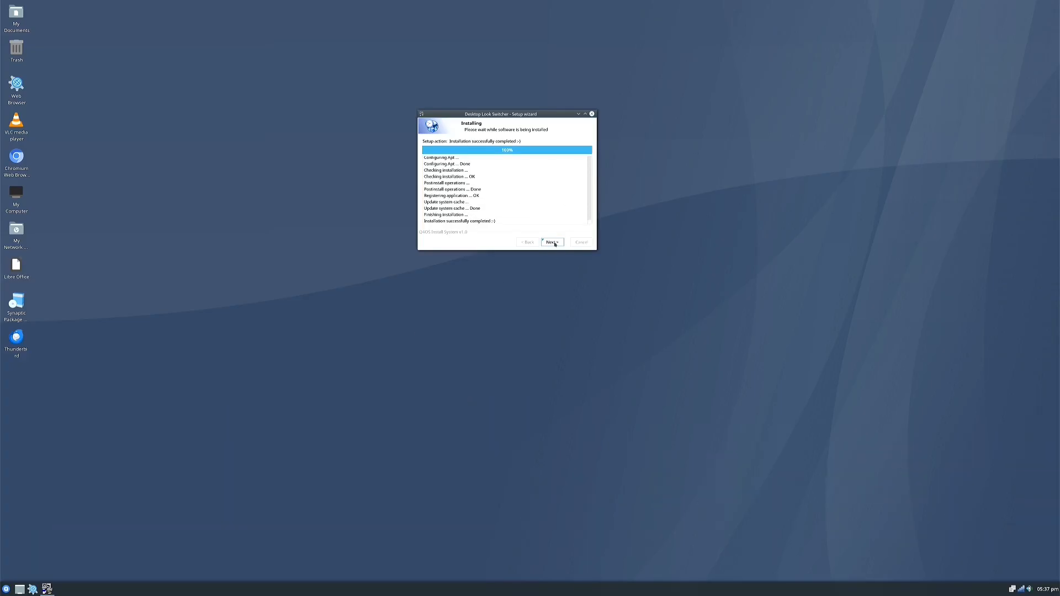
left_click(553, 243)
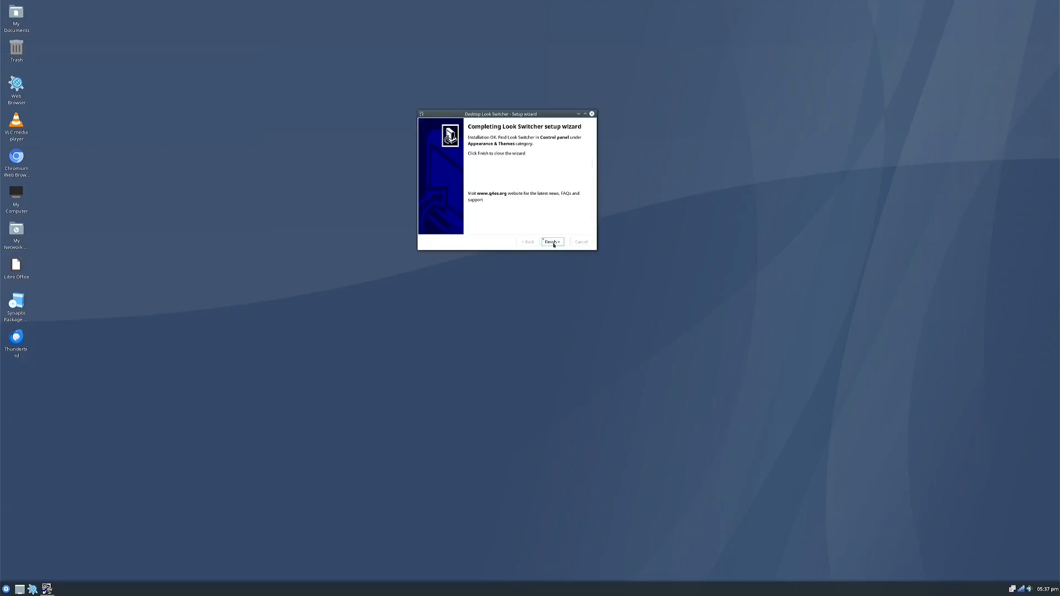
left_click(553, 242)
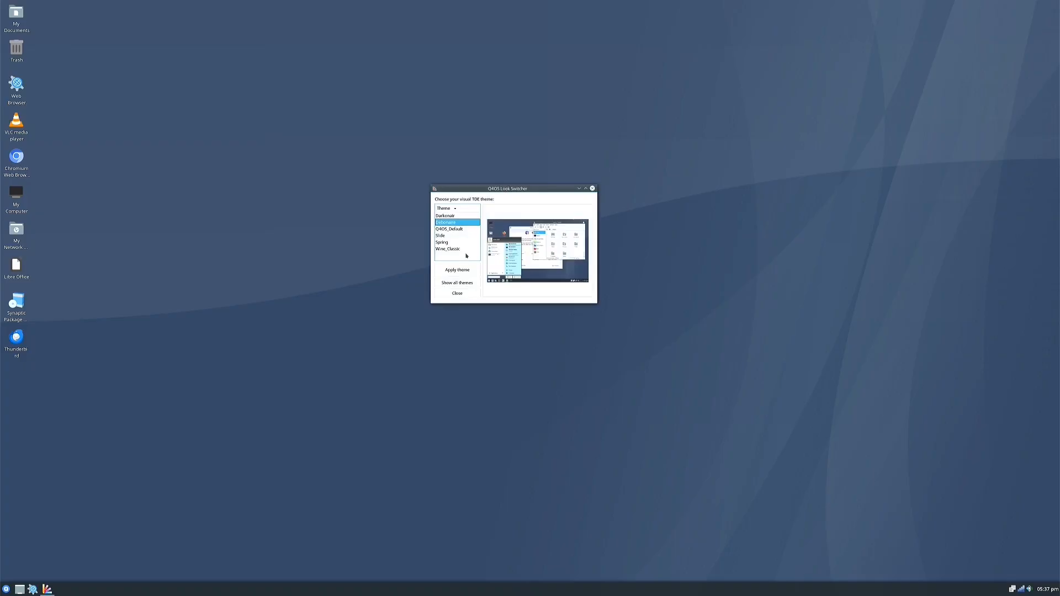
Select the Slide theme in Look Switcher and apply it
left_click(457, 230)
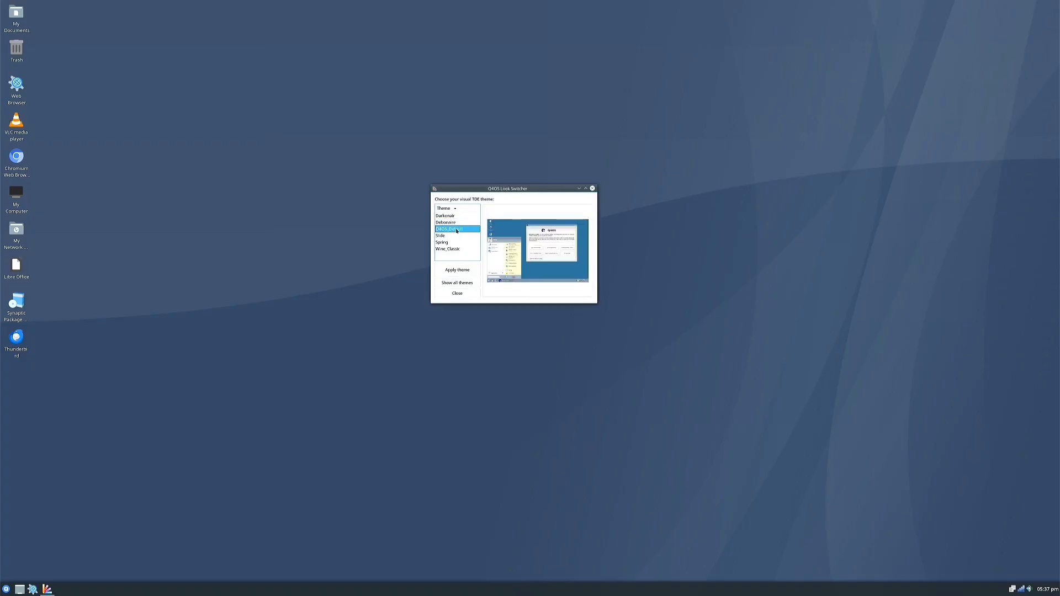
left_click(445, 236)
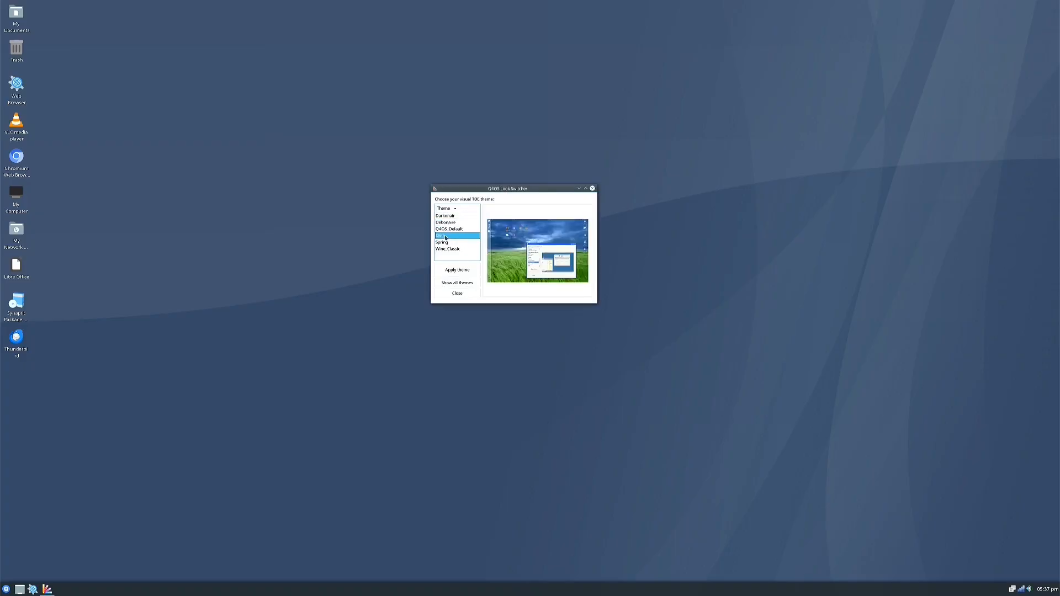
left_click(457, 270)
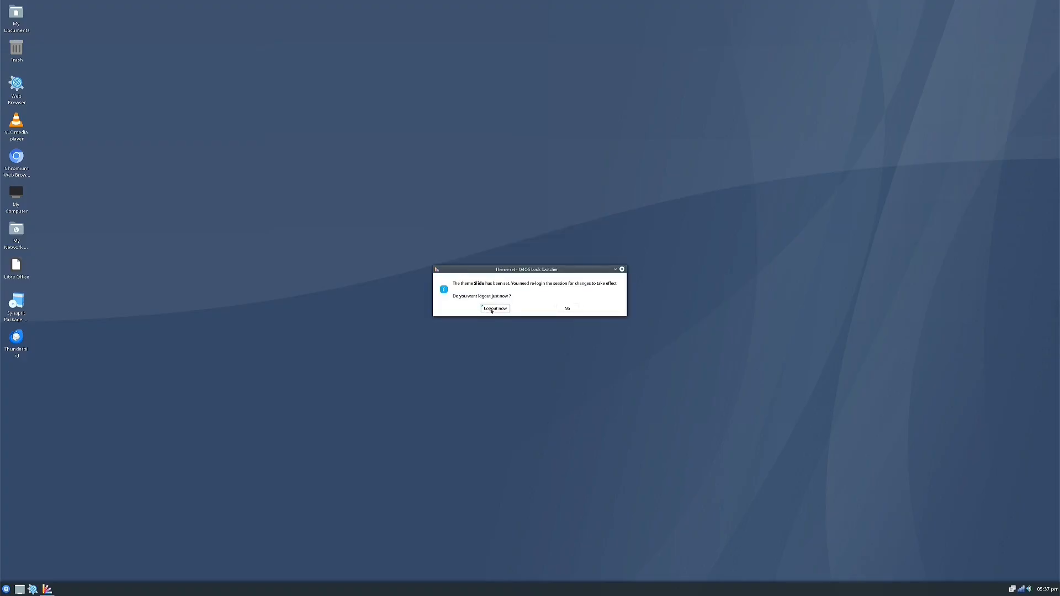
Confirm the Slide logout, move the desktop panel to the bottom-centre, and launch LibreOffice
left_click(491, 311)
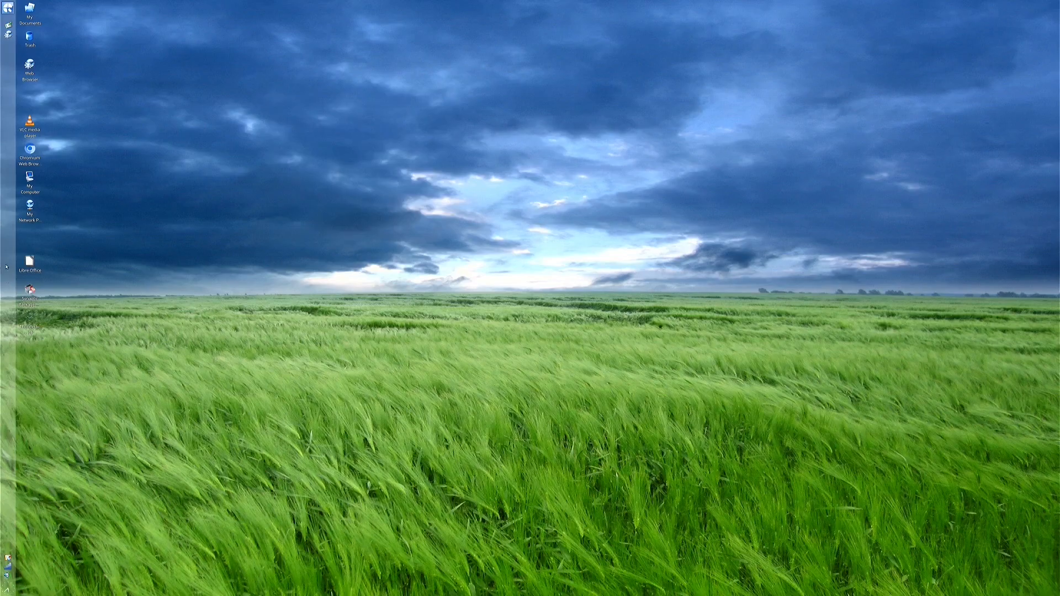
right_click(7, 266)
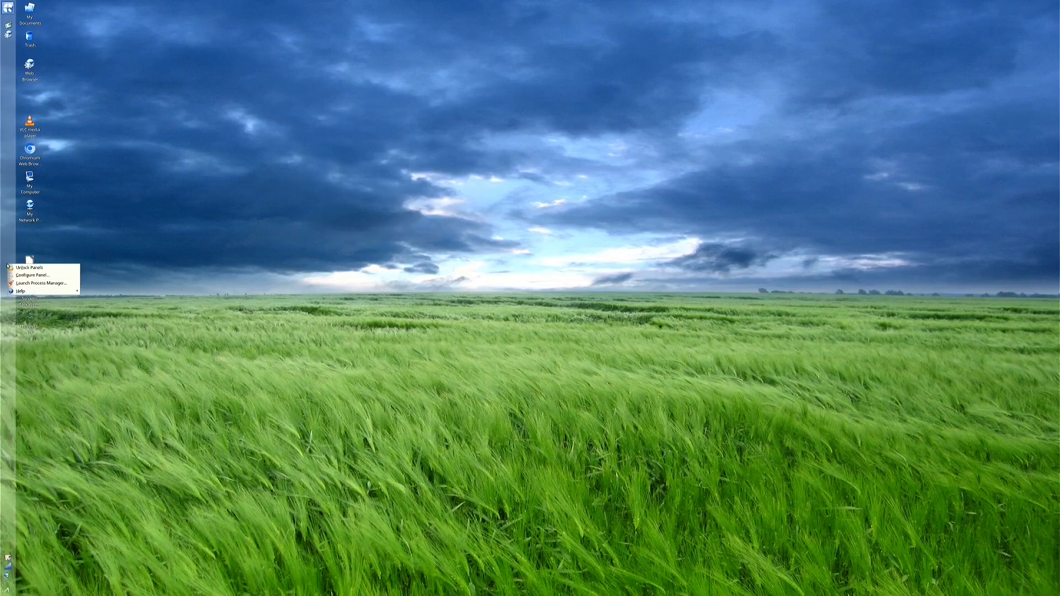
left_click(31, 275)
left_click(95, 283)
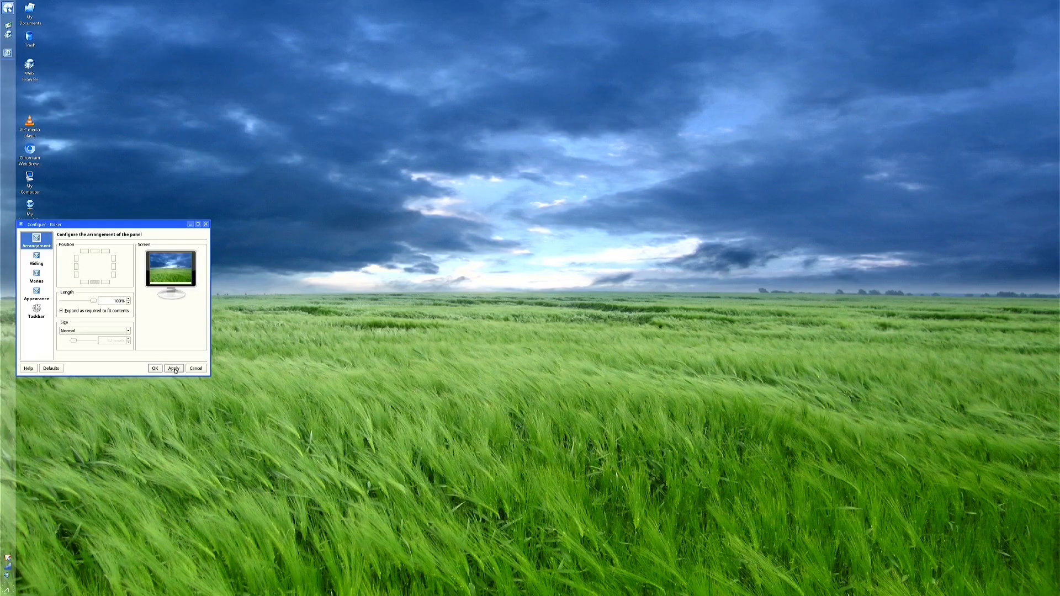
left_click(174, 368)
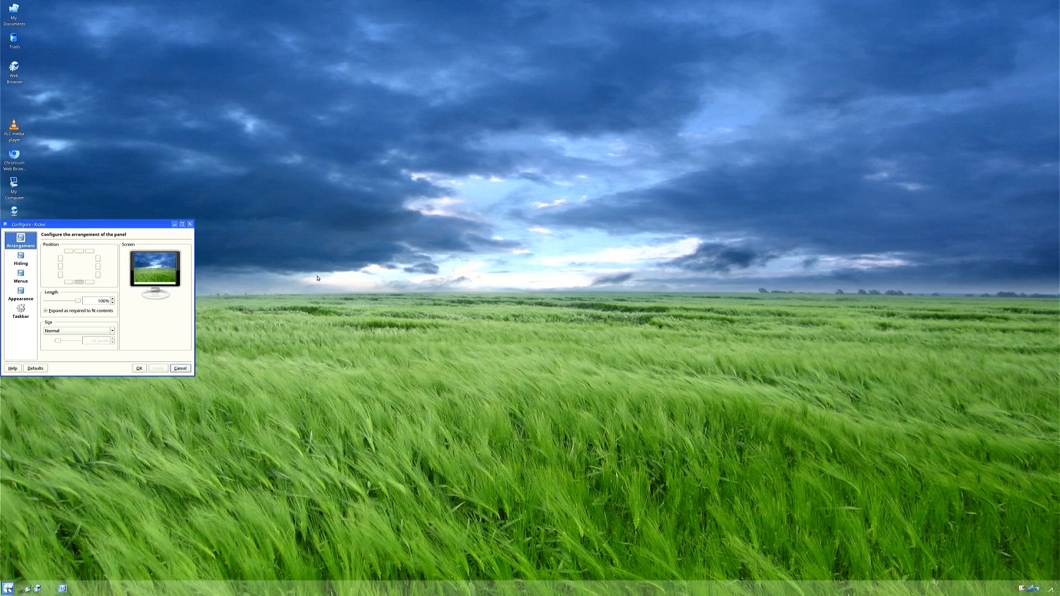
left_click(141, 370)
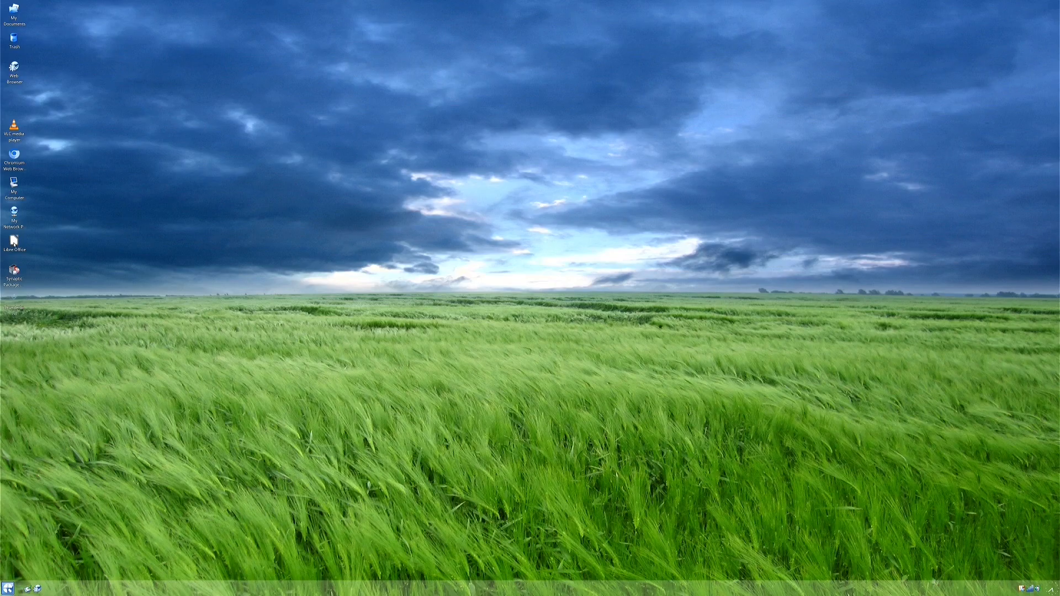
mouse_move(15, 241)
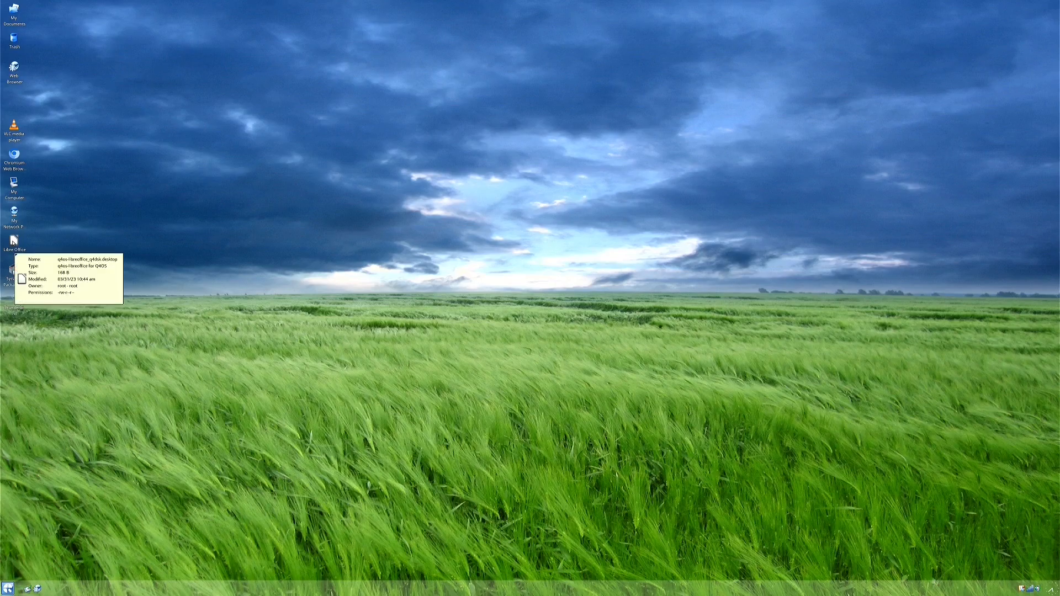
left_click(14, 242)
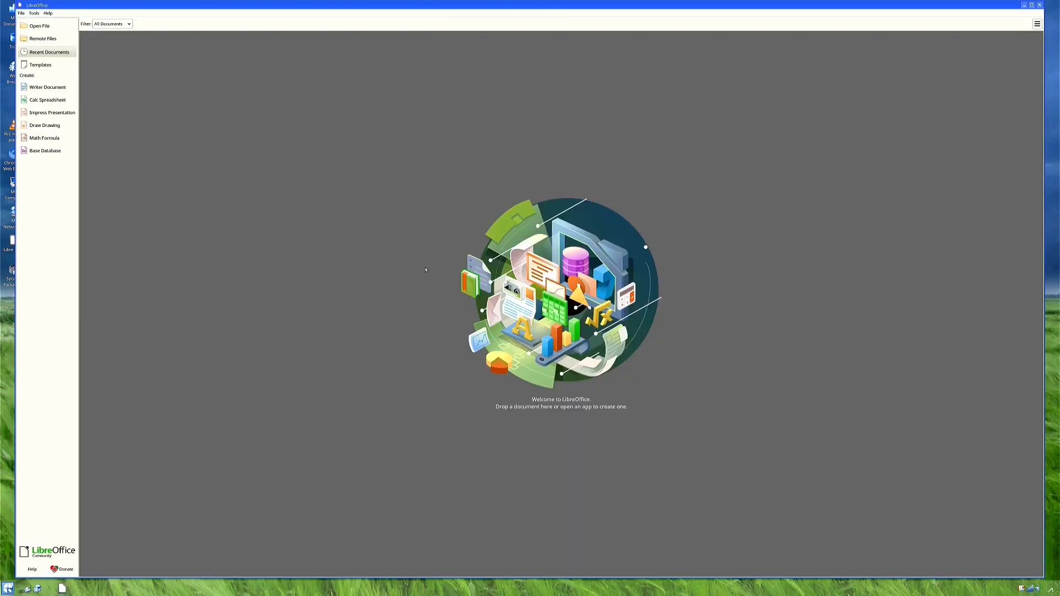
Create a new blank Writer document, close Writer, and open the application menu
left_click(52, 91)
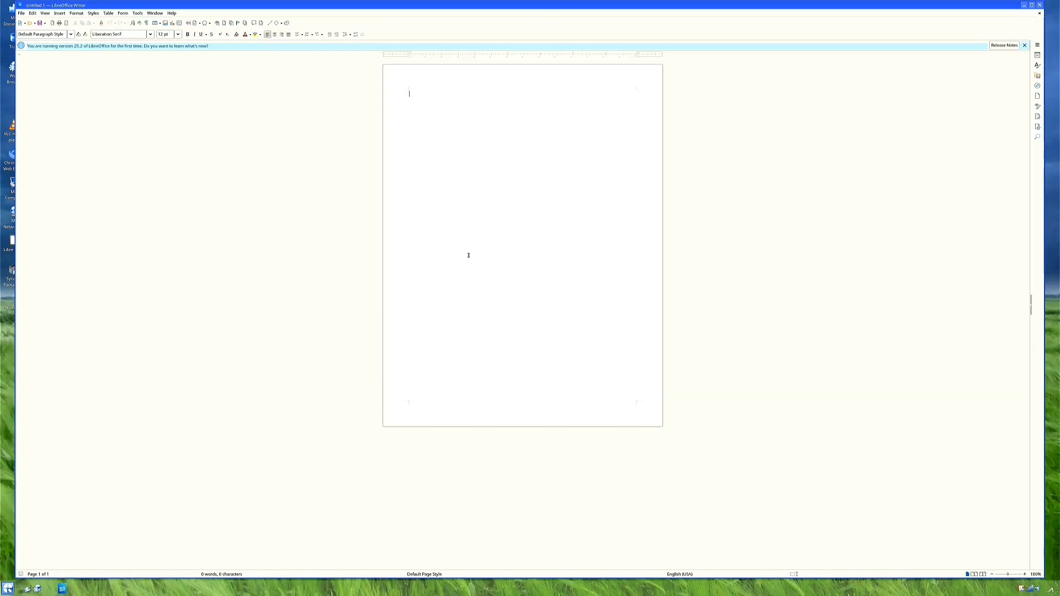
left_click(1039, 5)
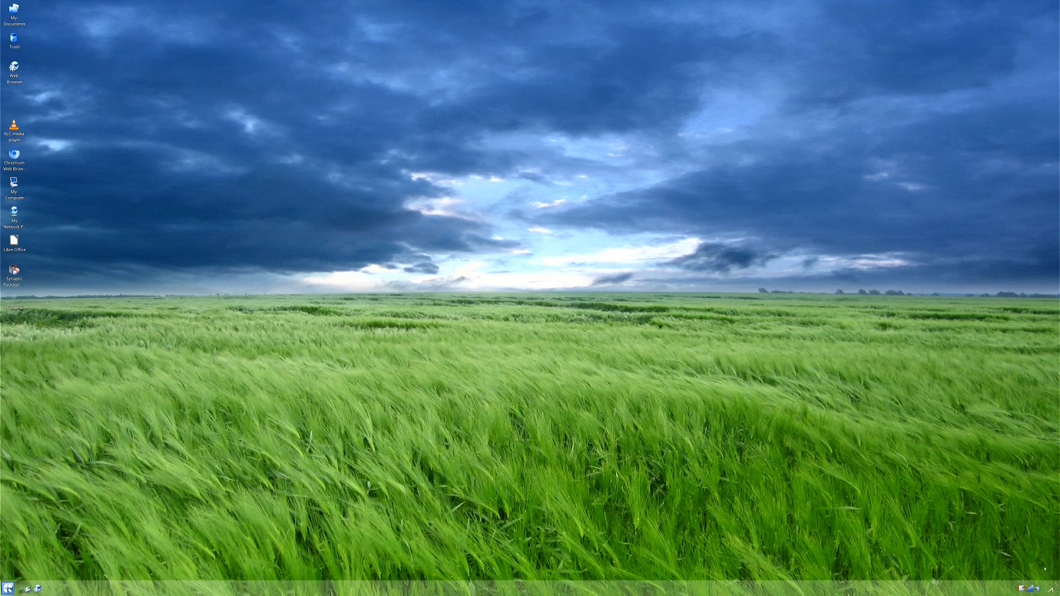
mouse_move(1032, 591)
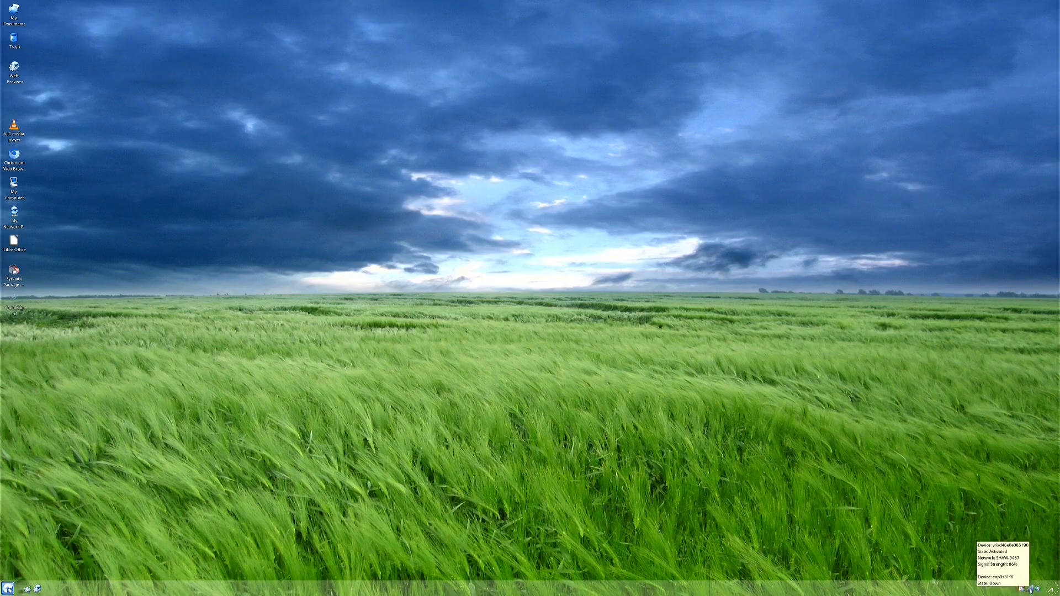
left_click(8, 588)
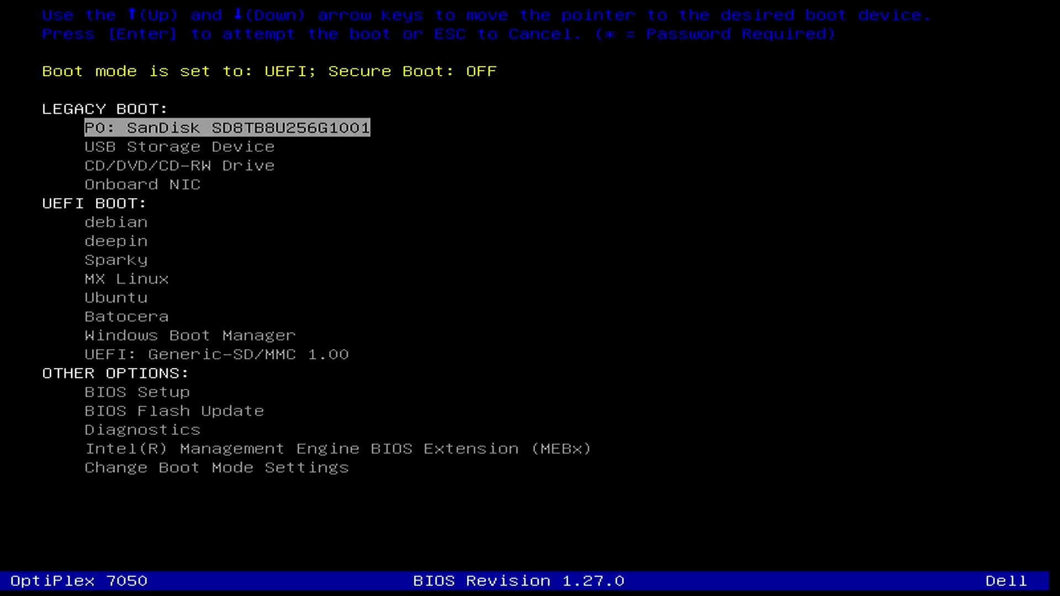
Boot from the USB Storage Device listed under Legacy Boot
key("Down")
key("Return")
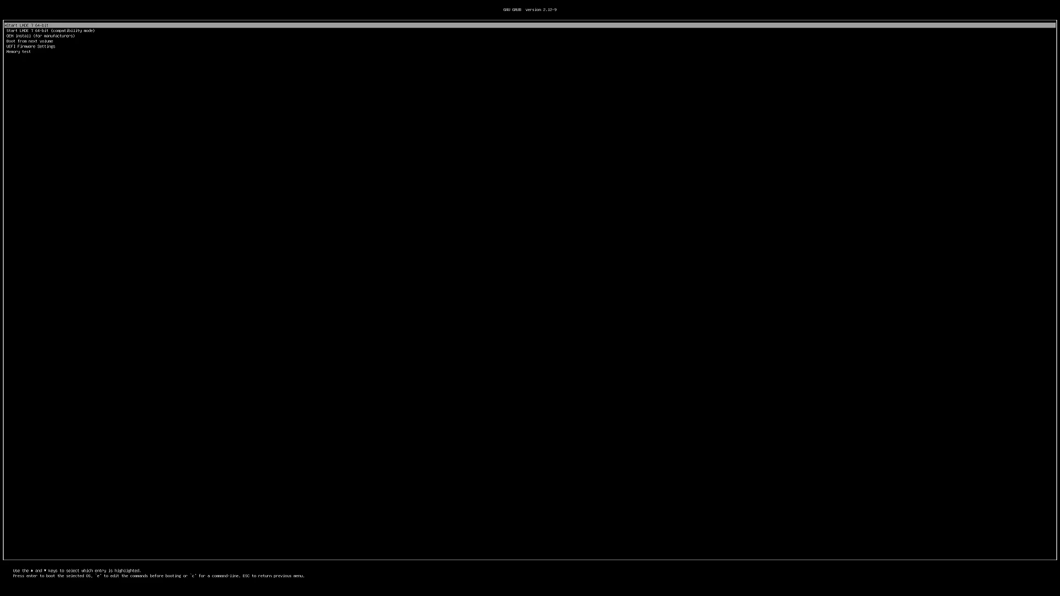
Select the standard Start LMDE 7 64-bit GRUB entry, not compatibility mode, and boot it
key("Down")
key("Up")
key("Return")
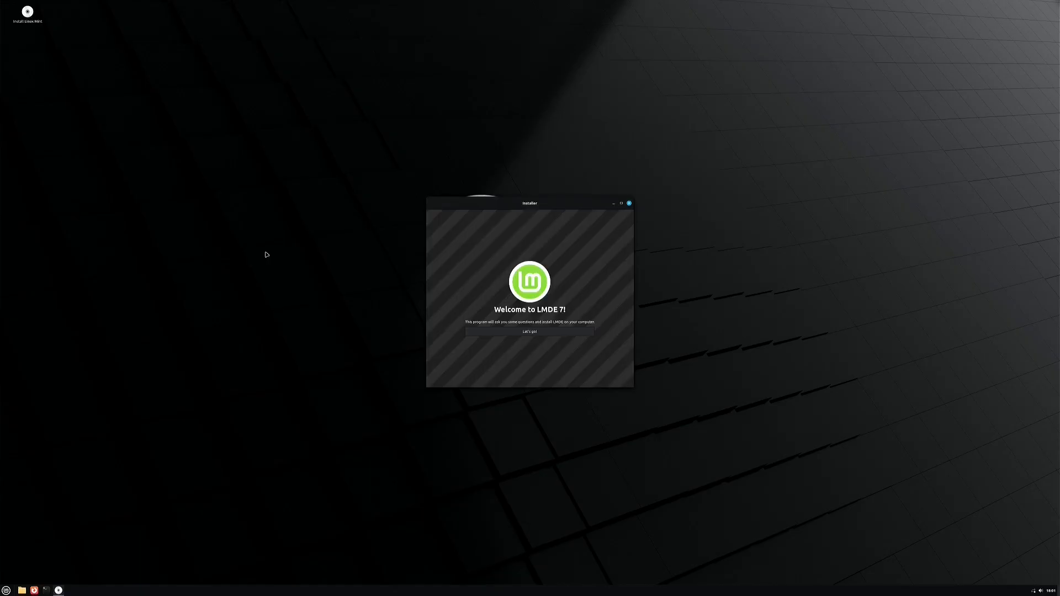
Begin the installer, keep English (United States), choose Edmonton as the timezone, and keep the English (US) keyboard
left_click(530, 332)
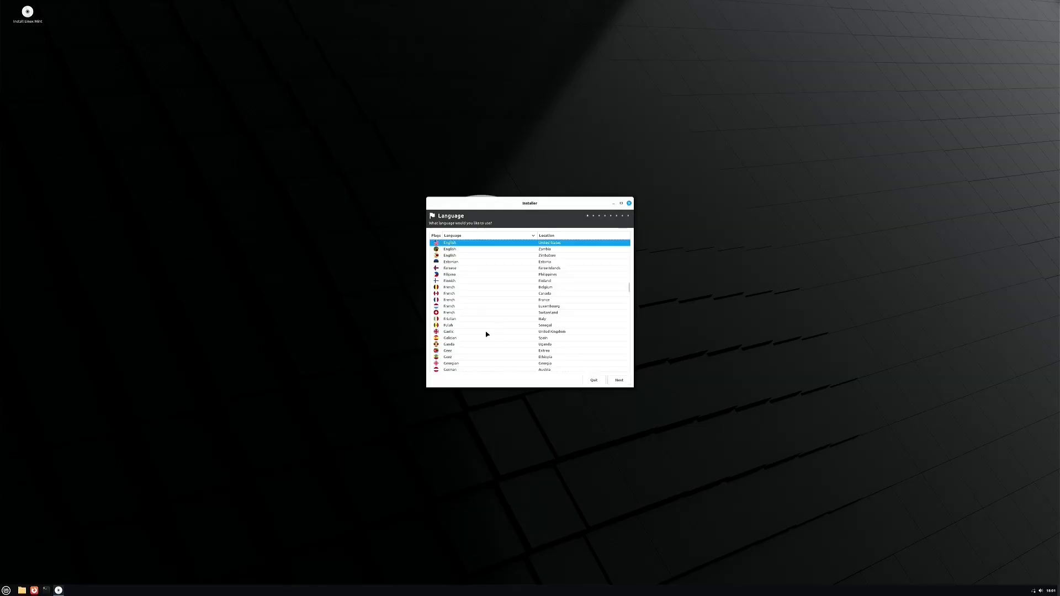
left_click(619, 380)
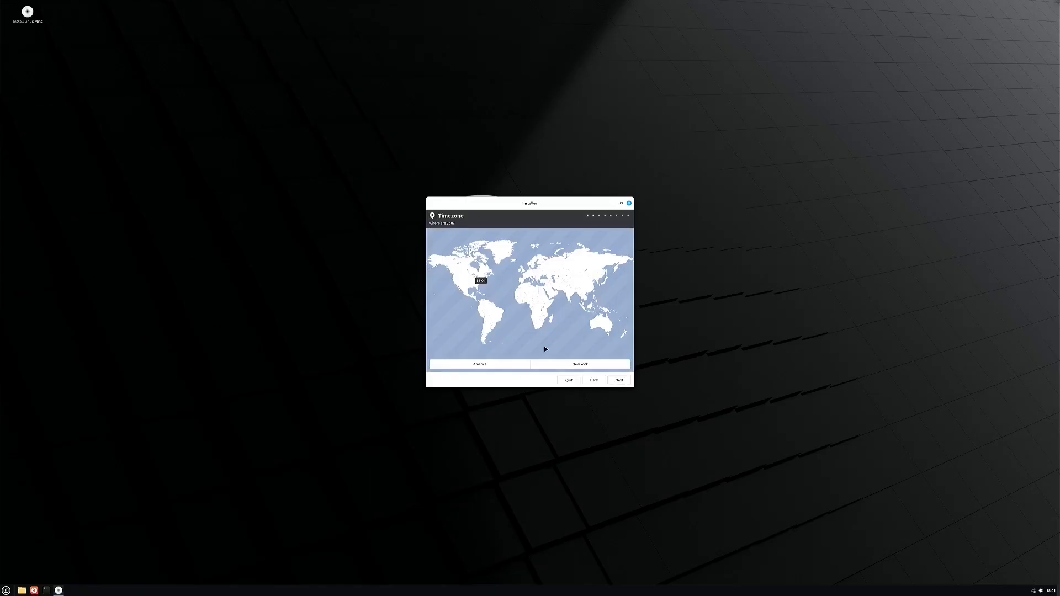
left_click(575, 365)
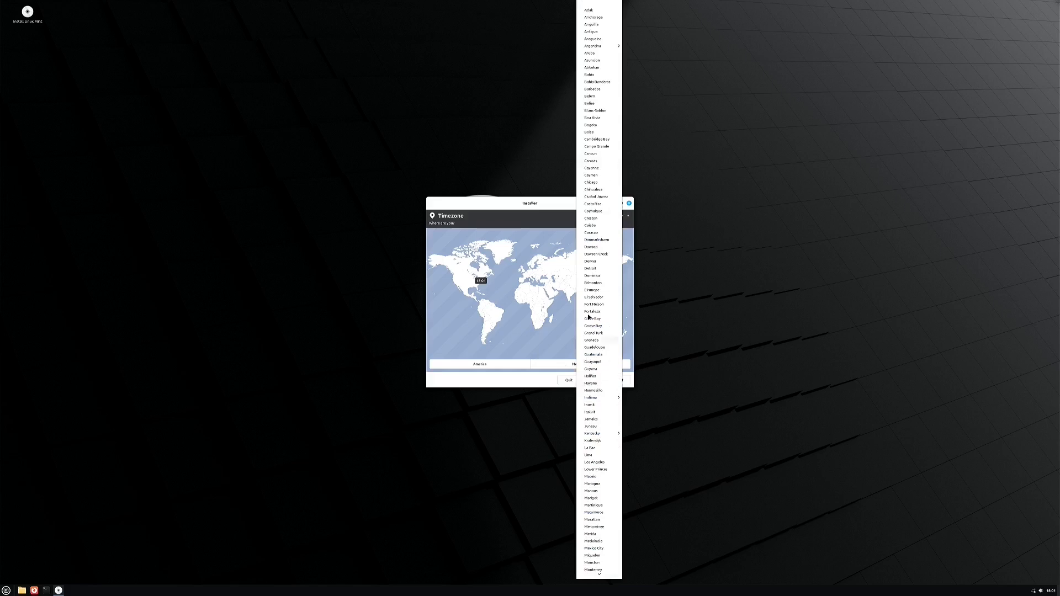
left_click(595, 283)
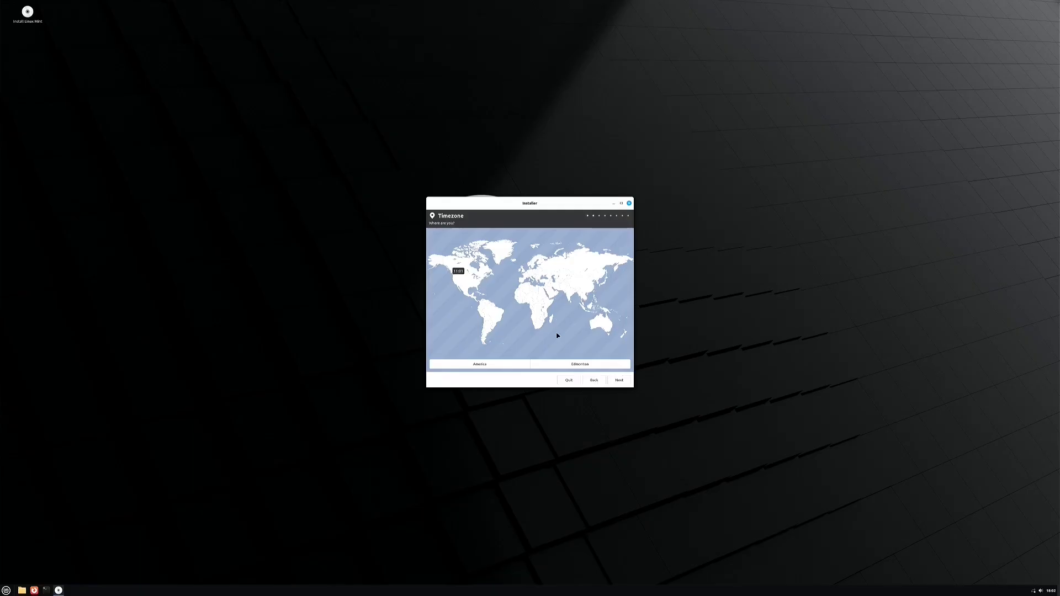
left_click(621, 381)
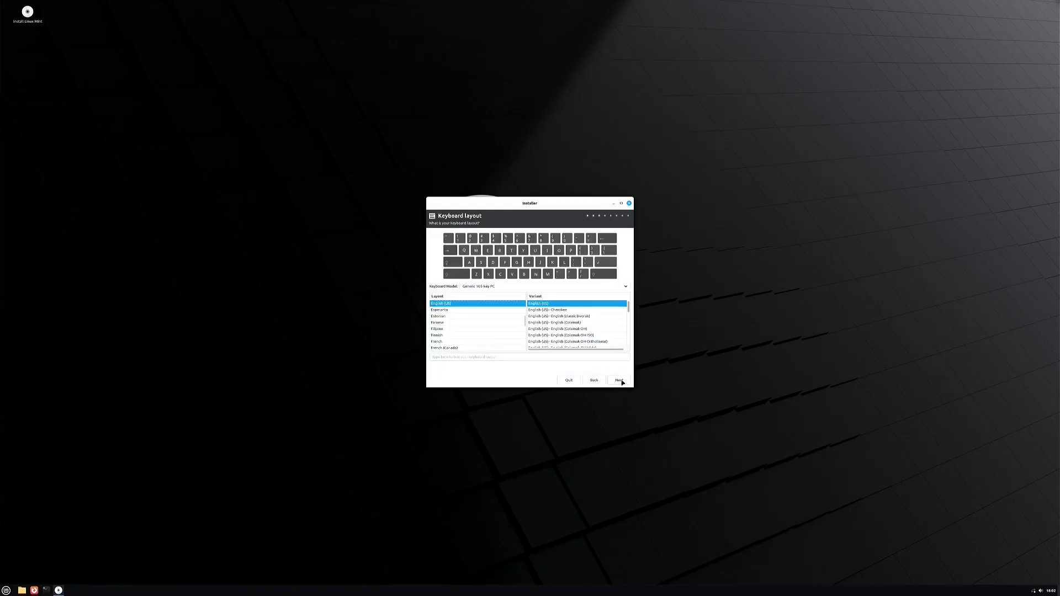
left_click(621, 381)
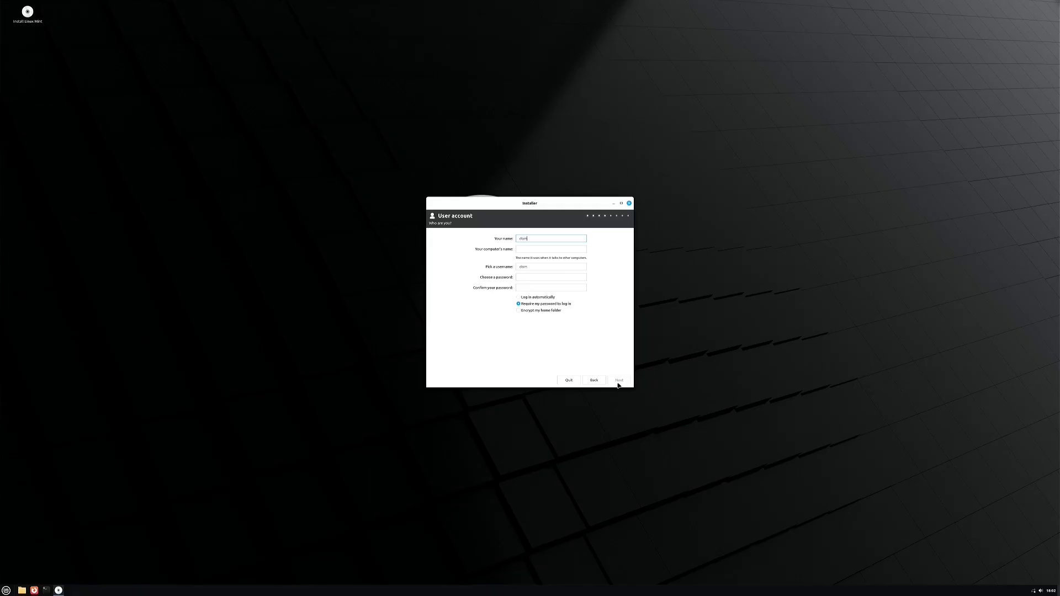
Enter computer name 'test' and the account password twice, then move to Installation Type
key("Tab")
type("test")
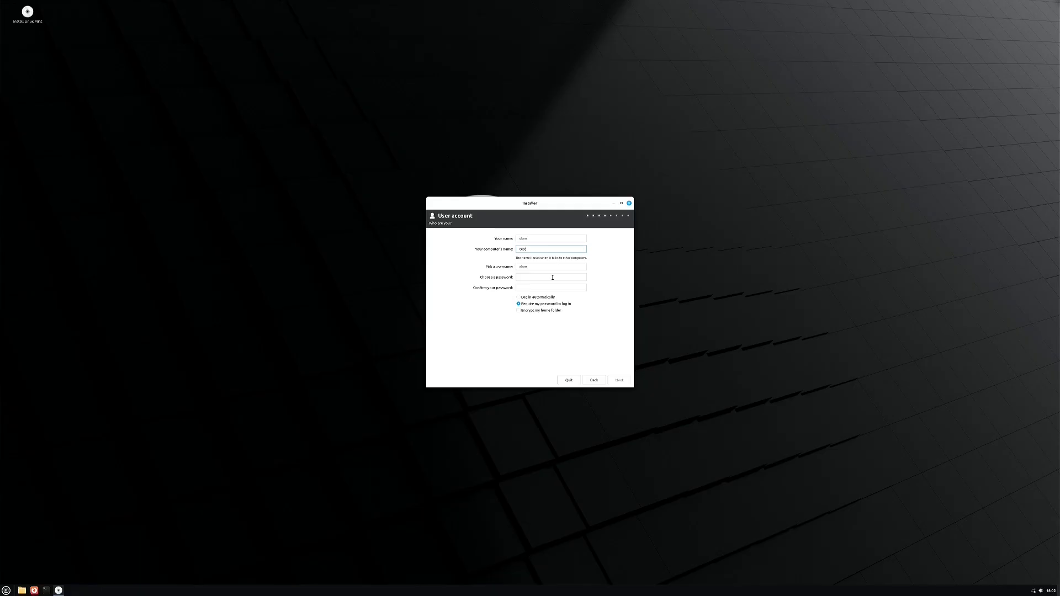
left_click(552, 277)
left_click(536, 286)
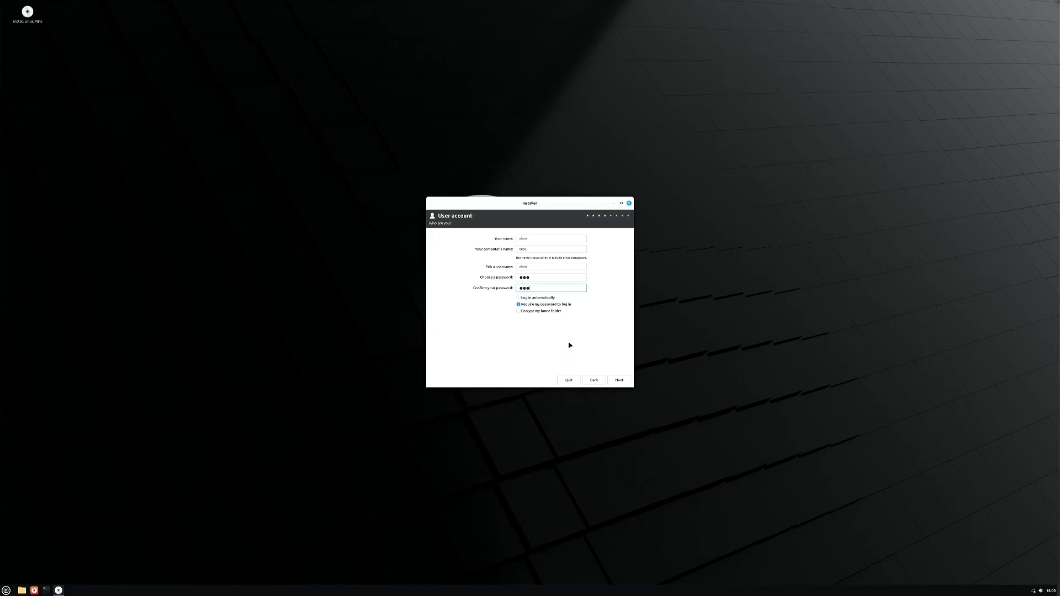
left_click(619, 380)
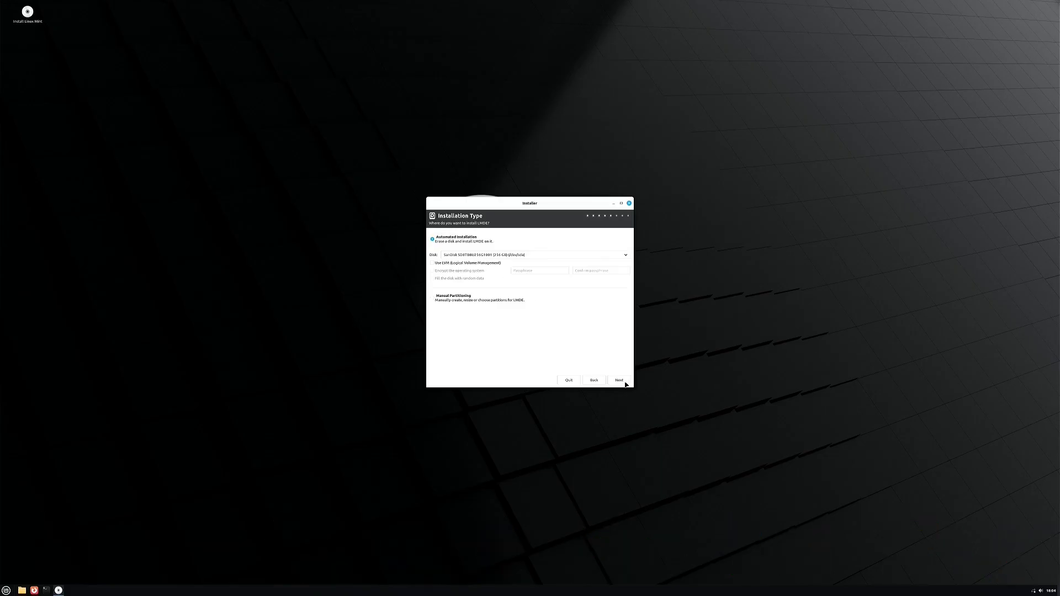
Run the automated install on the SanDisk drive, confirm erasing it, and restart when finished
left_click(619, 381)
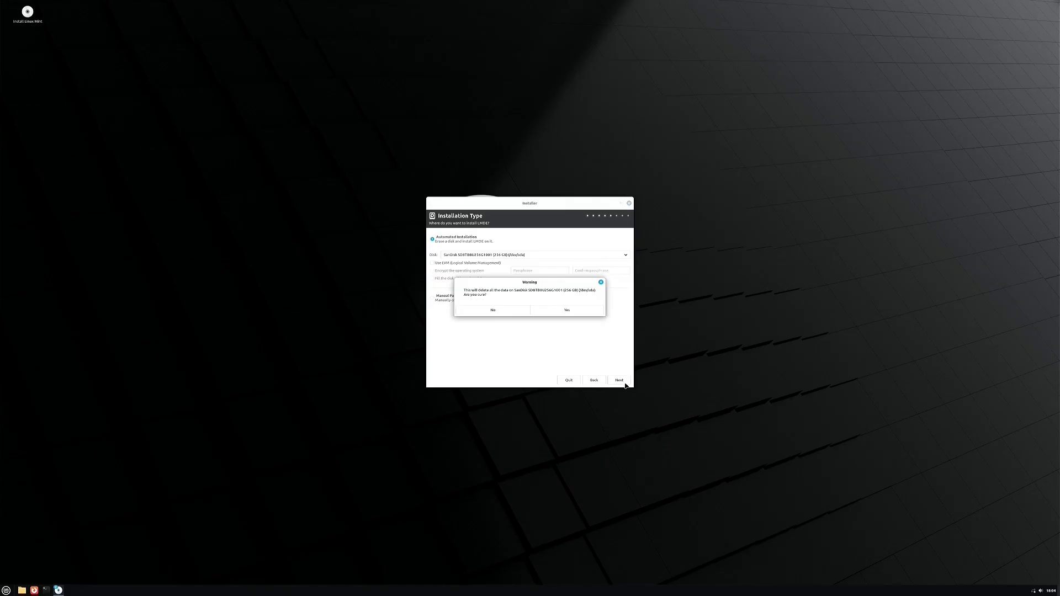
left_click(563, 309)
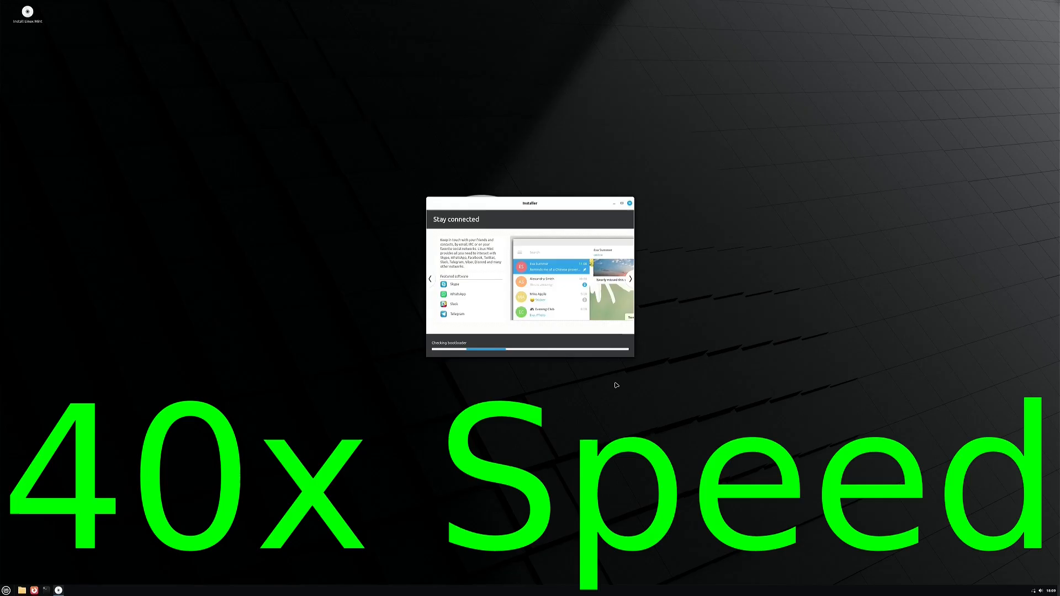
left_click(564, 311)
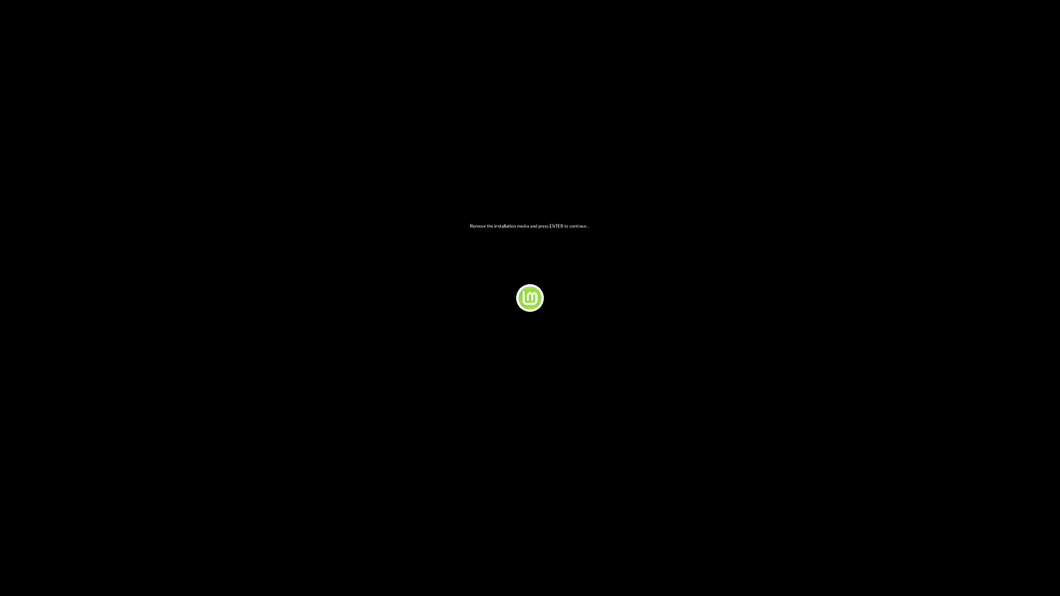
Reboot without the install media, log in, and scroll the Welcome screen's First Steps list
key("Return")
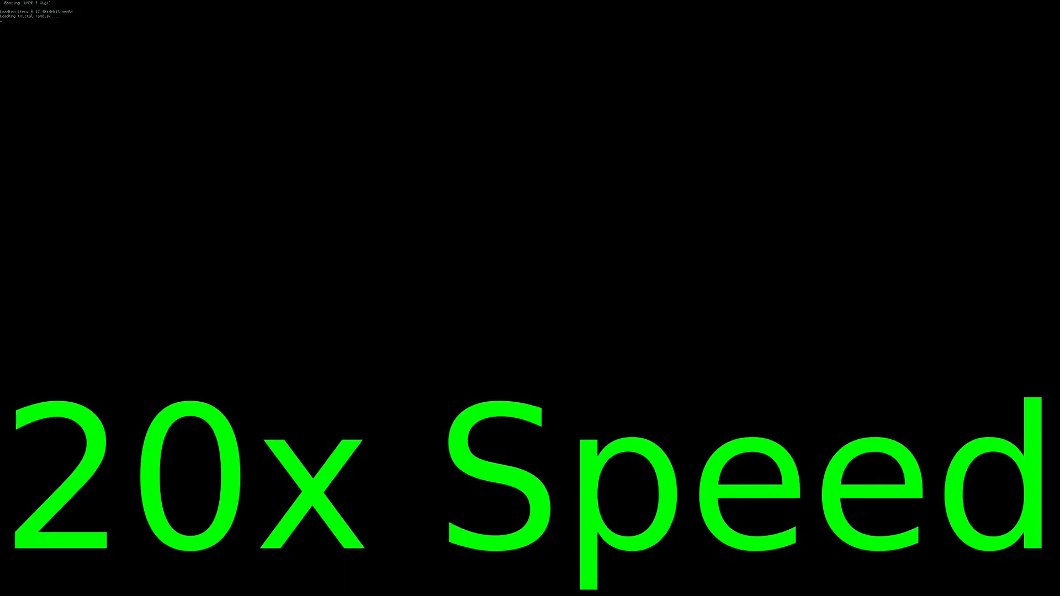
key("Return")
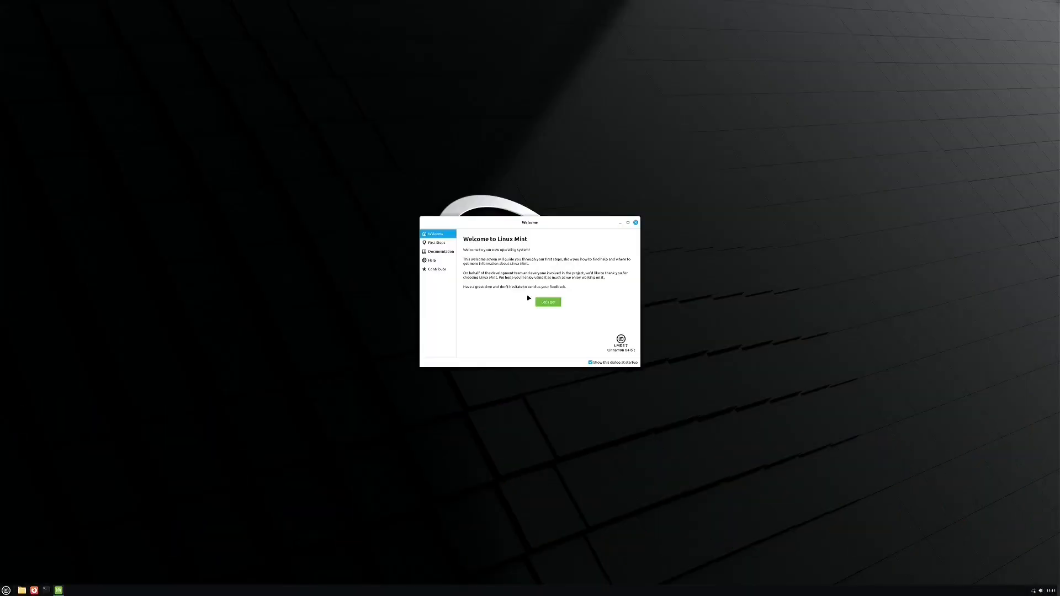
left_click(549, 302)
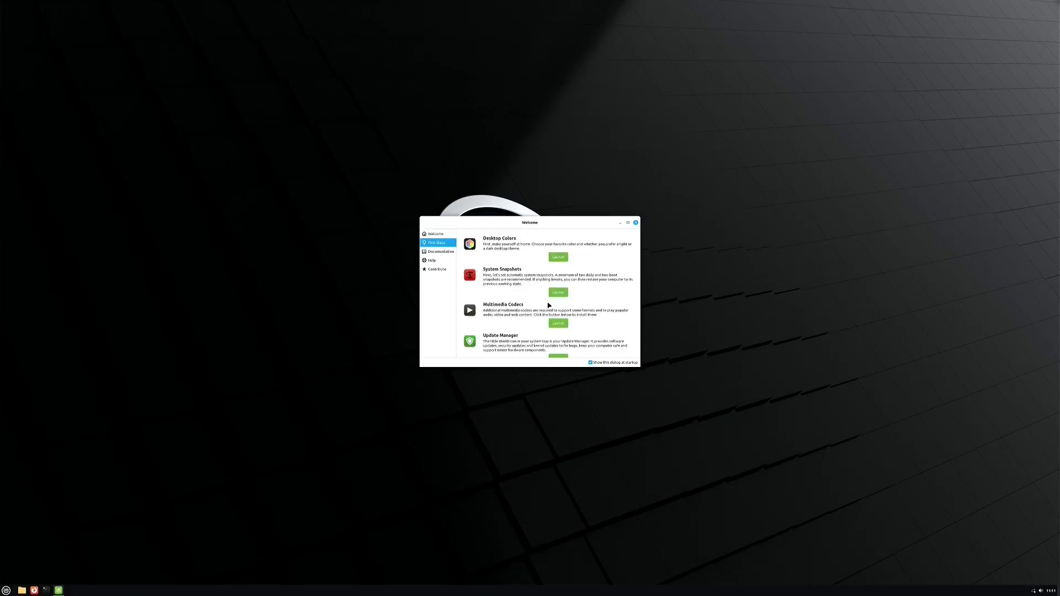
scroll(592, 264, "down", 4)
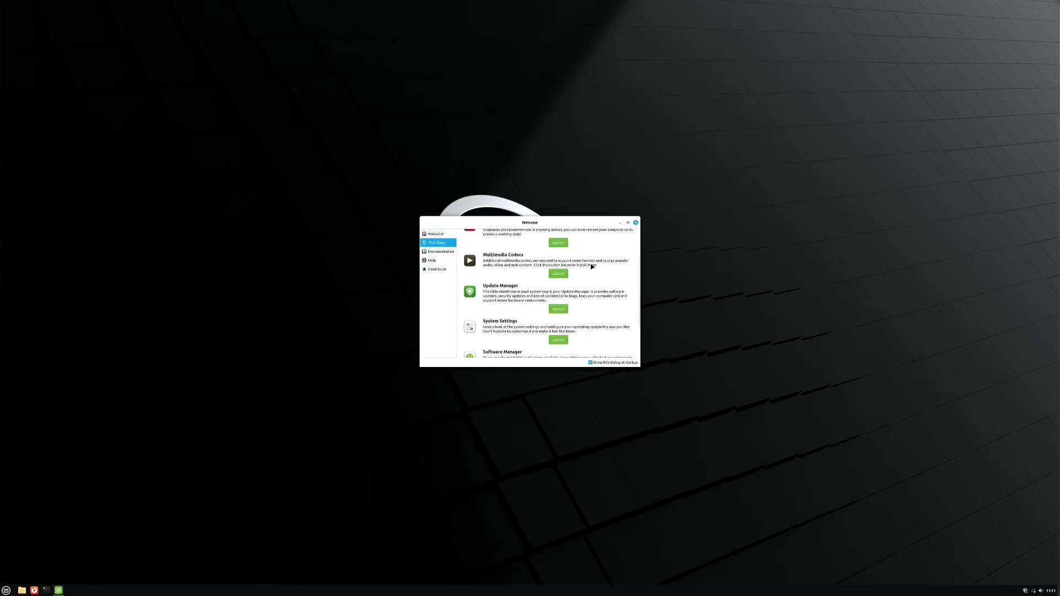
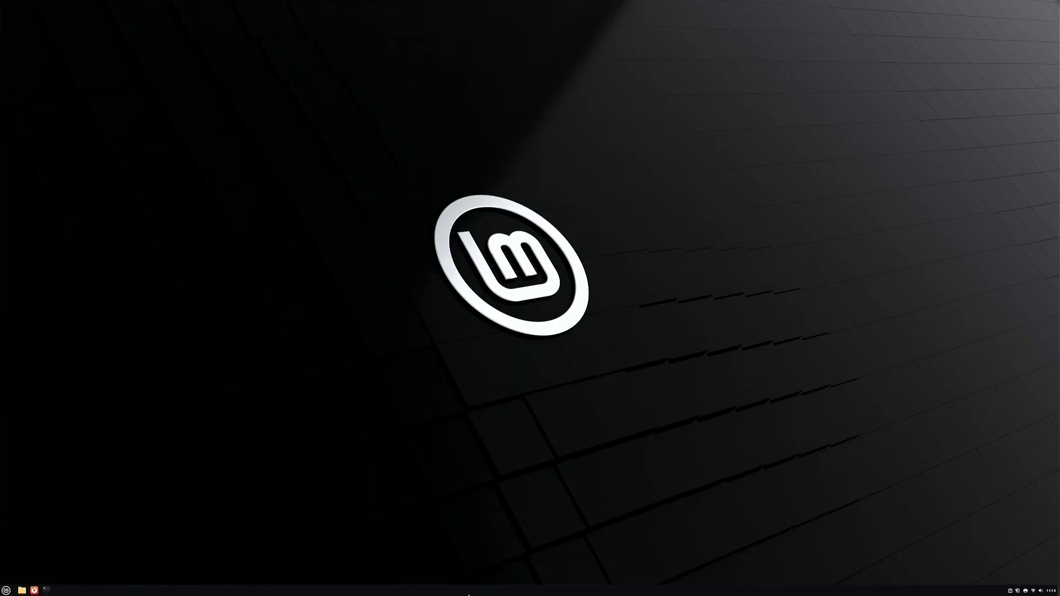
right_click(526, 304)
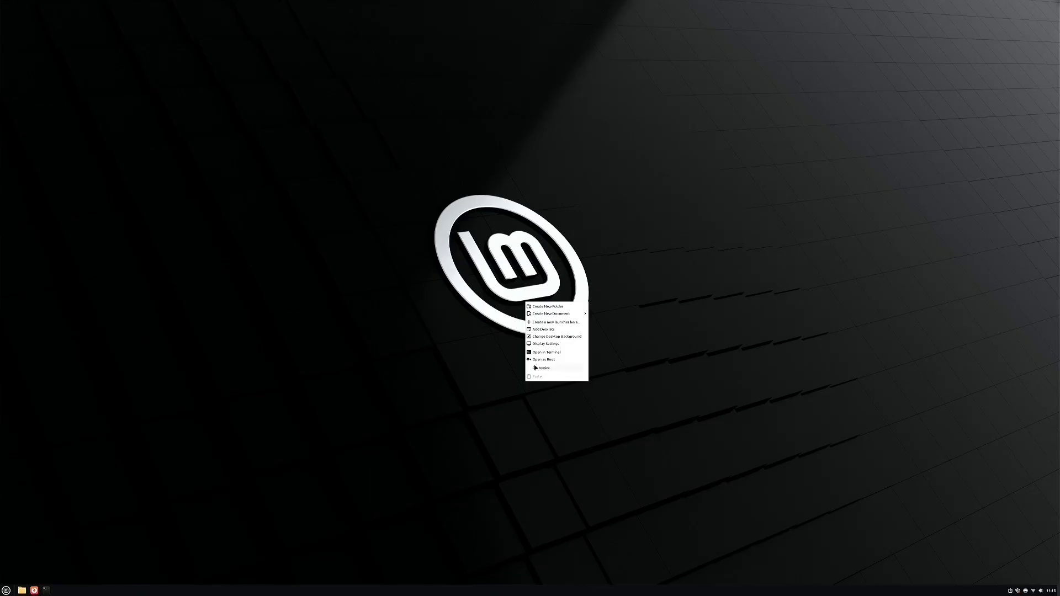
left_click(546, 343)
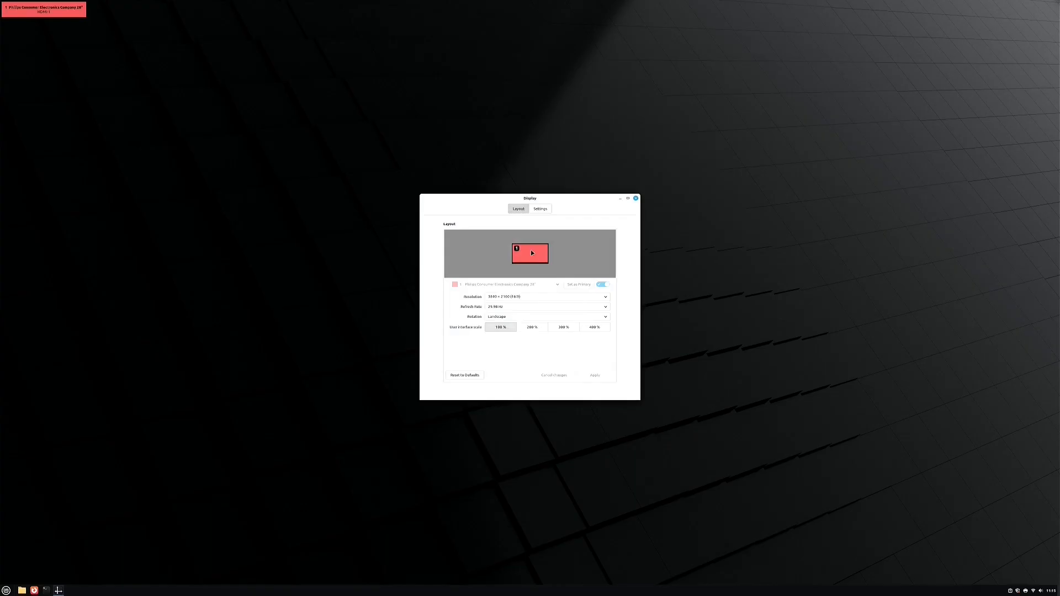
left_click(531, 328)
left_click(563, 329)
left_click(592, 374)
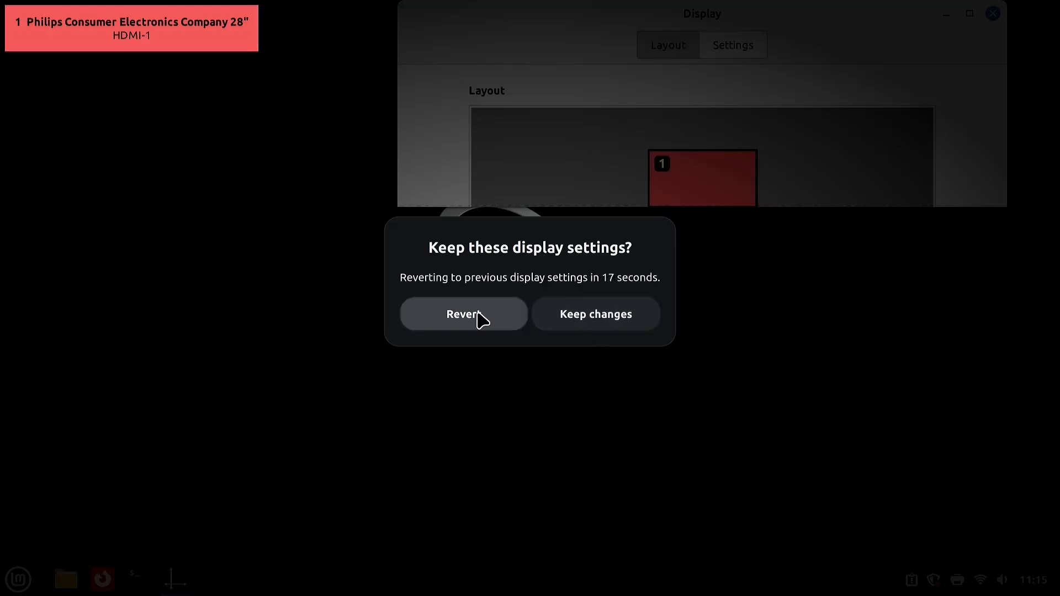
left_click(472, 315)
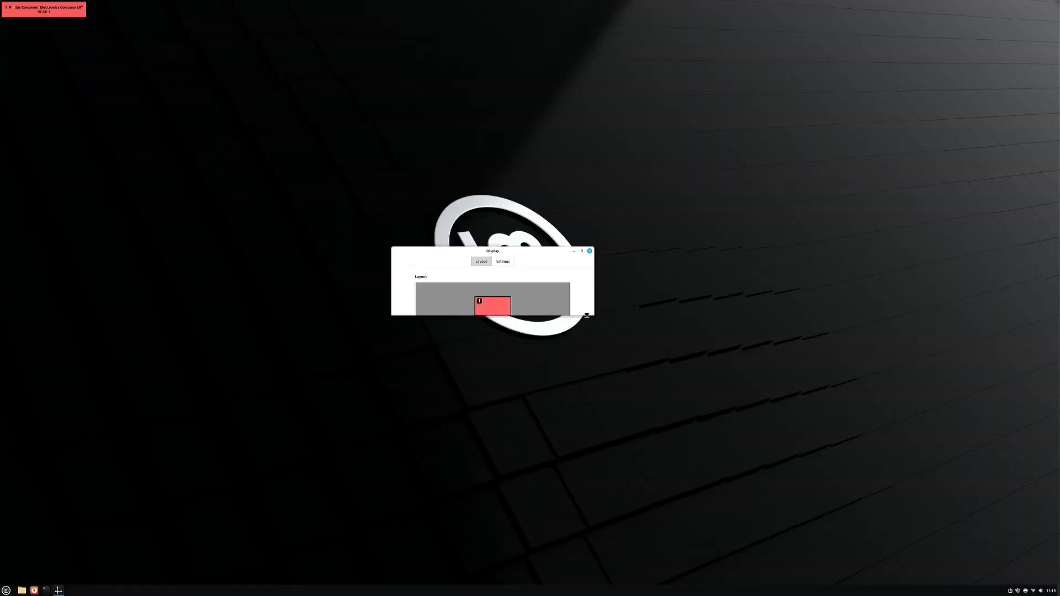
left_click_drag(589, 331, 596, 432)
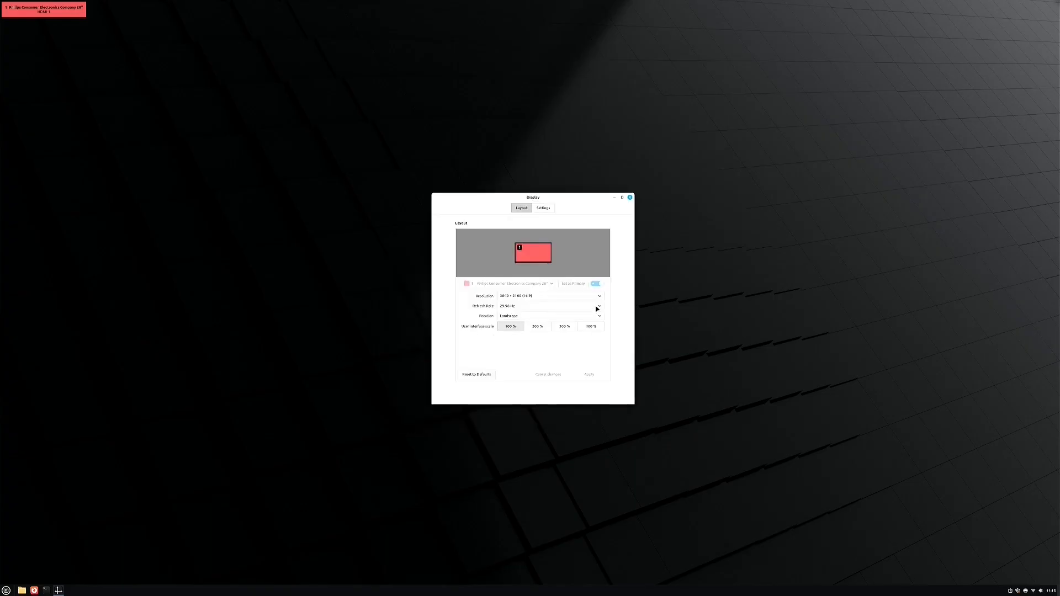
left_click(598, 306)
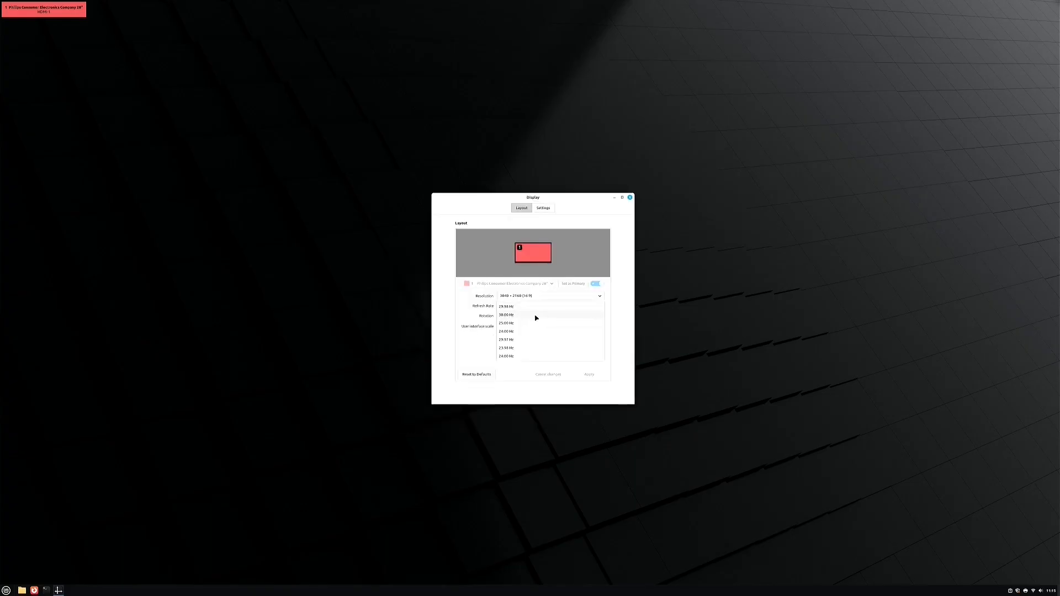
left_click(630, 199)
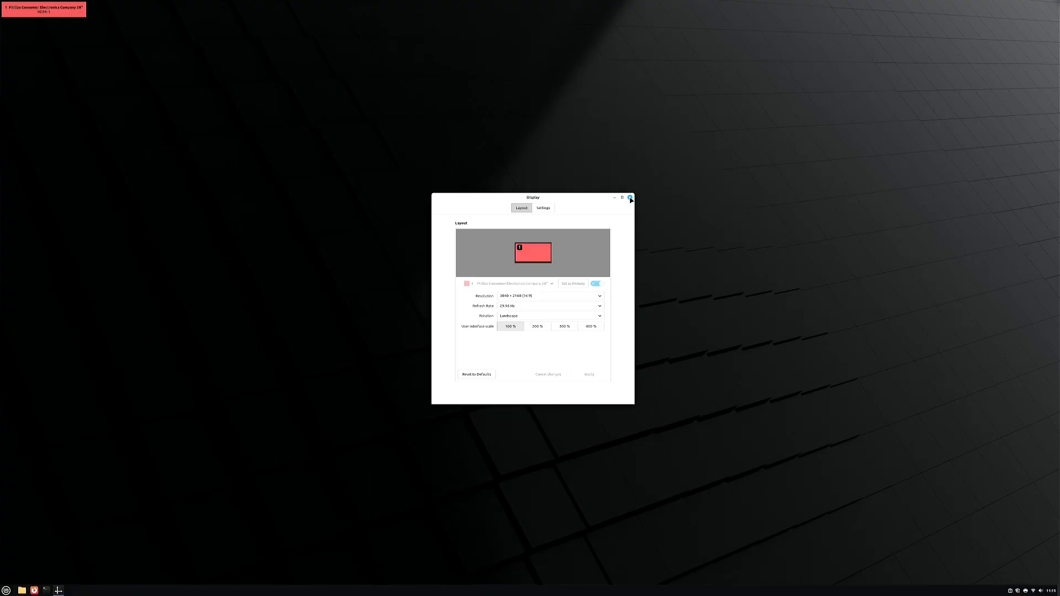
left_click(630, 199)
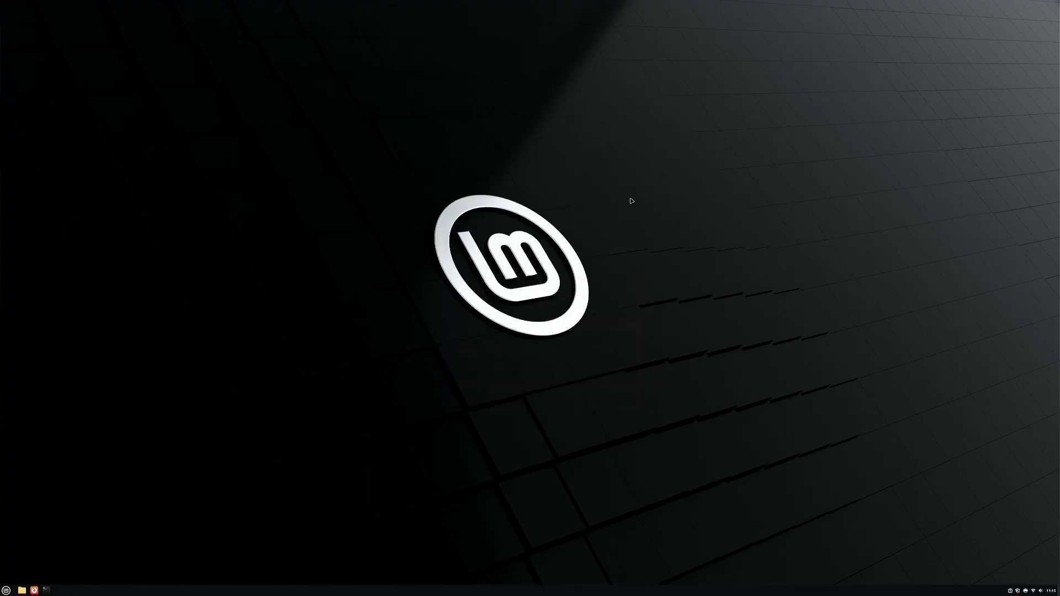
Bring up the desktop context menu and dismiss it without creating anything
right_click(513, 231)
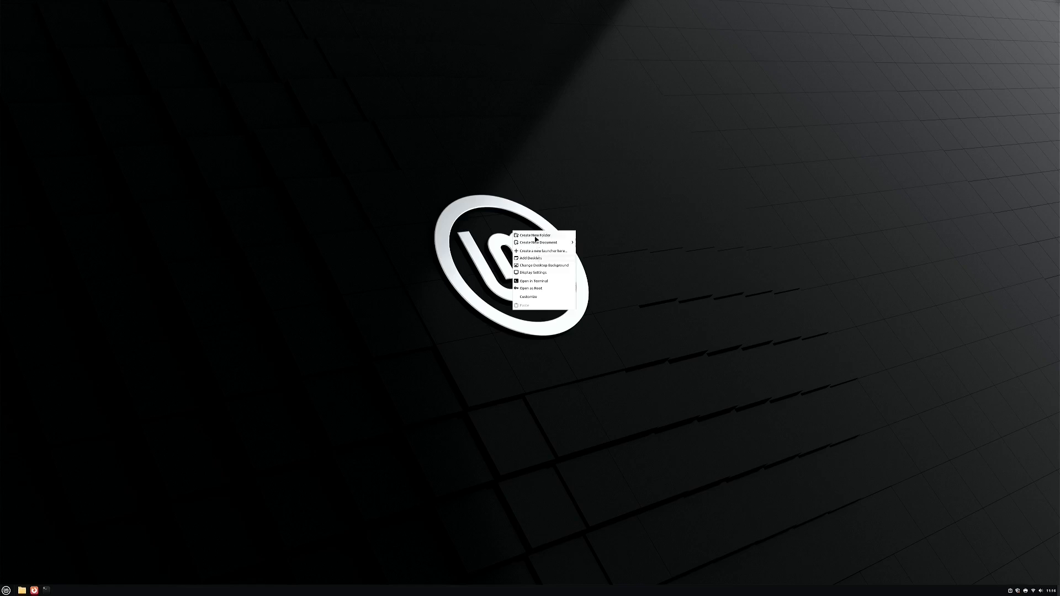
mouse_move(540, 244)
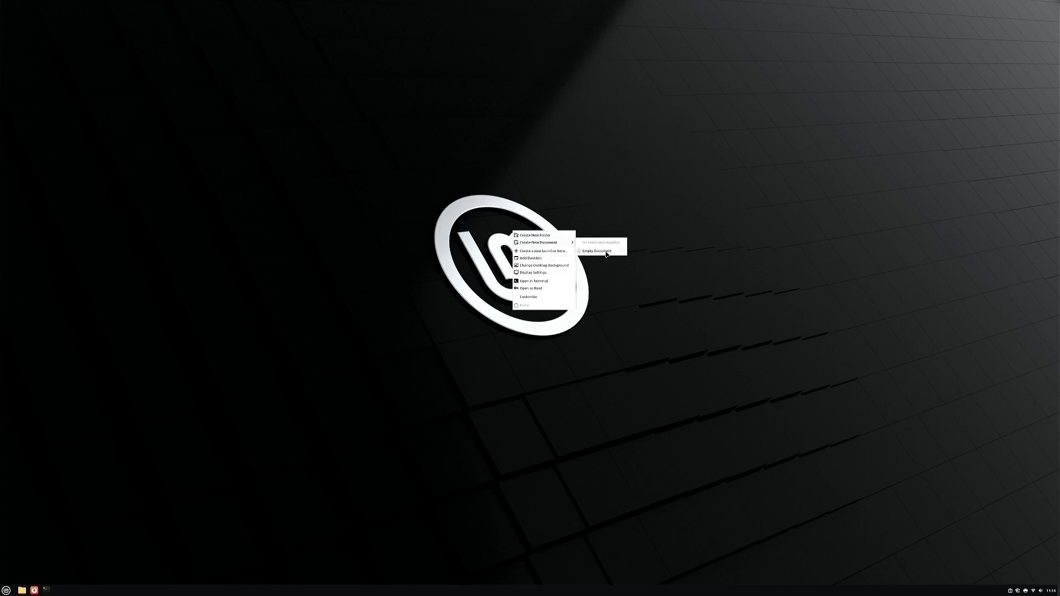
left_click(374, 428)
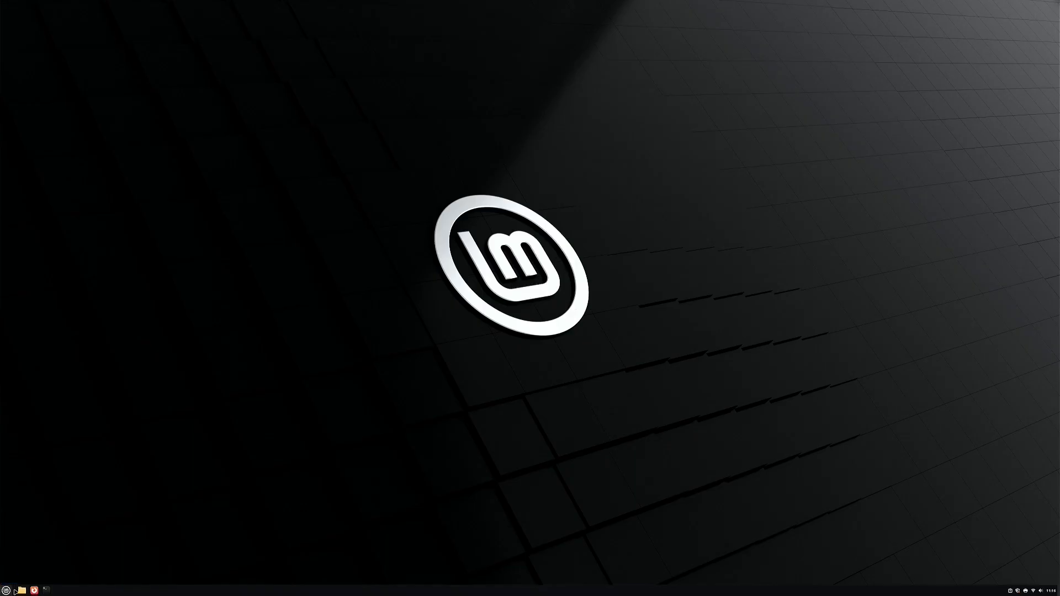
Open the home folder in Nemo, close it, and bring up the application menu
left_click(22, 590)
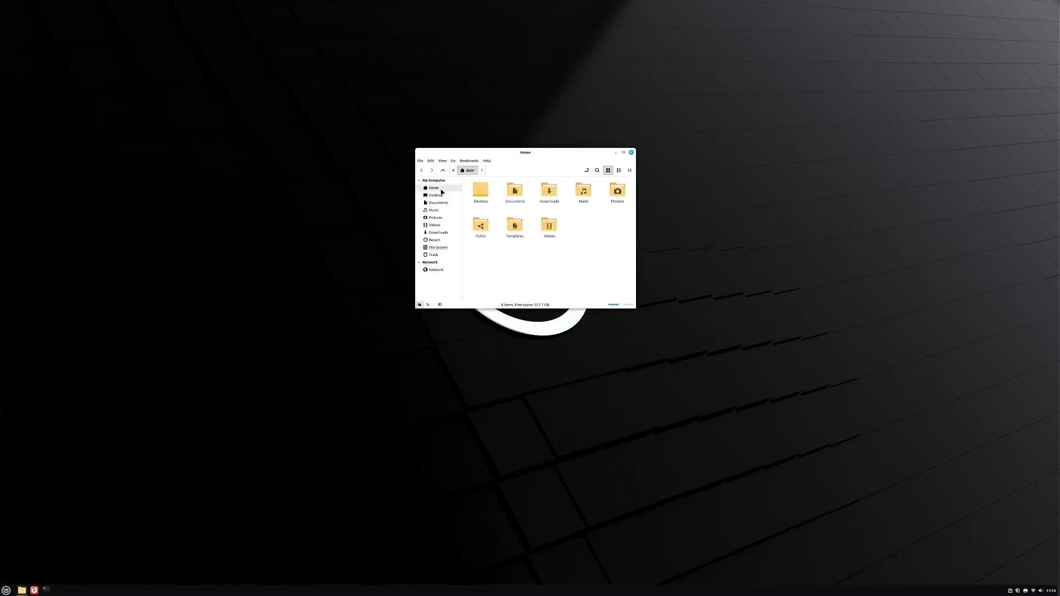
key("alt+F4")
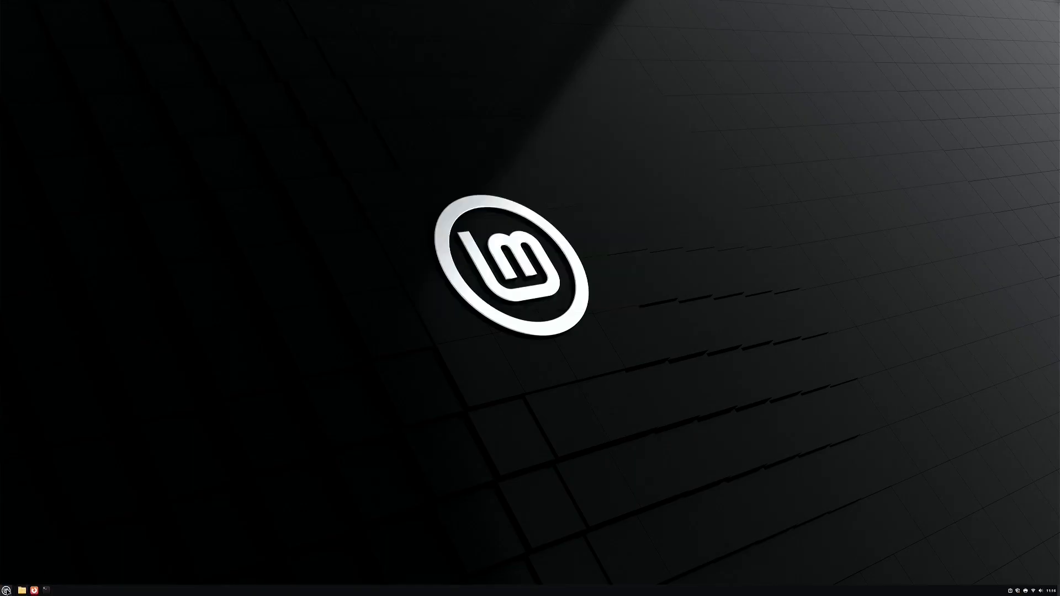
left_click(6, 590)
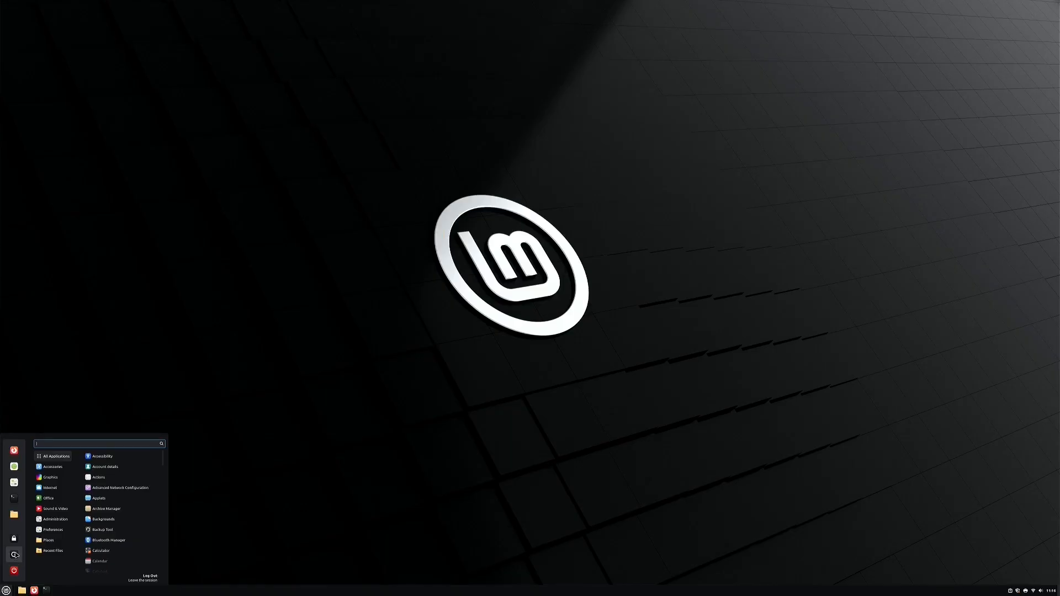
Launch Software Manager, scroll down to the Top Rated apps, then close it
left_click(14, 467)
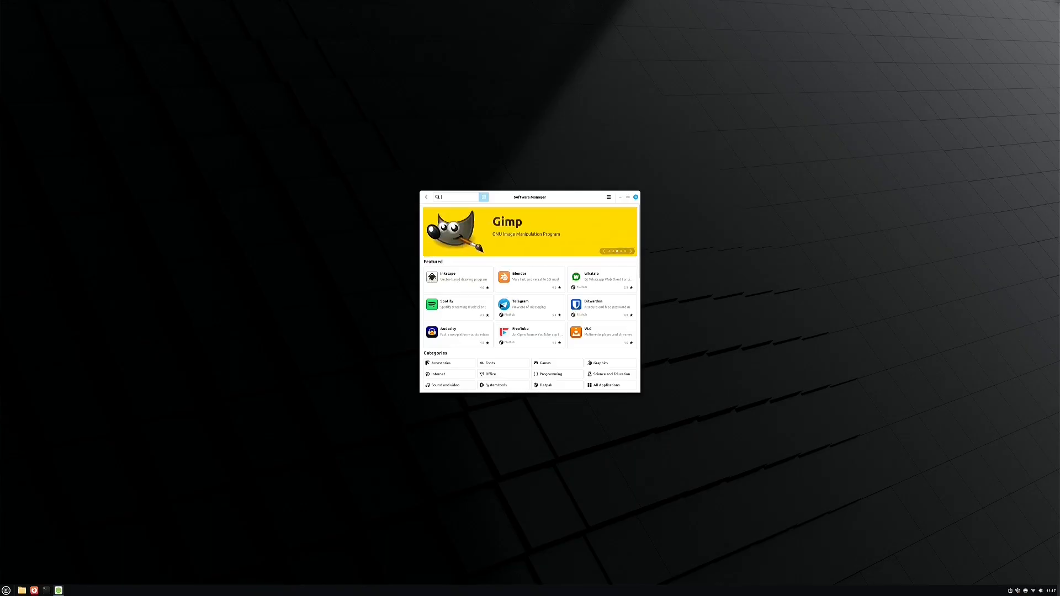
scroll(530, 306, "down", 2)
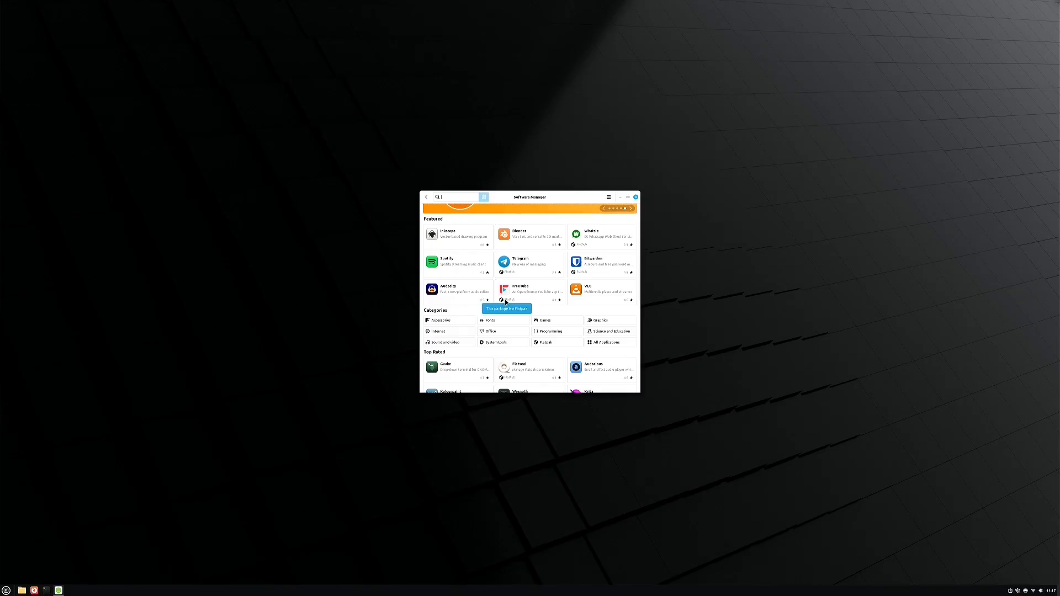
left_click(636, 197)
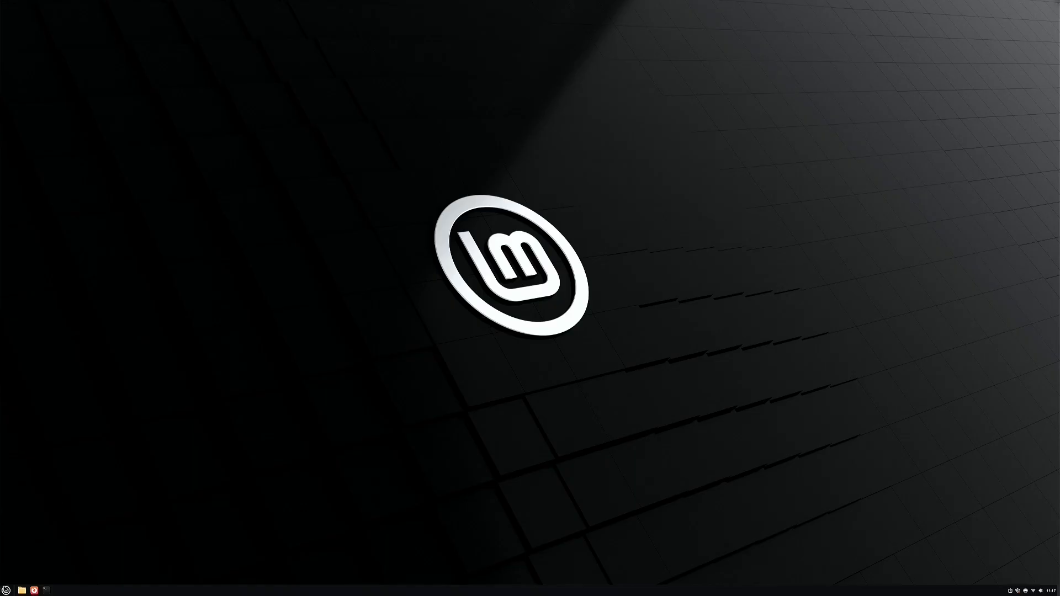
In Firefox, search YouTube for 'domdecodes' and open the Dom Decodes channel page
left_click(34, 590)
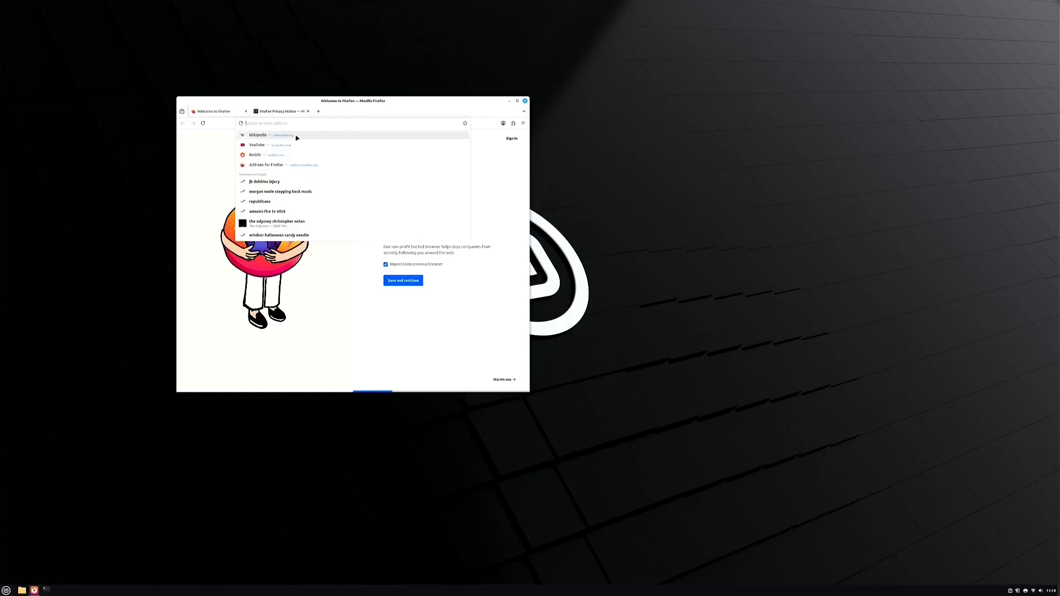
left_click(276, 147)
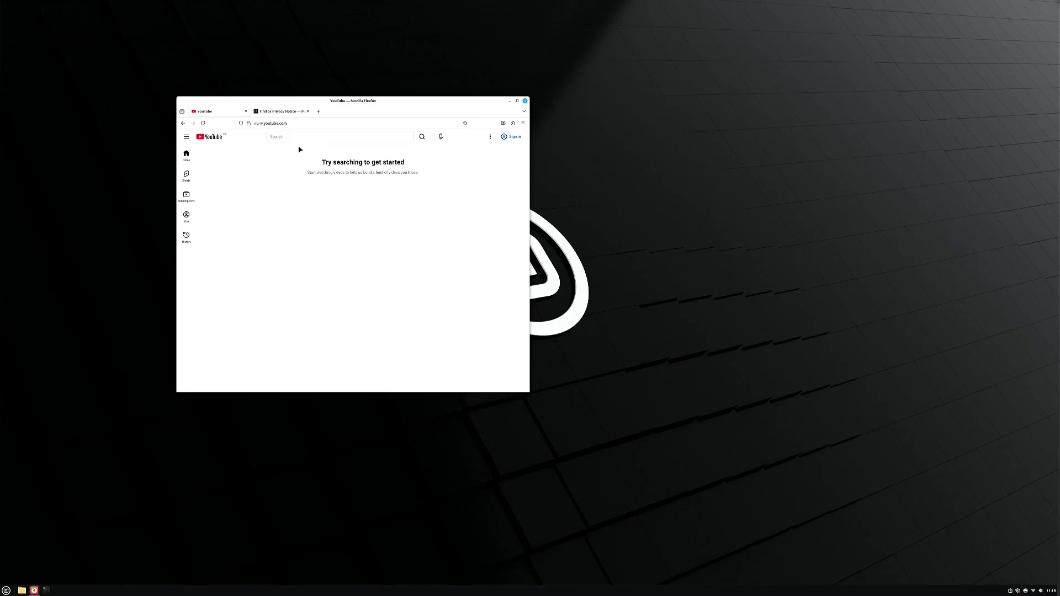
left_click(304, 137)
type("domdecodes")
key("Return")
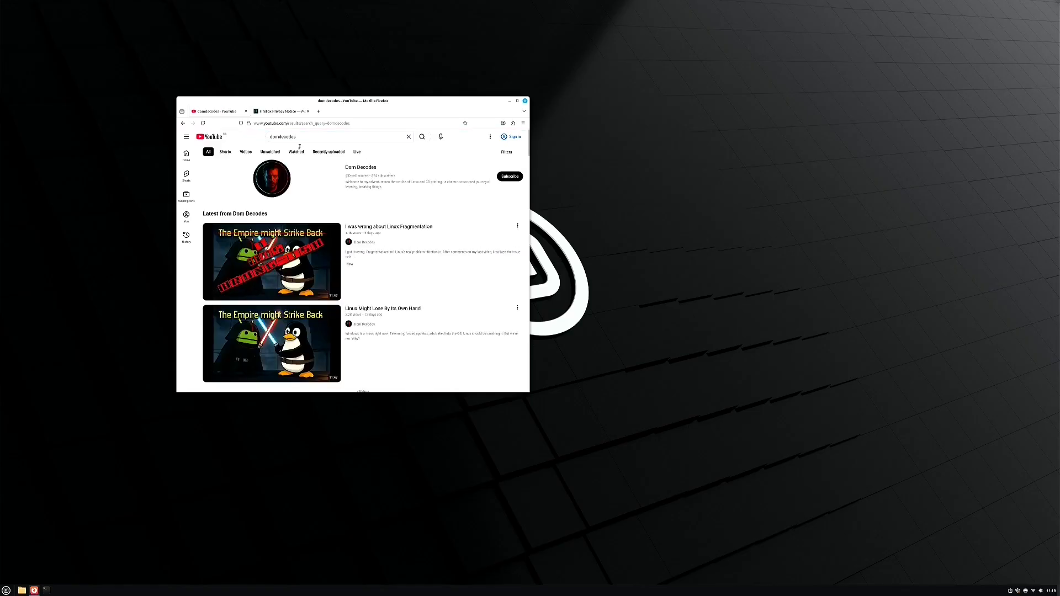
left_click(280, 192)
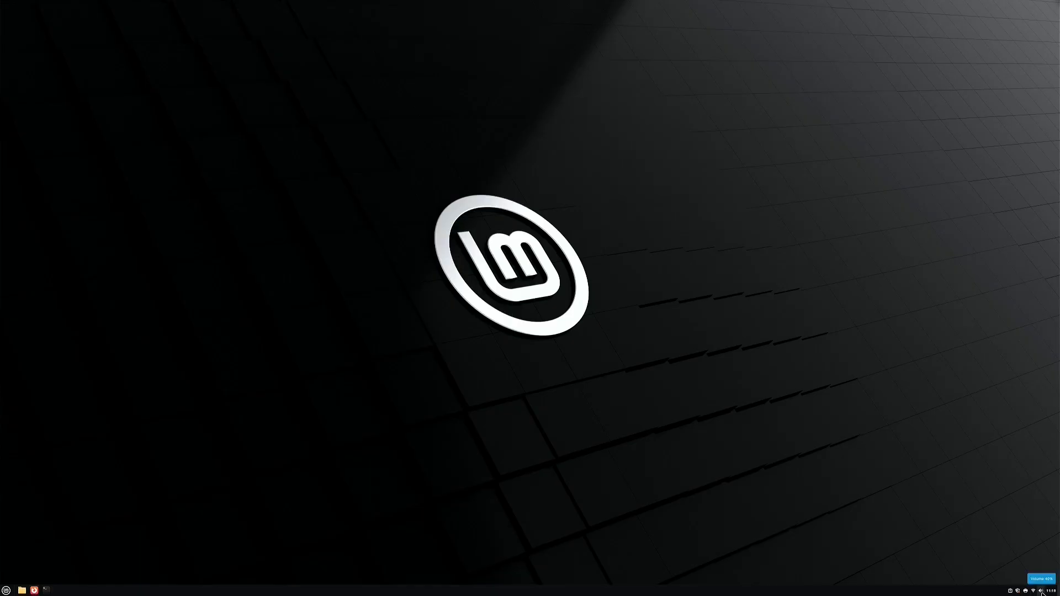
Raise the system volume from 40% to about 75% with the panel sound slider
left_click(1040, 592)
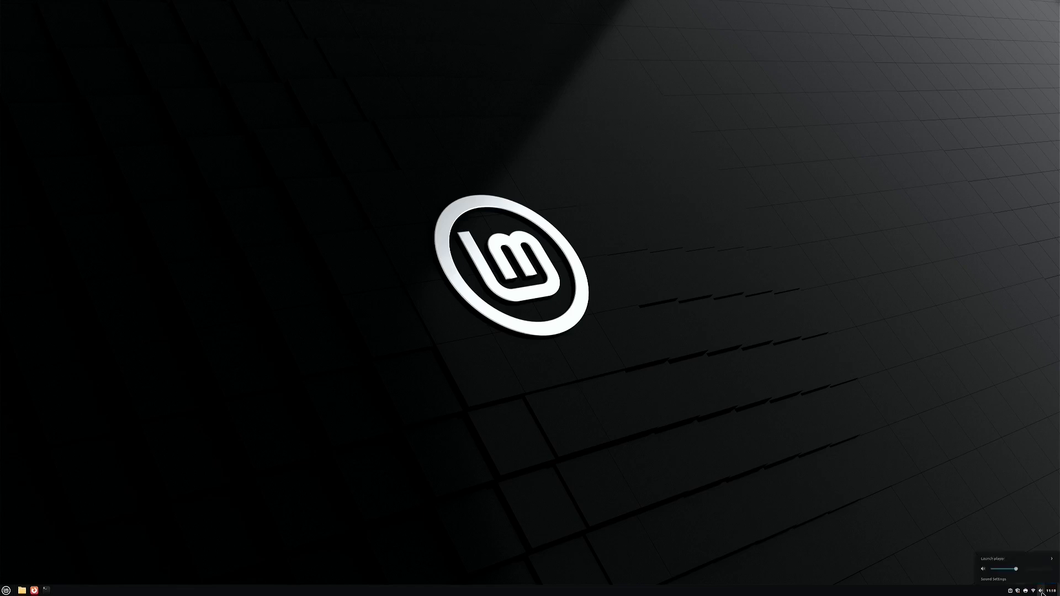
mouse_move(1022, 570)
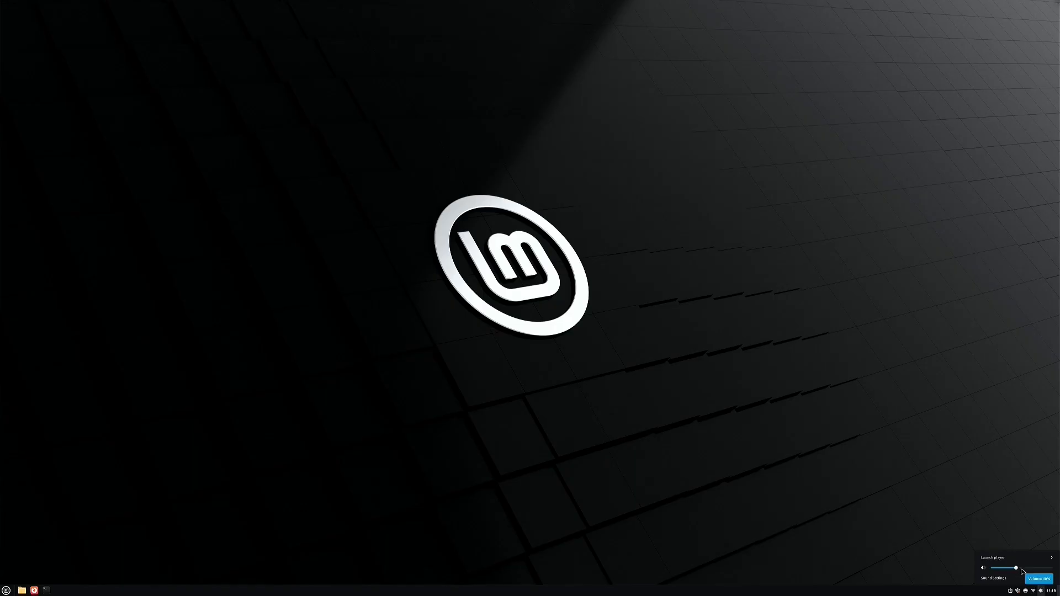
left_click_drag(1022, 571, 1038, 572)
left_click(1, 551)
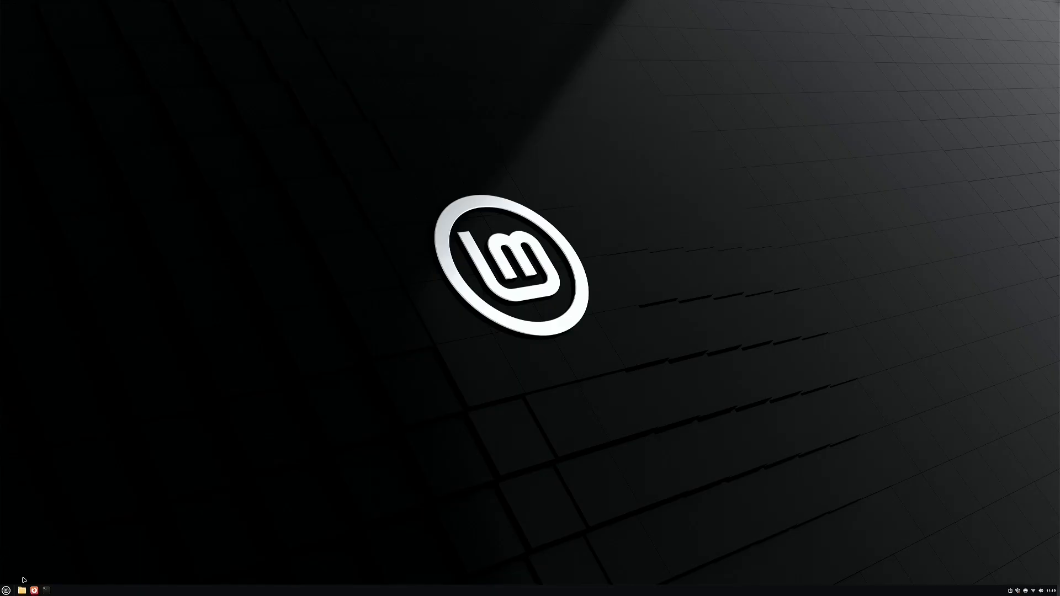
Launch LibreOffice Writer on a blank Untitled 1 document, then close it
left_click(6, 591)
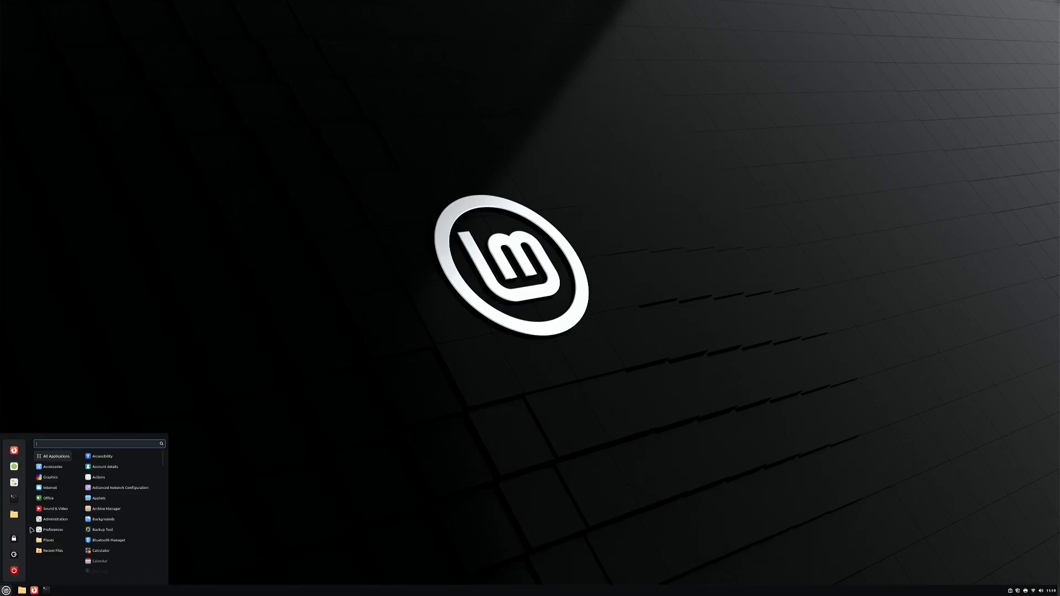
mouse_move(47, 499)
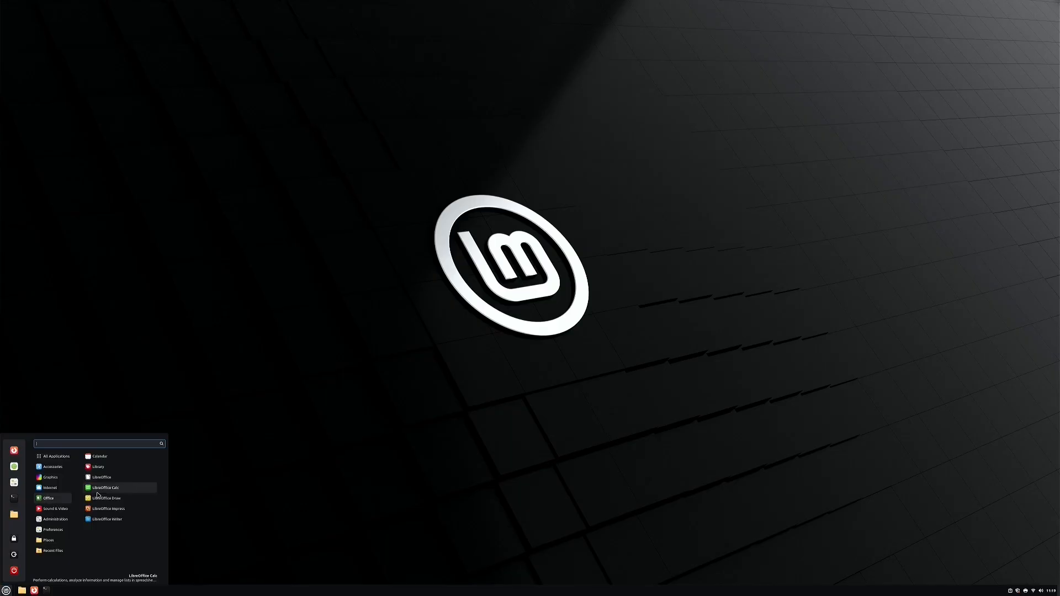
left_click(108, 520)
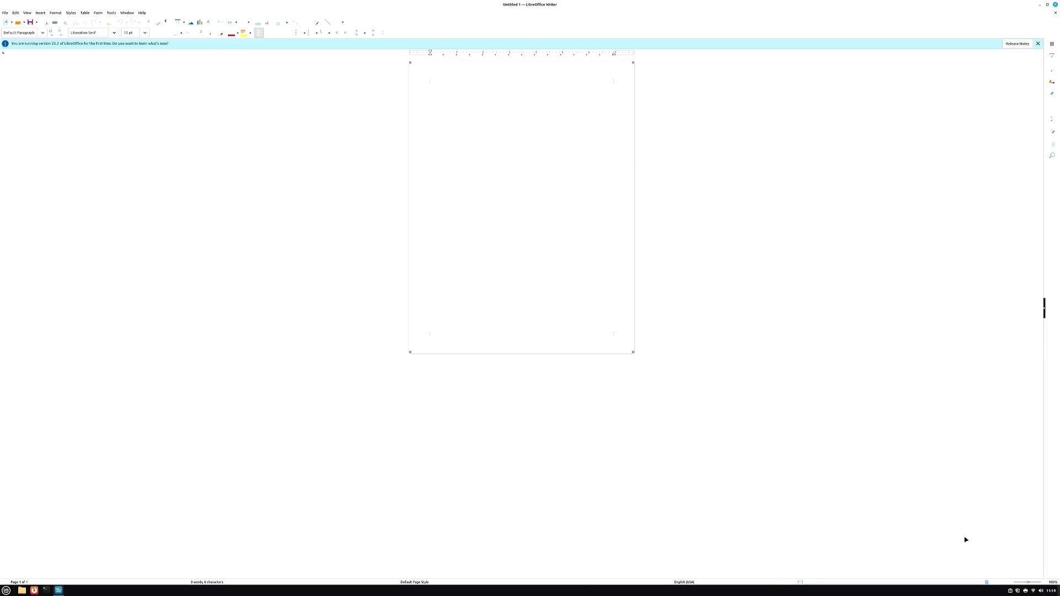
left_click(1056, 5)
Dismiss the desktop context menu and bring up the application menu
right_click(313, 270)
left_click(6, 591)
left_click(6, 590)
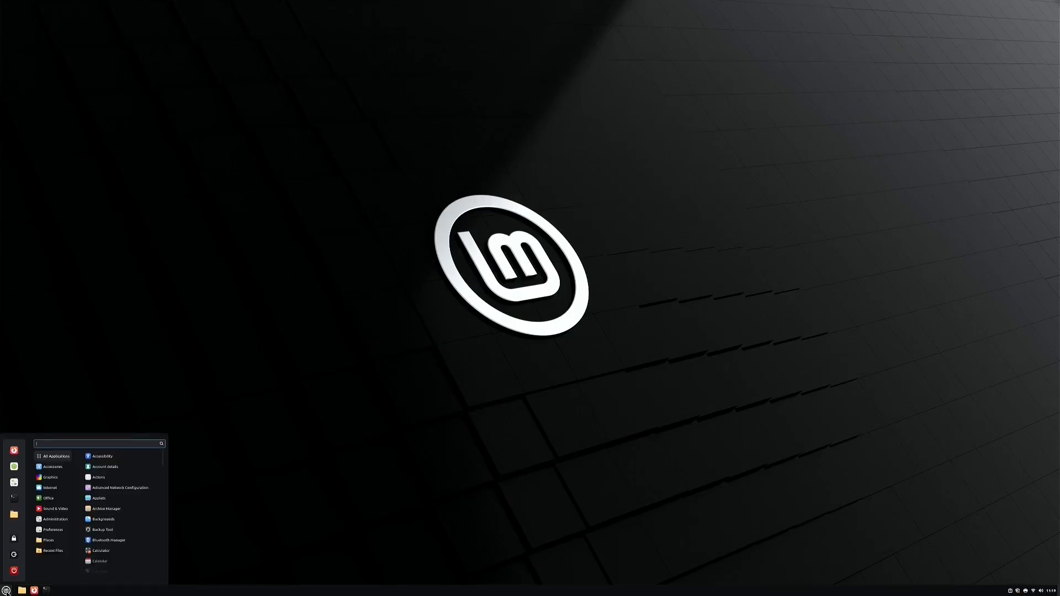
Switch the desktop theme to Dark under System Settings > Themes
left_click(22, 484)
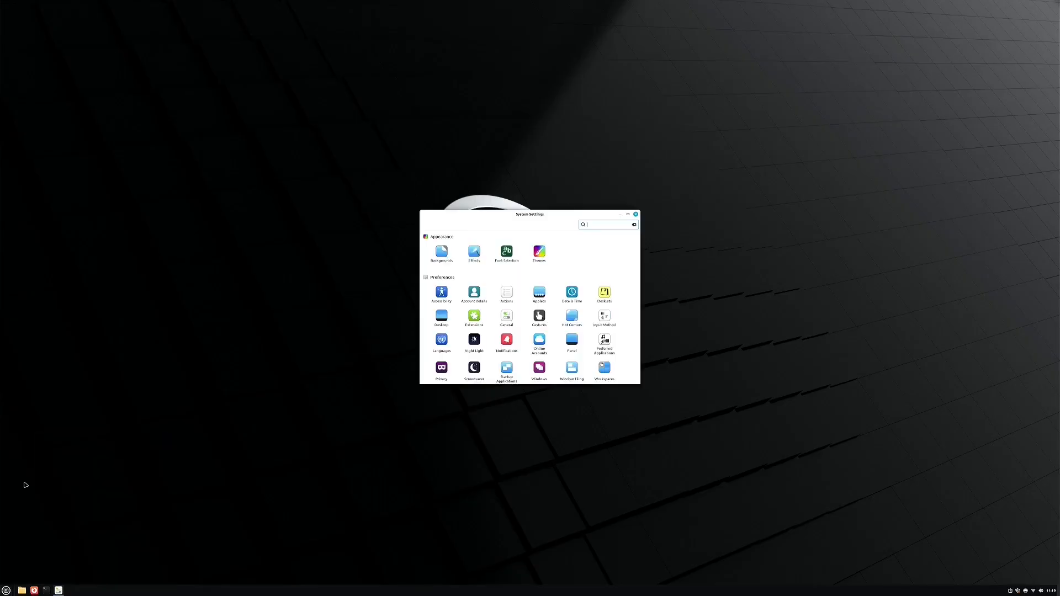
left_click(539, 252)
left_click(542, 275)
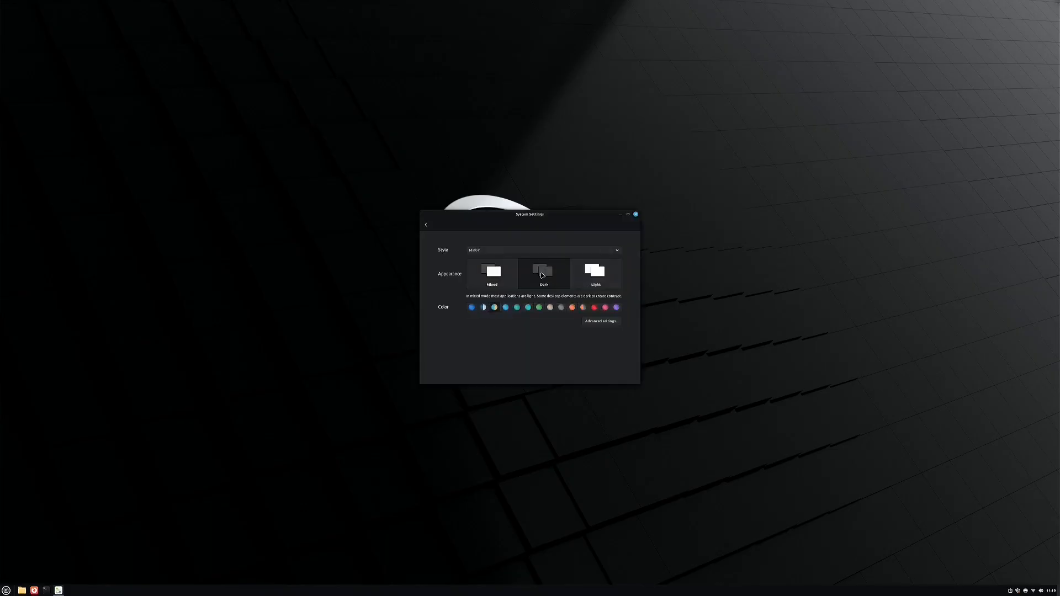
Preview the dark theme by typing test text in a new Writer document, then close without saving
left_click(100, 521)
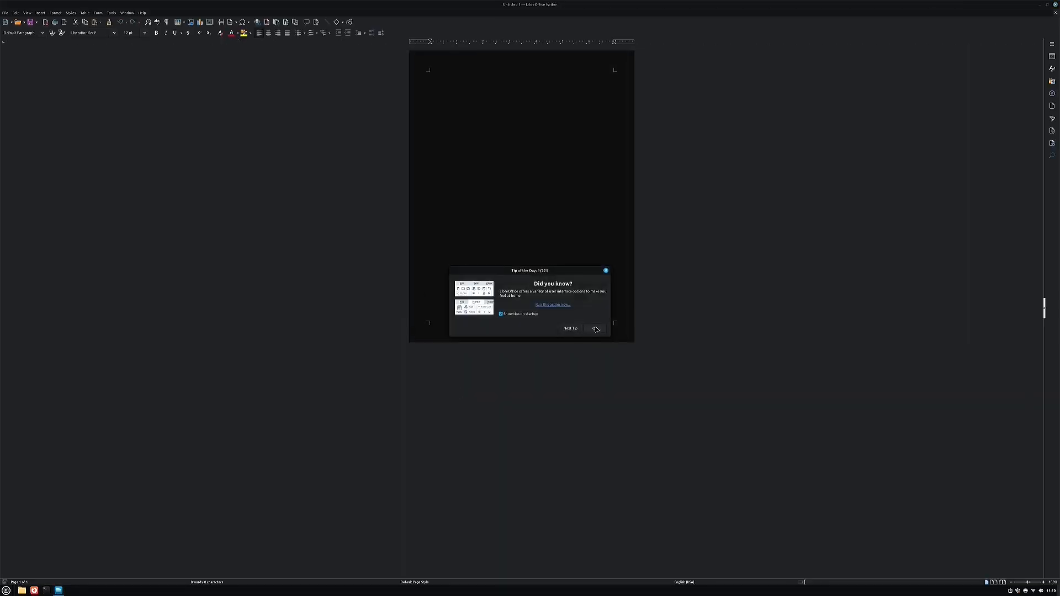
left_click(596, 328)
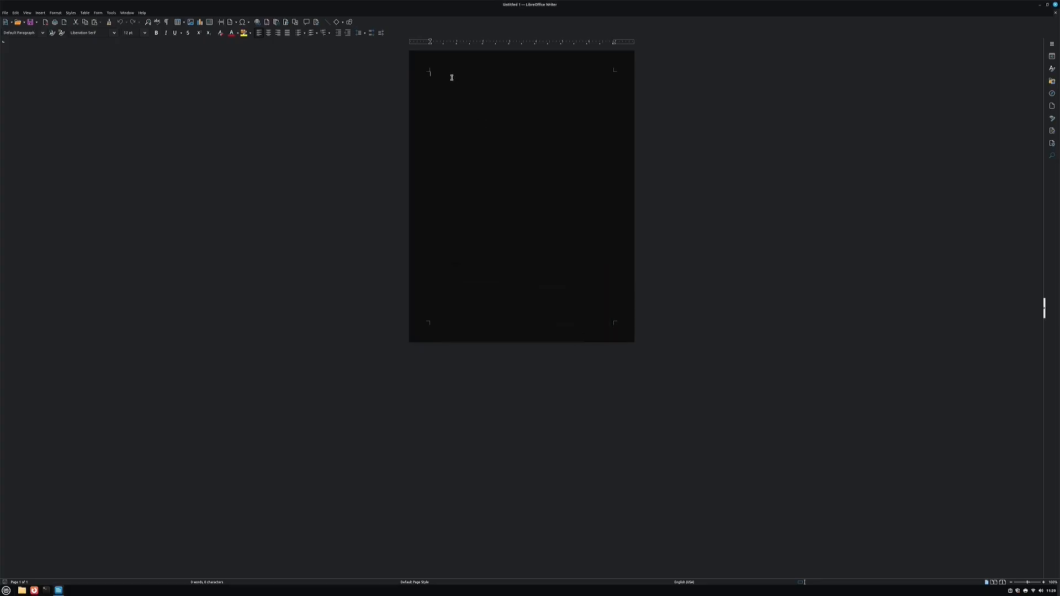
type("kanvkxcnm kmsdvlm lmvlmdvlzmvmxc.vm,.xmv")
key("alt+F4")
left_click(486, 315)
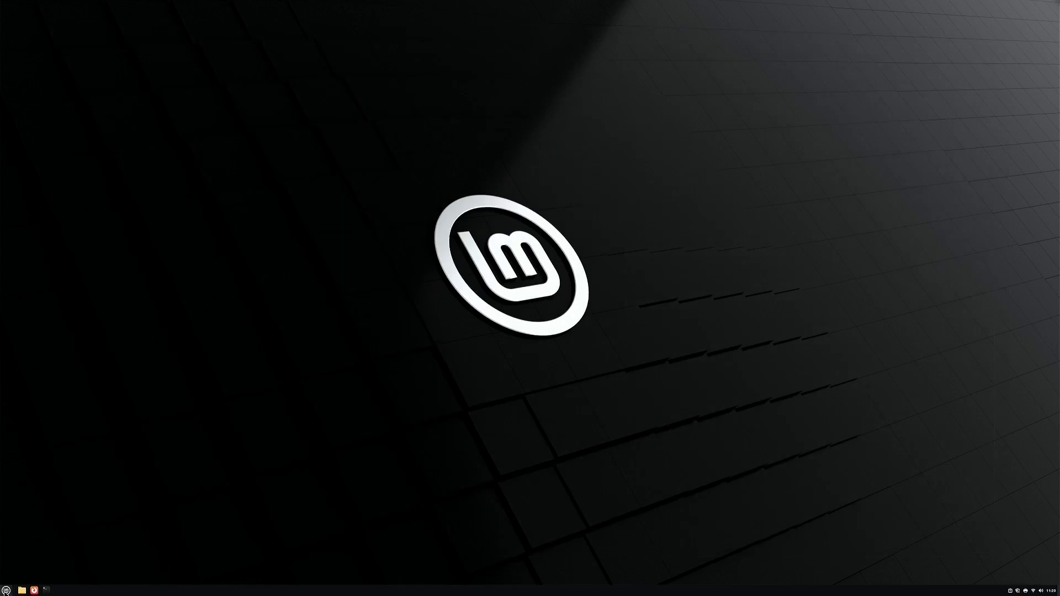
left_click(7, 590)
Set the glowing green Mint-logo image as the desktop wallpaper in Backgrounds
left_click(14, 469)
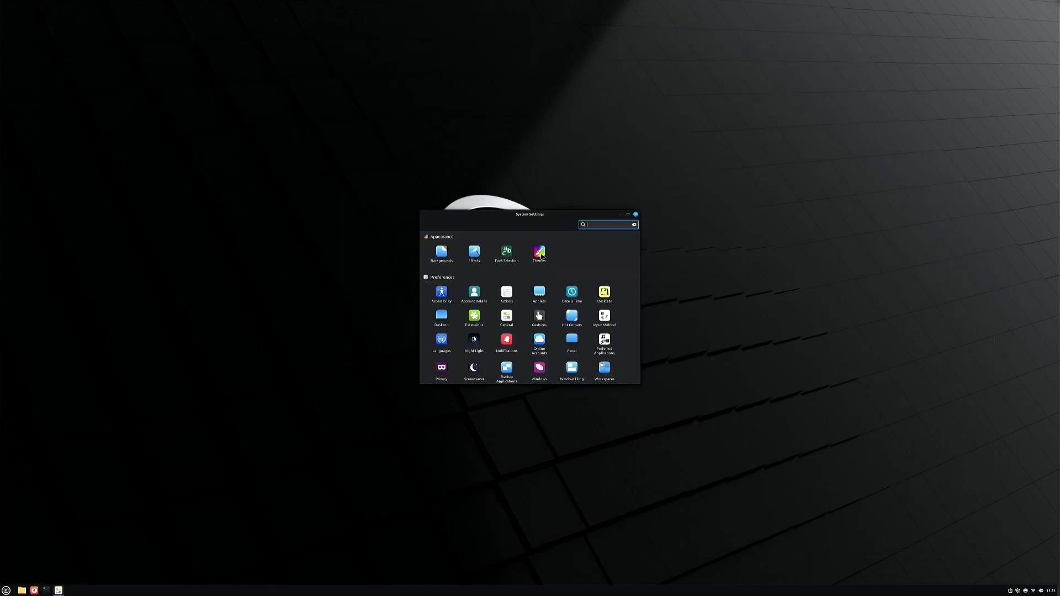
left_click(540, 254)
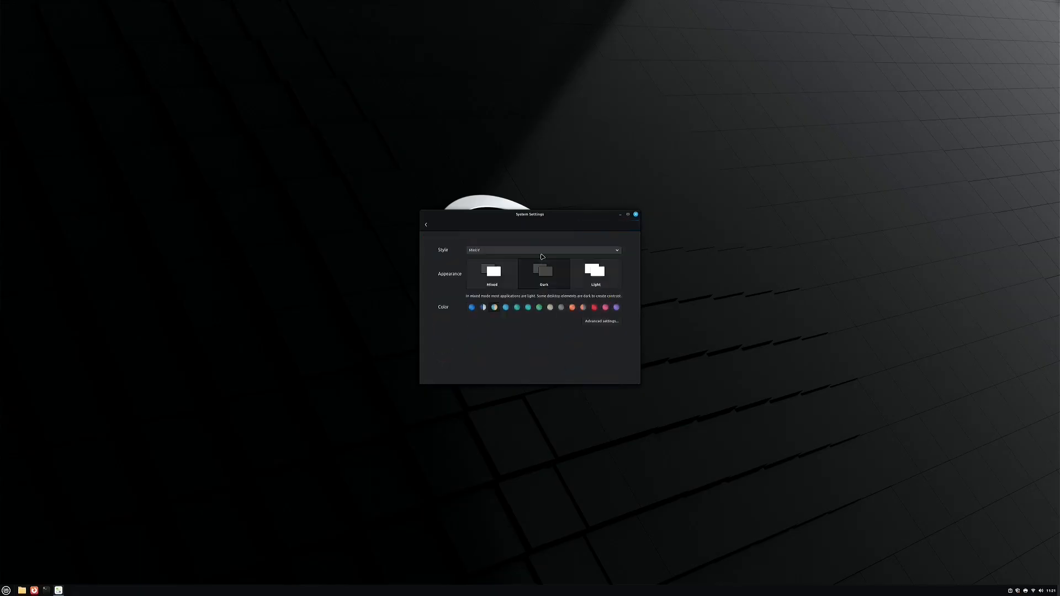
left_click(425, 224)
left_click(445, 246)
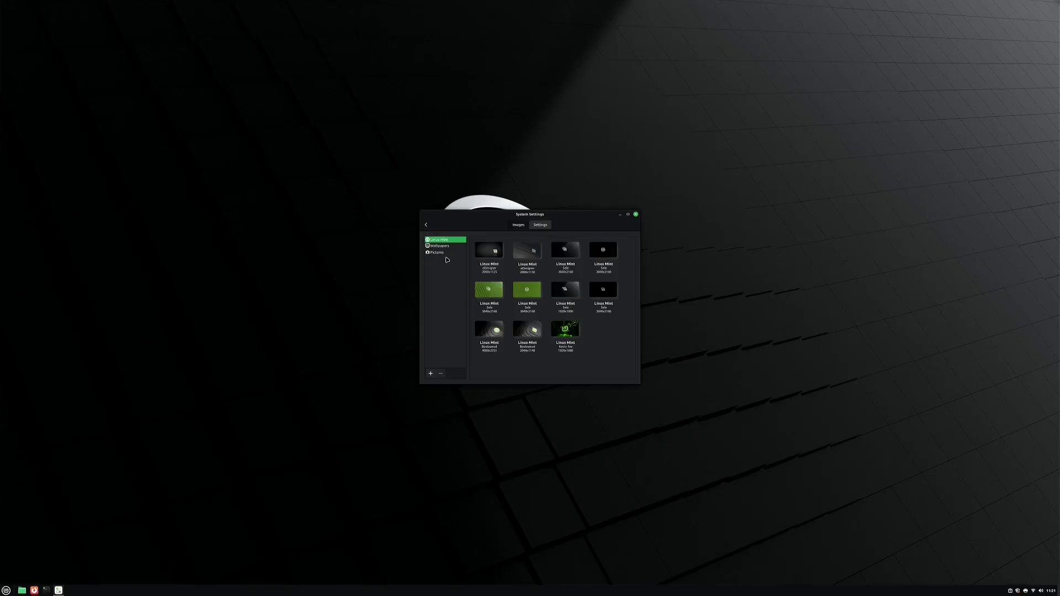
left_click(569, 332)
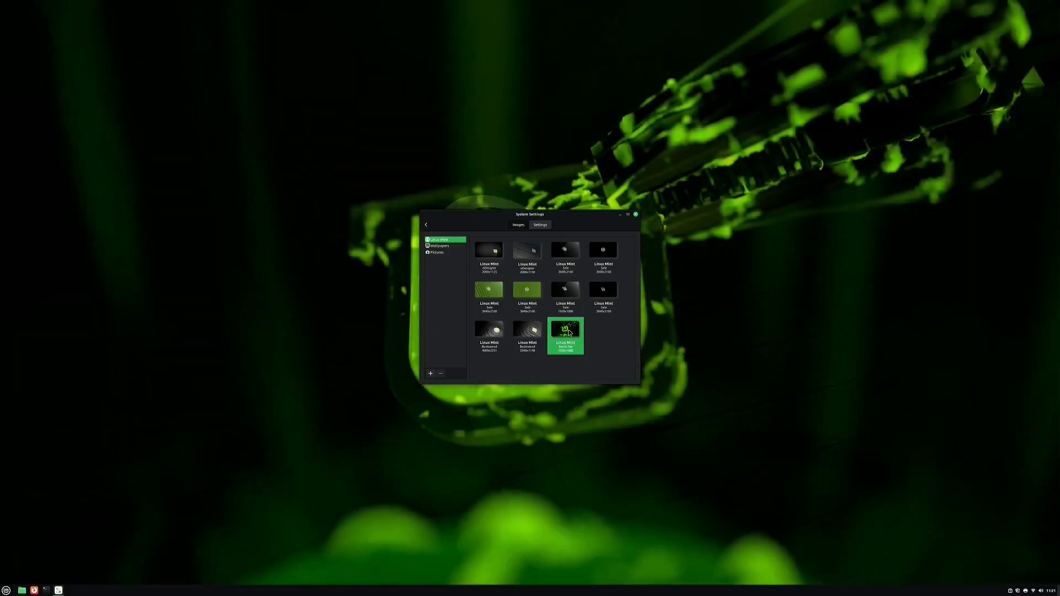
Move the Settings and Update Manager windows aside, check background display options, and return to the overview
left_click_drag(577, 215, 324, 246)
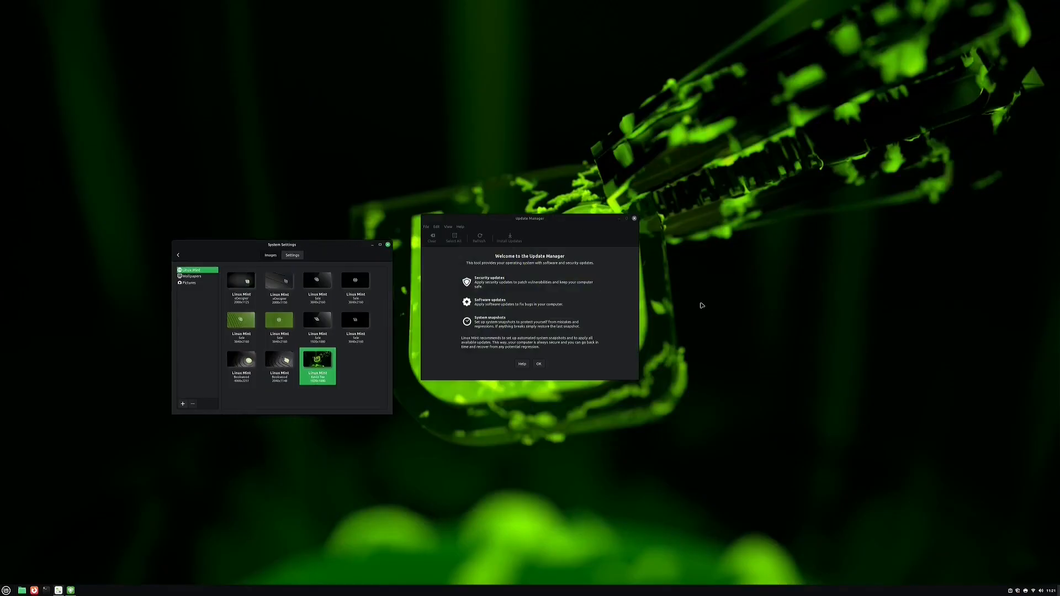
left_click_drag(539, 221, 879, 105)
left_click_drag(316, 246, 611, 168)
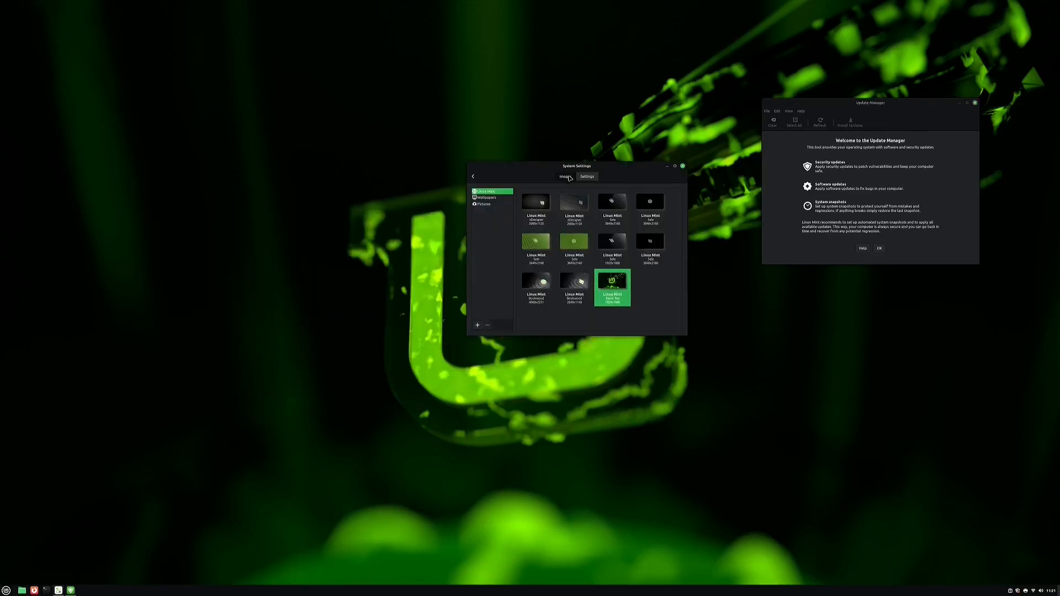
left_click(587, 178)
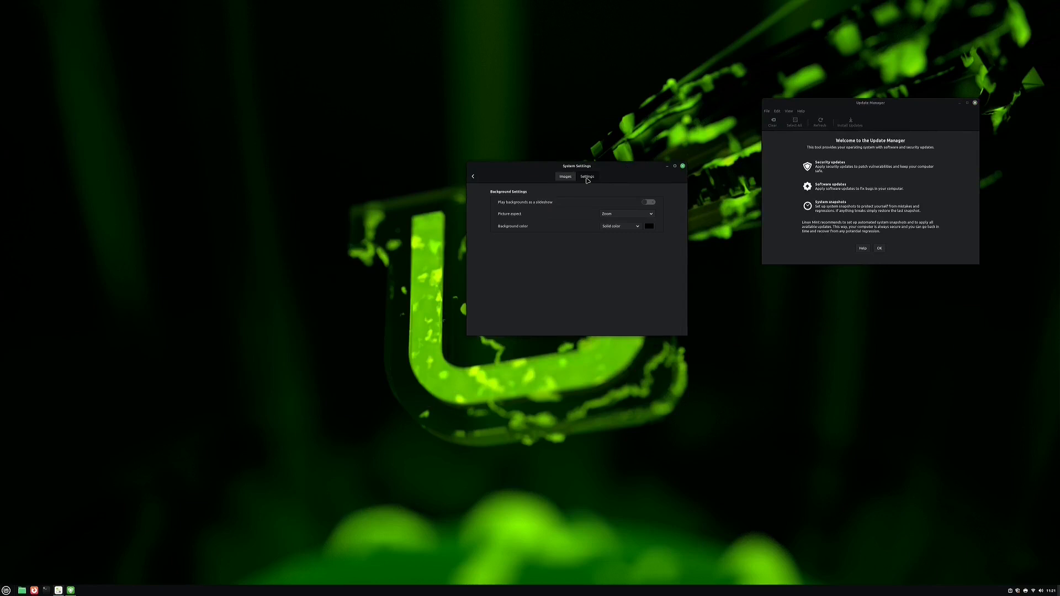
left_click(473, 177)
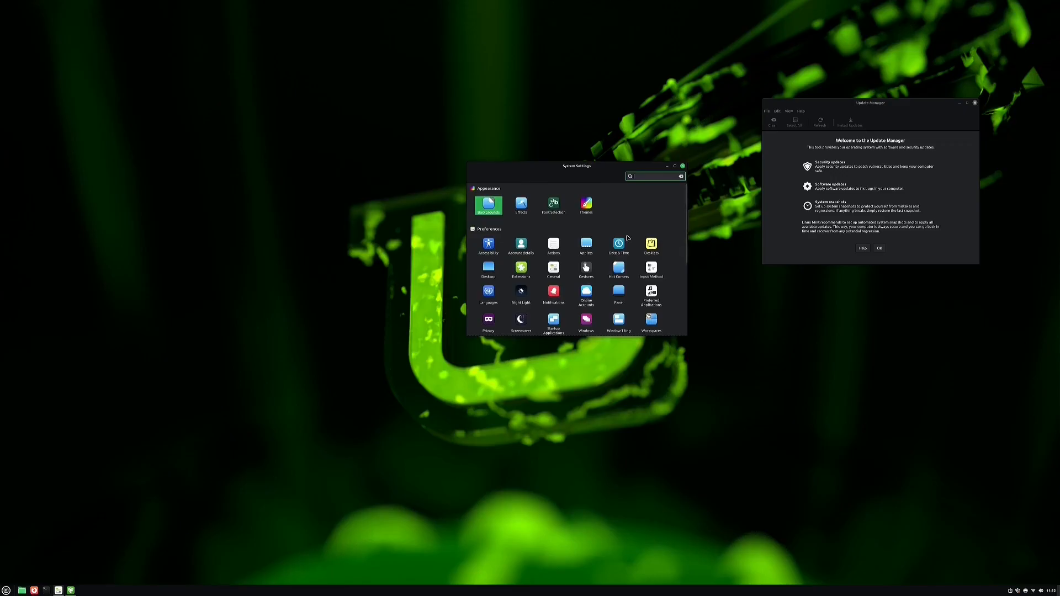
Look over Font Selection in System Settings, then close the window
scroll(628, 242, "down", 1)
scroll(628, 242, "down", 5)
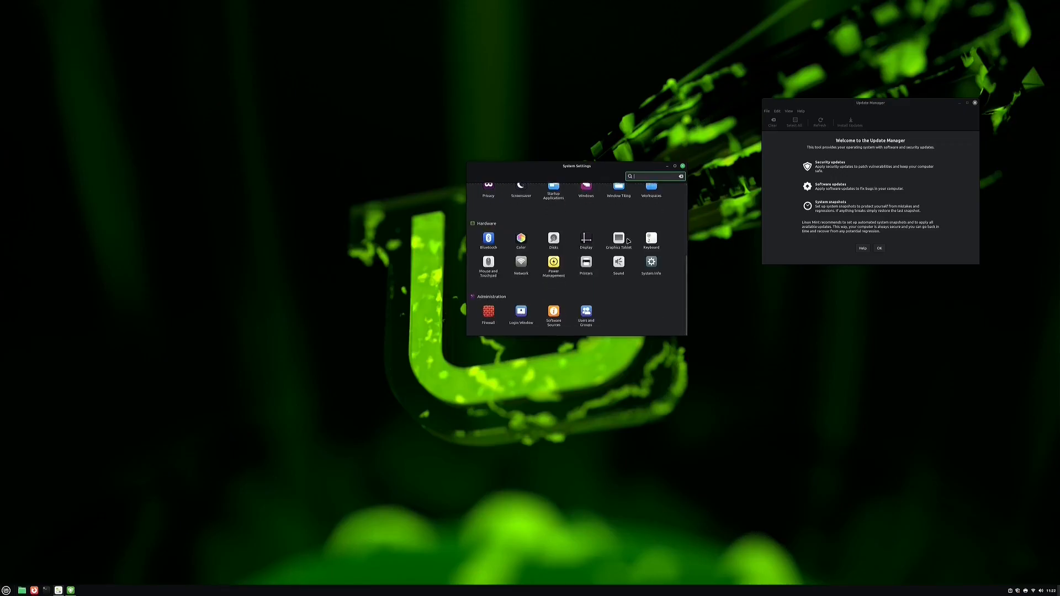
scroll(628, 242, "up", 6)
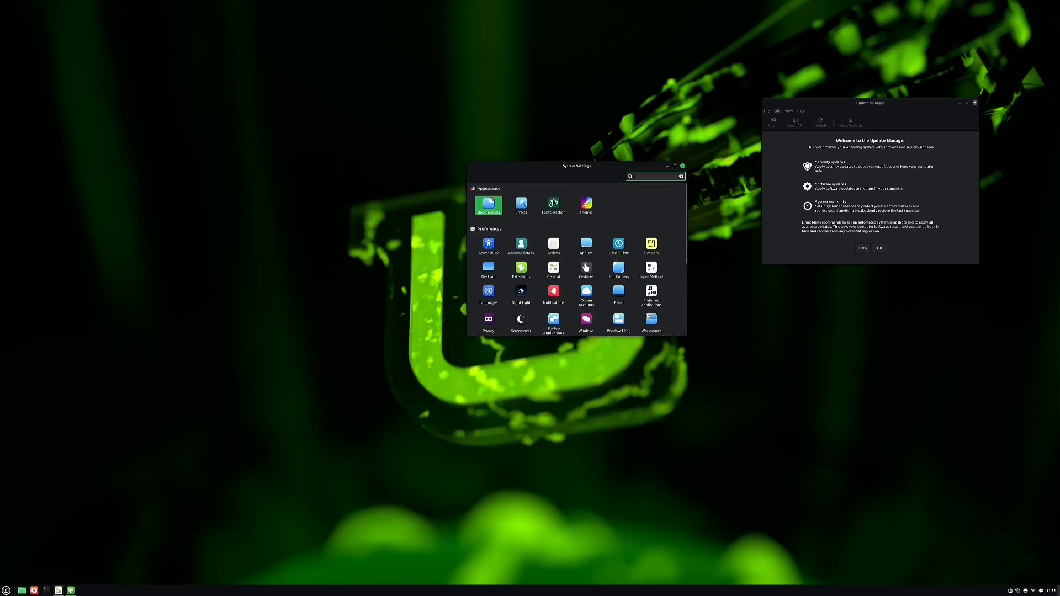
left_click(553, 204)
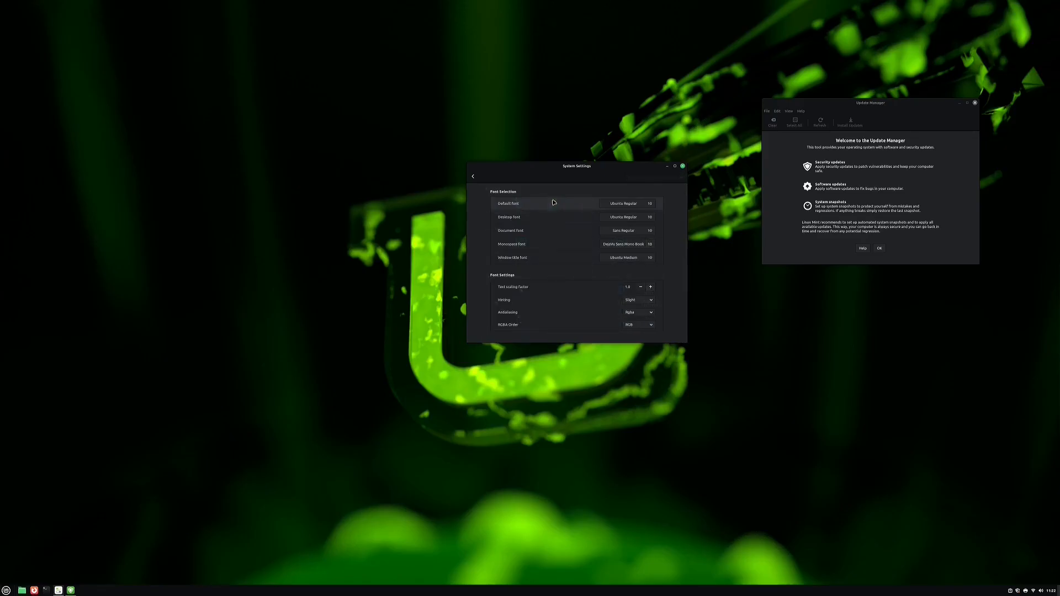
key("alt+F4")
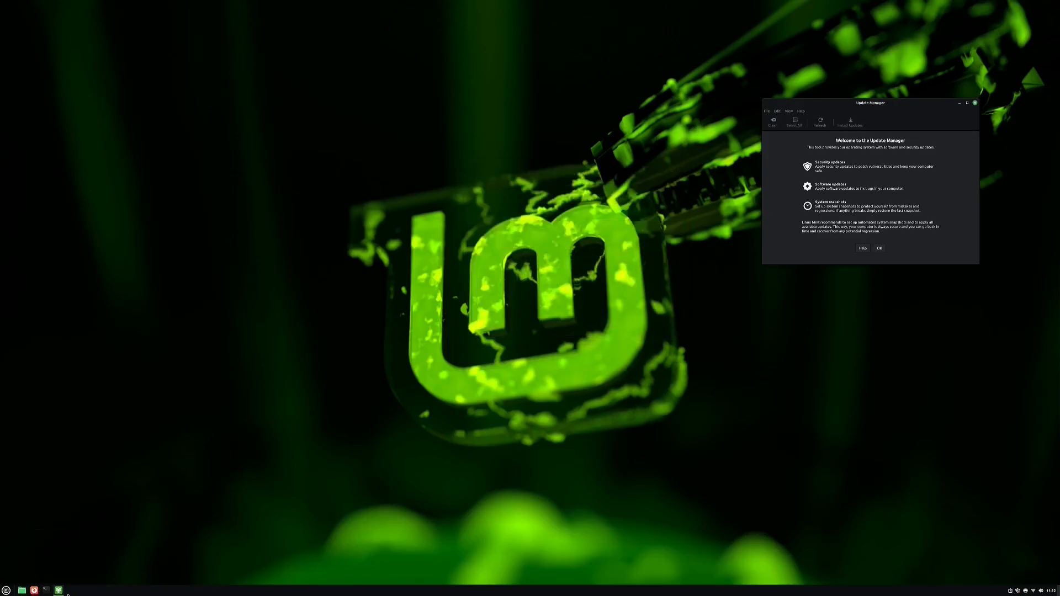
Open Panel settings from the panel's context menu and close it unchanged
right_click(81, 593)
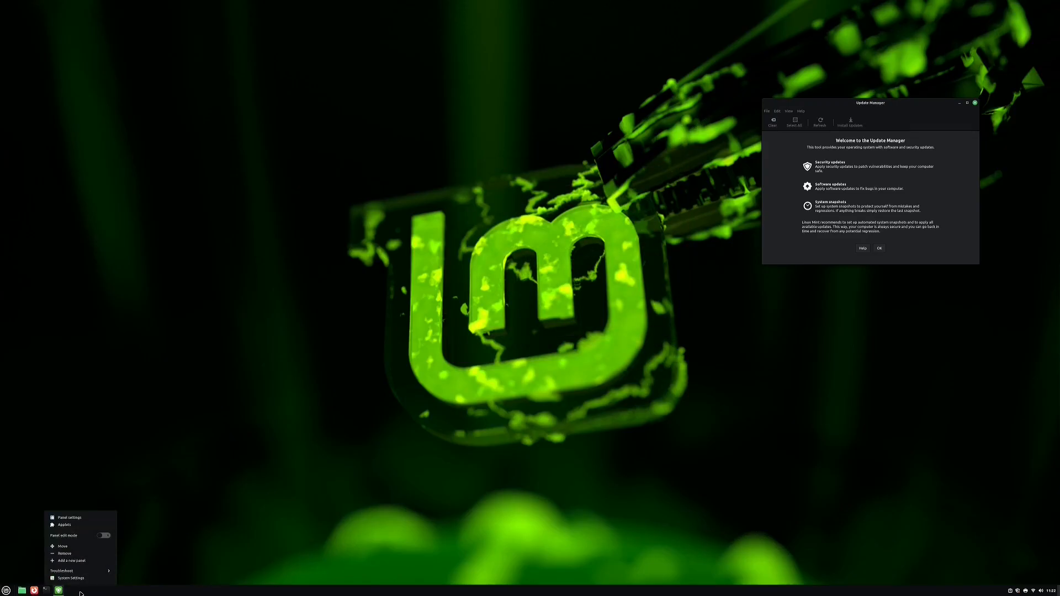
left_click(83, 517)
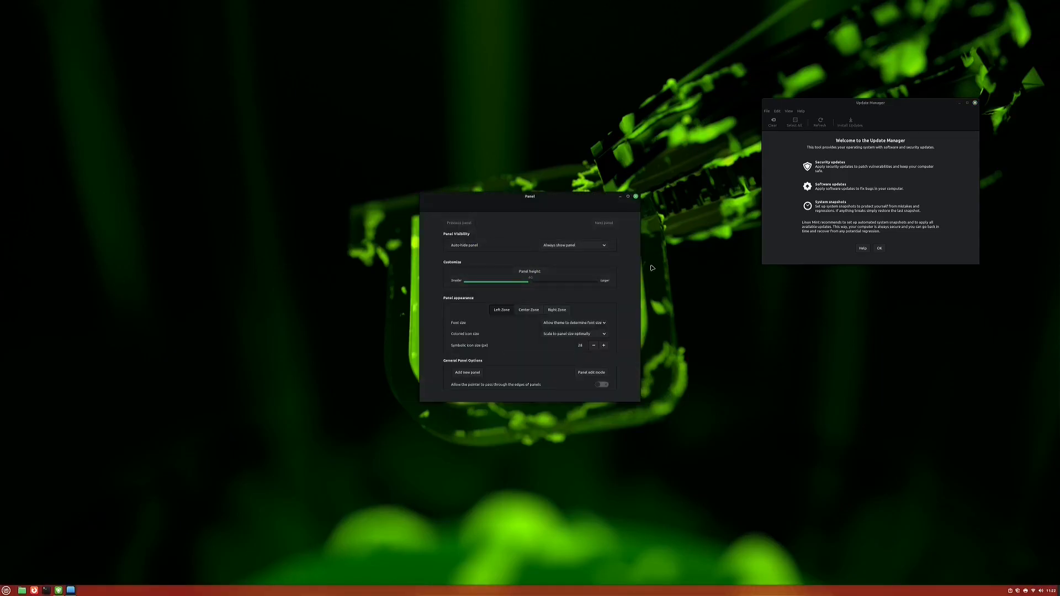
left_click(636, 196)
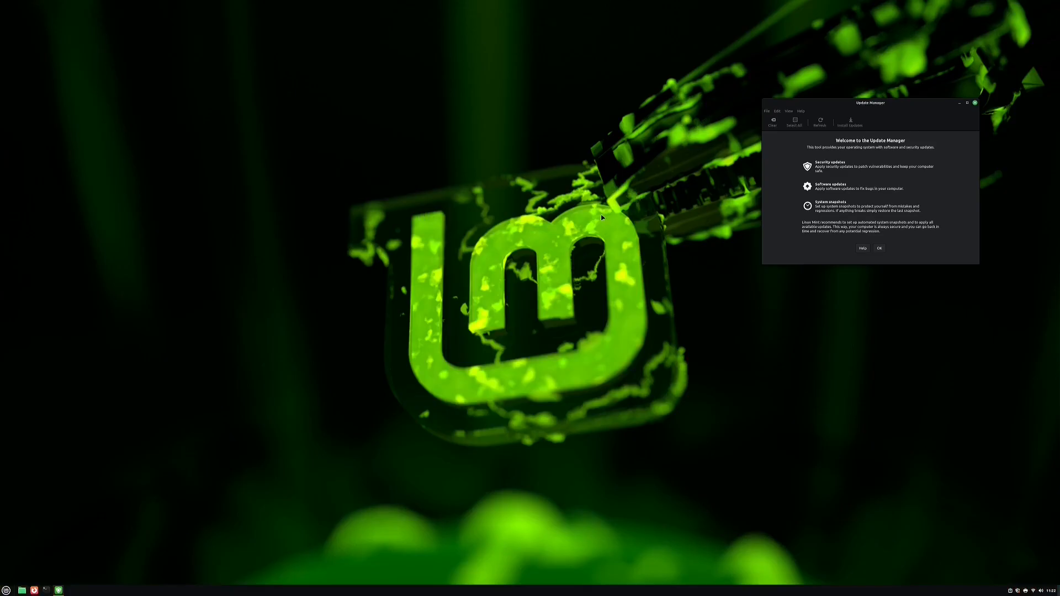
Reopen System Settings from the panel menu, view the Color page, and close it
right_click(141, 589)
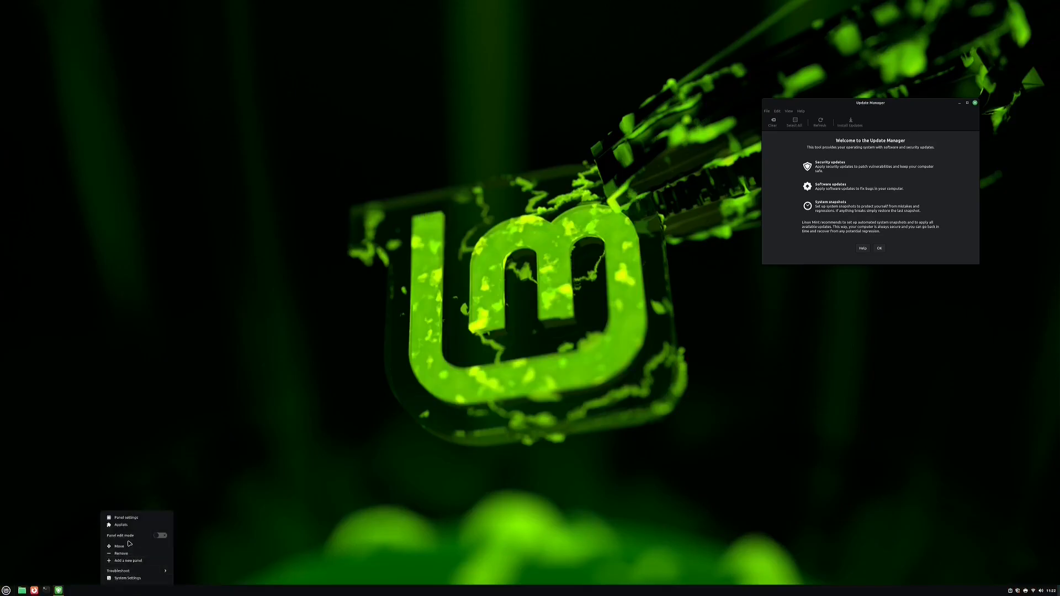
left_click(129, 578)
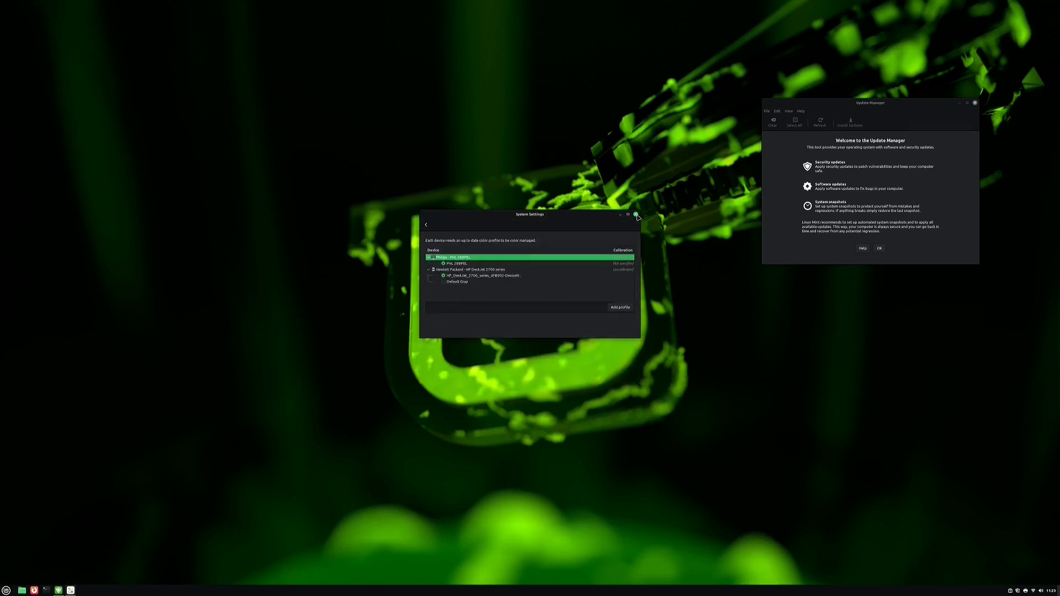
left_click(636, 215)
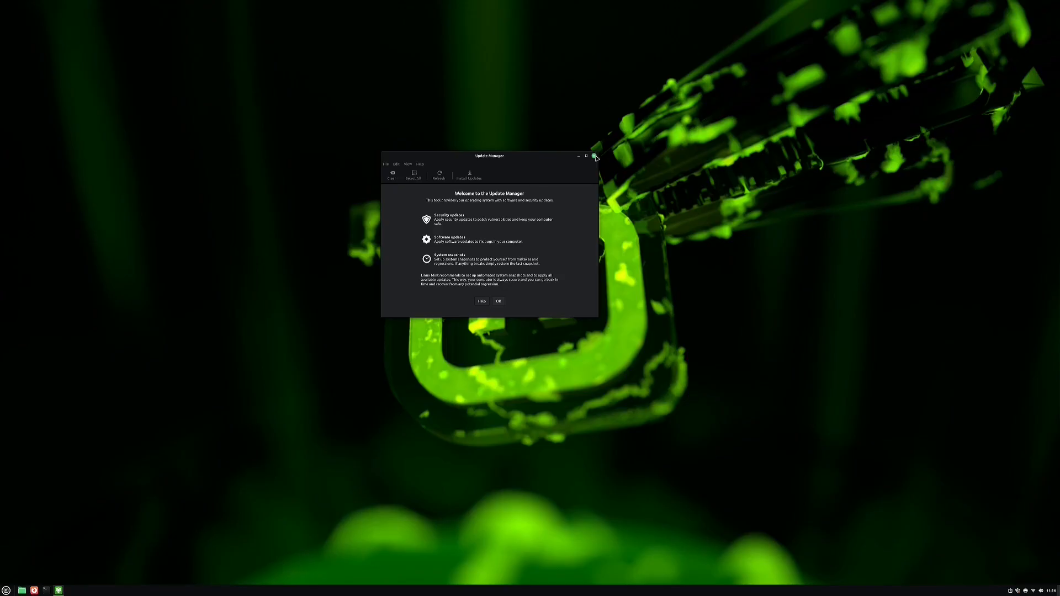
Close the Update Manager welcome window
left_click(594, 157)
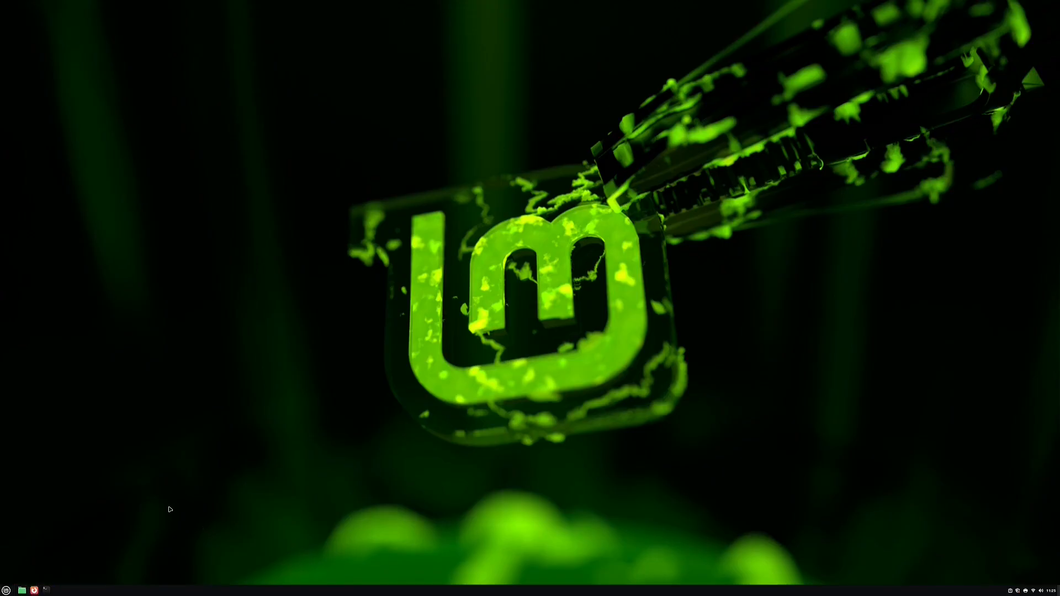
Reopen the application menu and choose its sidebar Shut Down icon to bring up the shutdown dialog
left_click(6, 590)
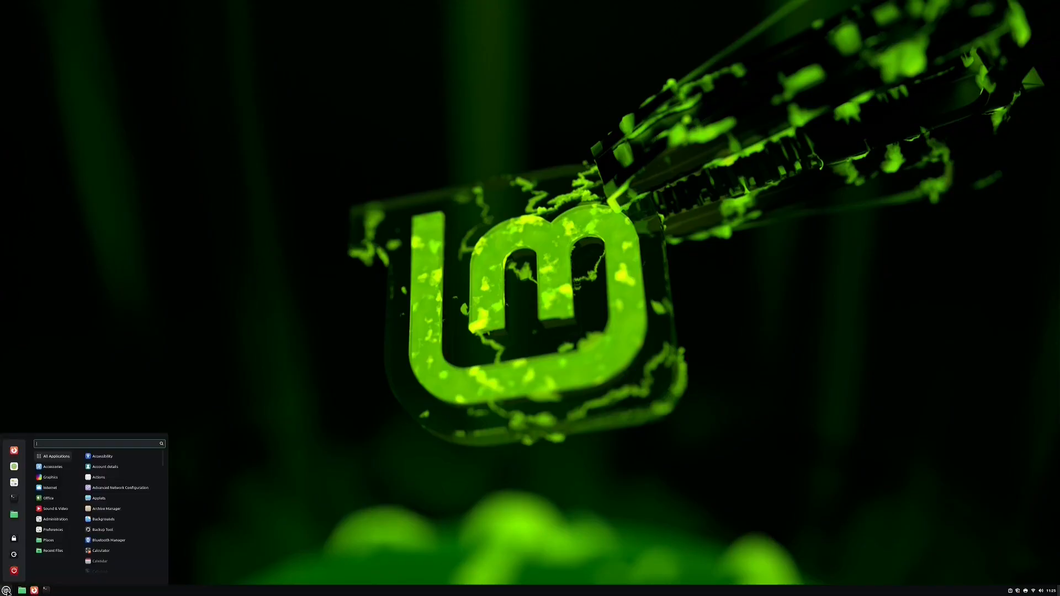
mouse_move(44, 543)
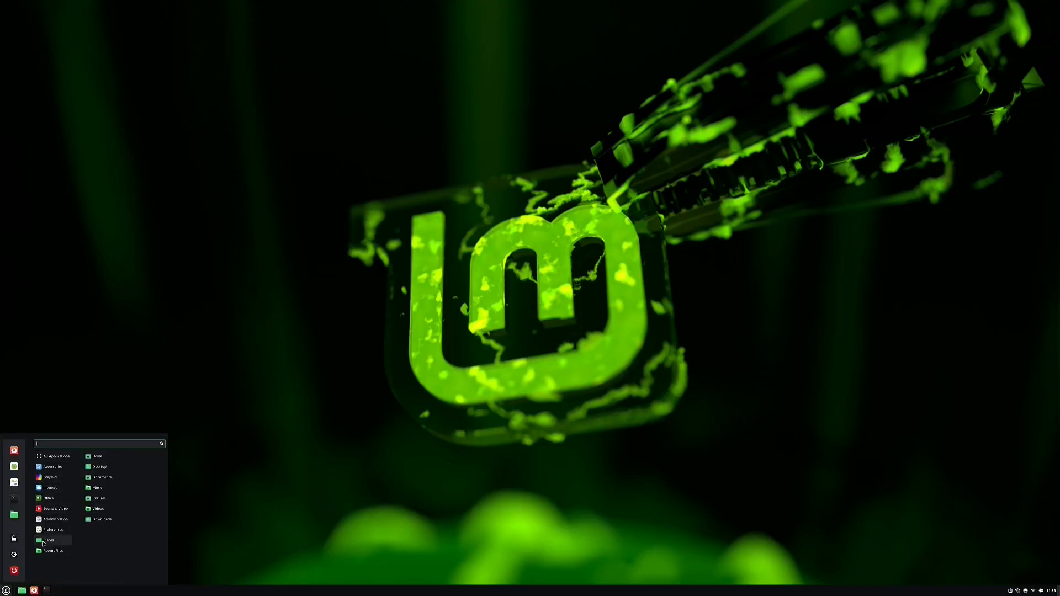
left_click(101, 367)
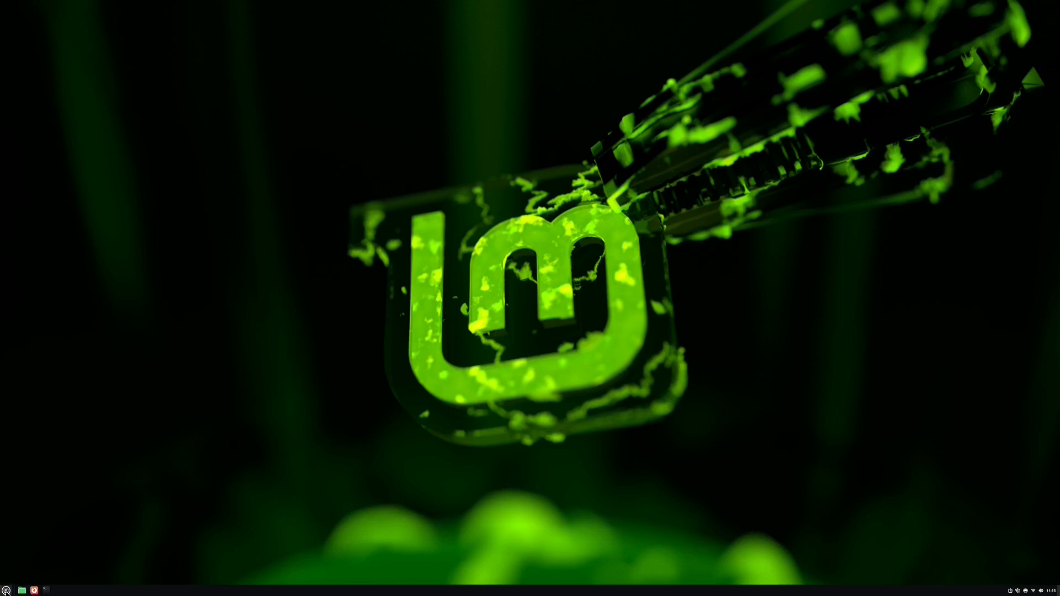
left_click(7, 590)
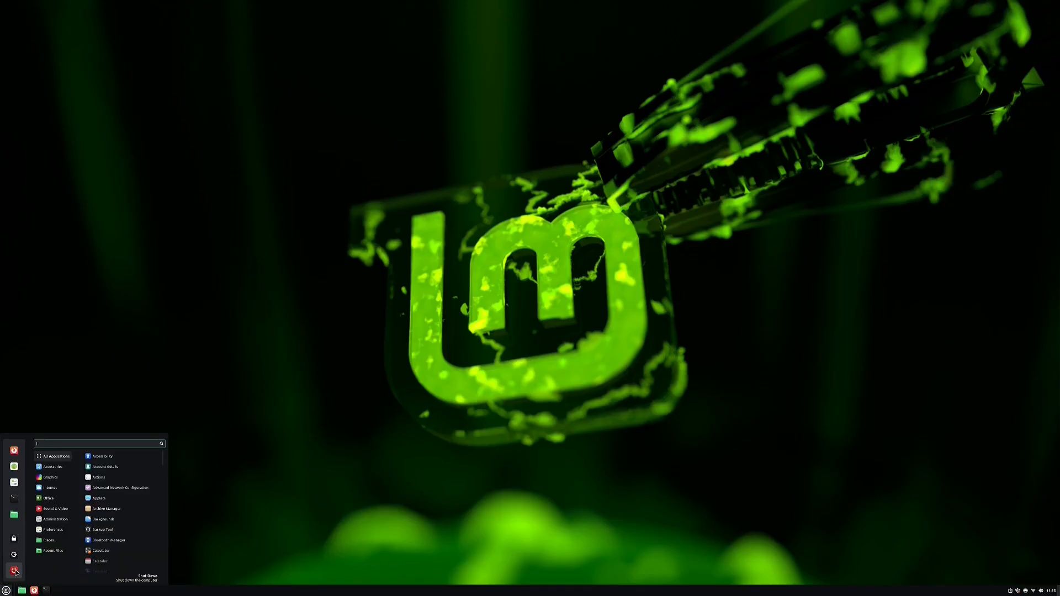
left_click(15, 572)
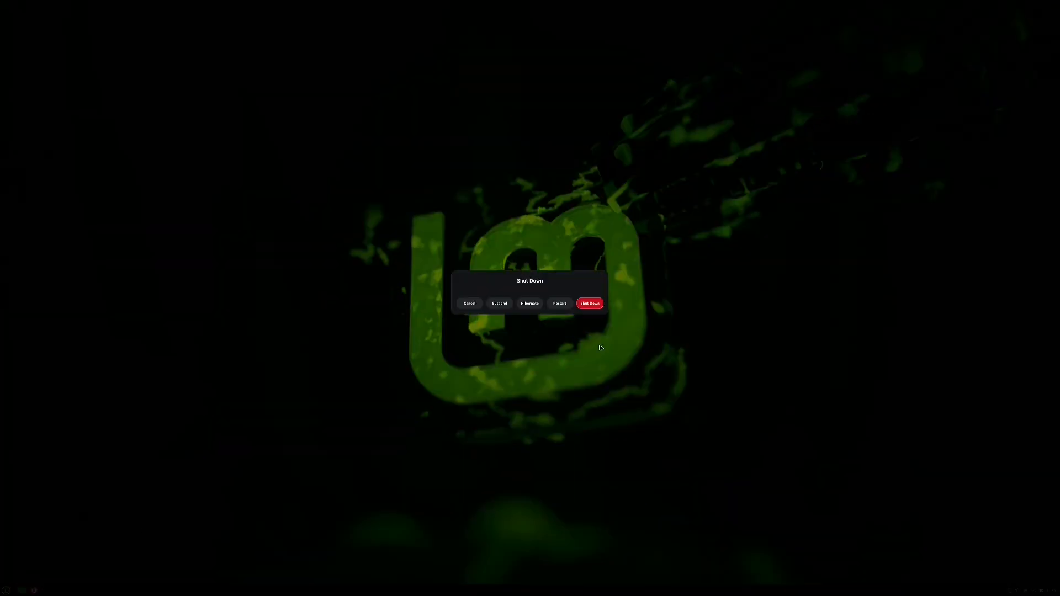